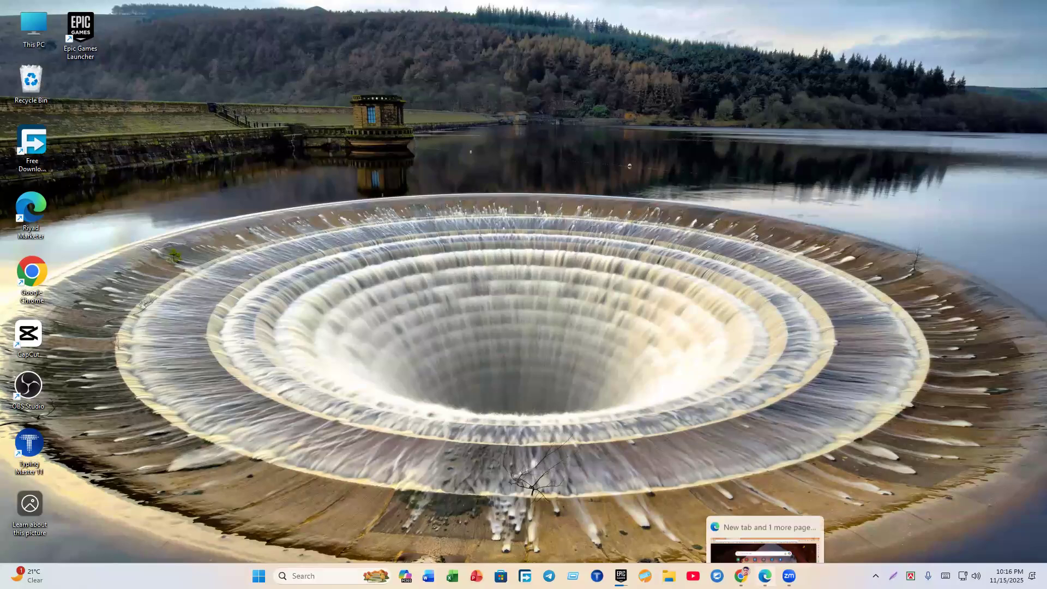
Step: Open a Chrome window on the chosen profile and maximize it to full screen
mouse_move(742, 577)
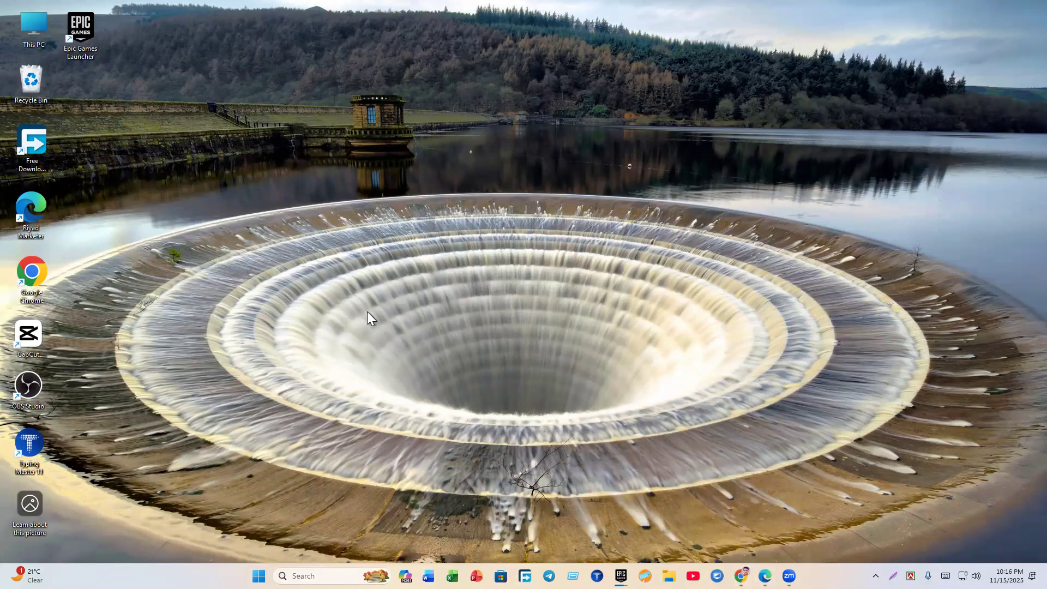
scroll(465, 333, "down", 2)
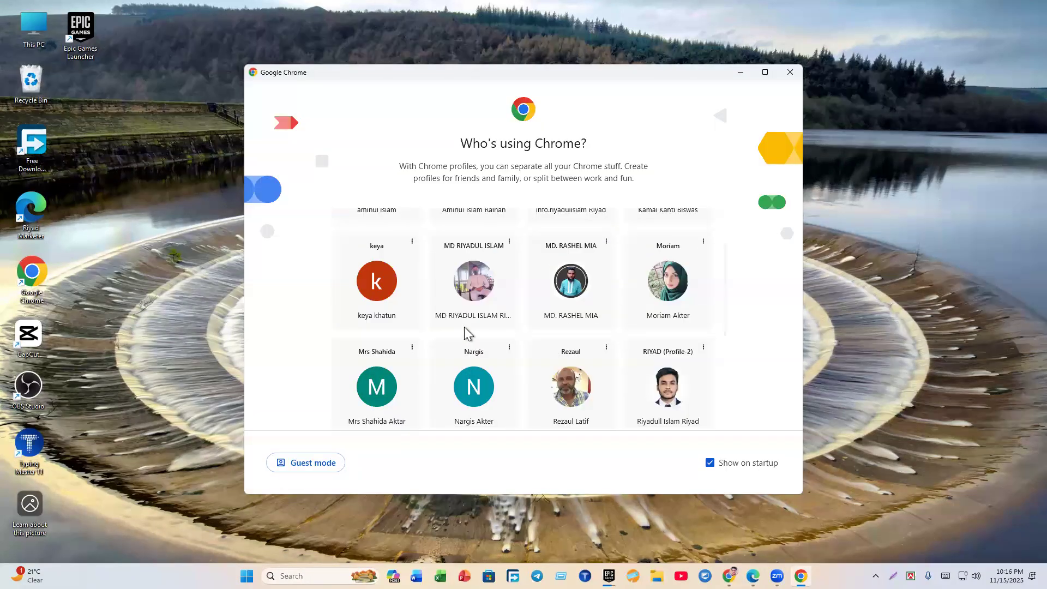
scroll(491, 340, "up", 2)
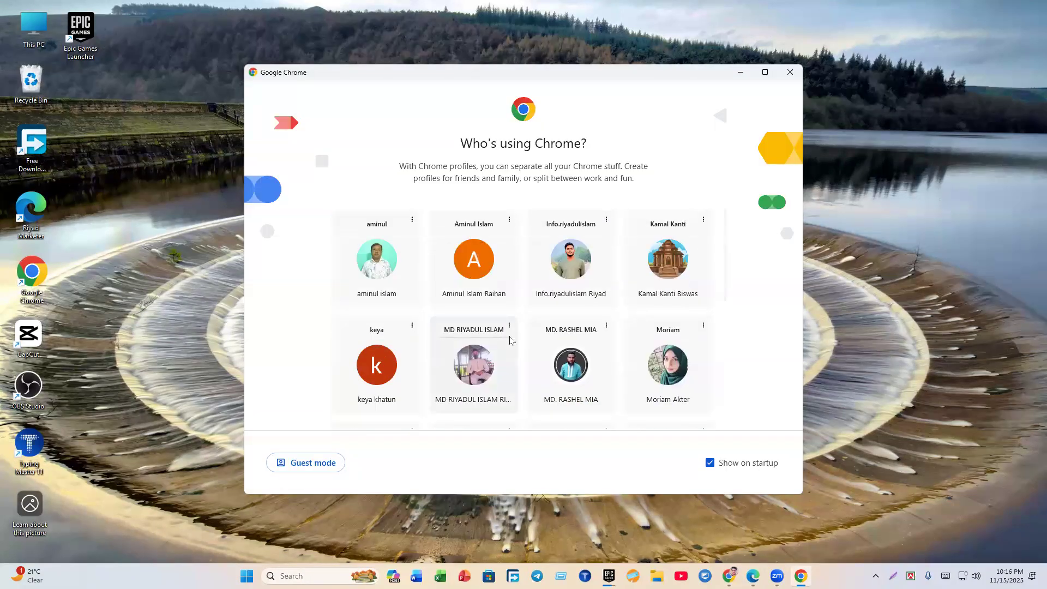
scroll(510, 340, "down", 5)
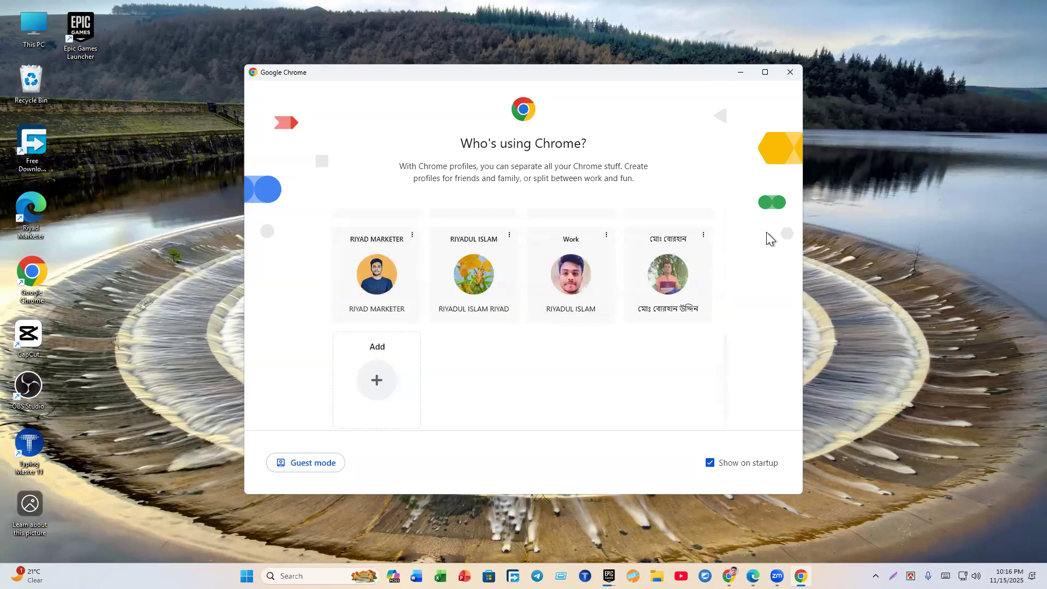
scroll(641, 355, "up", 5)
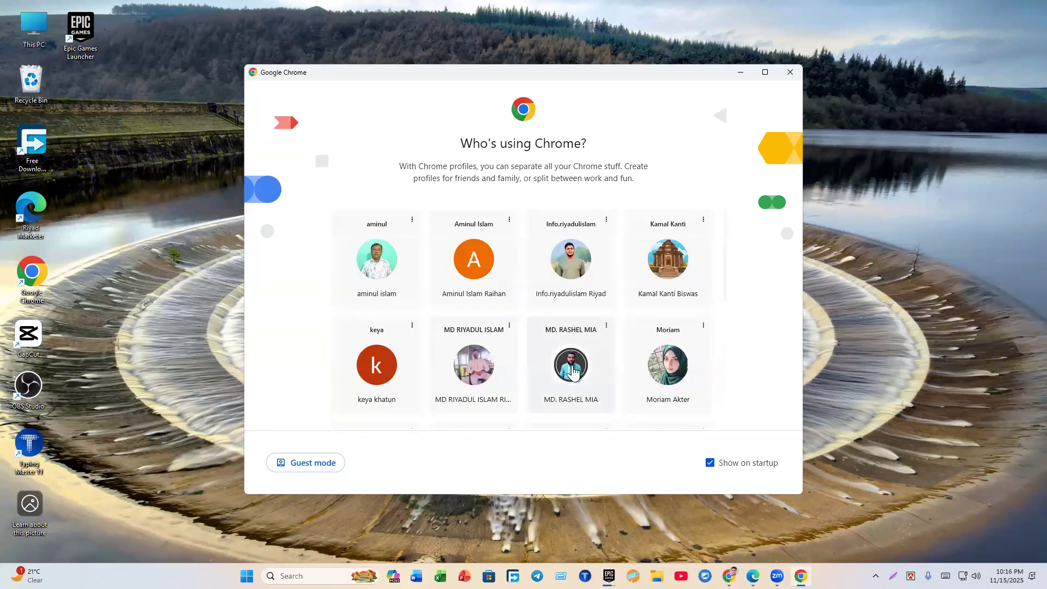
left_click(668, 295)
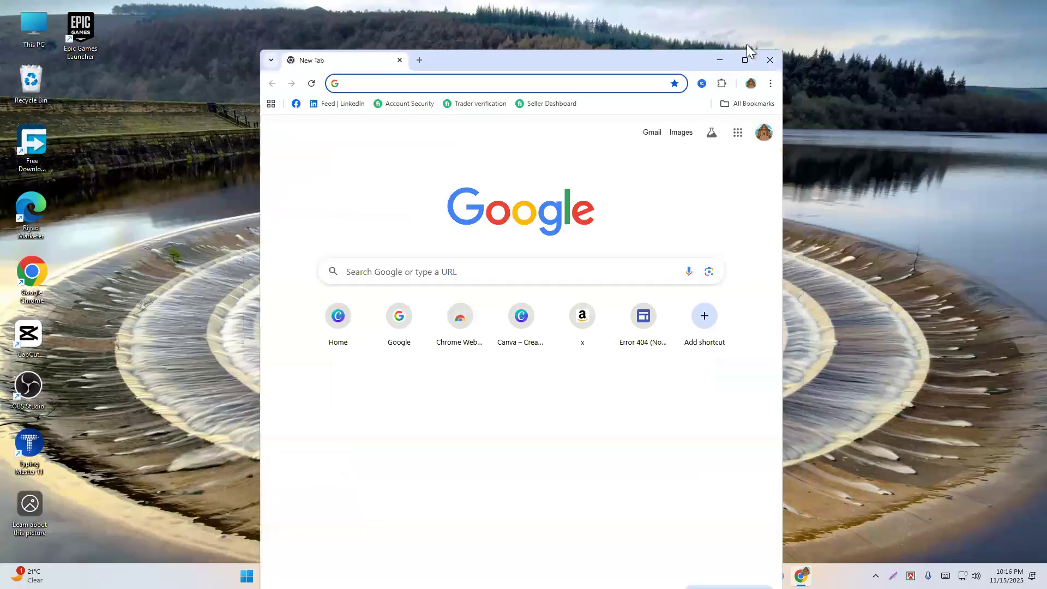
left_click(745, 61)
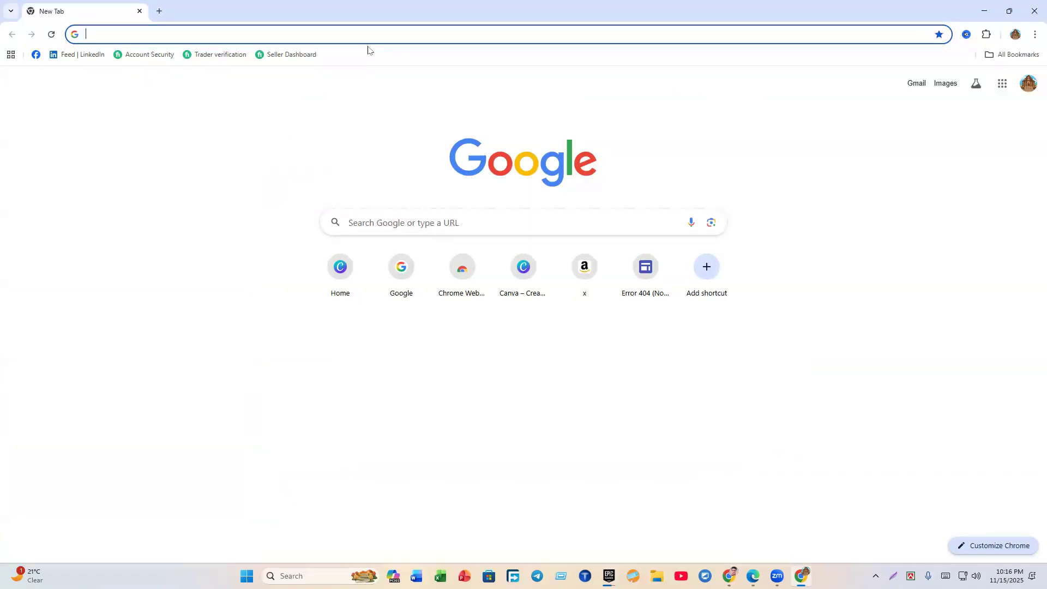
scroll(583, 183, "up", 2)
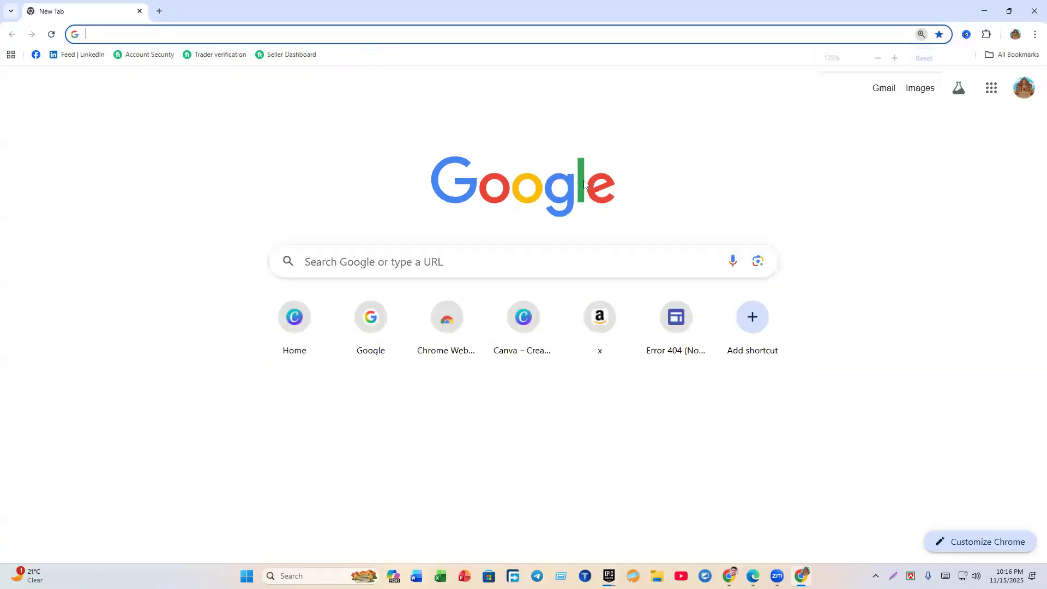
Step: Search Google for 'canva' and enlarge the results page zoom
left_click(448, 256)
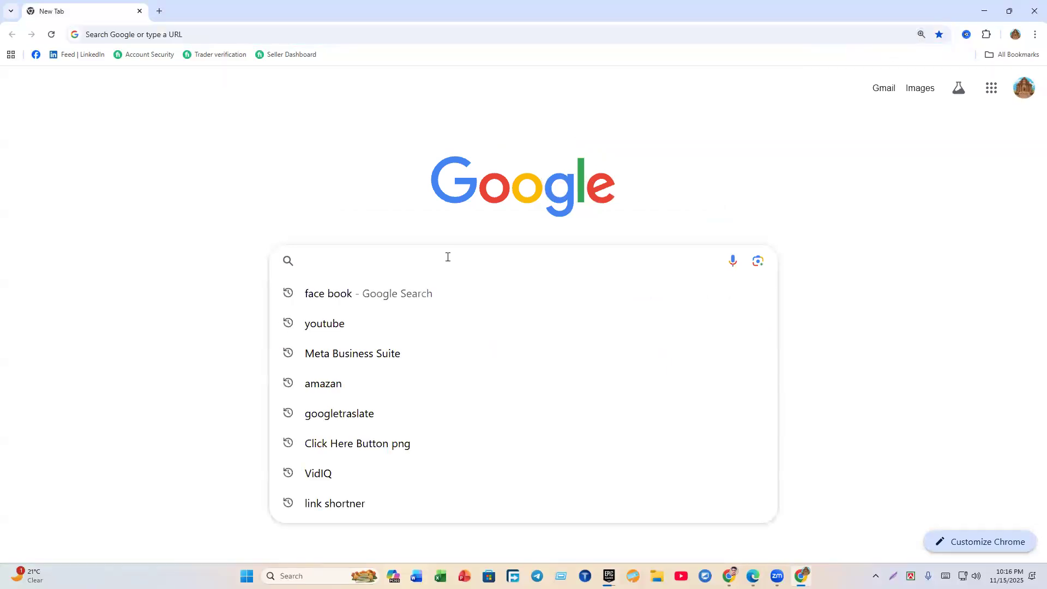
type("canva")
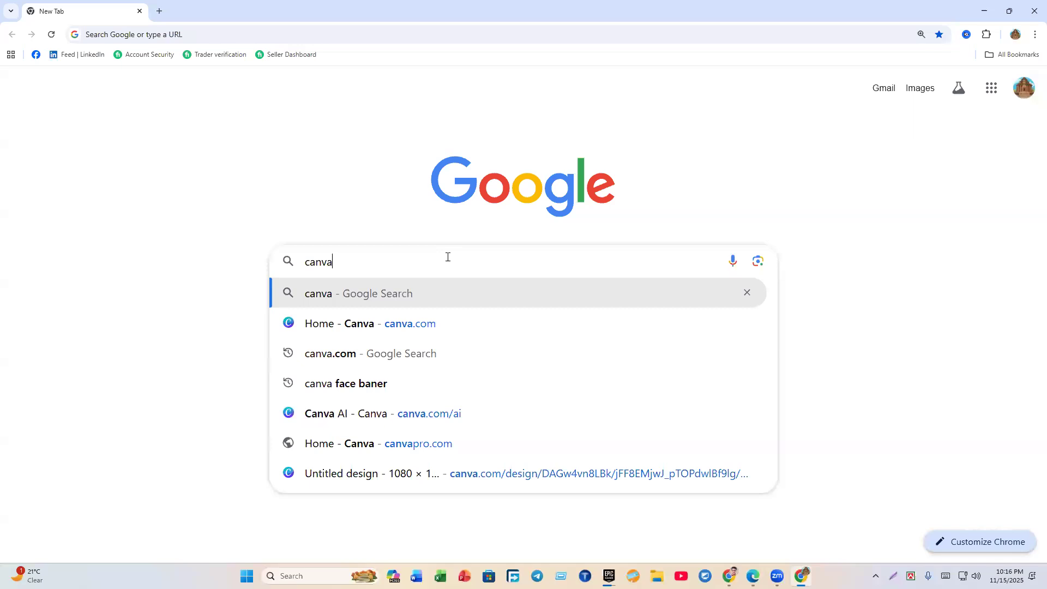
key("Return")
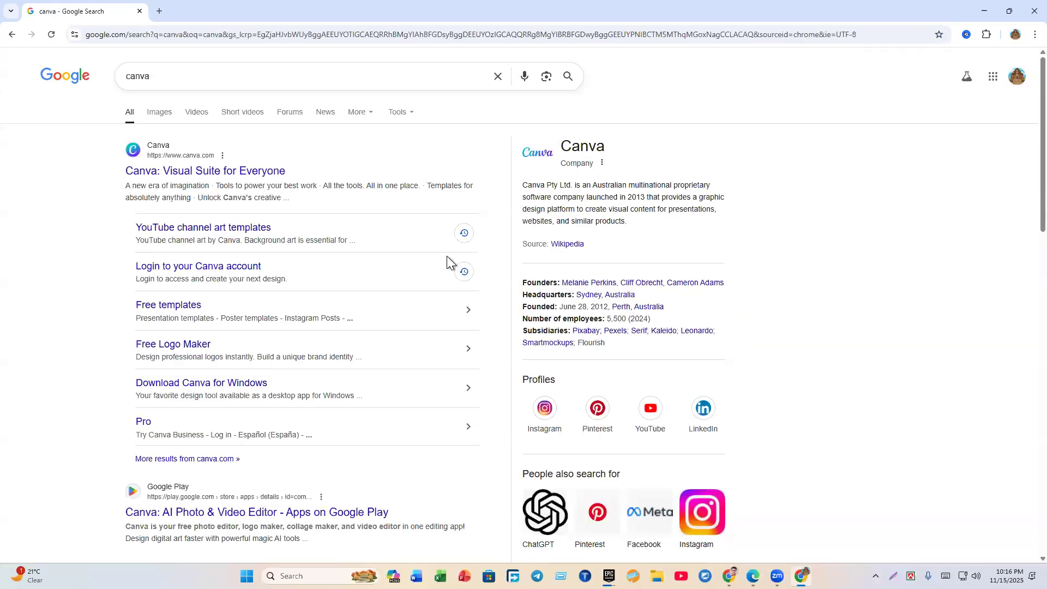
key("ctrl+plus")
key("ctrl+plus")
key("ctrl+plus")
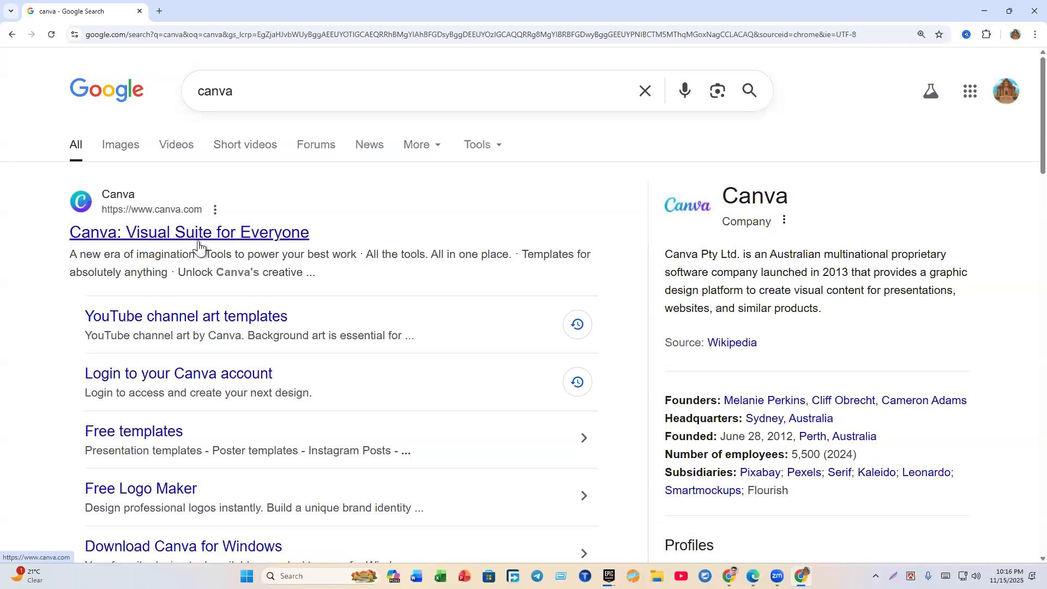
Step: Open the official Canva site, browse its signed-in Templates page, and show Chrome's other profiles list
left_click(155, 240)
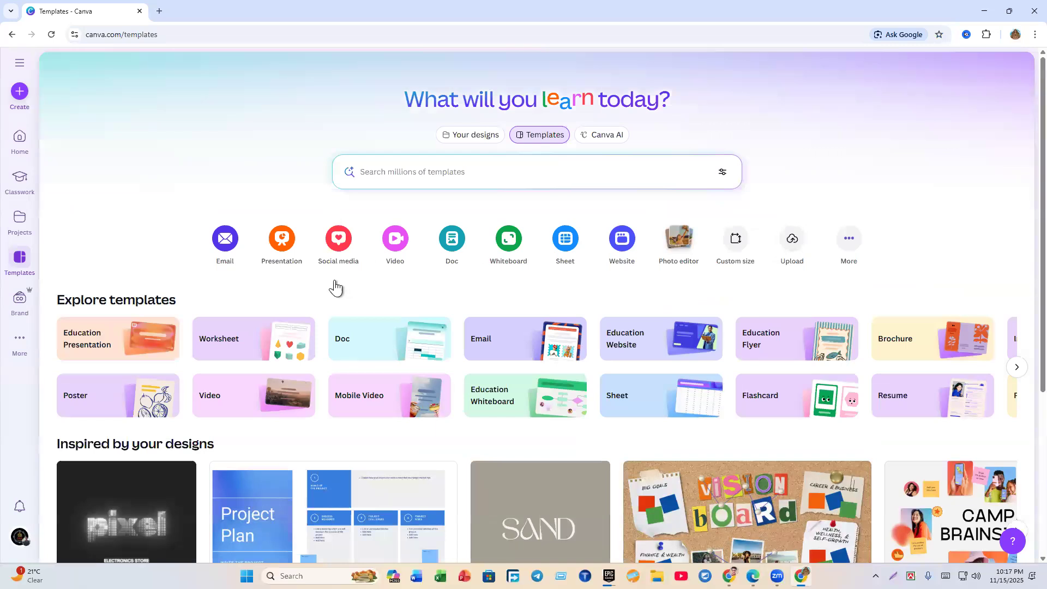
key("ctrl+minus")
scroll(211, 382, "down", 3)
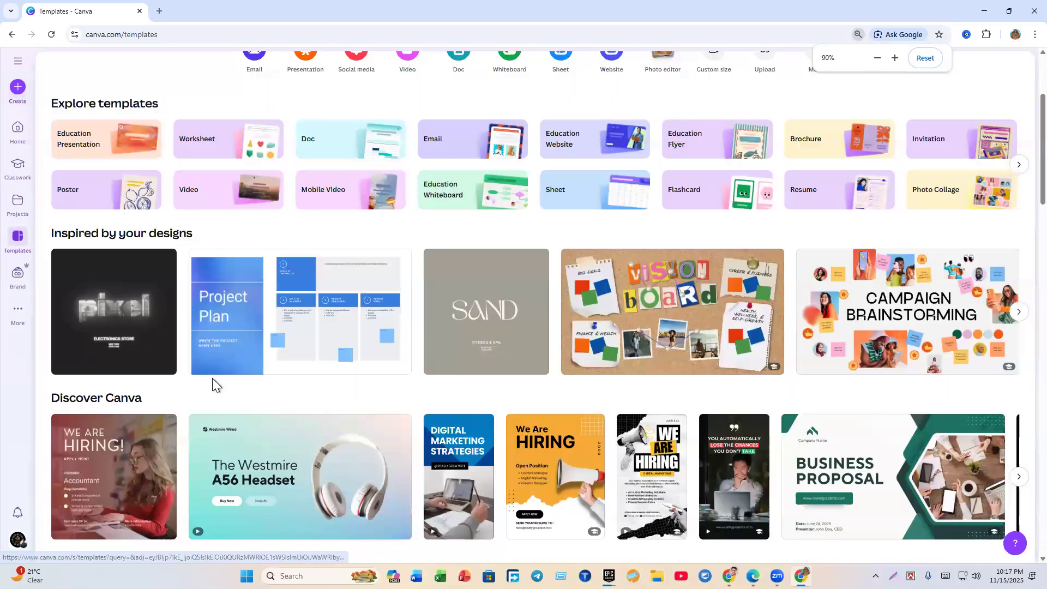
scroll(213, 382, "up", 3)
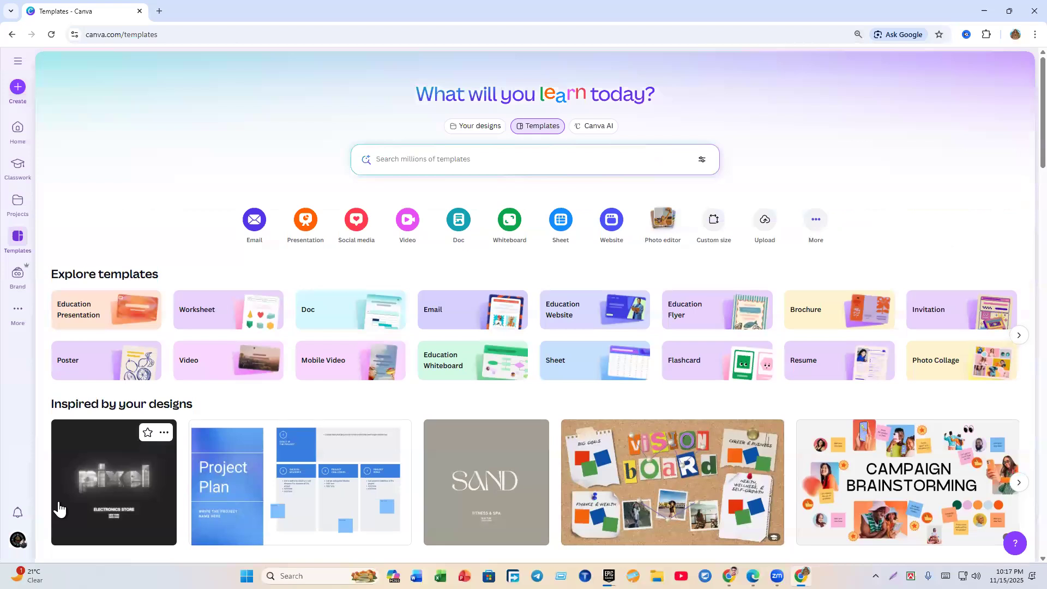
scroll(59, 507, "down", 4)
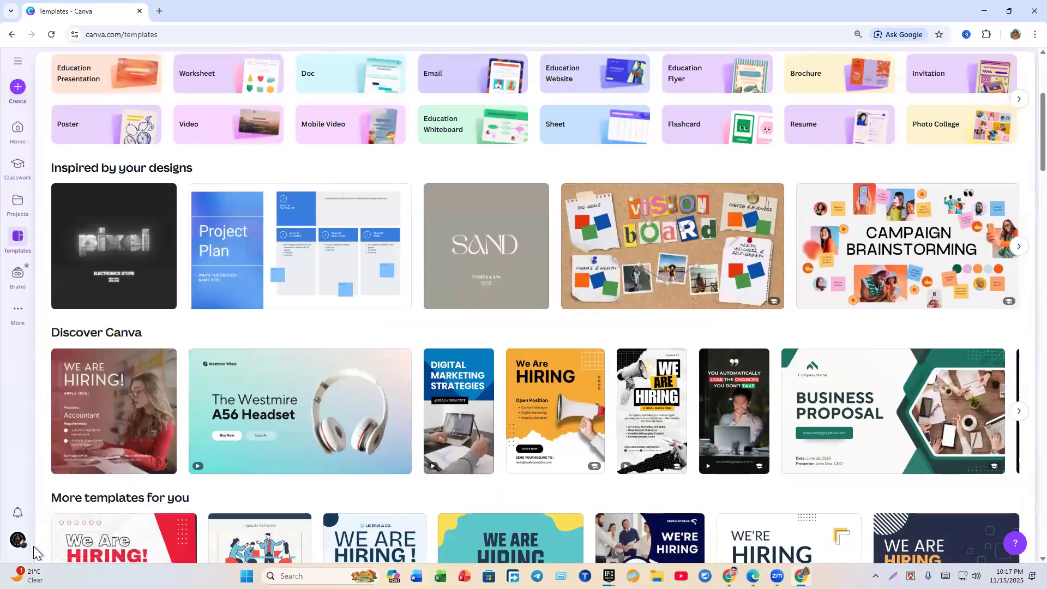
left_click(19, 541)
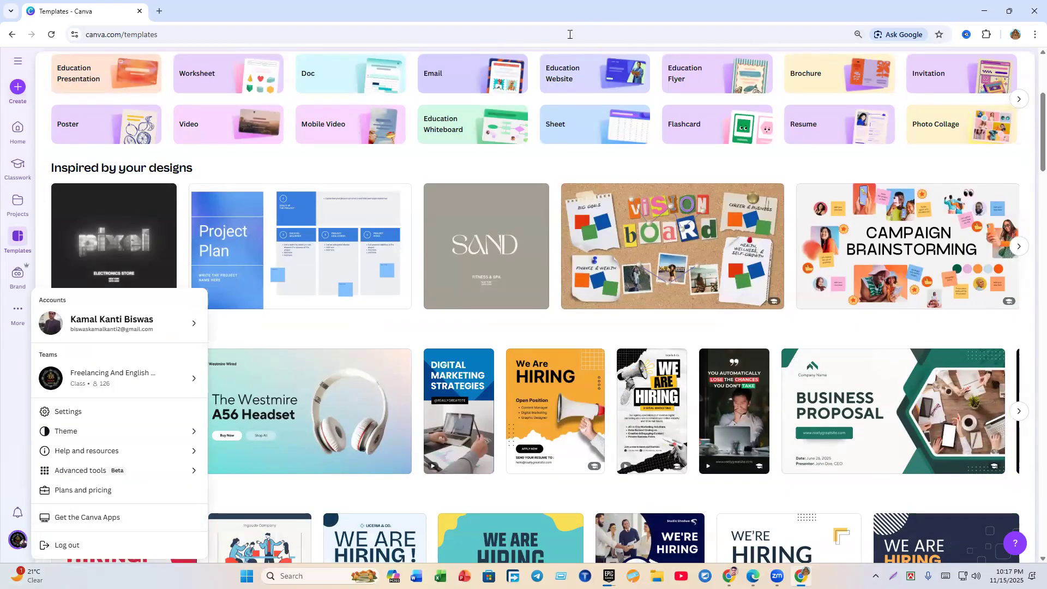
left_click(1016, 37)
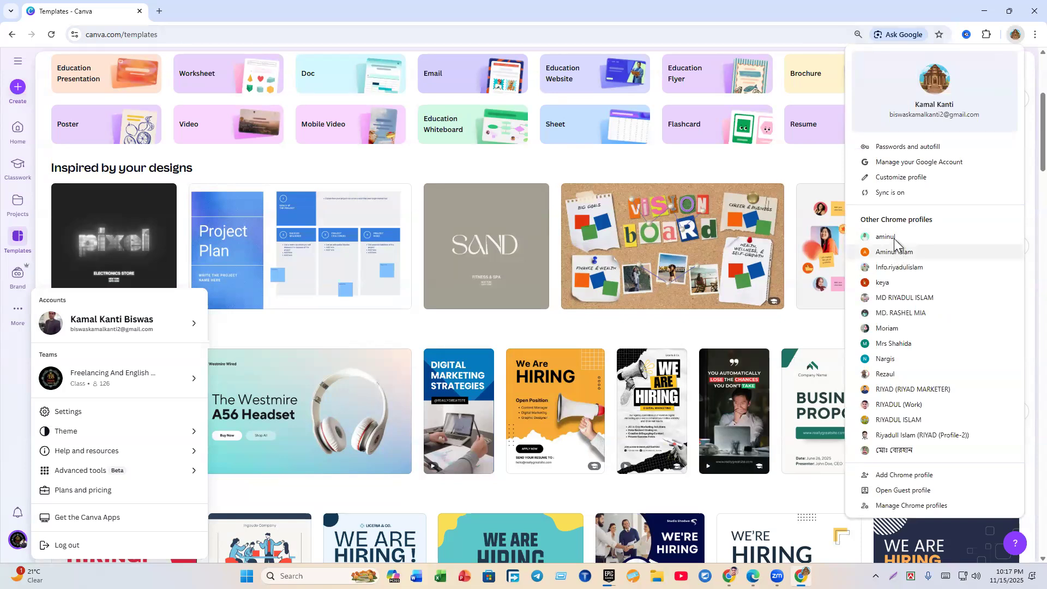
Step: Switch to another Chrome profile, search 'canva', and open Canva: Visual Suite for Everyone
left_click(266, 40)
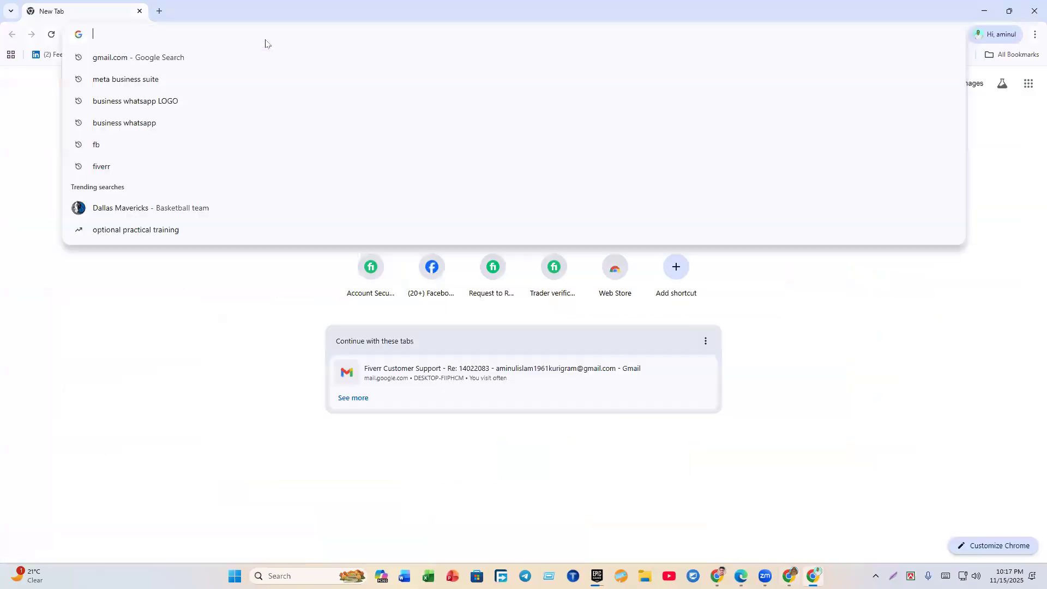
type("canva")
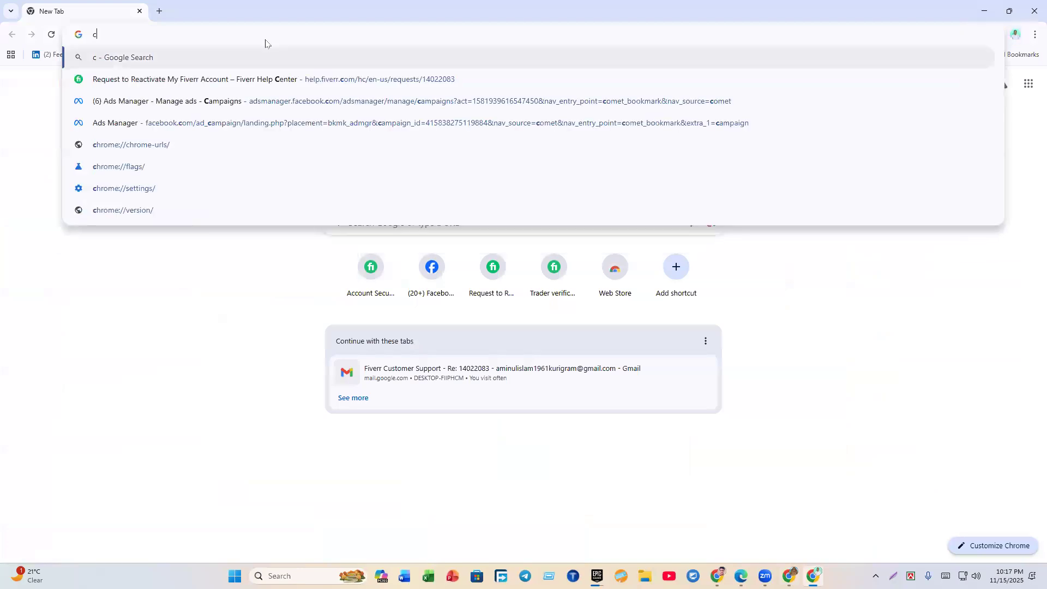
key("Return")
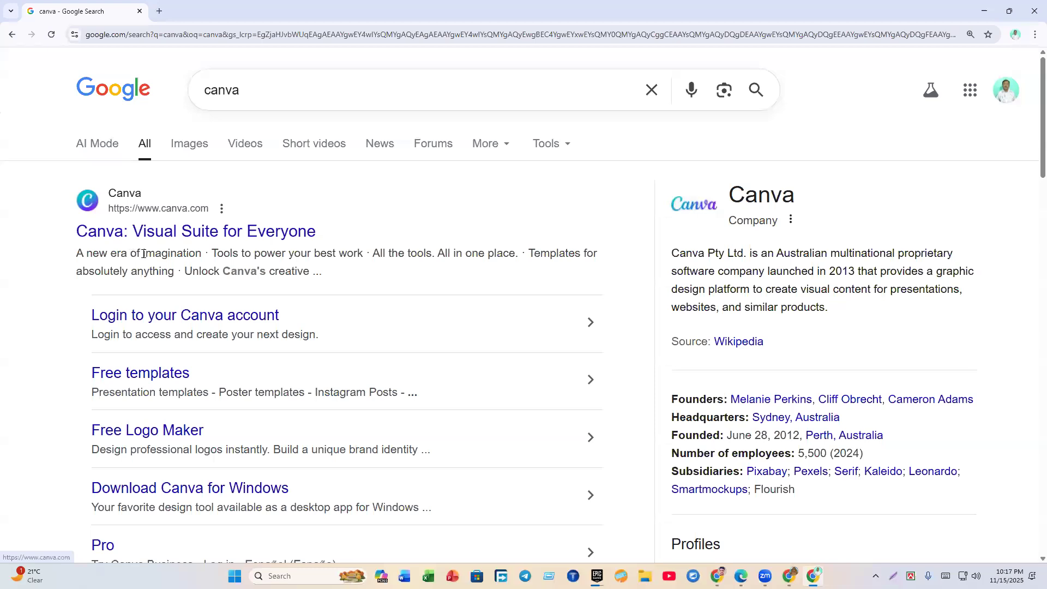
left_click(229, 237)
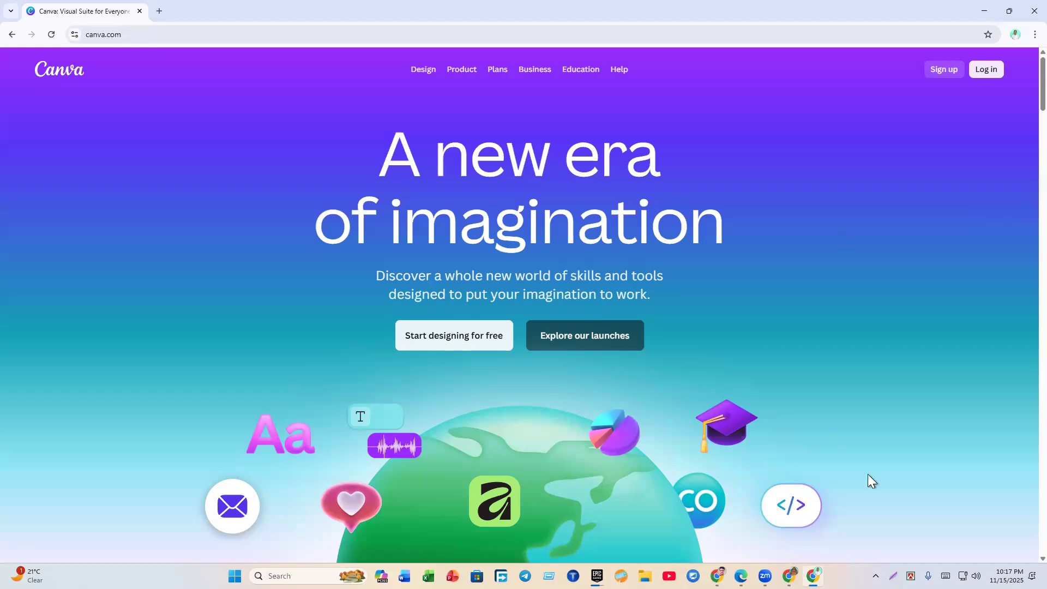
Step: Zoom the Canva home page to 150% and open the Log in or sign up dialog
key("ctrl+plus")
key("ctrl+plus")
key("ctrl+plus")
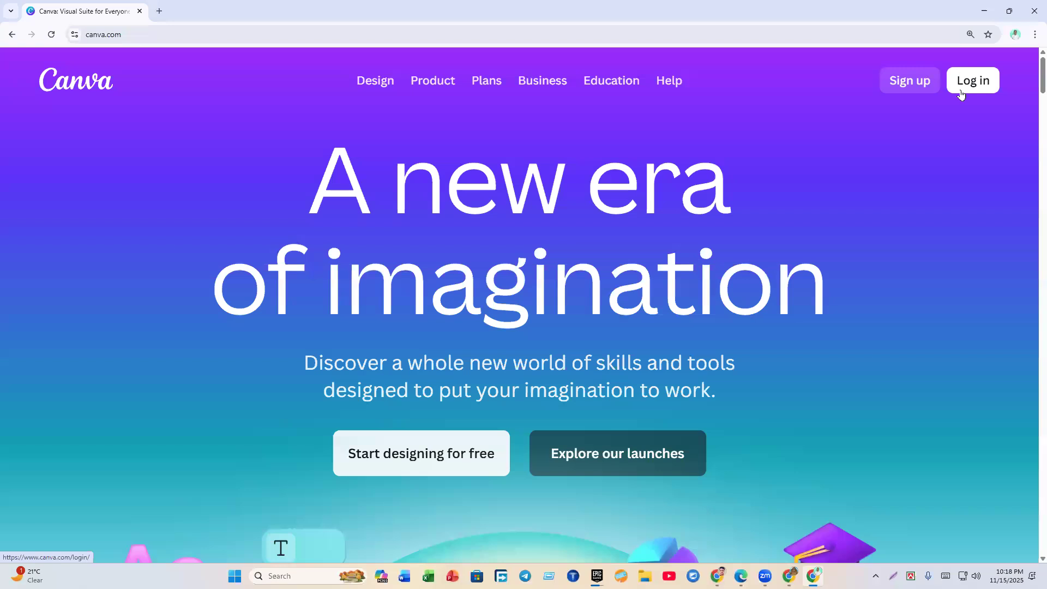
left_click(911, 82)
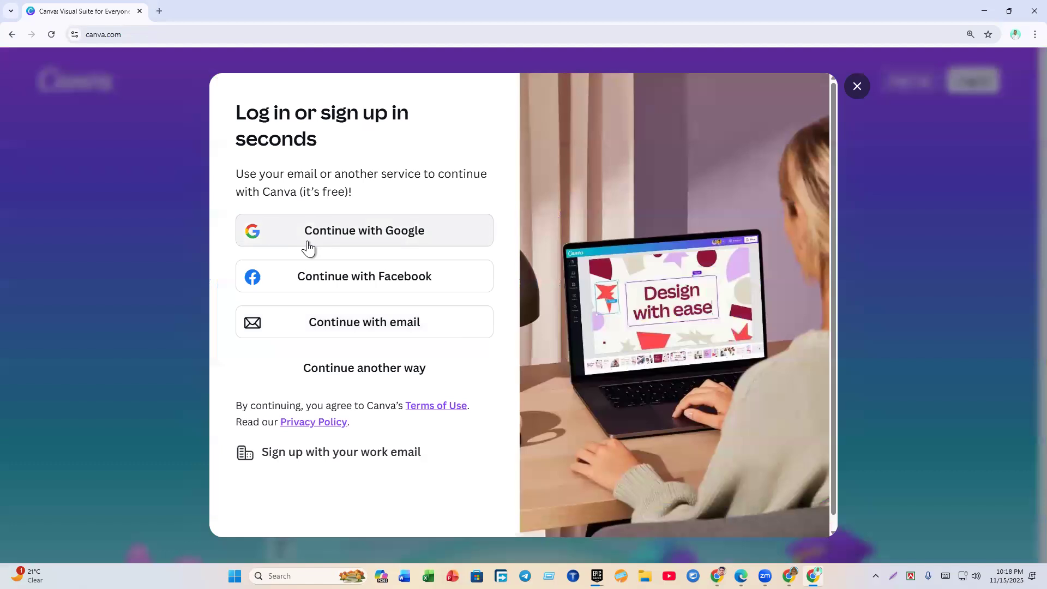
Step: Log in to Canva via Continue with Google using the selected Google account
left_click(349, 229)
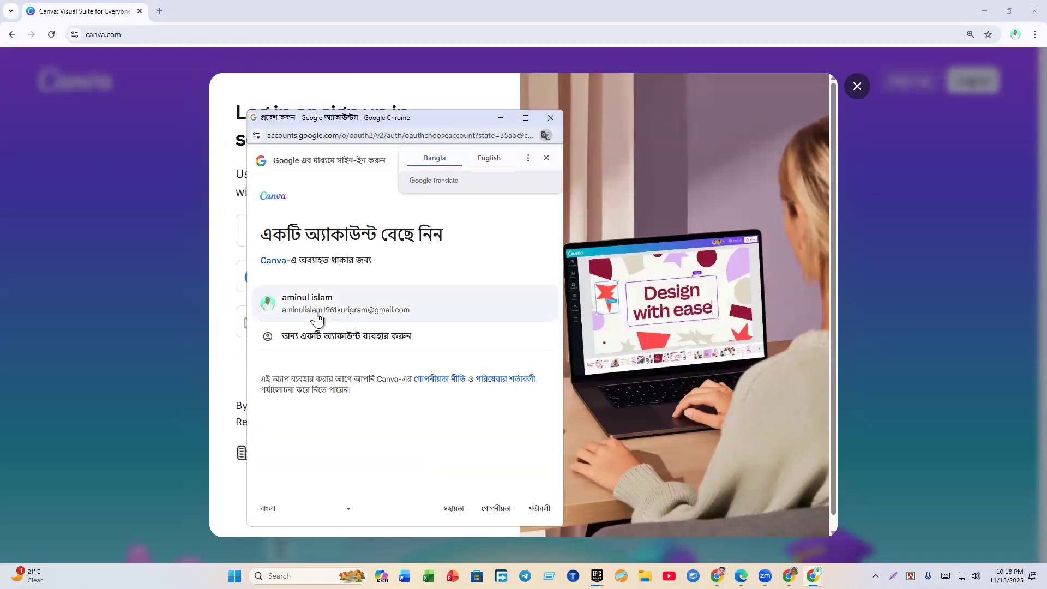
left_click(317, 312)
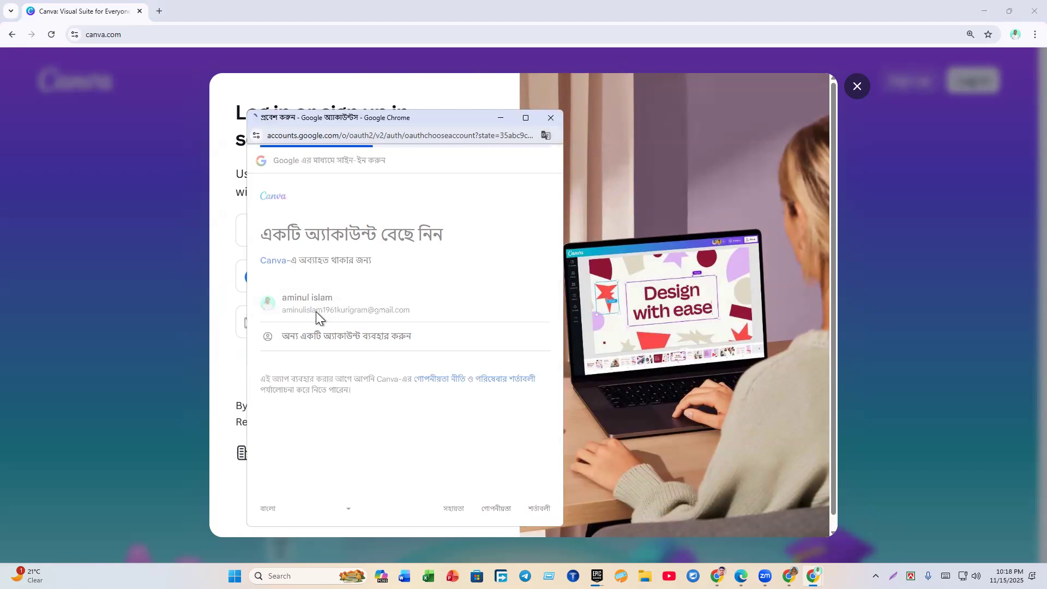
left_click(445, 489)
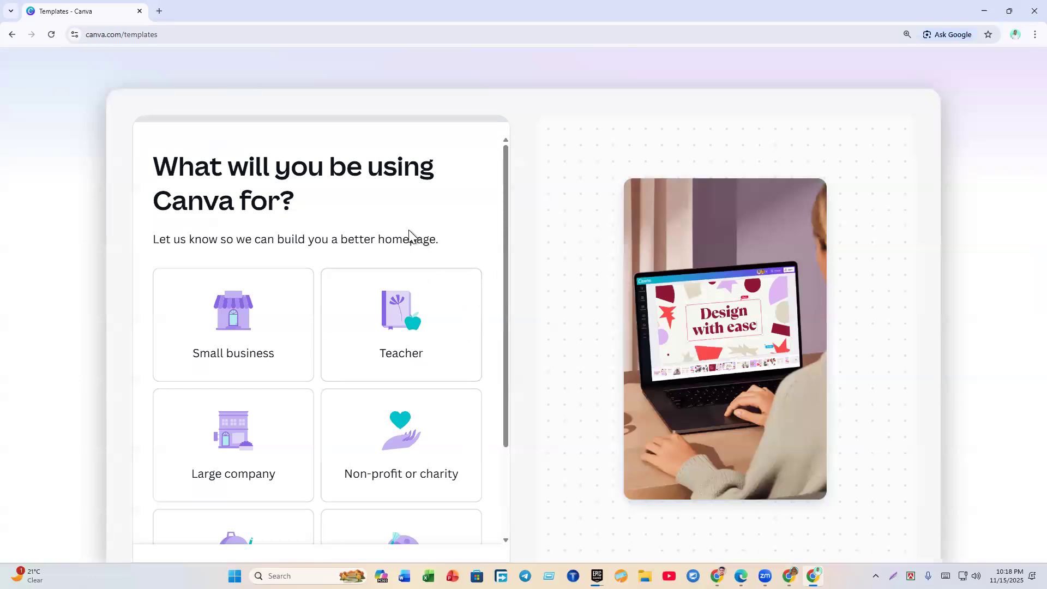
Step: Choose Personal use, skip the remaining questions and Pro trial, and dismiss the Keynote banner
scroll(400, 234, "down", 2)
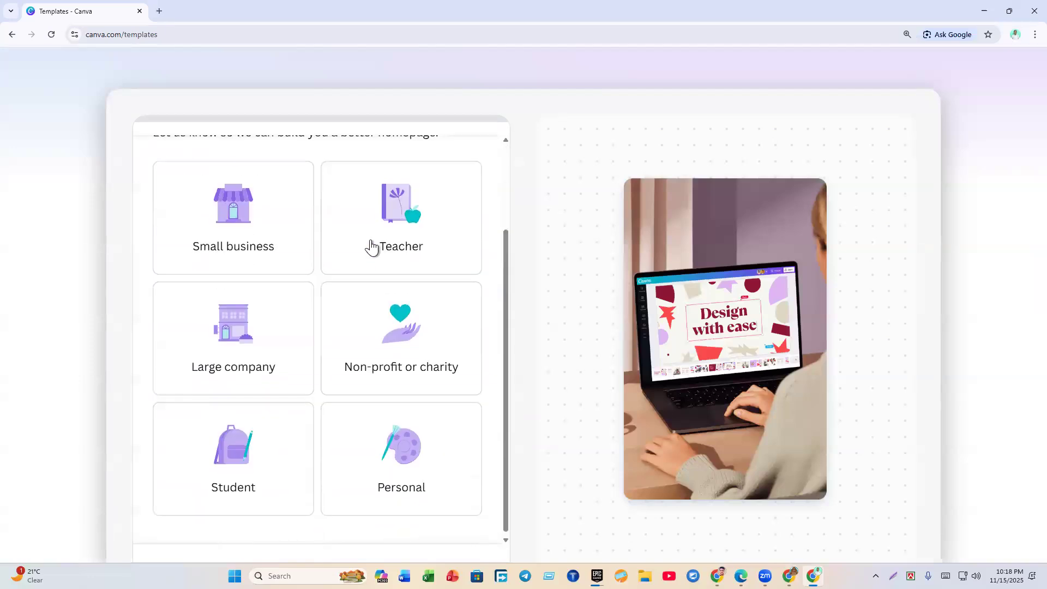
left_click(378, 450)
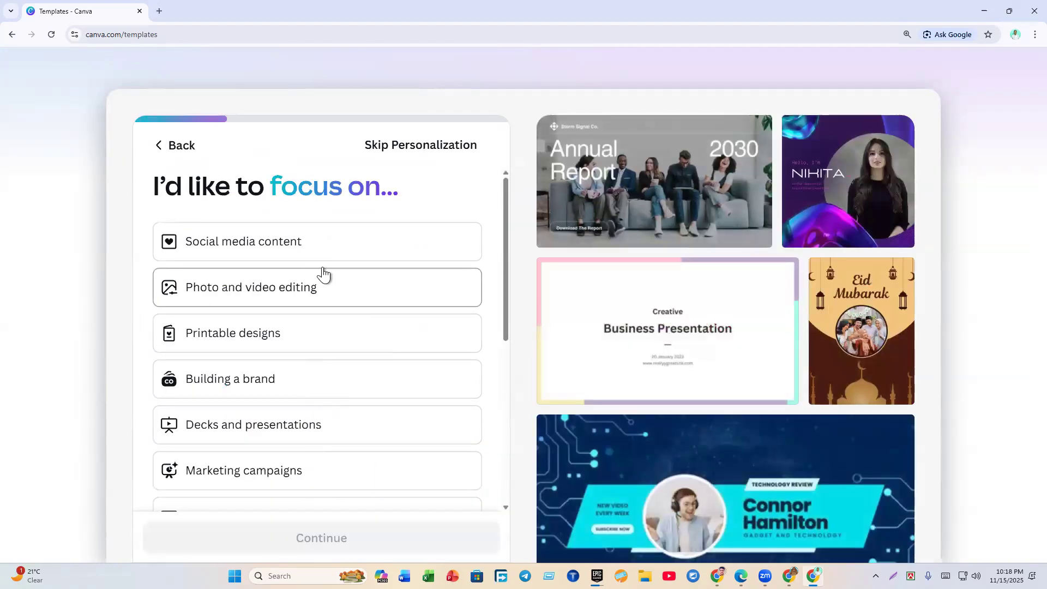
left_click(394, 146)
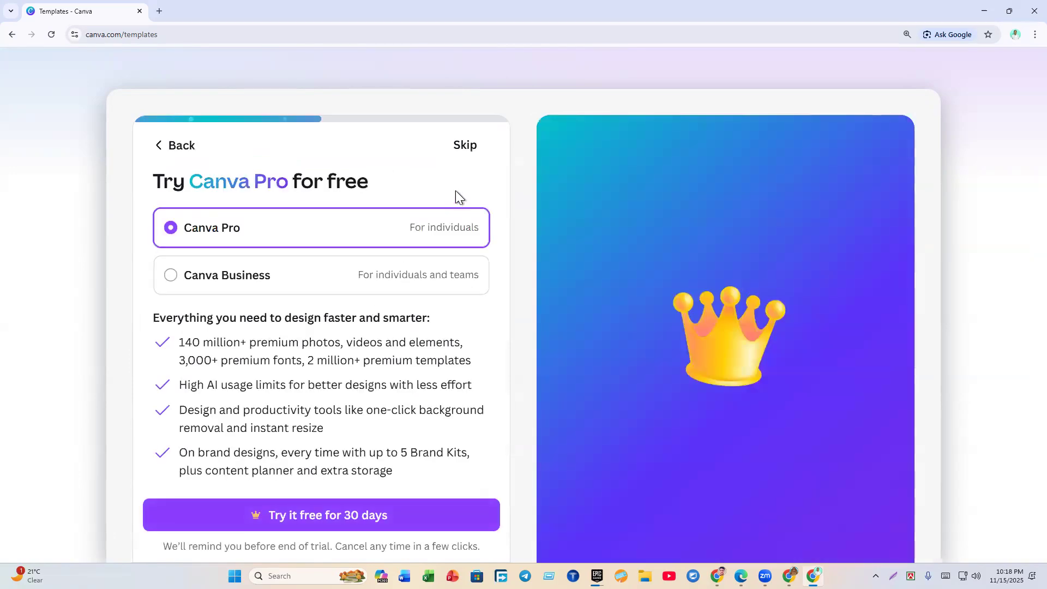
left_click(466, 152)
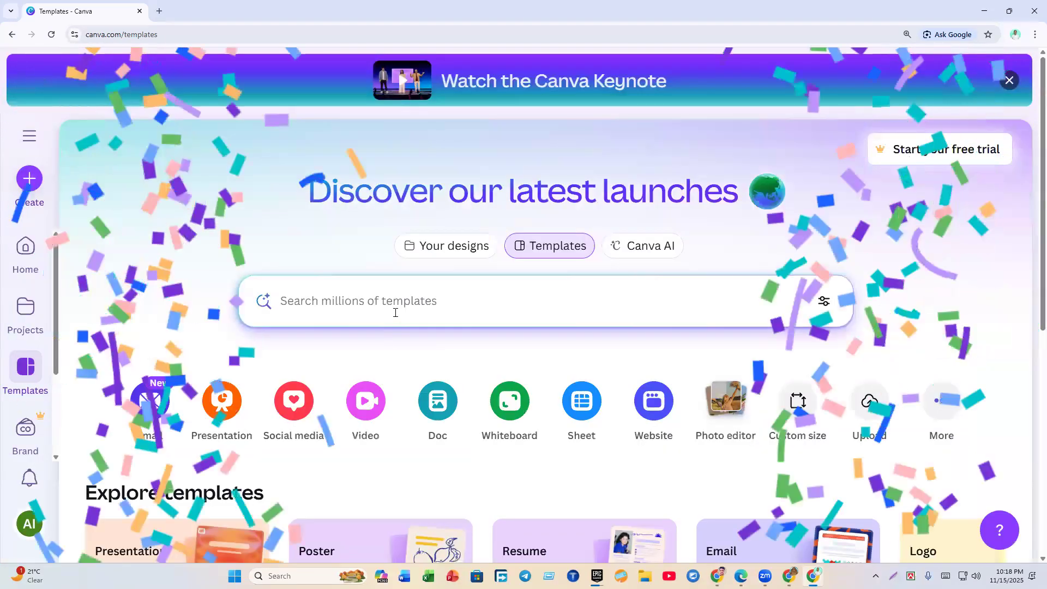
left_click(1008, 82)
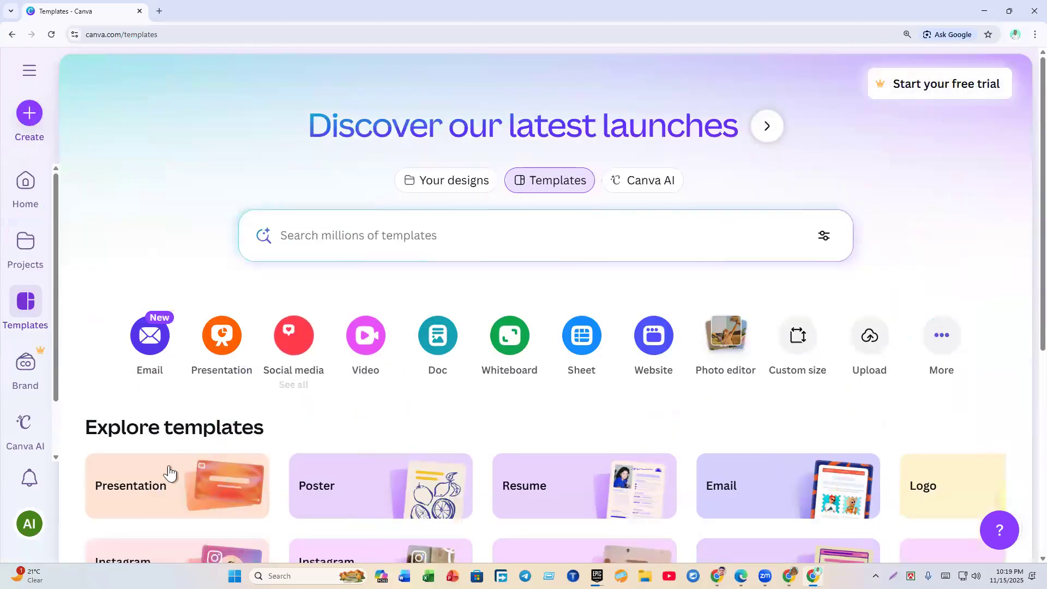
Step: Check the Canva account, copy the account's e-mail address from Gmail, then minimize Gmail
left_click(39, 530)
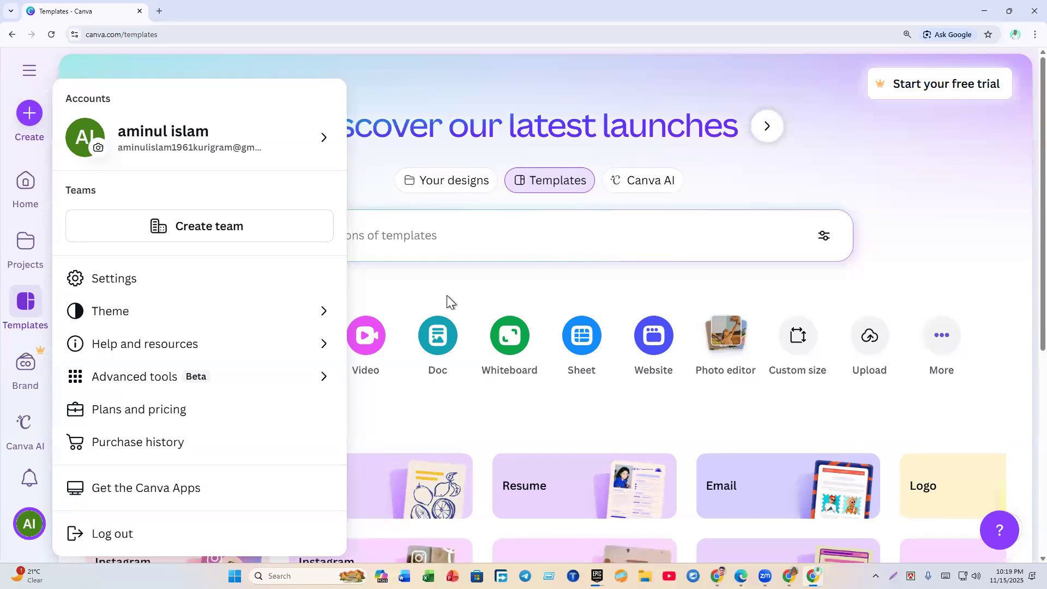
left_click(416, 288)
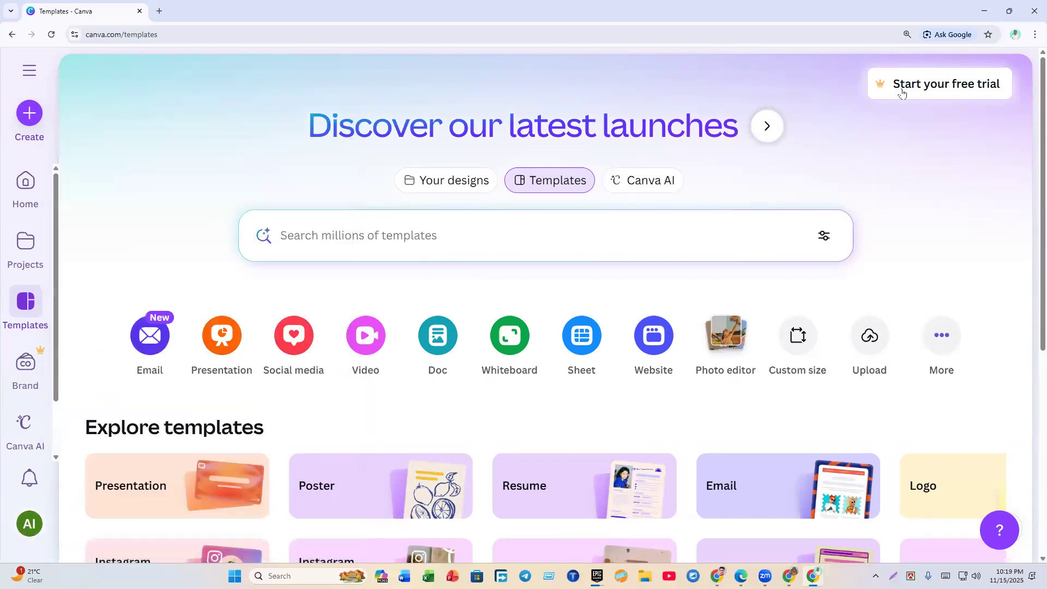
left_click(158, 12)
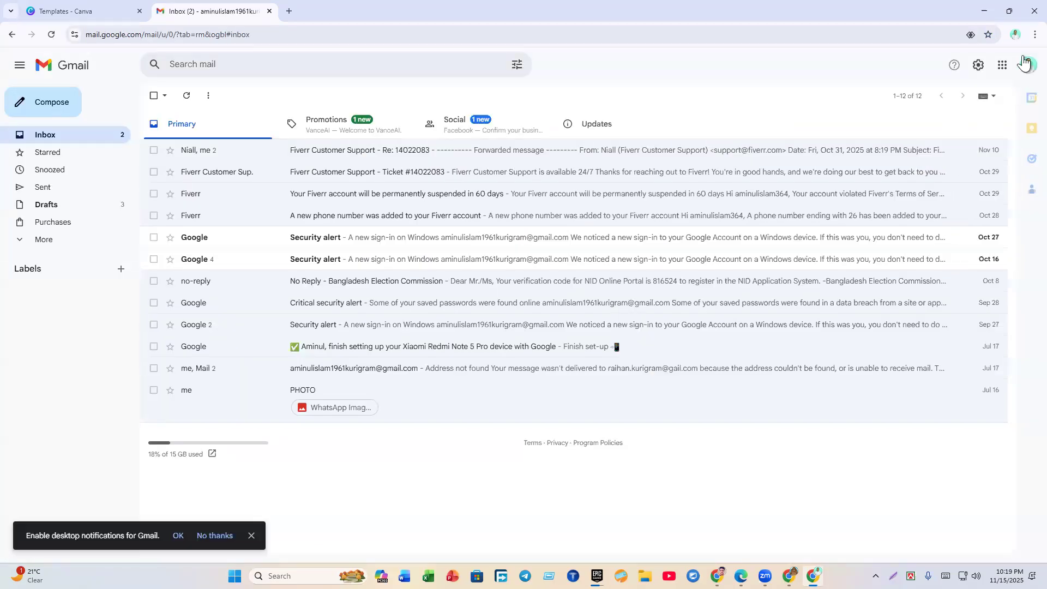
left_click(1025, 63)
left_click_drag(994, 98, 854, 101)
key("ctrl+c")
right_click(867, 97)
left_click(748, 103)
left_click(985, 11)
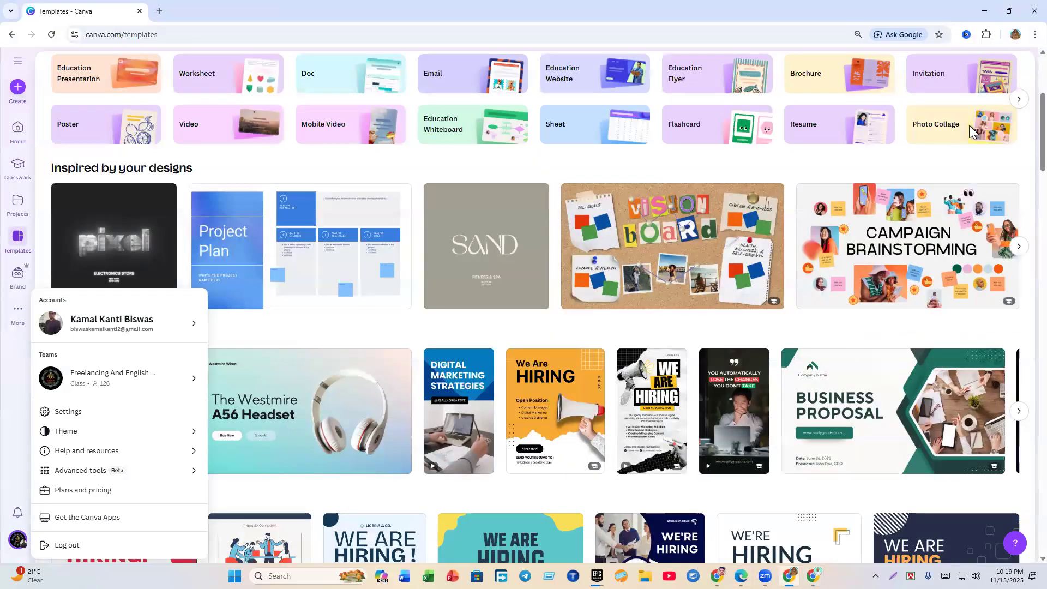
Step: In the class owner's profile, e-mail a Student class invitation to the copied address
left_click(1016, 34)
left_click(895, 313)
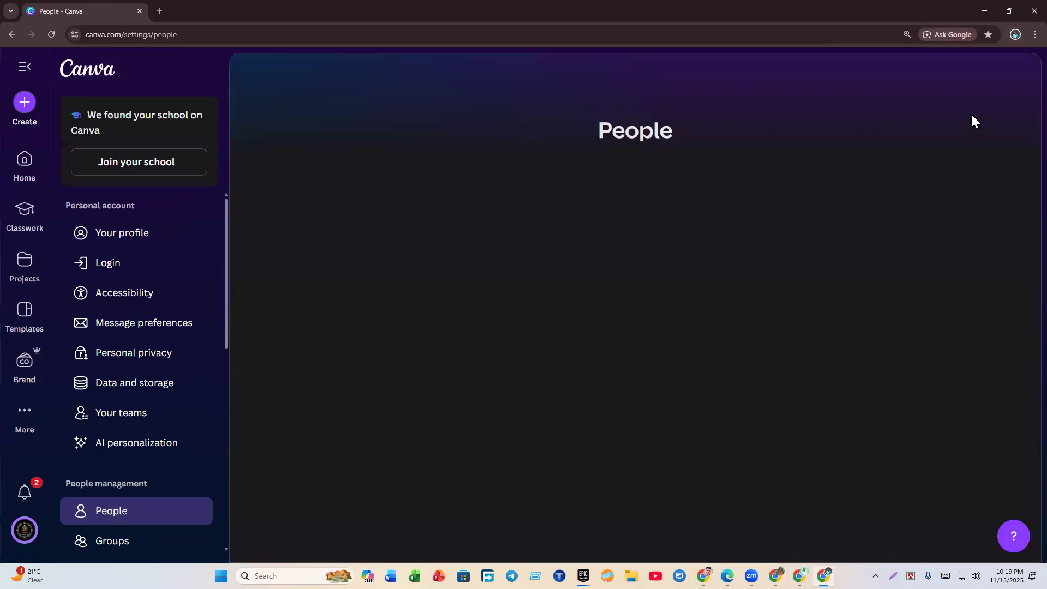
left_click(908, 221)
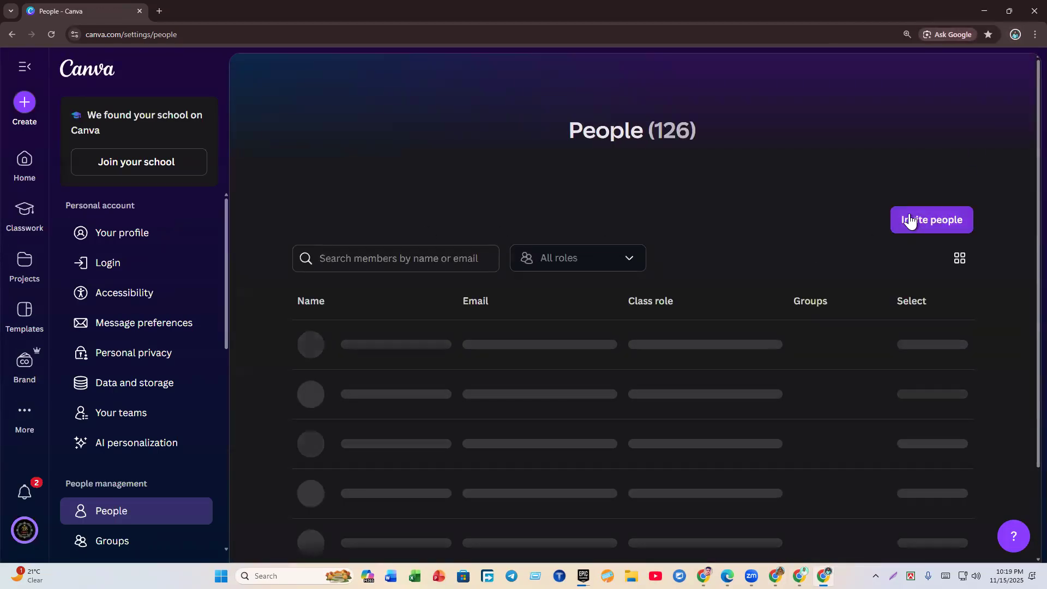
left_click(336, 334)
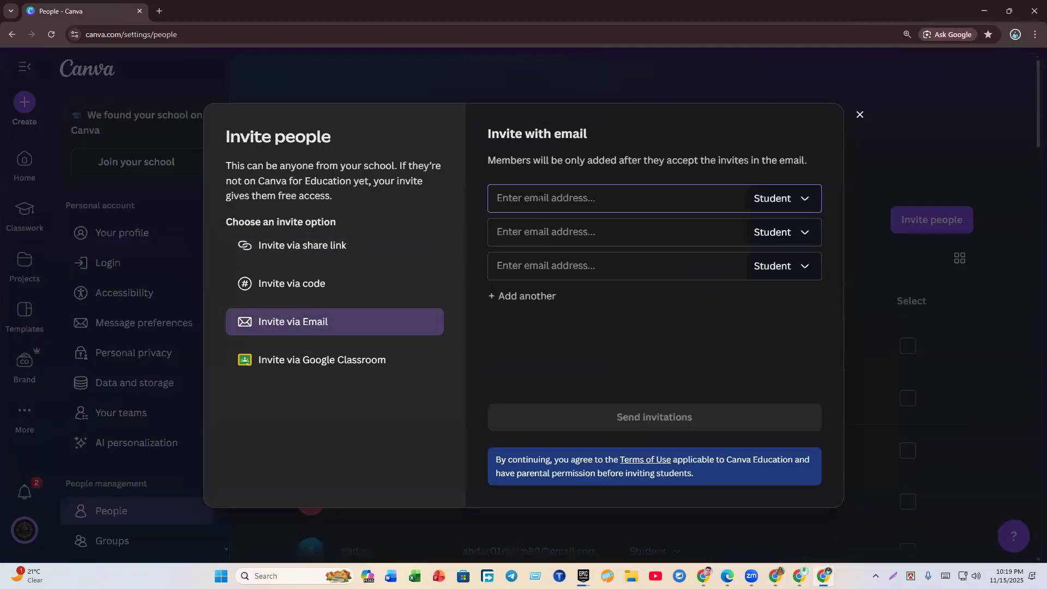
key("ctrl+v")
left_click(589, 410)
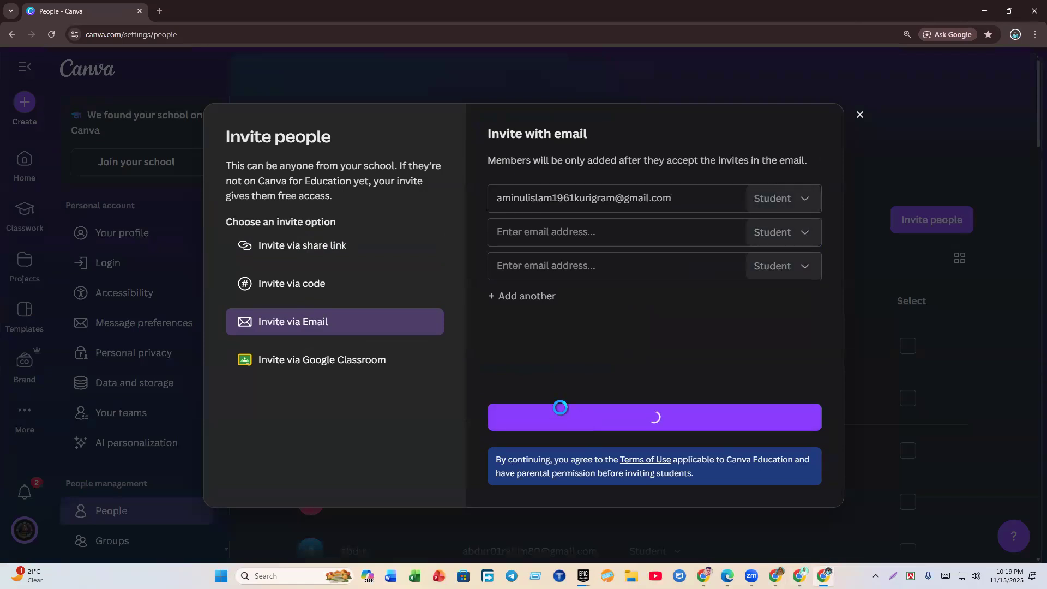
left_click(1009, 11)
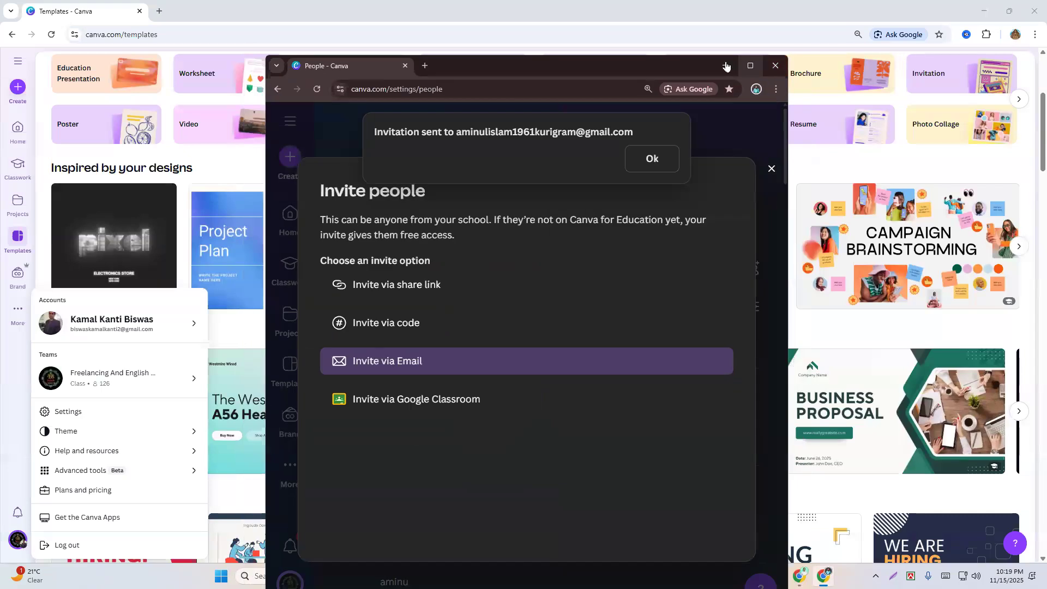
Step: Close the class owner's Chrome window and the Gmail tab, returning to the learner's Canva tab
left_click(726, 66)
left_click(156, 11)
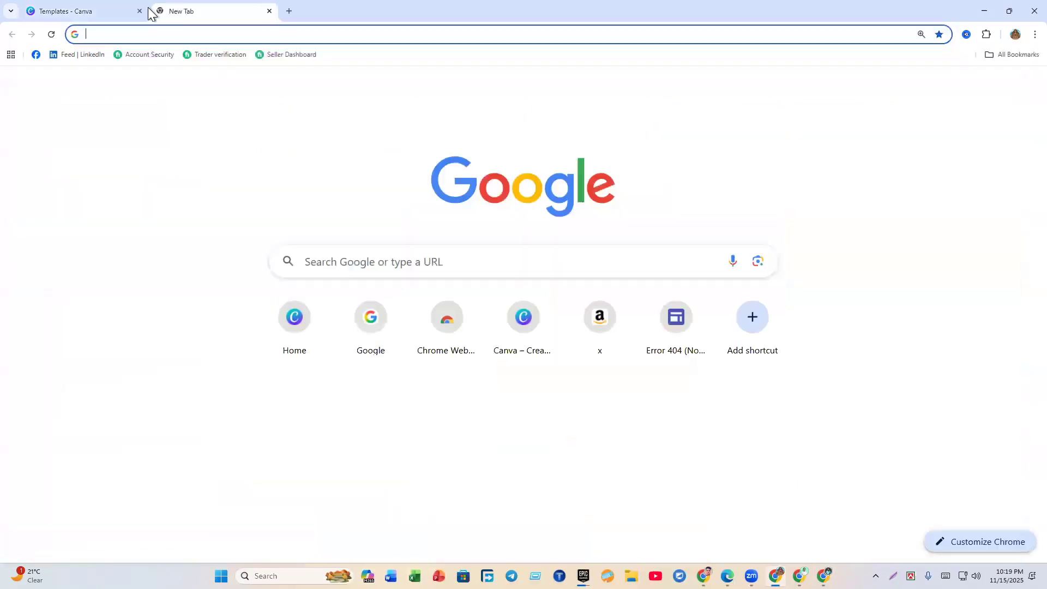
left_click(1034, 11)
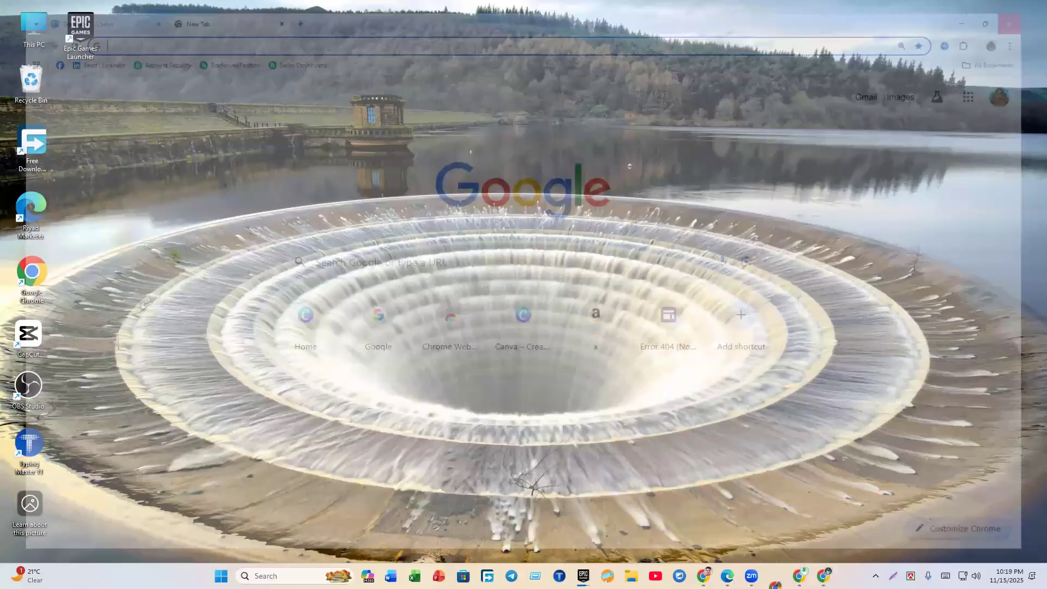
left_click(795, 576)
left_click(44, 9)
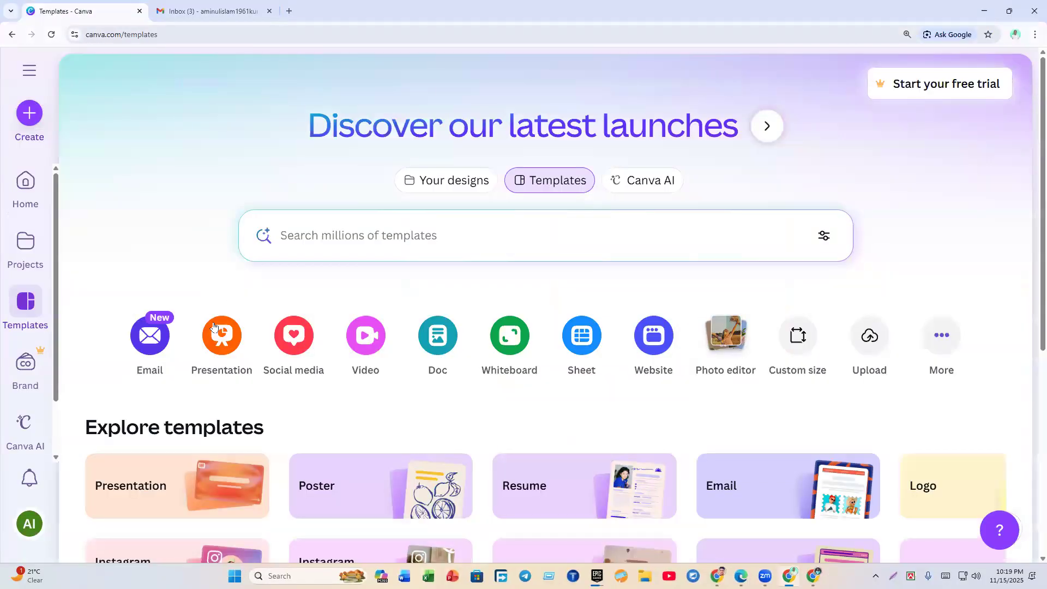
left_click(269, 10)
left_click(30, 523)
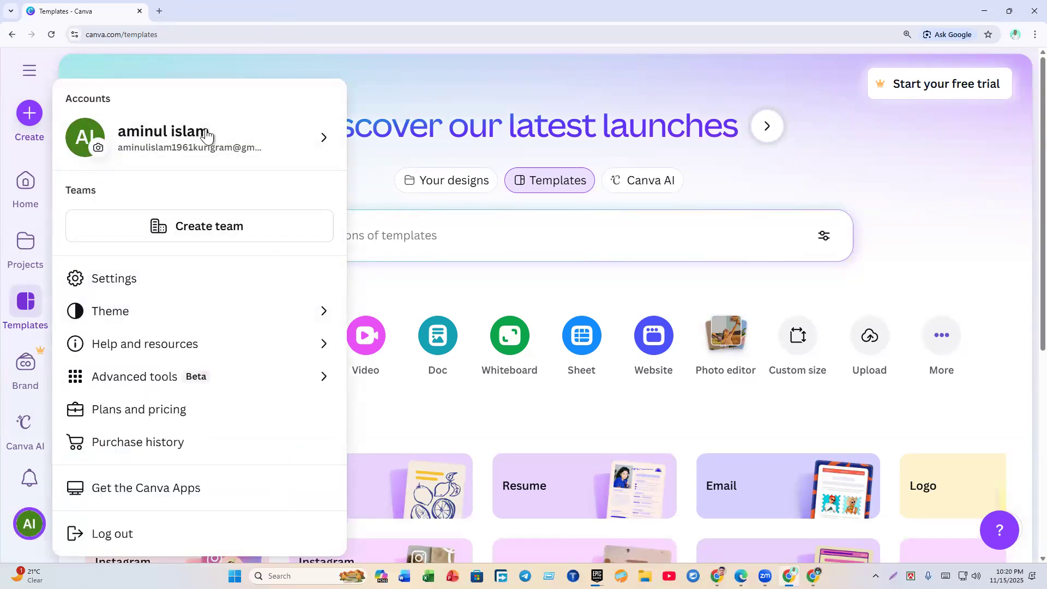
mouse_move(187, 140)
mouse_move(195, 162)
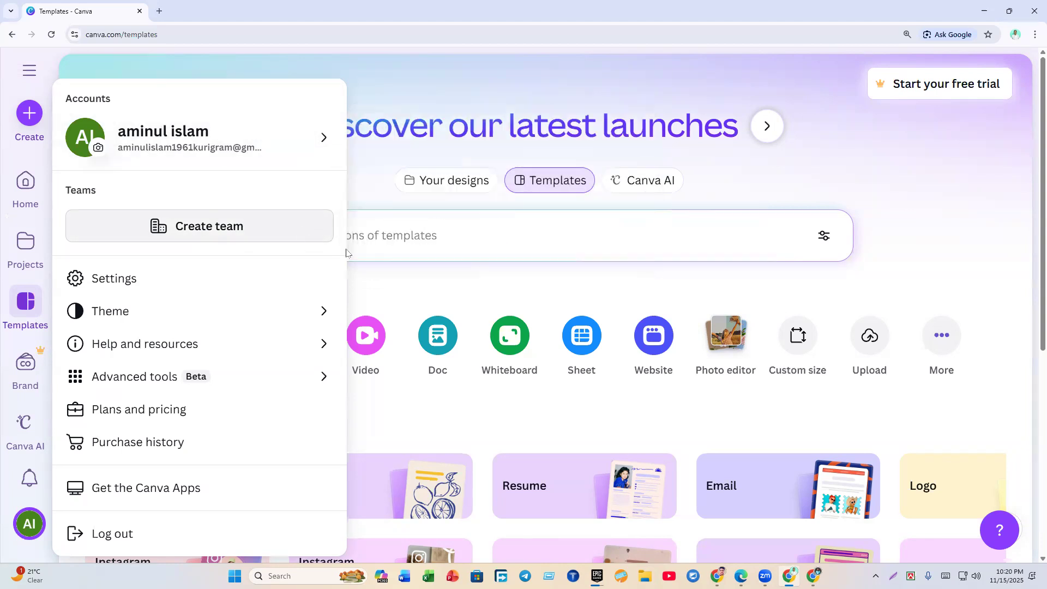
left_click(378, 192)
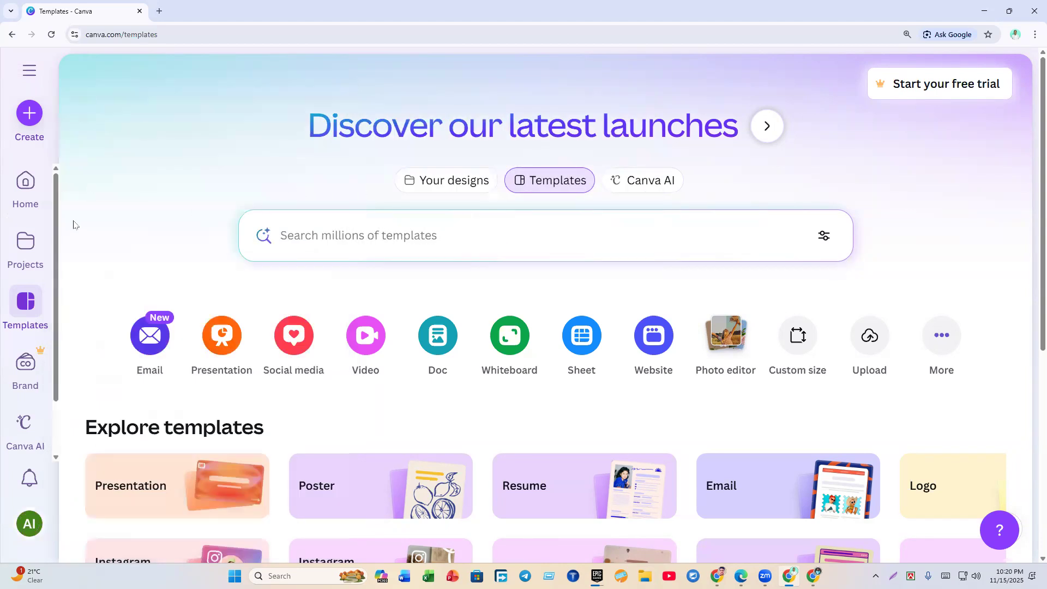
Step: Recheck the Canva account menu, then go to a new browser tab
left_click(154, 16)
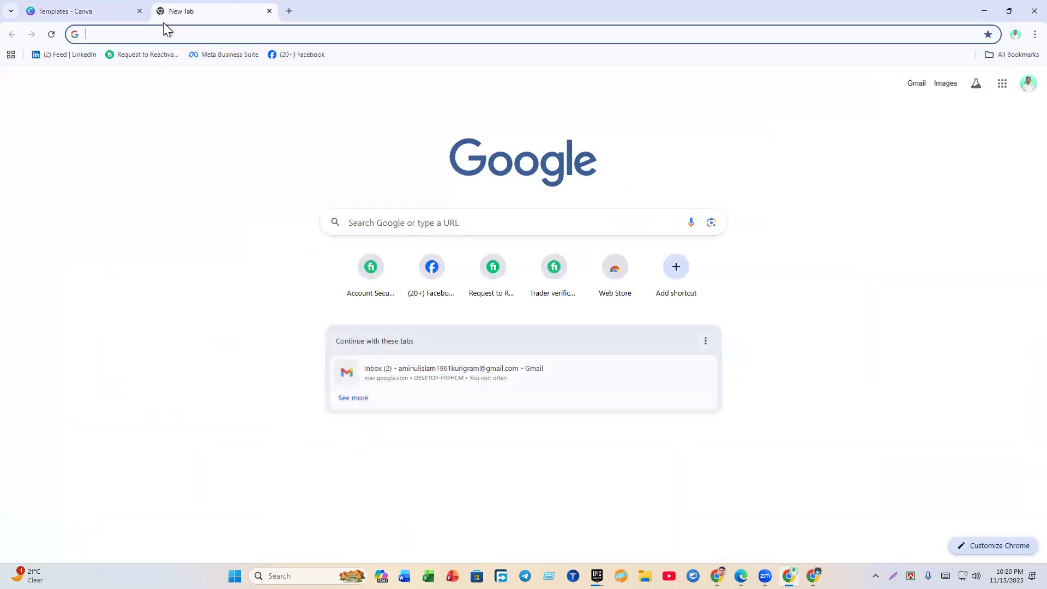
left_click(81, 8)
left_click(41, 522)
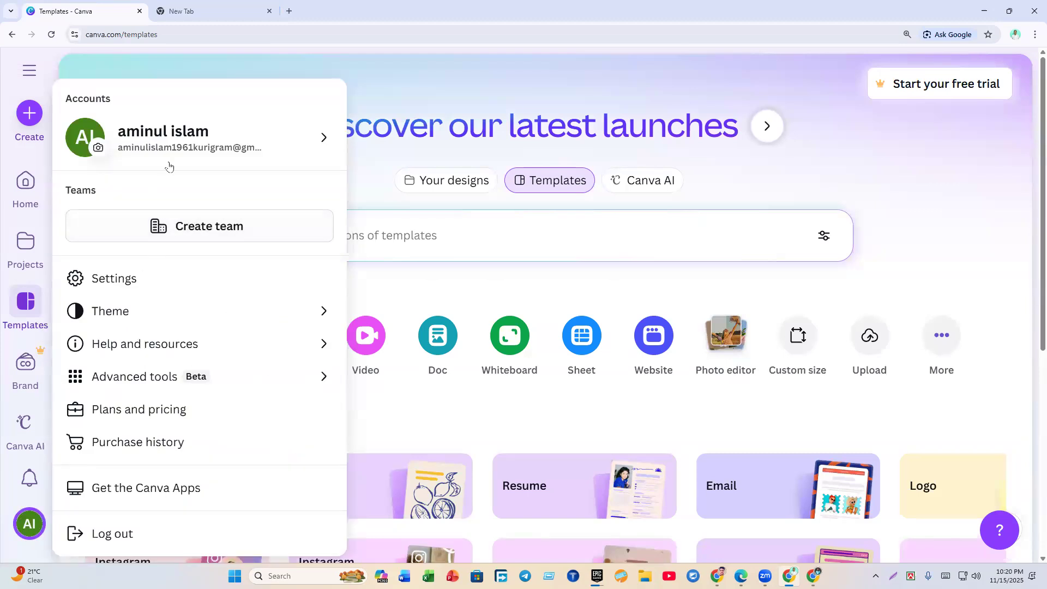
mouse_move(175, 157)
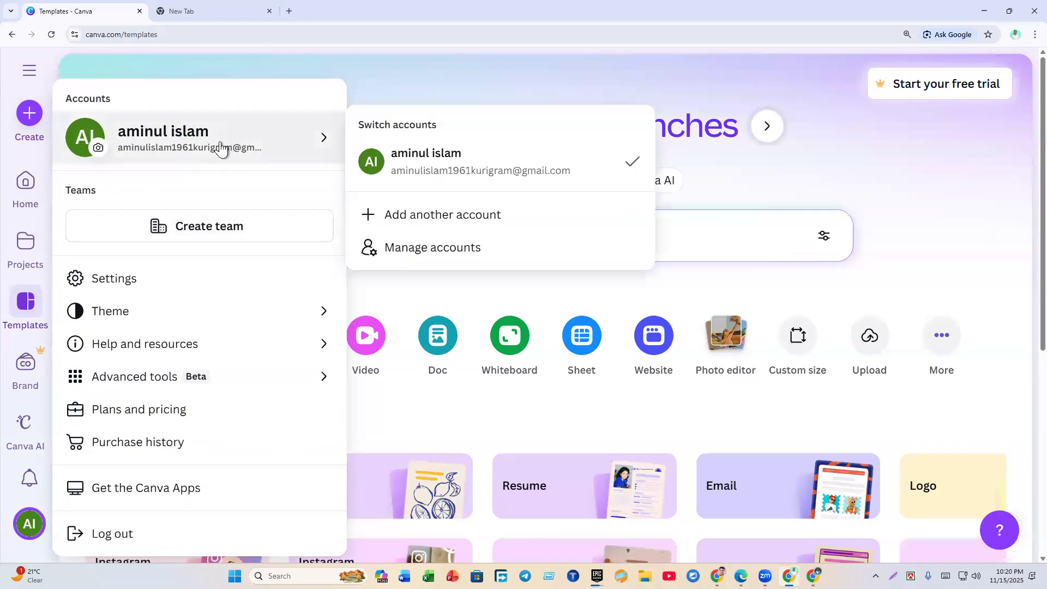
left_click(162, 8)
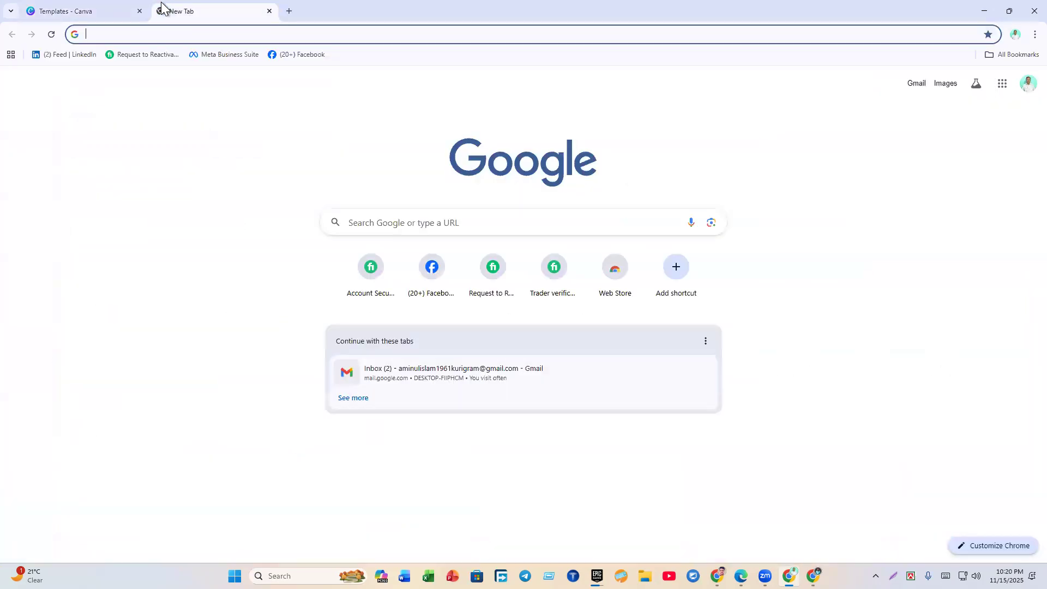
Step: Open the 'Your Teacher has invited you' Gmail message and join the class
left_click(916, 84)
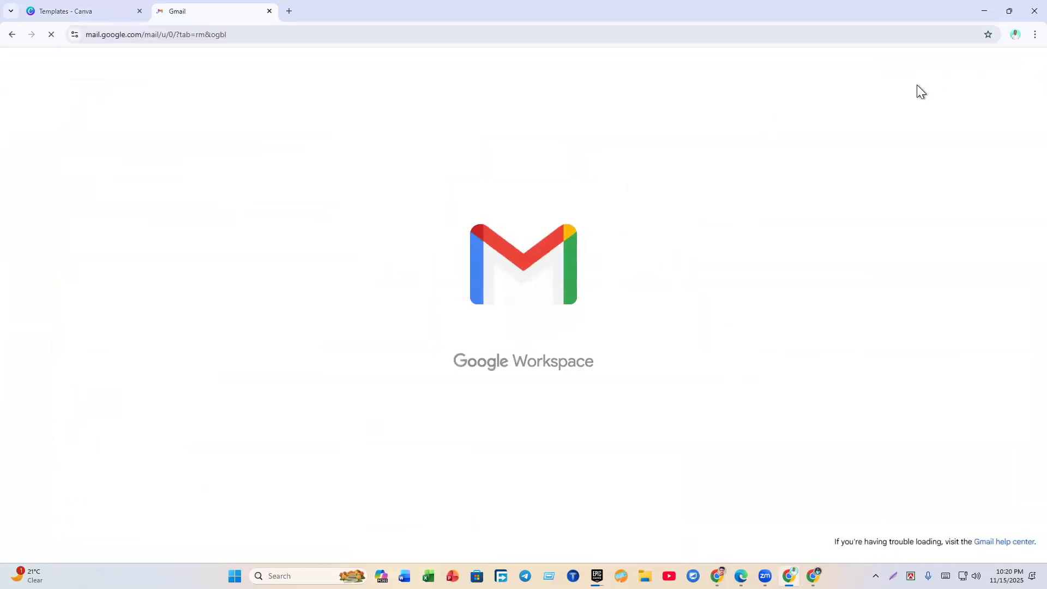
scroll(707, 417, "up", 2)
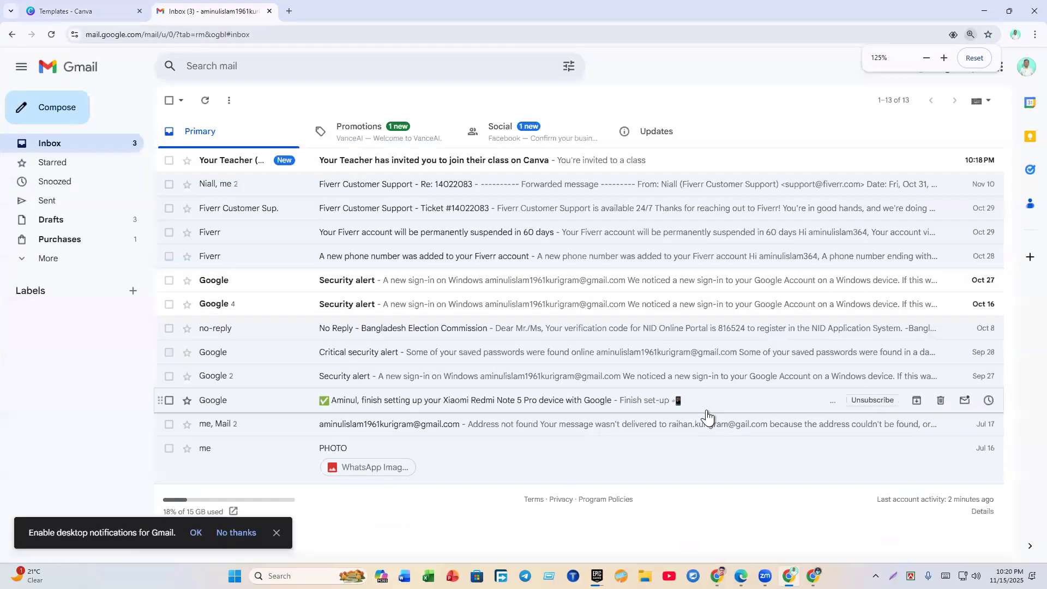
scroll(659, 295, "up", 1)
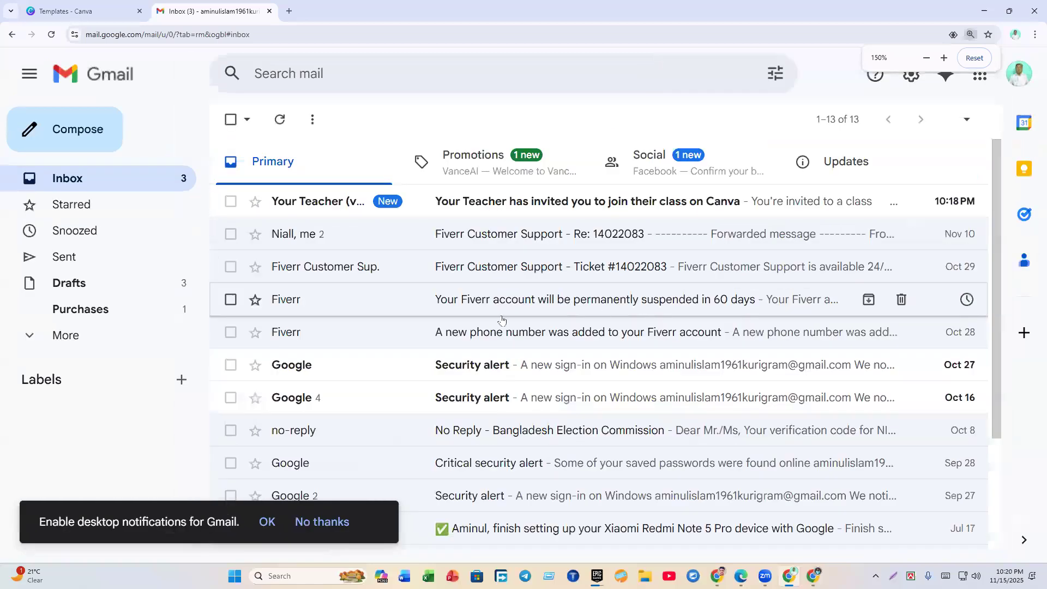
left_click(399, 217)
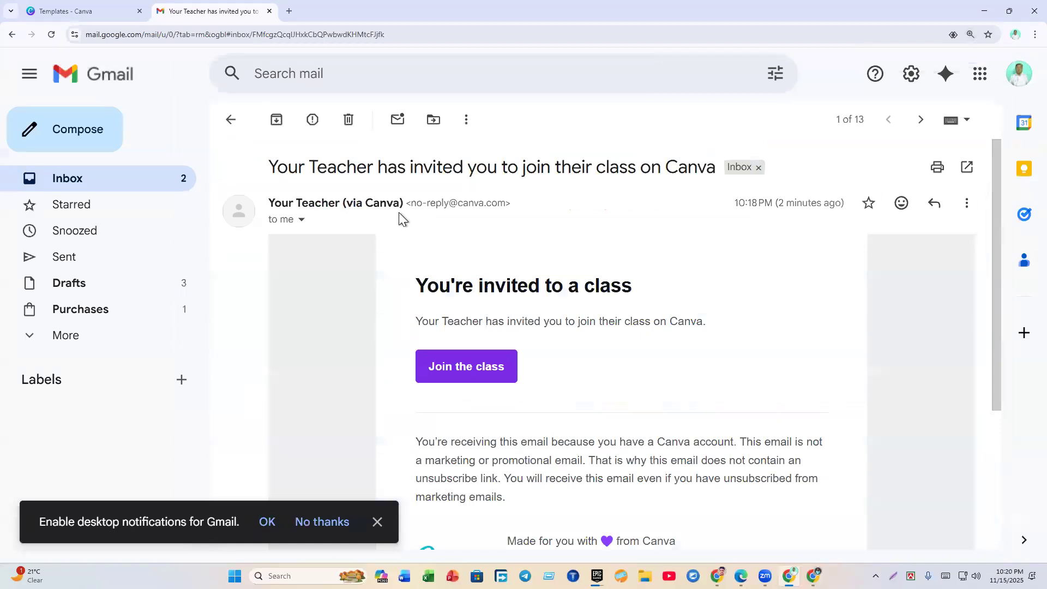
left_click(445, 375)
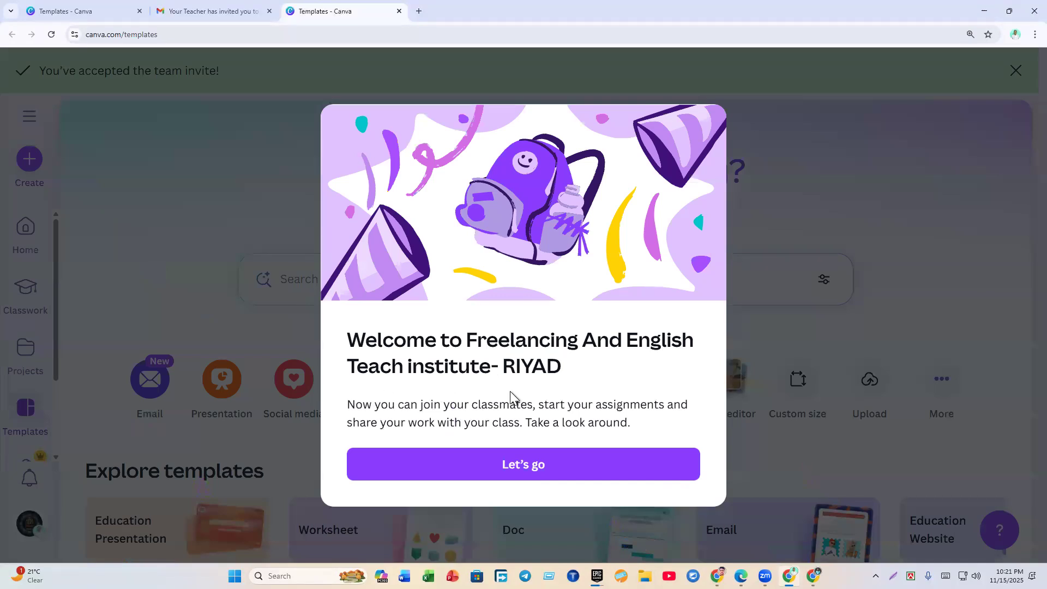
Step: Dismiss the class welcome message and browse the account menu's team and account-switching options
left_click(522, 464)
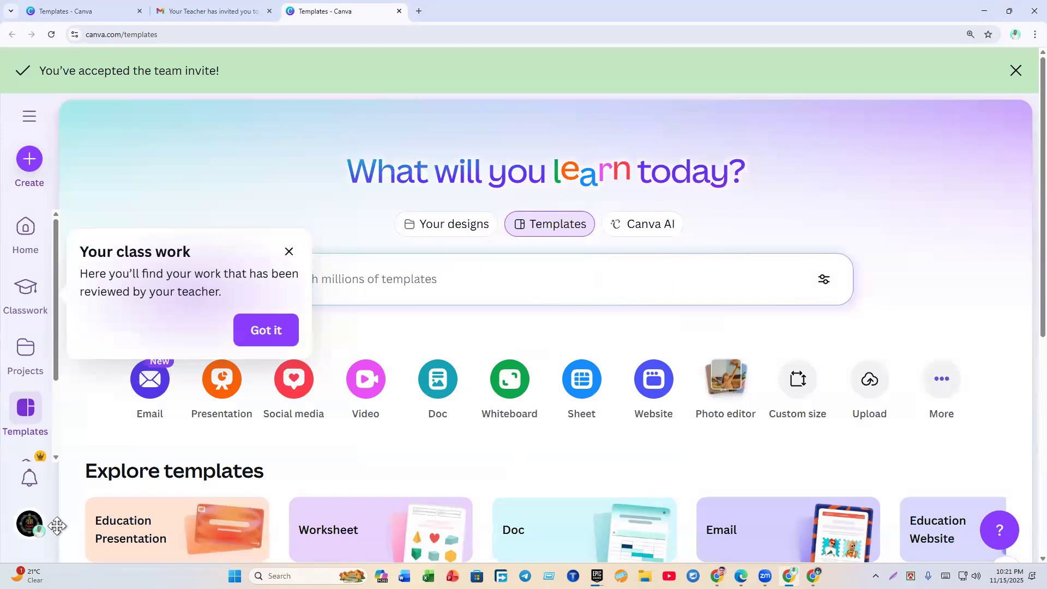
left_click(30, 523)
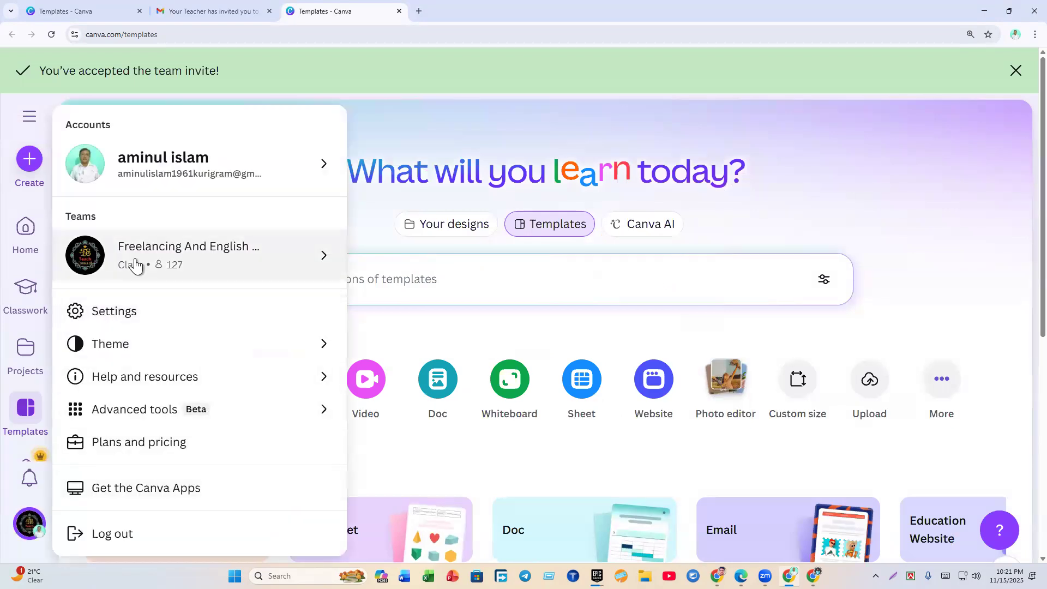
left_click(135, 265)
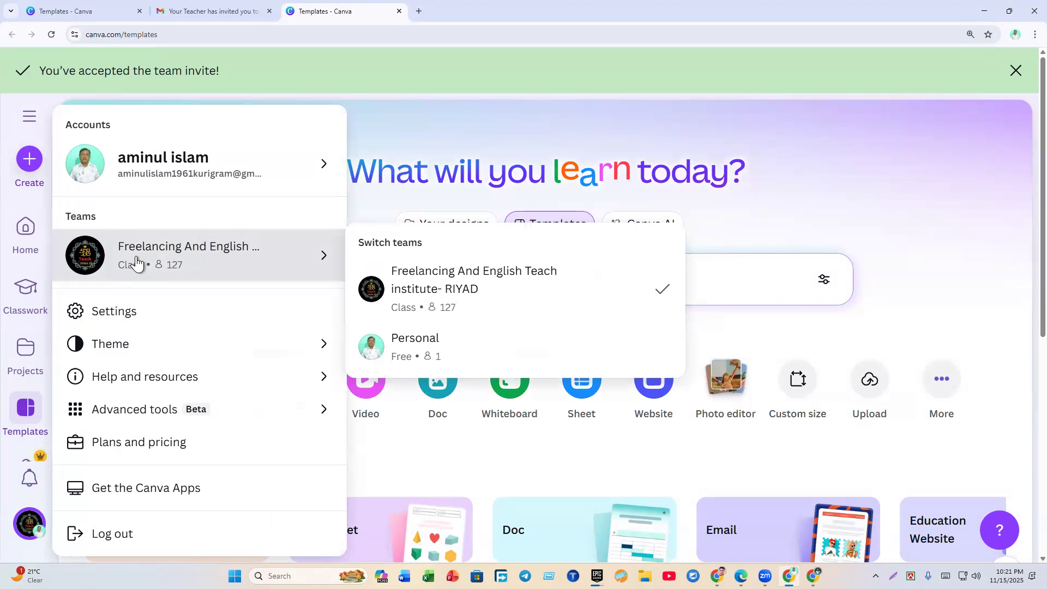
left_click(111, 162)
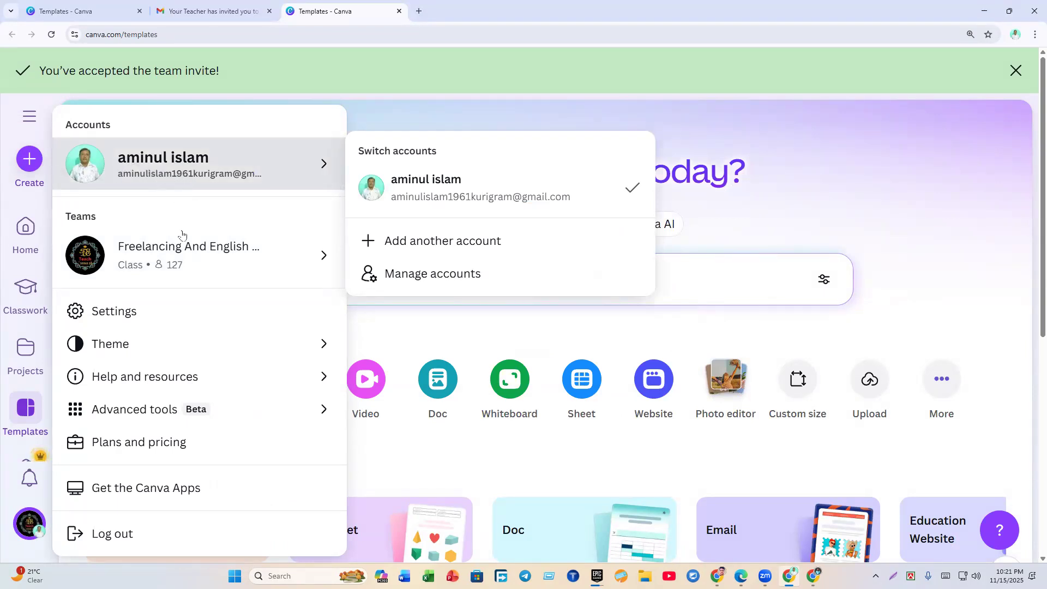
mouse_move(157, 258)
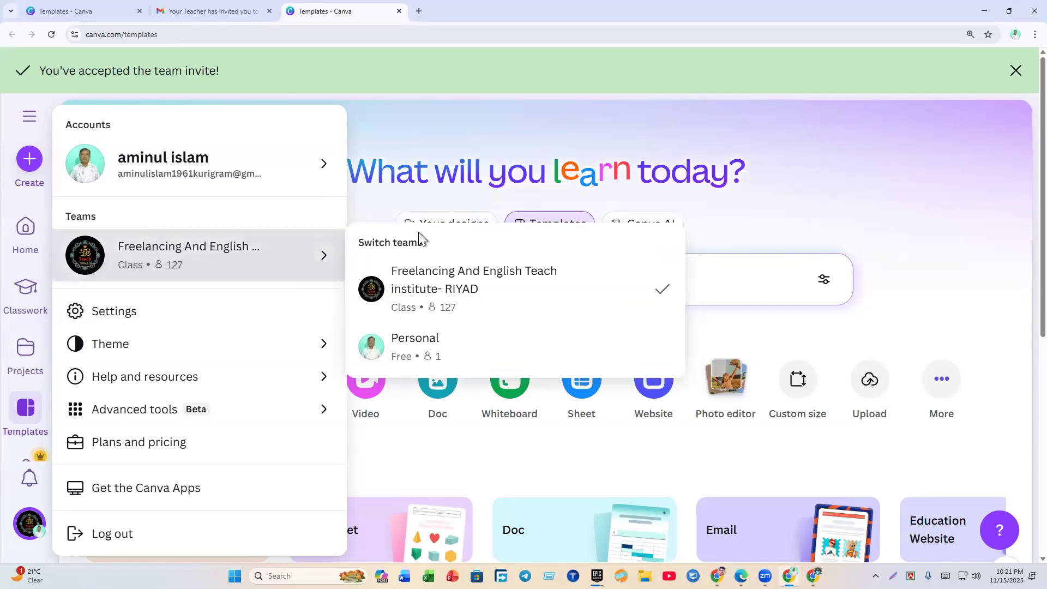
Step: Close the account menus and dismiss the 'Your class work' tip
left_click(406, 126)
left_click(1016, 71)
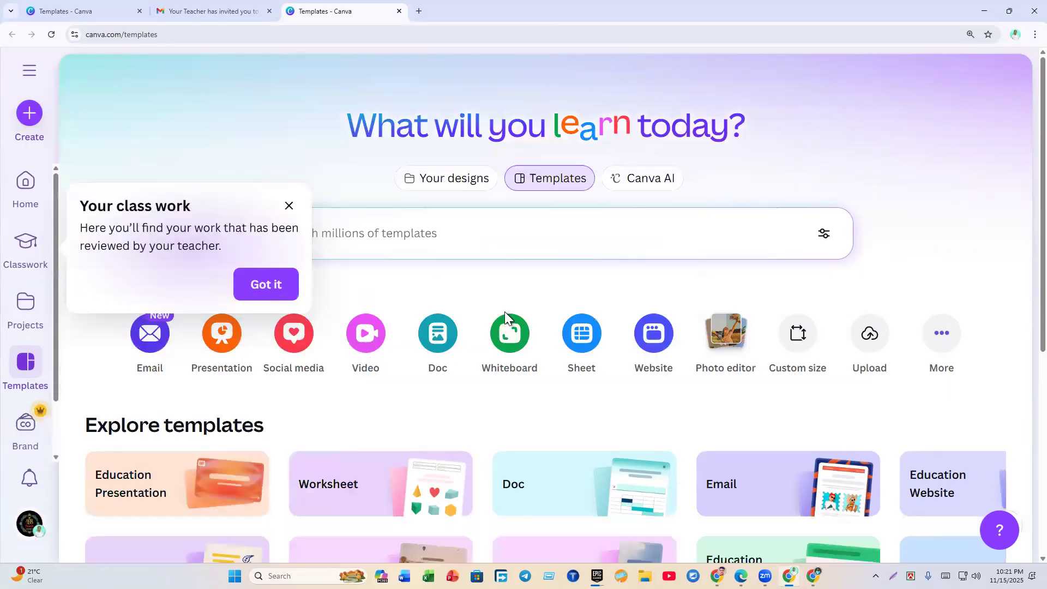
left_click(292, 285)
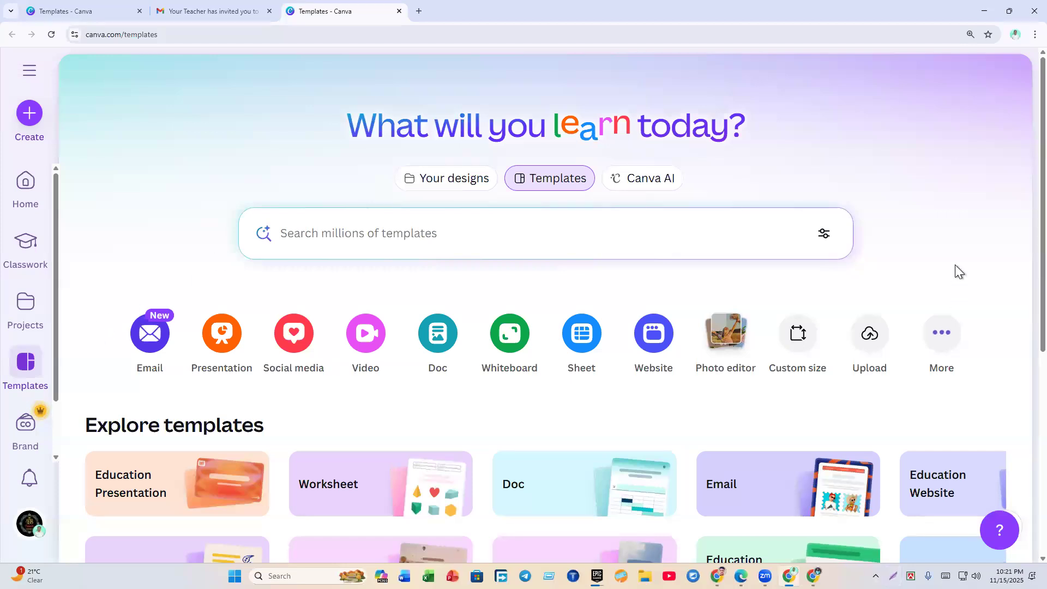
Step: Capture the design-type row and box Presentation, Social media, Video, and Whiteboard through Website
left_click(894, 576)
left_click_drag(59, 277, 1033, 434)
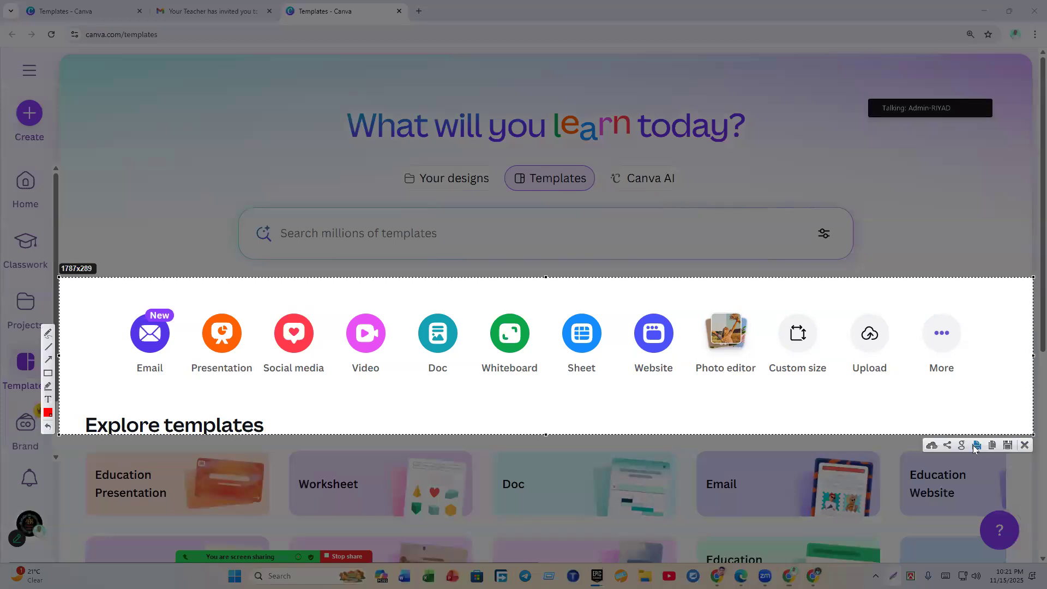
mouse_move(108, 296)
left_mouse_down()
mouse_move(121, 313)
mouse_move(106, 269)
mouse_move(175, 390)
left_mouse_up()
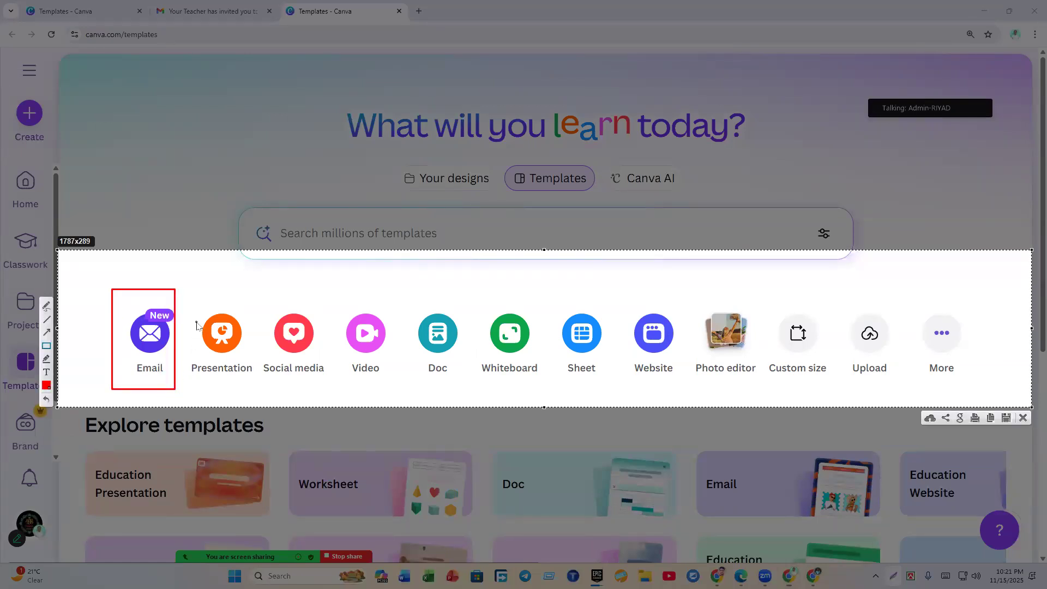
left_click_drag(193, 319, 270, 386)
left_click_drag(271, 322, 336, 380)
left_click_drag(356, 324, 414, 374)
left_click_drag(467, 342, 674, 357)
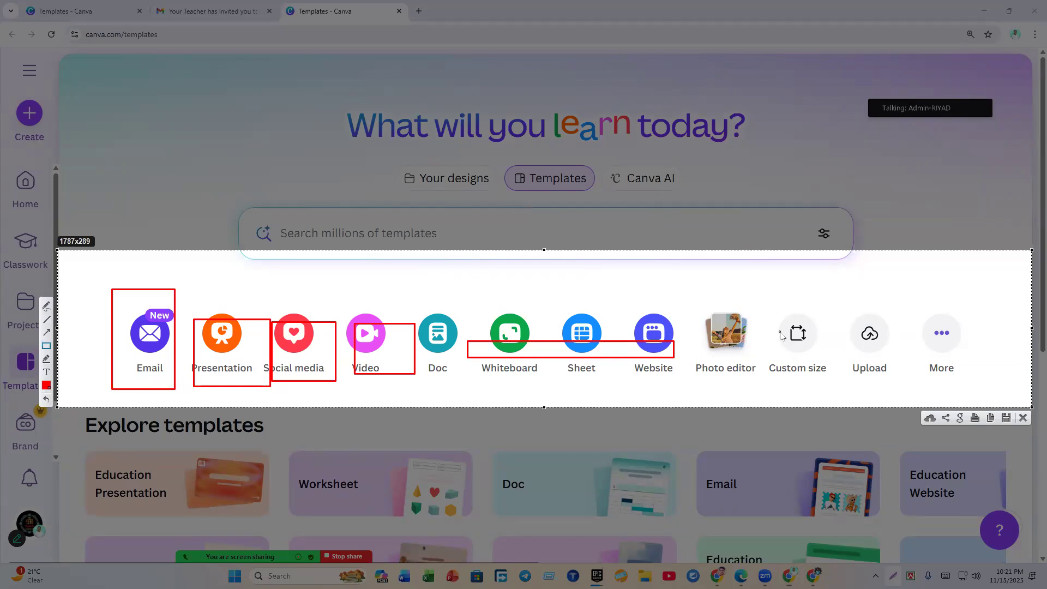
Step: Box Custom size and Upload, and draw three arrows pointing at Custom size
left_click_drag(768, 308, 838, 384)
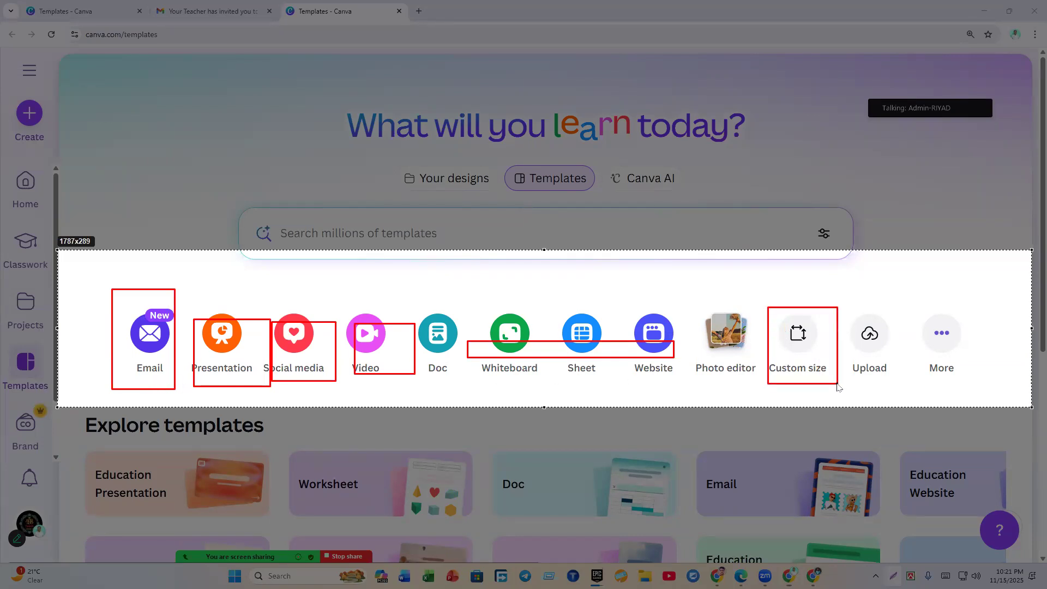
mouse_move(854, 308)
left_mouse_down()
mouse_move(916, 367)
mouse_move(907, 388)
left_mouse_up()
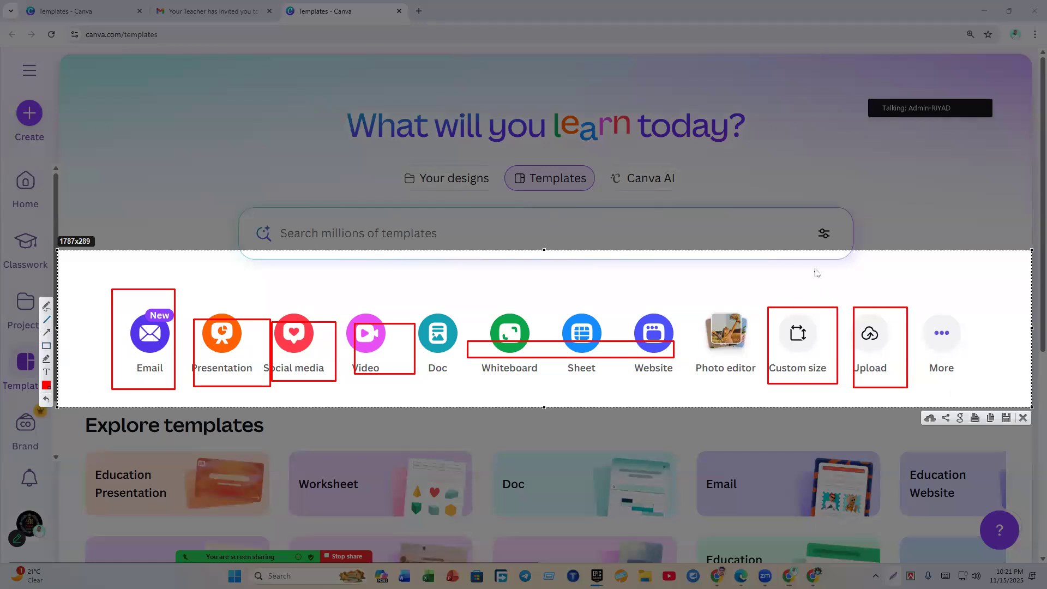
left_click_drag(816, 262, 809, 302)
mouse_move(749, 275)
left_mouse_down()
mouse_move(799, 319)
mouse_move(784, 305)
left_mouse_up()
left_click_drag(841, 276, 823, 301)
Step: Close the screenshot overlay and return to the Canva home page
left_click(1023, 417)
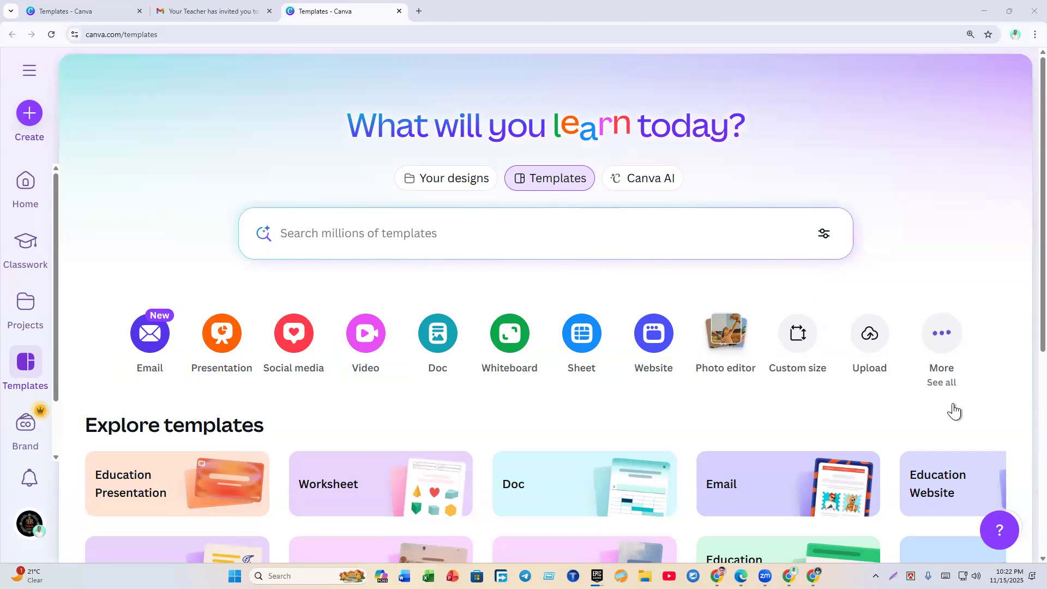
left_click(358, 235)
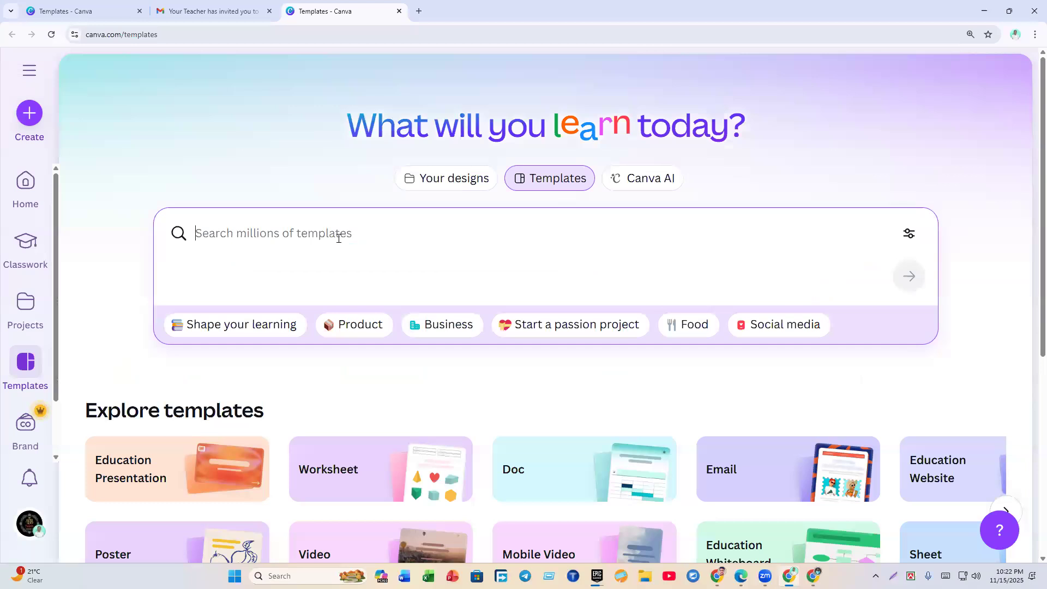
left_click(196, 158)
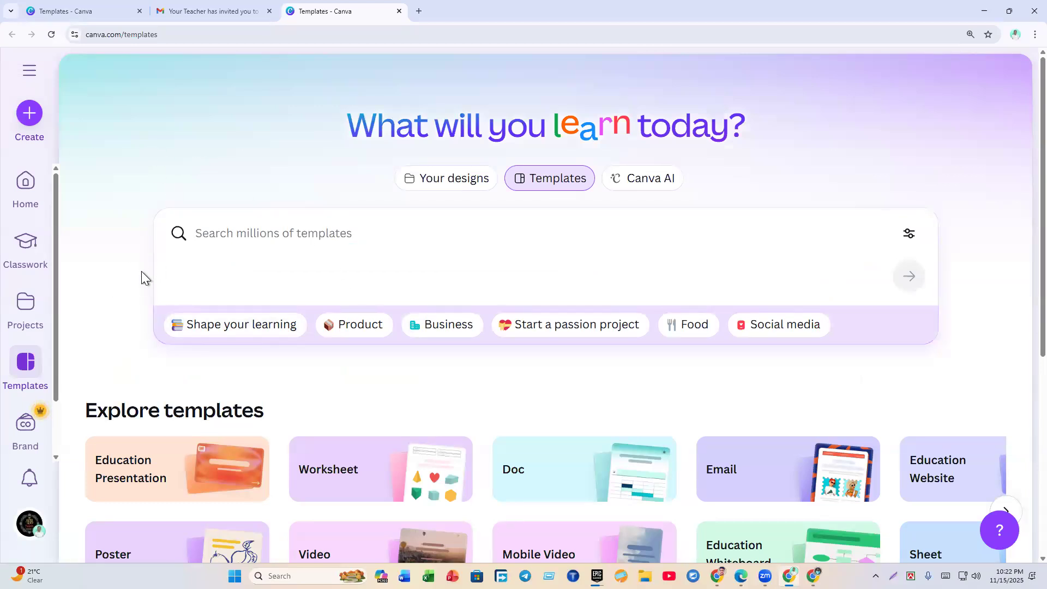
left_click(36, 201)
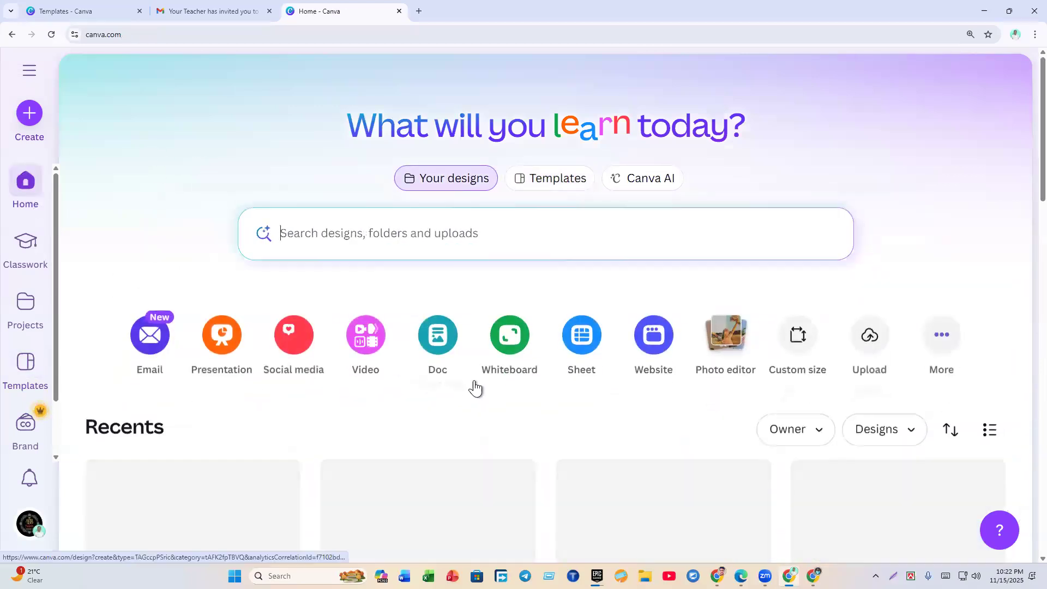
Step: Create a new Custom size design of 1280 × 1280 px
left_click(797, 344)
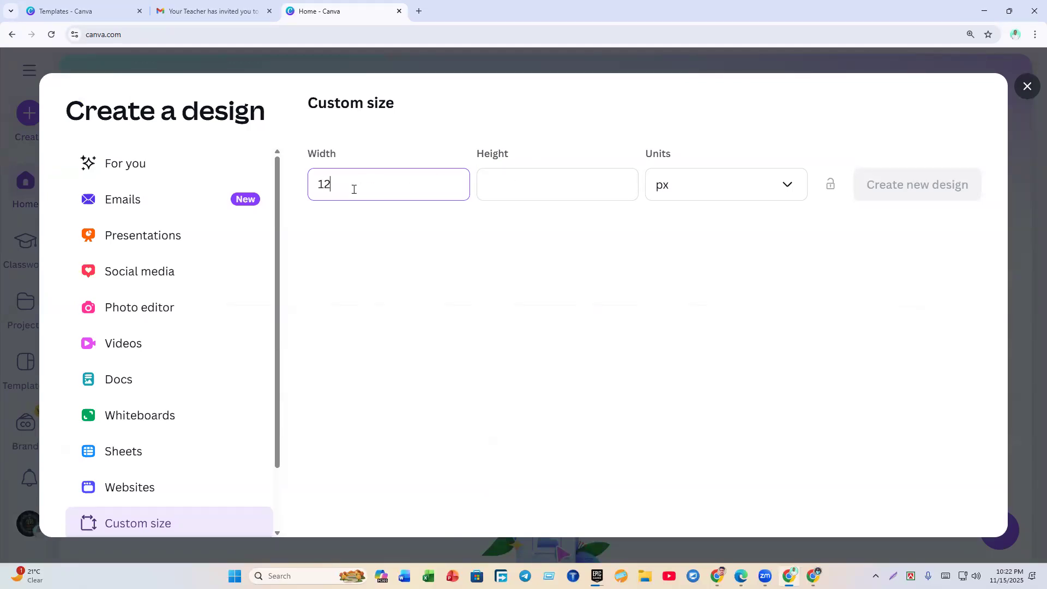
left_click(562, 183)
type("1280")
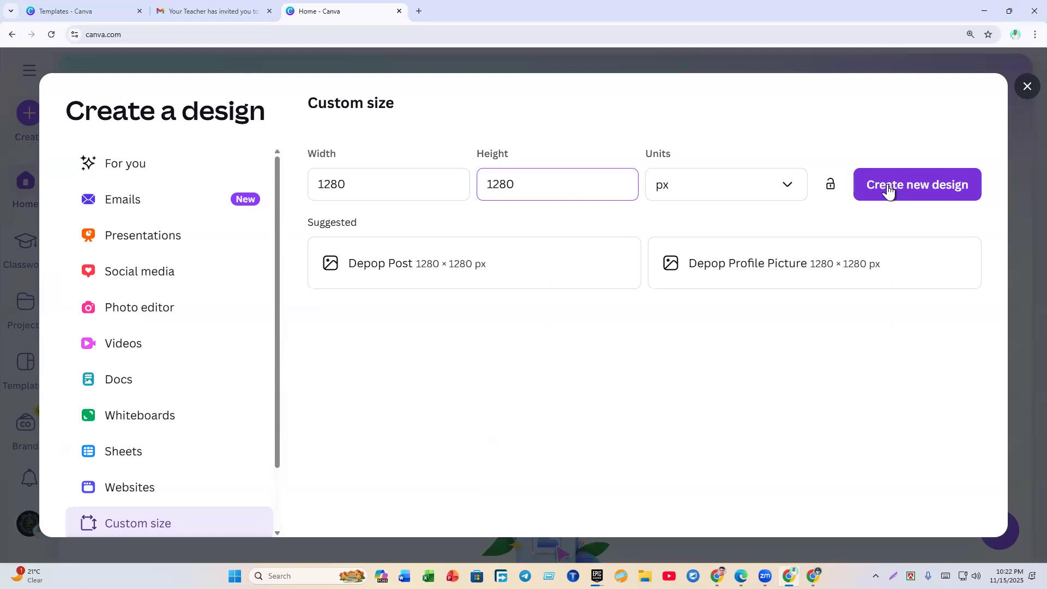
left_click(889, 187)
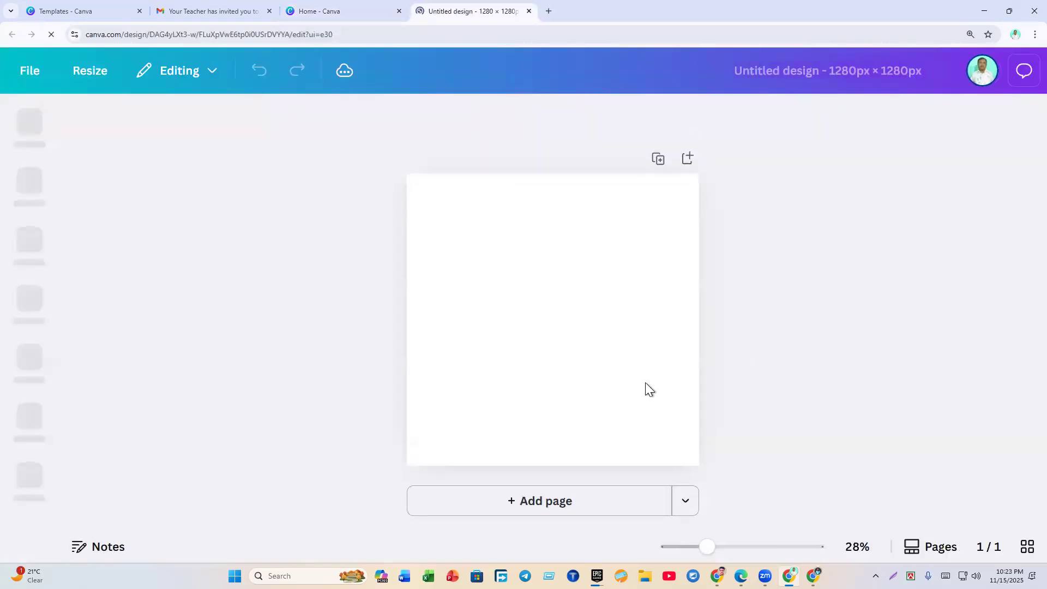
Step: Close the editor's Templates panel, select the blank page and switch back to the Home tab
left_click(358, 338)
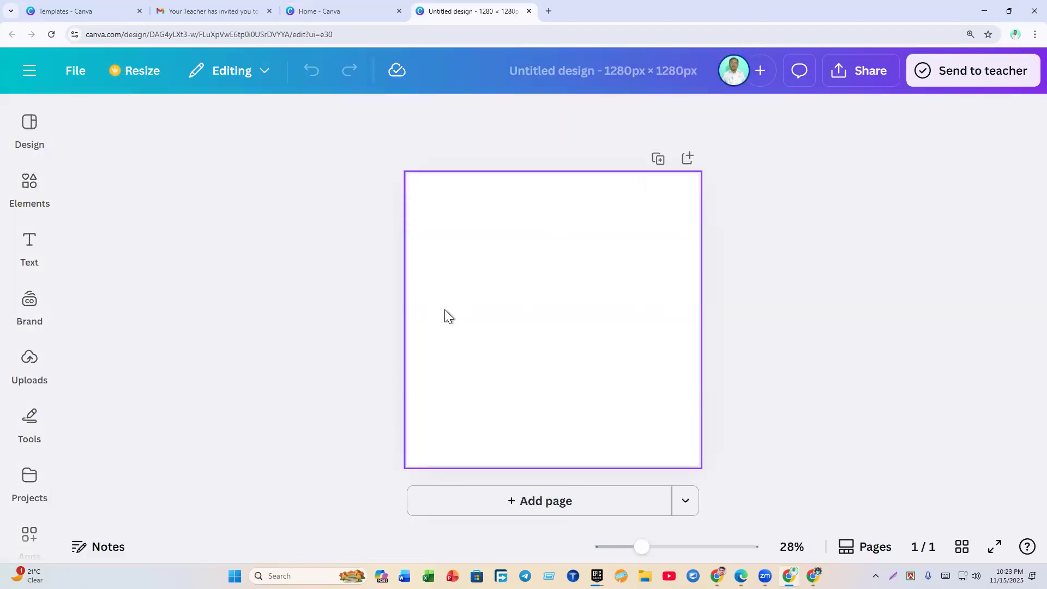
left_click(453, 354)
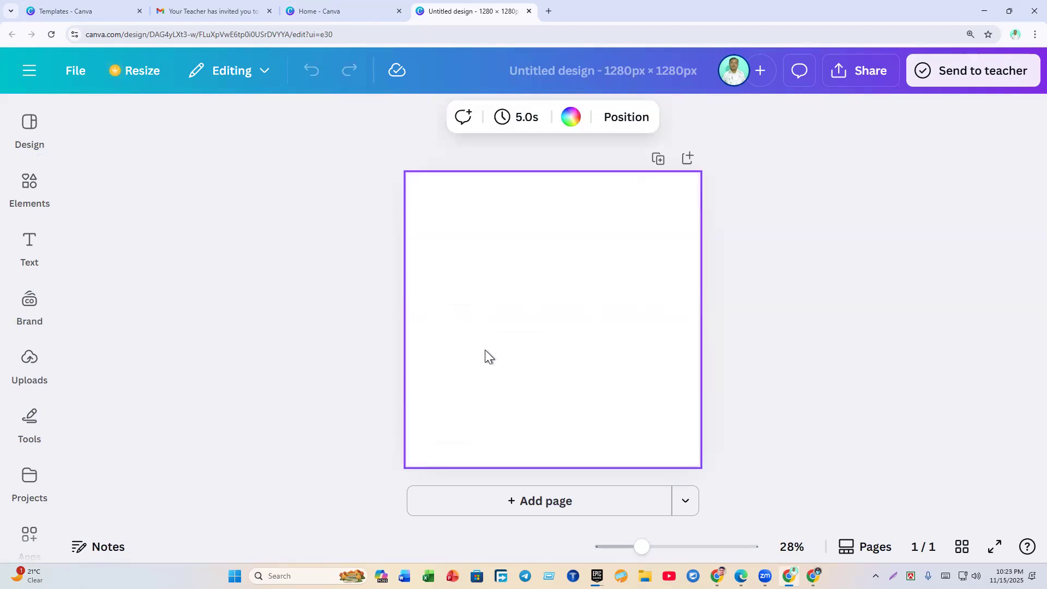
left_click(316, 11)
left_click(387, 192)
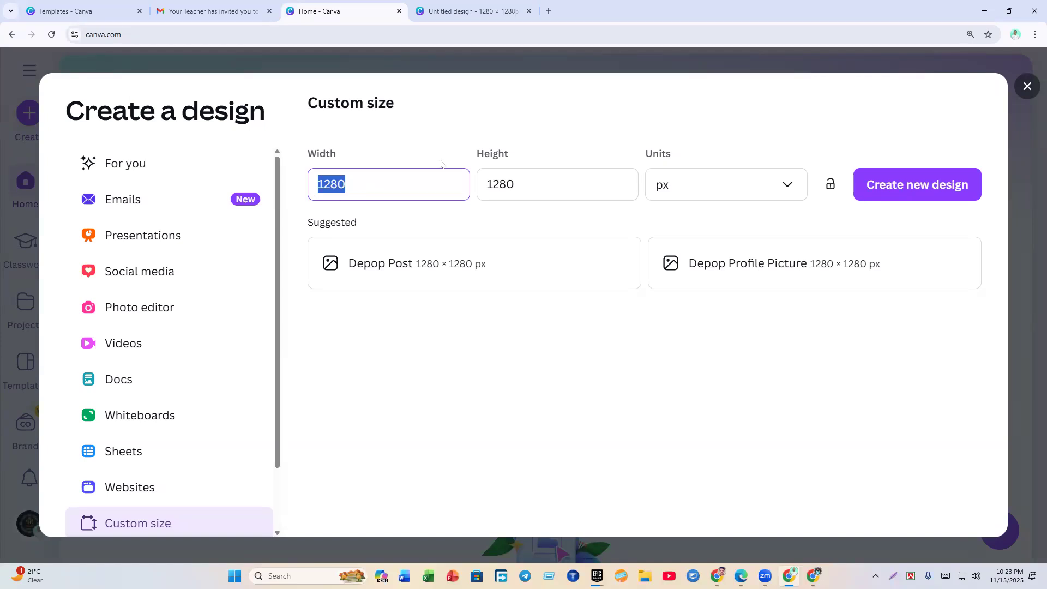
Step: Close the leftover Create a design dialog, return to the design and screenshot the editor's tool list
left_click(1027, 86)
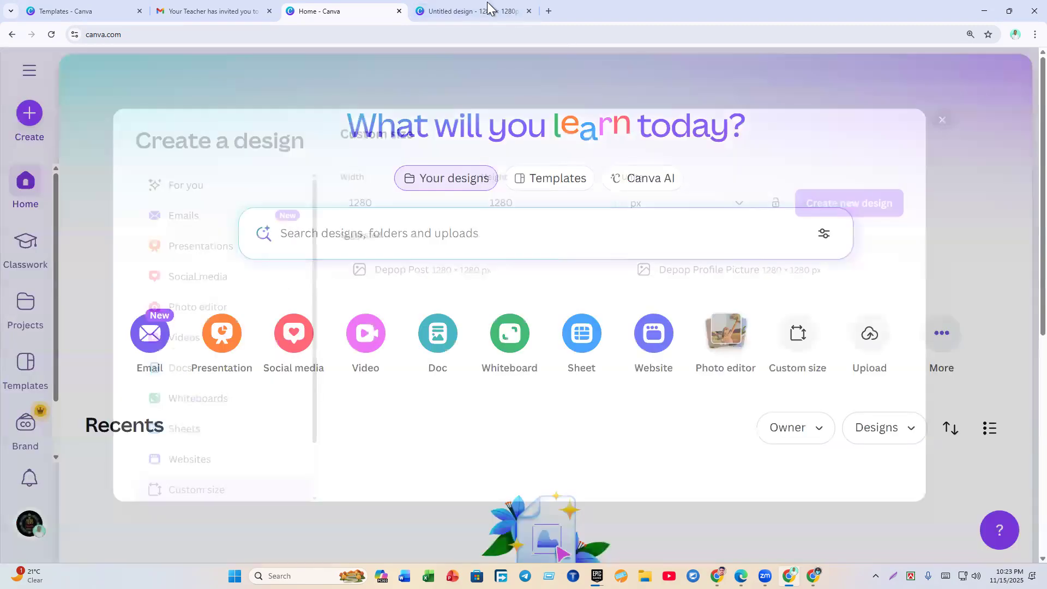
left_click(474, 3)
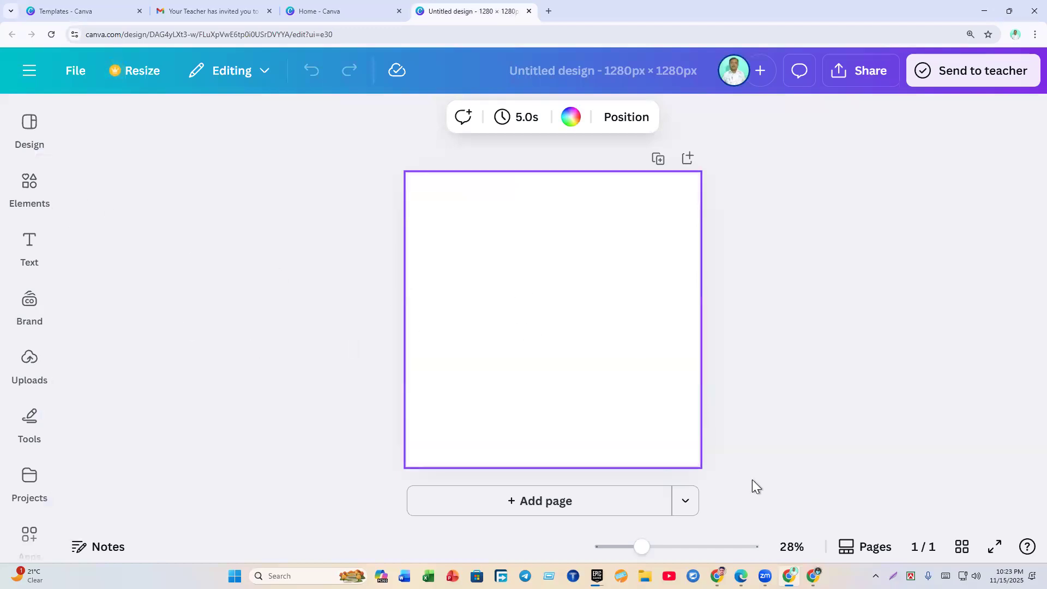
left_click(893, 575)
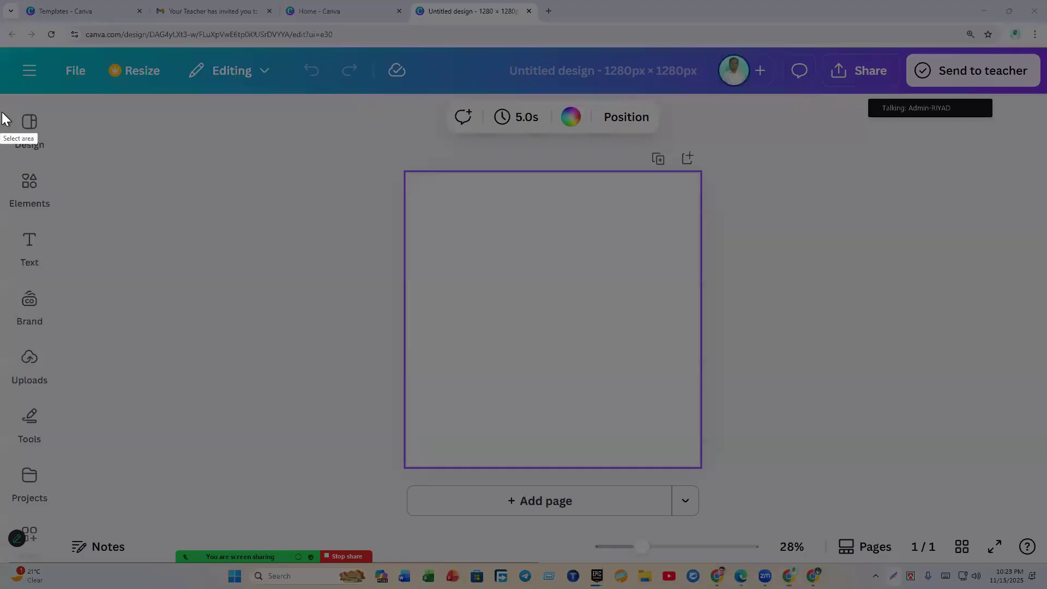
mouse_move(0, 96)
left_mouse_down()
mouse_move(140, 273)
mouse_move(169, 549)
mouse_move(145, 584)
left_mouse_up()
Step: Box Design, Elements, Text, Brand and Uploads in the screenshot, undo extras, then close it
left_click(155, 522)
left_click_drag(7, 107, 93, 162)
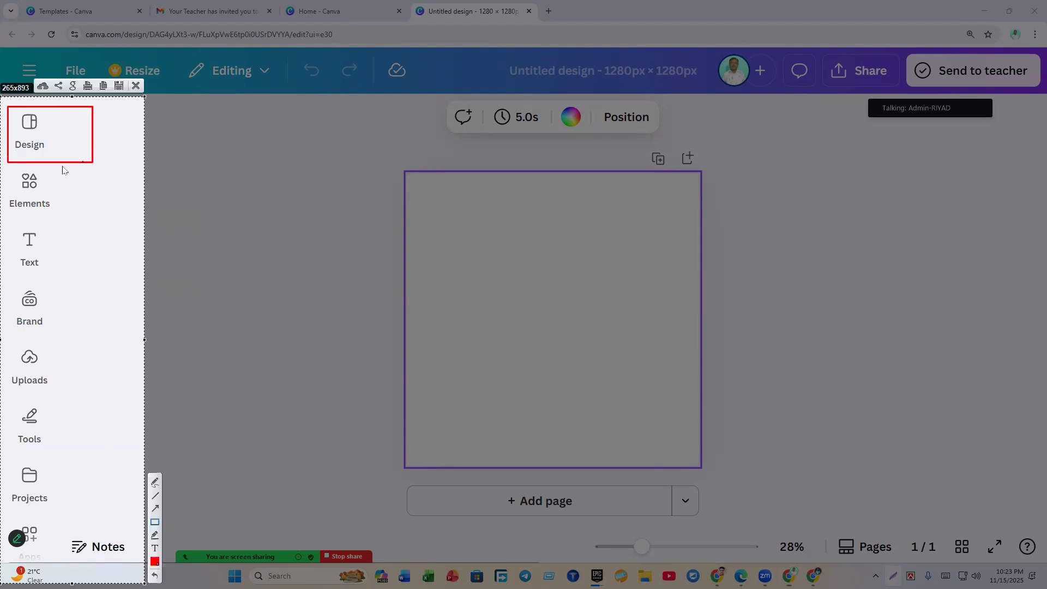
left_click_drag(5, 174, 90, 223)
left_click_drag(6, 231, 84, 279)
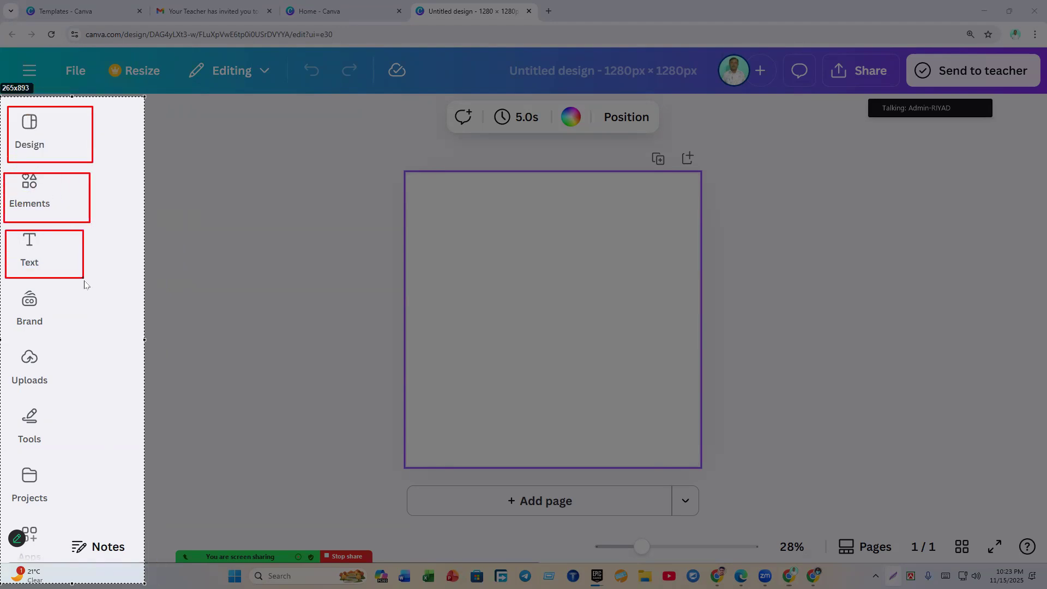
left_click_drag(10, 295, 87, 330)
left_click_drag(3, 357, 89, 398)
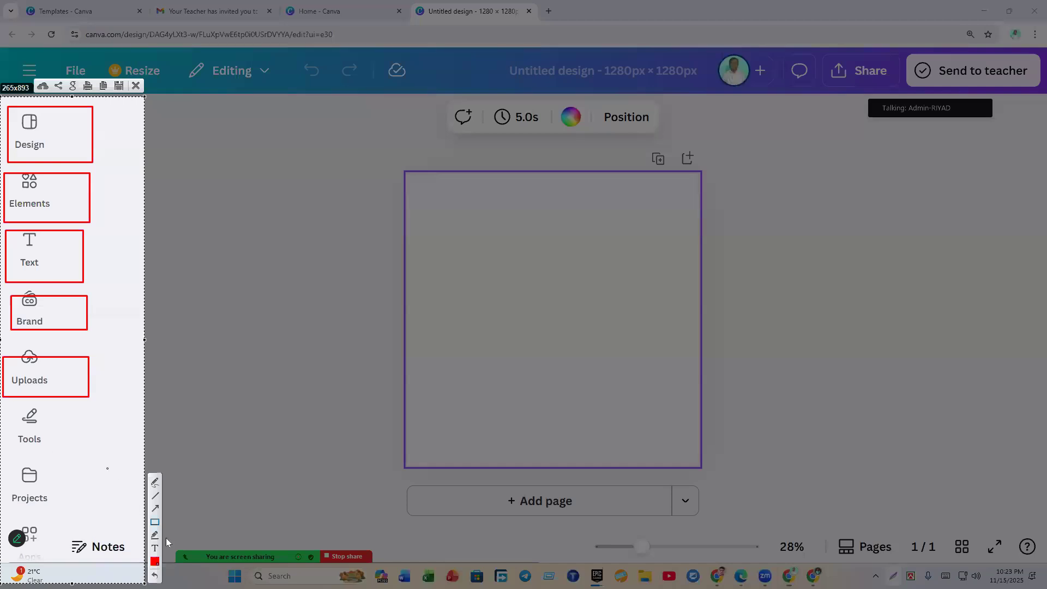
key("ctrl+z")
key("ctrl+z")
key("ctrl+z")
key("ctrl+z")
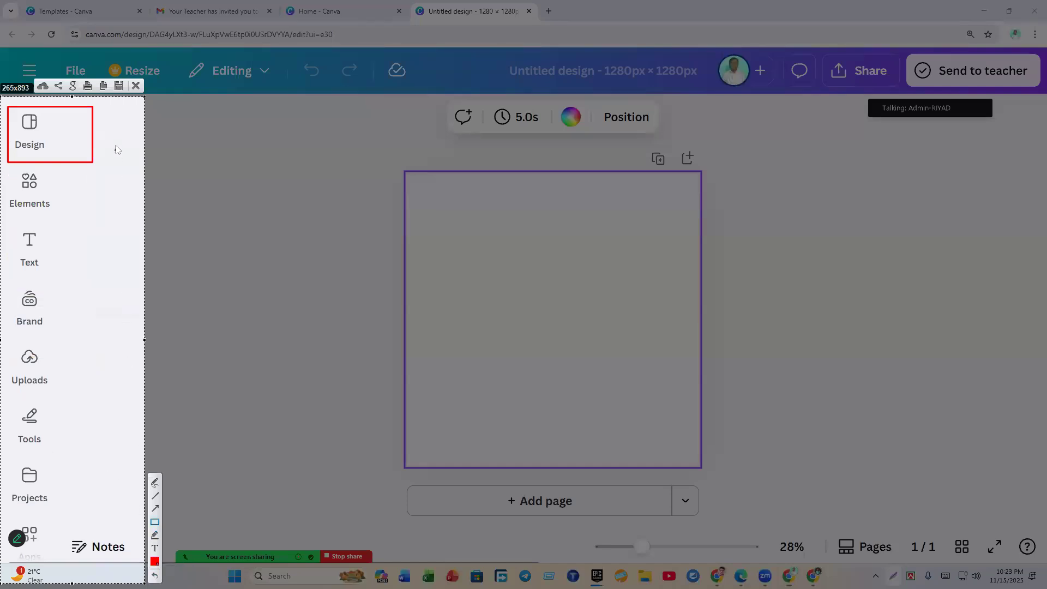
left_click(136, 86)
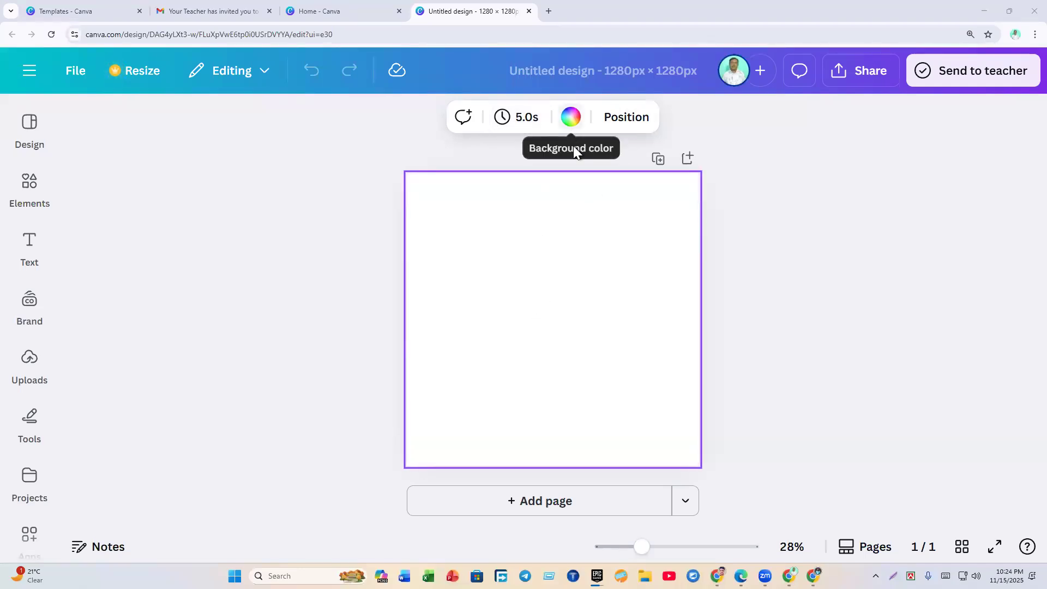
Step: Try indigo, yellow, green and red page backgrounds, settle on black, and open the custom colour picker
left_click(573, 120)
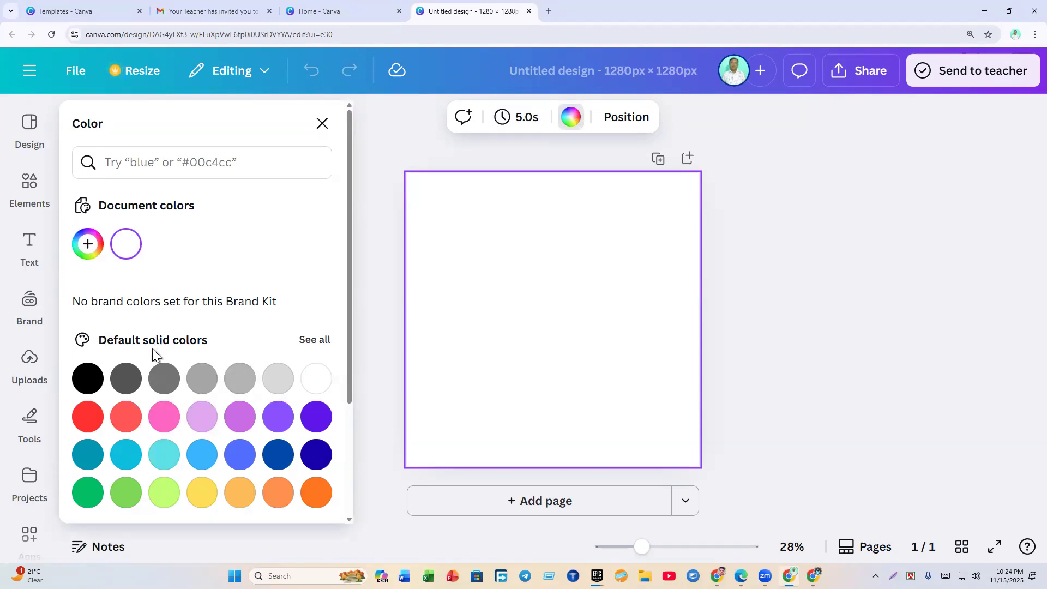
left_click(317, 460)
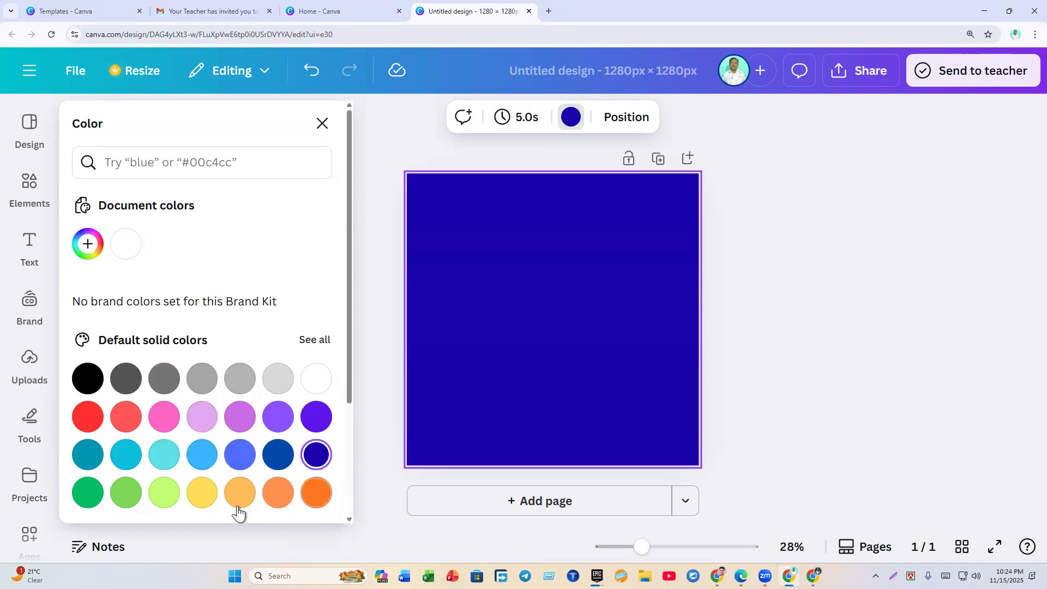
left_click(211, 510)
left_click(123, 510)
left_click(87, 508)
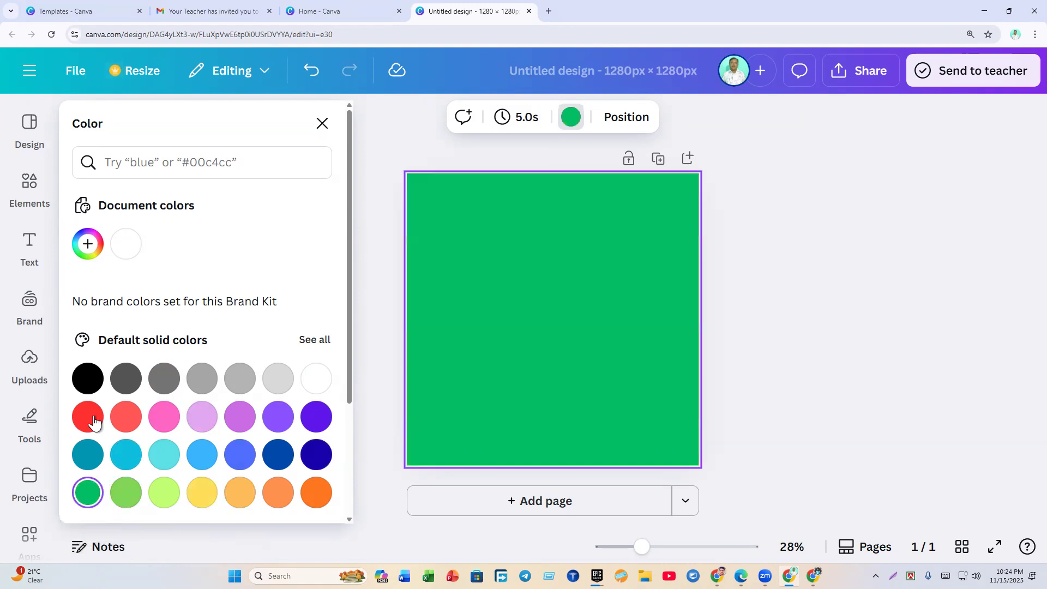
left_click(89, 418)
left_click(86, 377)
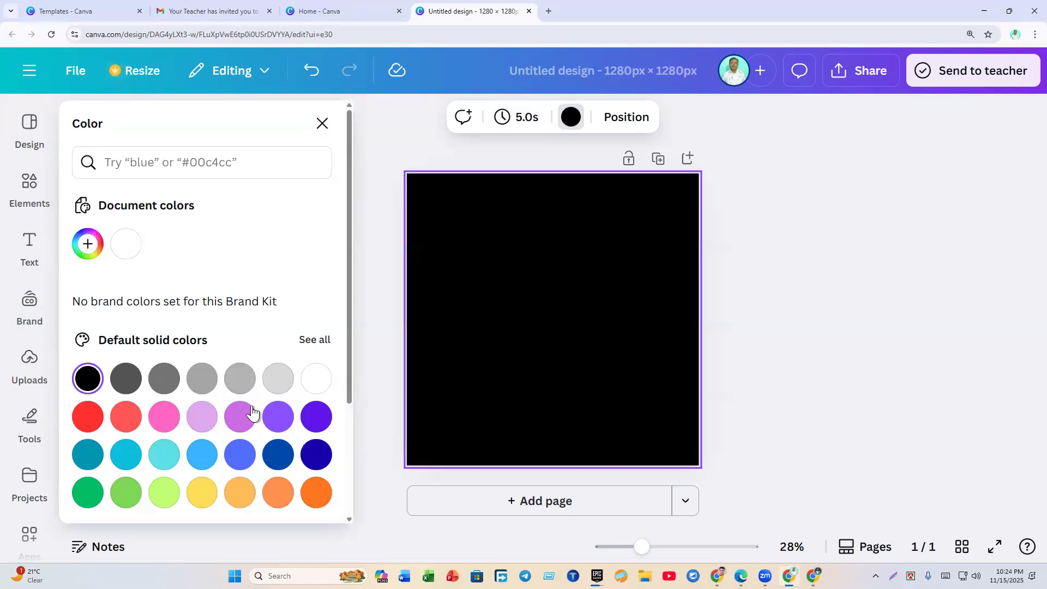
left_click(87, 245)
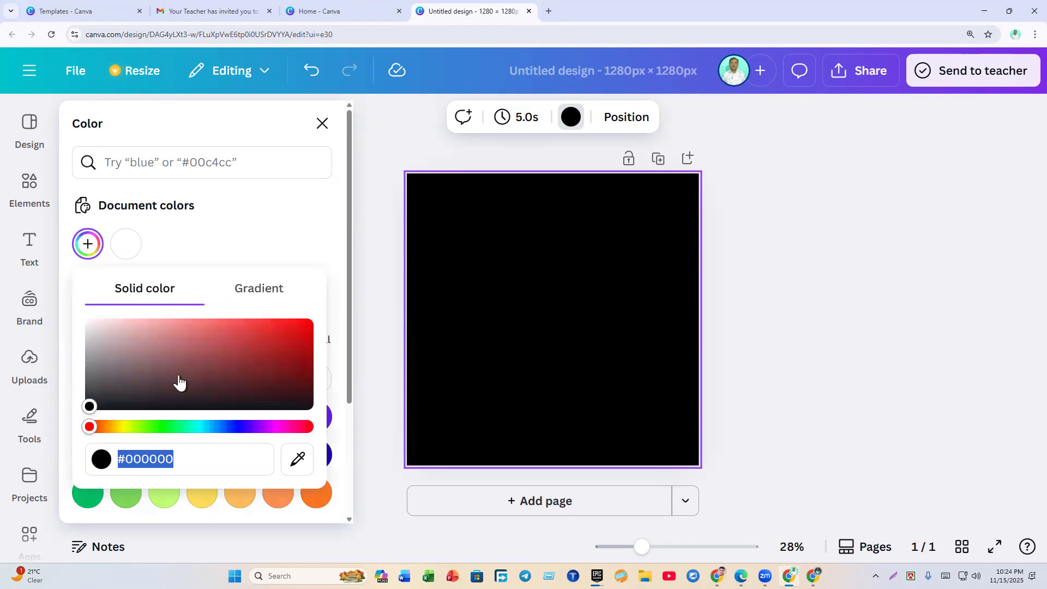
Step: Pick a background swatch and screenshot the colour panel with annotation boxes
left_click(89, 413)
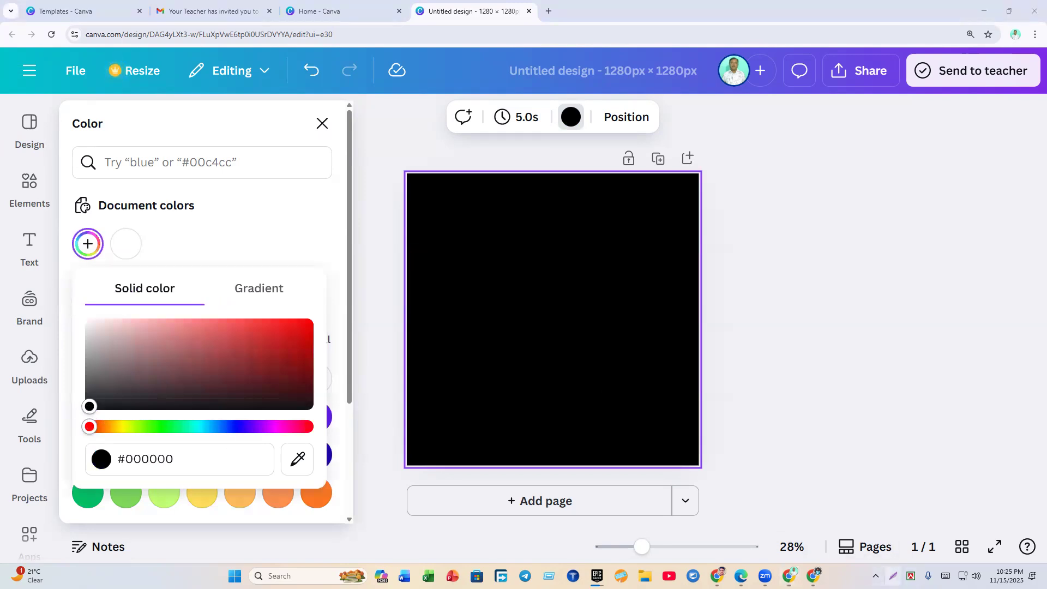
key("Print")
mouse_move(0, 154)
left_mouse_down()
mouse_move(415, 519)
mouse_move(467, 511)
left_mouse_up()
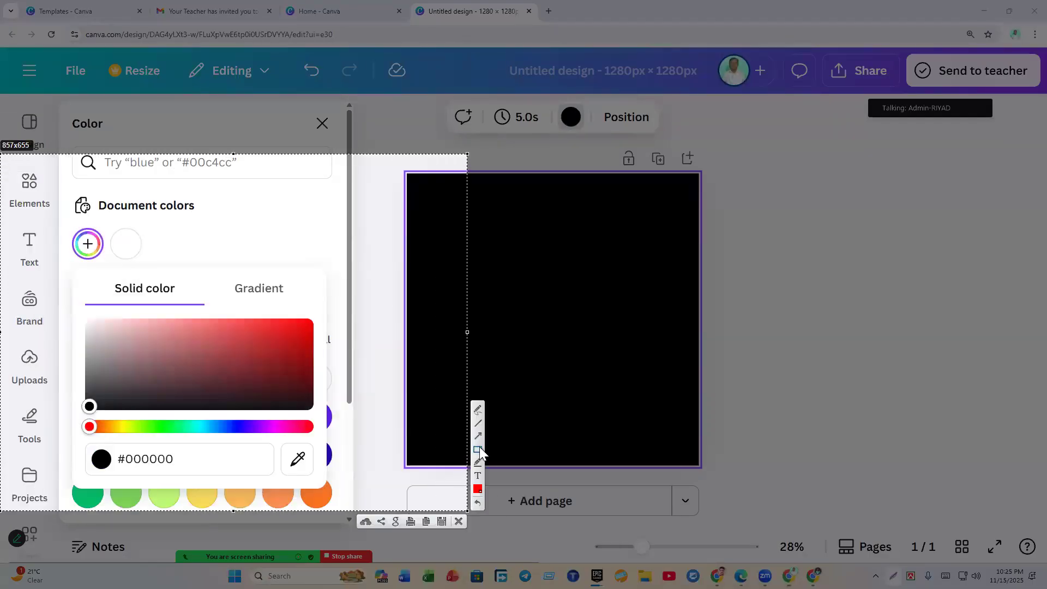
left_click_drag(44, 339, 82, 397)
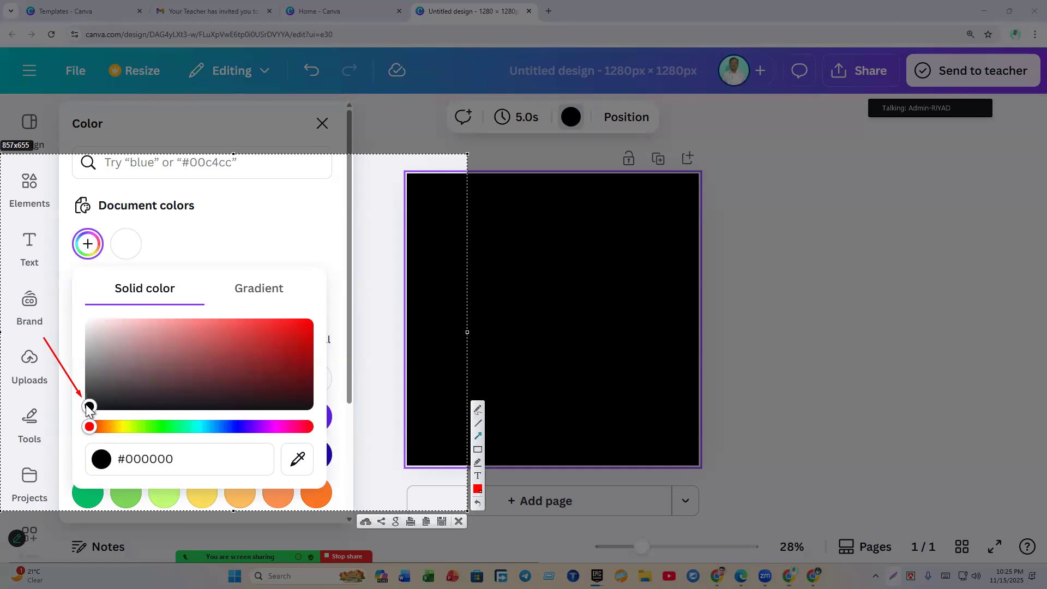
left_click_drag(356, 177, 425, 264)
Step: Shift the background from pale grey to a muted sage green (#7BC09F) and make it a gradient
left_click(459, 522)
left_click_drag(90, 407, 89, 331)
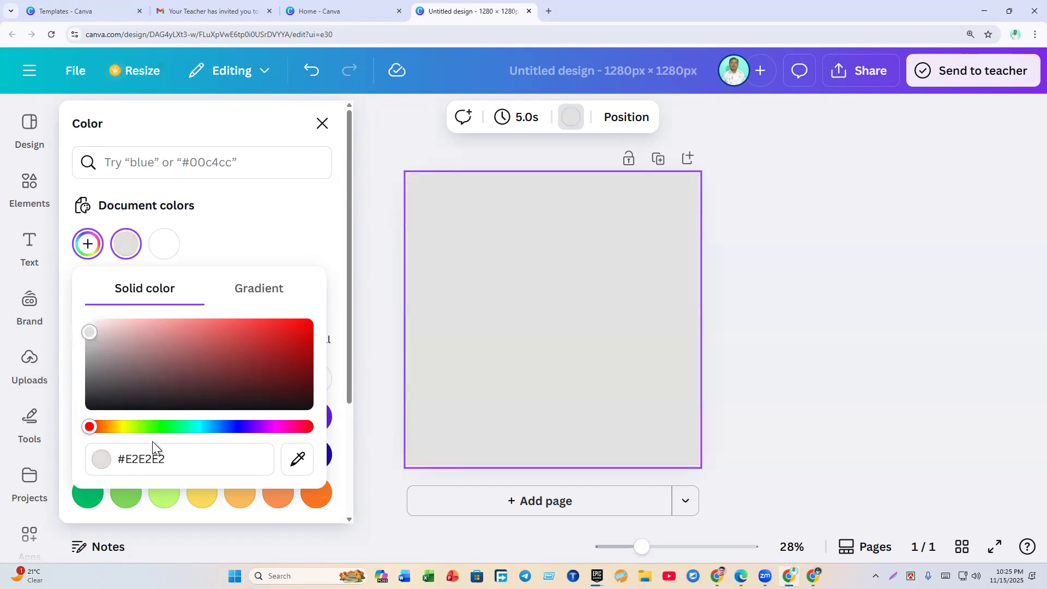
left_click(156, 427)
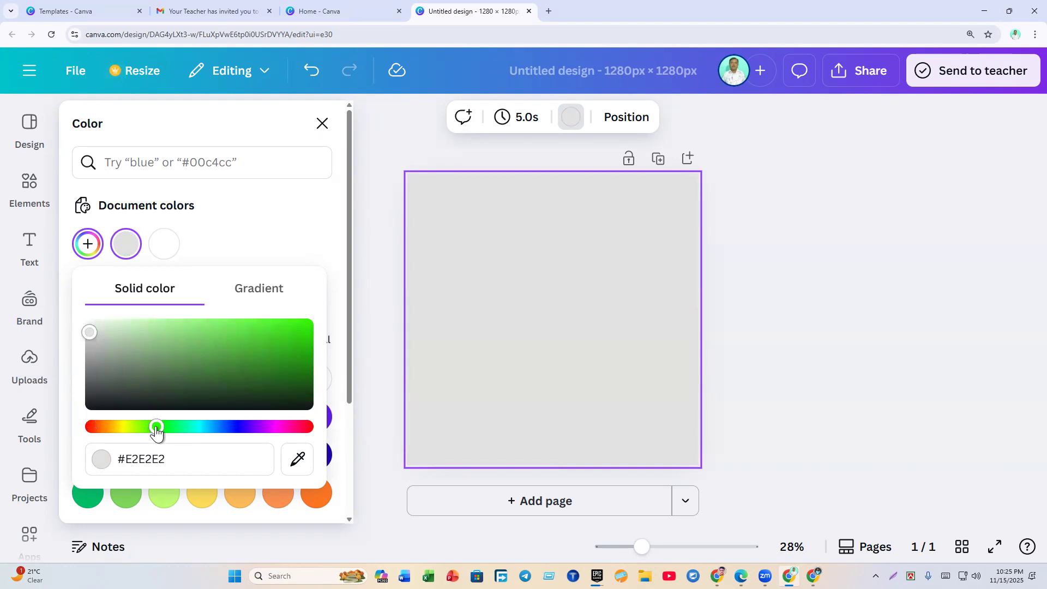
left_click_drag(156, 431, 163, 431)
left_click(88, 492)
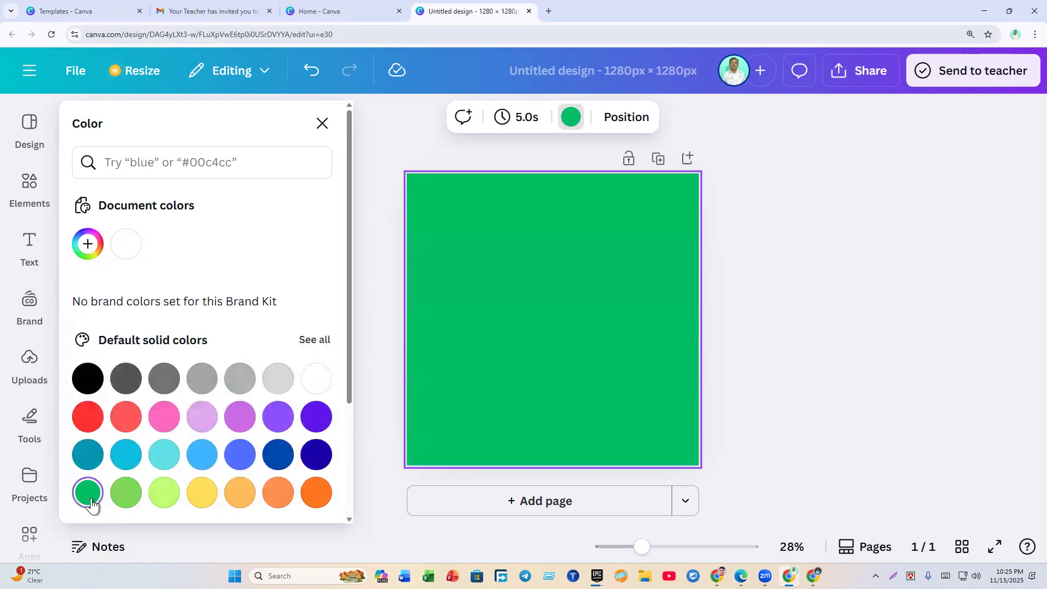
left_click(88, 241)
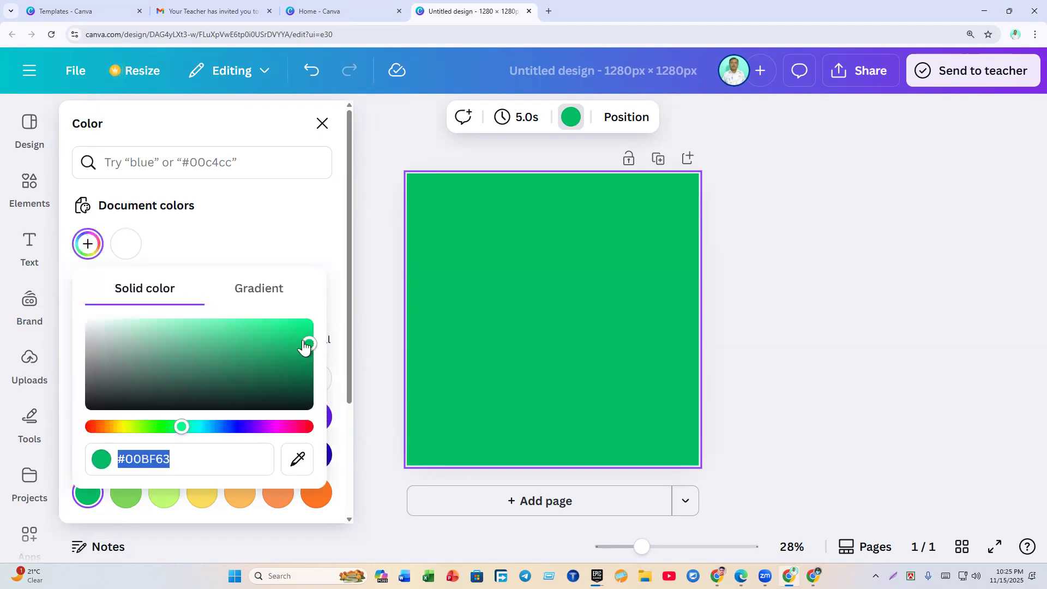
left_click_drag(306, 346, 169, 343)
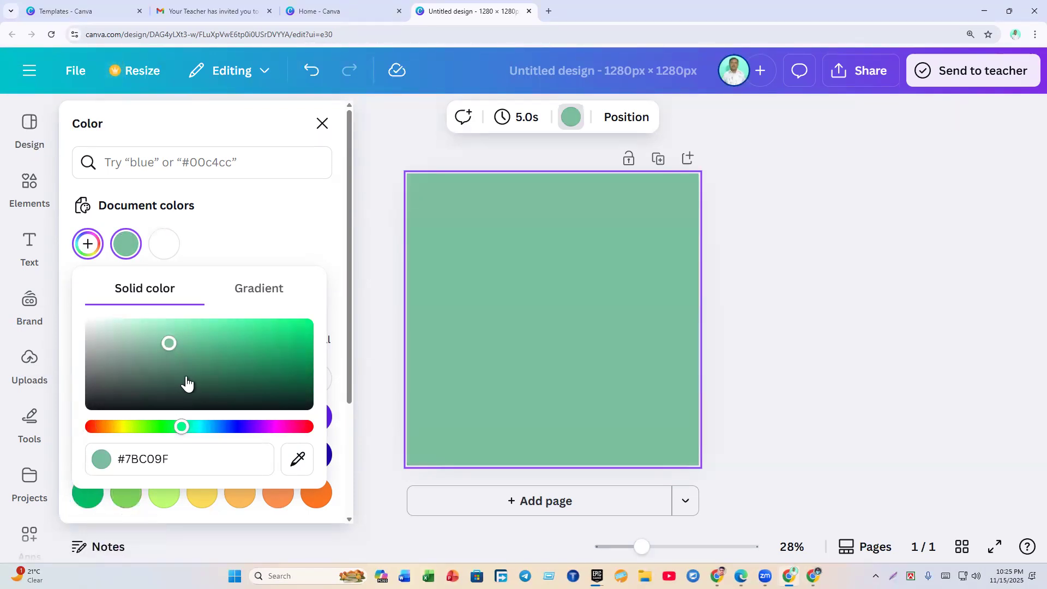
left_click(261, 297)
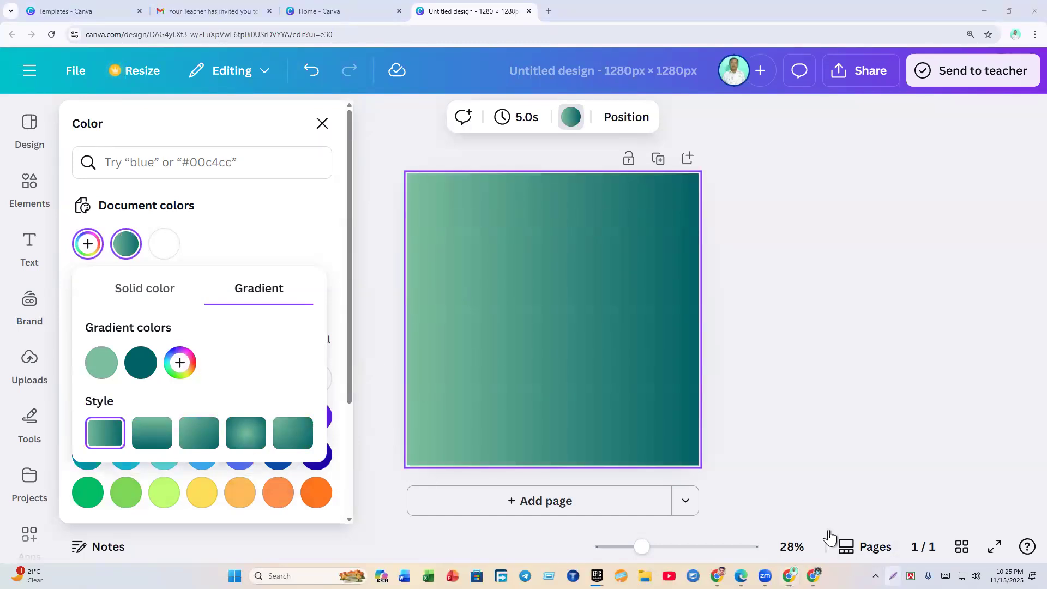
Step: Screenshot and annotate the Gradient panel, then open the picker for the #7BC09F gradient colour
key("Print")
left_click_drag(358, 132, 819, 536)
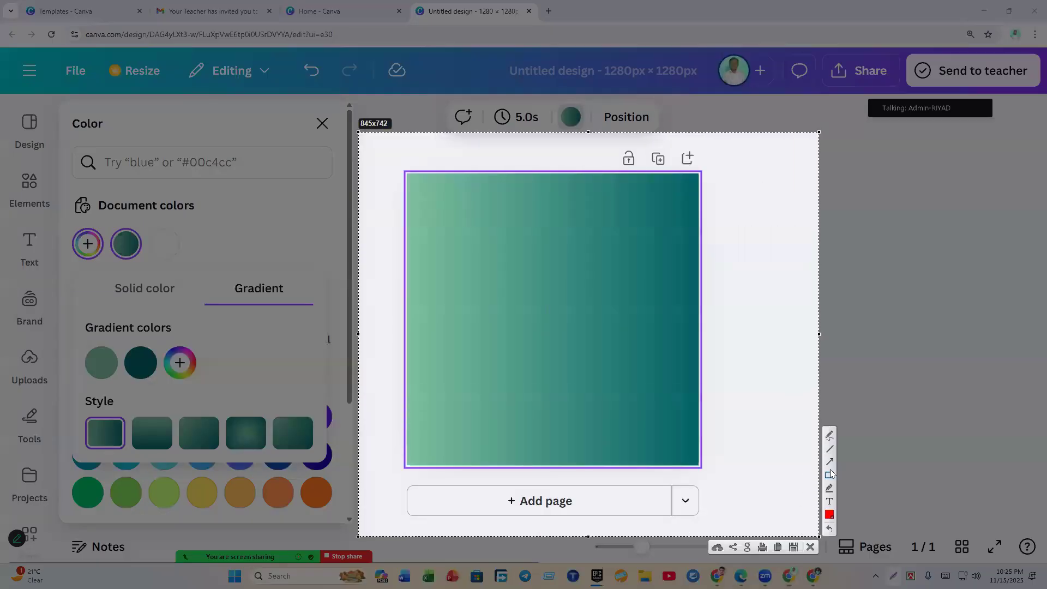
left_click_drag(461, 174, 459, 455)
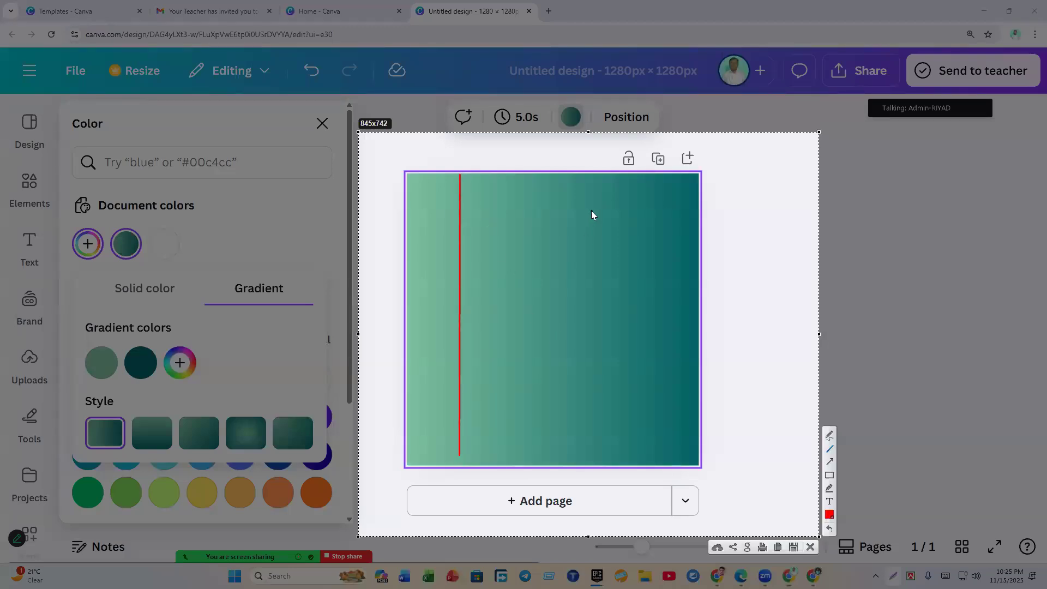
mouse_move(621, 176)
left_mouse_down()
mouse_move(640, 397)
mouse_move(617, 451)
left_mouse_up()
left_click_drag(377, 388, 418, 298)
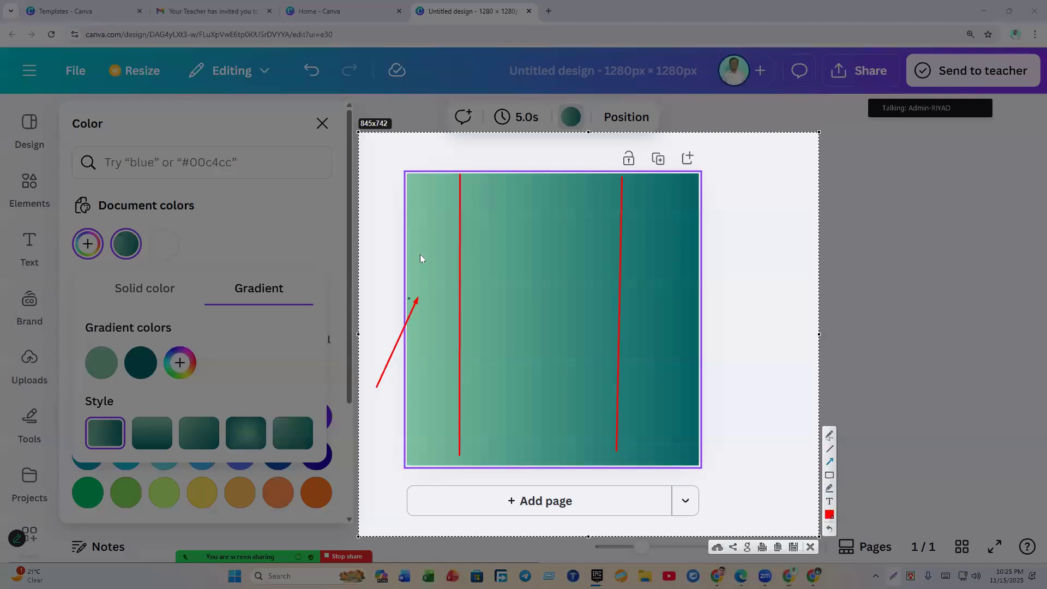
left_click_drag(769, 215, 673, 289)
left_click(810, 549)
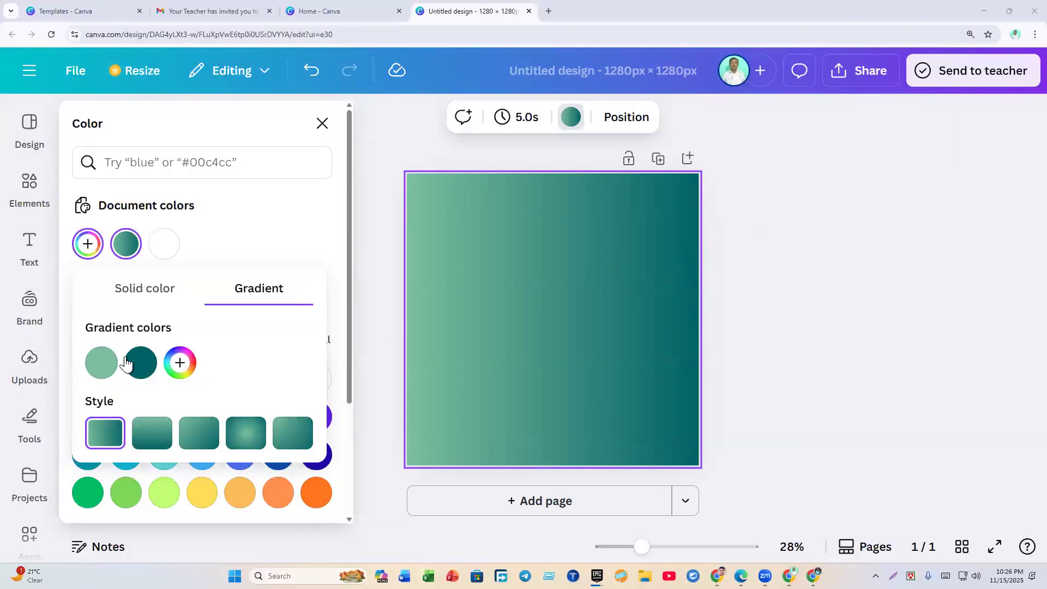
left_click(100, 376)
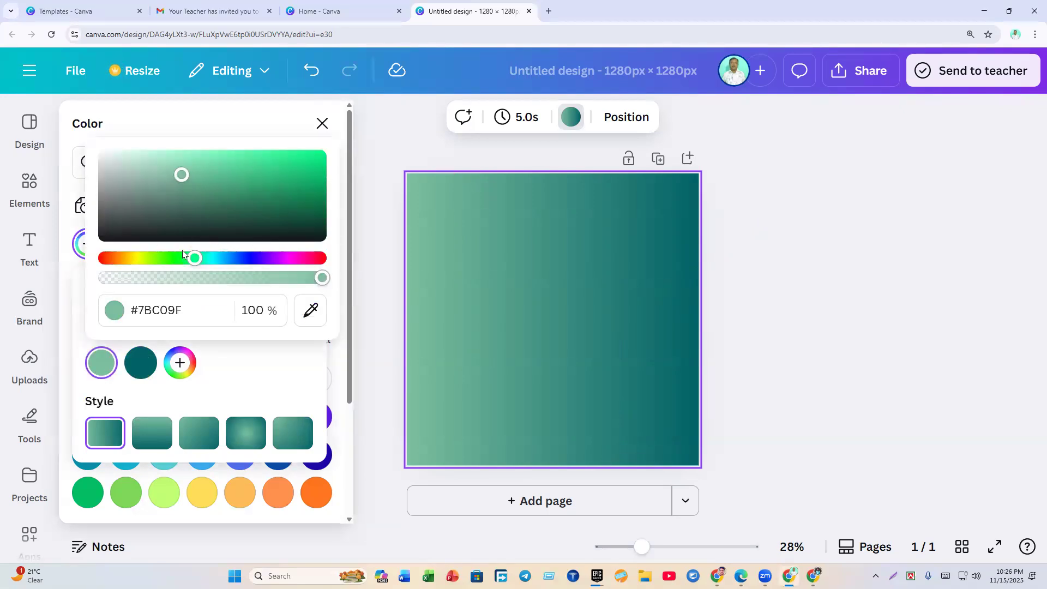
Step: Set the gradient colours to black and #00F5FF, then choose vertical and finally diagonal direction
left_click_drag(192, 175, 103, 245)
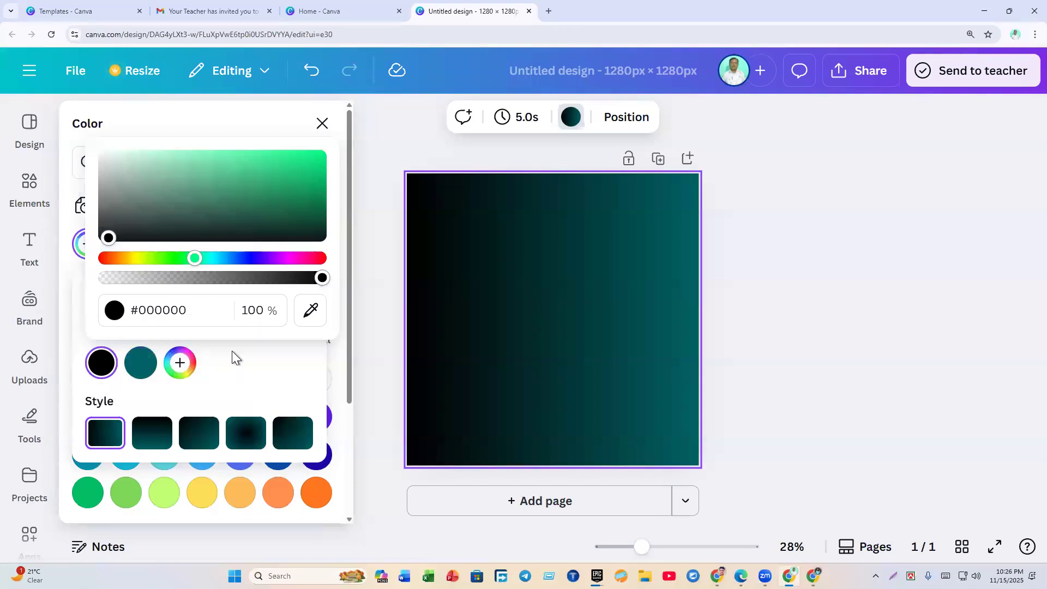
left_click(140, 363)
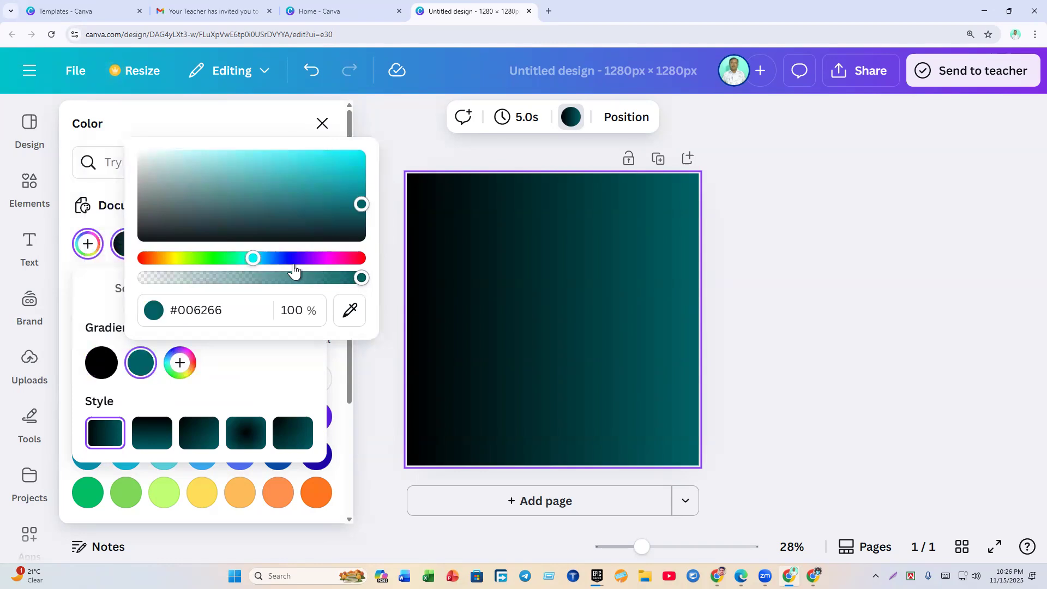
left_click_drag(361, 205, 382, 124)
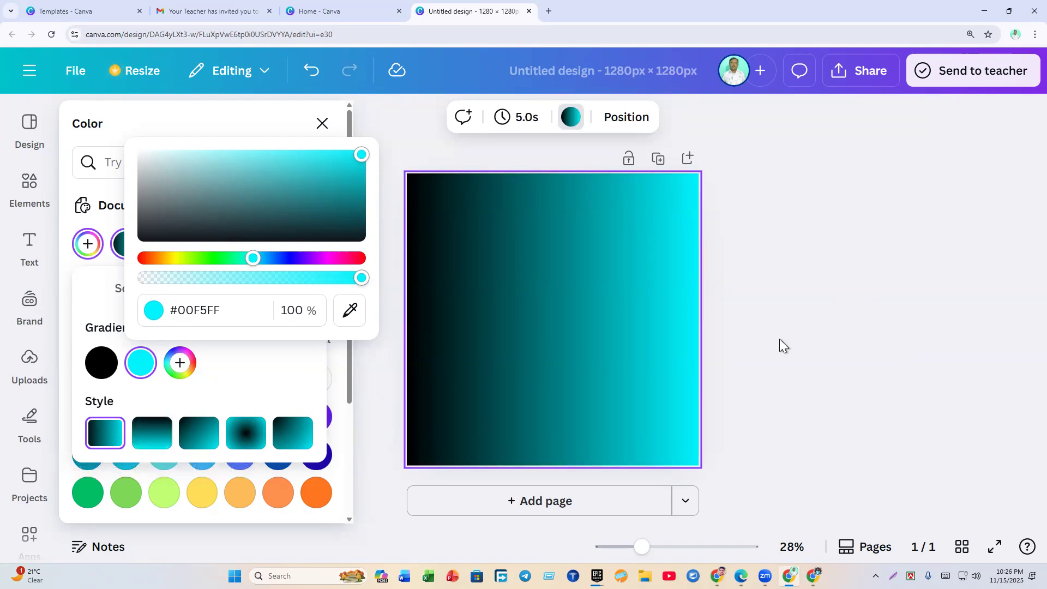
left_click(153, 433)
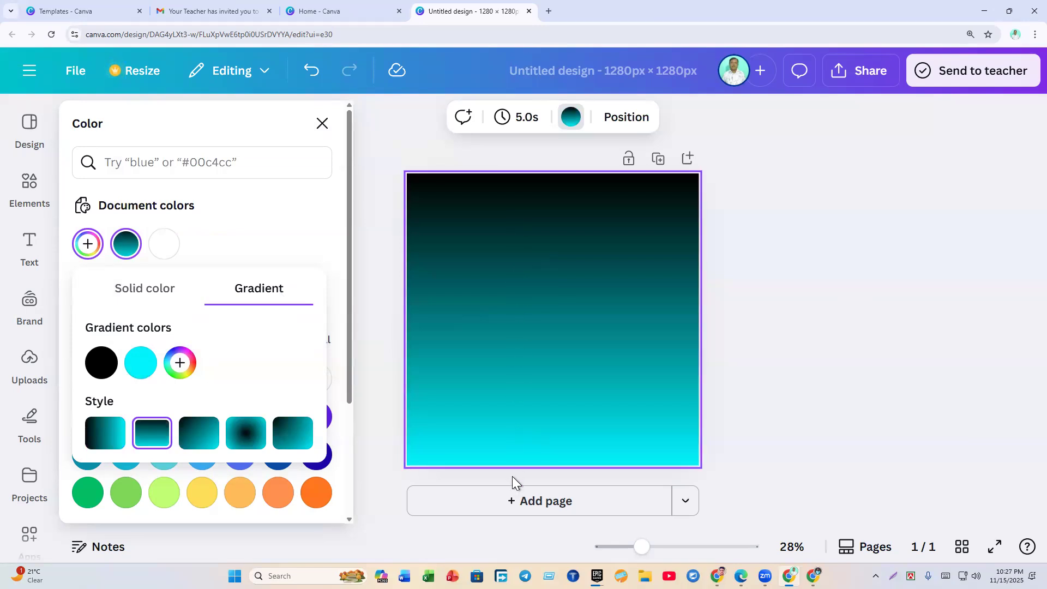
left_click(196, 445)
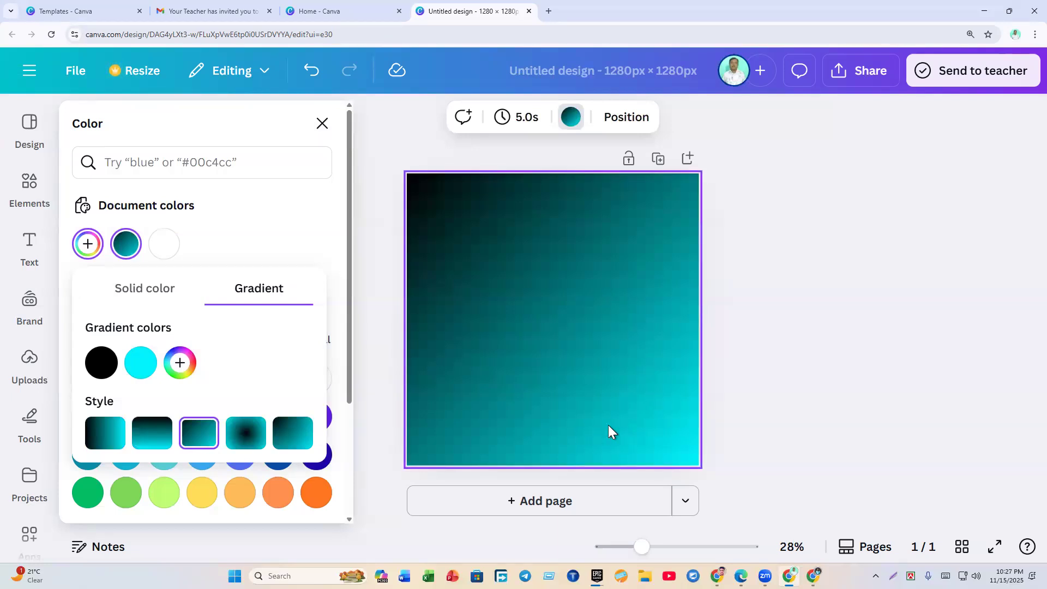
Step: Switch to a circular gradient and add a third blue #0003FF colour outside the cyan ring
left_click(245, 441)
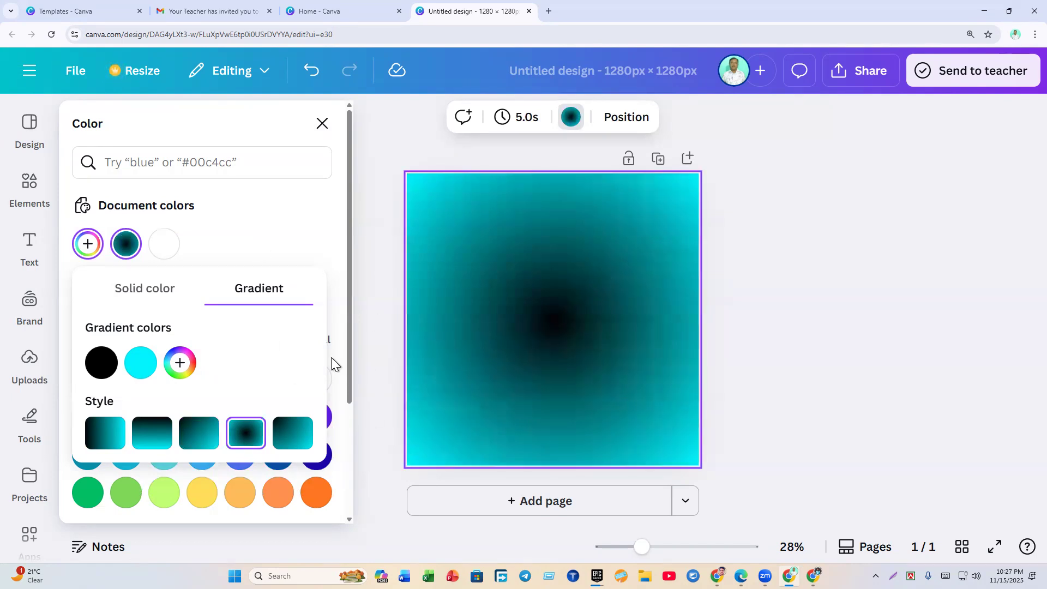
left_click(180, 379)
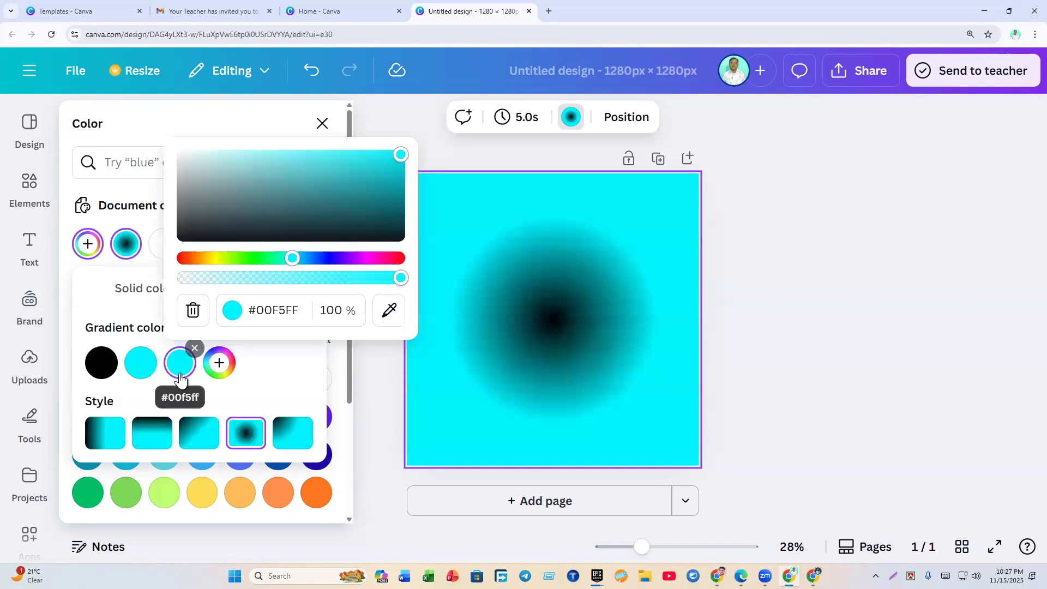
left_click_drag(299, 265, 328, 267)
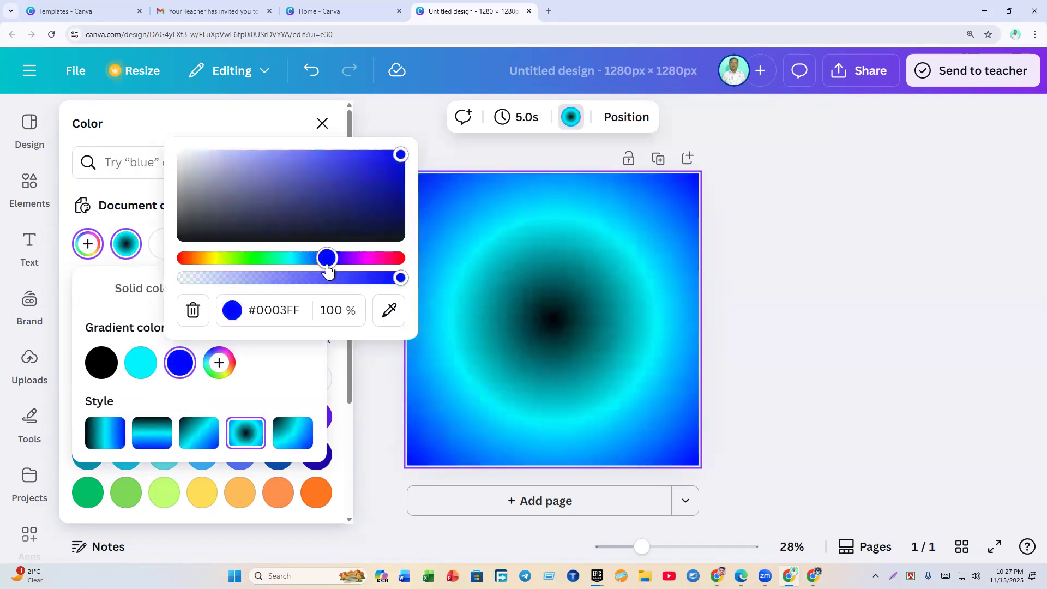
left_click(780, 302)
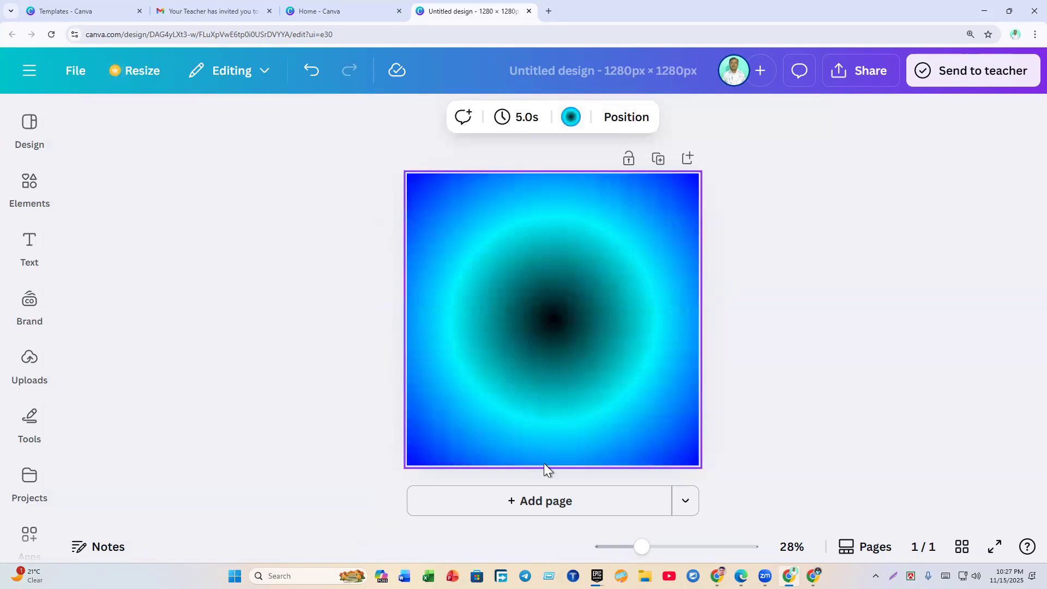
Step: Add and duplicate extra pages, then delete the duplicate to get back to one page
left_click(544, 503)
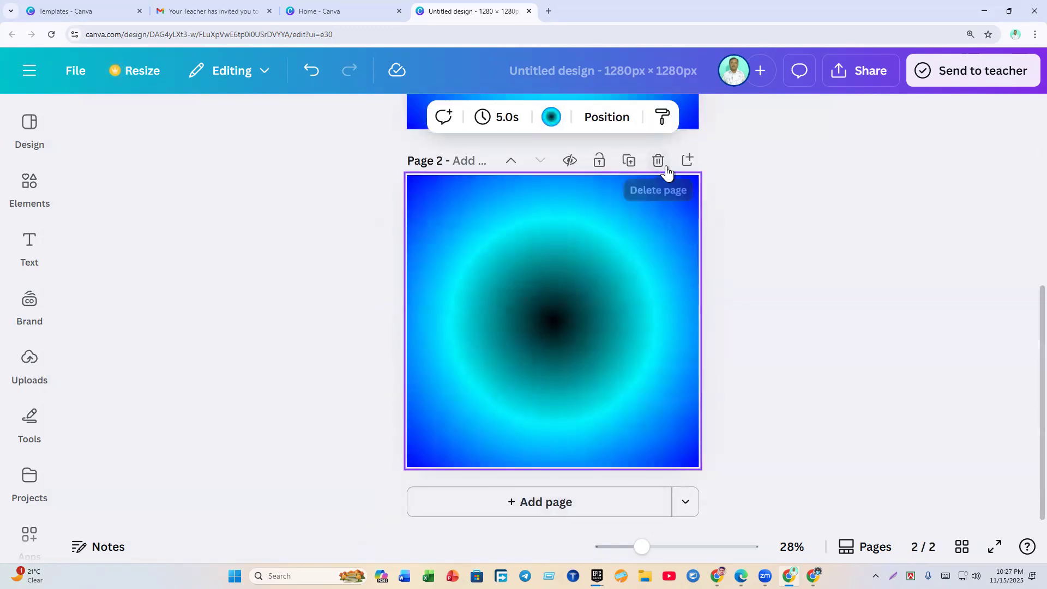
left_click(665, 167)
left_click(660, 160)
scroll(637, 279, "up", 5)
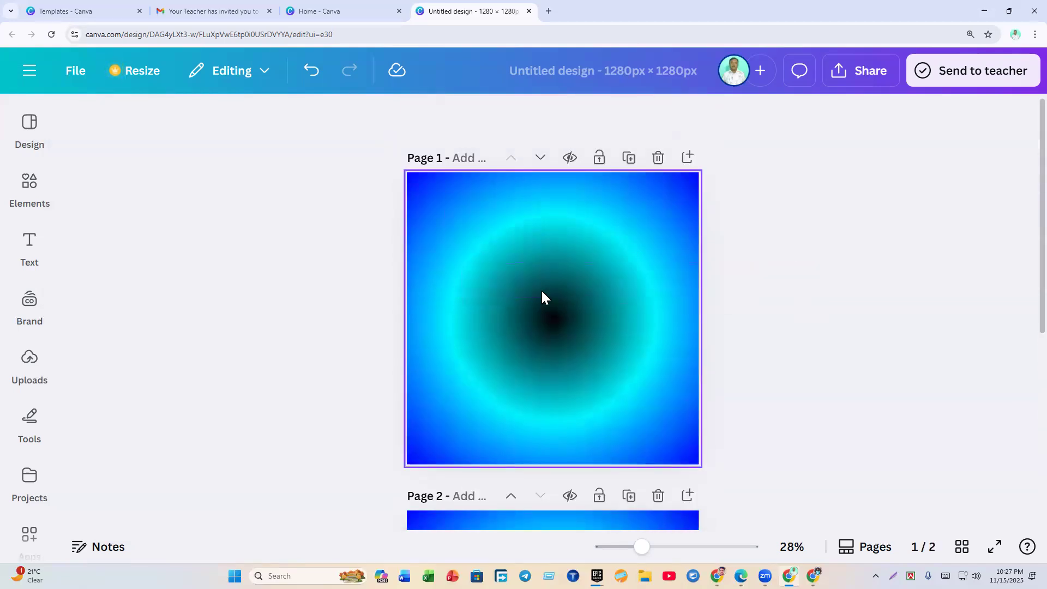
left_click(523, 288)
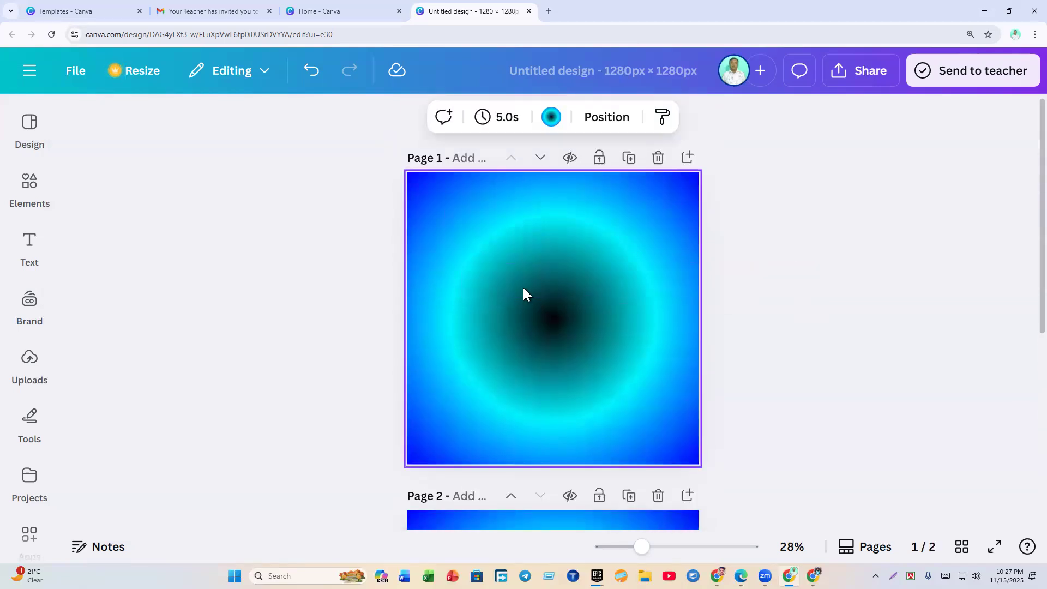
left_click(658, 158)
Step: Add another page, delete it again, and close the single-page gradient design
left_click(571, 356)
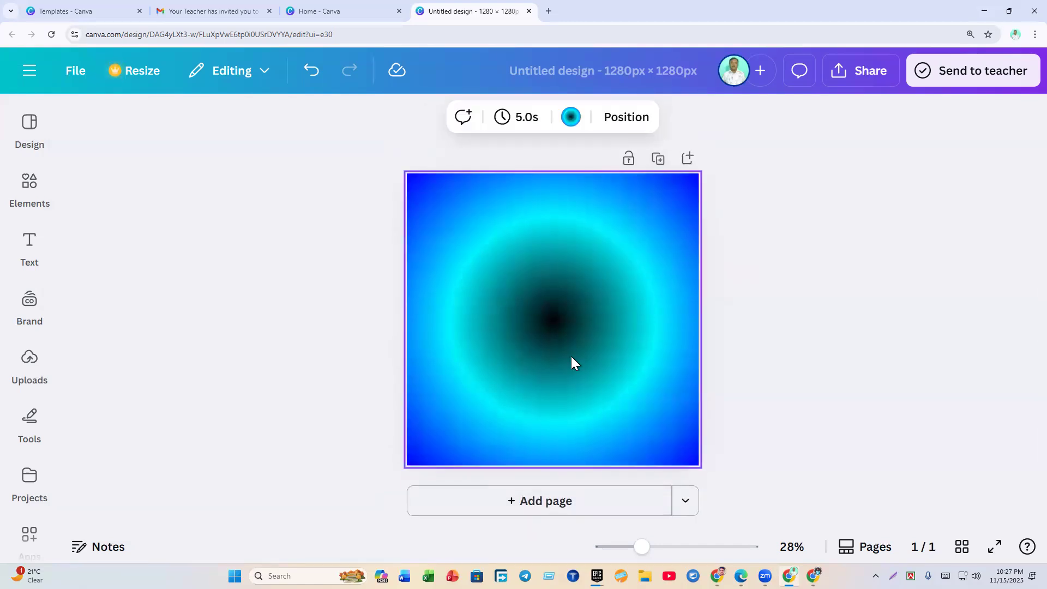
left_click(557, 506)
scroll(614, 382, "up", 5)
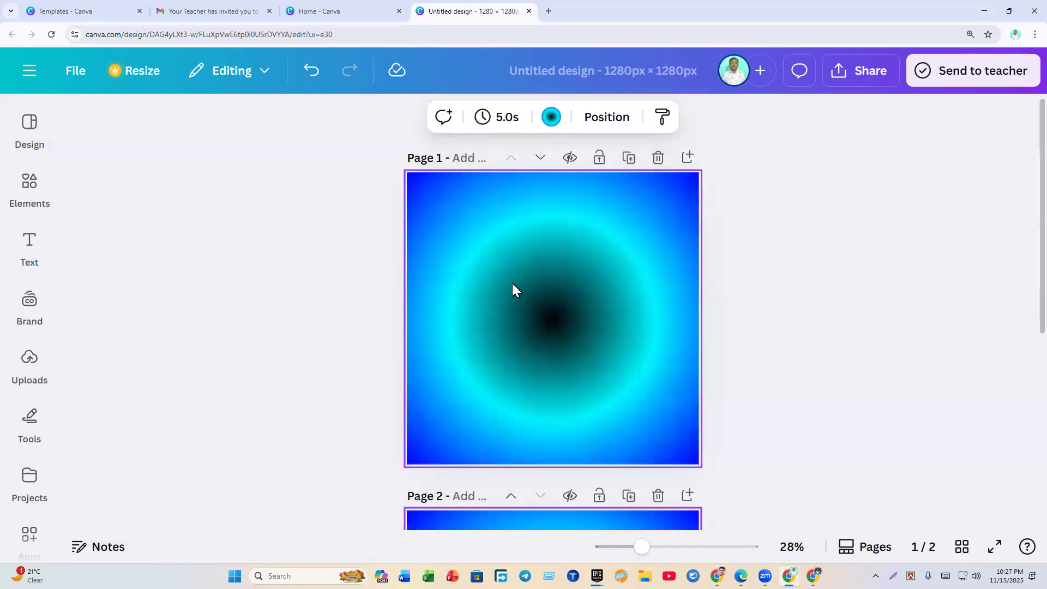
left_click(660, 158)
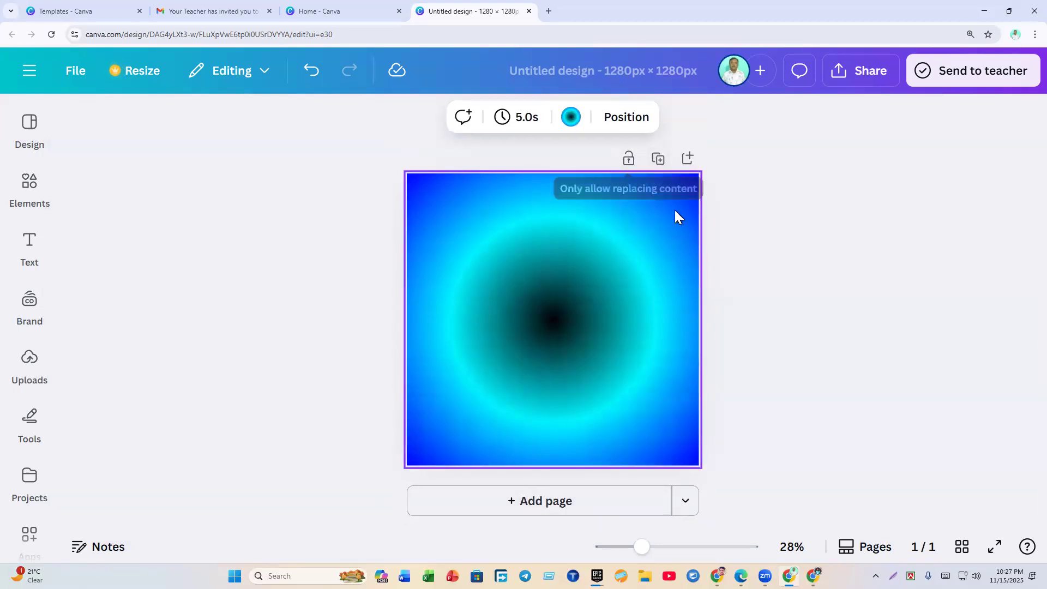
left_click(532, 15)
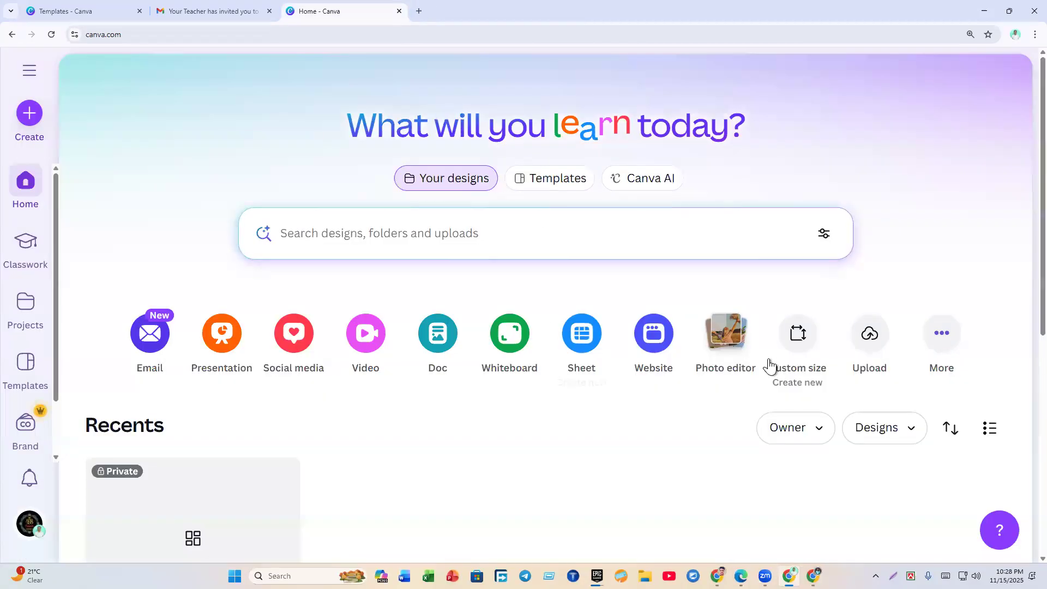
Step: Create a new Custom size design at 1280 × 1280 px
left_click(787, 354)
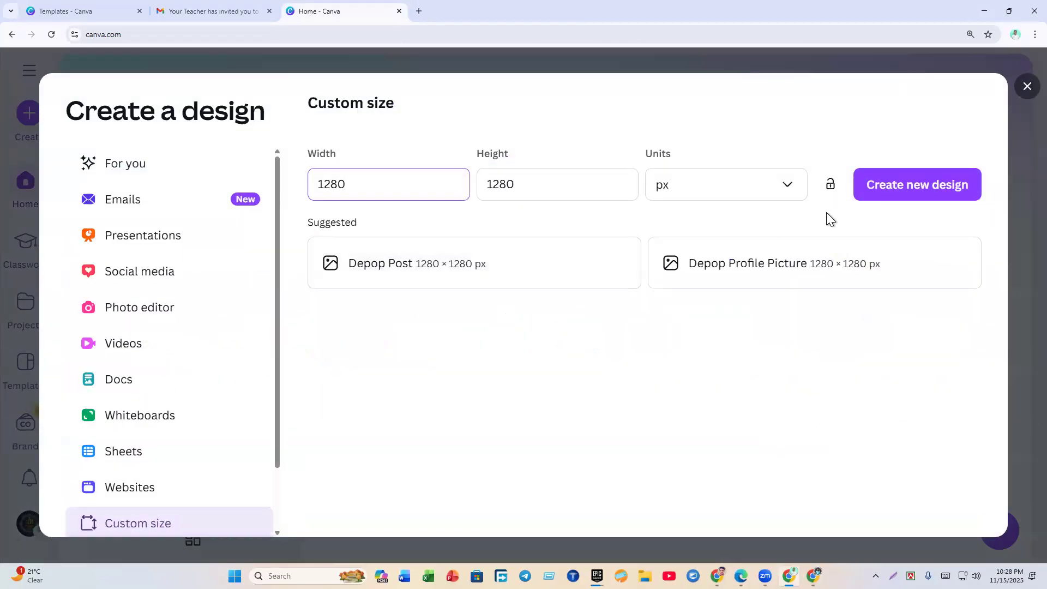
left_click(873, 186)
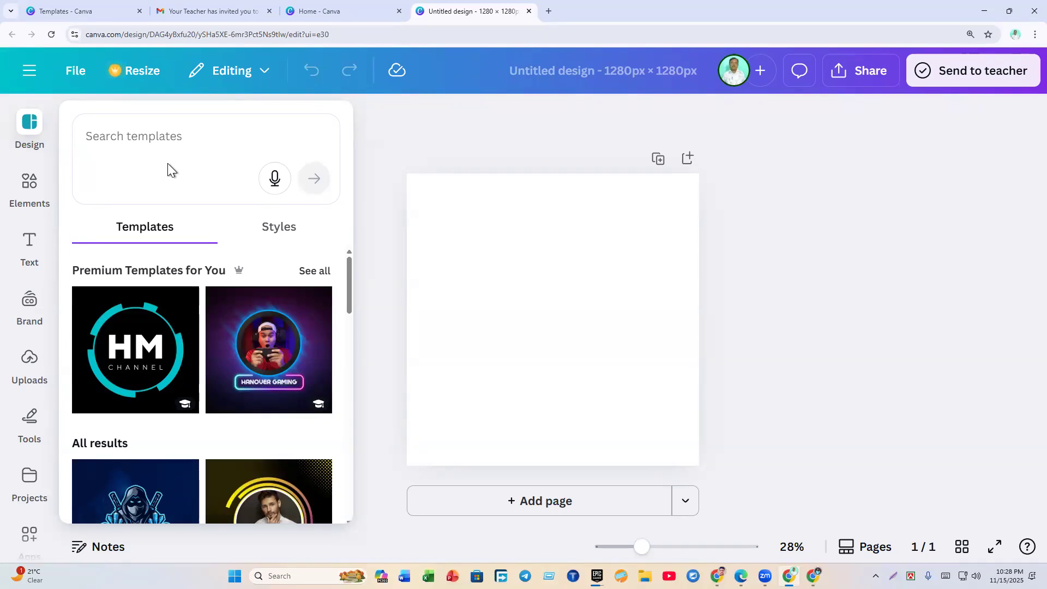
Step: Search the Design panel templates, typing 'grapich' and picking the 'motion graphics' suggestion
left_click(152, 129)
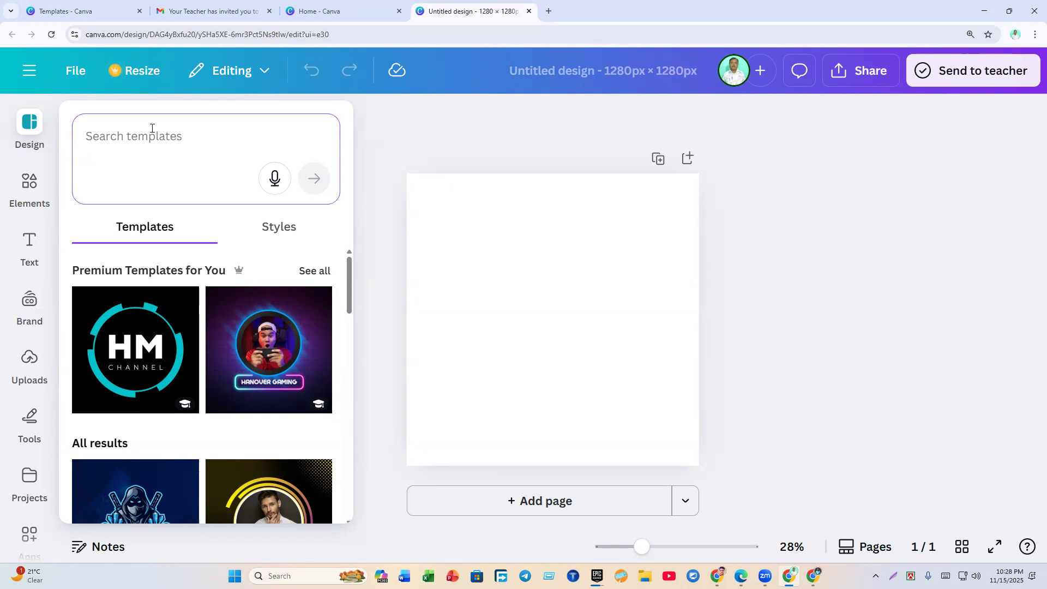
type("grapich")
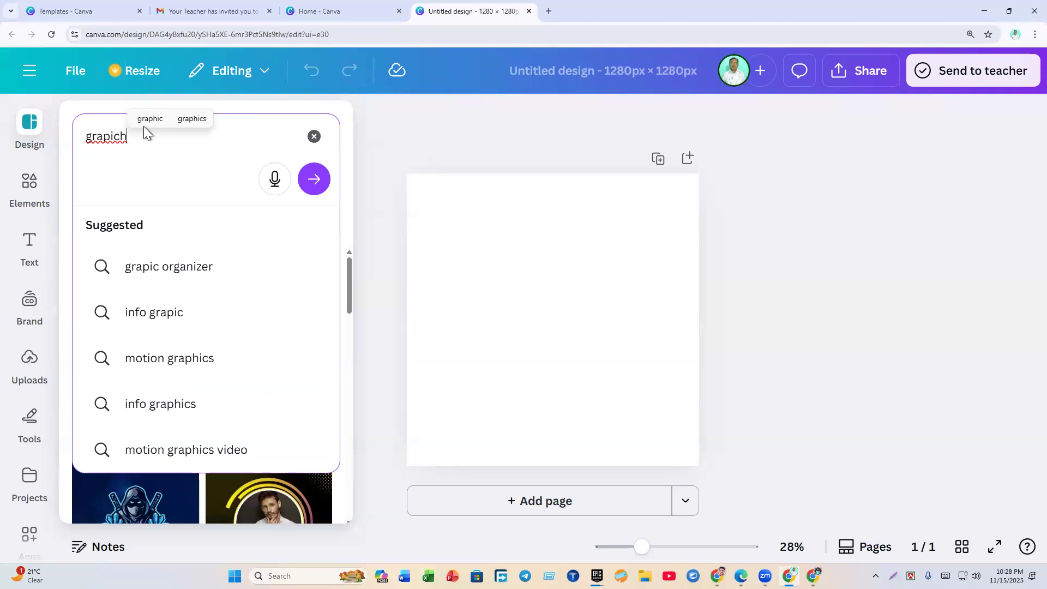
key("Return")
key("BackSpace")
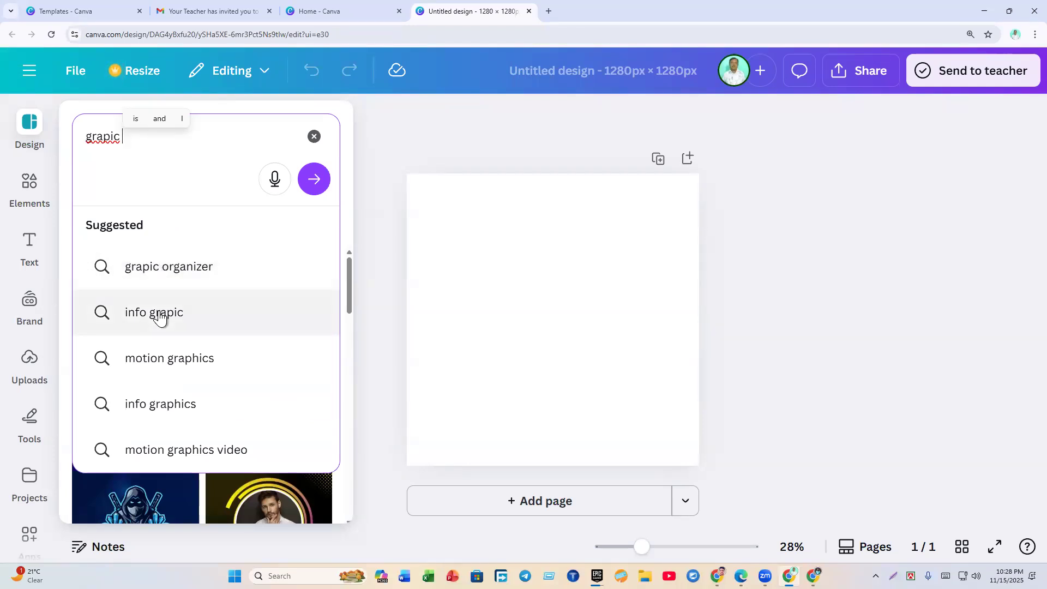
left_click(161, 364)
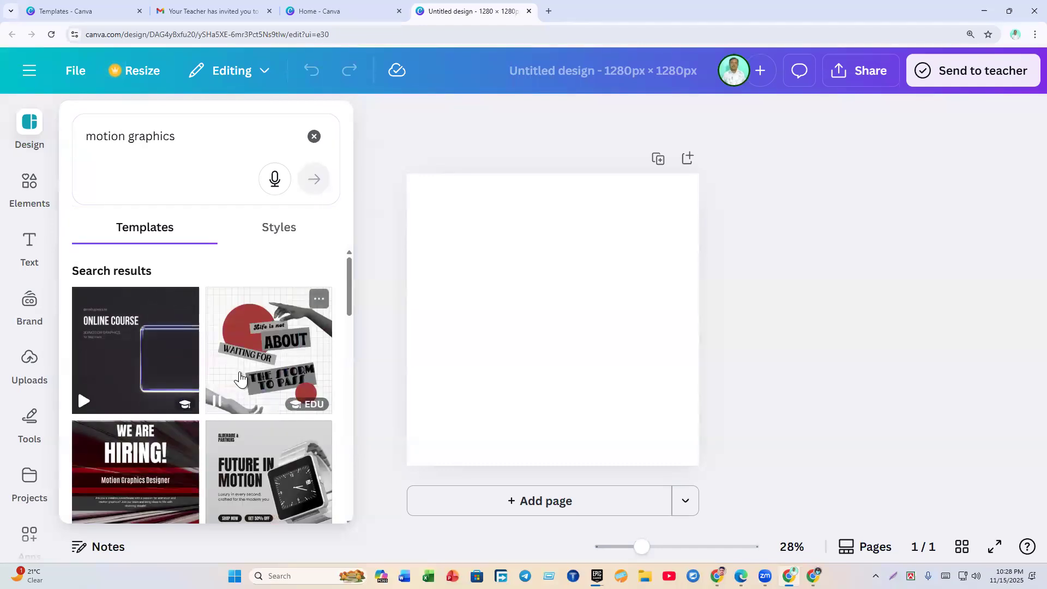
Step: Apply the Graphic Design Services template from the motion graphics results to the blank page
scroll(181, 395, "down", 4)
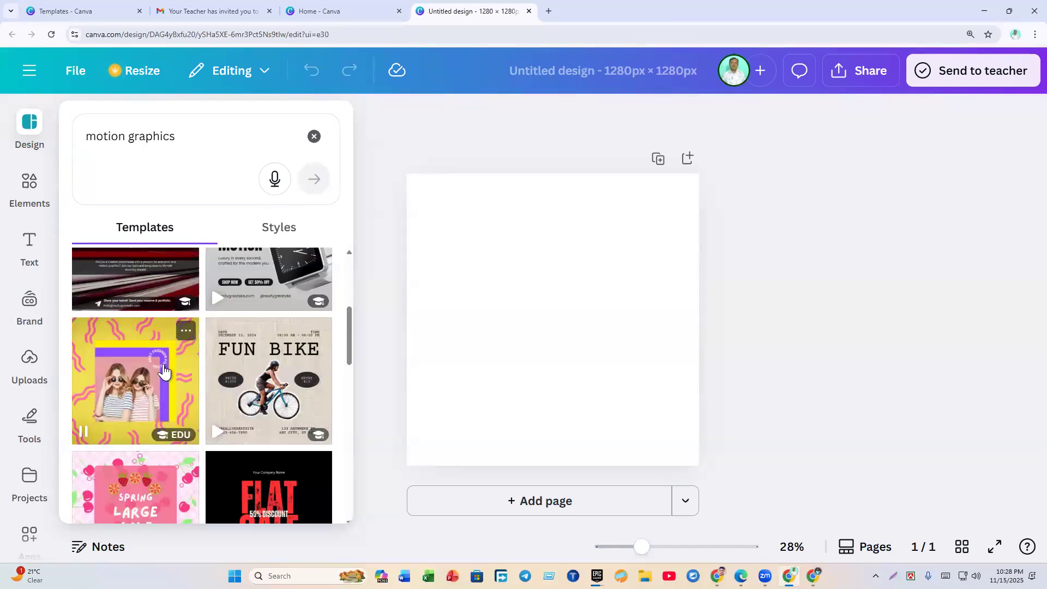
scroll(186, 300, "down", 10)
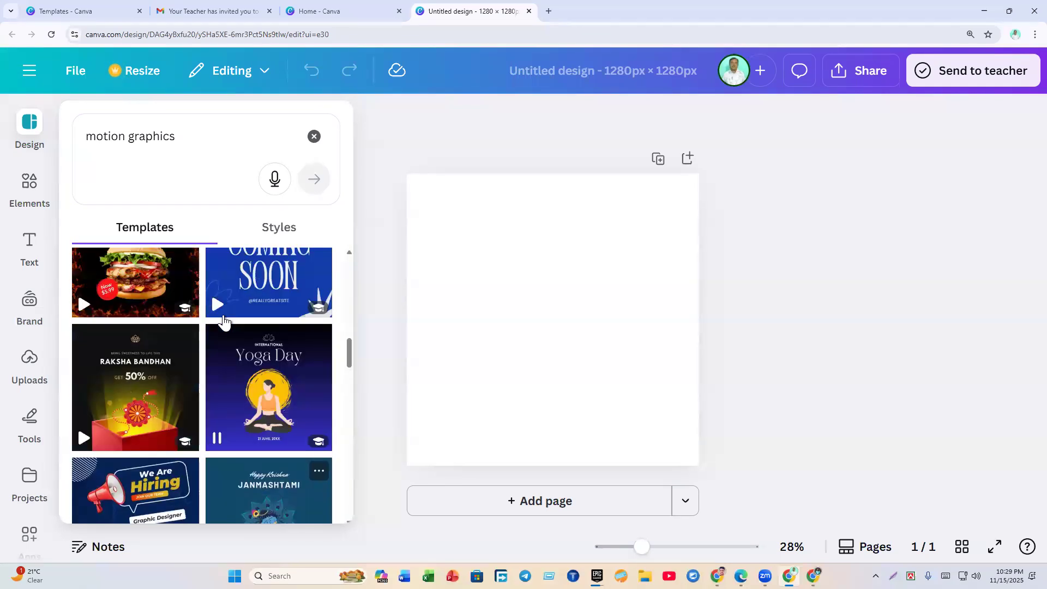
scroll(223, 322, "down", 3)
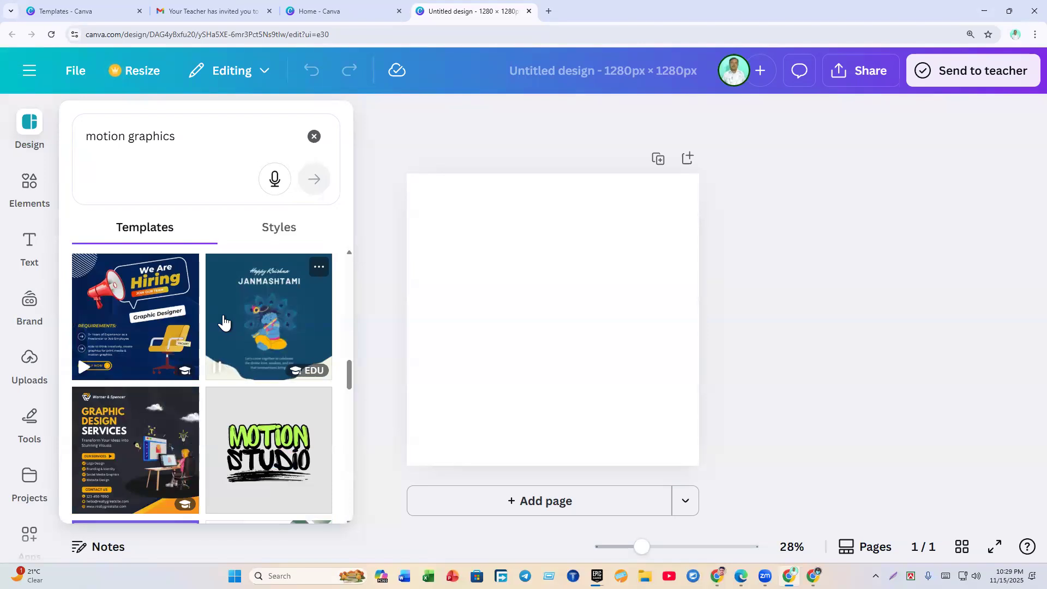
left_click(168, 430)
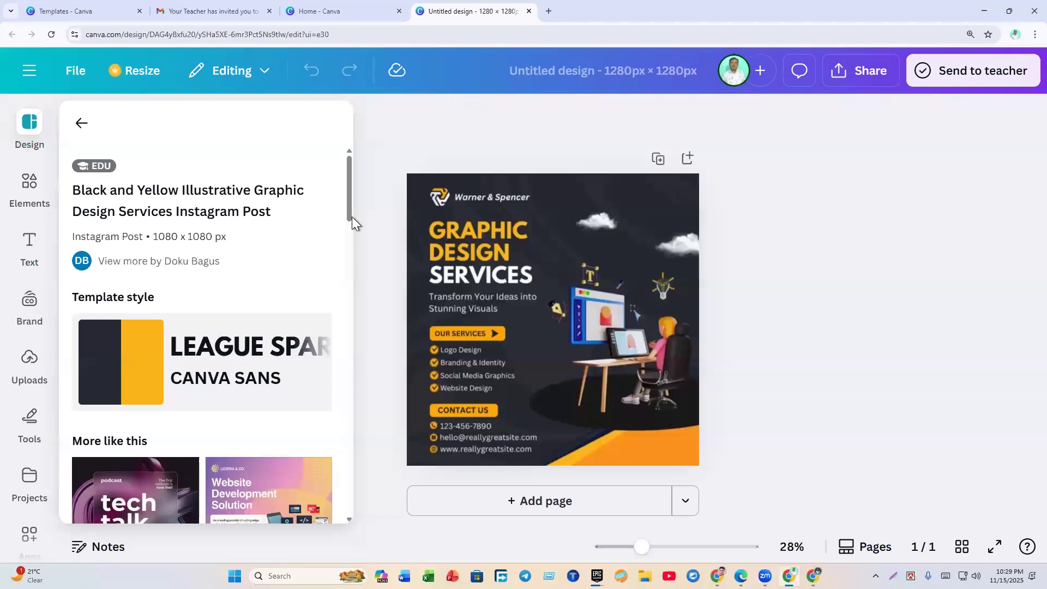
left_click(81, 124)
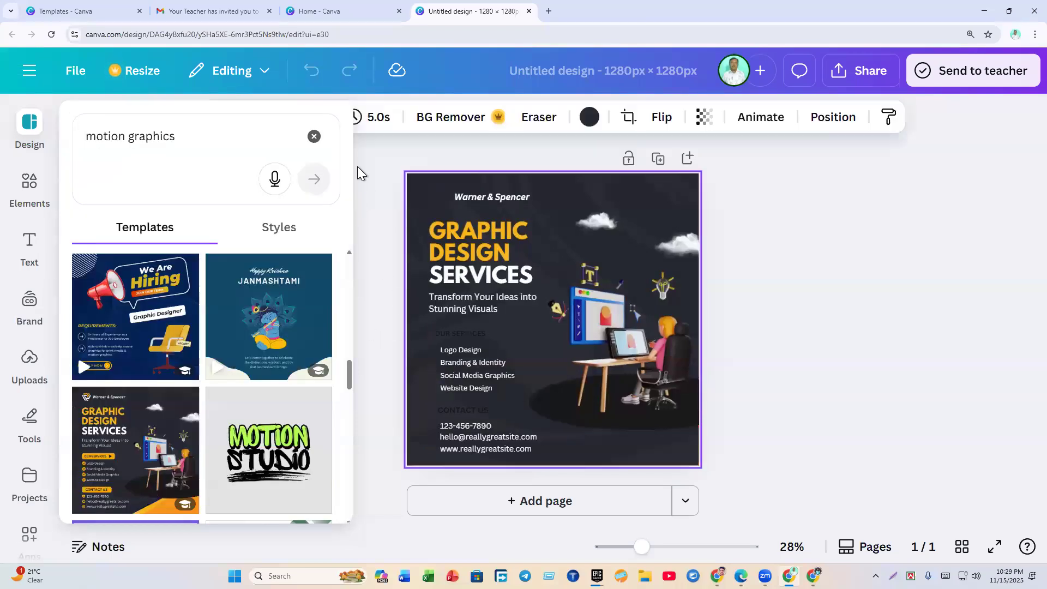
left_click(365, 230)
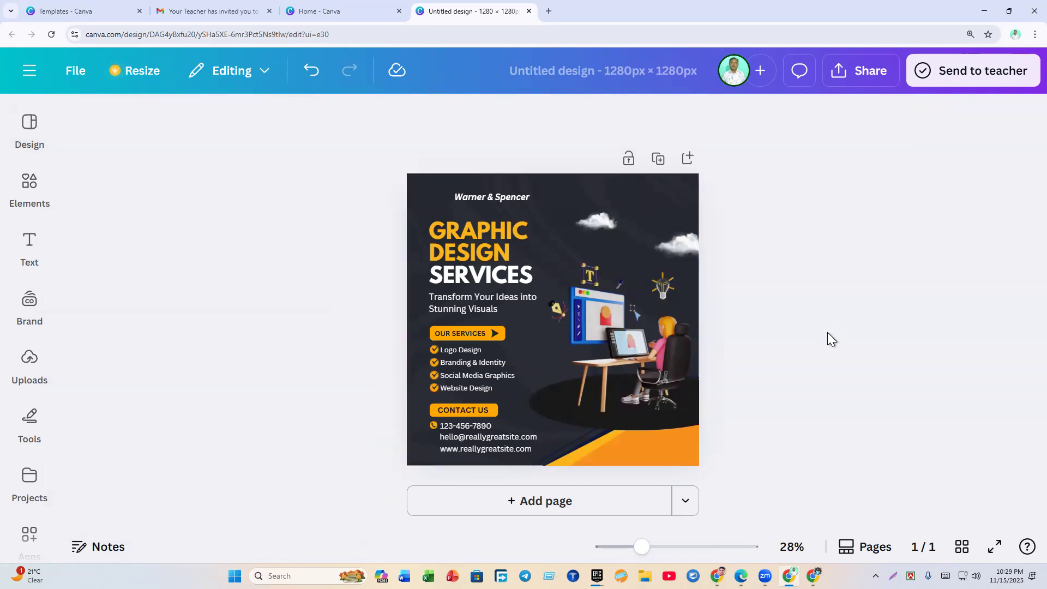
scroll(827, 332, "up", 3, "ctrl")
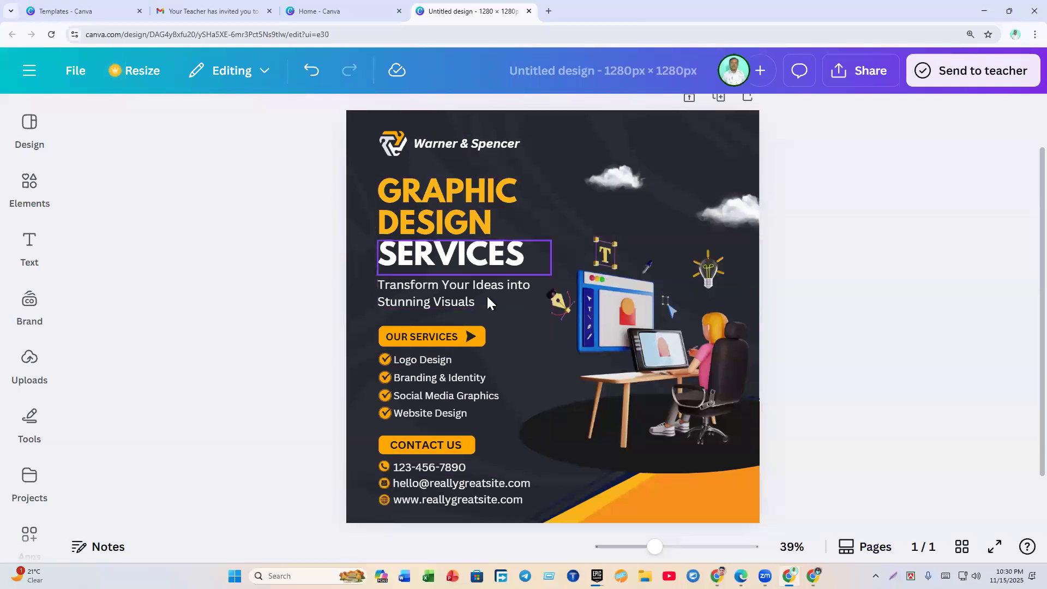
Step: Replace the Warner & Spencer brand text with 'Riyad Agency'
double_click(456, 145)
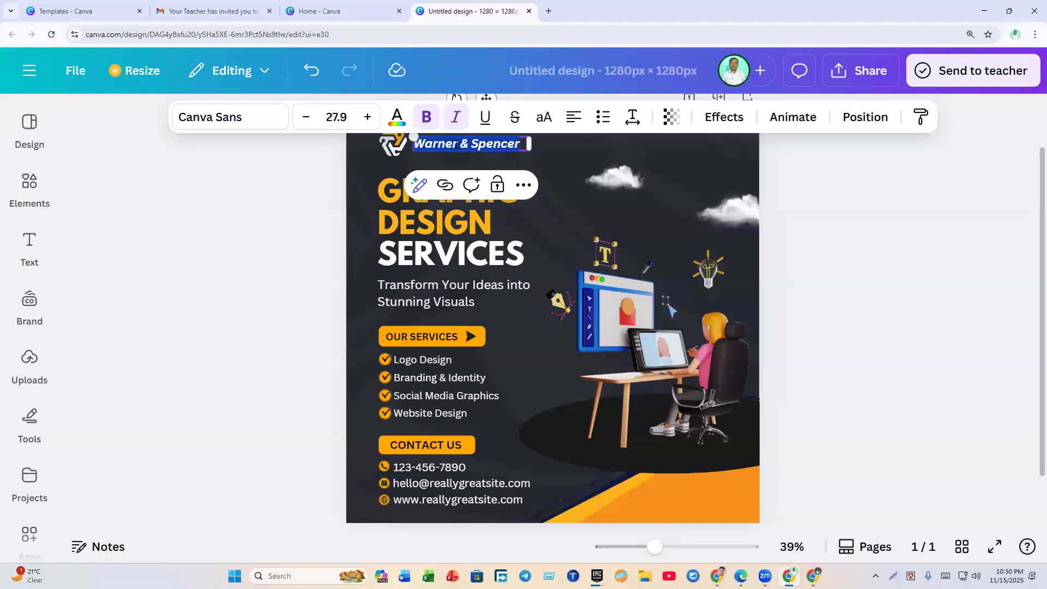
type("Niloy agency")
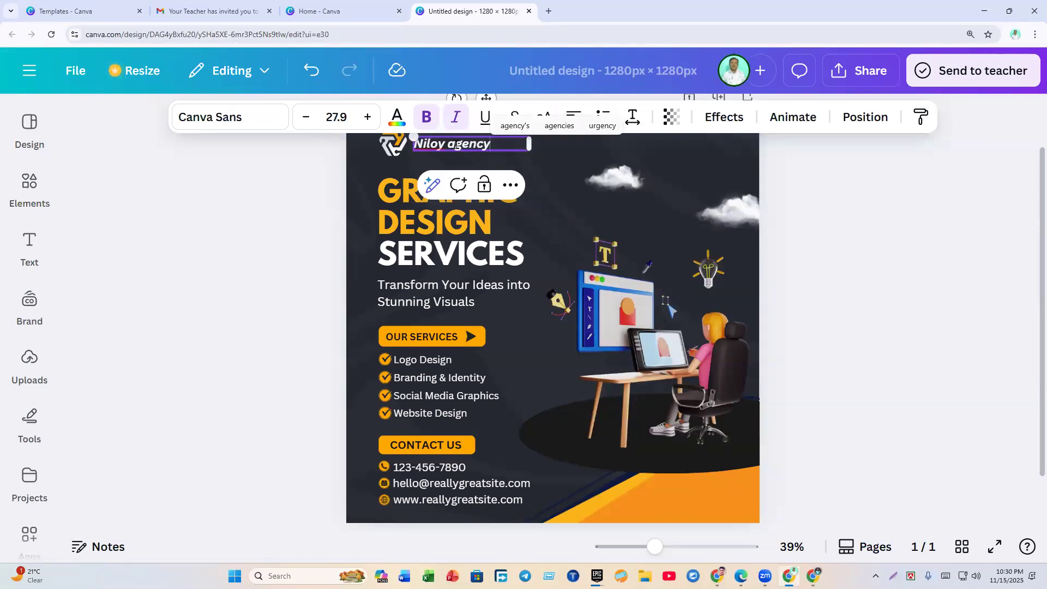
left_click_drag(448, 144, 413, 146)
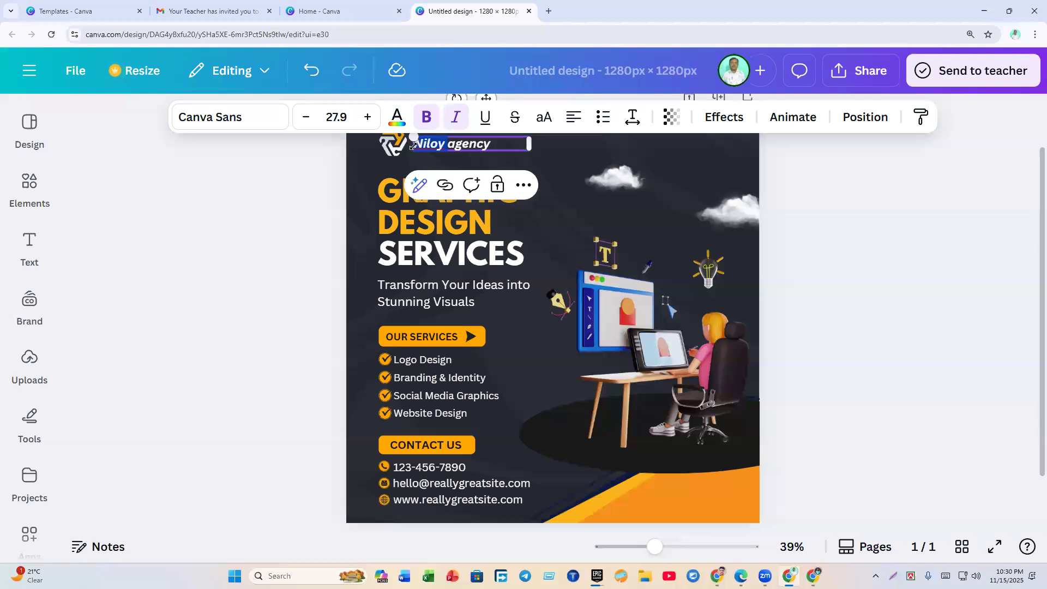
type("Riyad")
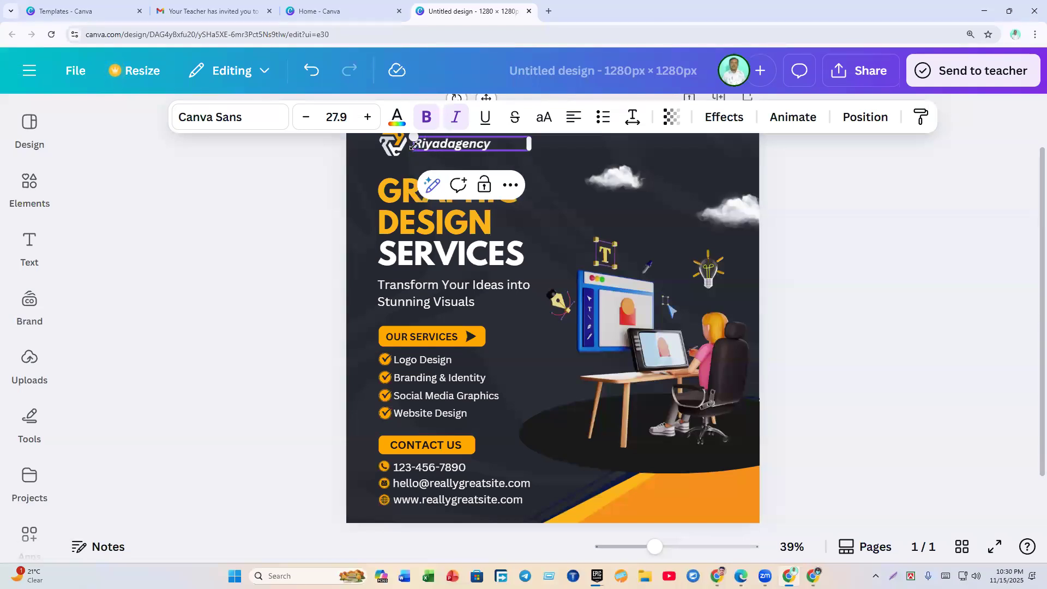
key("Delete")
type("A")
left_click(319, 234)
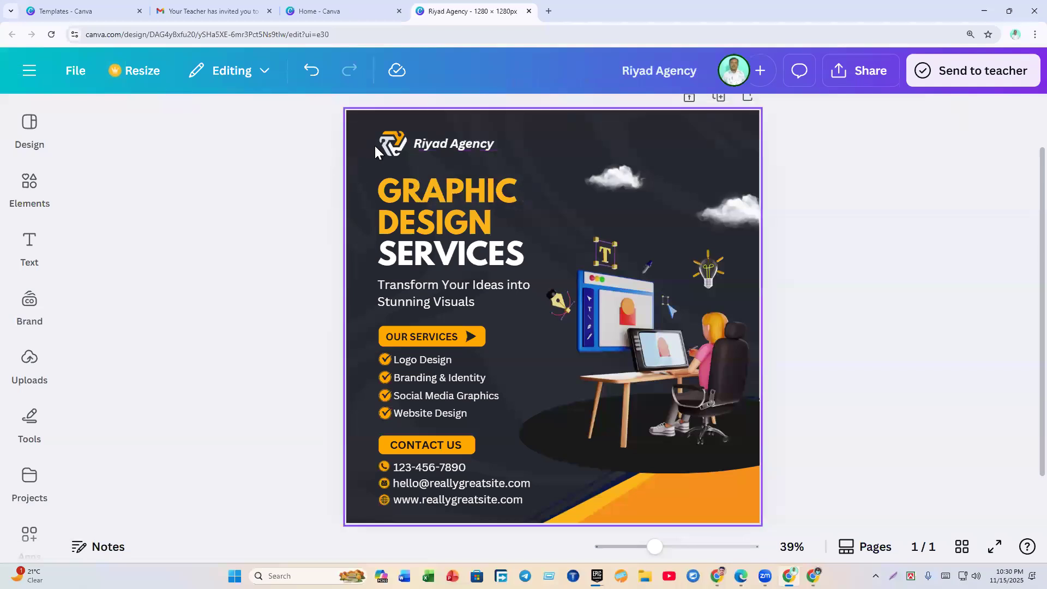
Step: Enlarge the Riyad Agency text and position it beside the logo mark
left_click(450, 148)
left_click_drag(410, 136, 472, 143)
left_click(325, 250)
left_click(425, 149)
left_click(260, 236)
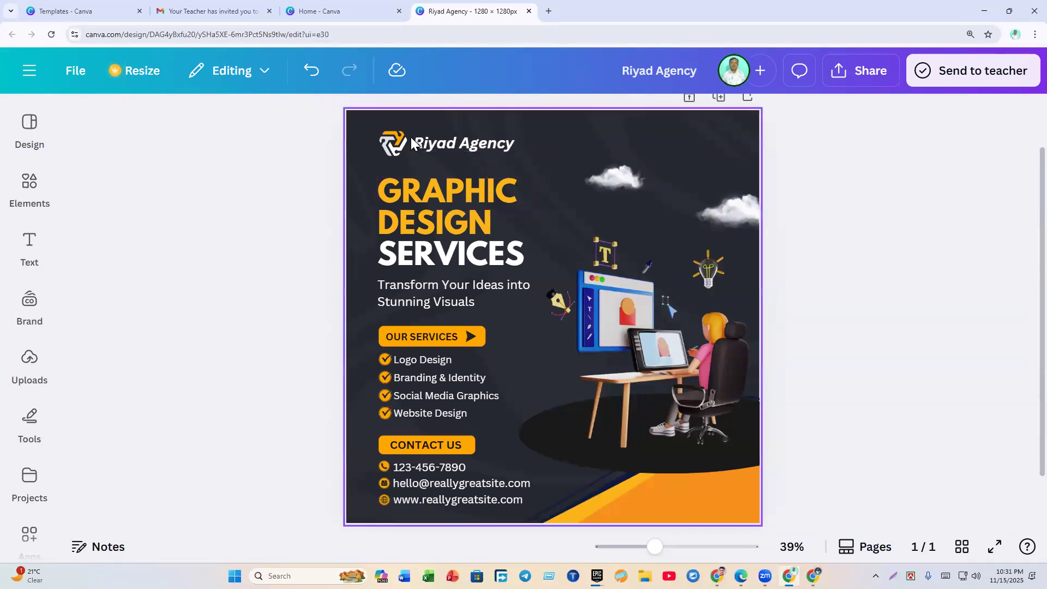
left_click(407, 141)
left_click(254, 234)
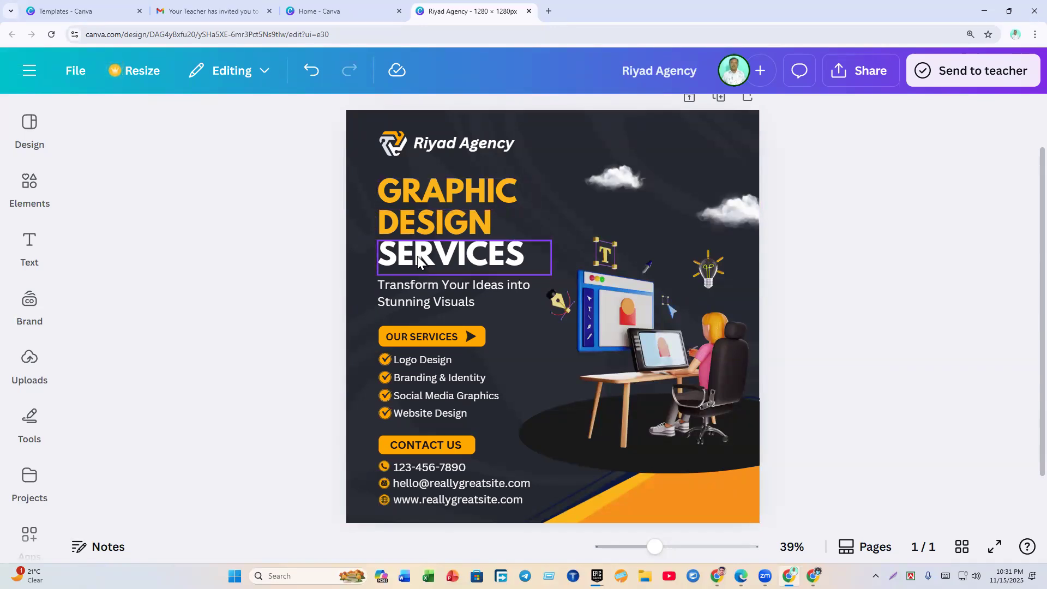
left_click(438, 199)
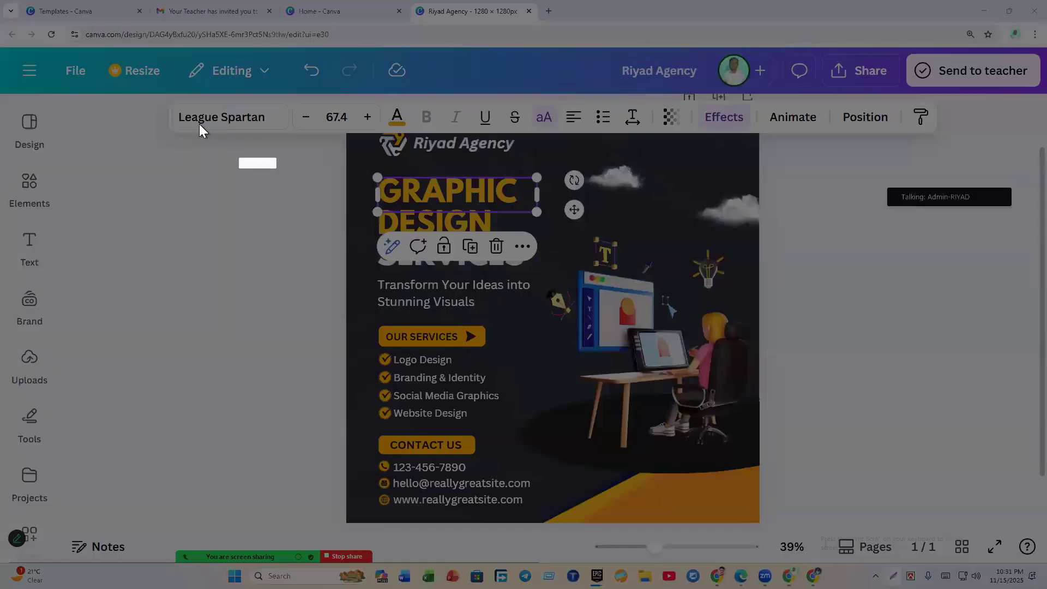
mouse_move(133, 87)
left_mouse_down()
mouse_move(164, 109)
mouse_move(1007, 166)
left_mouse_up()
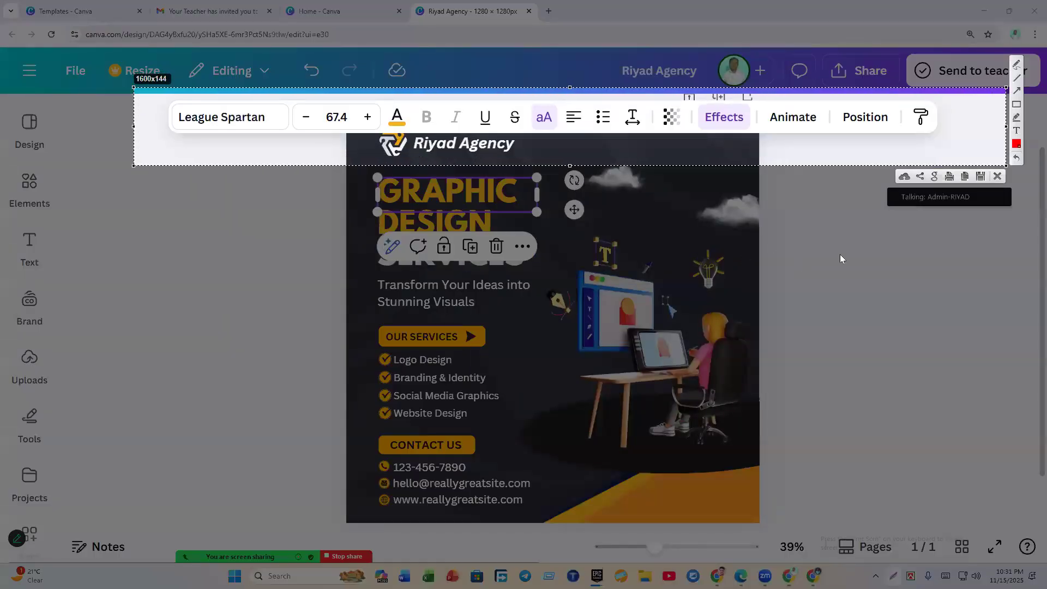
left_click(1017, 104)
mouse_move(152, 101)
left_mouse_down()
mouse_move(295, 147)
mouse_move(285, 146)
left_mouse_up()
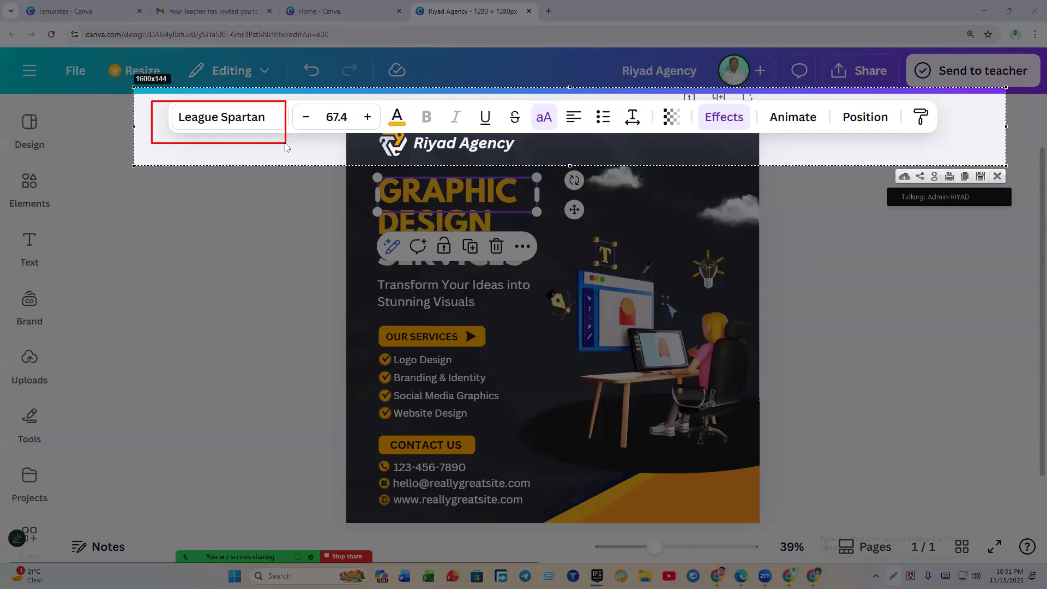
left_click_drag(288, 102, 376, 125)
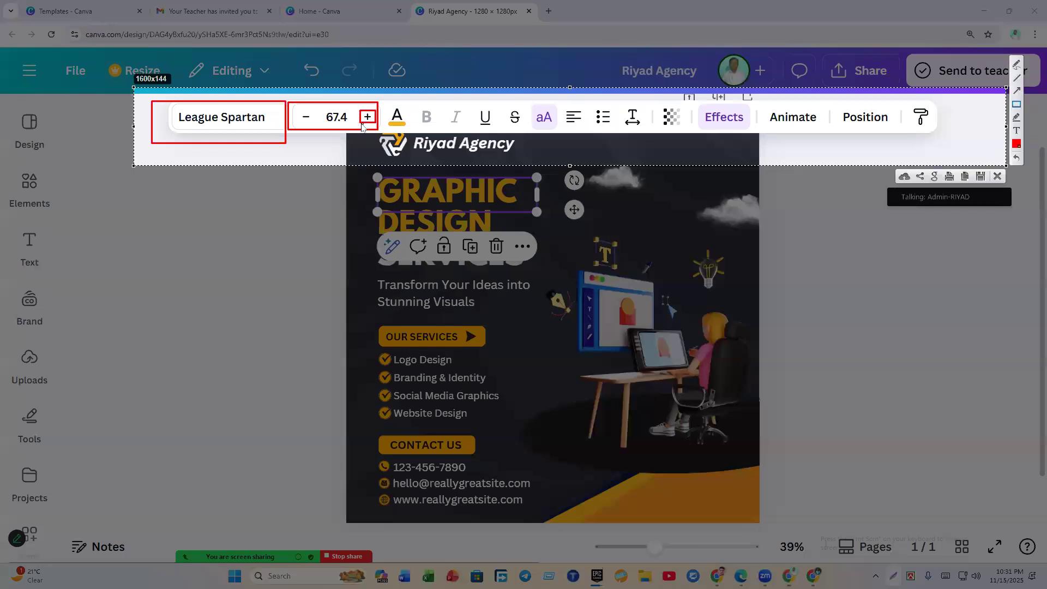
left_click_drag(297, 110, 314, 126)
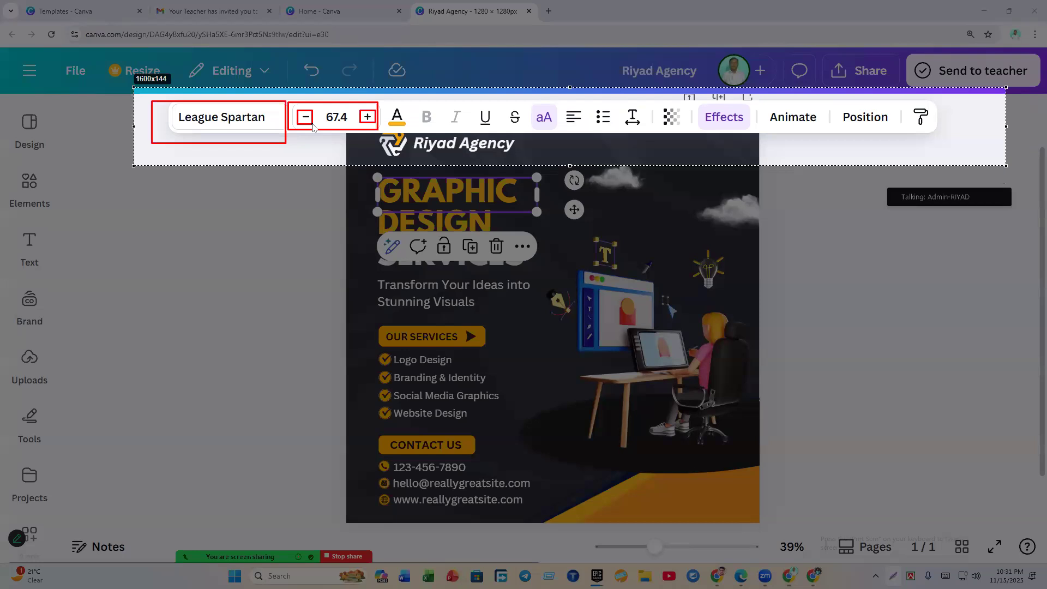
left_click_drag(383, 99, 417, 137)
mouse_move(419, 102)
left_mouse_down()
mouse_move(436, 127)
mouse_move(466, 131)
left_mouse_up()
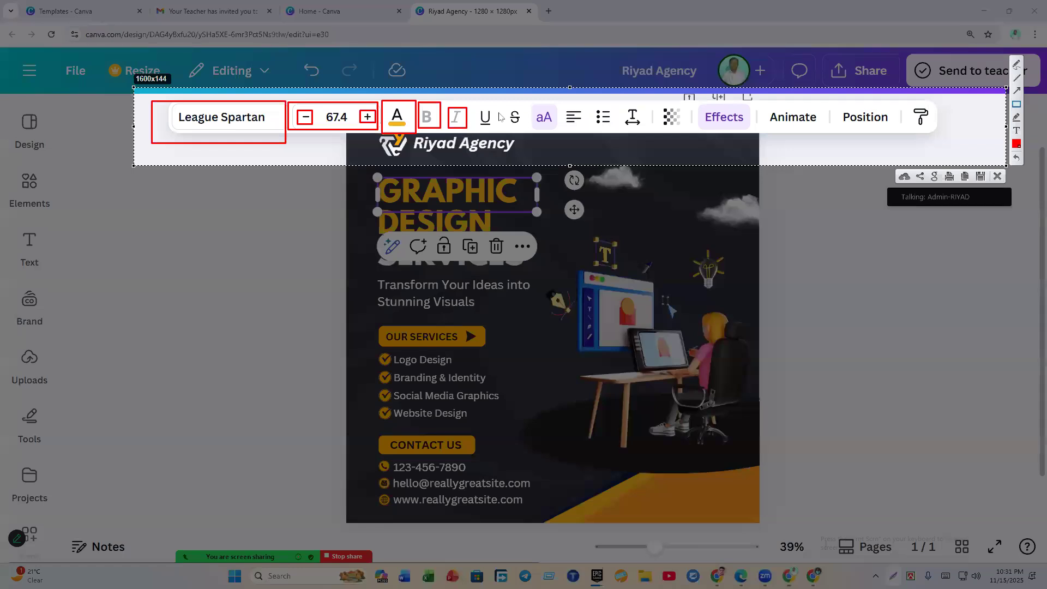
left_click_drag(478, 103, 500, 134)
left_click(997, 177)
left_click(272, 253)
left_click(449, 185)
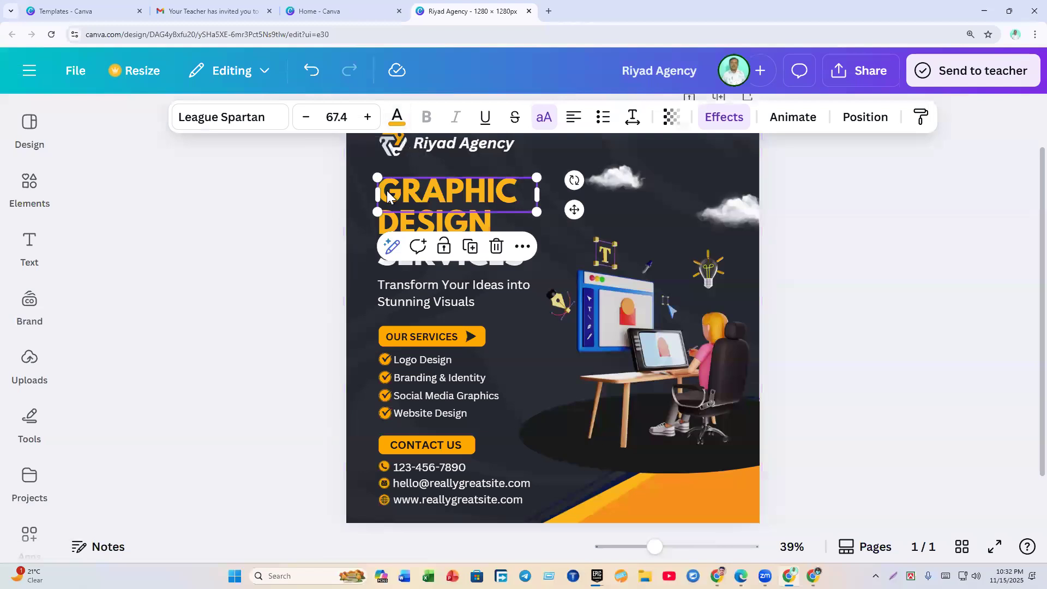
Step: Set the GRAPHIC heading in the Gagalin font
left_click(216, 123)
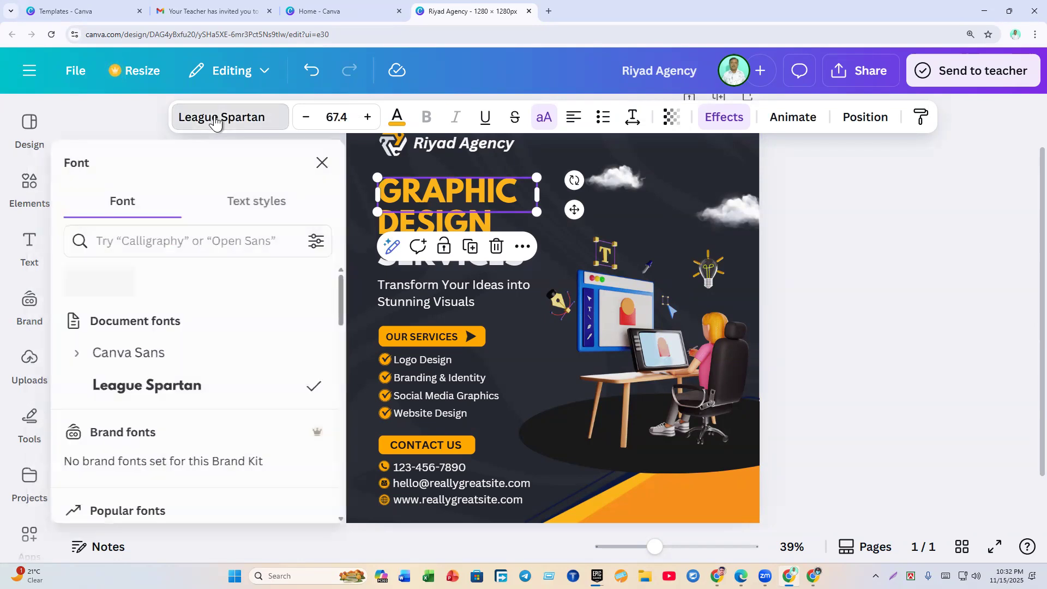
scroll(165, 353, "down", 4)
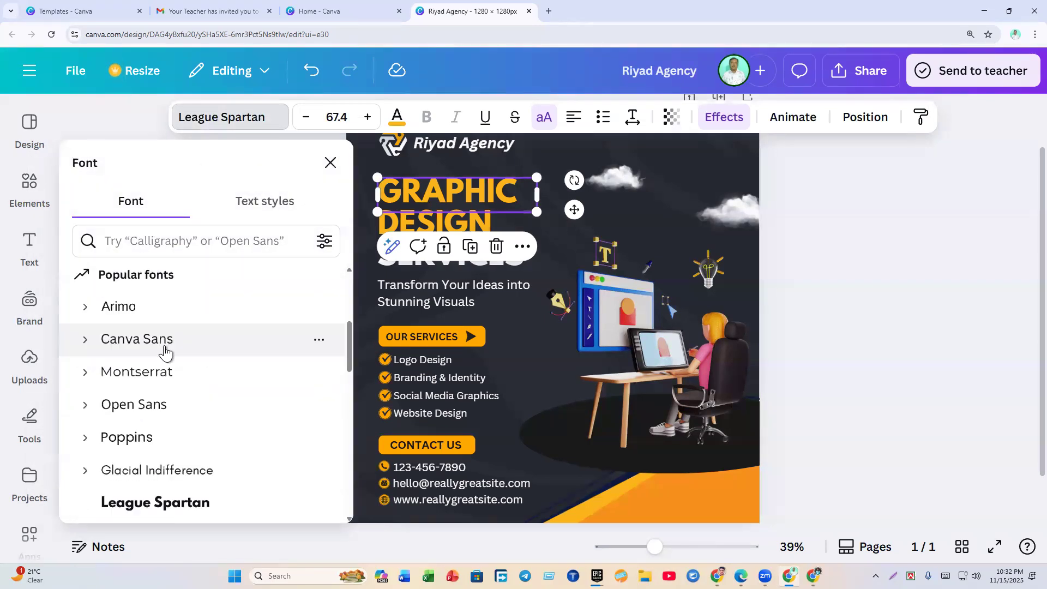
scroll(163, 355, "down", 4)
scroll(161, 353, "down", 5)
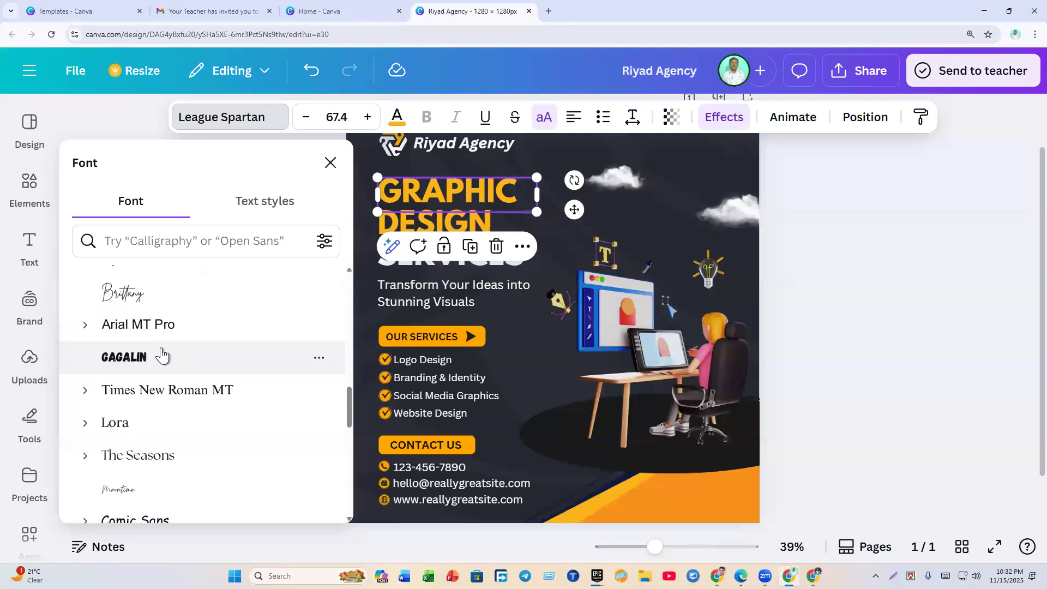
left_click(150, 360)
key("Escape")
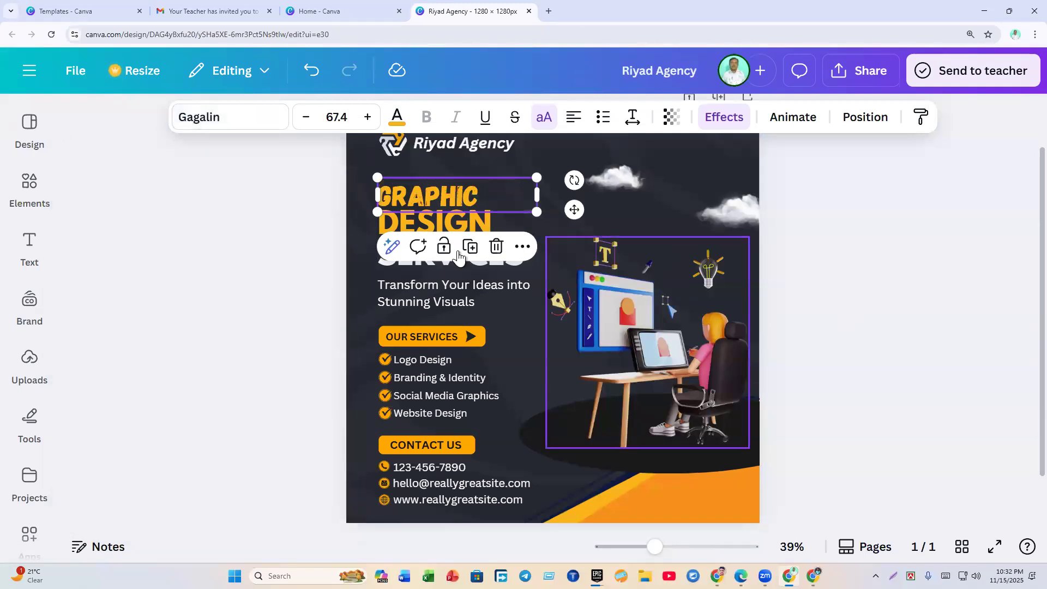
Step: Apply the Gagalin font to the DESIGN and SERVICES headings too
double_click(434, 222)
key("Escape")
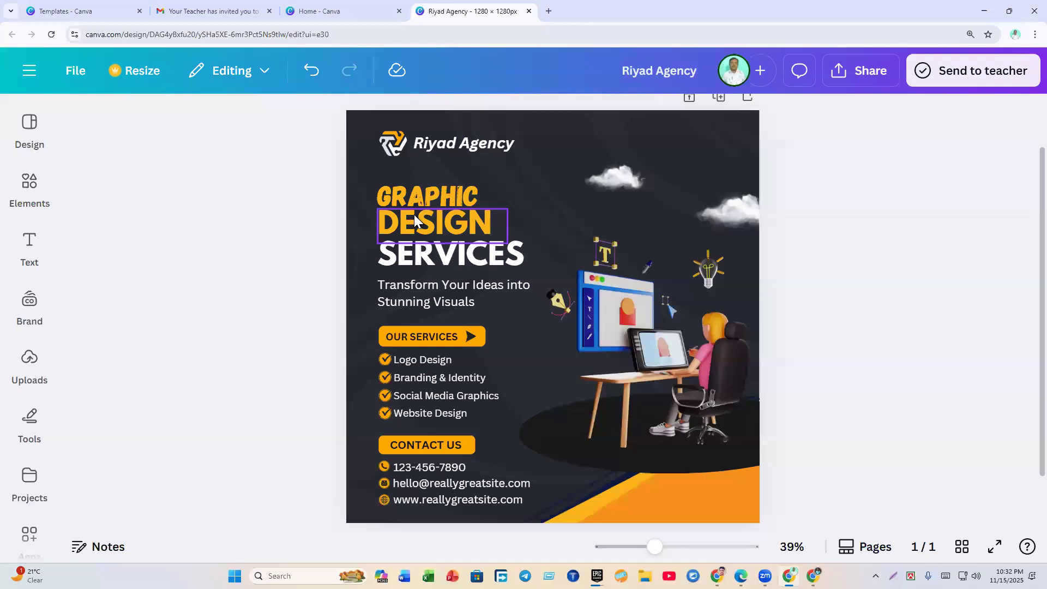
left_click(229, 117)
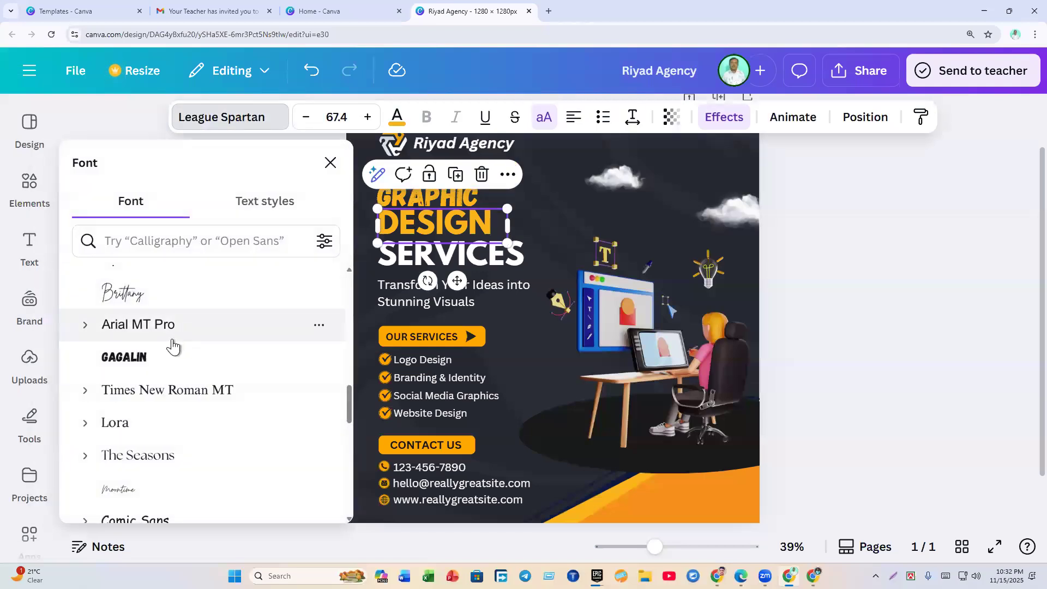
left_click(146, 361)
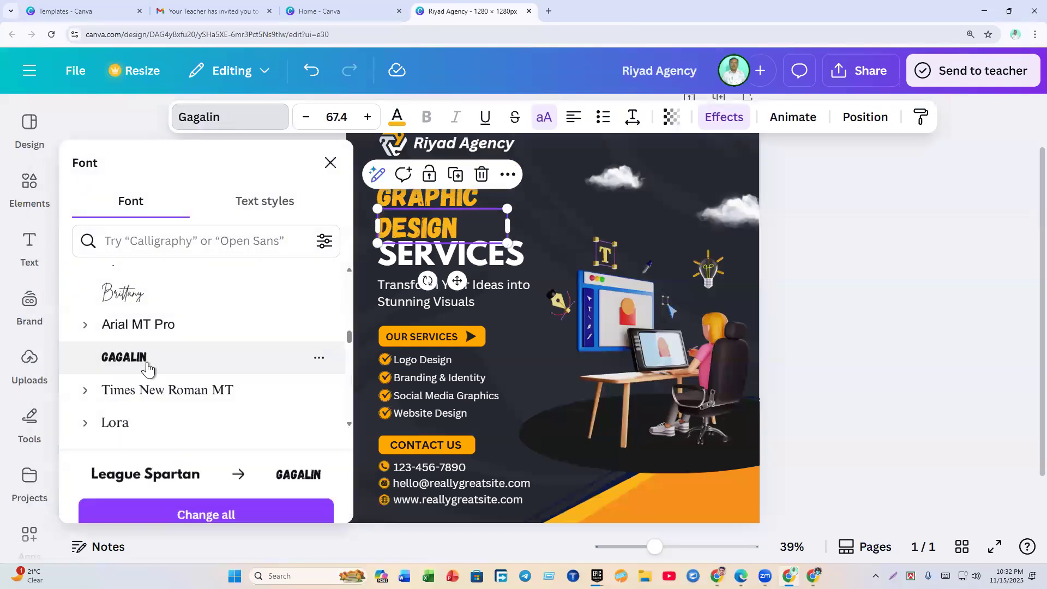
left_click(425, 261)
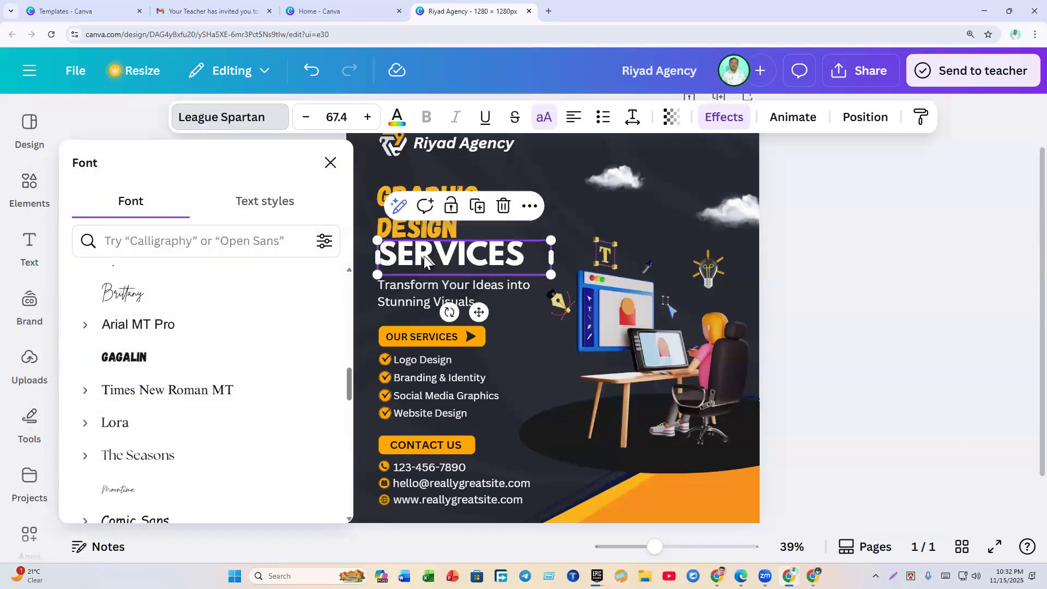
left_click(162, 358)
left_click(859, 352)
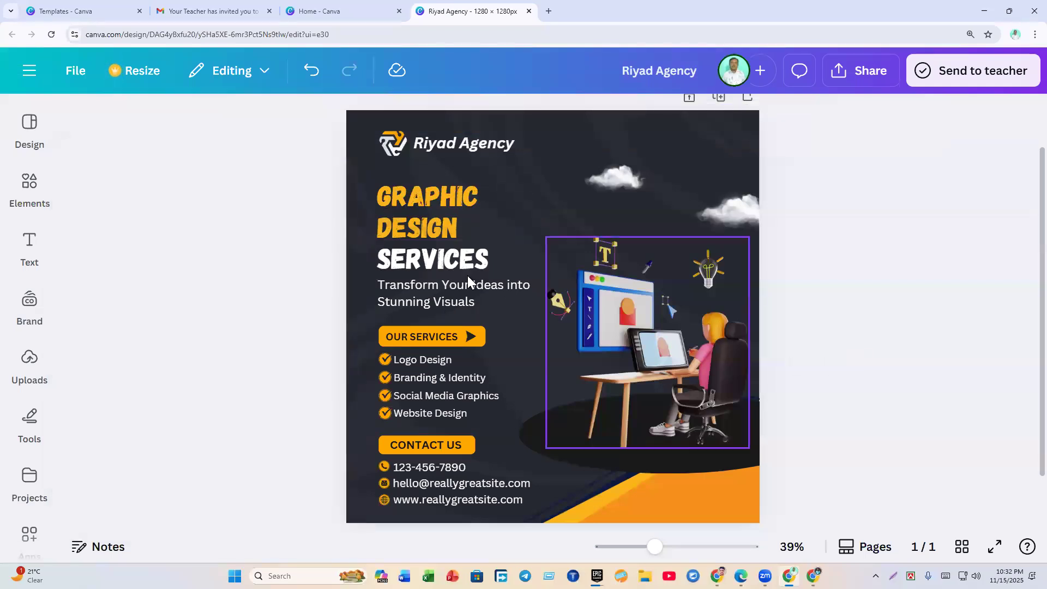
Step: Move DESIGN up onto the same line beside GRAPHIC
left_click(396, 230)
left_click_drag(395, 227, 501, 198)
key("Up")
key("Up")
key("Up")
key("Up")
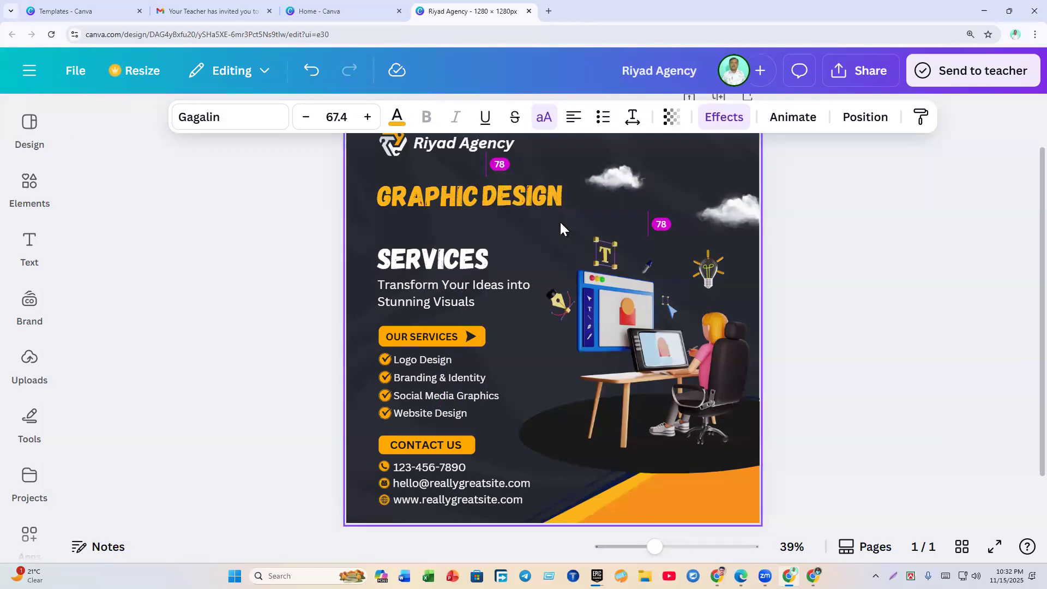
Step: Move SERVICES up under GRAPHIC DESIGN and nudge DESIGN into alignment
left_click(456, 259)
left_click_drag(448, 256, 443, 231)
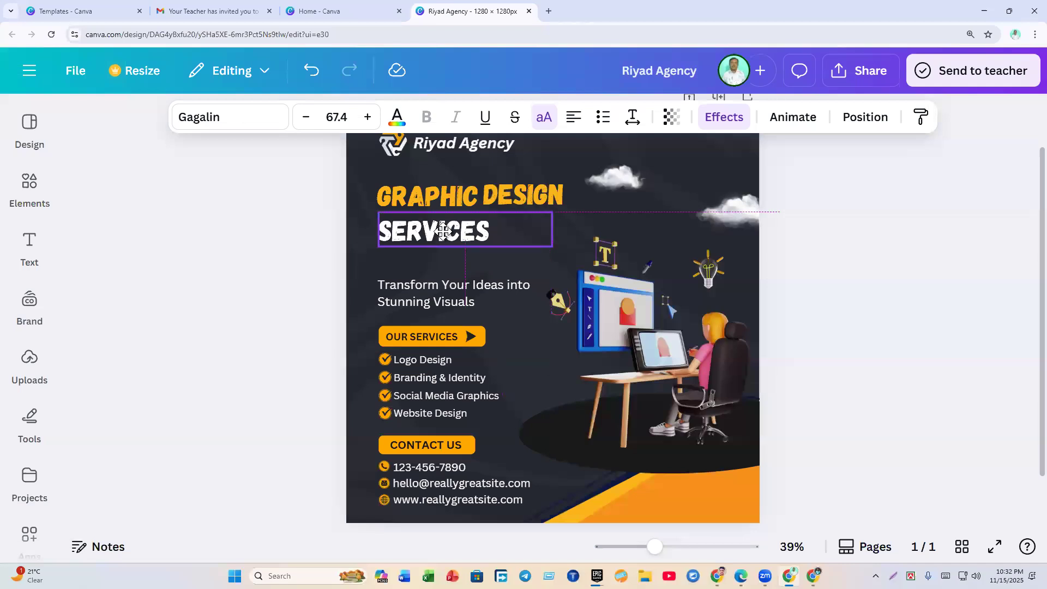
left_click(254, 273)
left_click(537, 197)
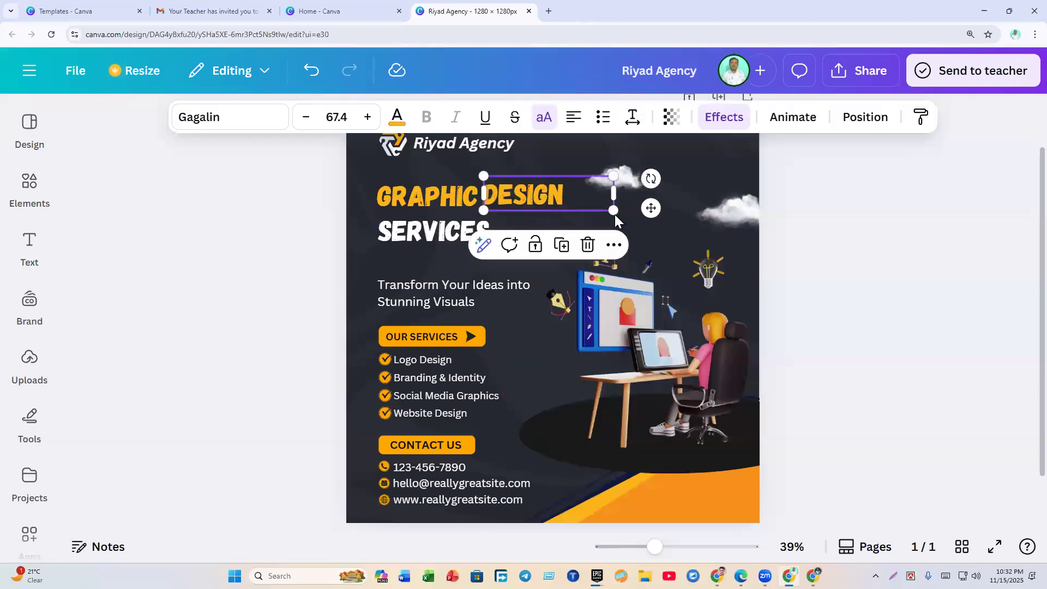
key("Down")
key("Down")
key("Down")
left_click(246, 253)
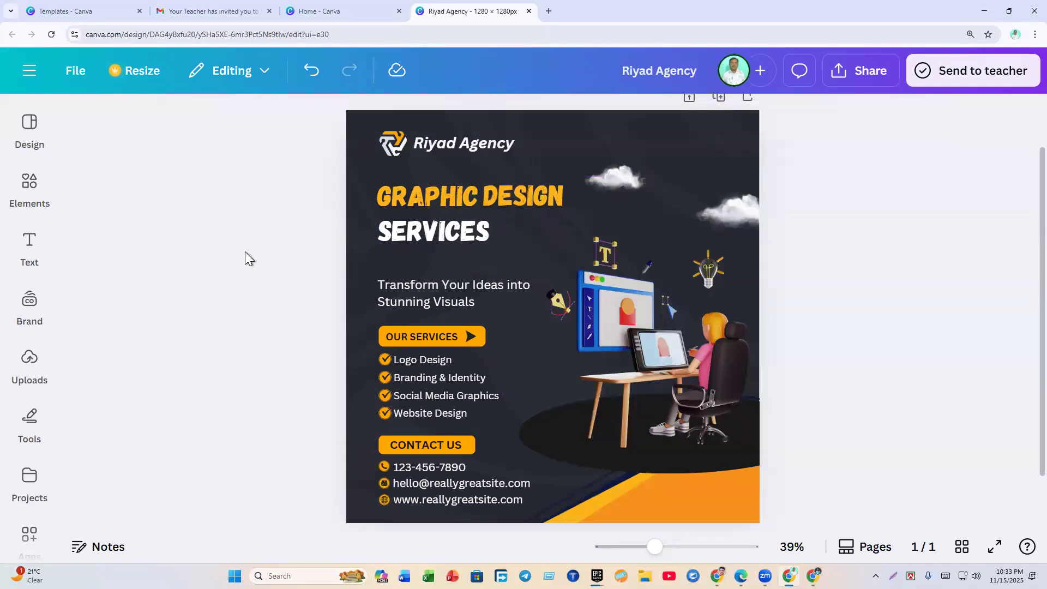
Step: Color the DESIGN text sky blue from the default solid colors
left_click(535, 196)
left_click(544, 195)
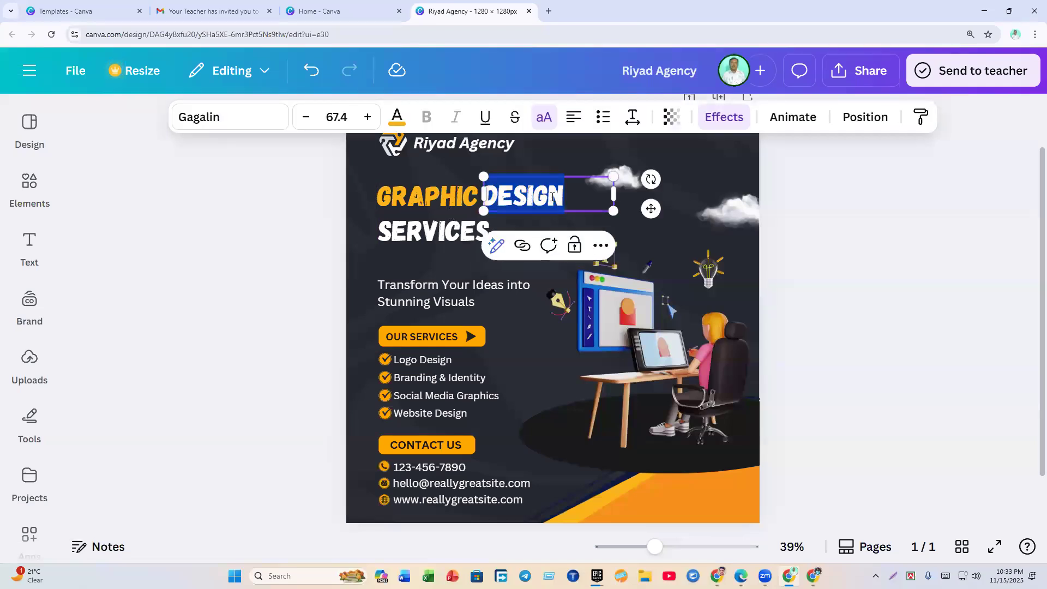
left_click(396, 118)
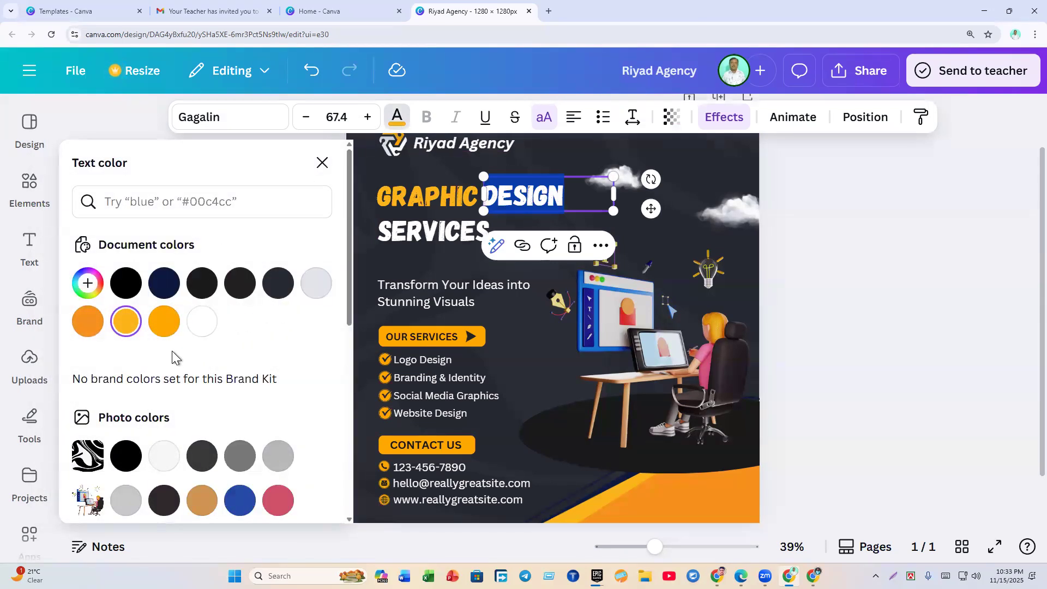
scroll(149, 361, "down", 4)
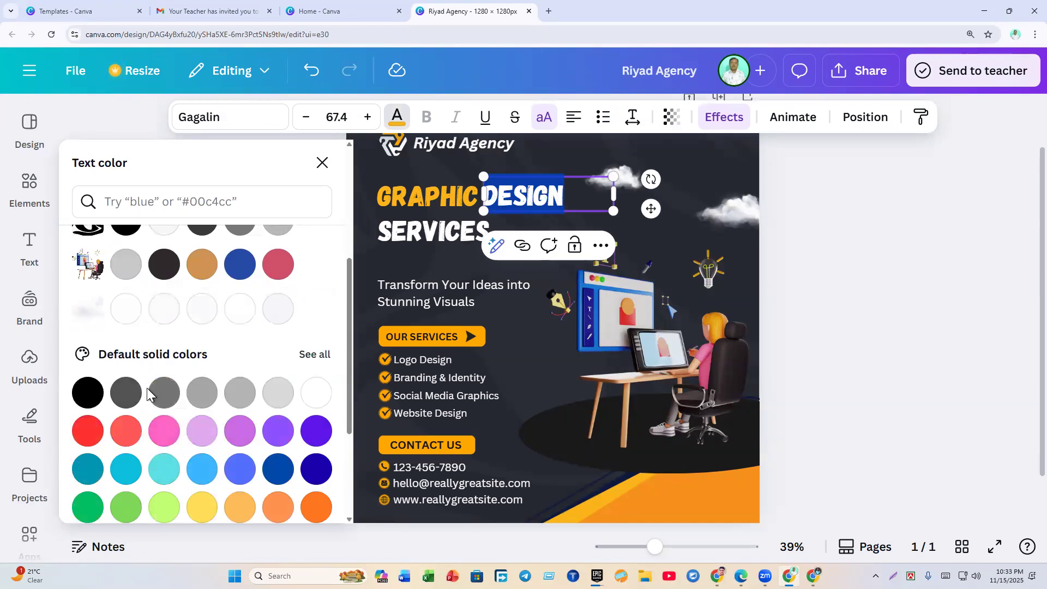
left_click(204, 476)
left_click(843, 364)
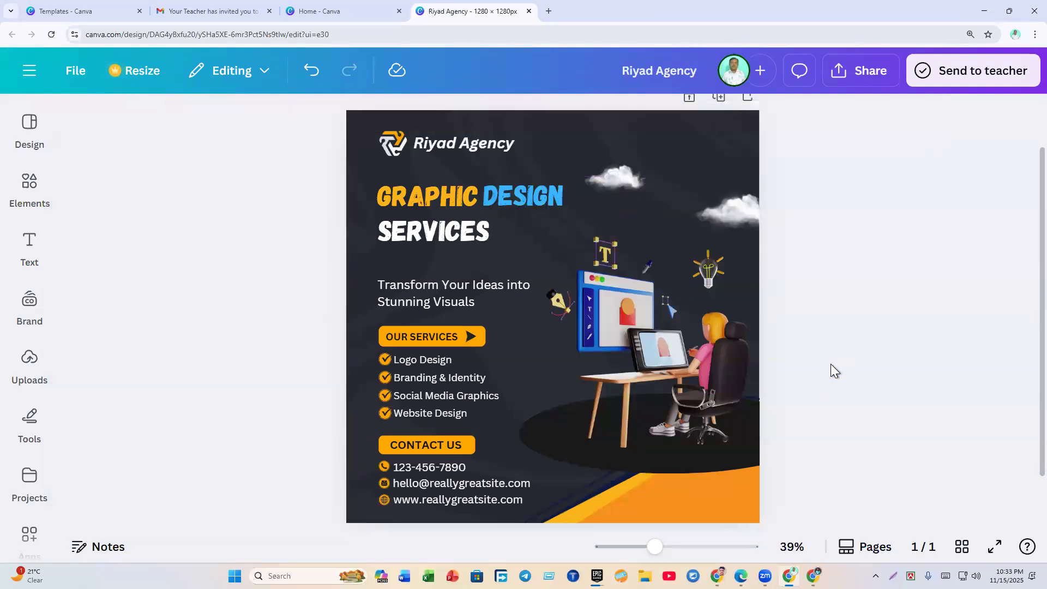
Step: Move the Transform Your Ideas tagline up closer to SERVICES
left_click(456, 289)
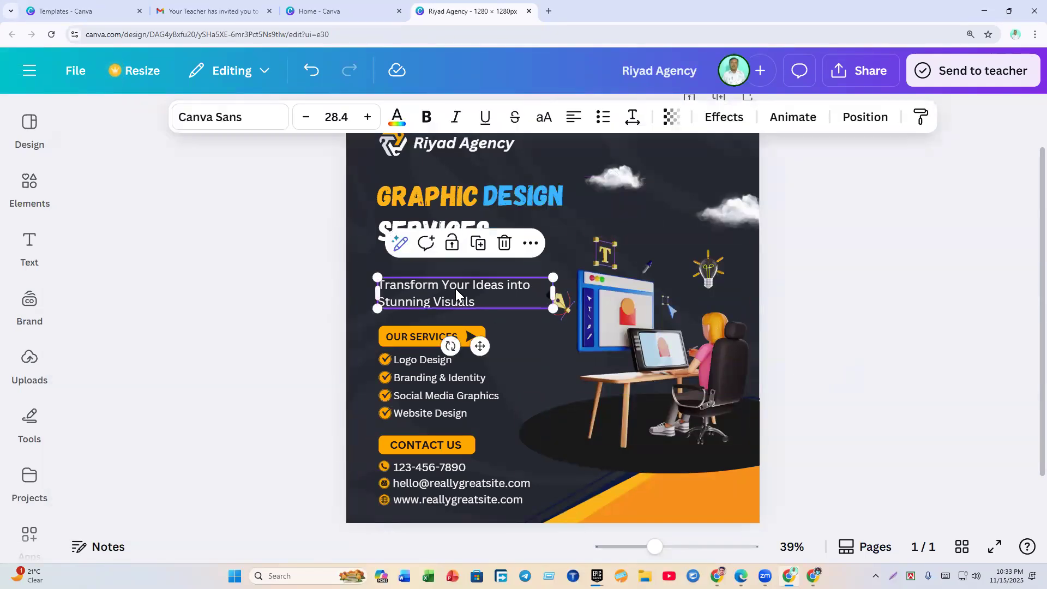
left_click_drag(454, 282, 454, 278)
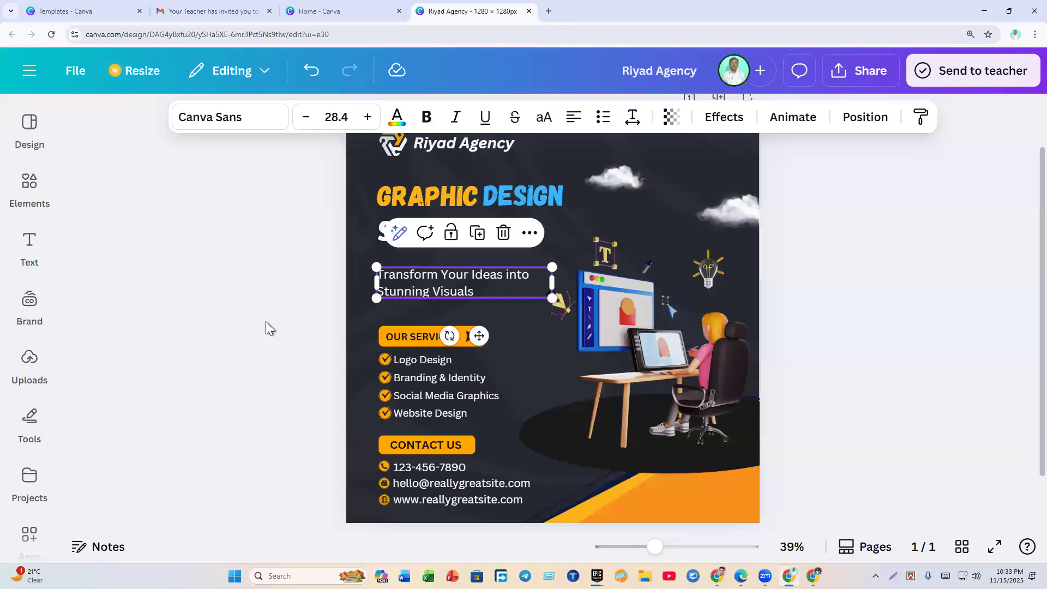
left_click(266, 322)
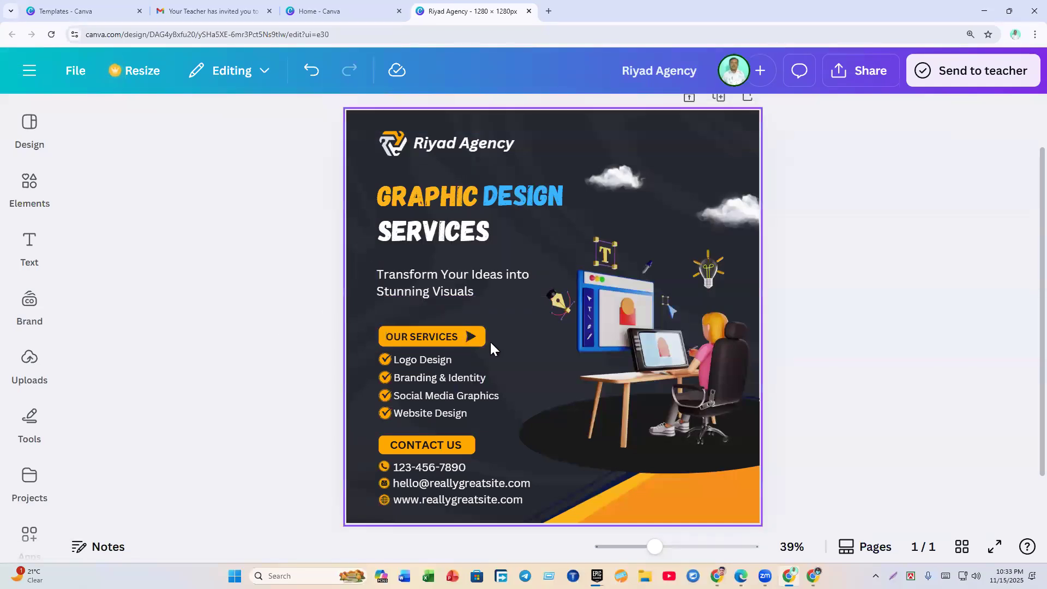
Step: Replace the word 'OUR' with 'MY' in the OUR SERVICES label
left_click(405, 342)
left_click(405, 342)
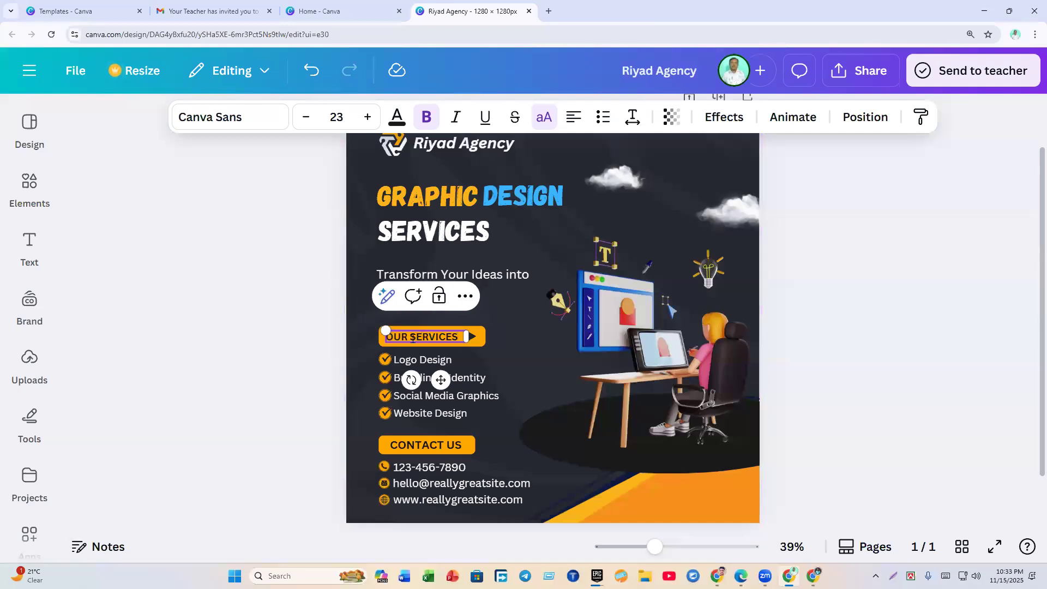
left_click_drag(404, 340, 386, 339)
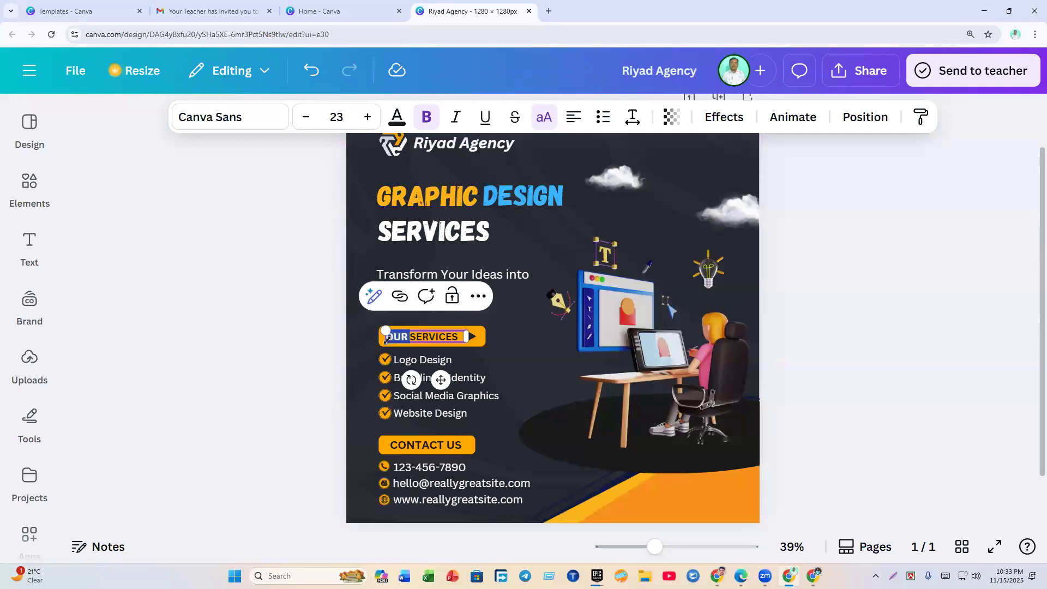
type("MY")
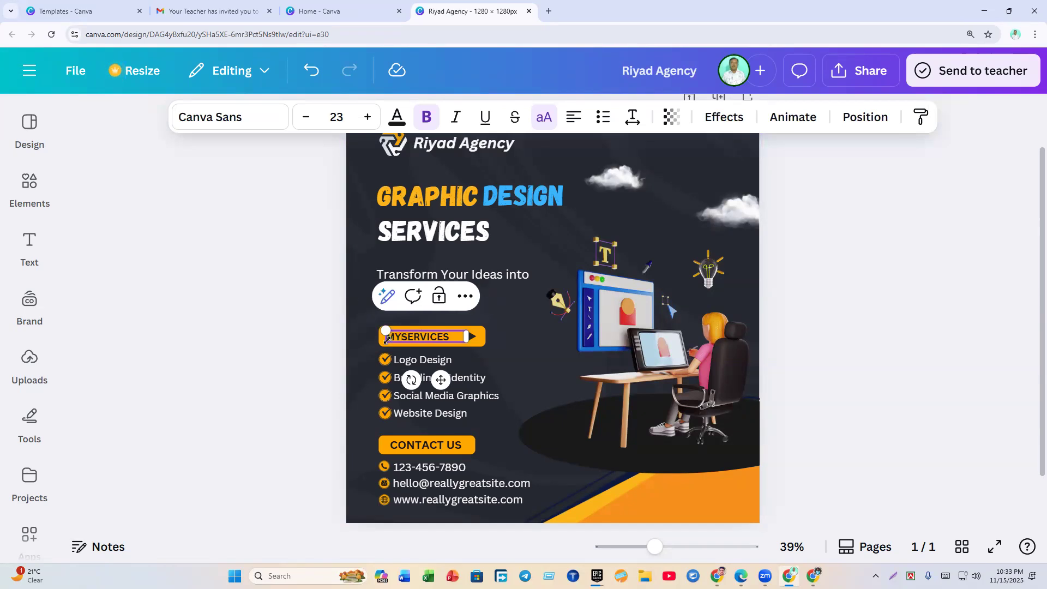
left_click(313, 374)
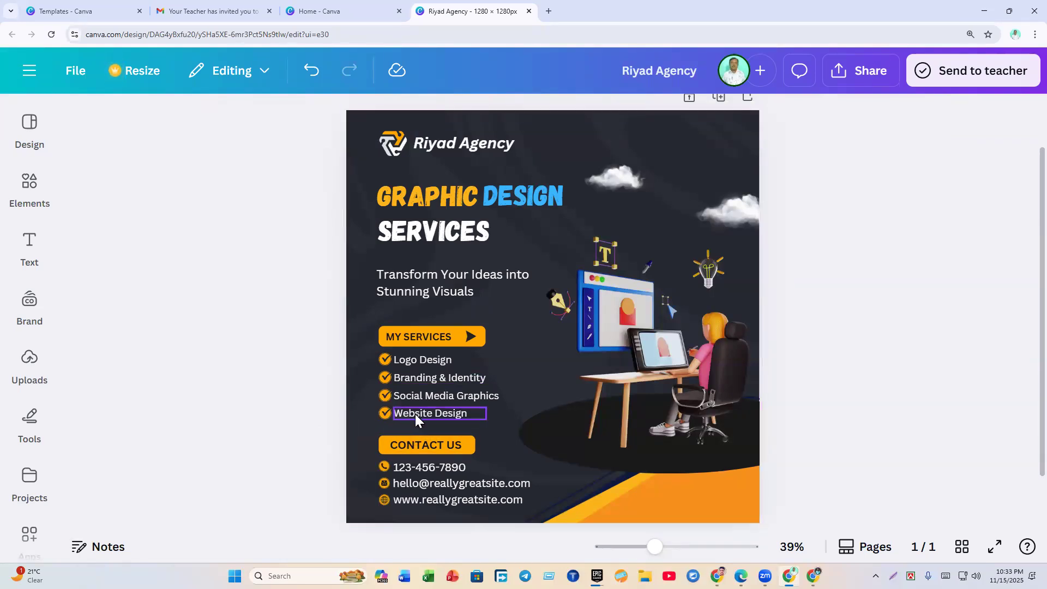
Step: Duplicate the Website Design check icon and align the copy below it
left_click(385, 416)
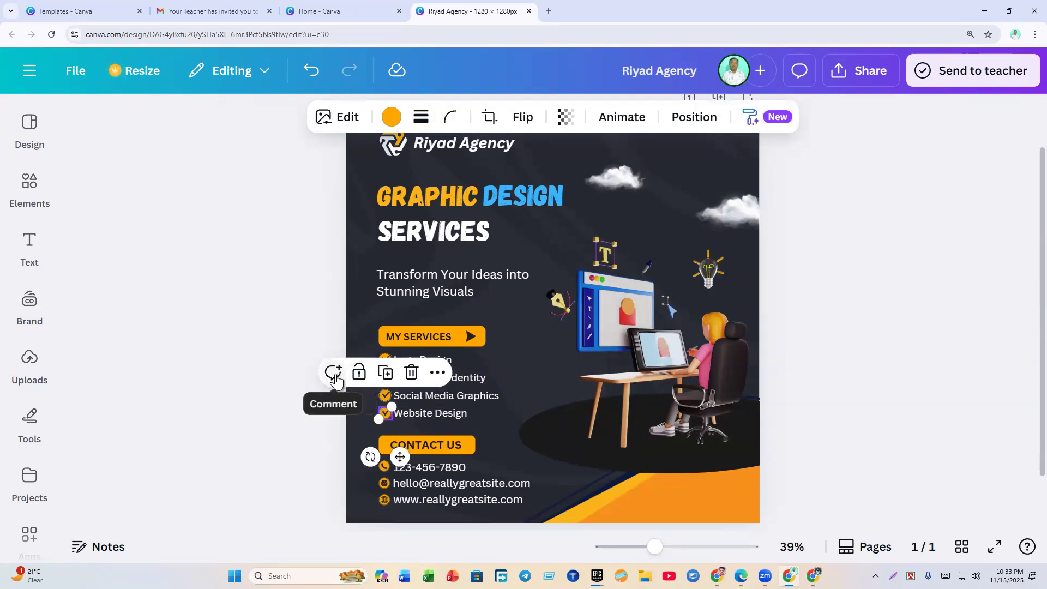
left_click(386, 378)
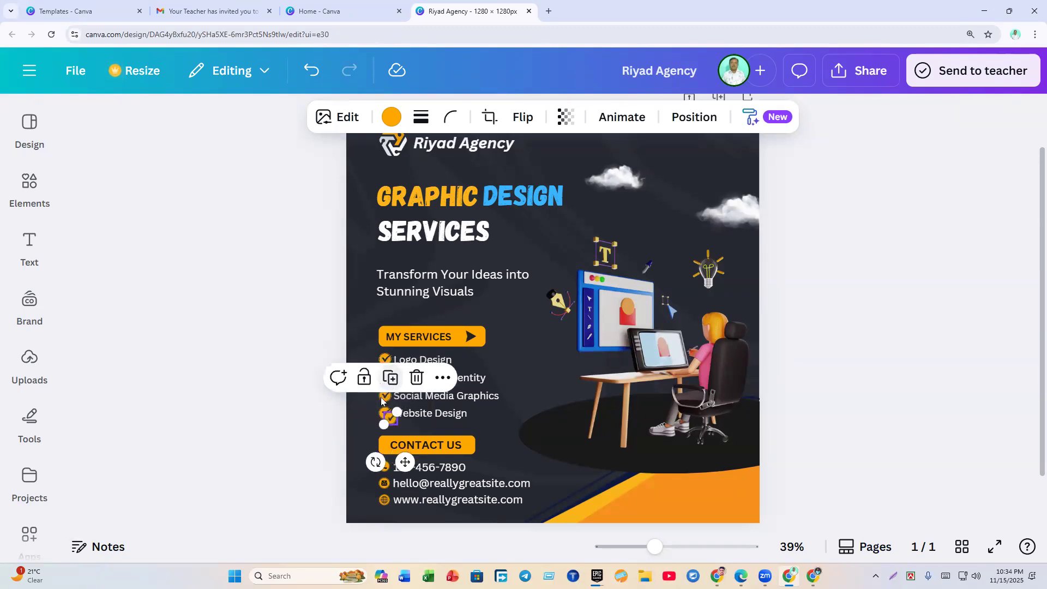
left_click(247, 450)
left_click(389, 417)
left_click_drag(390, 417, 387, 430)
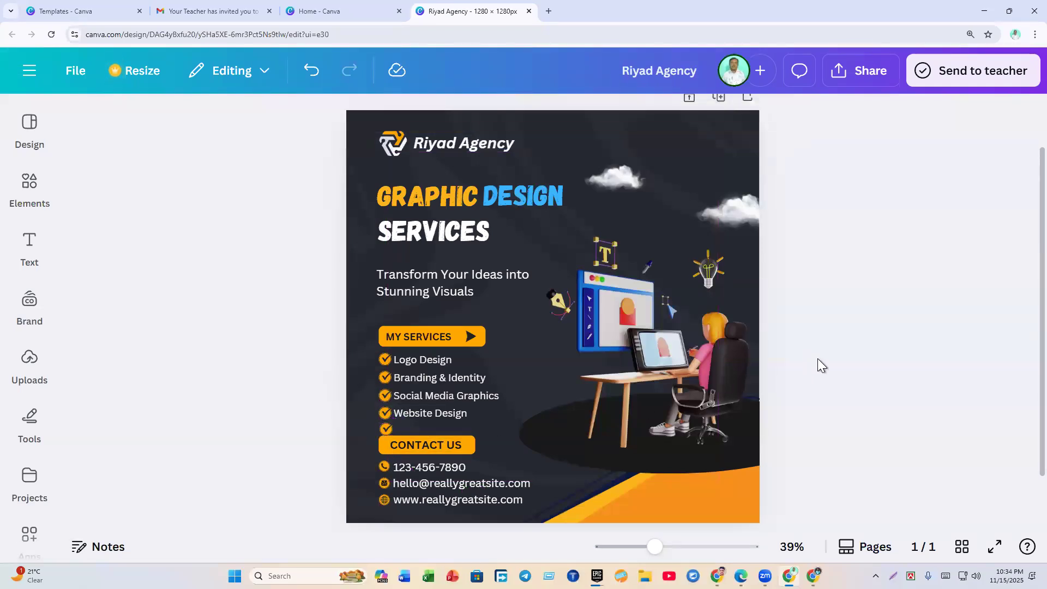
scroll(817, 358, "up", 5, "ctrl")
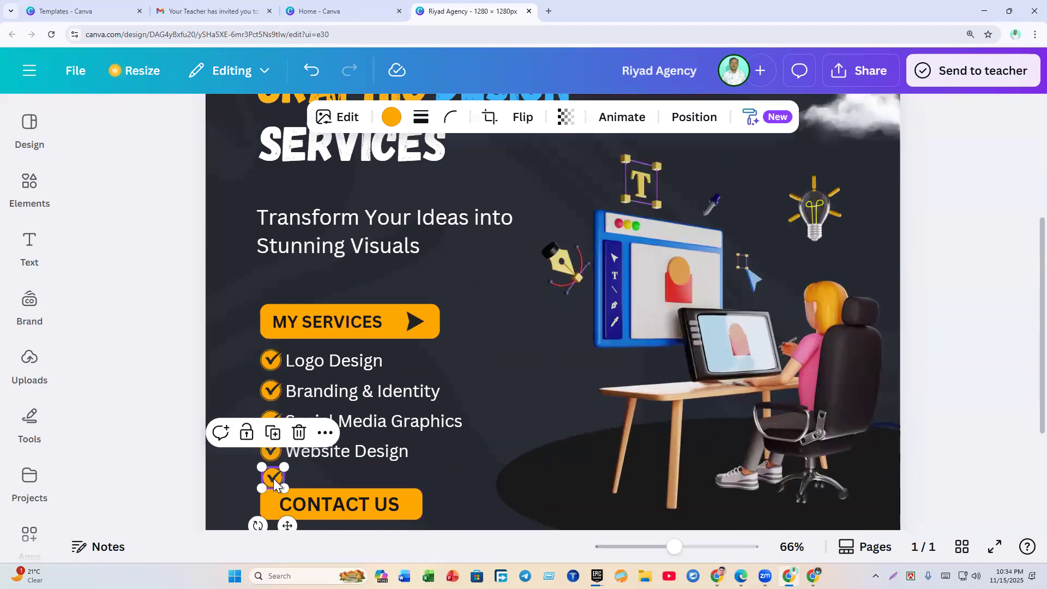
key("Up")
key("Up")
key("Up")
key("Up")
key("Up")
key("Up")
key("Up")
key("Up")
key("Left")
key("Left")
key("Down")
key("Down")
key("Down")
key("Down")
key("Down")
key("Down")
key("Down")
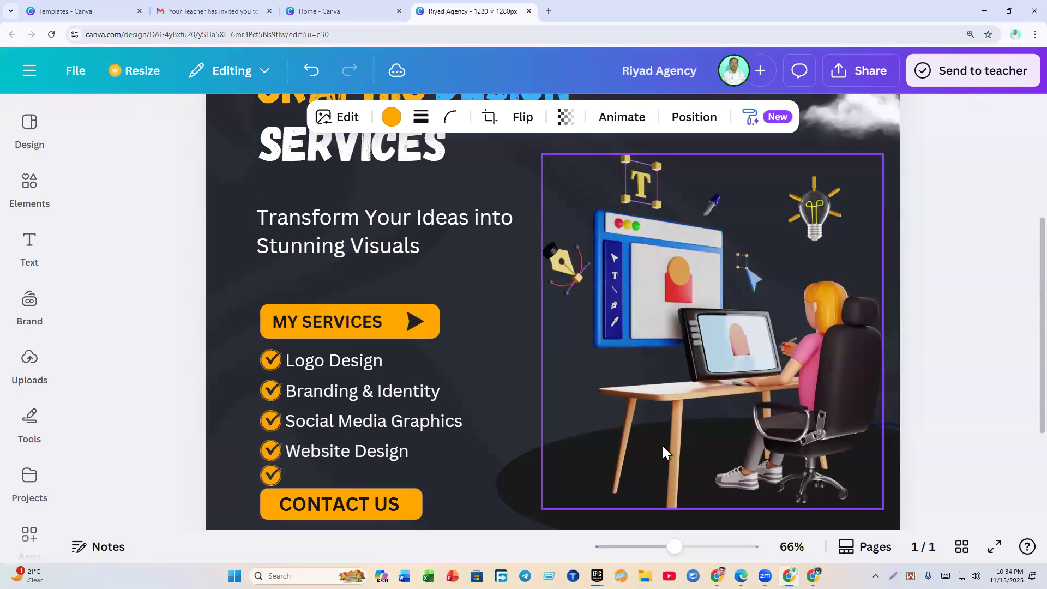
Step: Duplicate the Website Design text beside the new icon and retype it as 'Video Editing'
left_click(392, 456)
left_click(375, 407)
double_click(373, 461)
left_click(226, 477)
left_click_drag(356, 460, 350, 475)
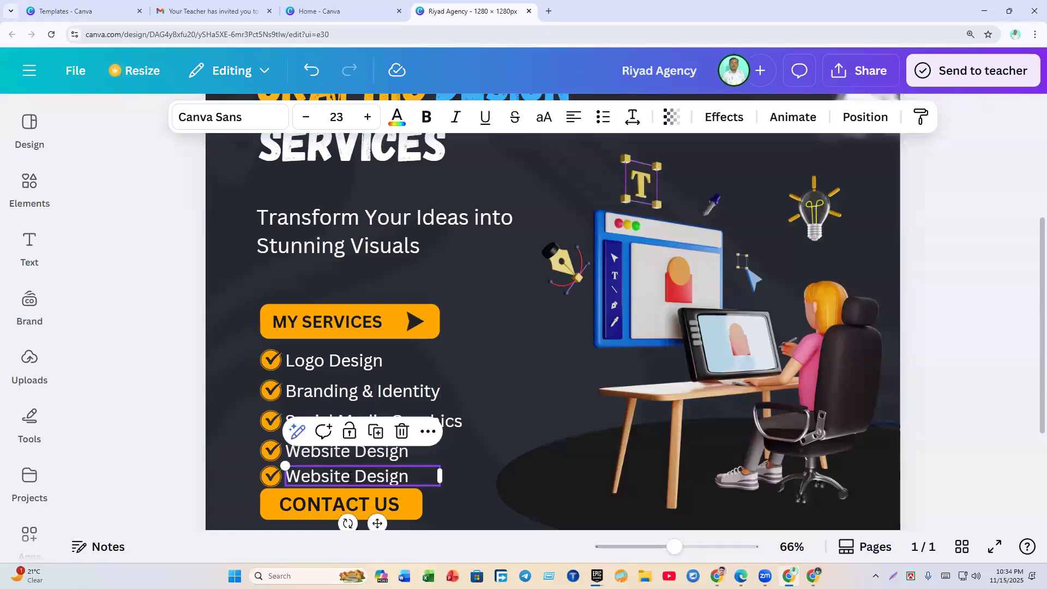
double_click(349, 476)
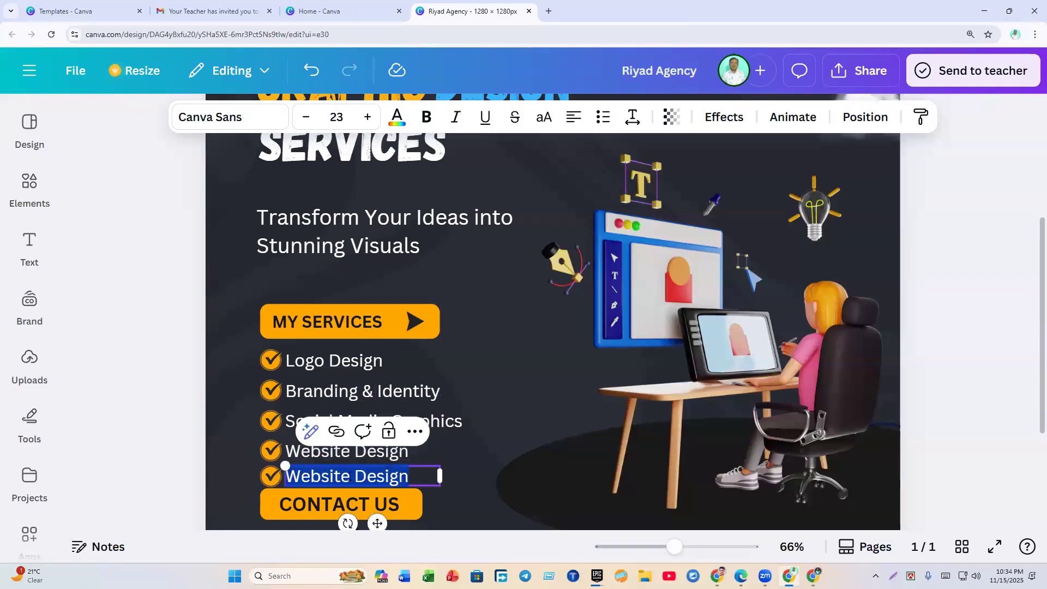
left_click(204, 473)
double_click(319, 470)
type("V")
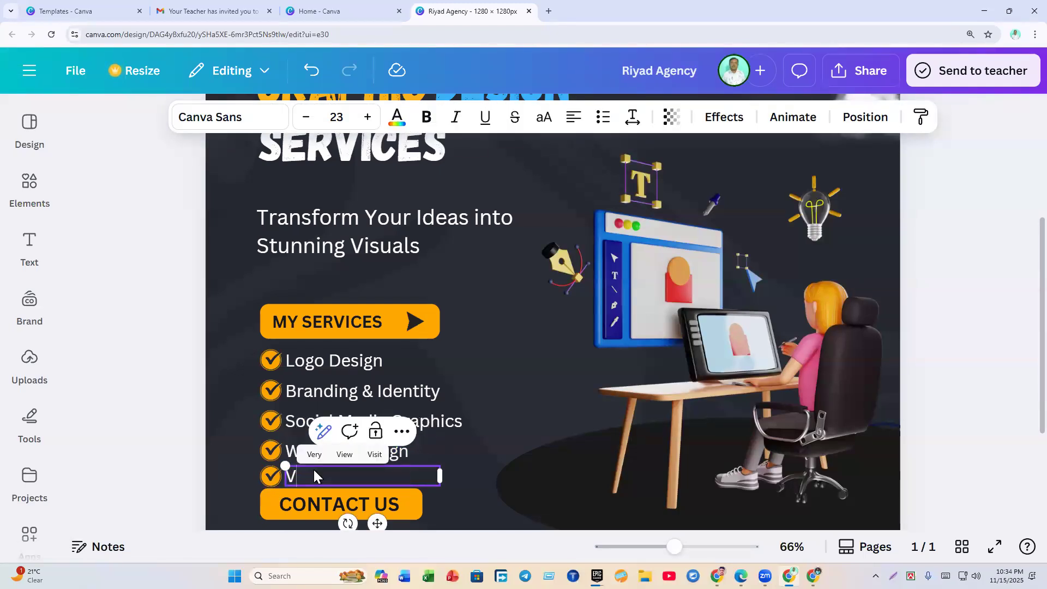
type("ideo Editing")
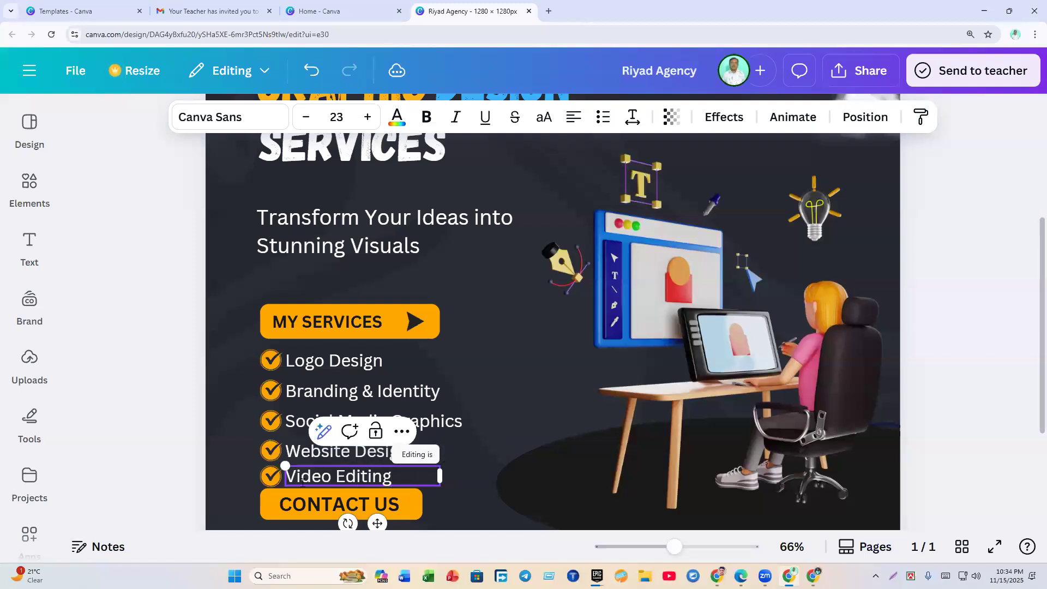
left_click(116, 430)
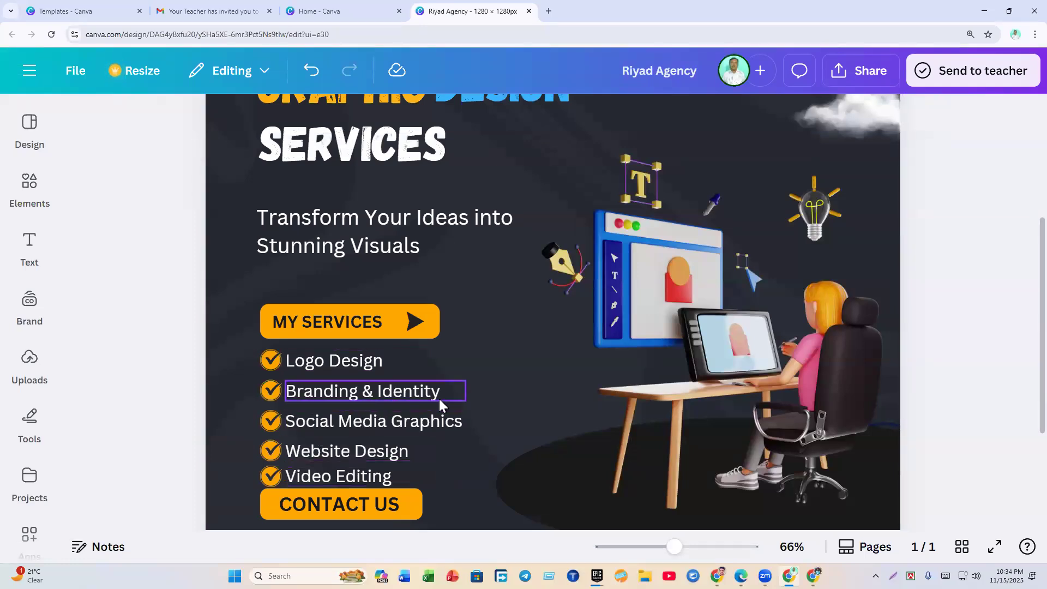
scroll(413, 386, "down", 3)
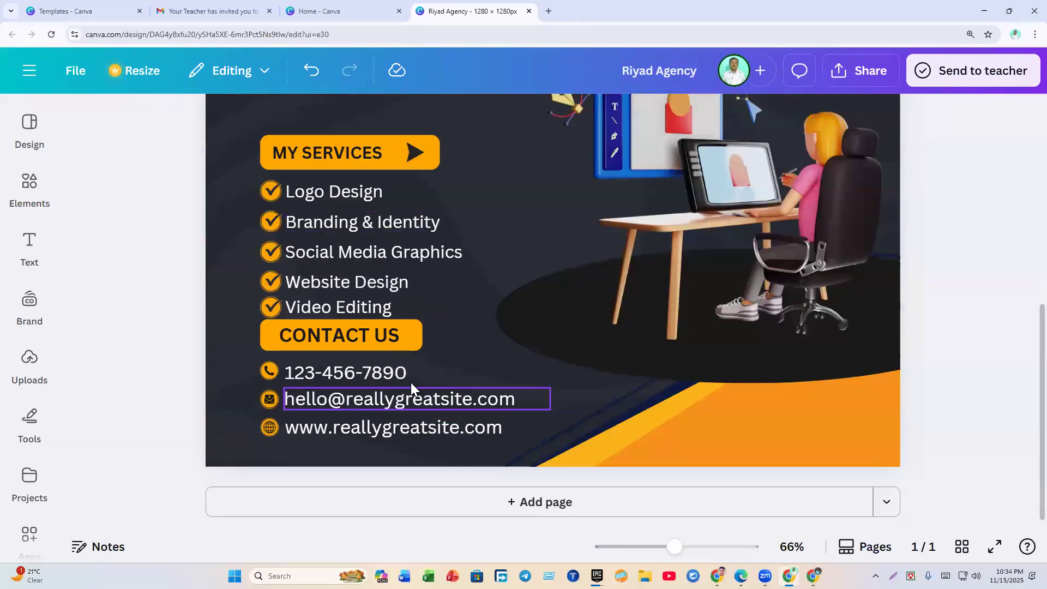
left_click(349, 343)
left_click(381, 288)
left_click(368, 339)
key("Delete")
scroll(168, 363, "up", 4)
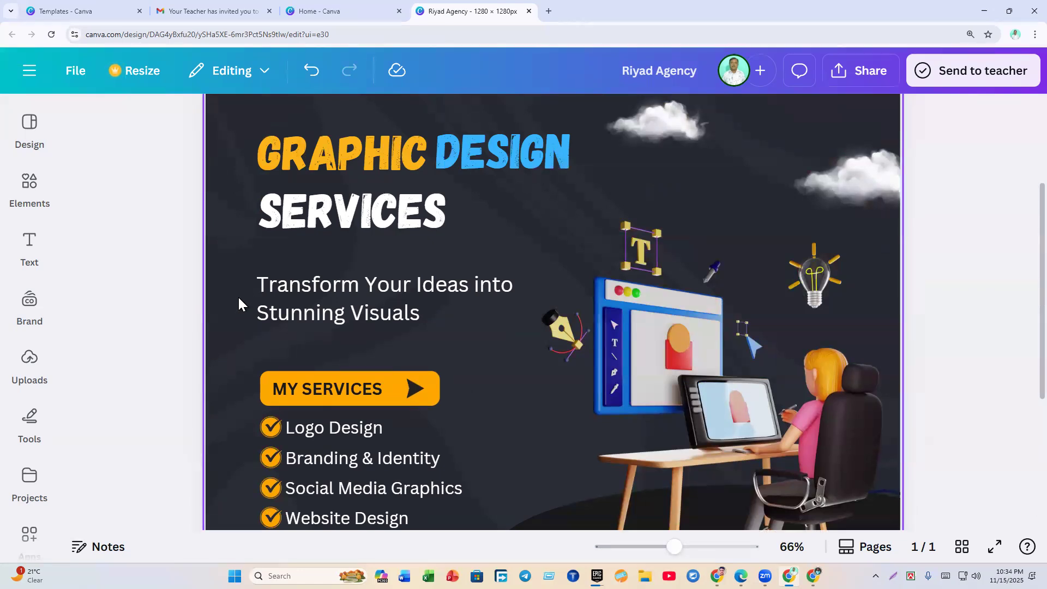
scroll(238, 295, "down", 4)
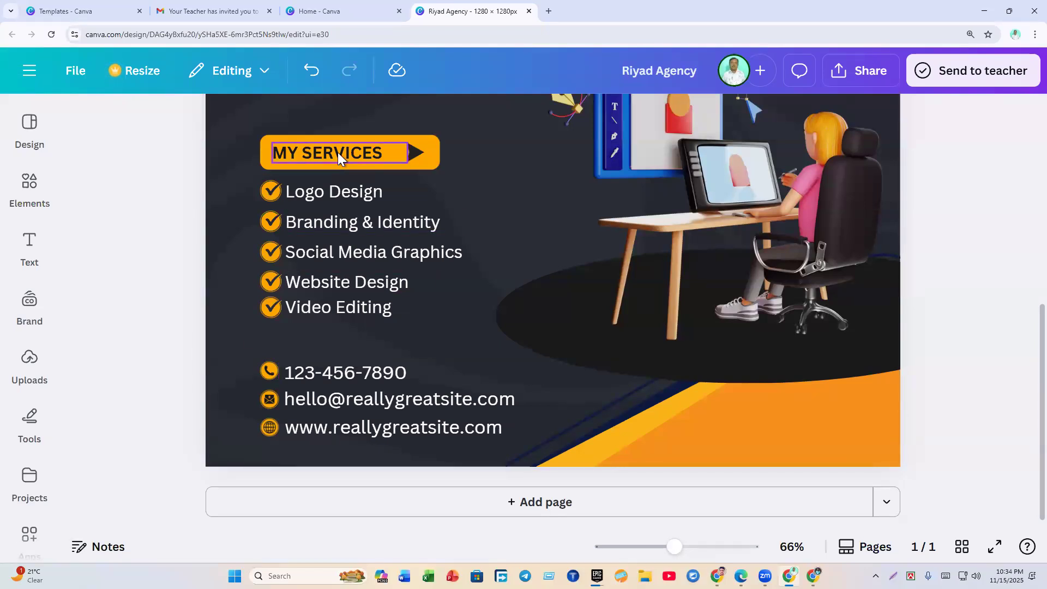
left_click(34, 132)
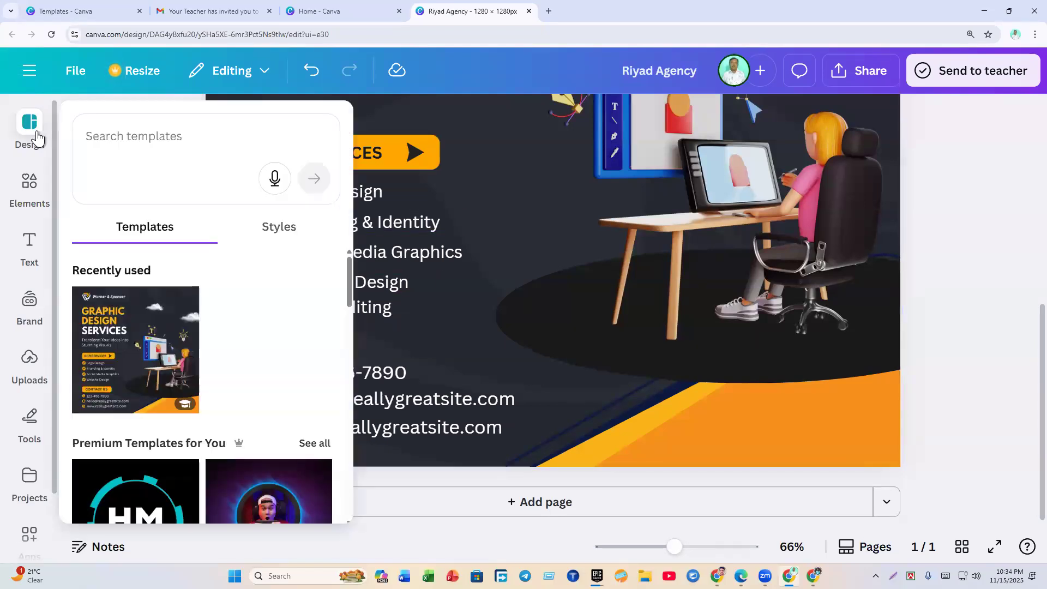
left_click(29, 185)
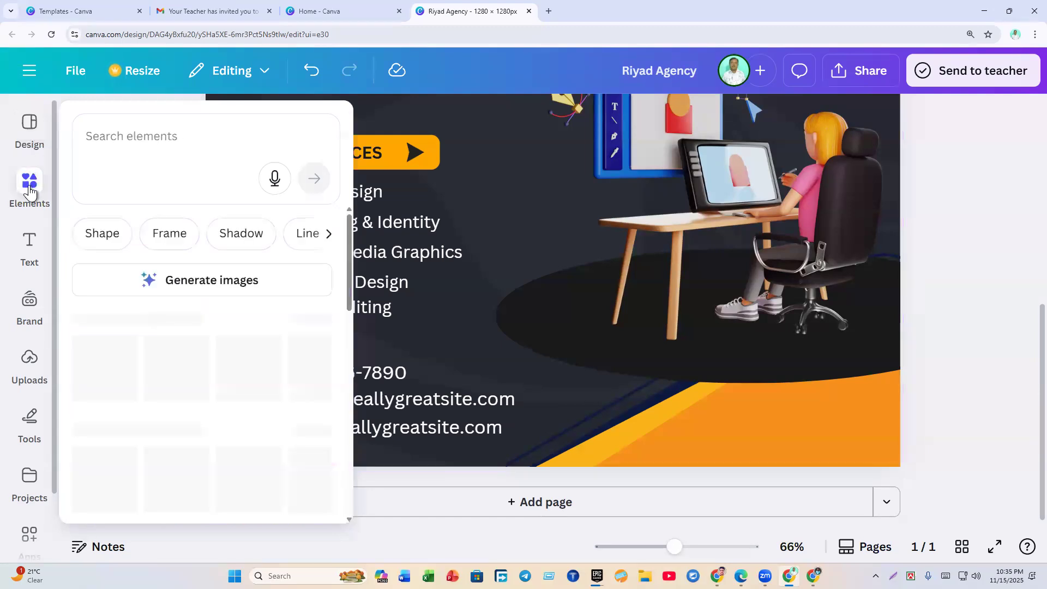
left_click(102, 144)
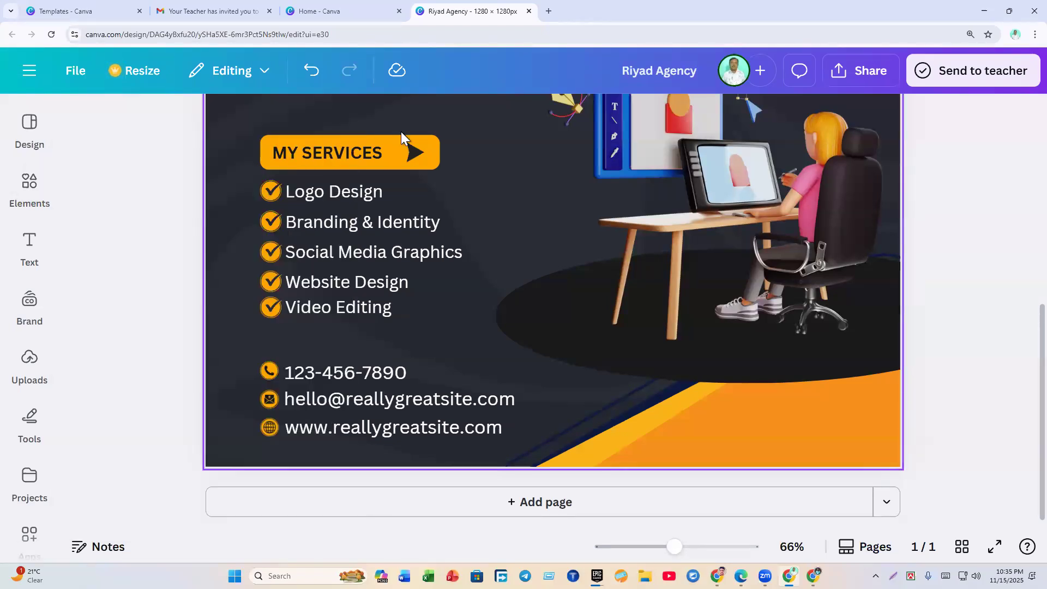
left_click(385, 141)
left_click(428, 141)
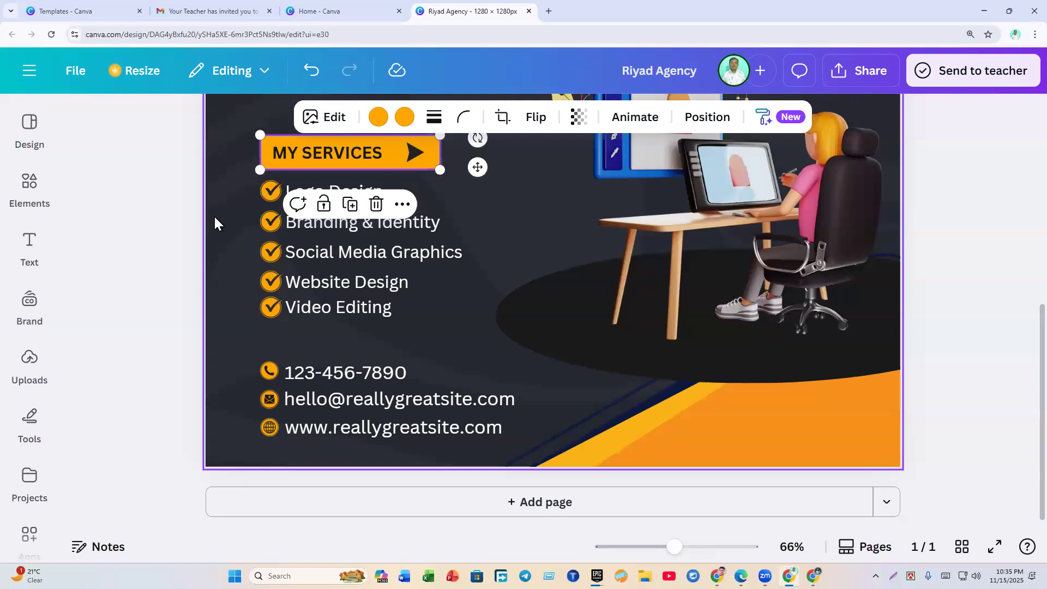
Step: Search Elements for 'Shape' and add a plain rectangle to the design
left_click(37, 198)
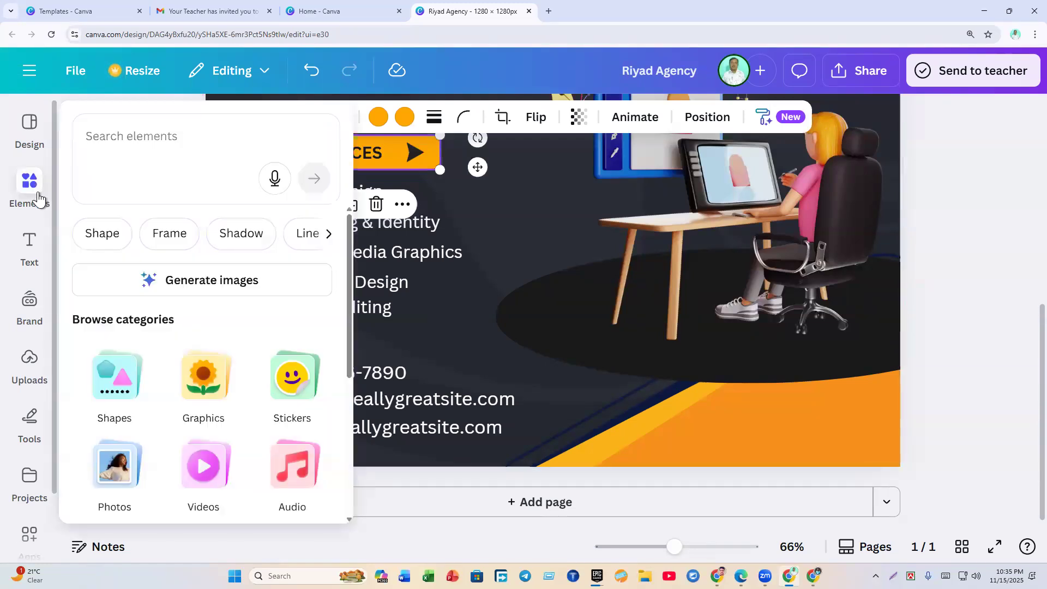
left_click(118, 147)
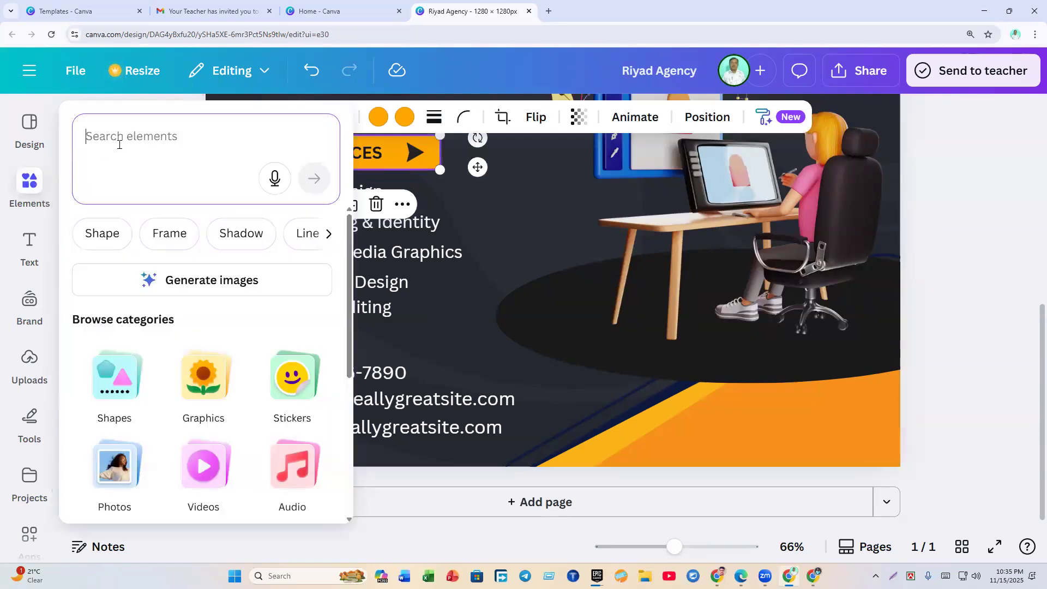
type("Shape")
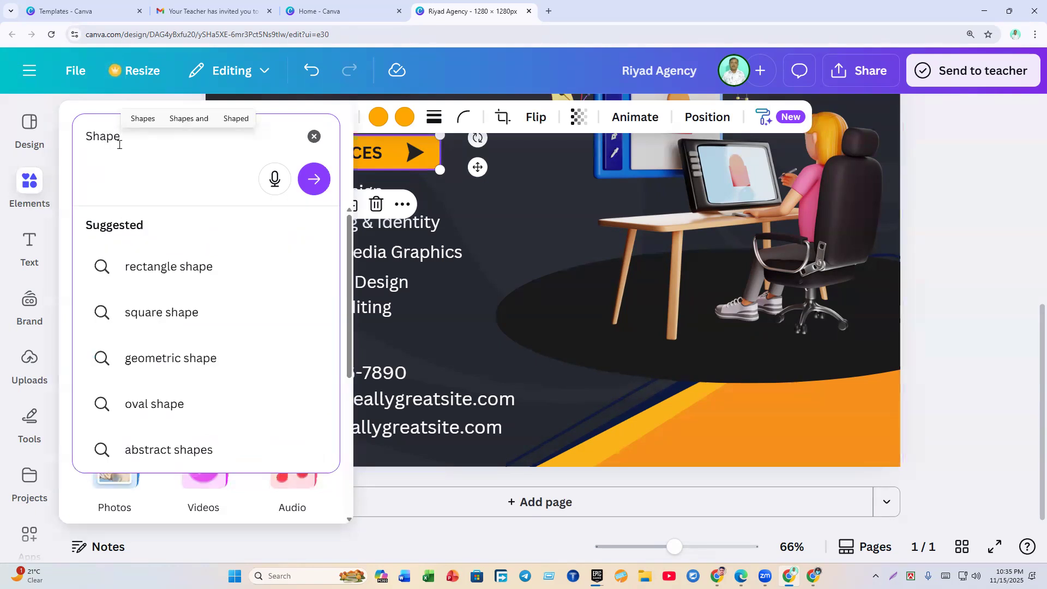
key("Return")
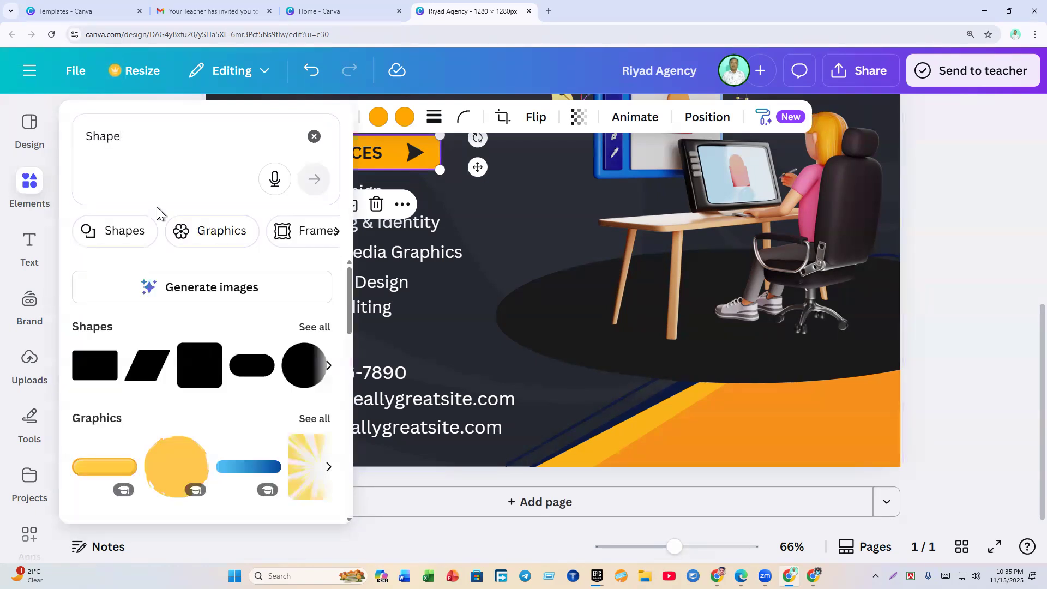
left_click(326, 327)
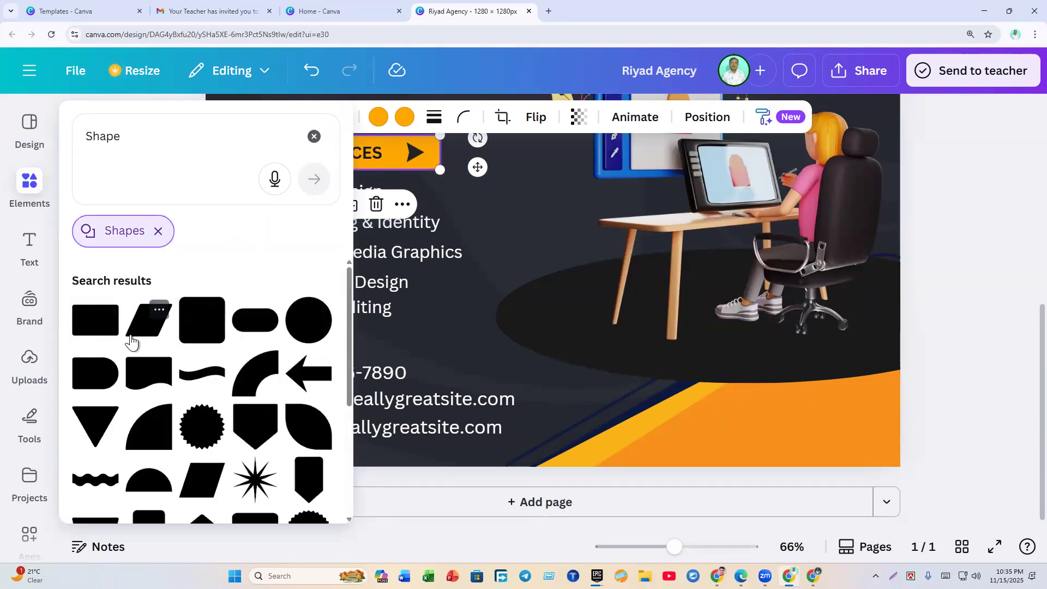
scroll(132, 342, "down", 4)
scroll(139, 376, "down", 4)
scroll(138, 385, "up", 8)
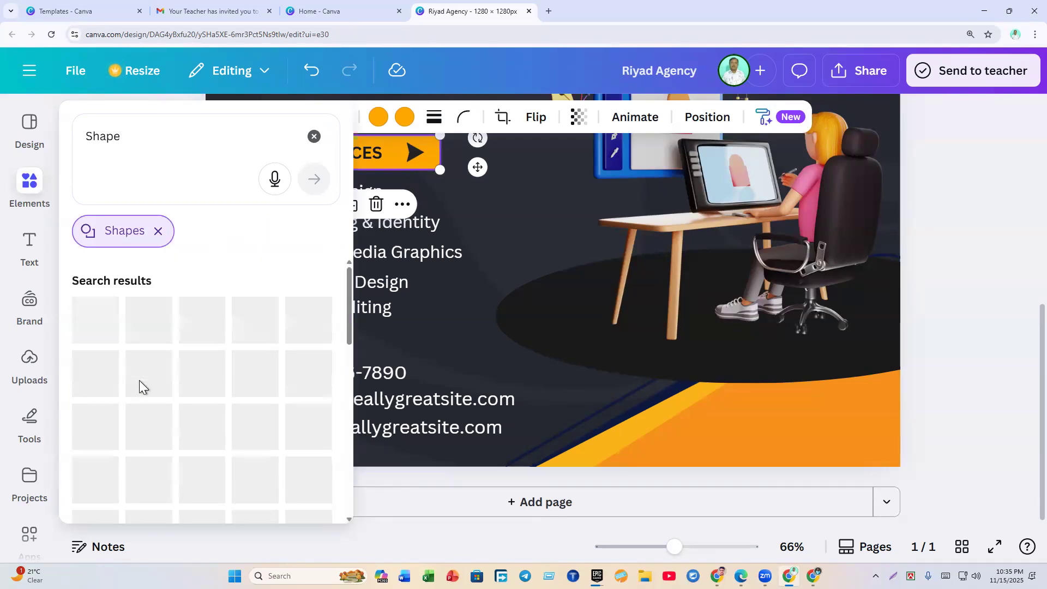
left_click(89, 328)
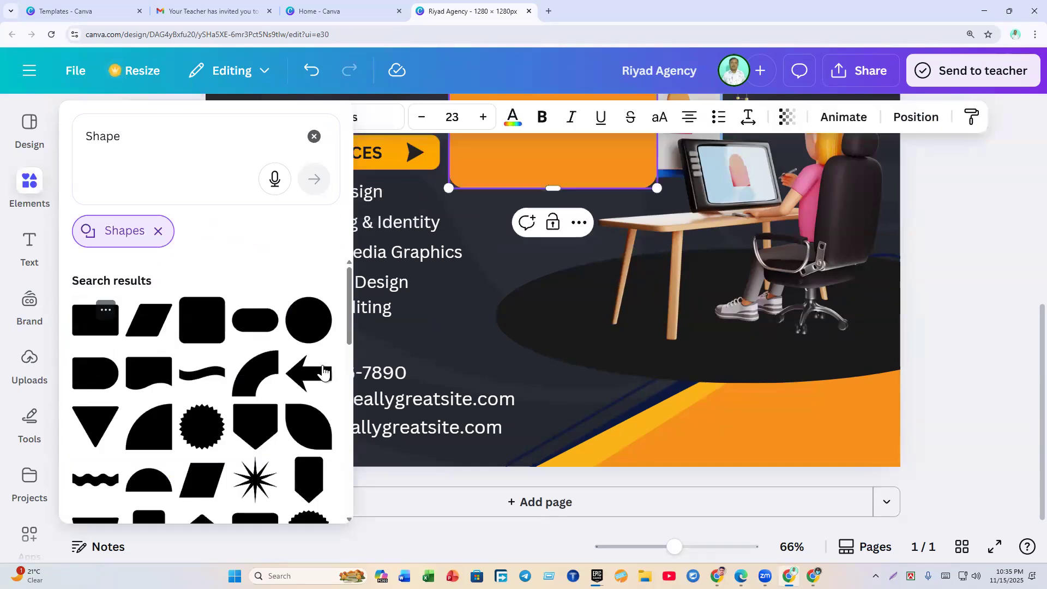
Step: Resize the rectangle to a small bar about 262 wide and 60 high
scroll(927, 382, "up", 5)
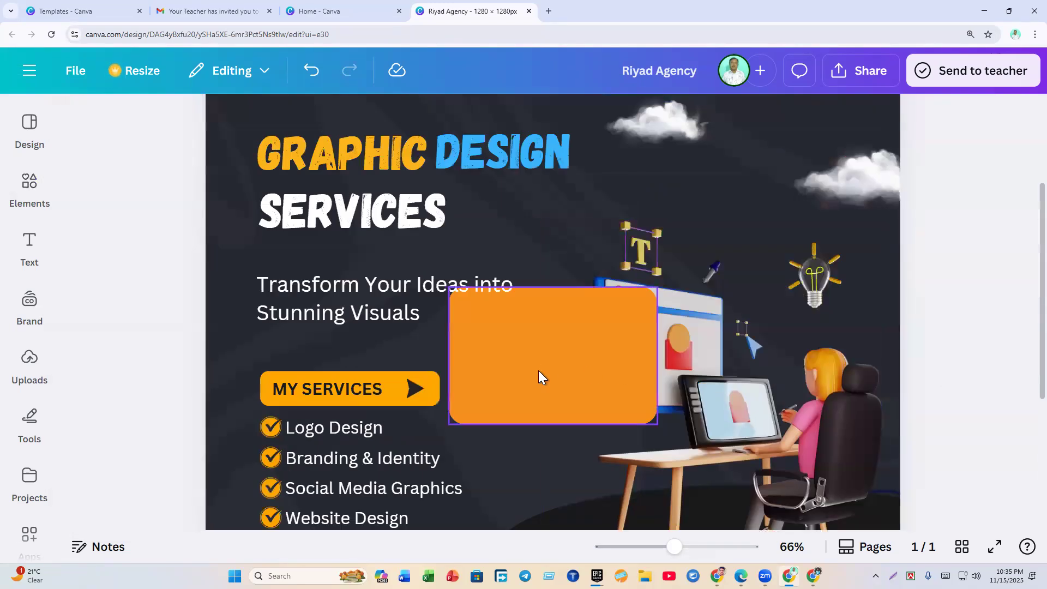
left_click_drag(553, 287, 553, 363)
left_click_drag(657, 396, 591, 396)
left_click_drag(519, 368, 520, 389)
left_click(141, 449)
Step: Place the orange bar just below Video Editing, above the phone number
left_click_drag(479, 420, 521, 205)
scroll(493, 453, "down", 4)
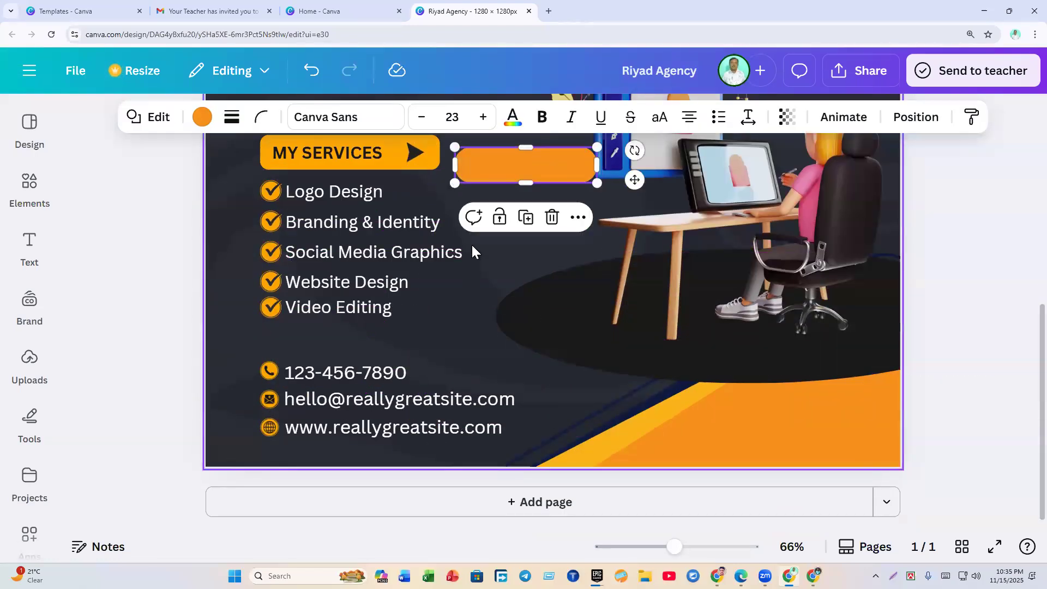
left_click_drag(505, 159, 505, 166)
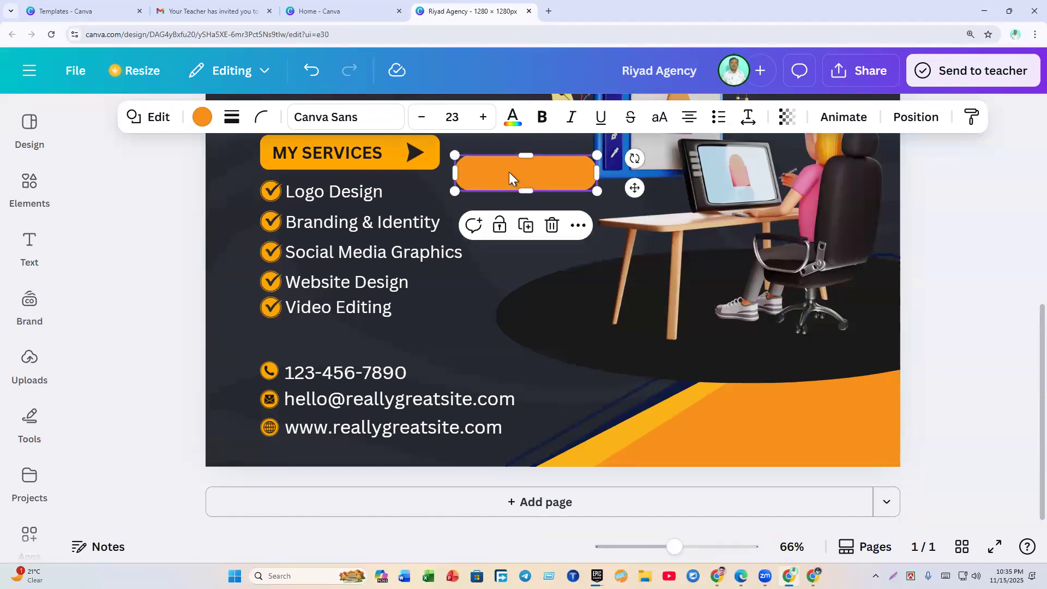
left_click_drag(509, 172, 312, 340)
left_click_drag(313, 340, 312, 339)
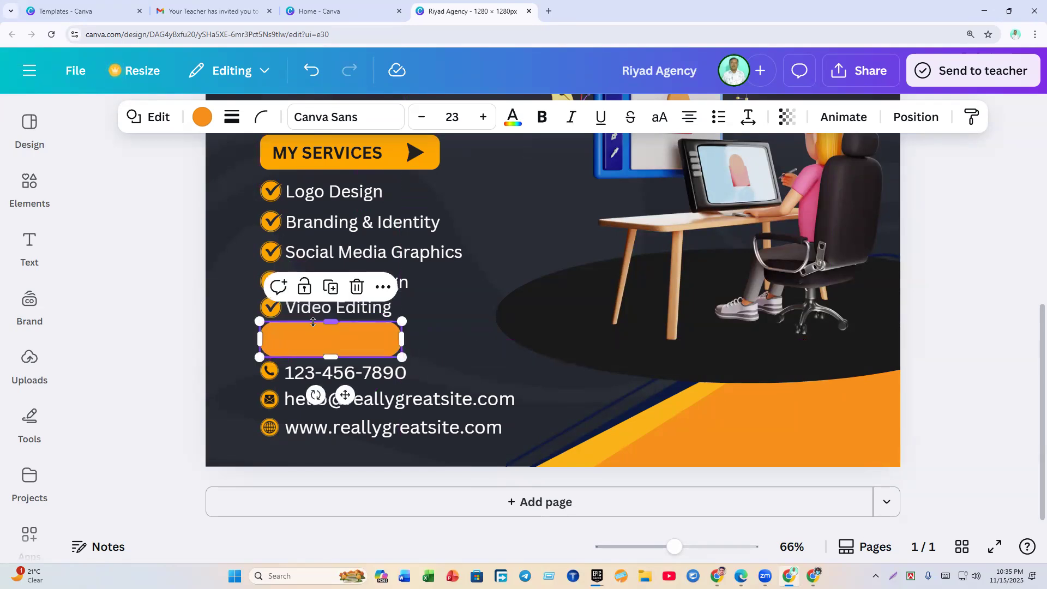
left_click(121, 357)
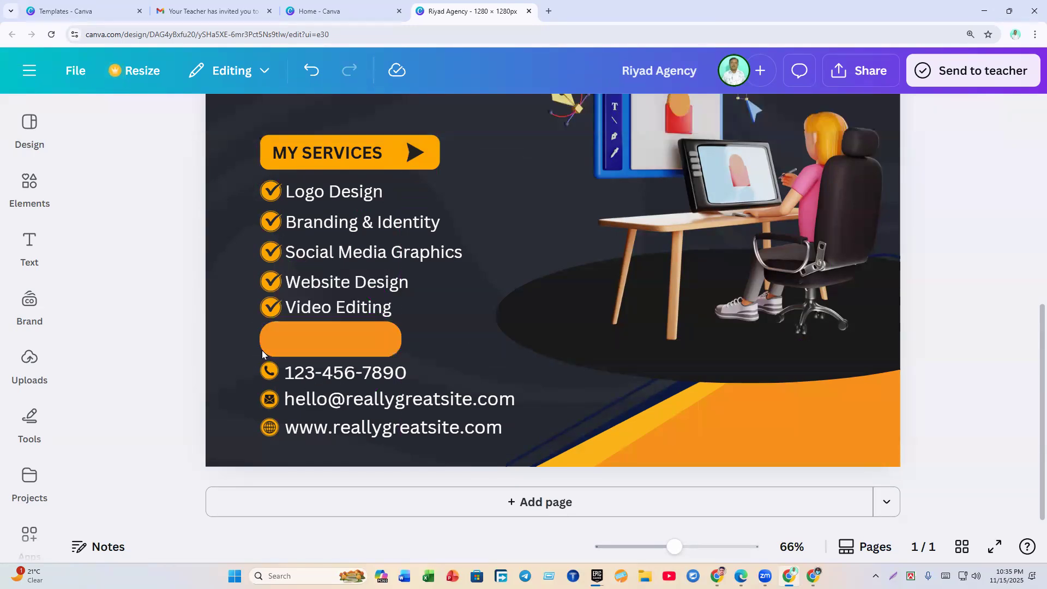
left_click(306, 341)
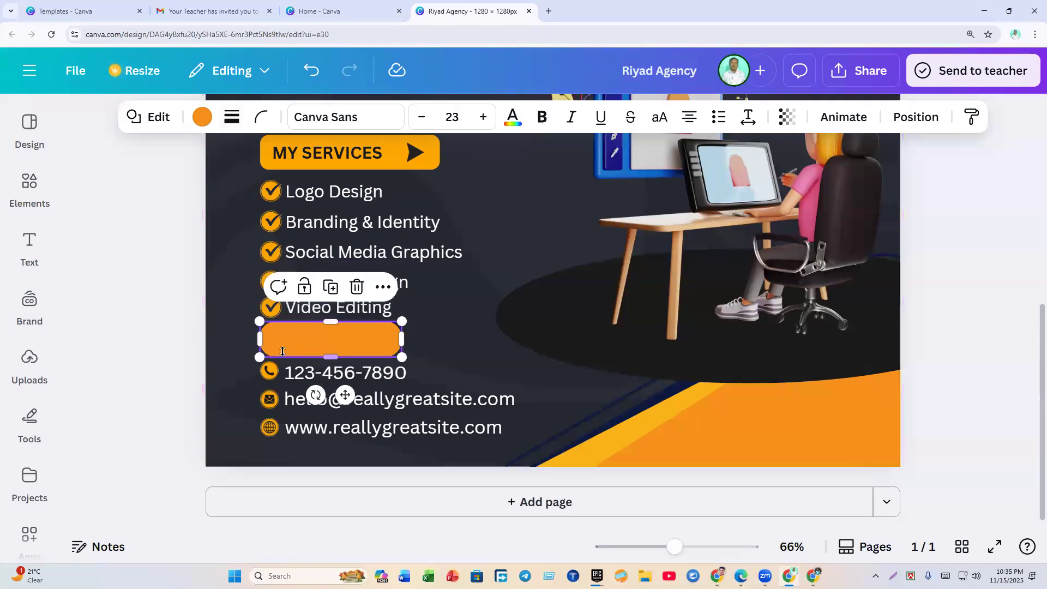
left_click(174, 366)
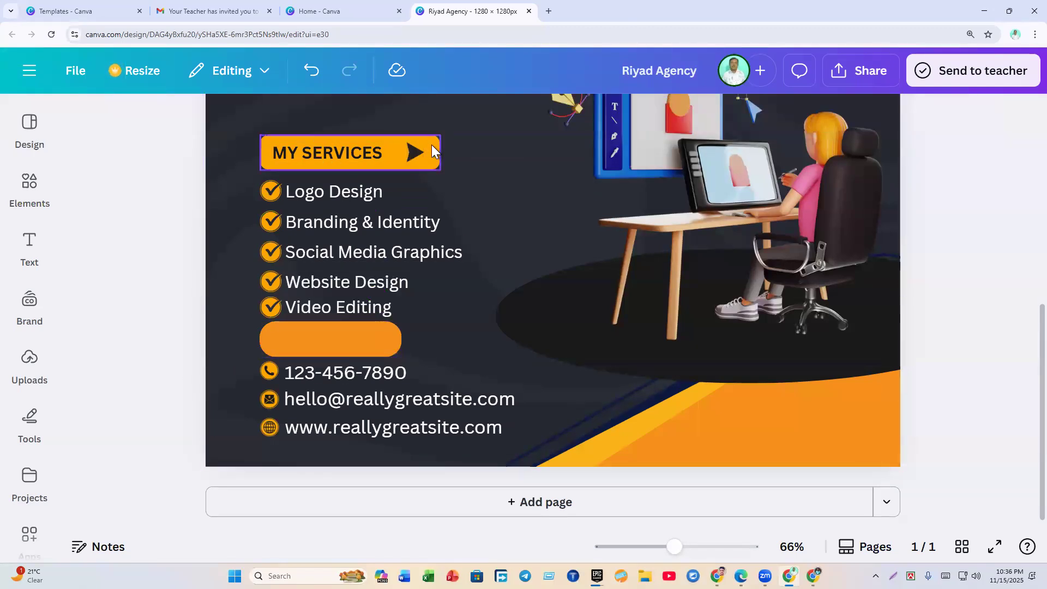
left_click(342, 339)
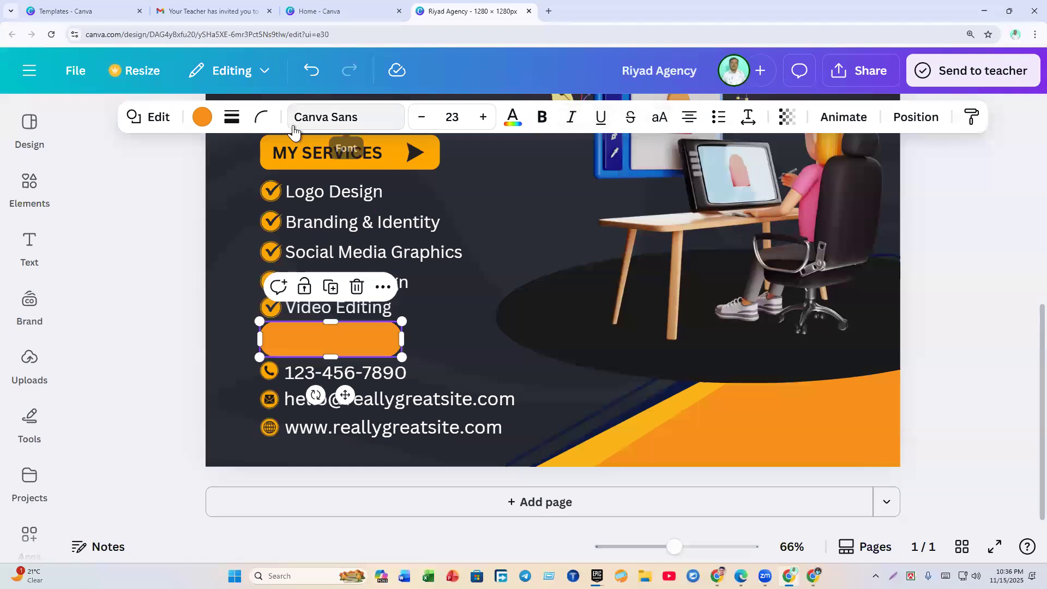
Step: Set the orange button bar's corner rounding to 15
left_click(261, 123)
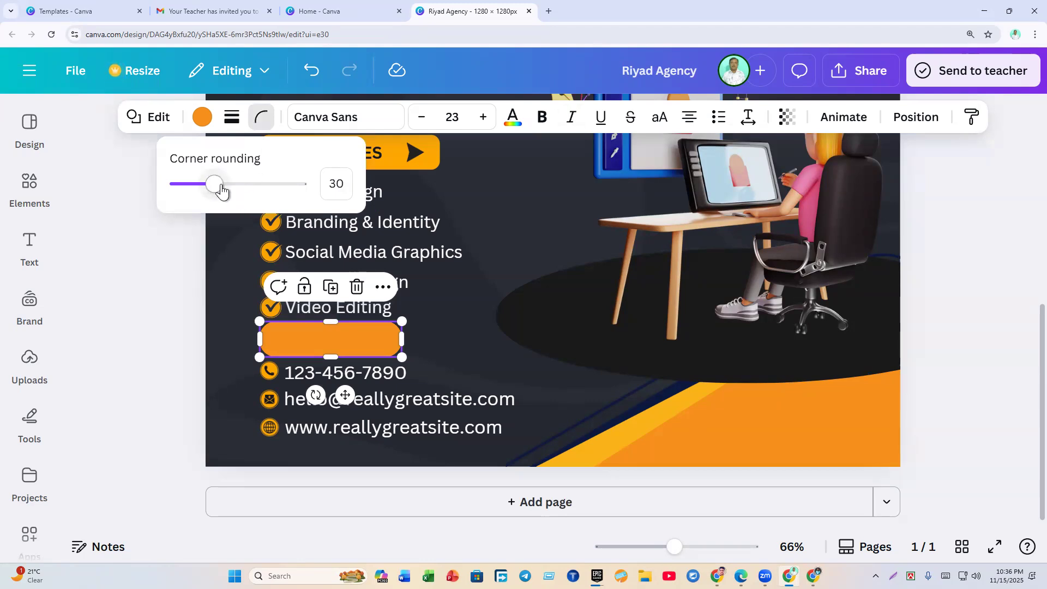
left_click_drag(217, 188, 168, 208)
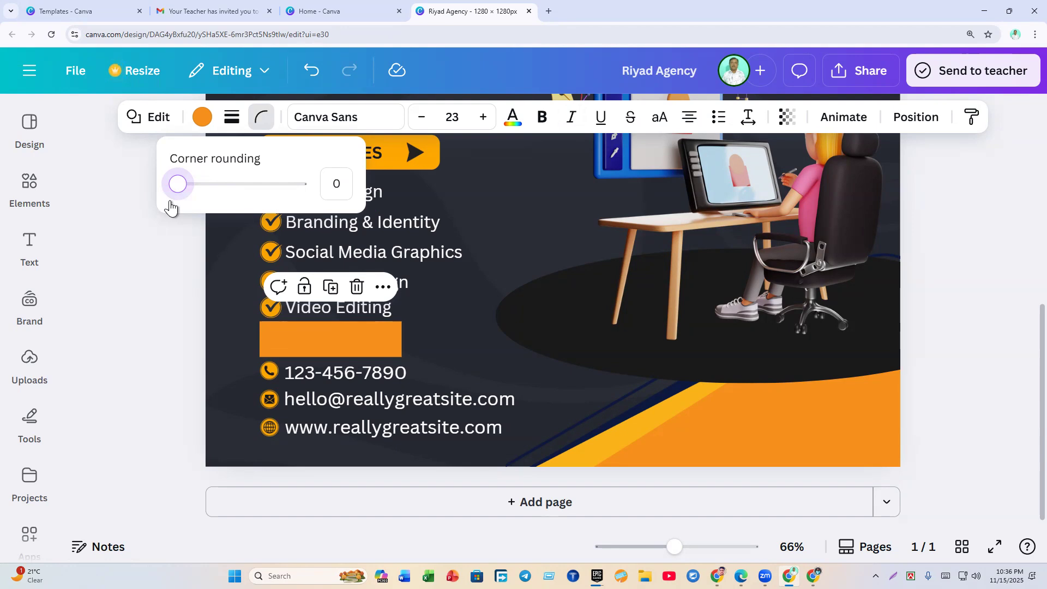
left_click_drag(173, 207, 194, 208)
left_click(182, 267)
left_click(188, 263)
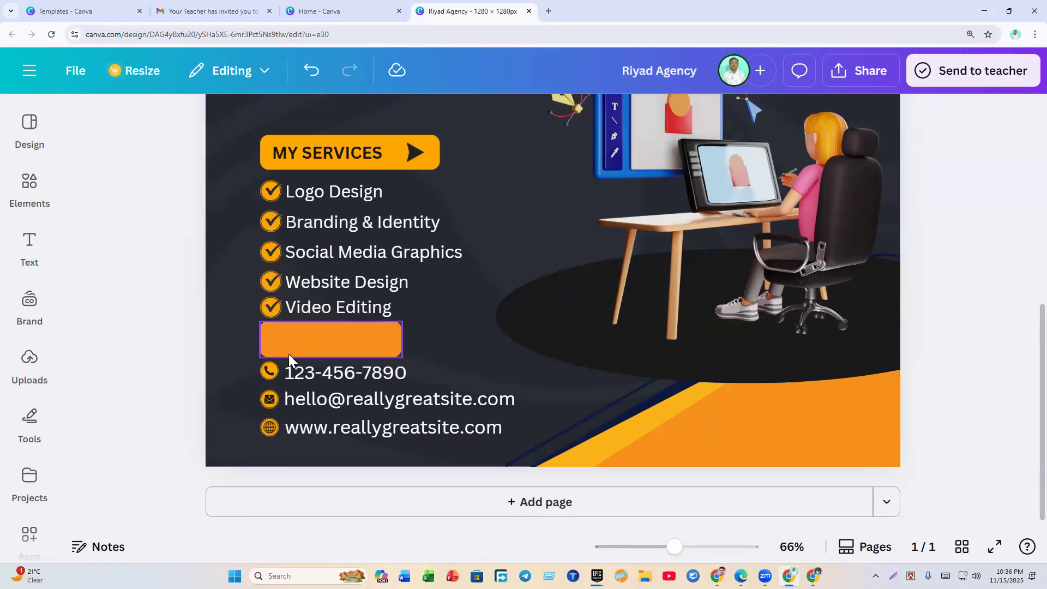
Step: Bring up the Text styles panel in the sidebar
left_click(37, 150)
left_click(28, 195)
left_click(30, 263)
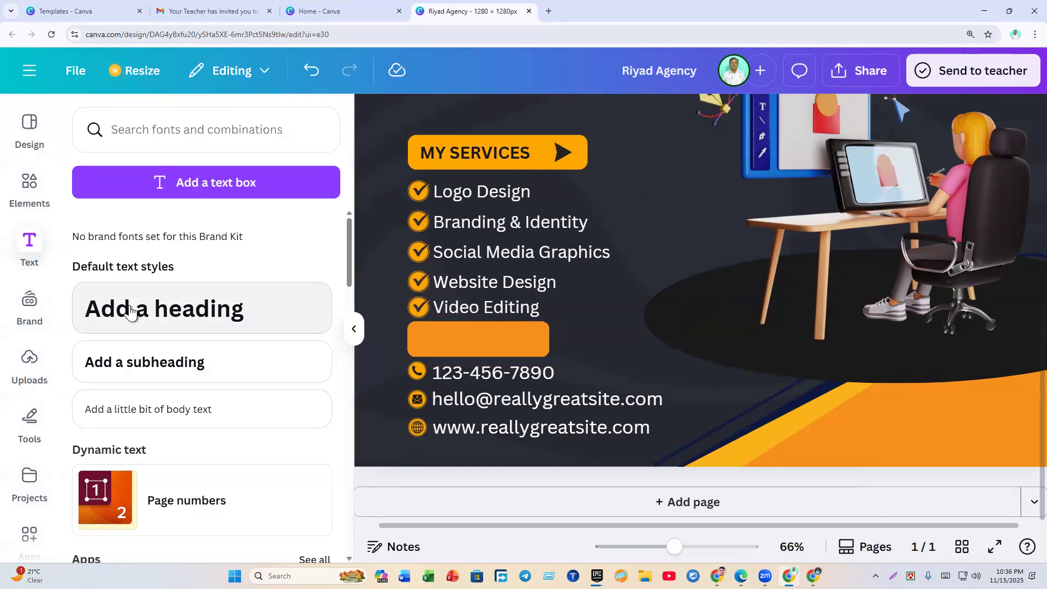
Step: Add an 'Add a heading' text box to the design and select it
left_click(130, 312)
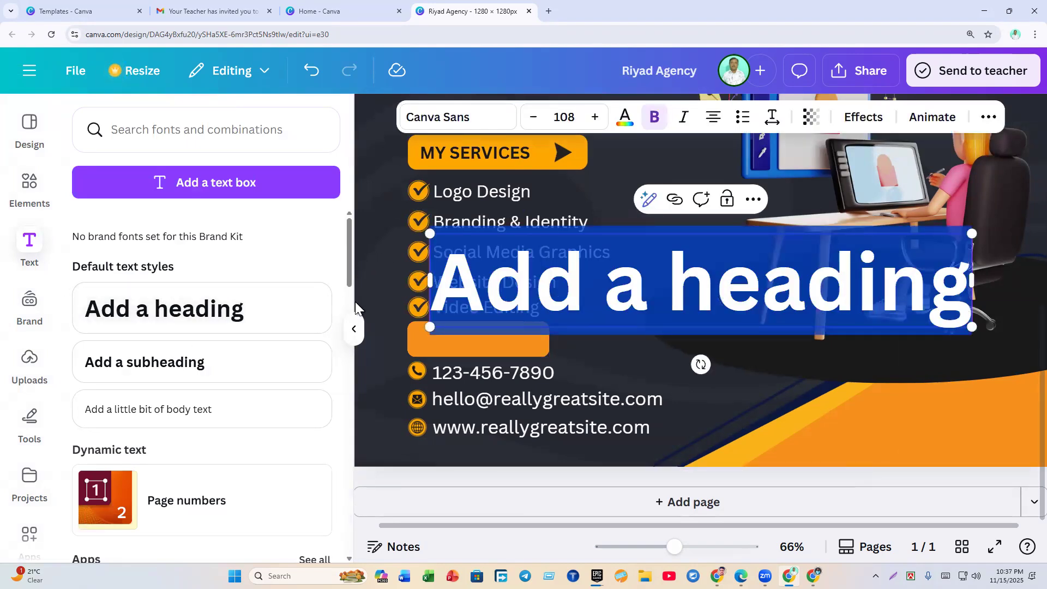
left_click(354, 329)
left_click(895, 283)
left_click(1015, 291)
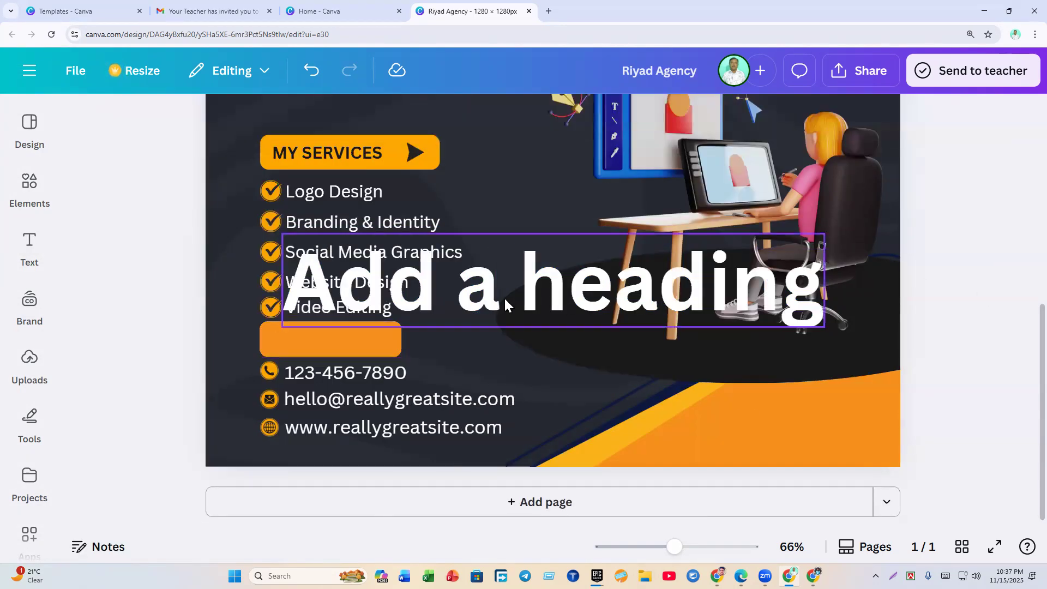
left_click(505, 301)
left_click(142, 348)
left_click(420, 290)
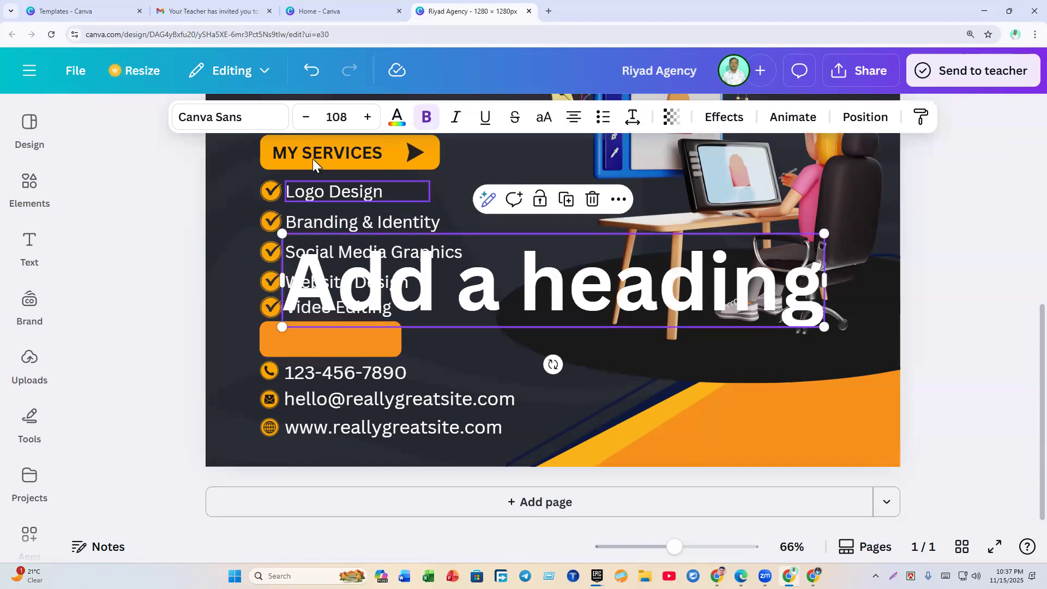
Step: Reduce the heading's font size
left_click(306, 121)
left_click(306, 121)
left_click(307, 122)
left_click(307, 121)
left_click(306, 121)
left_click(306, 121)
left_click(307, 121)
left_click(306, 121)
left_click(153, 289)
left_click(302, 243)
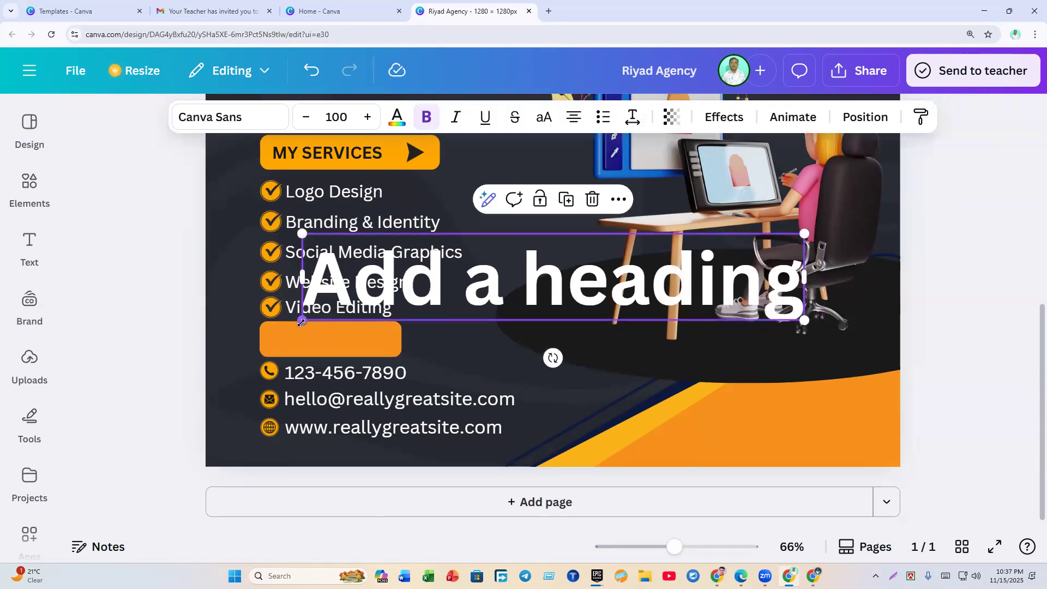
Step: Shrink the heading to size 30.1 and place it on the orange bar
left_click_drag(306, 237, 602, 285)
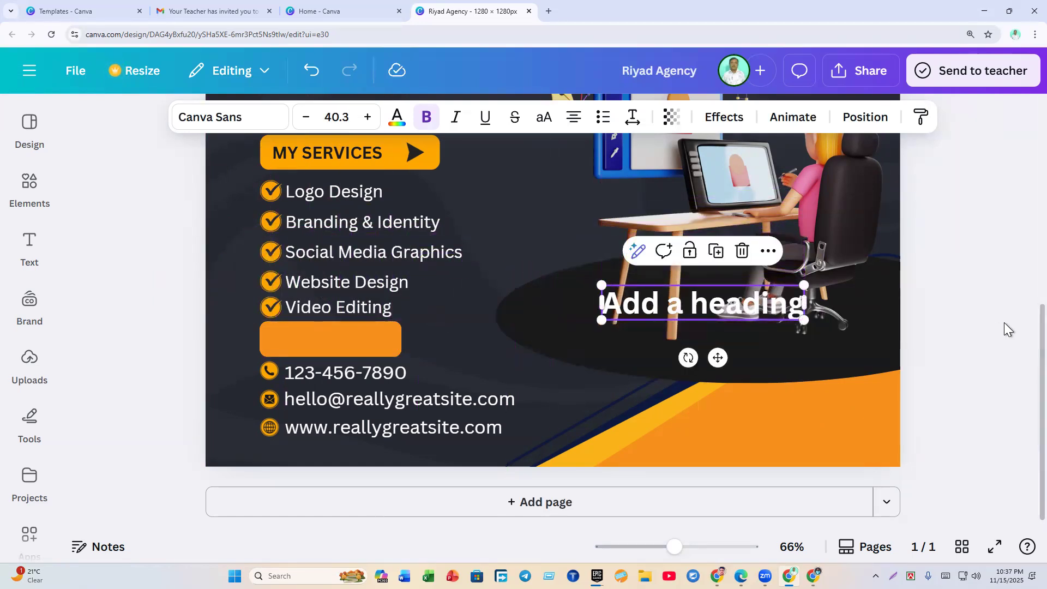
left_click_drag(721, 309, 373, 341)
left_click_drag(259, 322, 311, 342)
left_click(157, 351)
Step: Change the heading text to 'Contact US'
double_click(311, 342)
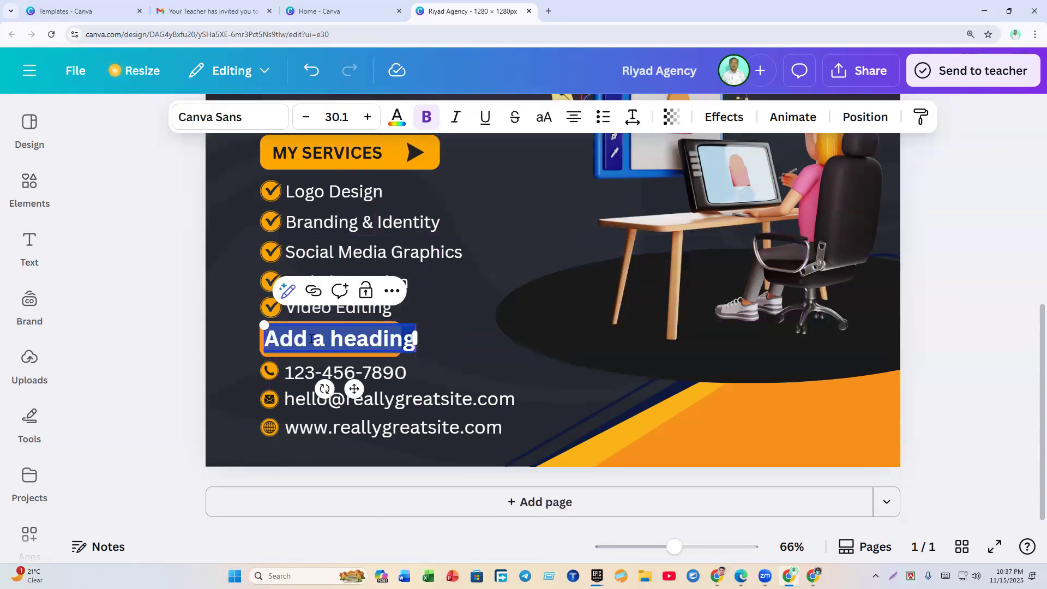
type("Conta")
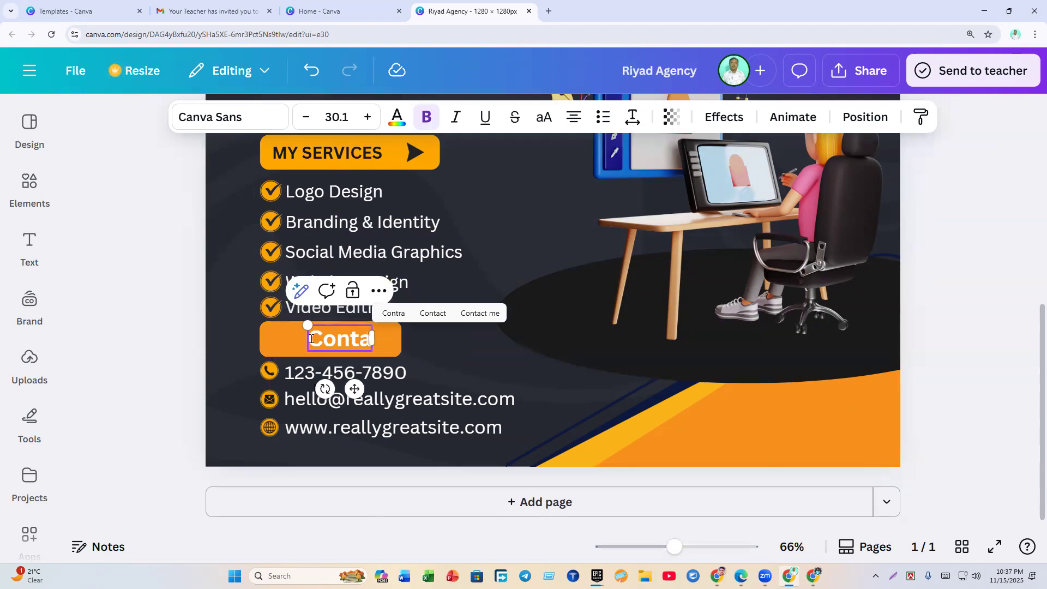
type("cy")
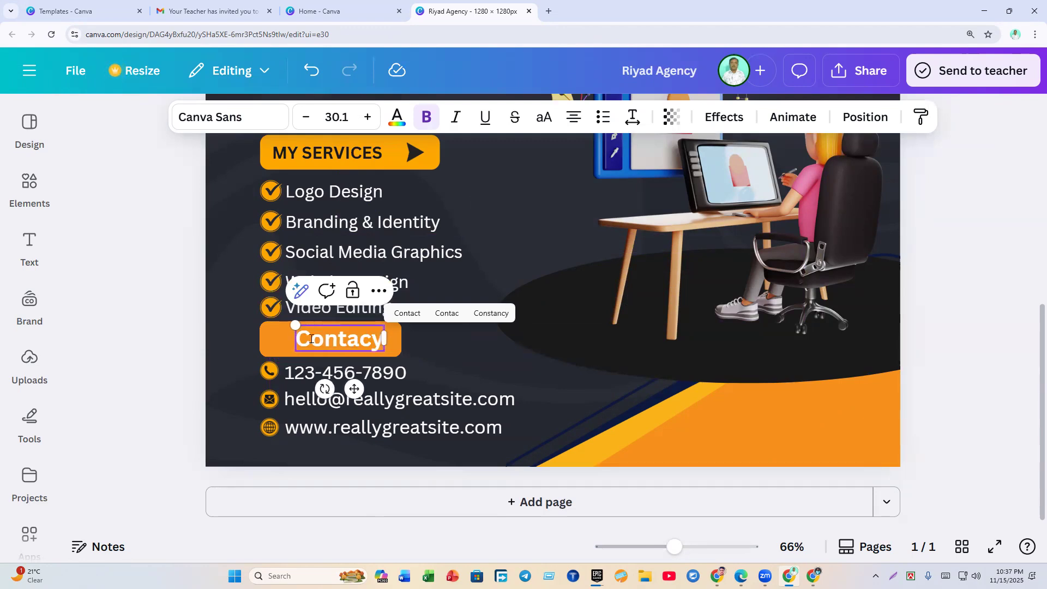
key("BackSpace")
type("t ")
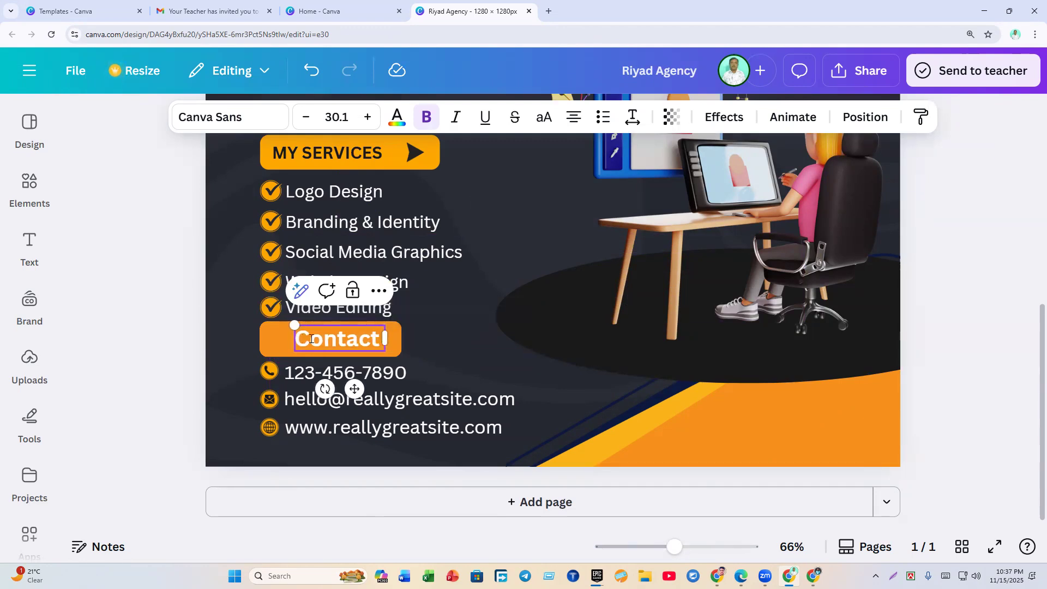
type("Us")
key("BackSpace")
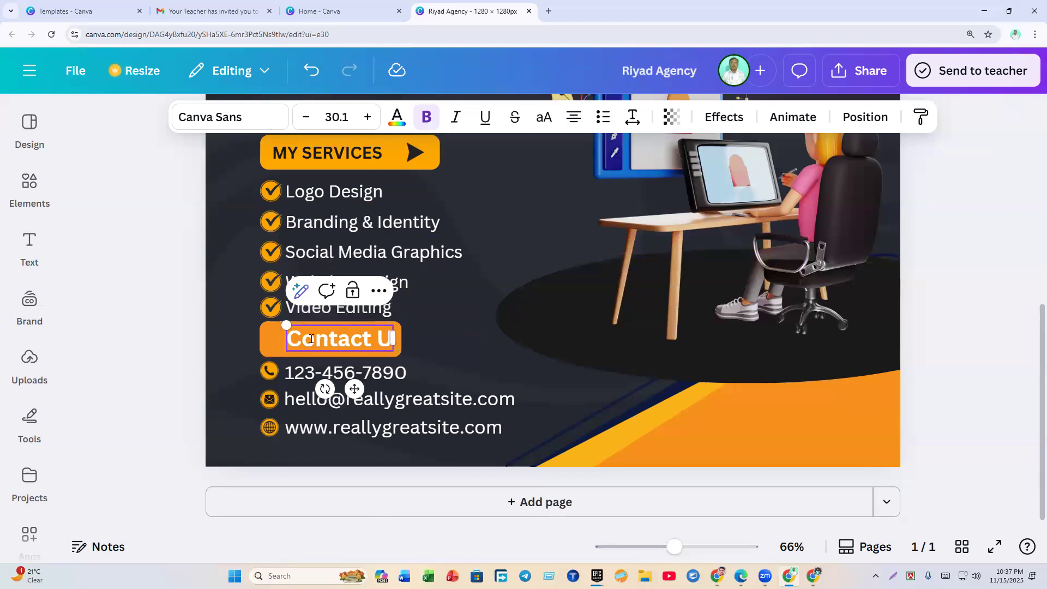
type("S")
left_click(973, 320)
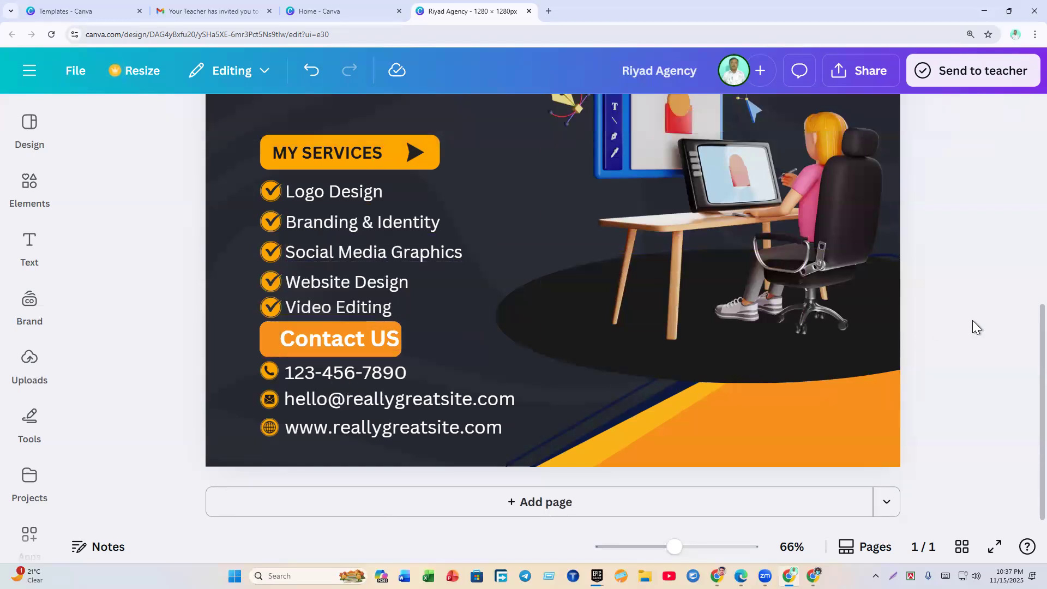
Step: Nudge the Contact US text slightly left on the bar
left_click(326, 338)
mouse_move(325, 338)
left_mouse_down()
mouse_move(304, 339)
mouse_move(315, 339)
left_mouse_up()
left_click(158, 365)
left_click(296, 350)
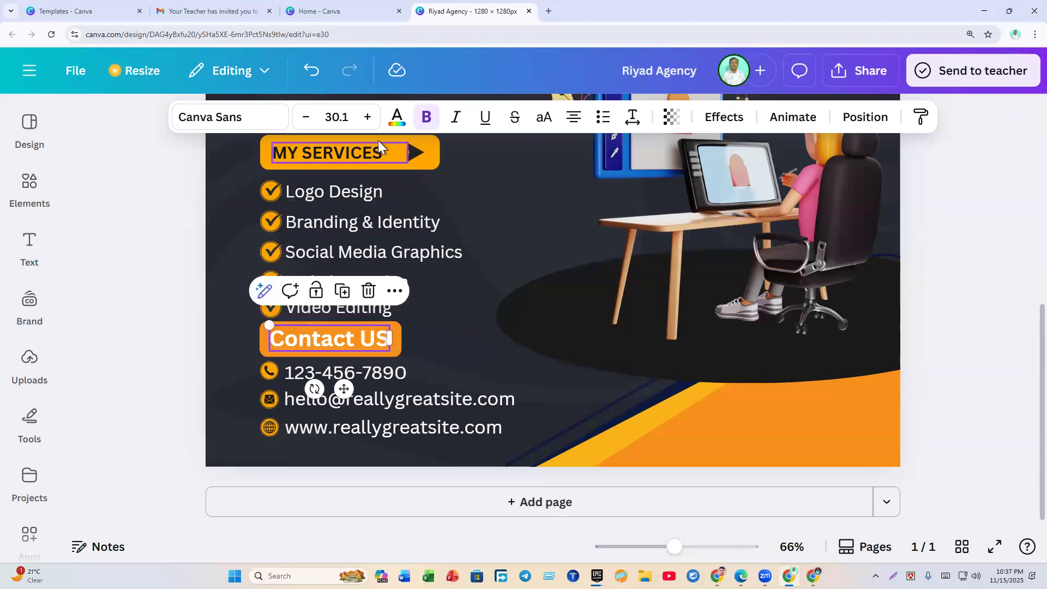
Step: Make the Contact US text black
left_click(397, 118)
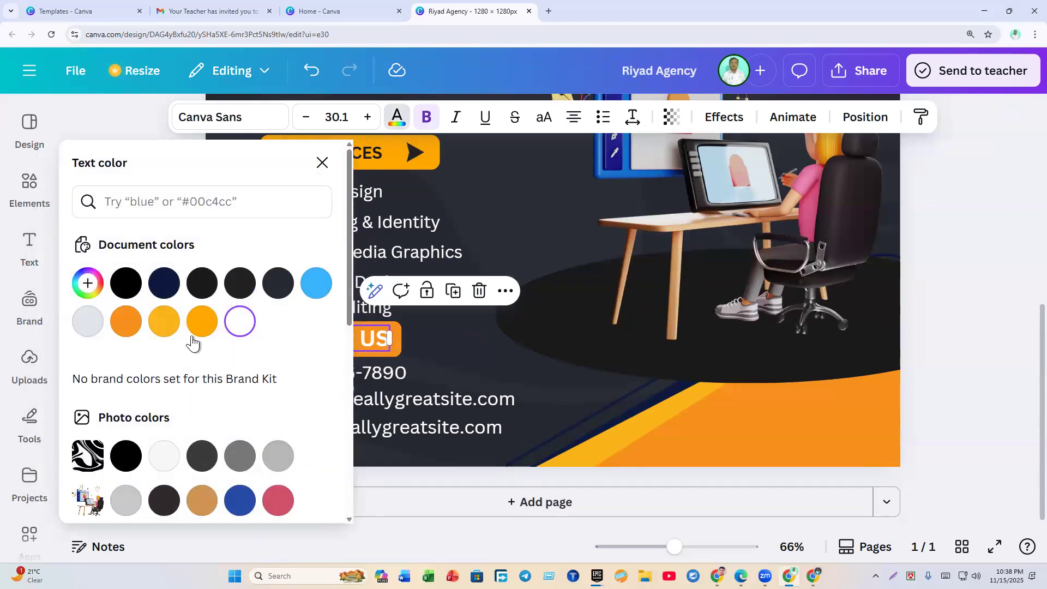
left_click(119, 295)
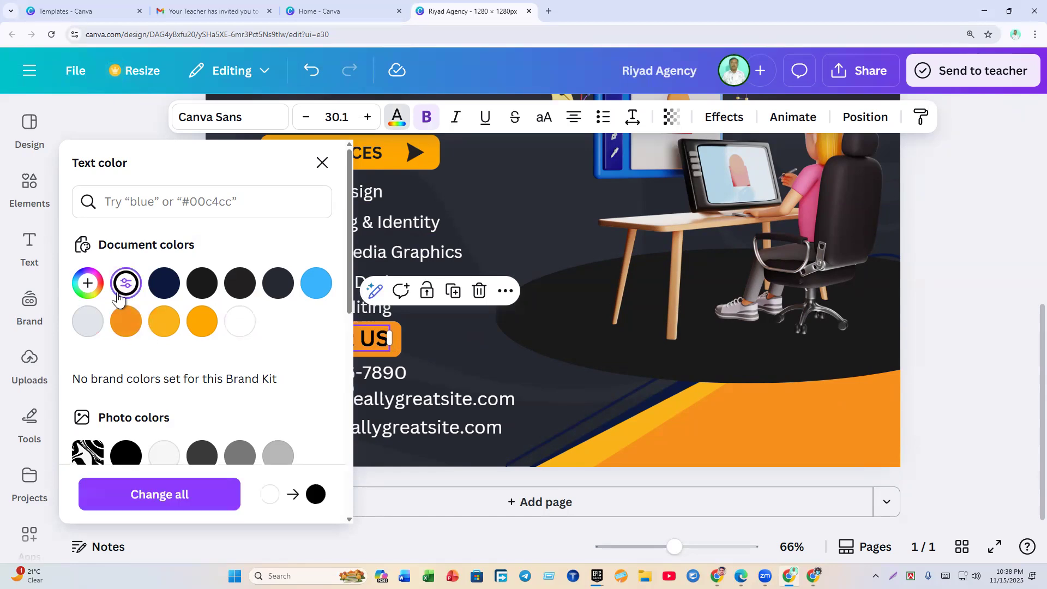
left_click(973, 401)
Step: Enlarge Contact US to size 32.1, widen it to one line, and shift it left
left_click(316, 350)
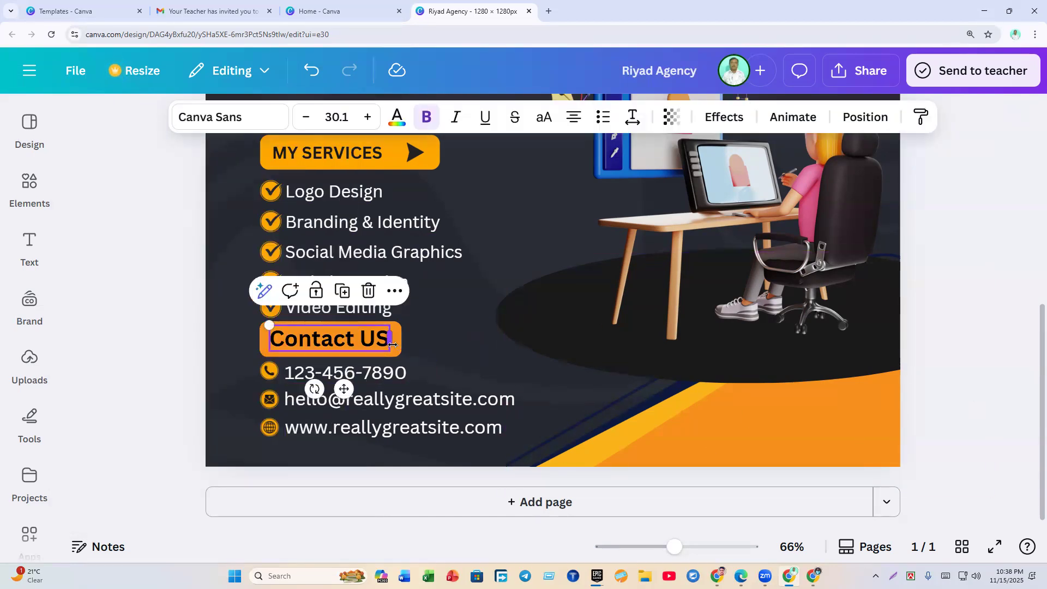
left_click_drag(393, 345, 398, 343)
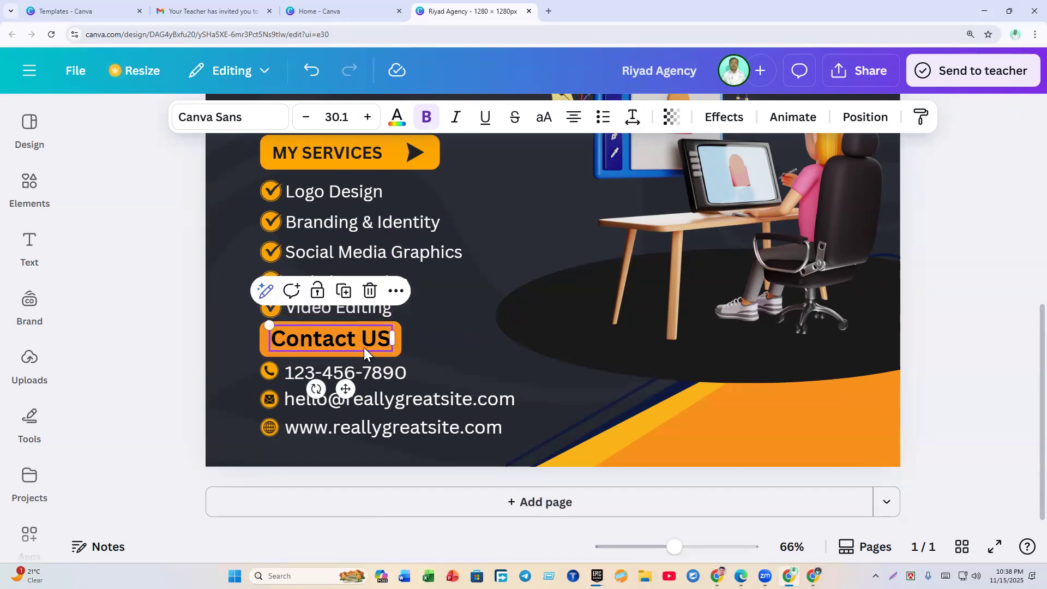
left_click(367, 117)
left_click(367, 118)
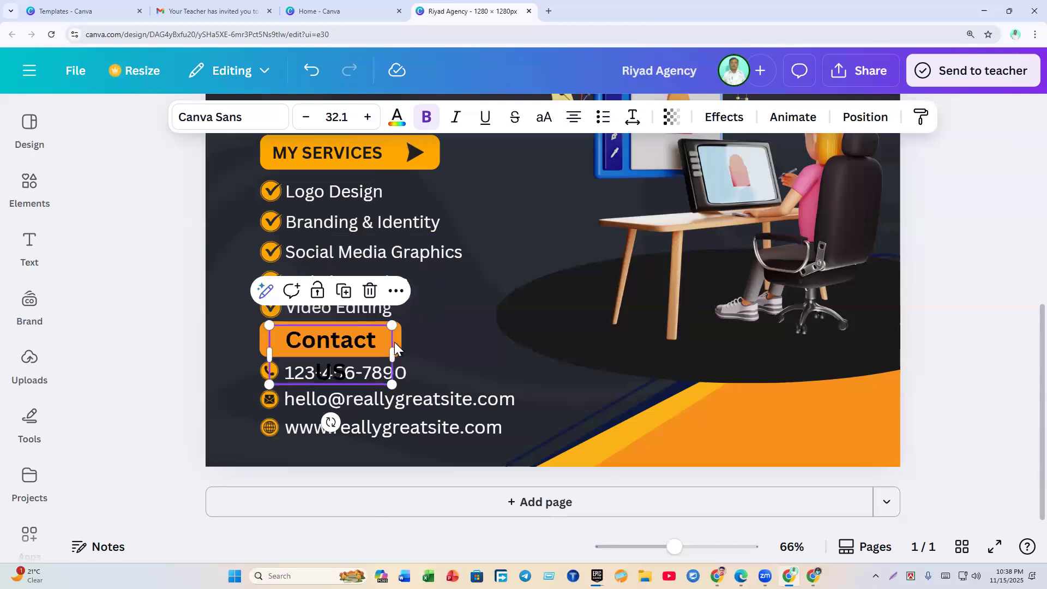
left_click_drag(398, 359, 405, 354)
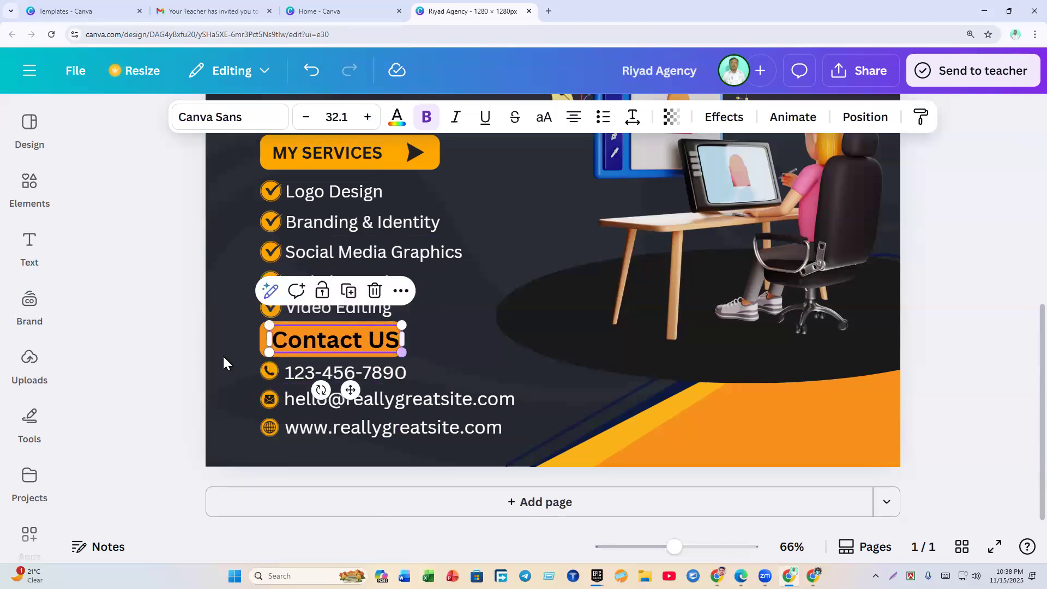
left_click(168, 356)
left_click_drag(328, 342, 316, 345)
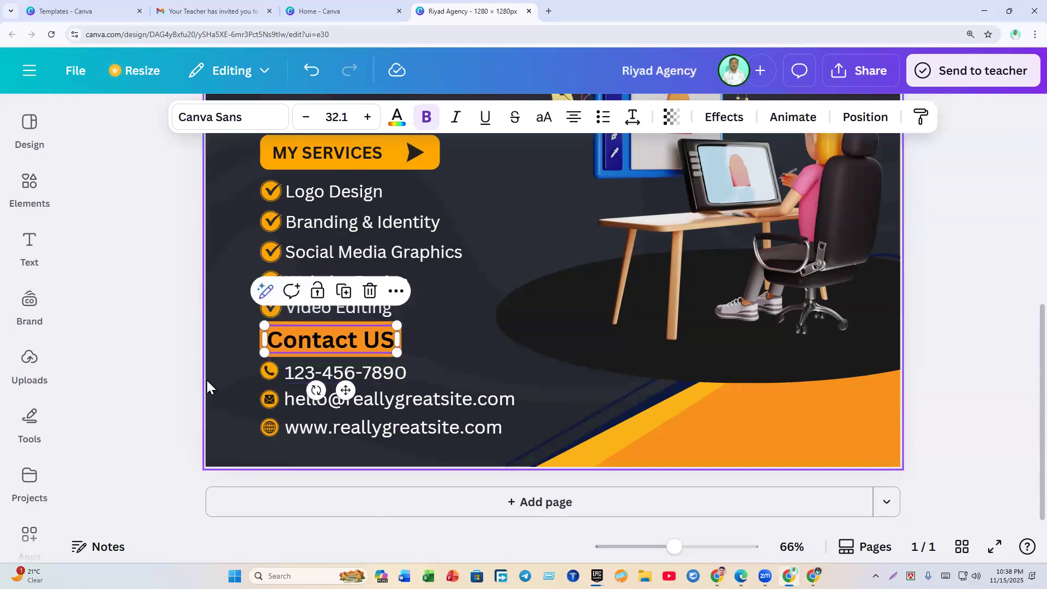
left_click(206, 379)
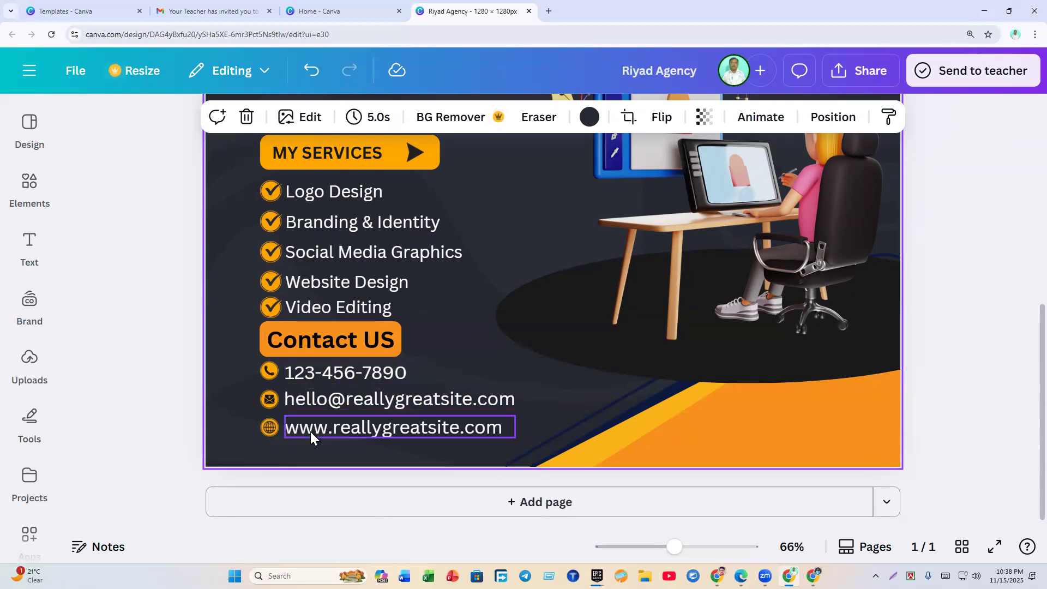
double_click(362, 371)
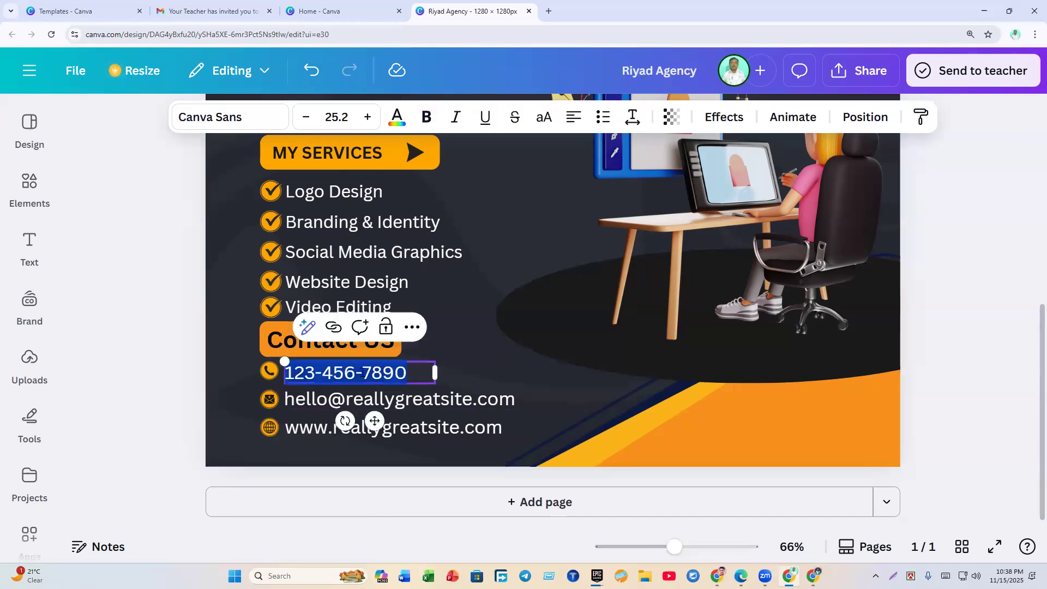
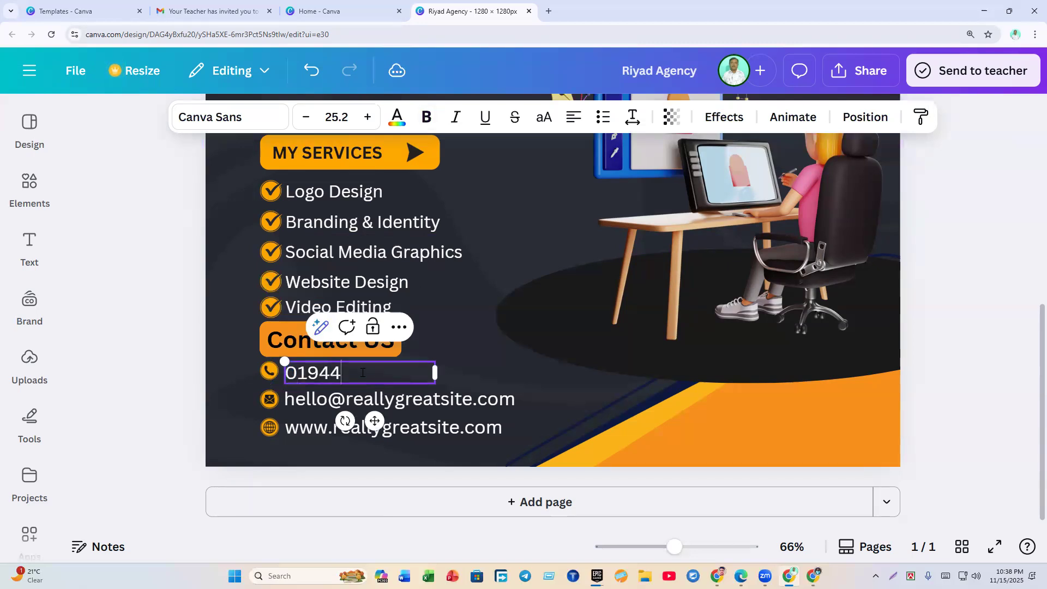
left_click(161, 397)
Step: Select the email line and then the website text box
left_click(359, 411)
left_click(359, 410)
left_click(357, 409)
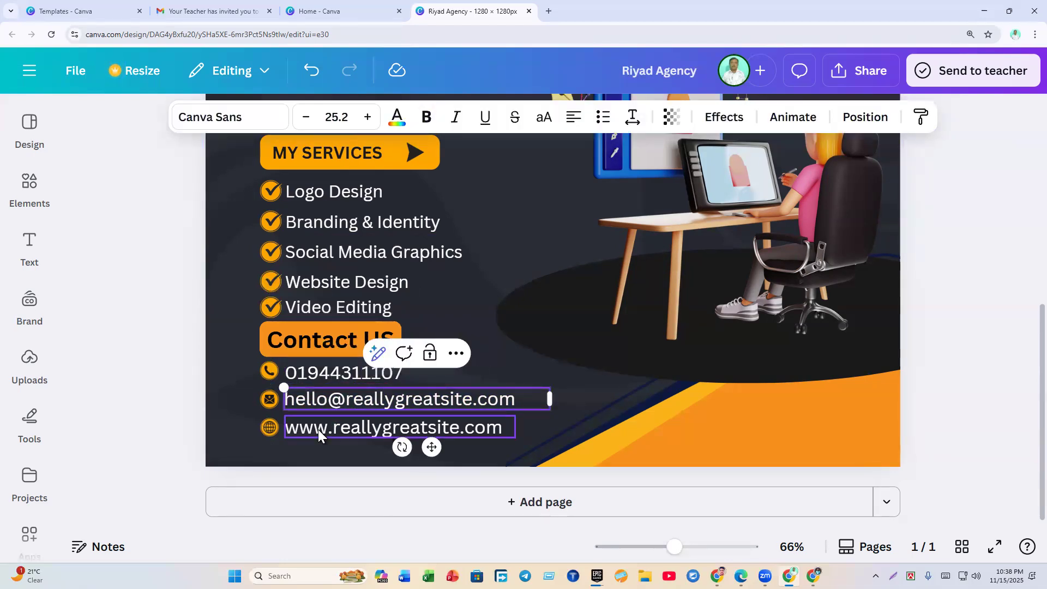
left_click(332, 427)
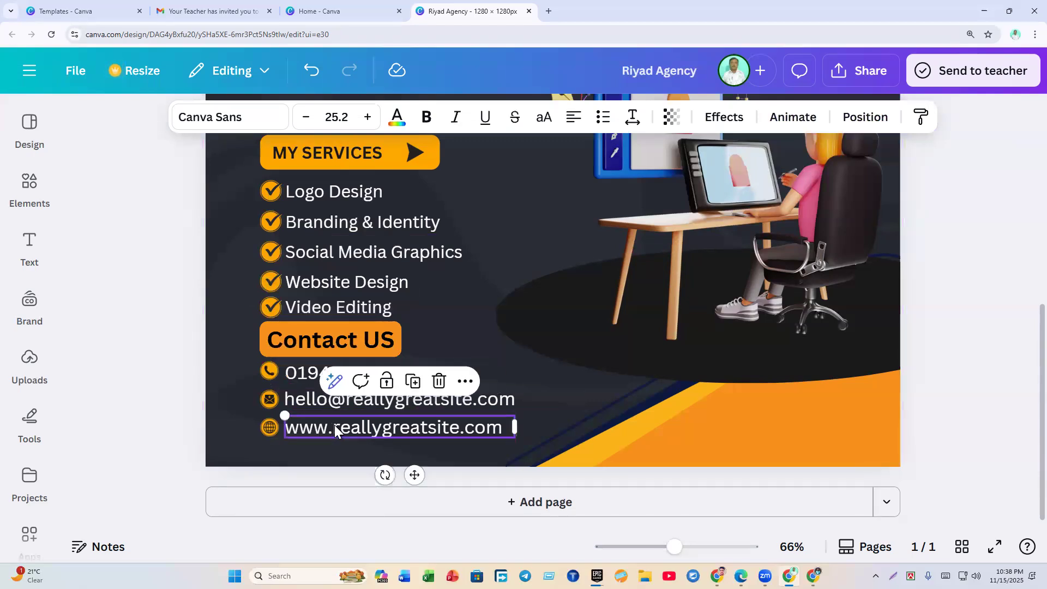
Step: Type the owner's email address and widen the box so it fits one line
double_click(308, 407)
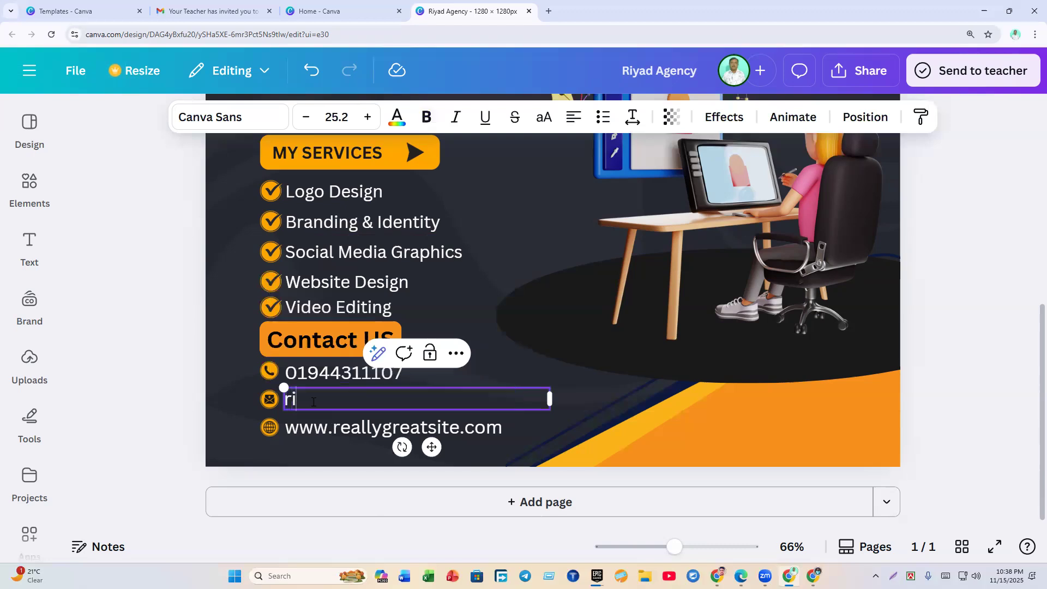
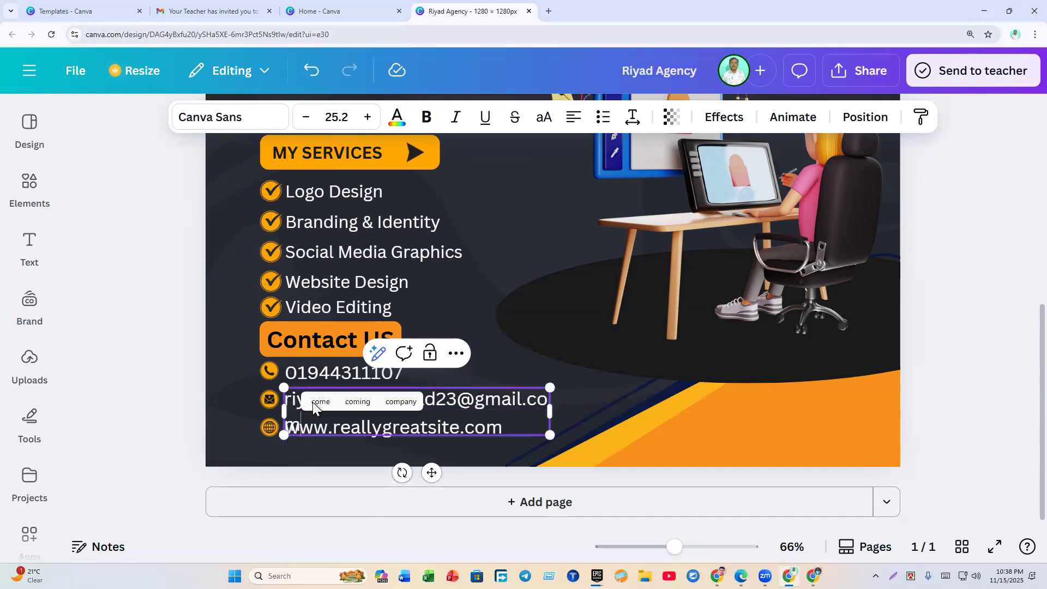
left_click_drag(559, 411, 578, 409)
left_click(174, 430)
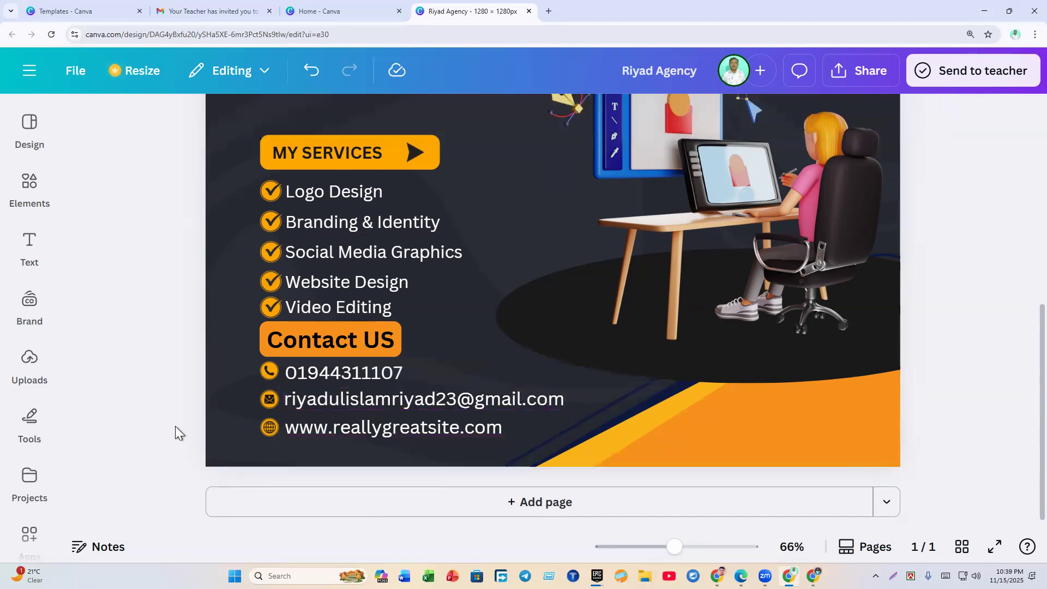
double_click(364, 428)
left_click(339, 431)
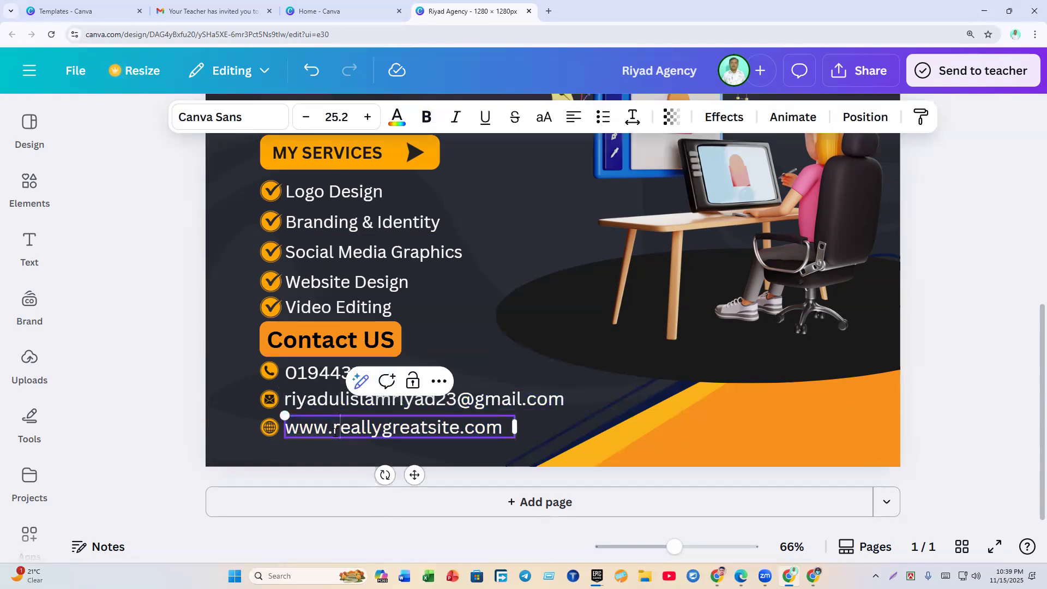
left_click_drag(334, 430, 461, 432)
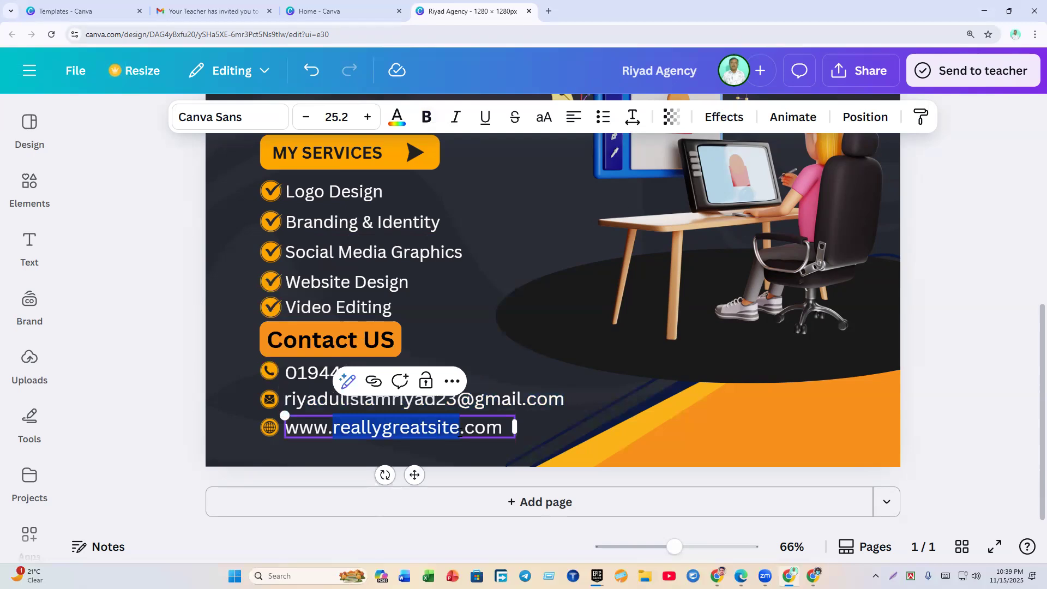
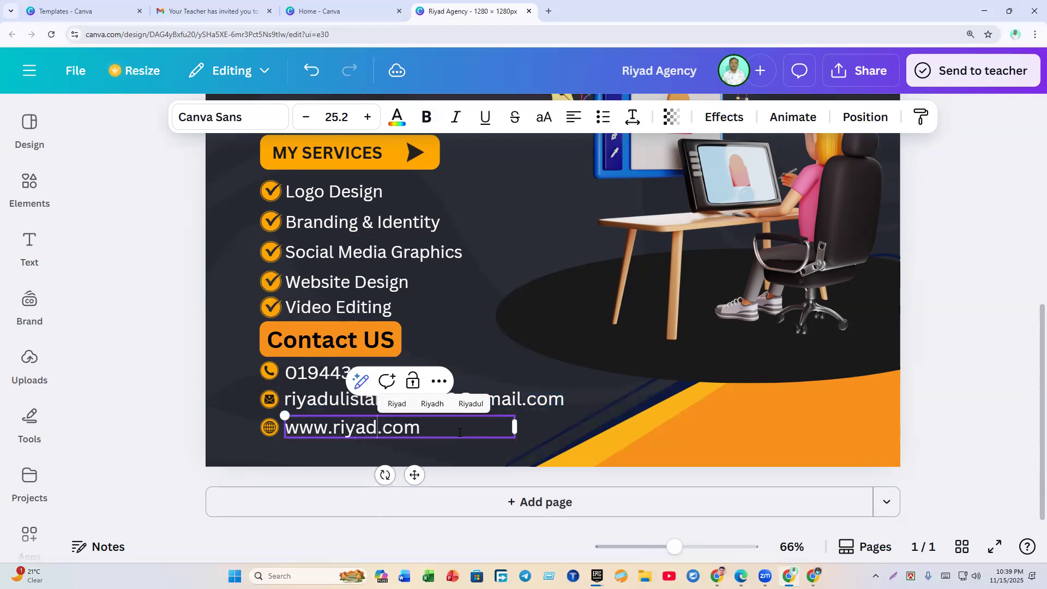
left_click(195, 407)
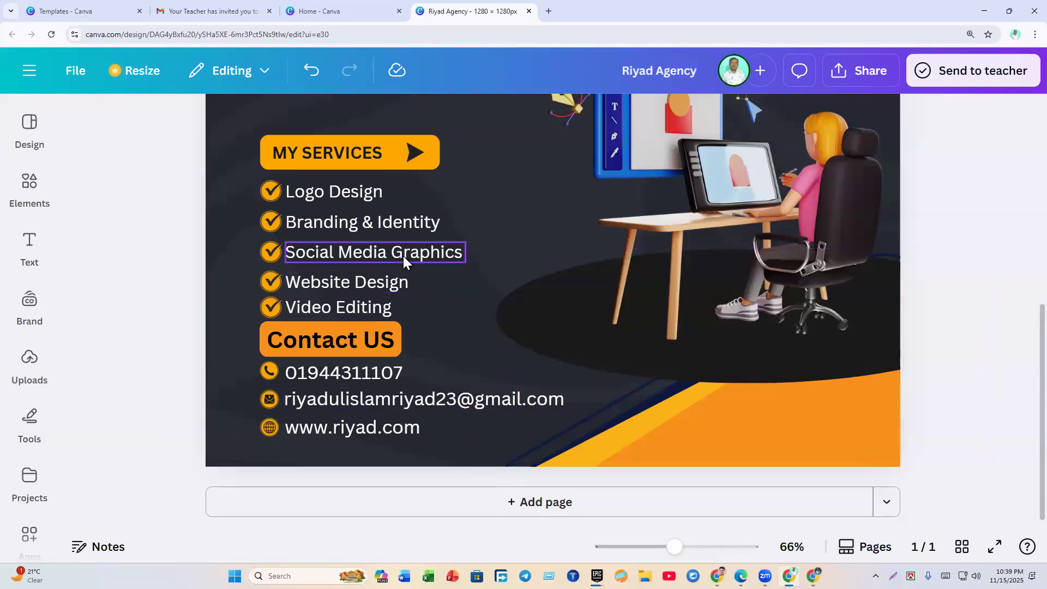
scroll(403, 257, "up", 2)
scroll(404, 254, "down", 4)
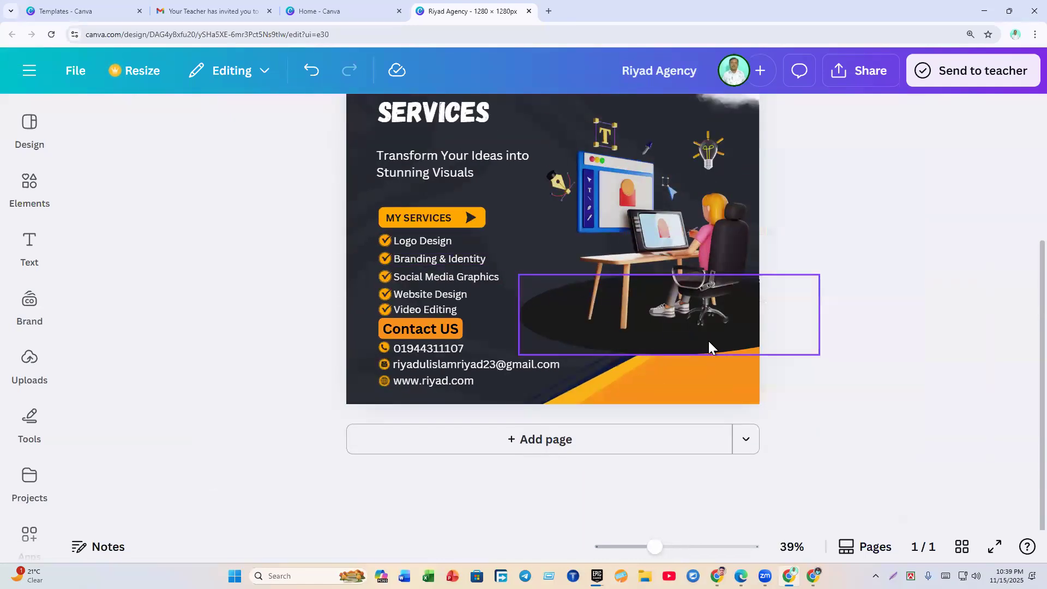
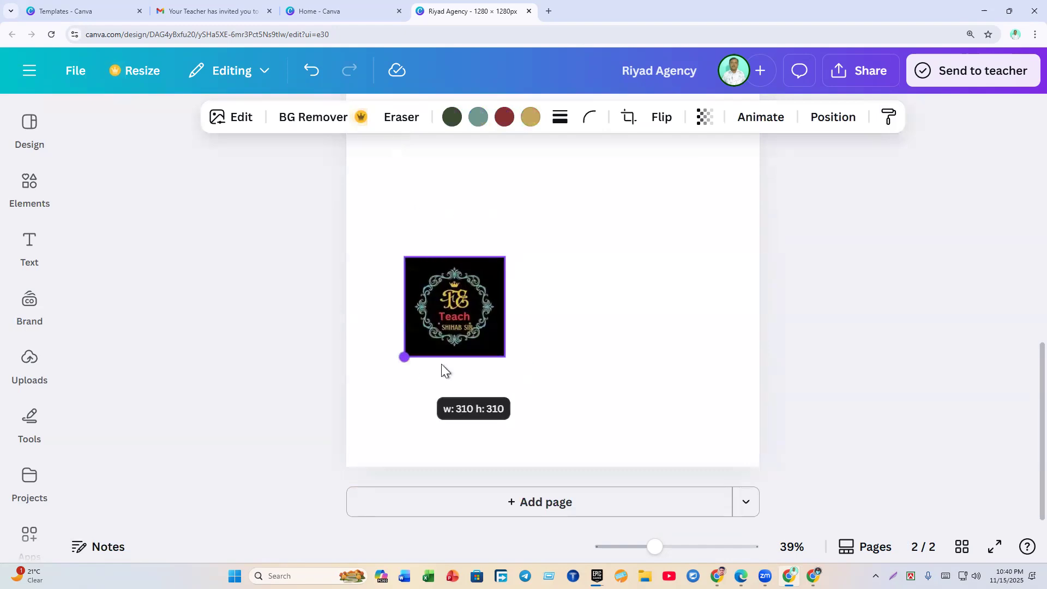
Step: Enlarge the logo to 310×310, move it up-right, and clear the old Shape search in Elements
left_click_drag(476, 307, 603, 257)
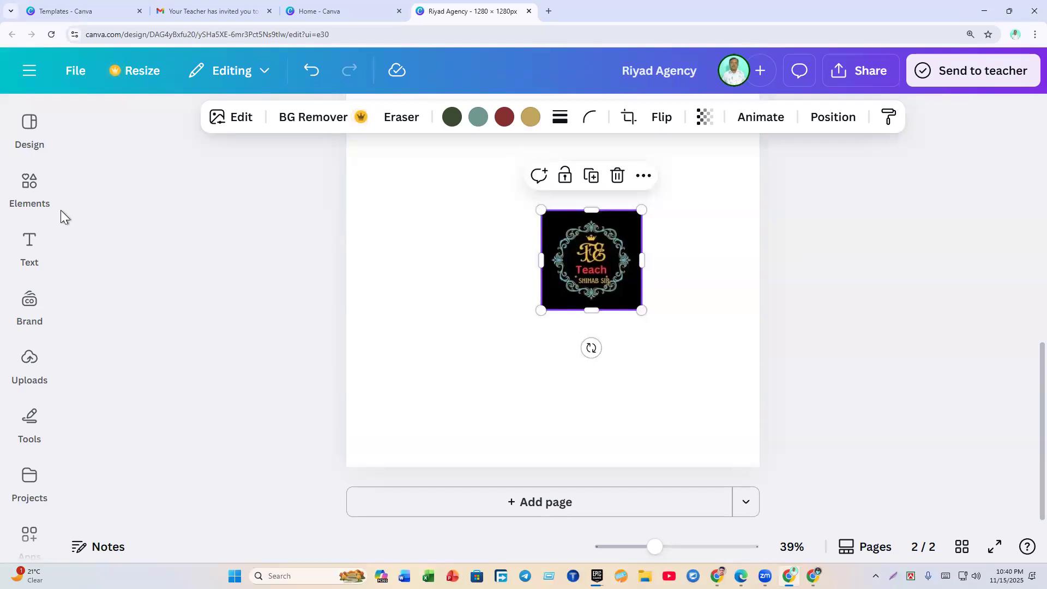
left_click(29, 186)
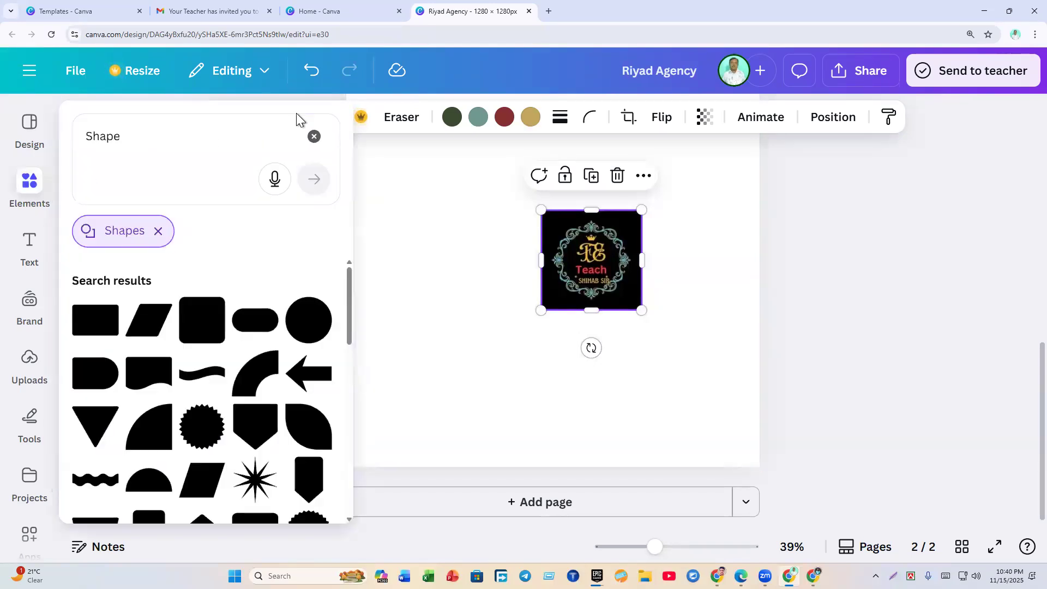
mouse_move(32, 186)
left_click(314, 136)
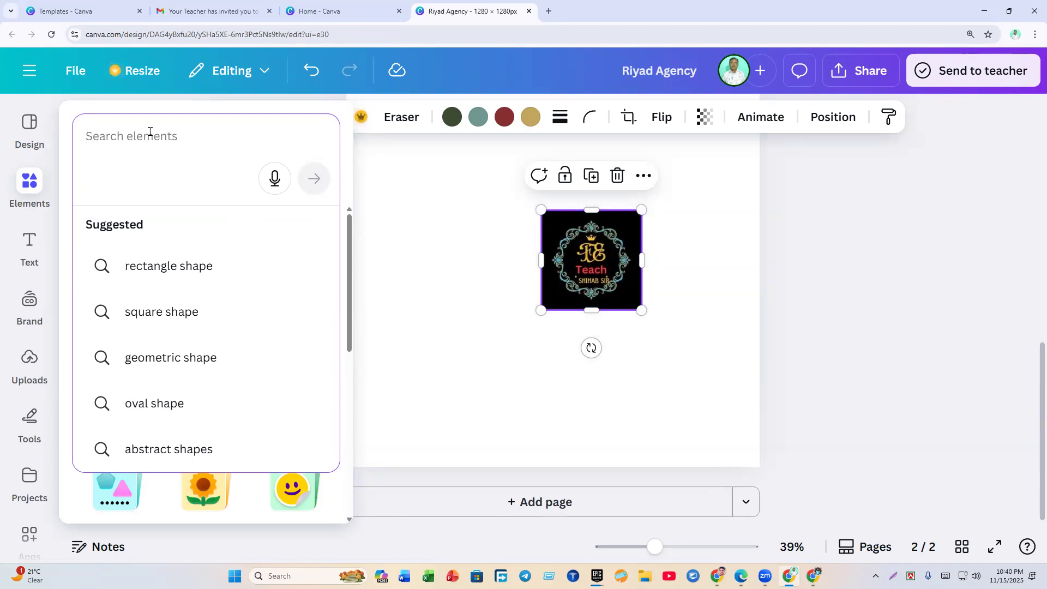
type("f")
key("Escape")
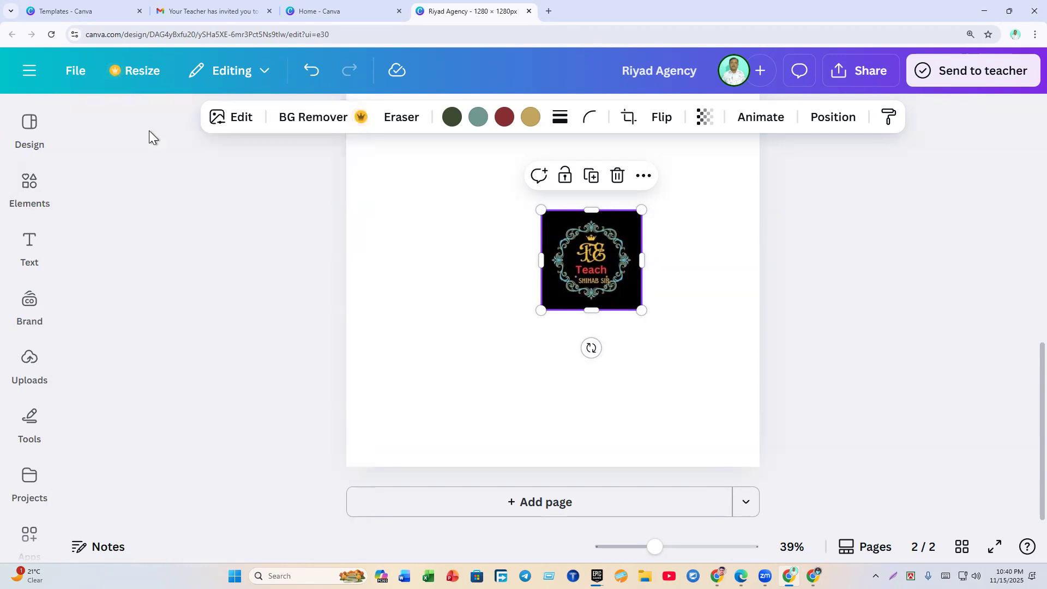
Step: Search Elements for 'frame' and add the circle frame from all Frames
left_click(43, 188)
type("r")
left_click(107, 144)
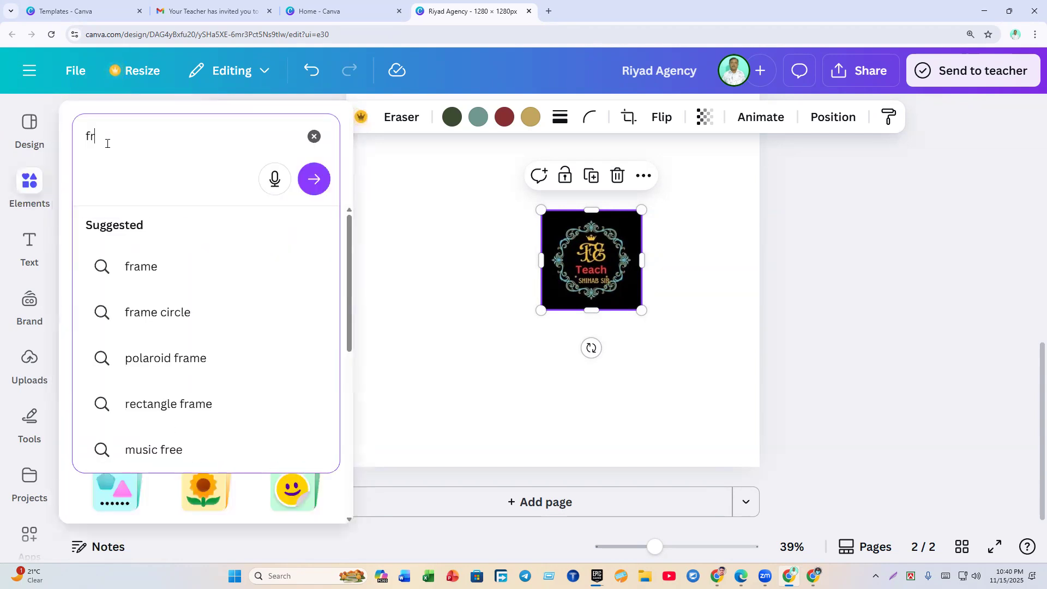
type("ame")
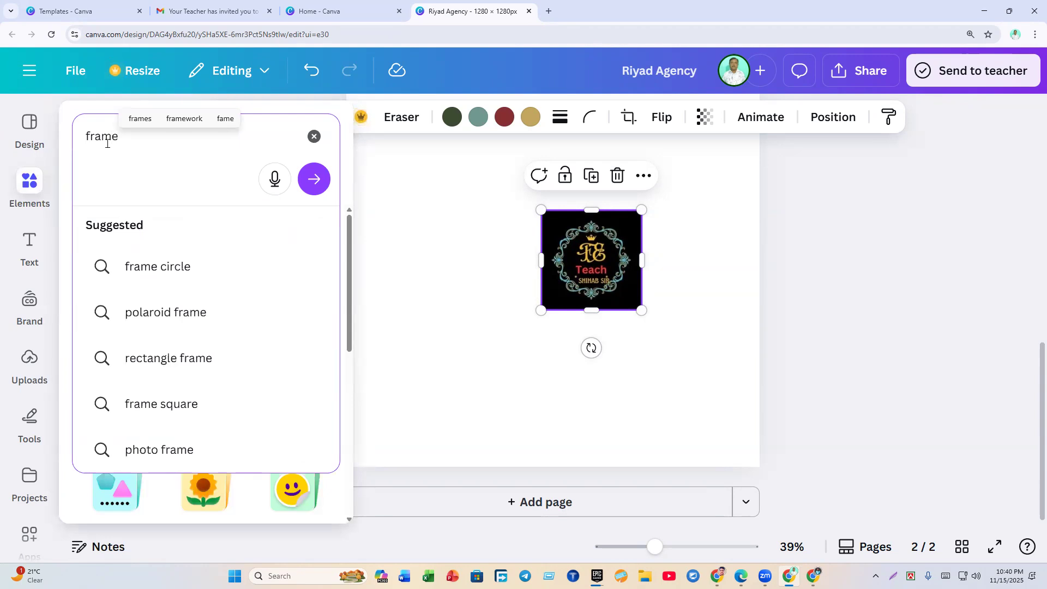
key("Return")
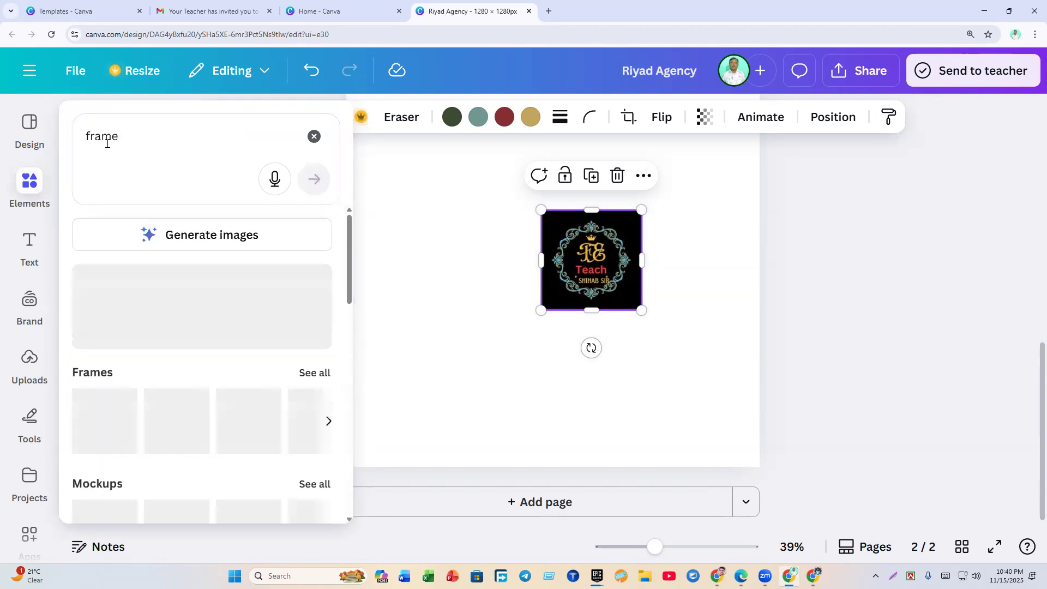
scroll(191, 280, "down", 4)
scroll(240, 322, "up", 5)
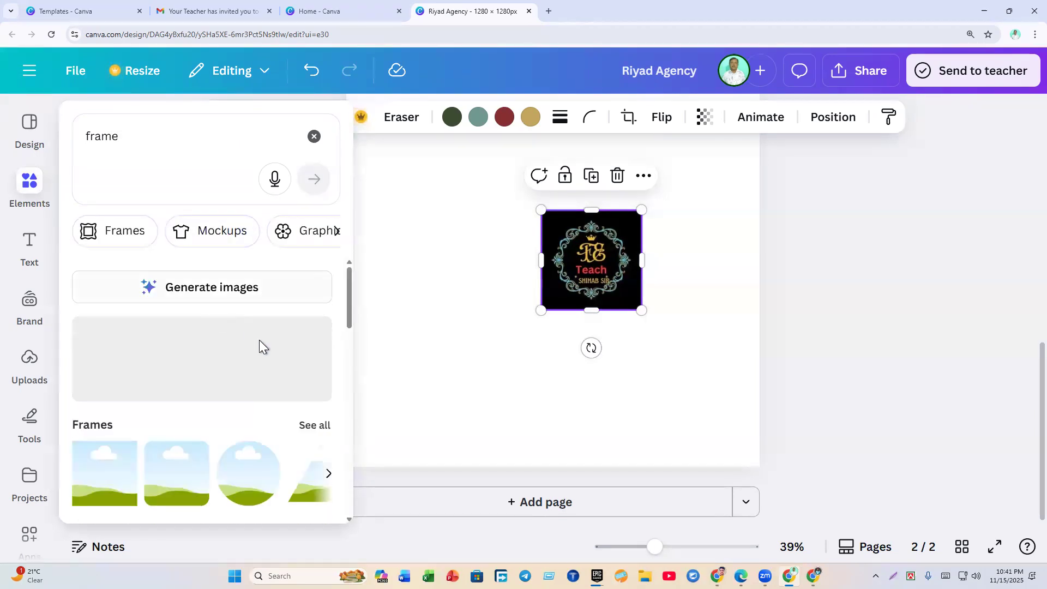
left_click(315, 424)
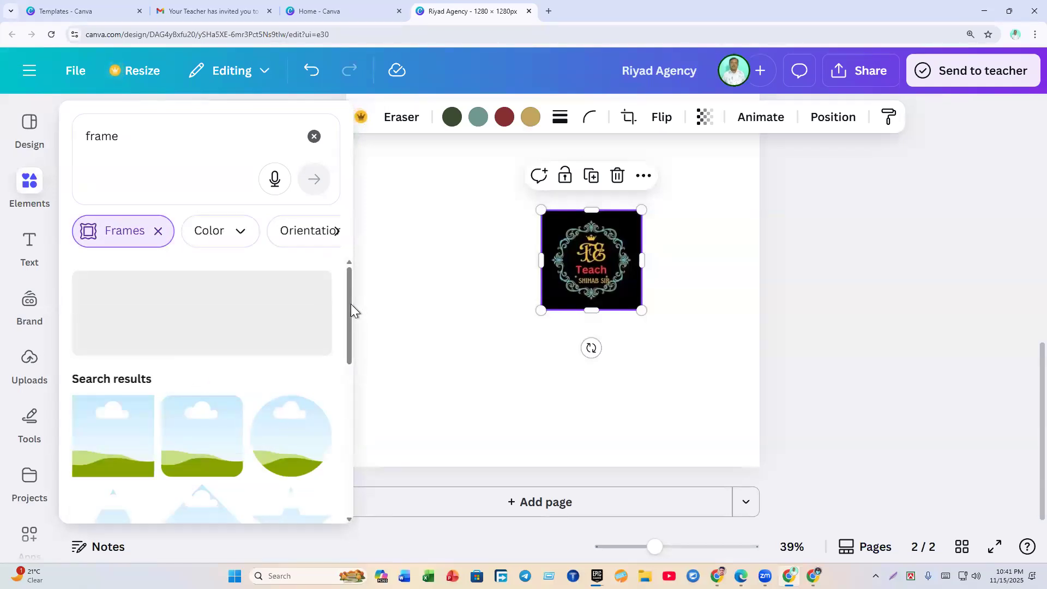
scroll(351, 316, "down", 2)
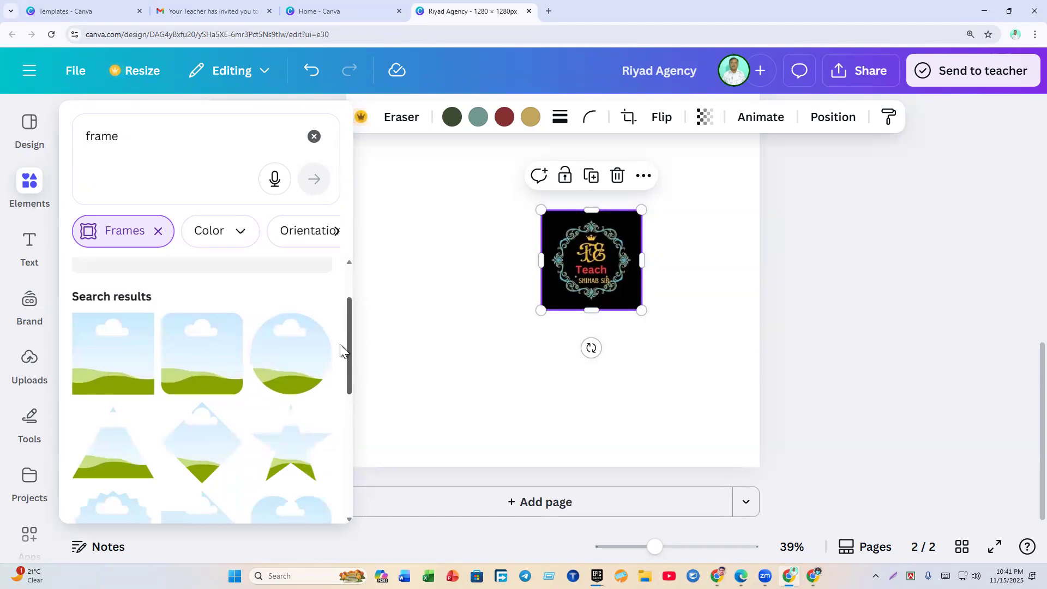
left_click(271, 369)
Step: Shrink the circle frame, place it beside the logo, and drop the logo into it
left_click_drag(502, 339, 382, 393)
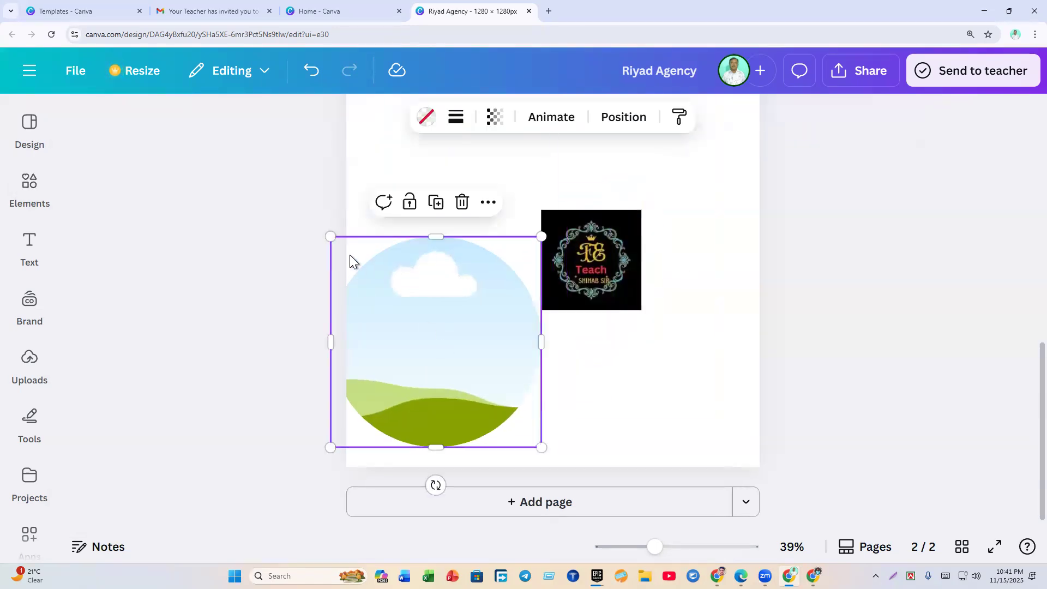
left_click_drag(332, 239, 462, 371)
left_click_drag(493, 410, 426, 250)
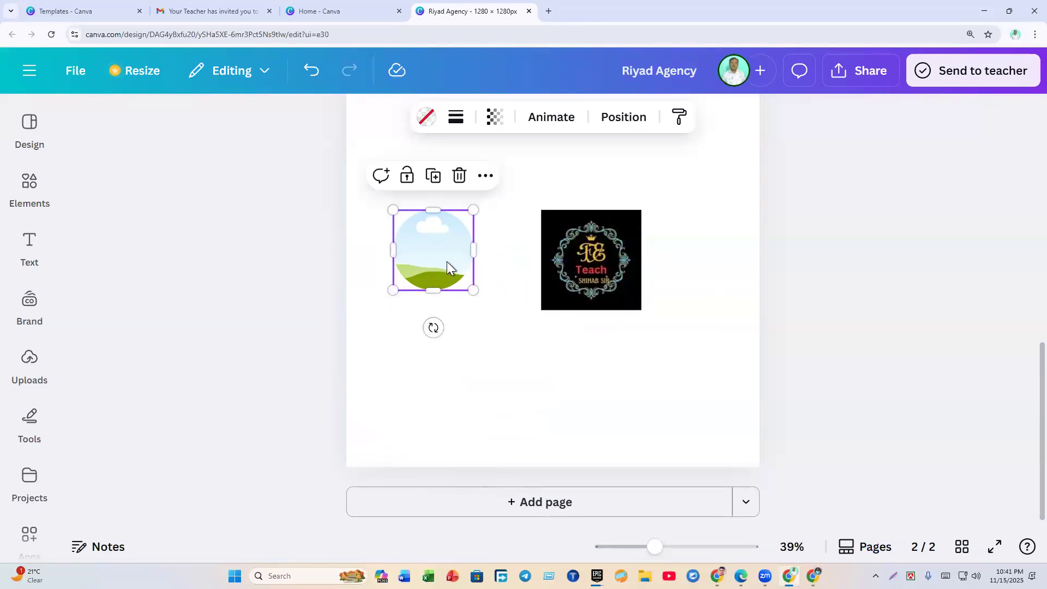
left_click_drag(594, 270, 414, 284)
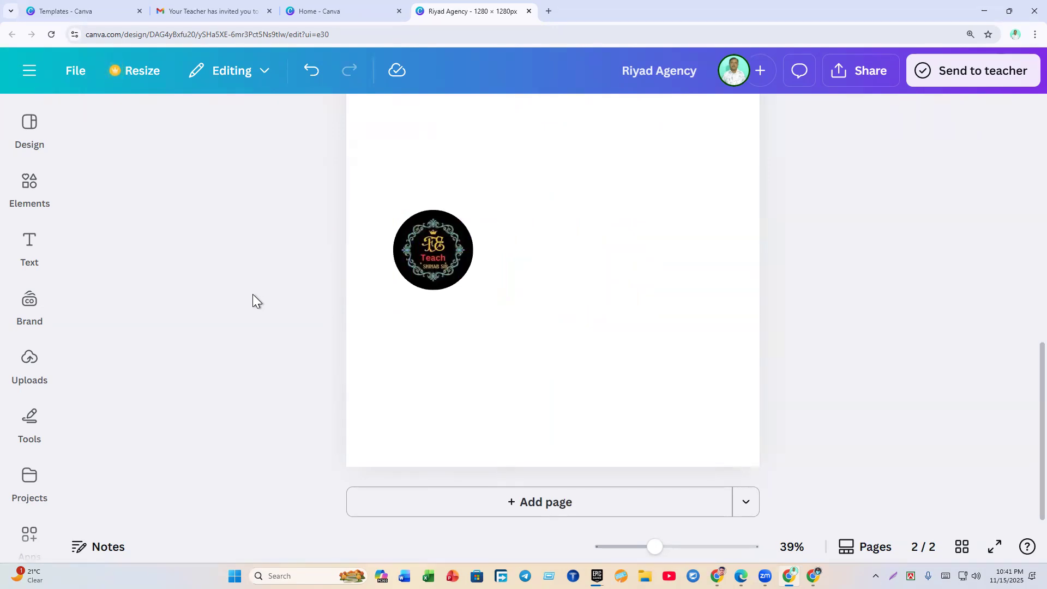
scroll(600, 290, "up", 10)
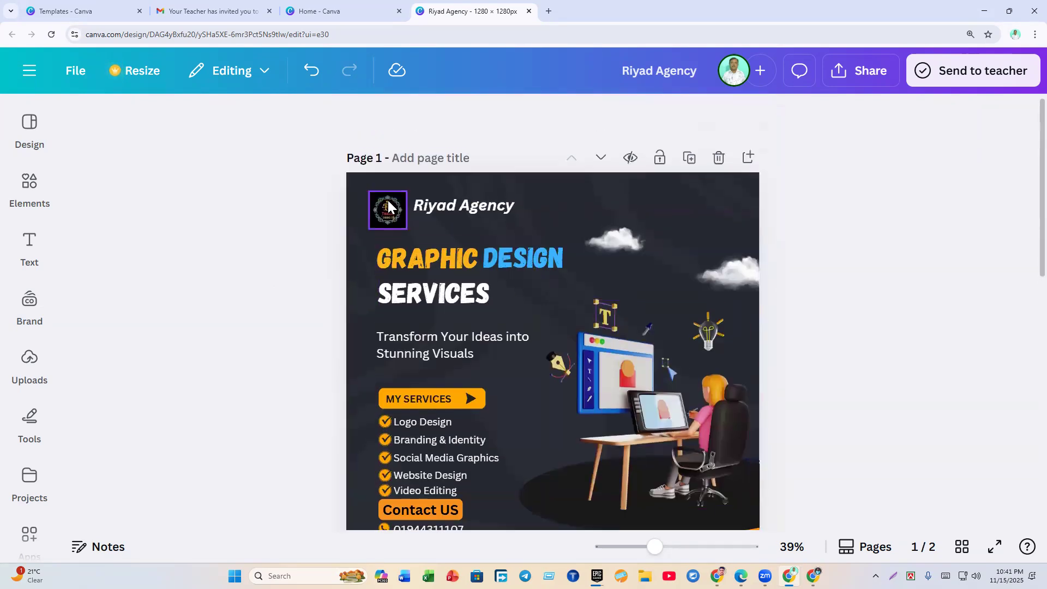
Step: Delete the circular logo from page 1
left_click(385, 206)
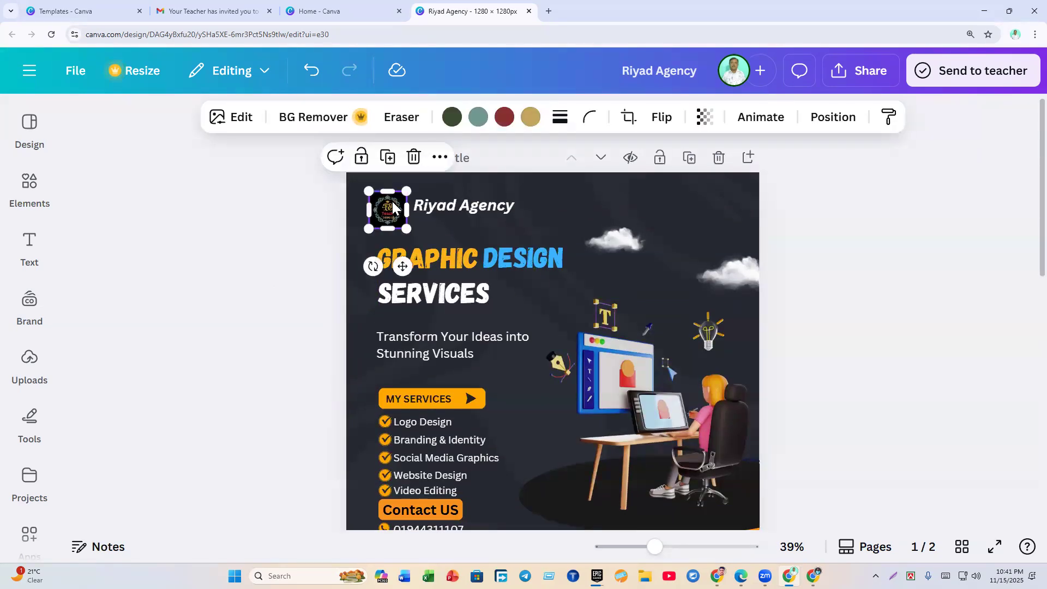
left_click(408, 159)
left_click(441, 192)
left_click(437, 202)
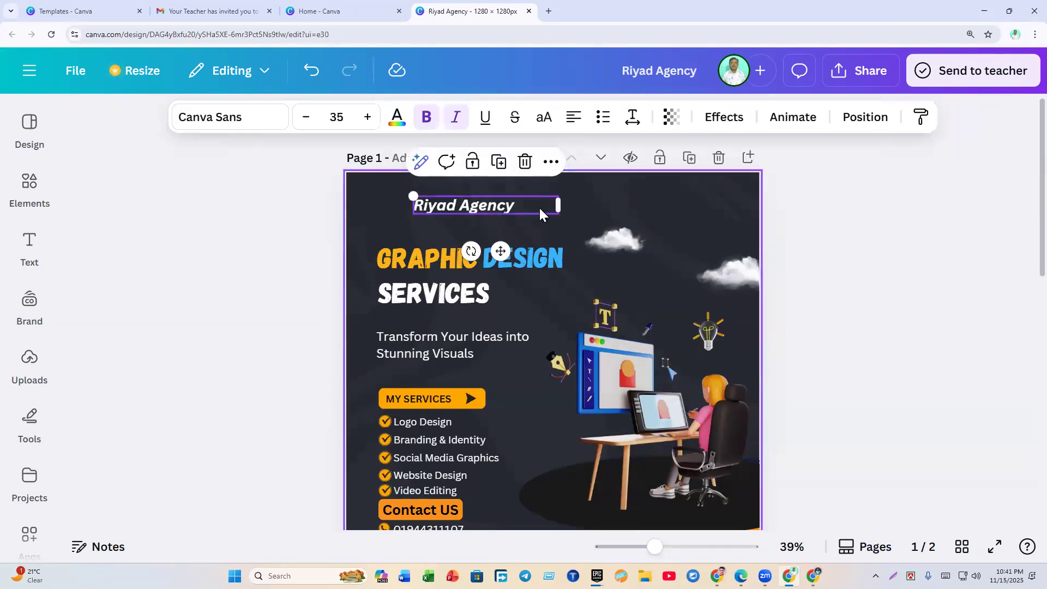
Step: Raise the title font to 47, add 'IT', and widen it to fit one line
left_click(369, 118)
left_click(369, 118)
left_click(369, 118)
left_click(369, 118)
left_click(369, 117)
left_click(369, 118)
left_click(369, 118)
left_click(368, 117)
left_click(368, 117)
left_click(368, 117)
left_click(367, 117)
left_click(367, 117)
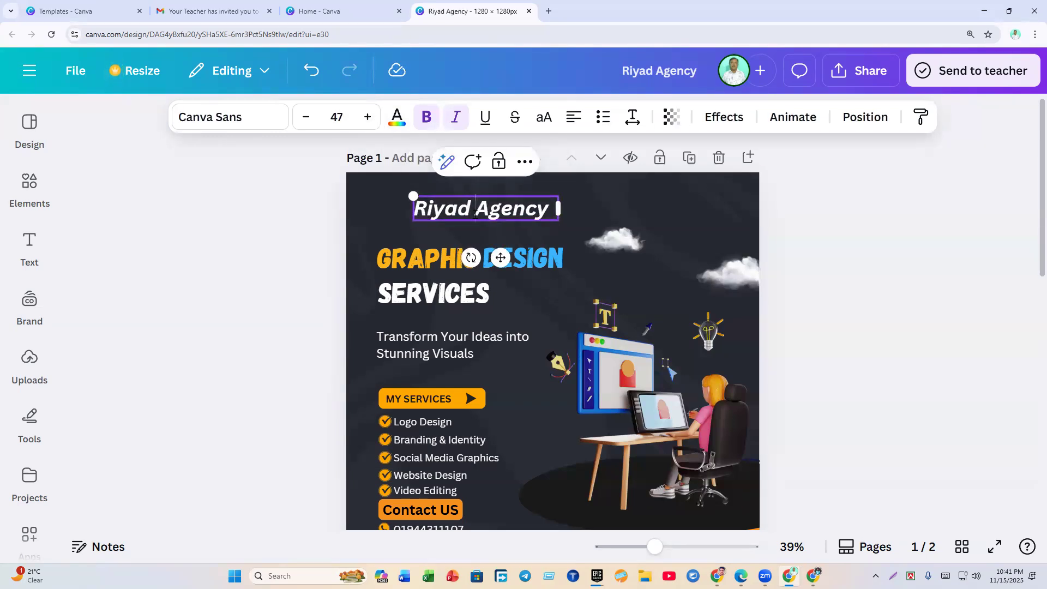
type("IT")
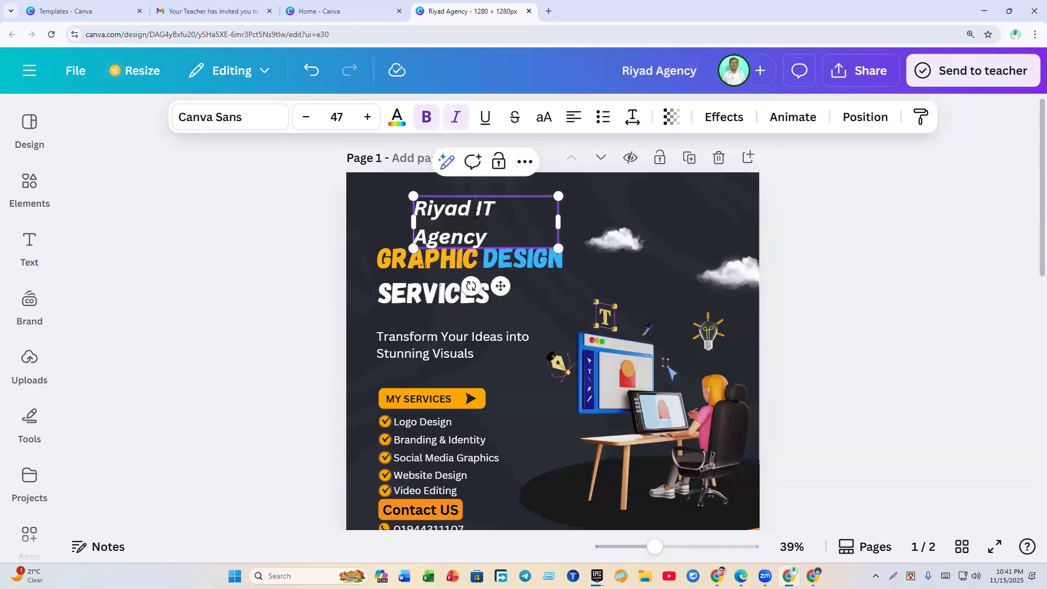
left_click_drag(558, 222, 580, 227)
left_click(221, 260)
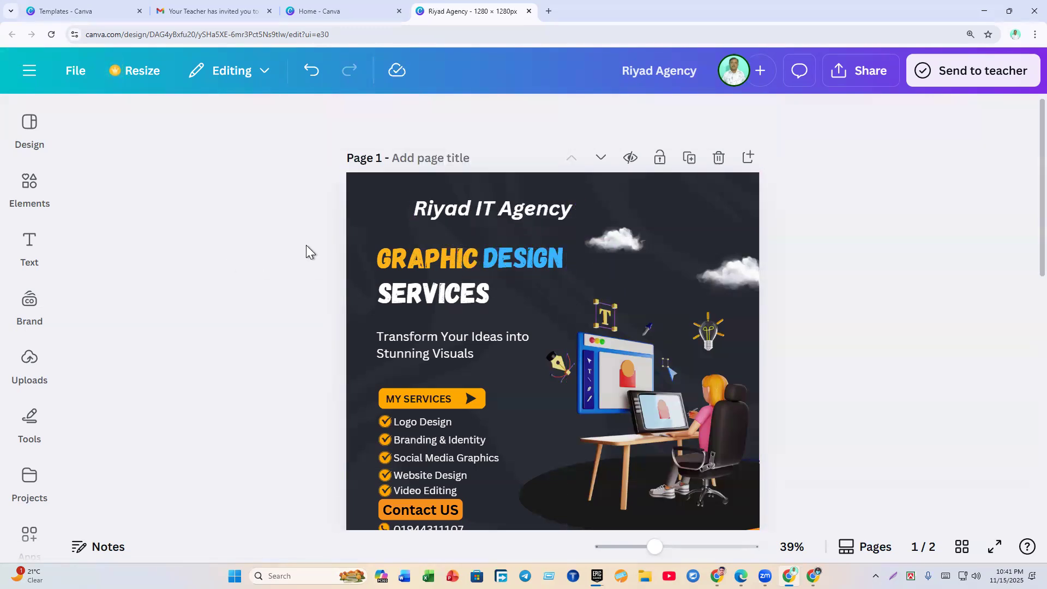
Step: Colour the title text green using the Text color swatches
left_click(463, 211)
left_click(463, 212)
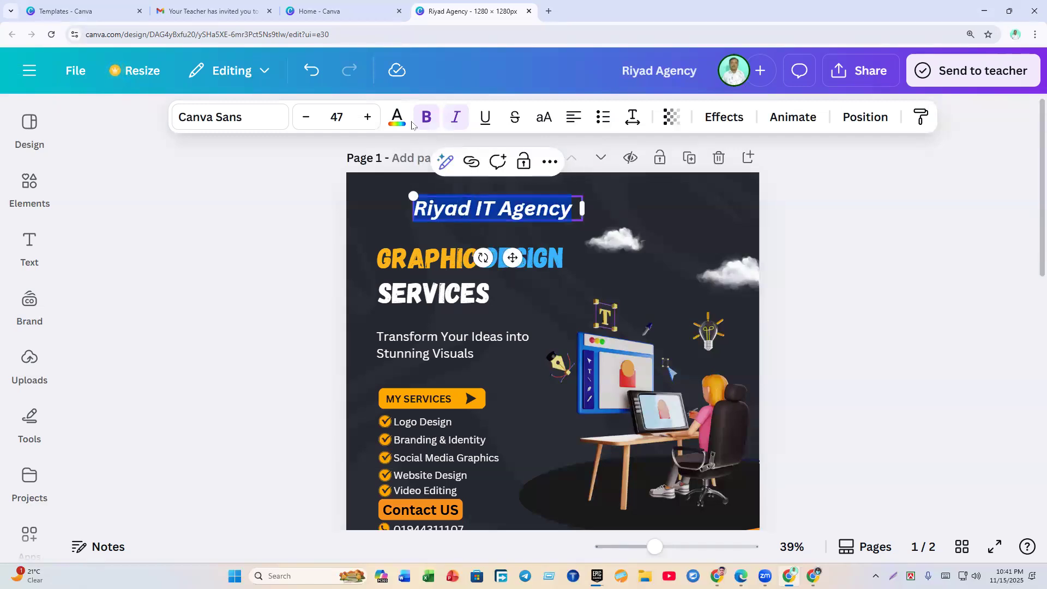
left_click(397, 117)
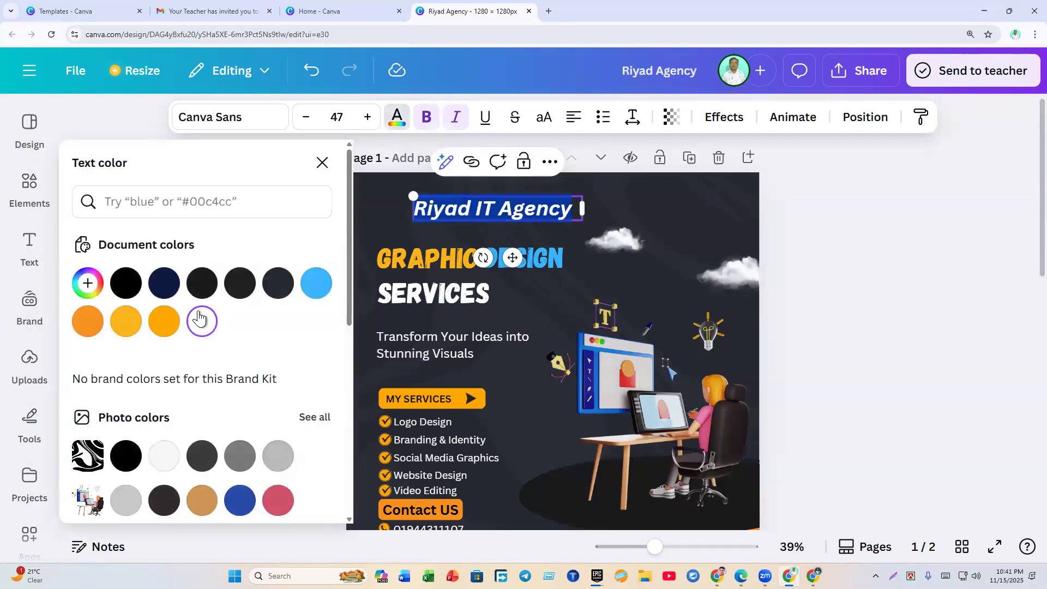
scroll(199, 316, "down", 5)
left_click(88, 261)
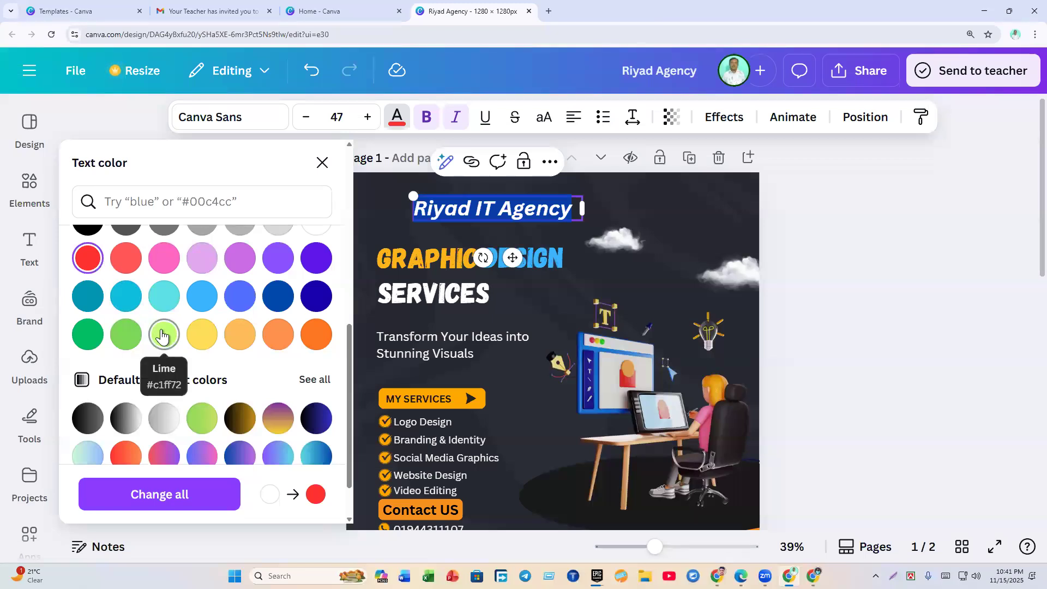
left_click(127, 340)
Step: Change the title to a custom bright green (#4CFD00) and check the result
scroll(126, 341, "up", 5)
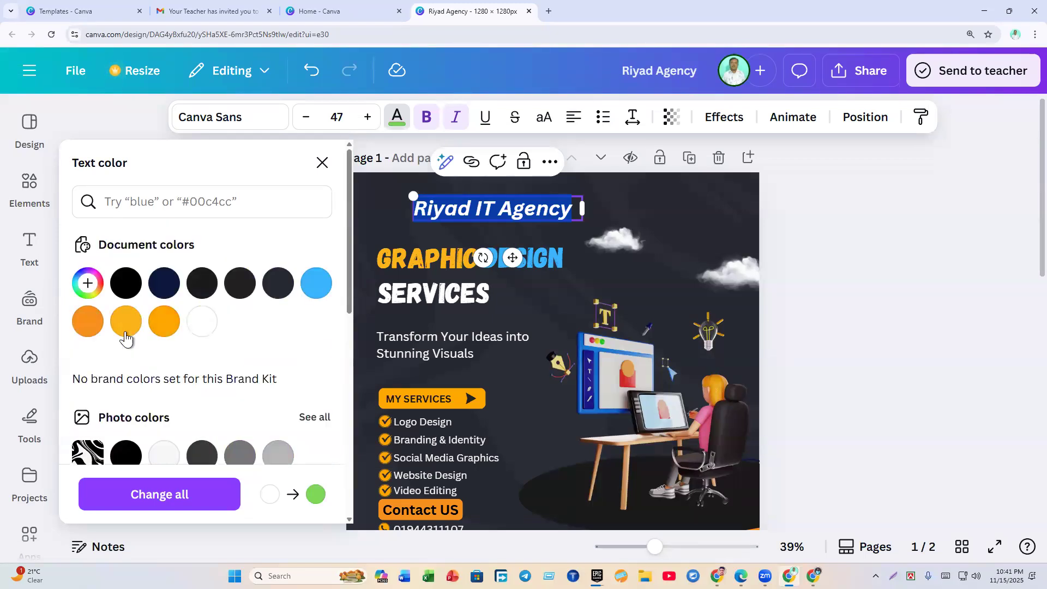
left_click(92, 288)
left_click(93, 289)
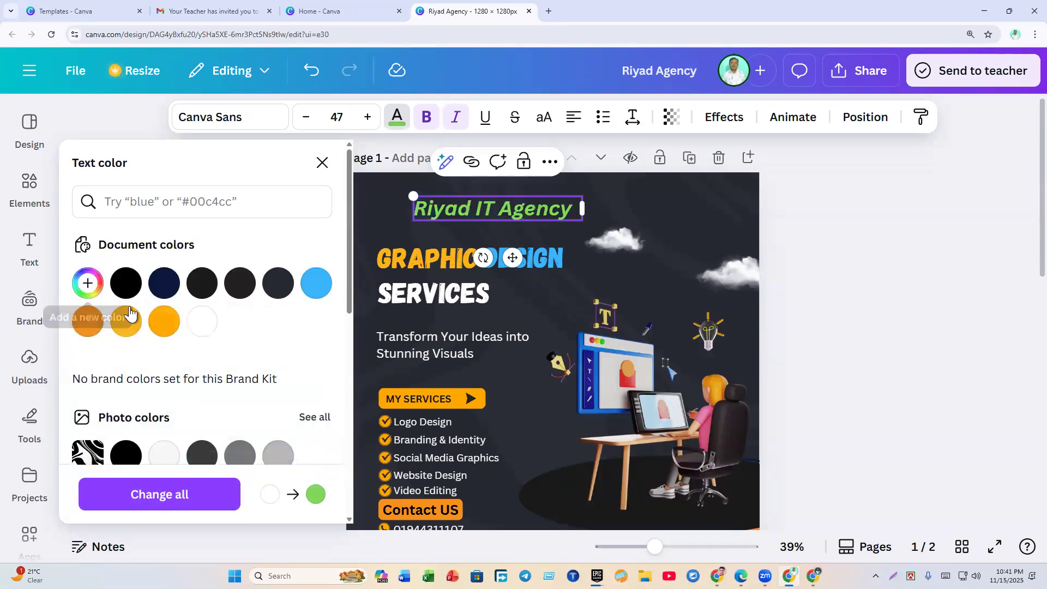
left_click(87, 282)
left_click_drag(221, 373, 330, 358)
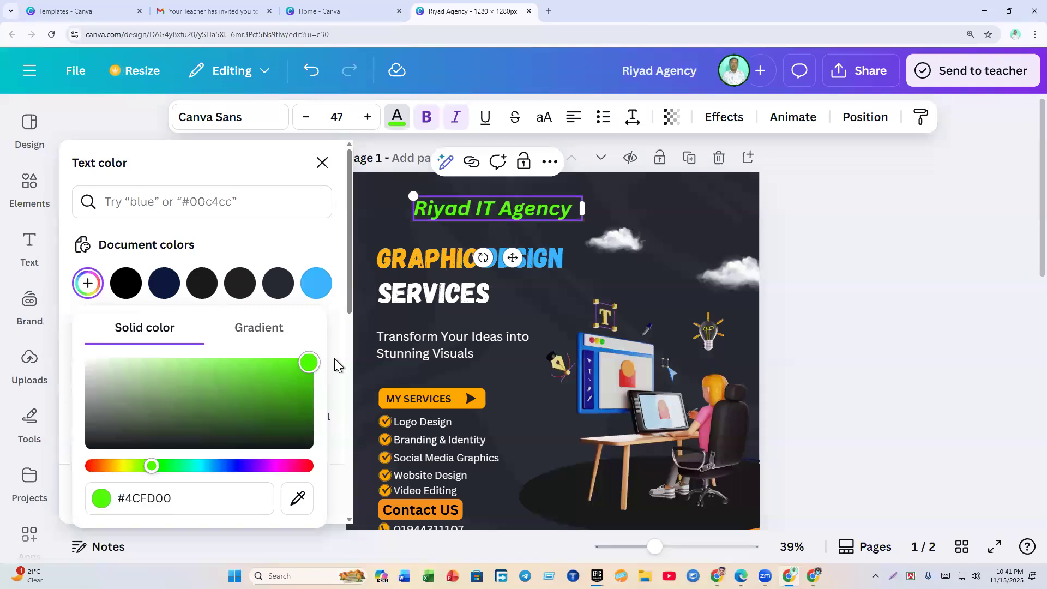
left_click(870, 328)
left_click(519, 216)
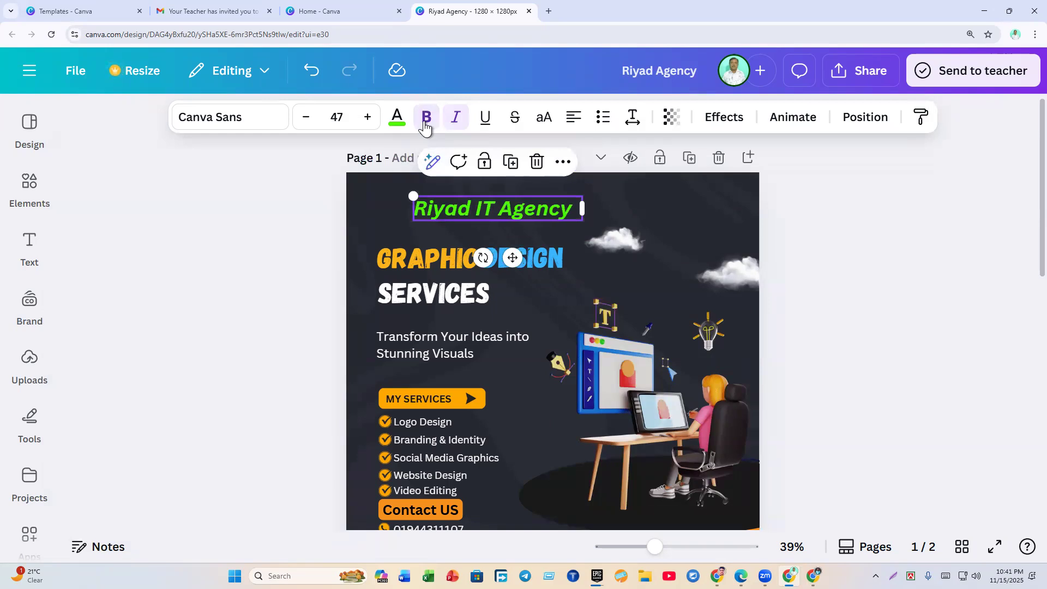
left_click(329, 296)
left_click(490, 217)
left_click(274, 263)
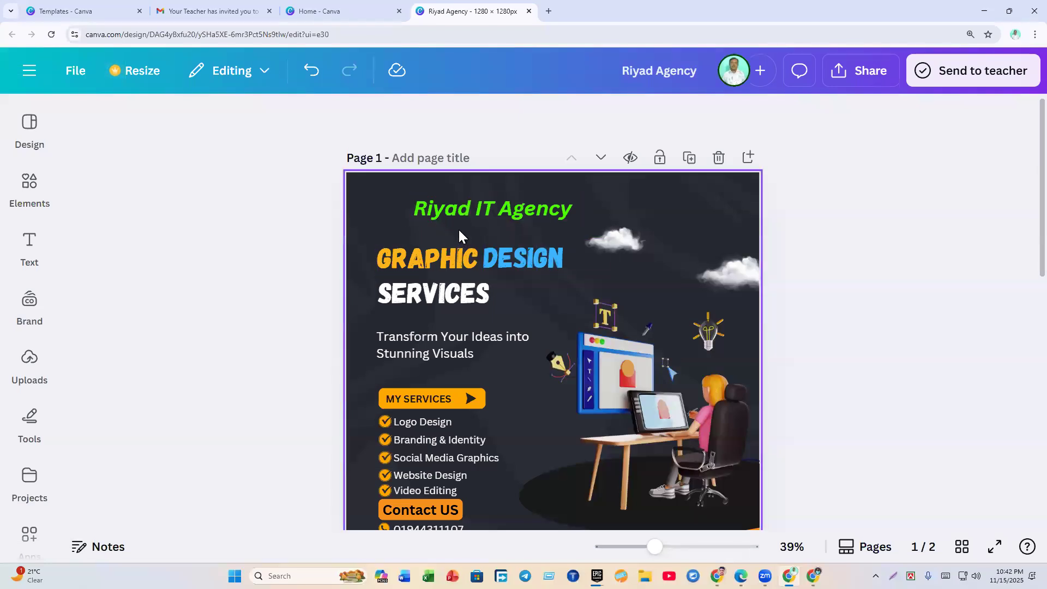
Step: Make the Riyad IT Agency title italic with no underline
left_click(437, 212)
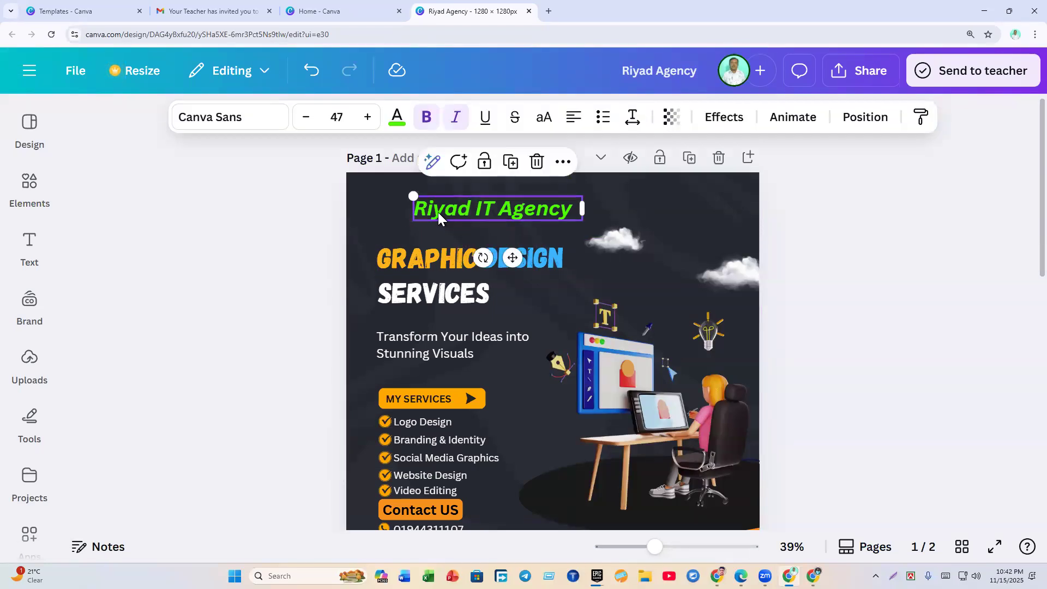
left_click(487, 128)
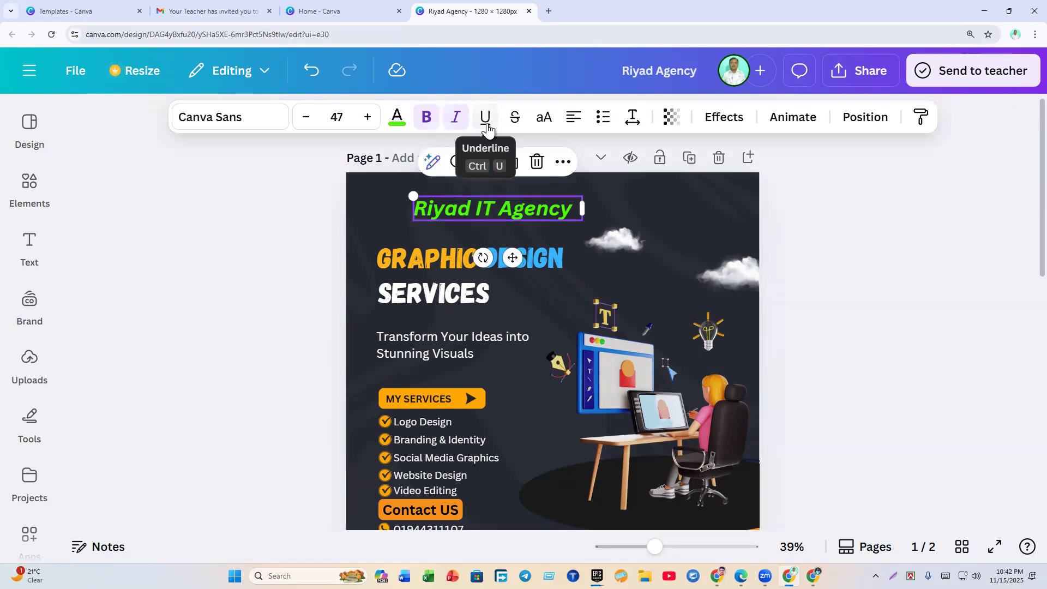
left_click(243, 289)
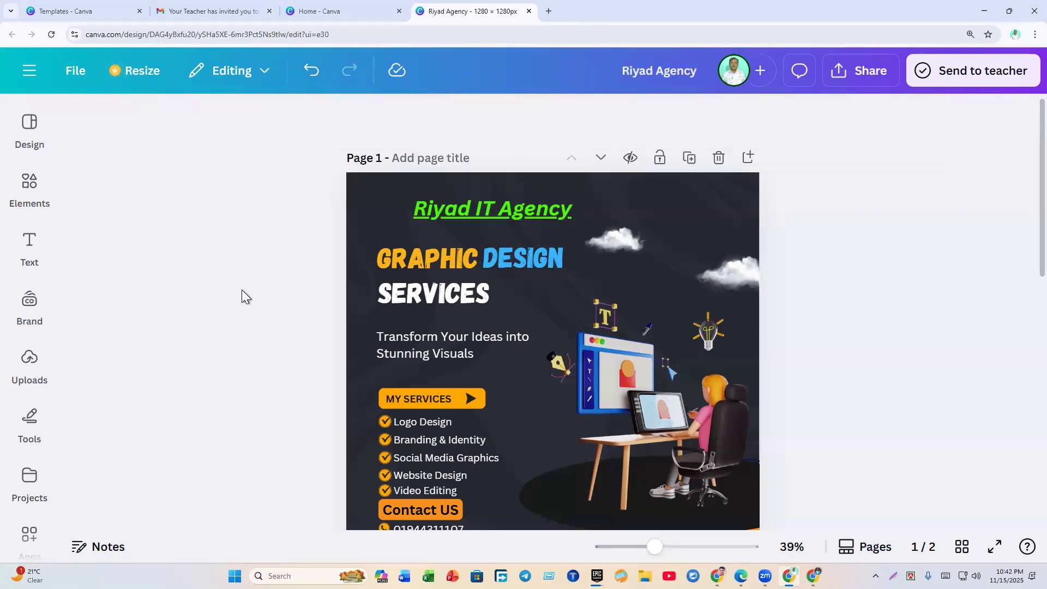
left_click(477, 209)
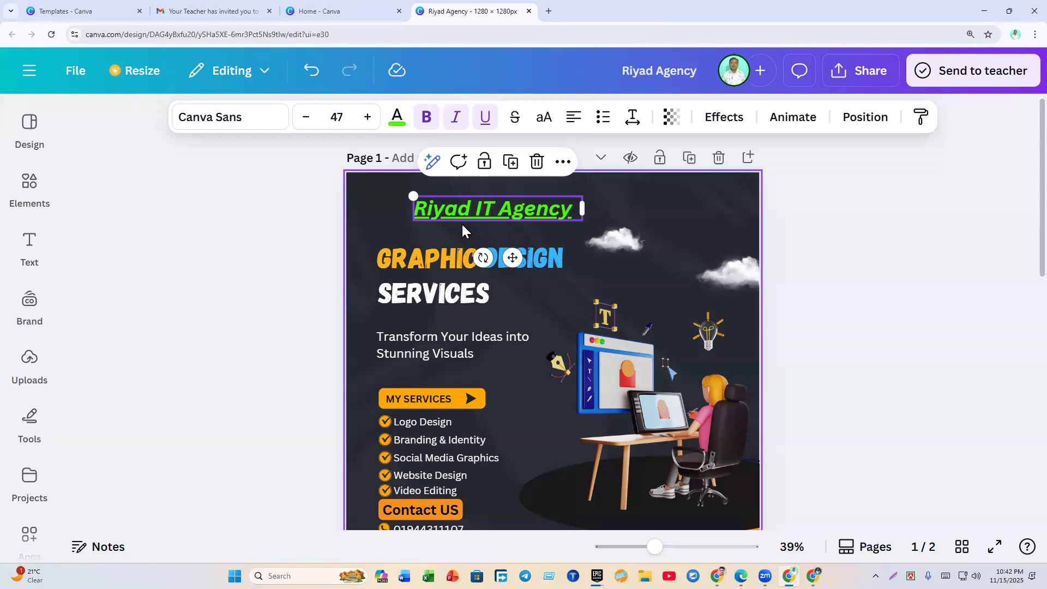
left_click(322, 257)
left_click(470, 220)
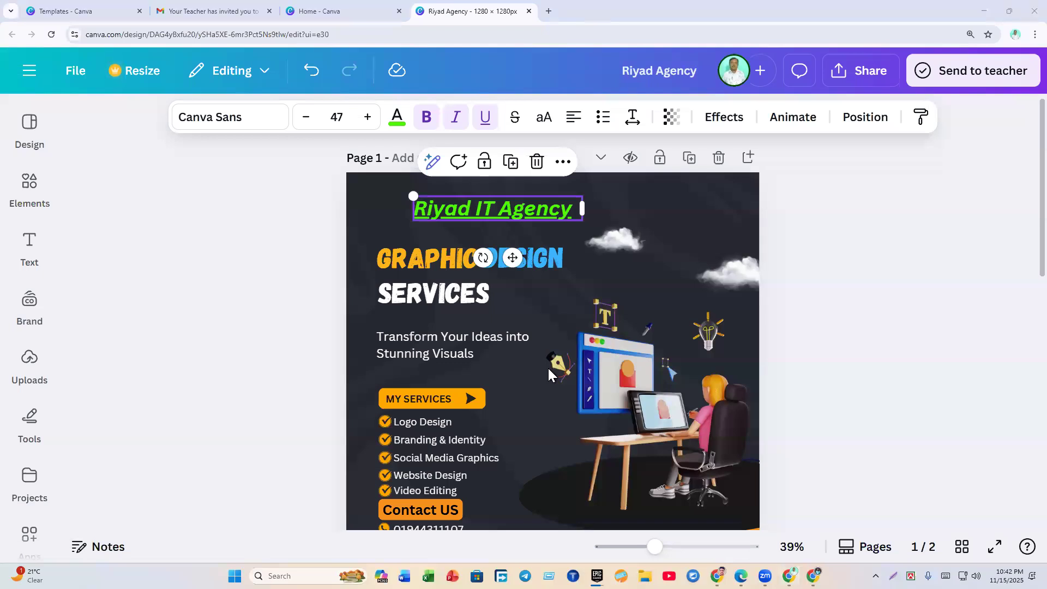
left_click(457, 121)
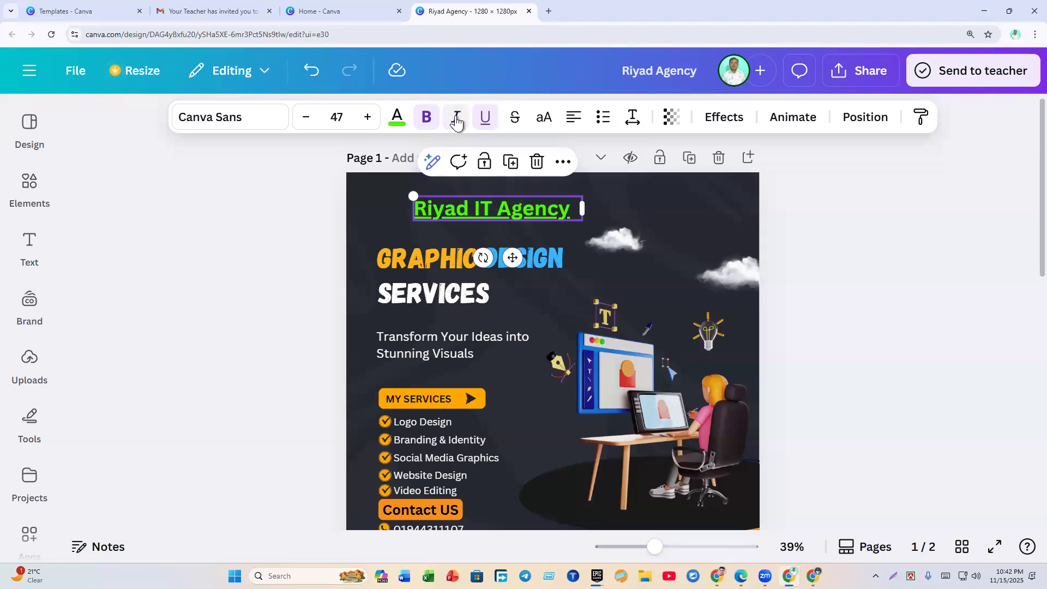
left_click(457, 120)
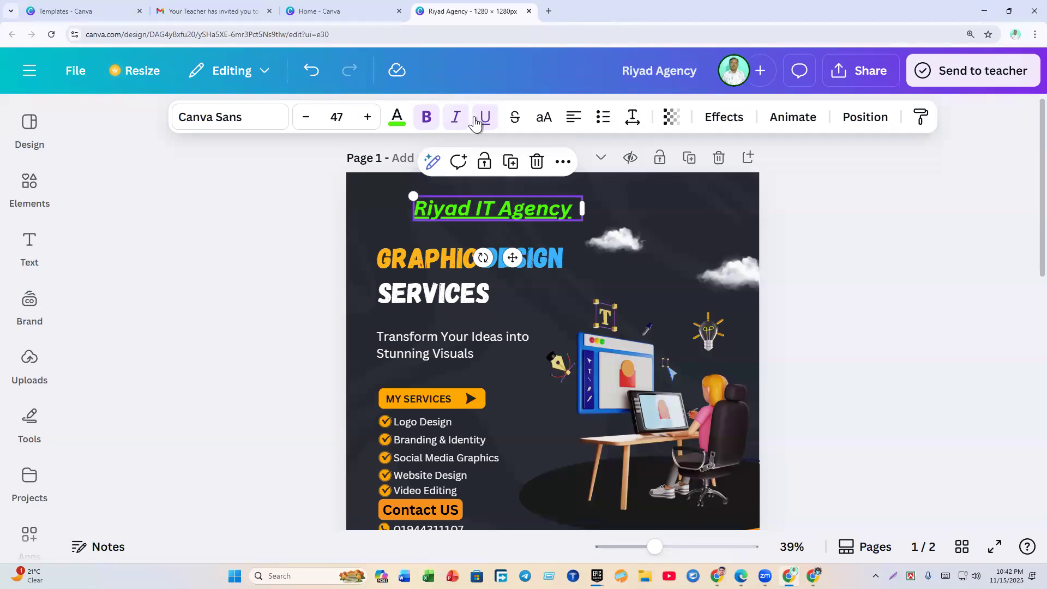
left_click(485, 118)
left_click(269, 267)
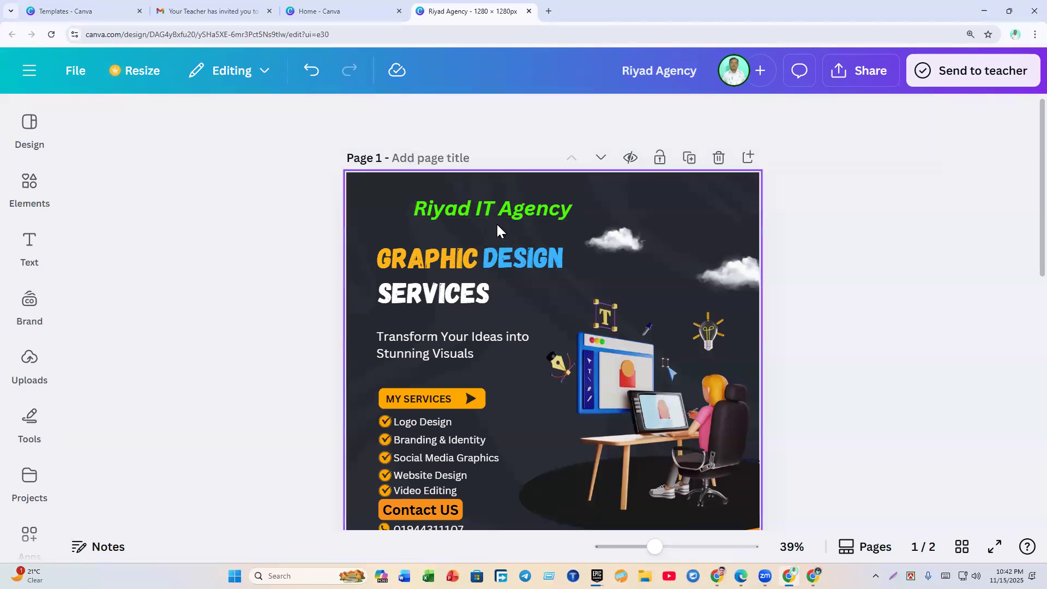
Step: Nudge the title up-right and enlarge it to font size 56.8
left_click_drag(503, 211, 510, 205)
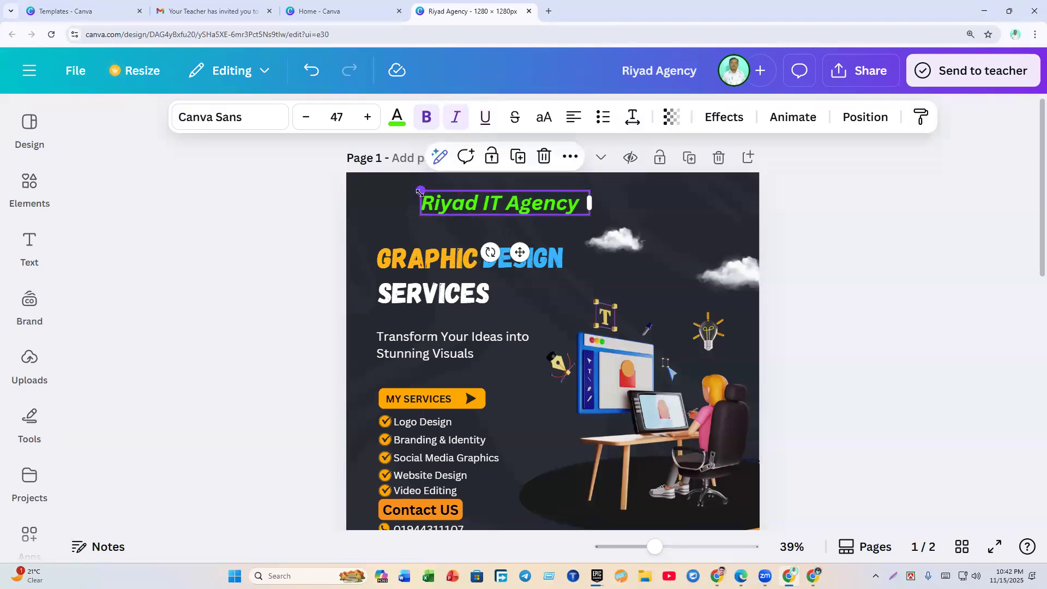
left_click_drag(418, 192, 461, 210)
left_click(313, 241)
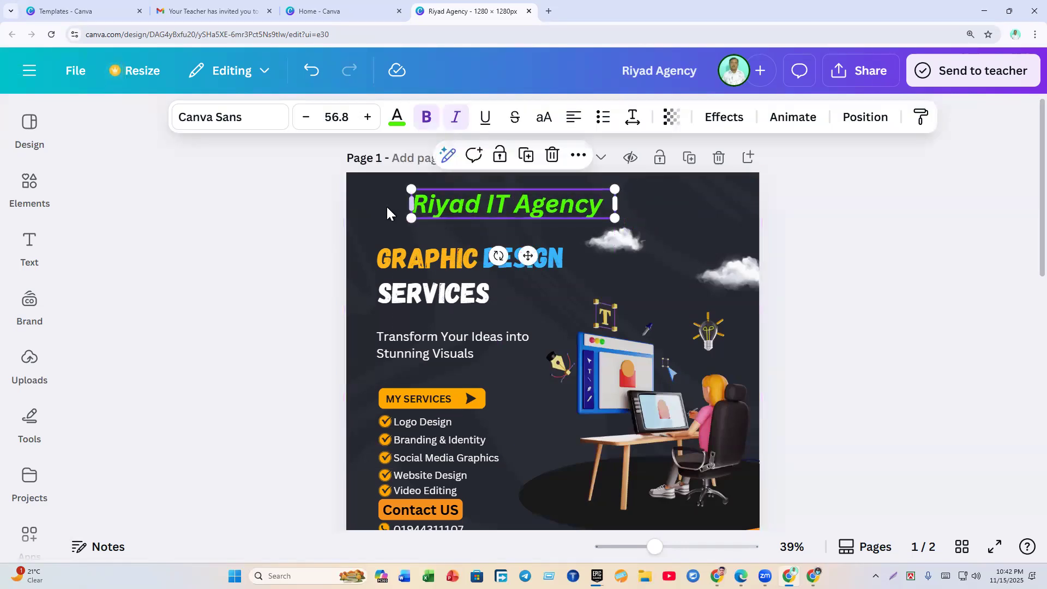
left_click(244, 273)
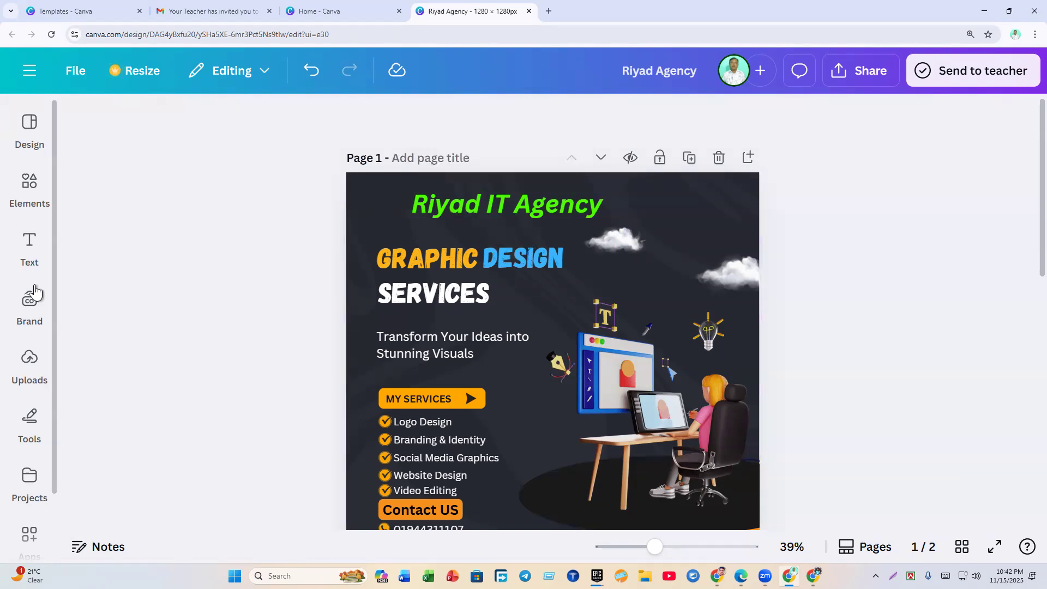
left_click(40, 188)
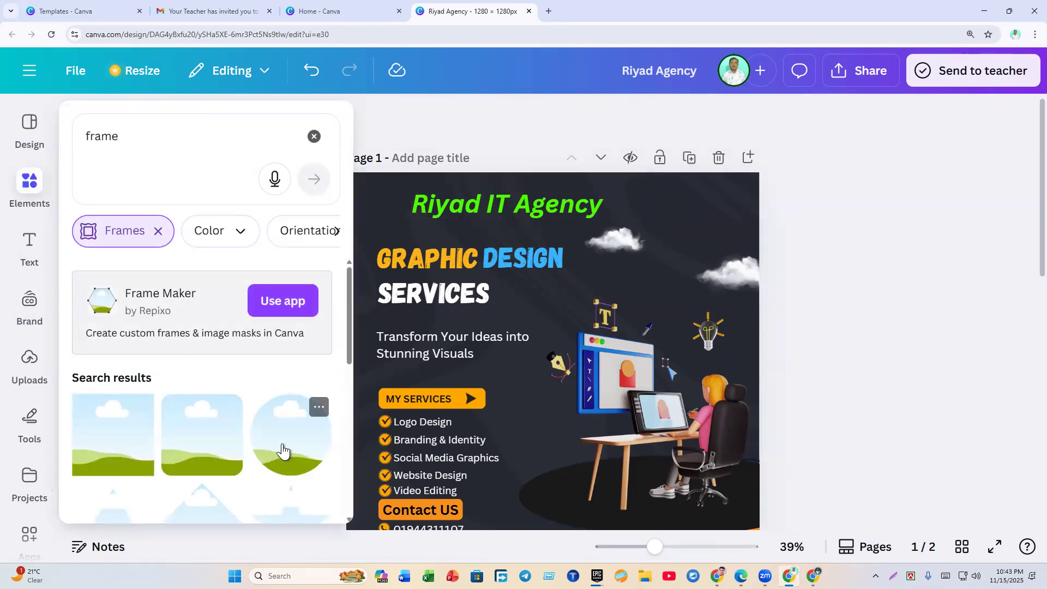
Step: Add a 124×124 circle frame beside the title and nudge the title slightly right
left_click(278, 453)
left_click_drag(447, 273, 386, 213)
left_click_drag(360, 178, 388, 218)
left_click(318, 236)
left_click(300, 247)
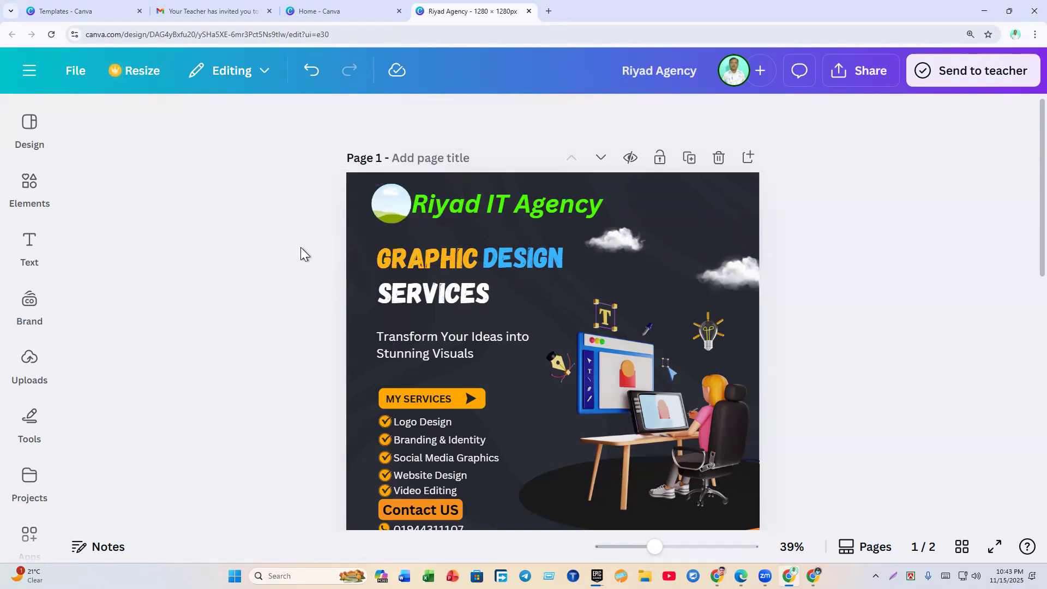
left_click(515, 205)
mouse_move(515, 205)
left_mouse_down()
mouse_move(505, 203)
mouse_move(517, 204)
left_mouse_up()
left_click(236, 273)
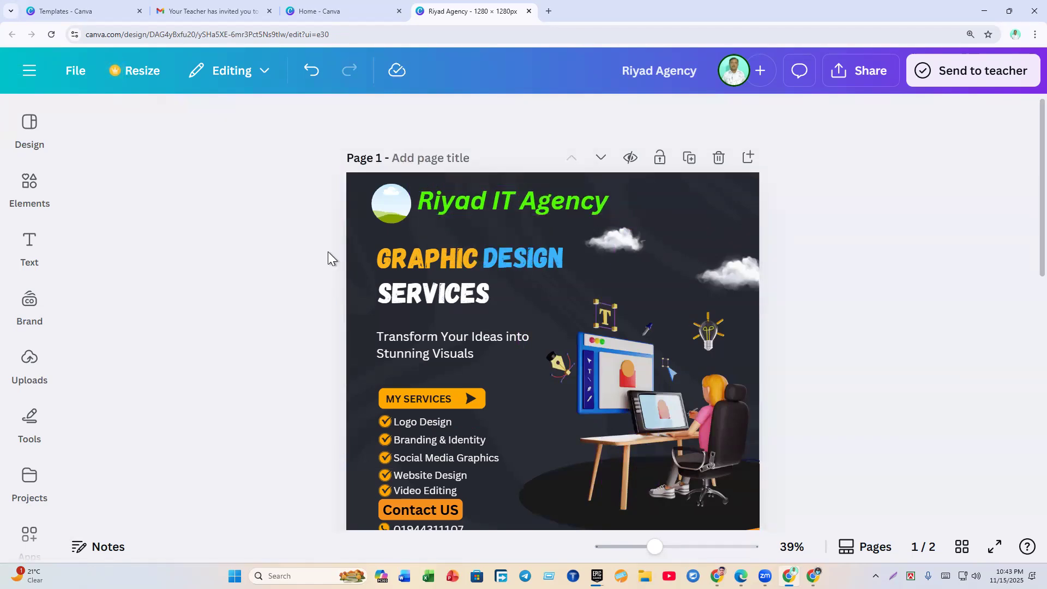
Step: Drop the uploaded 'Teach' logo image into the circle frame
left_click(394, 205)
left_click(446, 240)
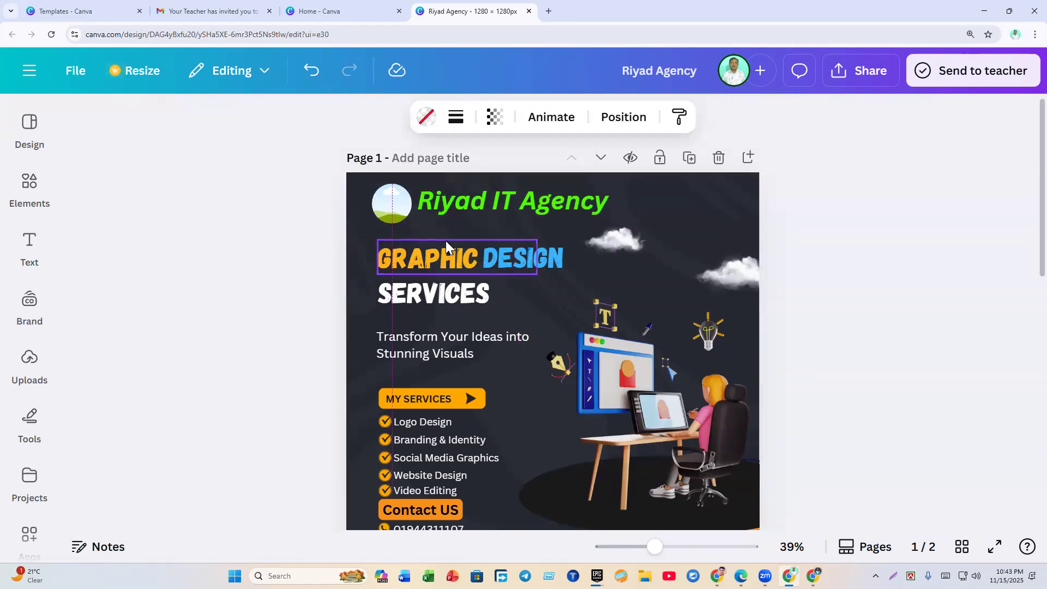
left_click(263, 257)
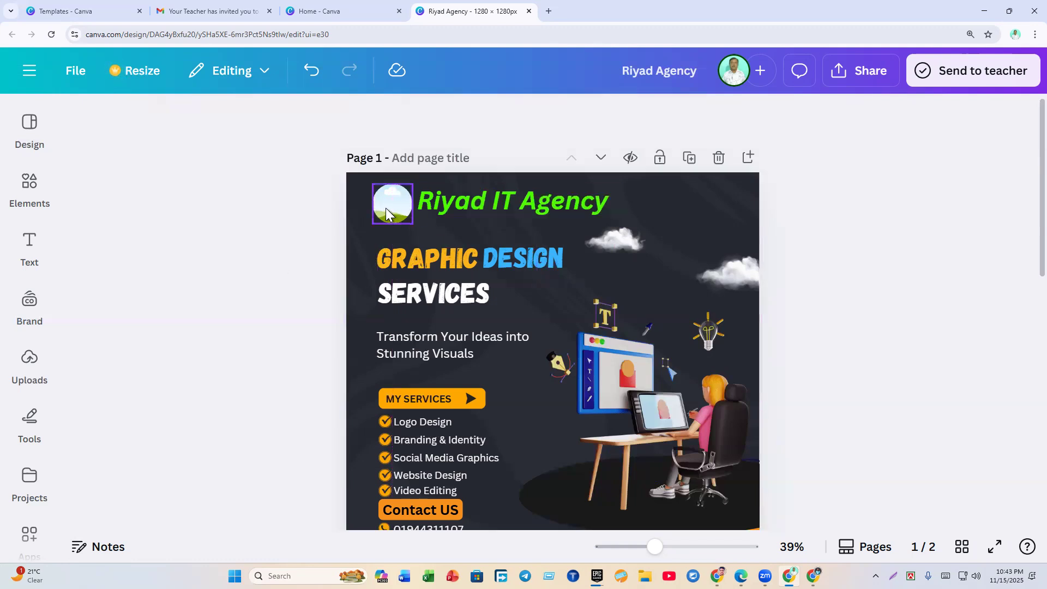
mouse_move(31, 375)
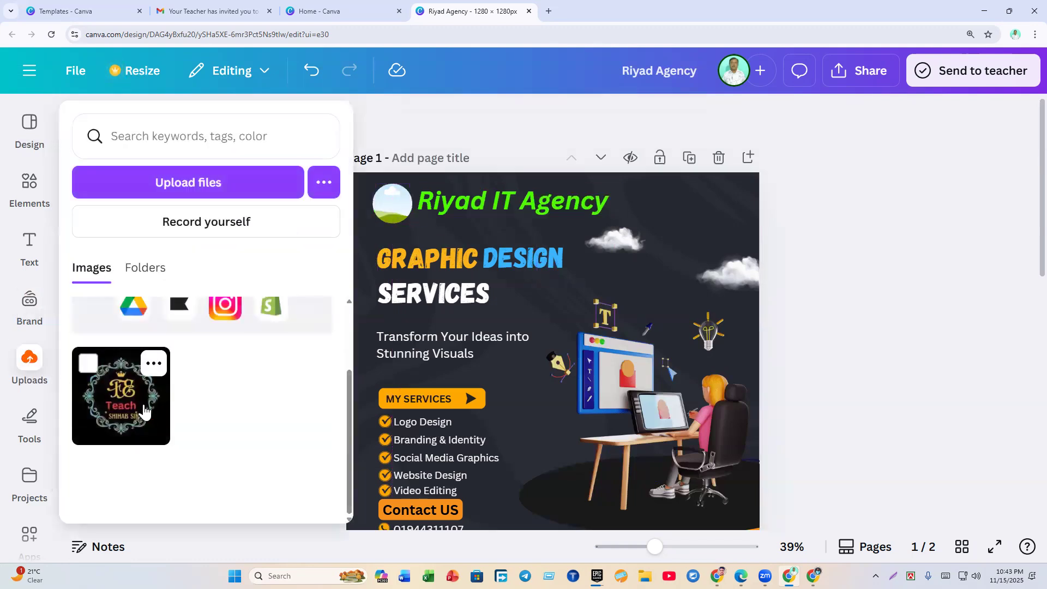
left_click(136, 403)
left_click_drag(453, 280, 394, 213)
left_click(260, 247)
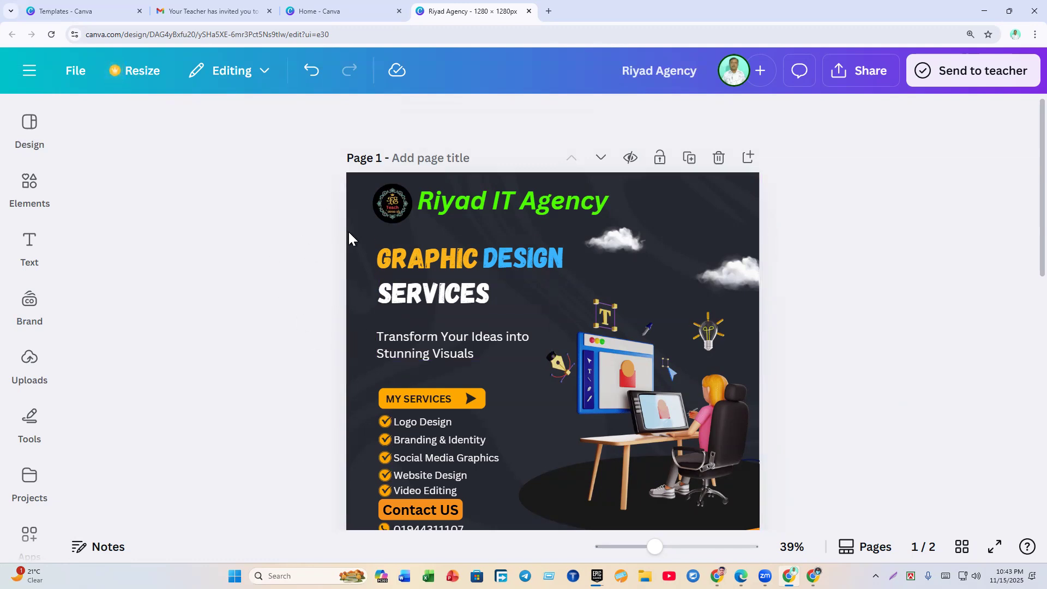
Step: Nudge the MY SERVICES text slightly lower within its orange arrow banner
scroll(437, 349, "down", 8)
scroll(440, 342, "up", 4)
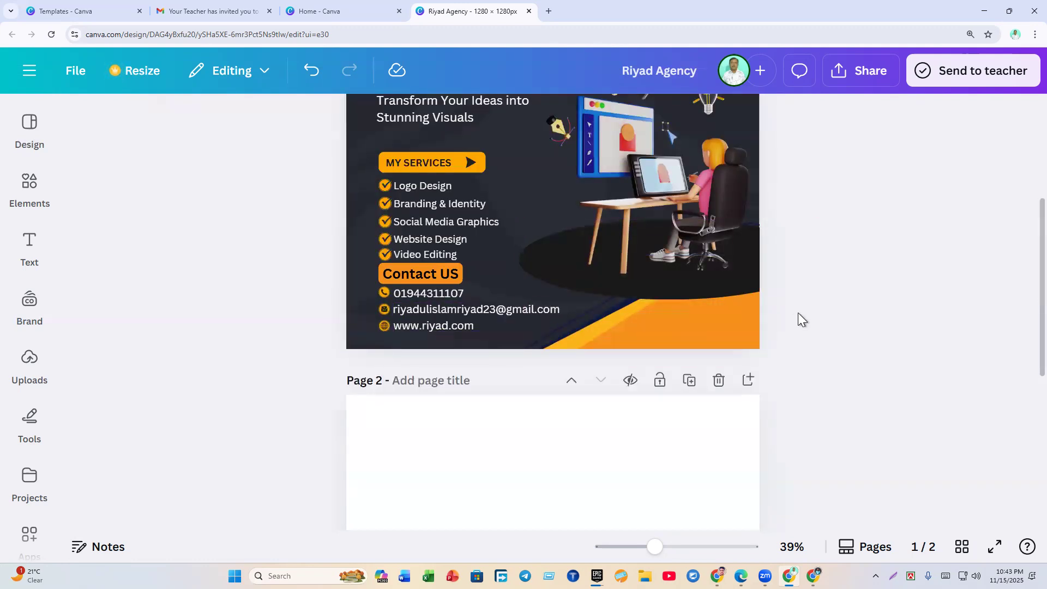
left_click(413, 165)
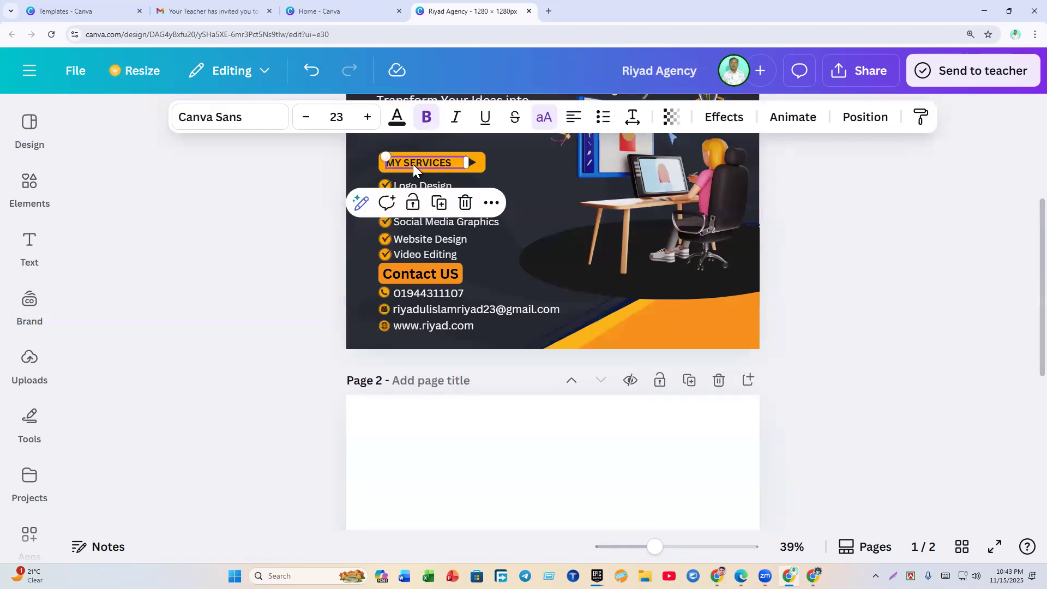
double_click(410, 162)
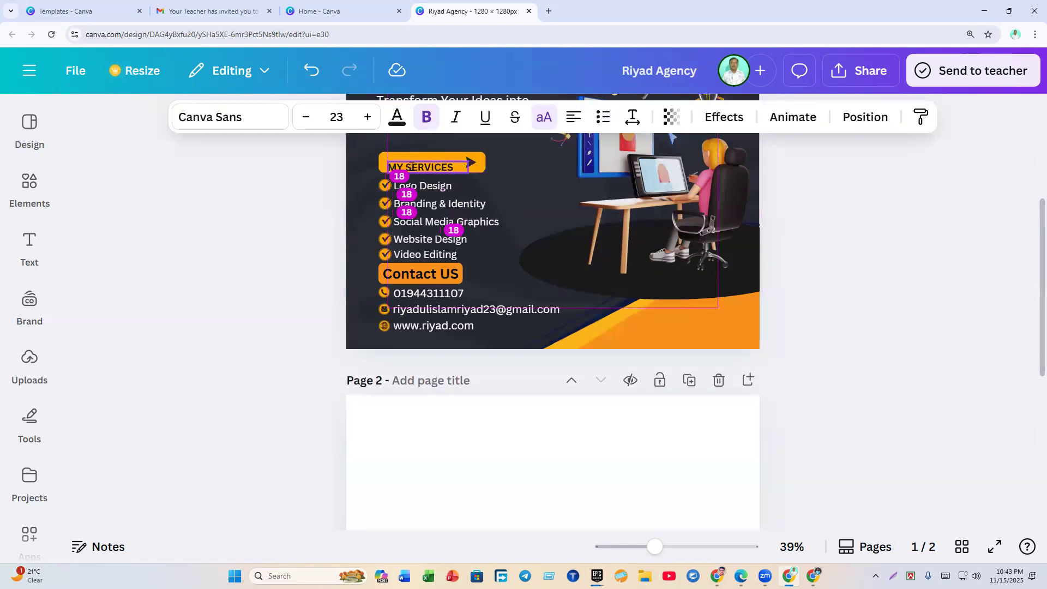
left_click(319, 191)
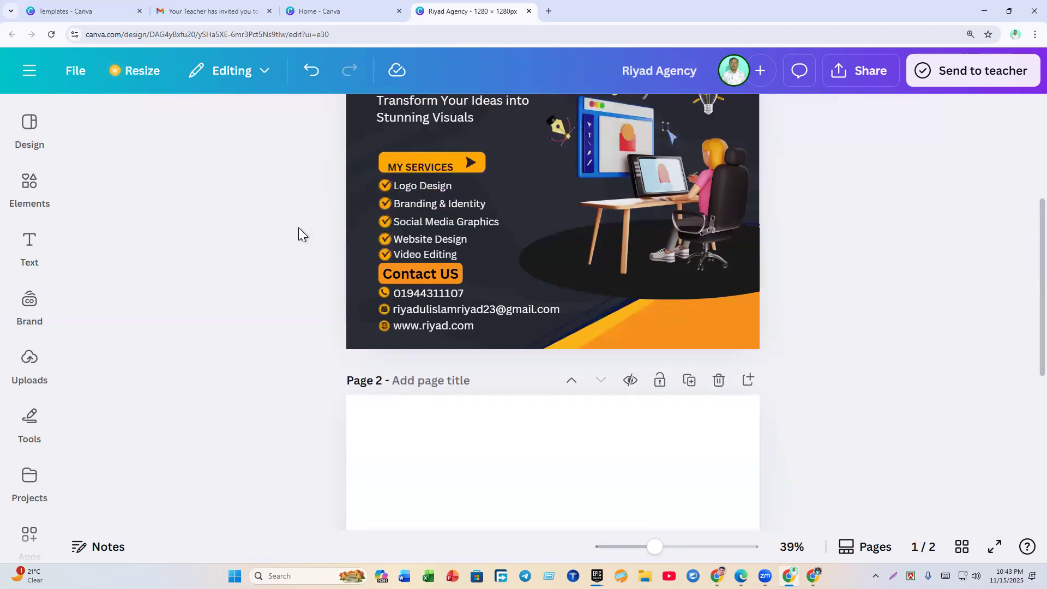
scroll(299, 228, "up", 3)
scroll(188, 266, "up", 5)
scroll(189, 267, "up", 4)
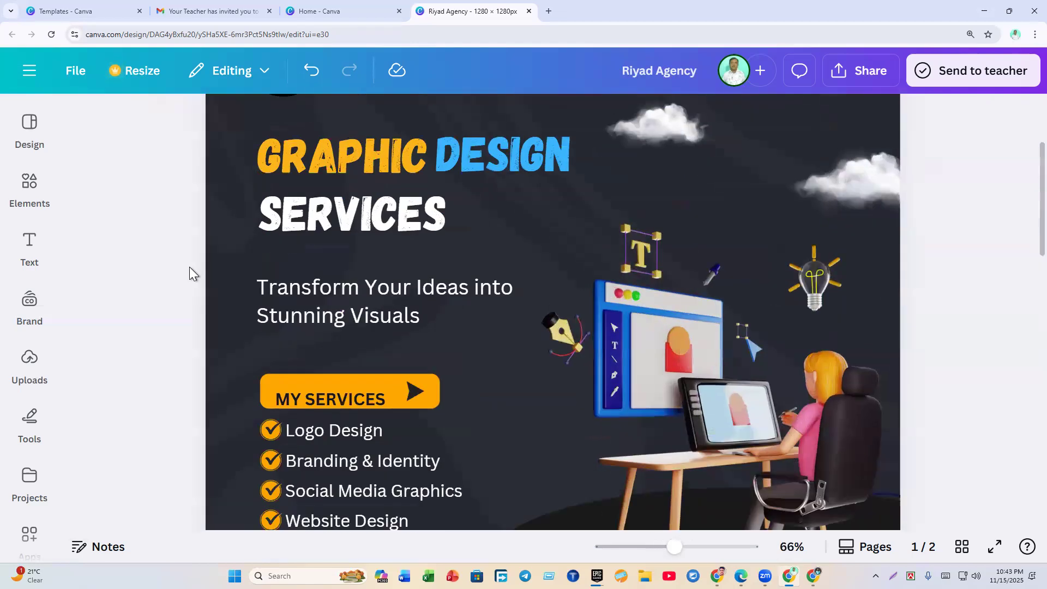
scroll(240, 413, "down", 5)
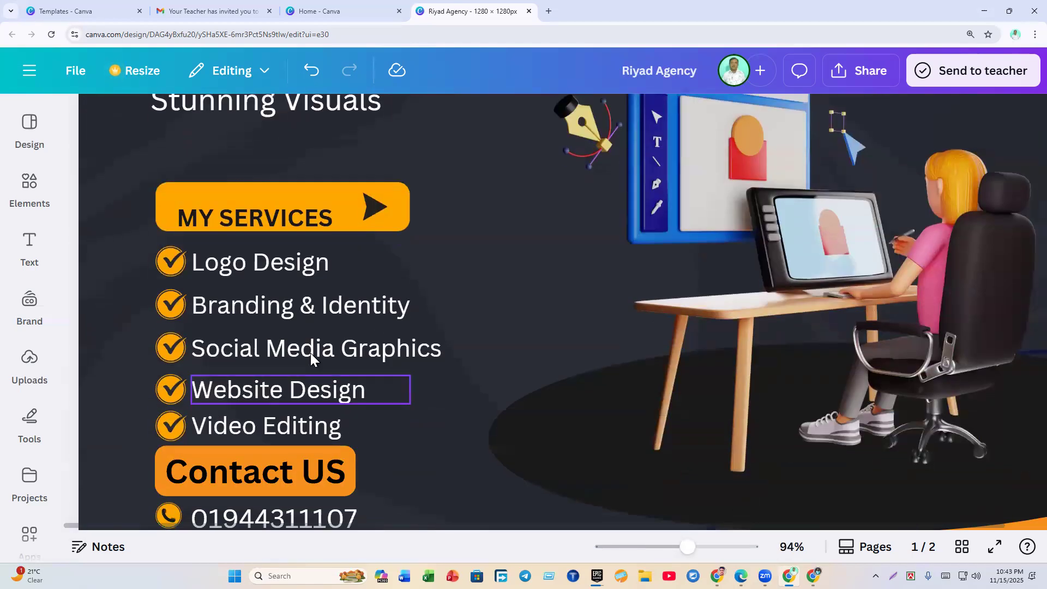
Step: Move the MY SERVICES text up inside the orange banner
left_click(260, 217)
mouse_move(256, 220)
left_mouse_down()
mouse_move(236, 208)
mouse_move(271, 215)
mouse_move(248, 204)
left_mouse_up()
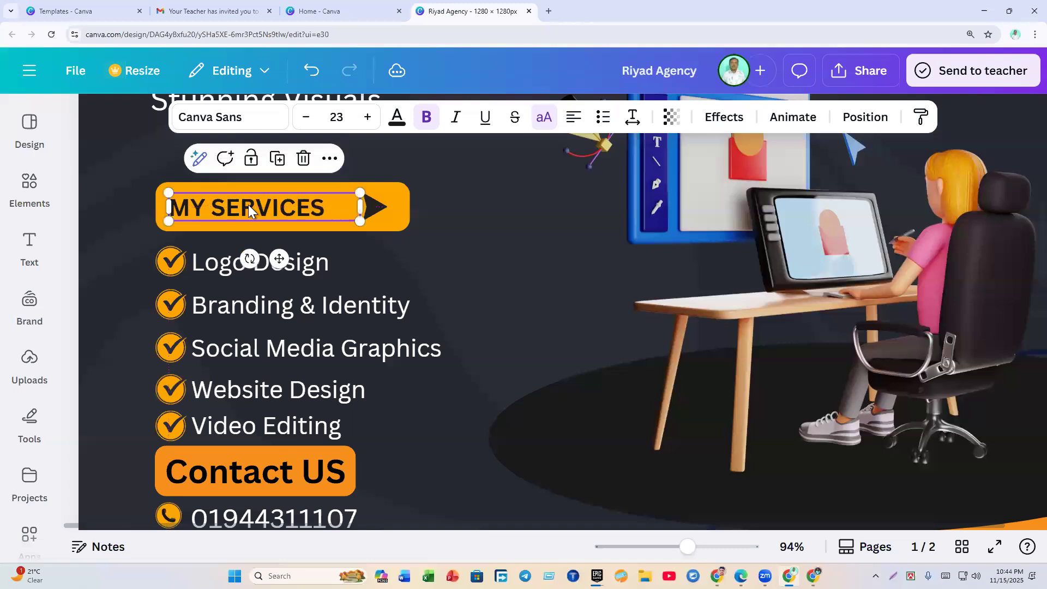
left_click(382, 227)
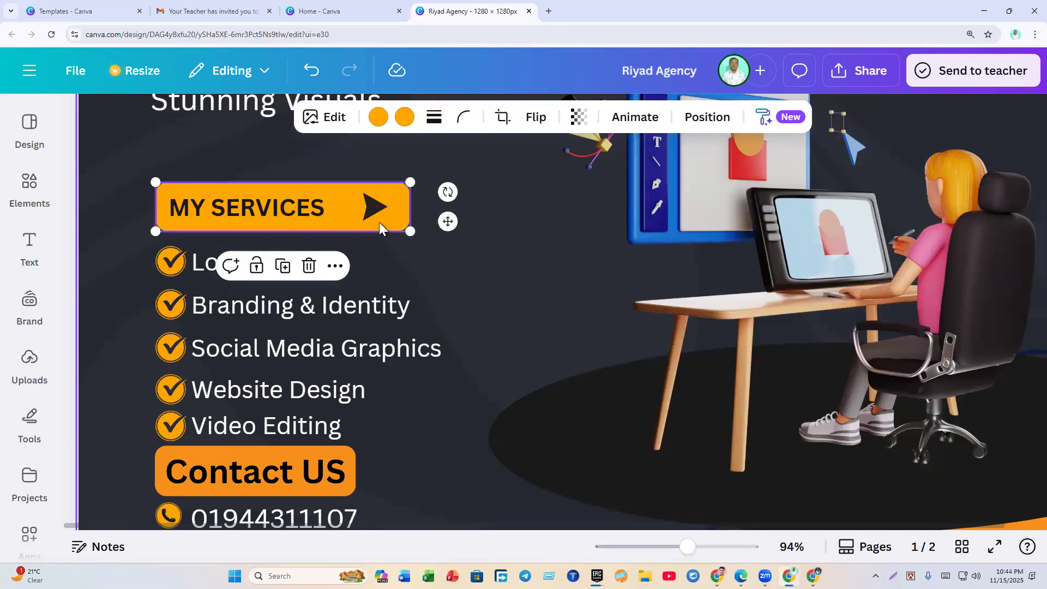
left_click(477, 238)
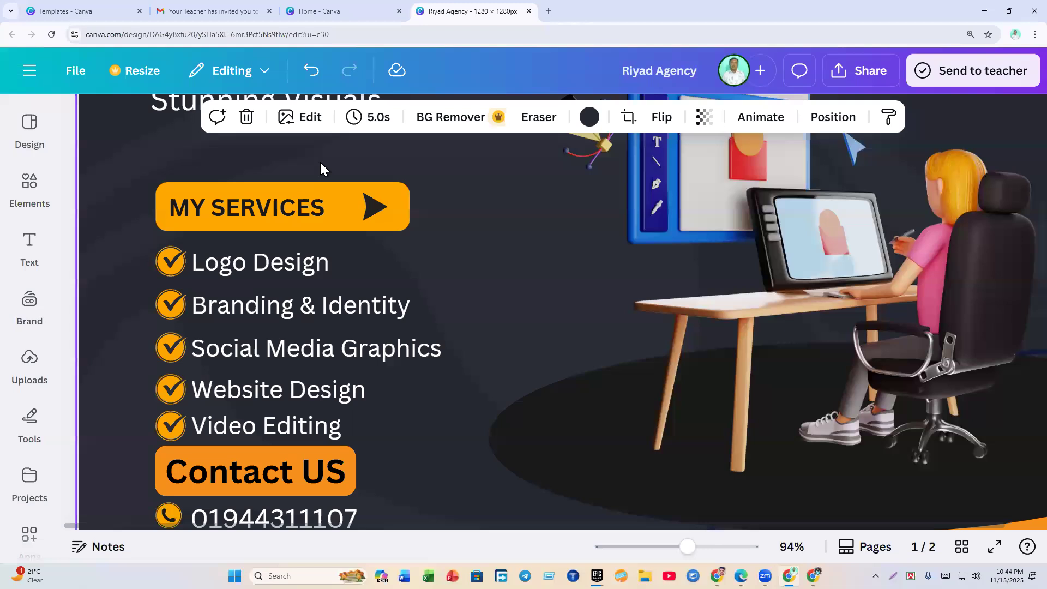
left_click(309, 236)
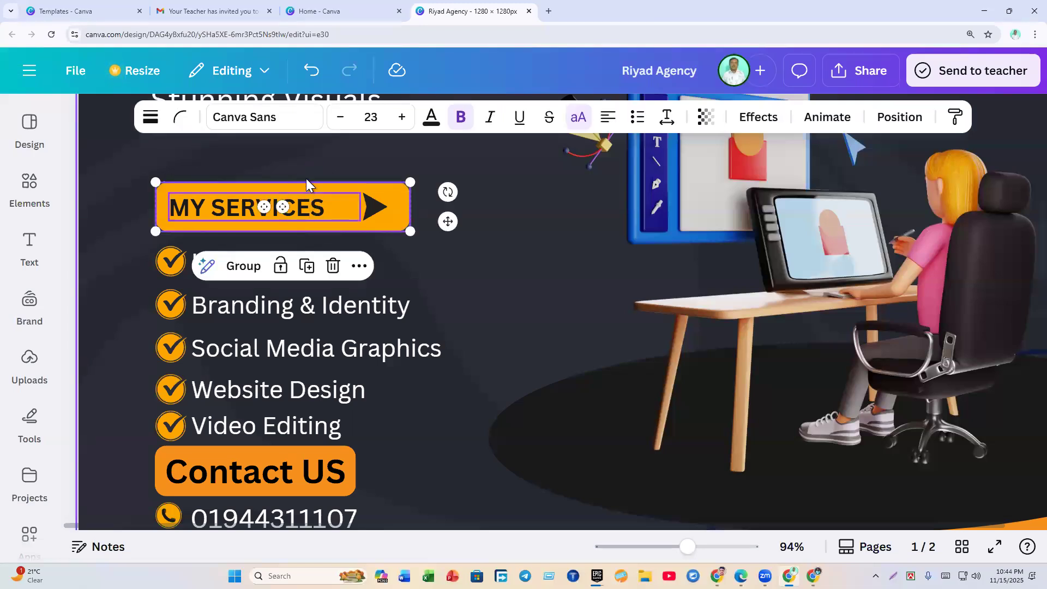
left_click(316, 165)
Step: Group the MY SERVICES text with its banner and reposition the group
left_click_drag(315, 166, 272, 234)
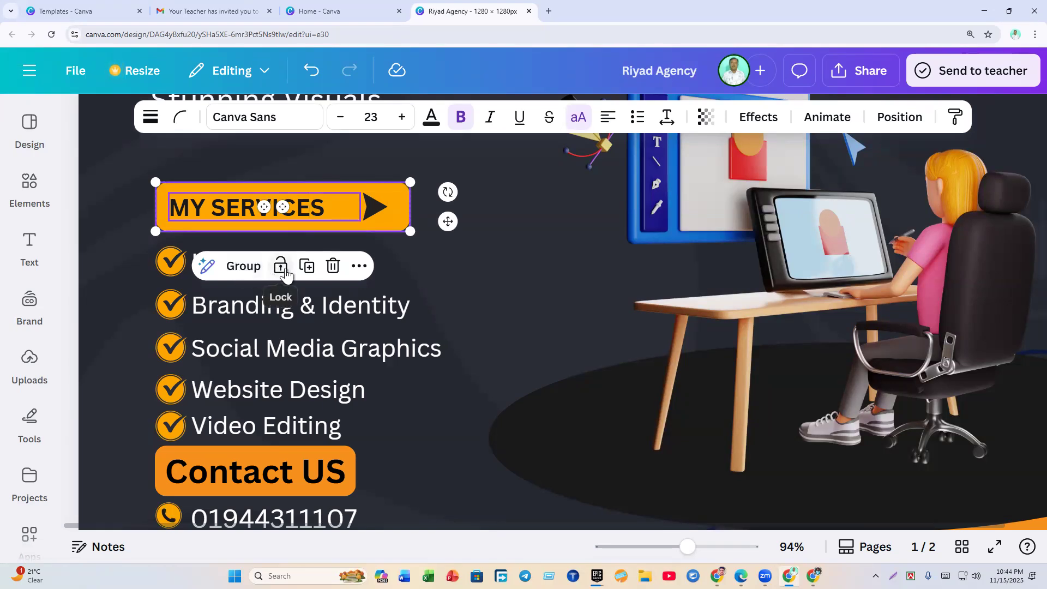
left_click(241, 271)
left_click(384, 235)
left_click_drag(327, 206, 304, 197)
Step: Move the Contact US text to the right and lock it in place
scroll(452, 259, "down", 5)
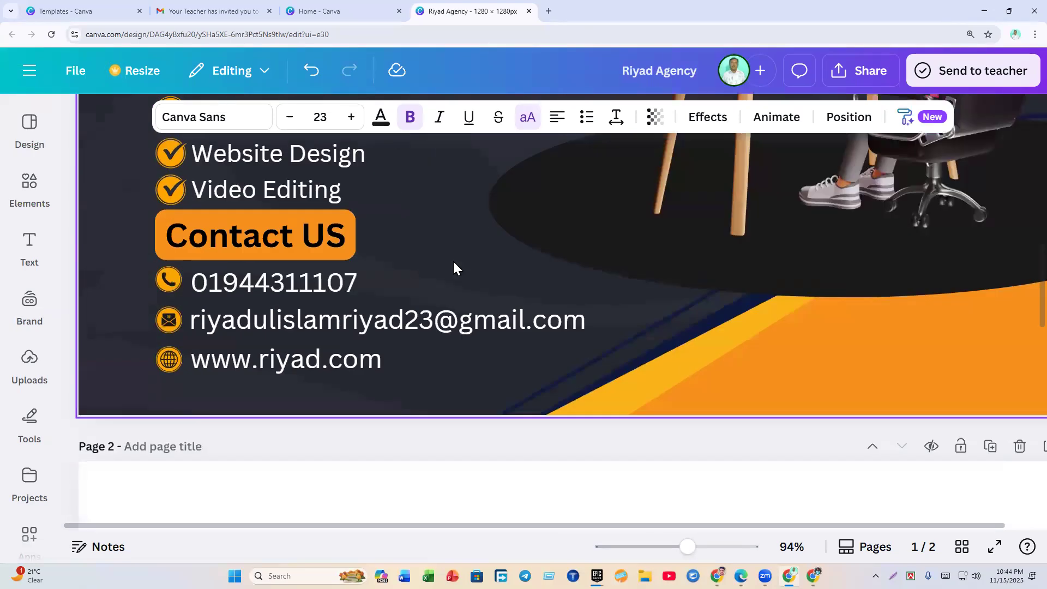
left_click(250, 205)
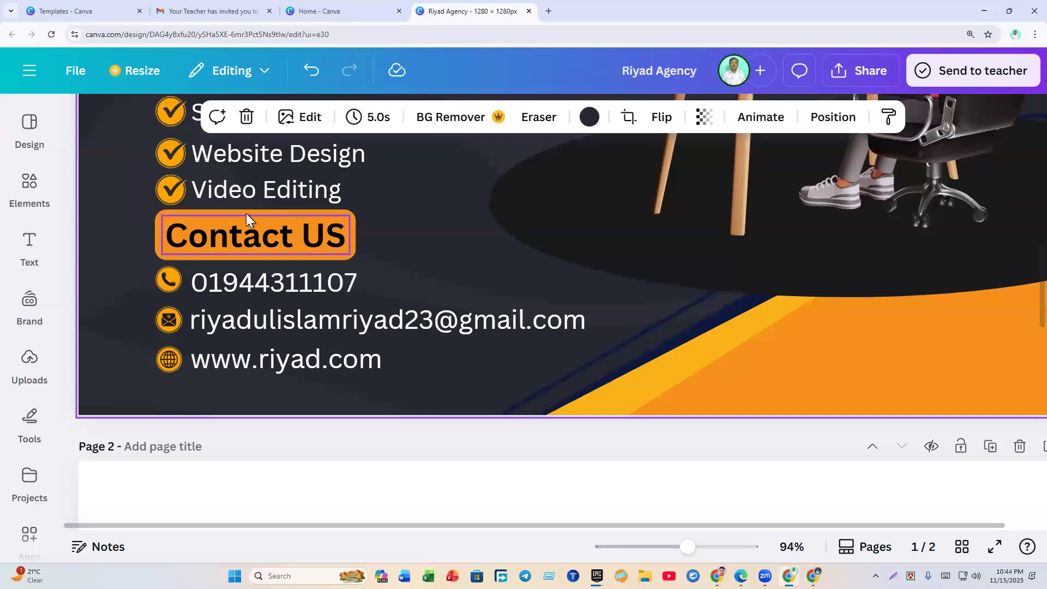
left_click(247, 213)
left_click_drag(257, 213, 257, 213)
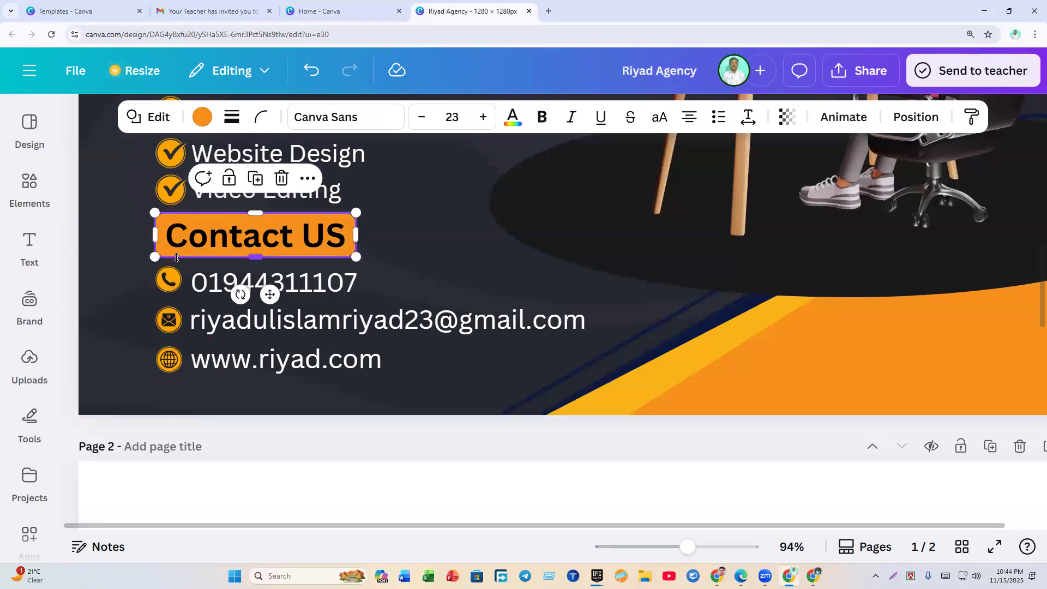
left_click(108, 259)
left_click_drag(209, 237, 329, 257)
left_click(242, 181)
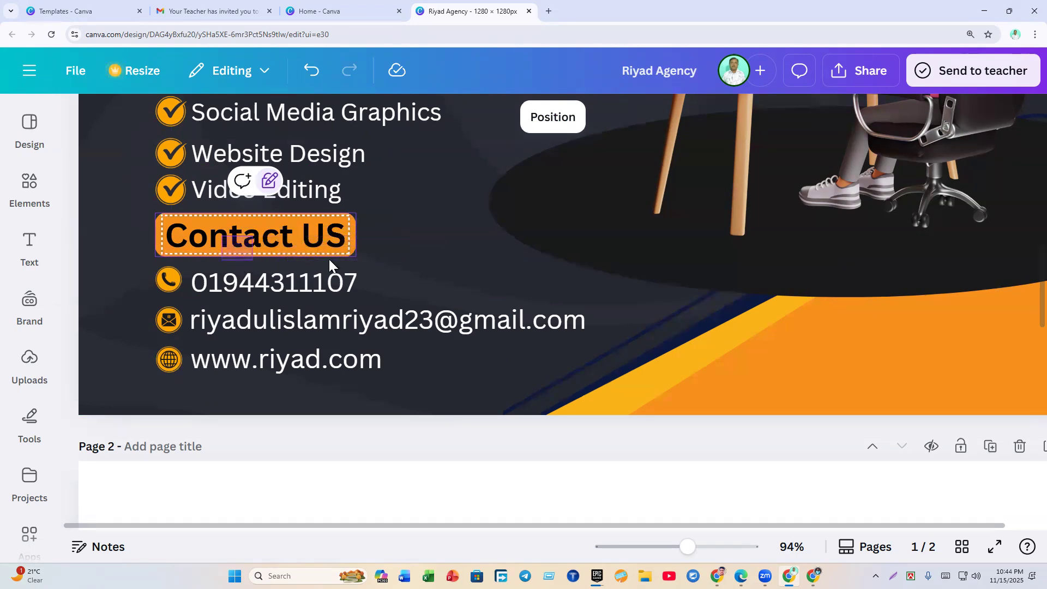
Step: Unlock the Contact US text, set it back on its pill, and delete empty page 2
left_click(229, 246)
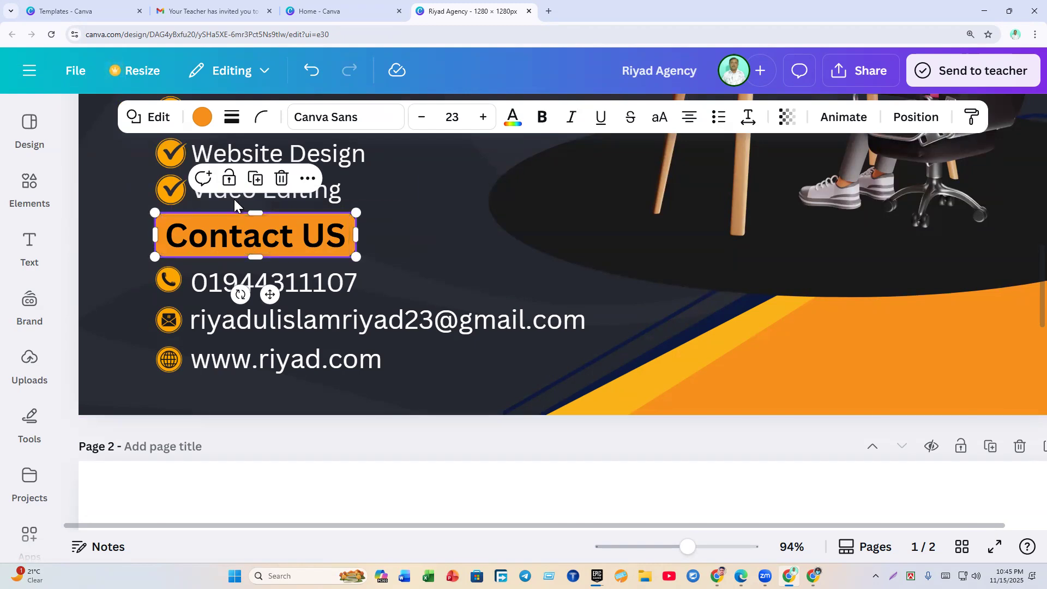
left_click(230, 180)
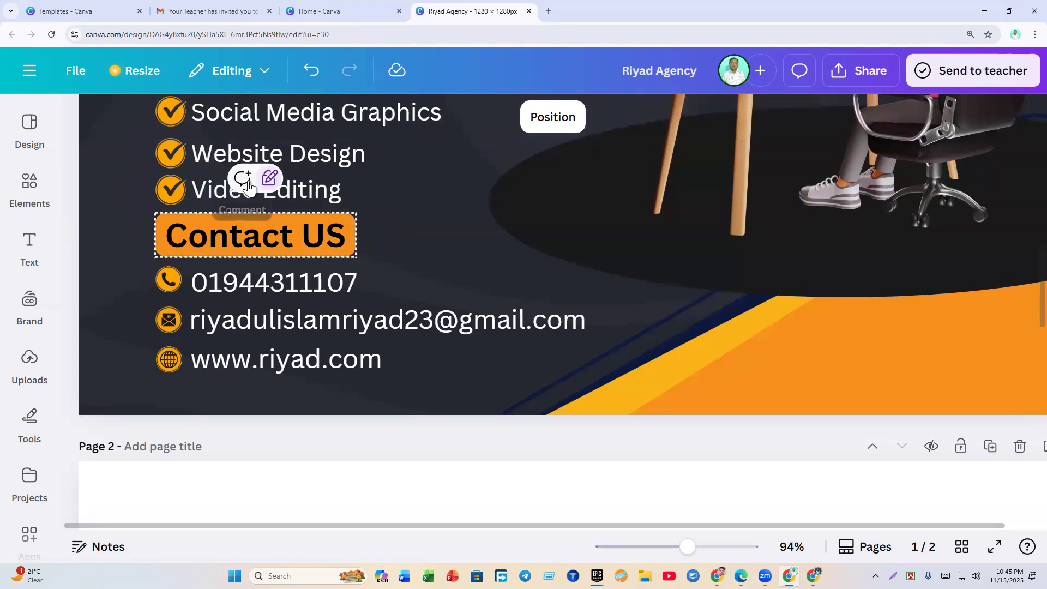
left_click(269, 183)
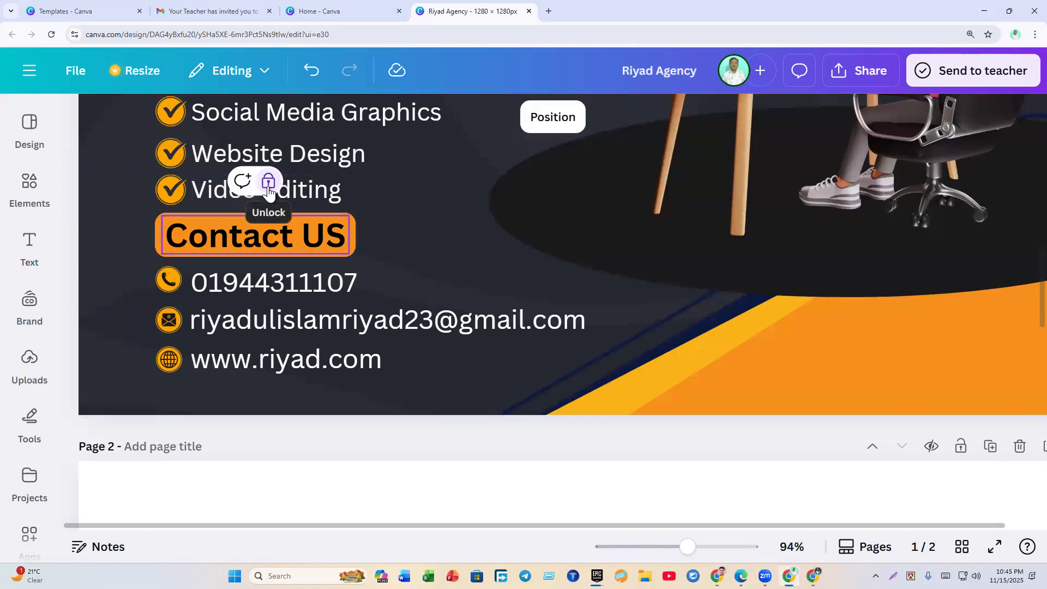
left_click(268, 183)
mouse_move(254, 240)
left_mouse_down()
mouse_move(286, 235)
mouse_move(238, 232)
mouse_move(250, 233)
left_mouse_up()
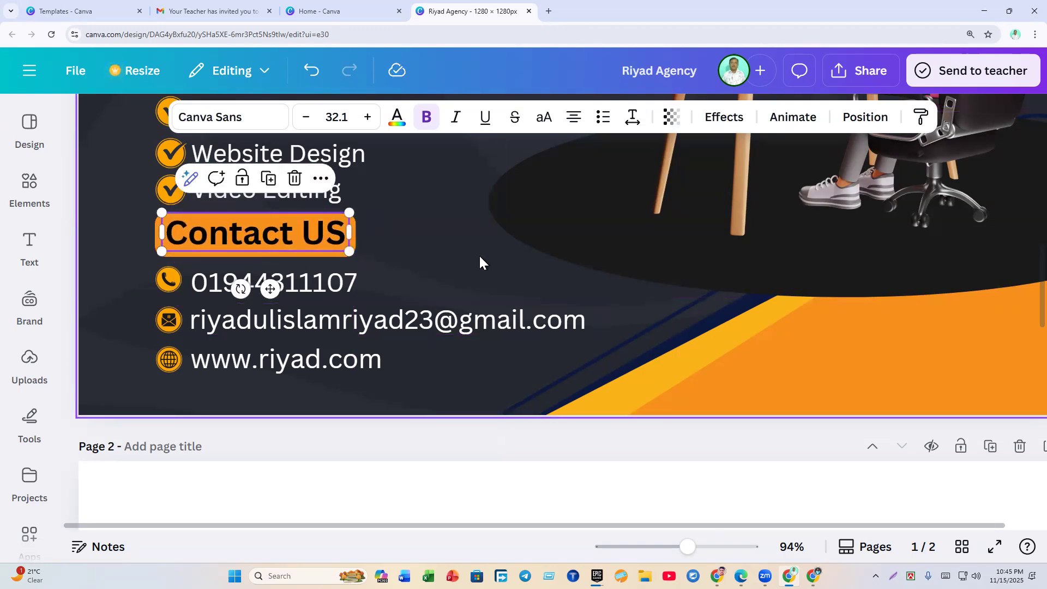
scroll(481, 255, "down", 4)
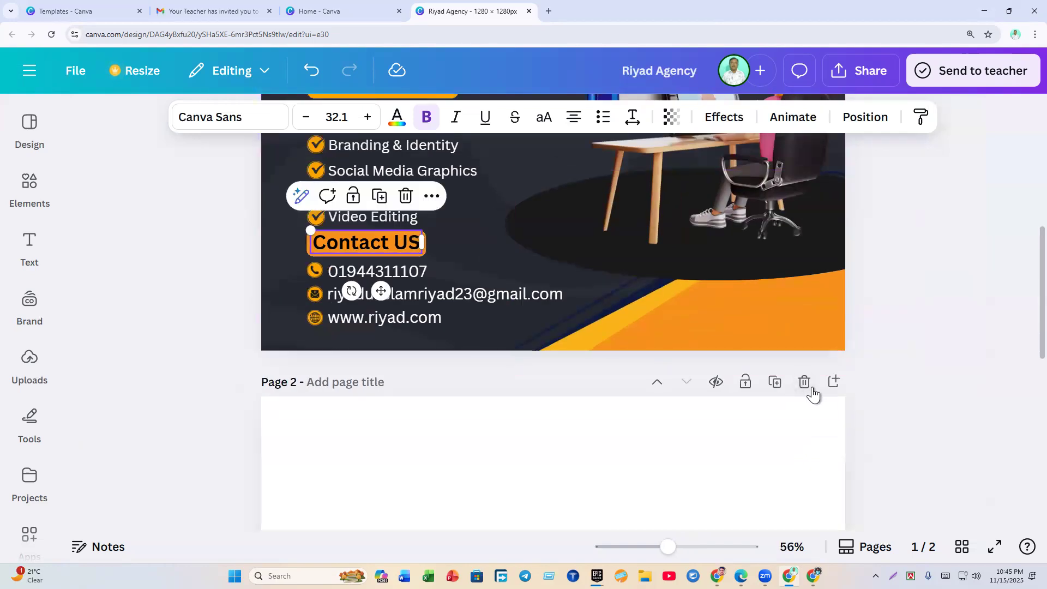
left_click(805, 386)
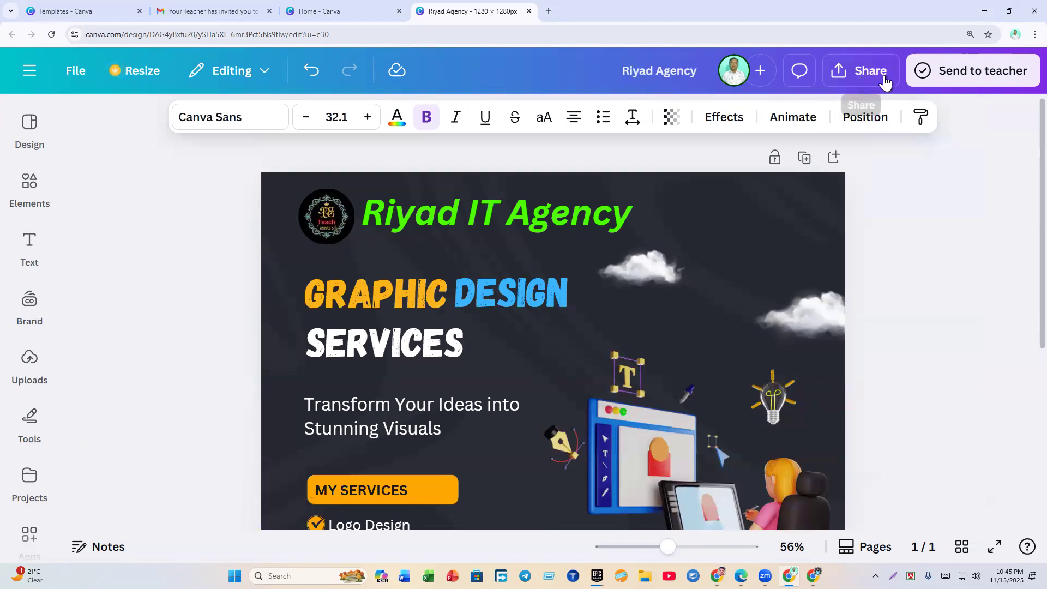
Step: Capture the editor's upper-right area with Lightshot and box Share and Send to teacher in red
key("Print")
mouse_move(630, 61)
left_mouse_down()
mouse_move(1024, 227)
mouse_move(1046, 293)
left_mouse_up()
left_click_drag(900, 156, 879, 111)
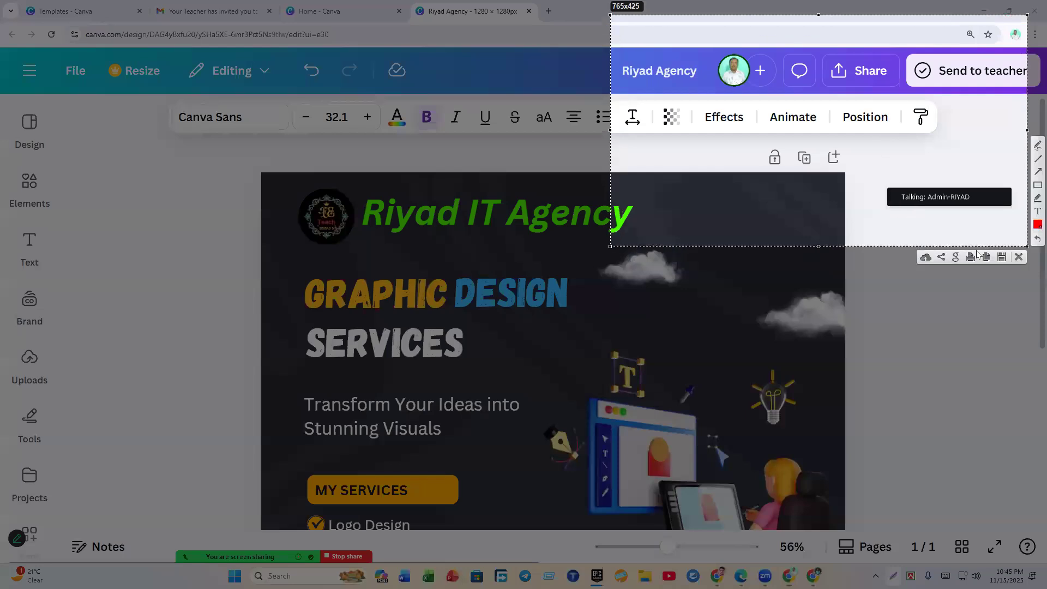
left_click(1025, 184)
left_click_drag(823, 54, 921, 105)
left_click_drag(931, 50, 1023, 94)
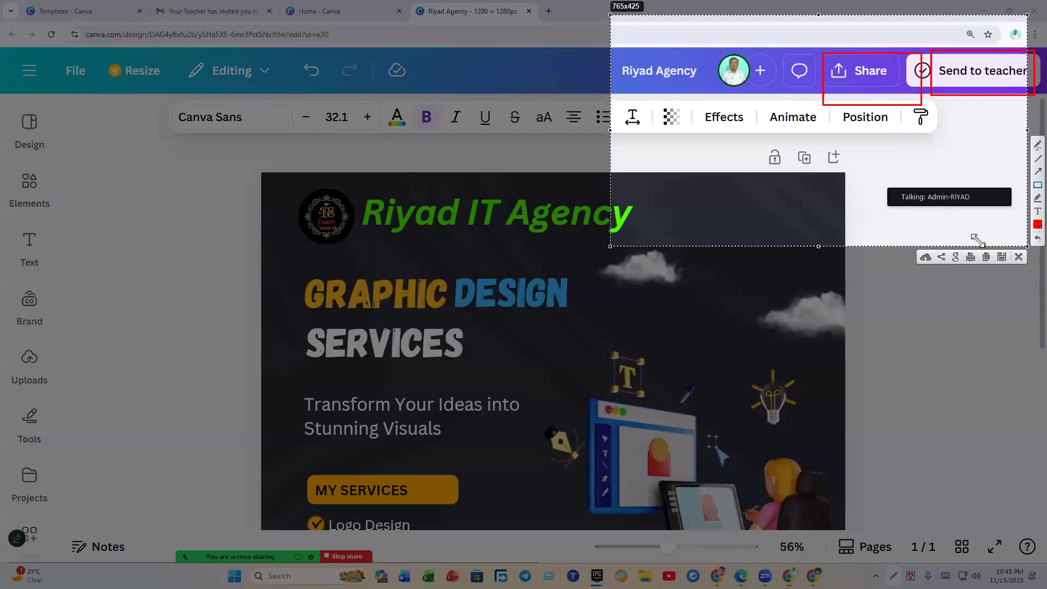
Step: Download the design as a PNG scaled to 1.75× (2,240 × 2,240 px) as Riyad Agency.png
left_click(1016, 259)
left_click(858, 71)
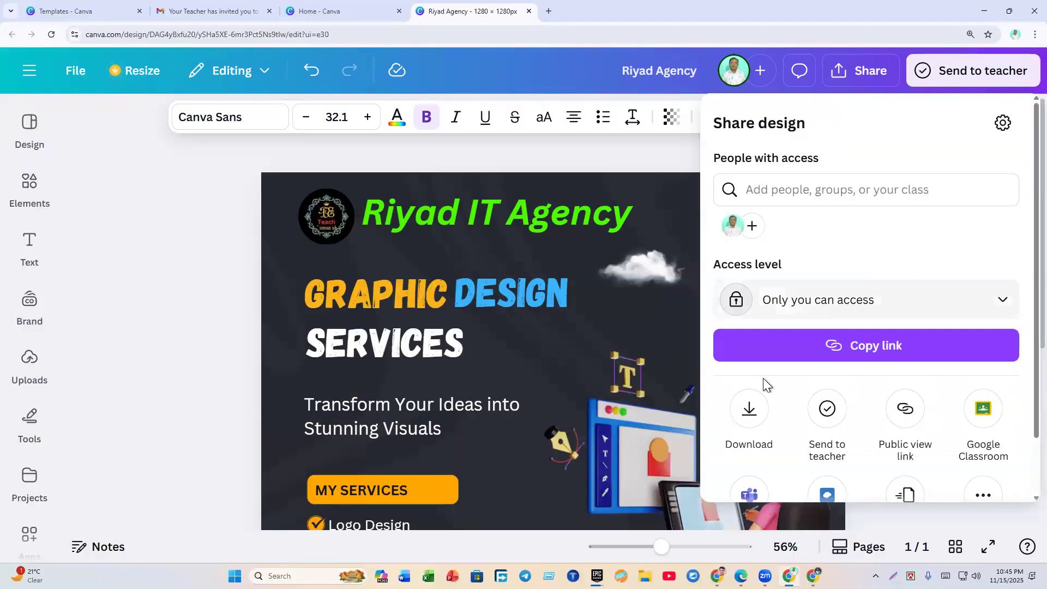
left_click(749, 410)
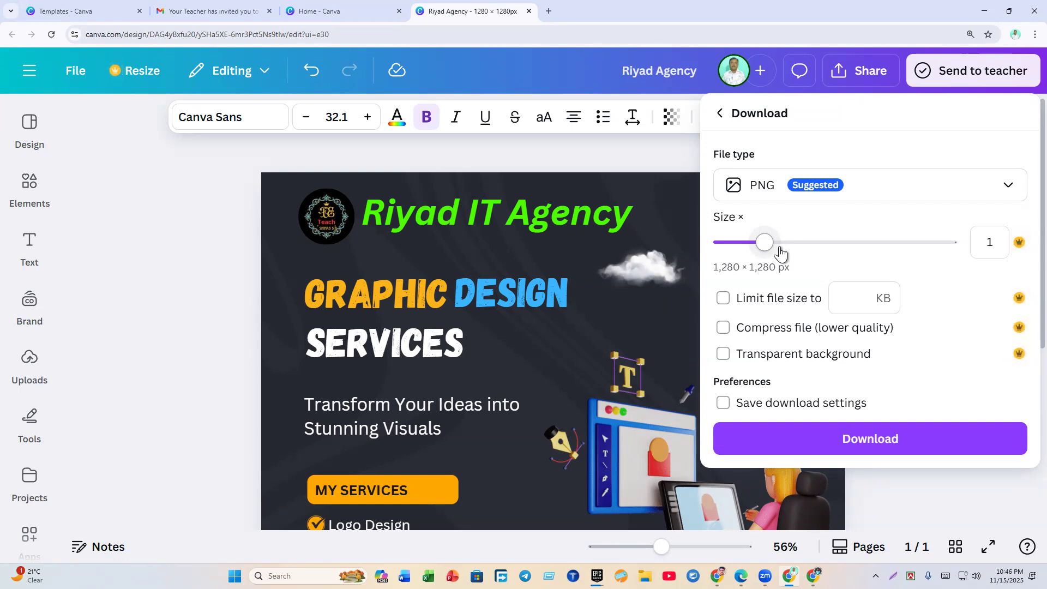
left_click_drag(769, 249, 829, 260)
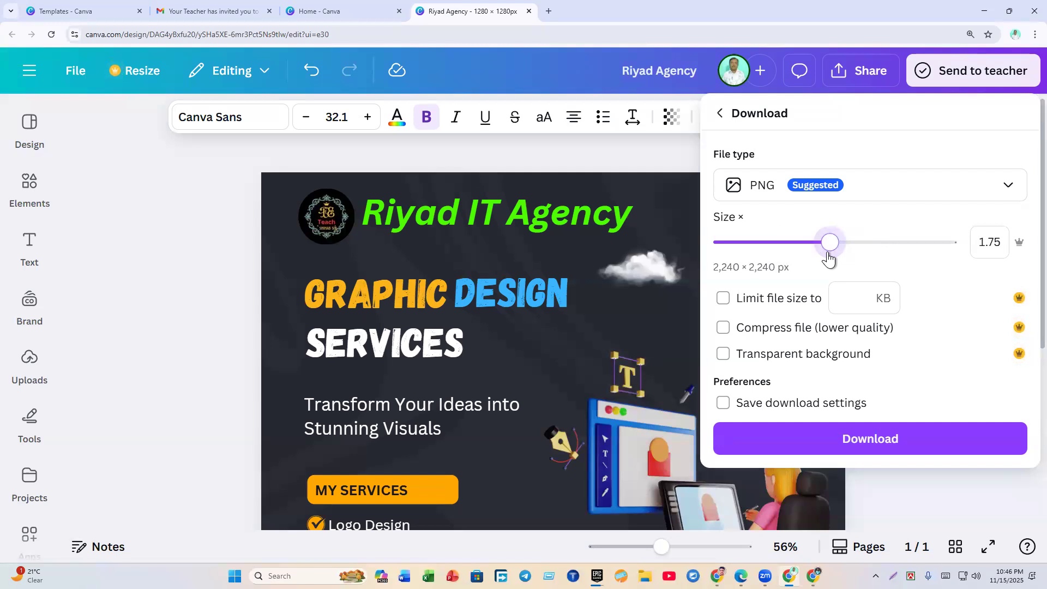
left_click(836, 441)
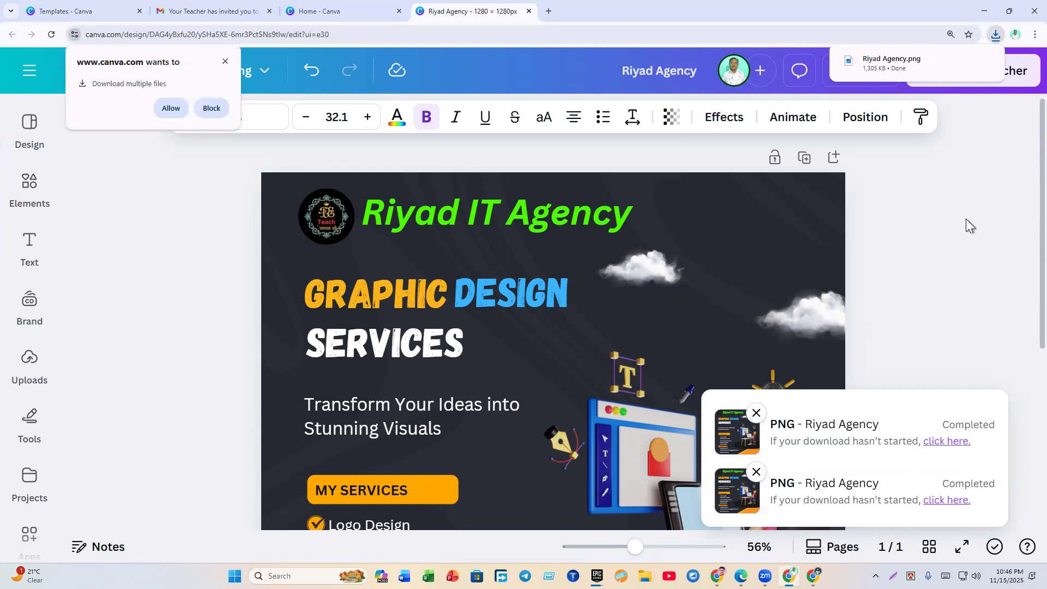
left_click(961, 57)
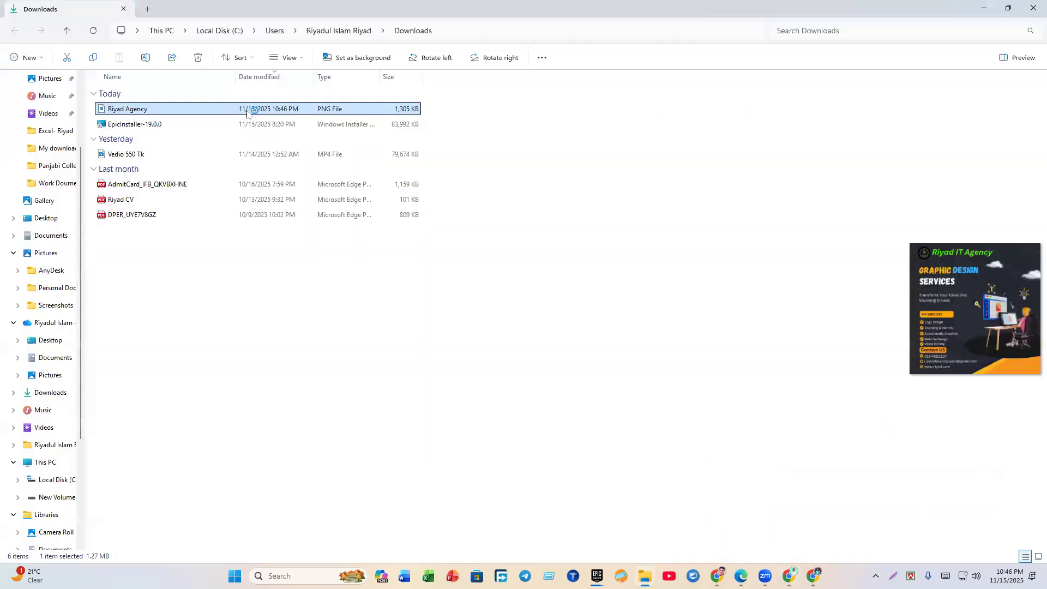
Step: View Riyad Agency.png maximized in Photos at 2240 × 2240, then close Photos and Downloads
double_click(249, 109)
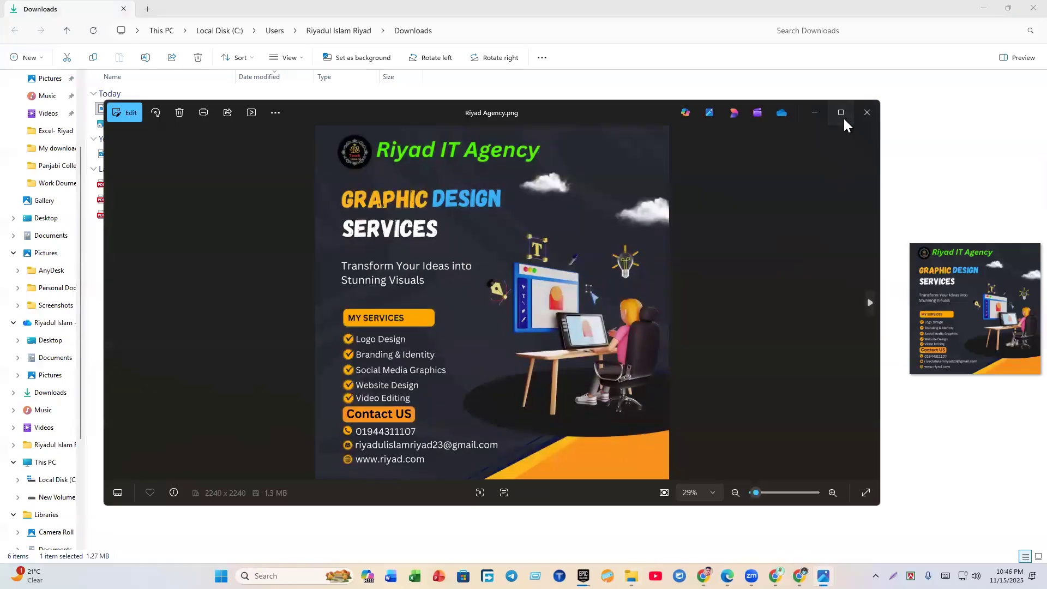
left_click(843, 113)
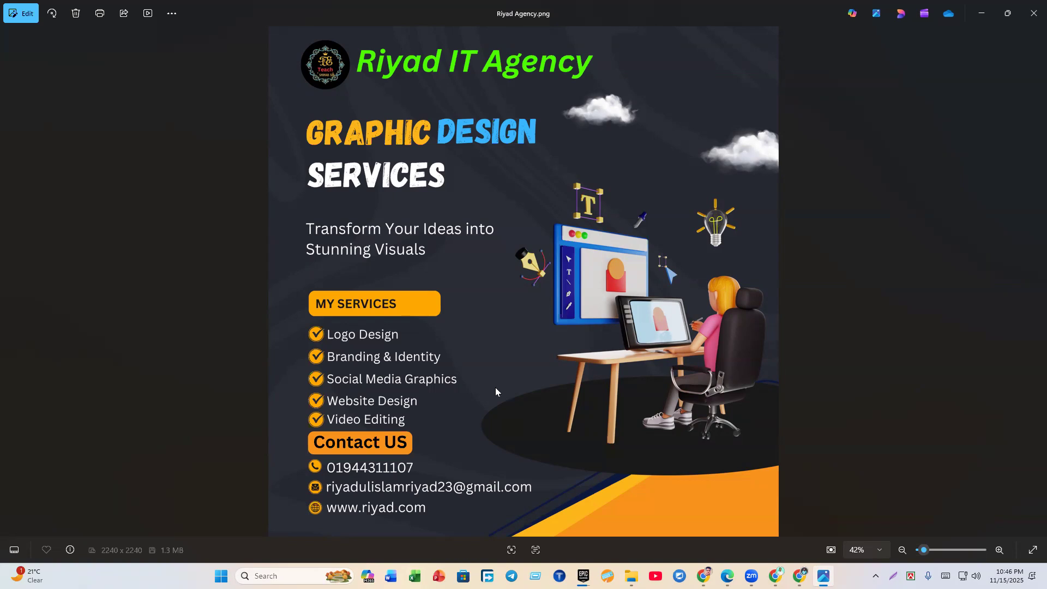
left_click(1034, 13)
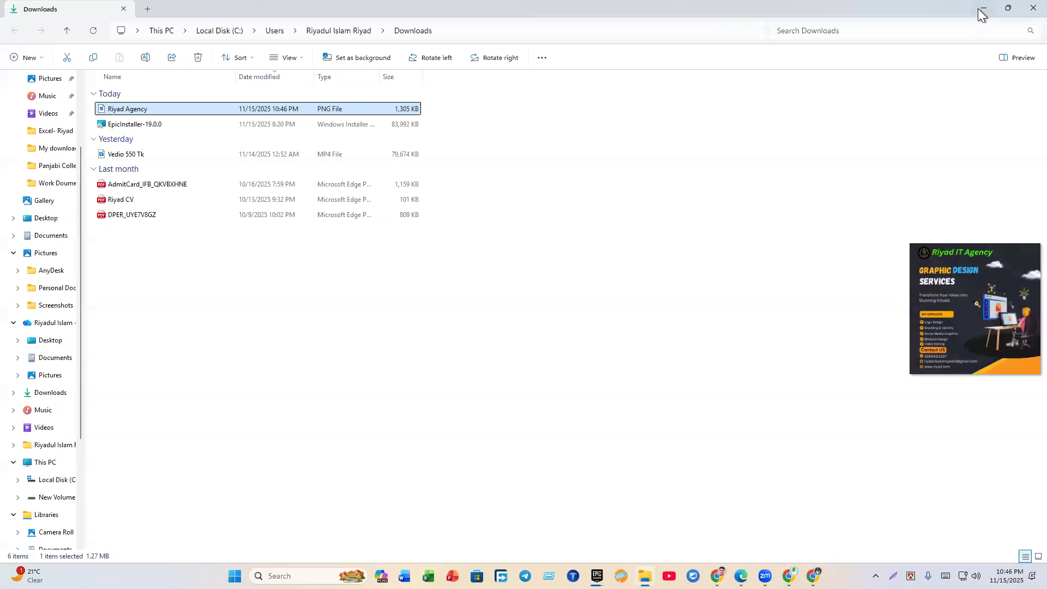
left_click(979, 8)
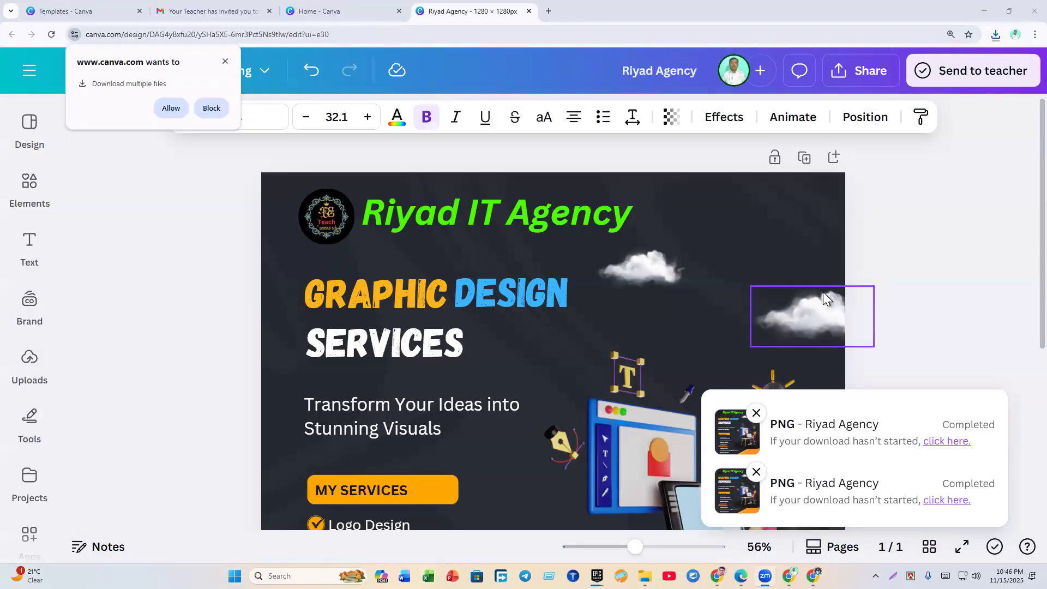
Step: Allow Canva to download multiple files
left_click(169, 107)
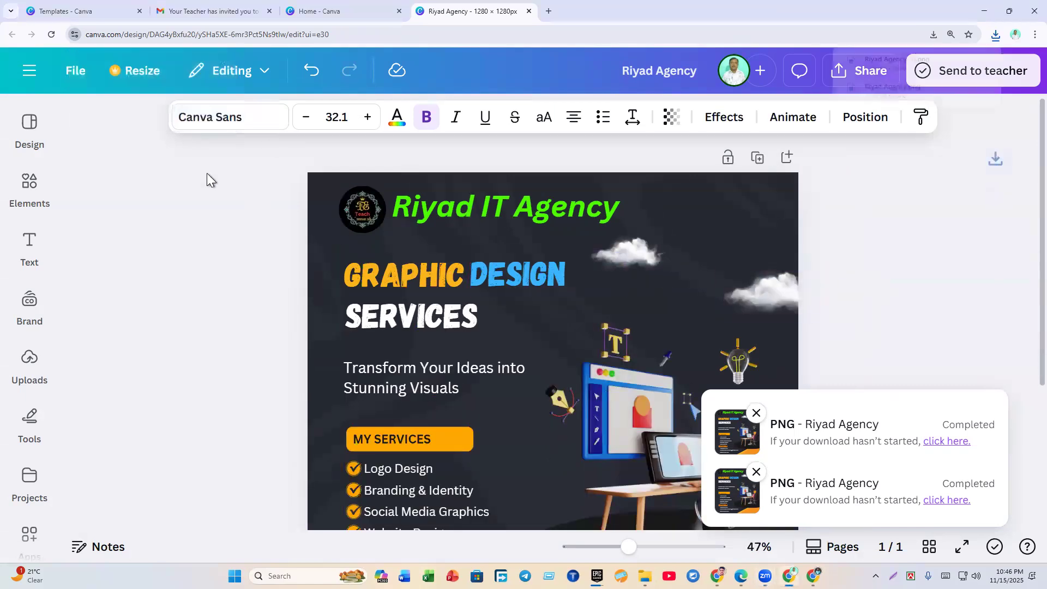
scroll(214, 263, "down", 3)
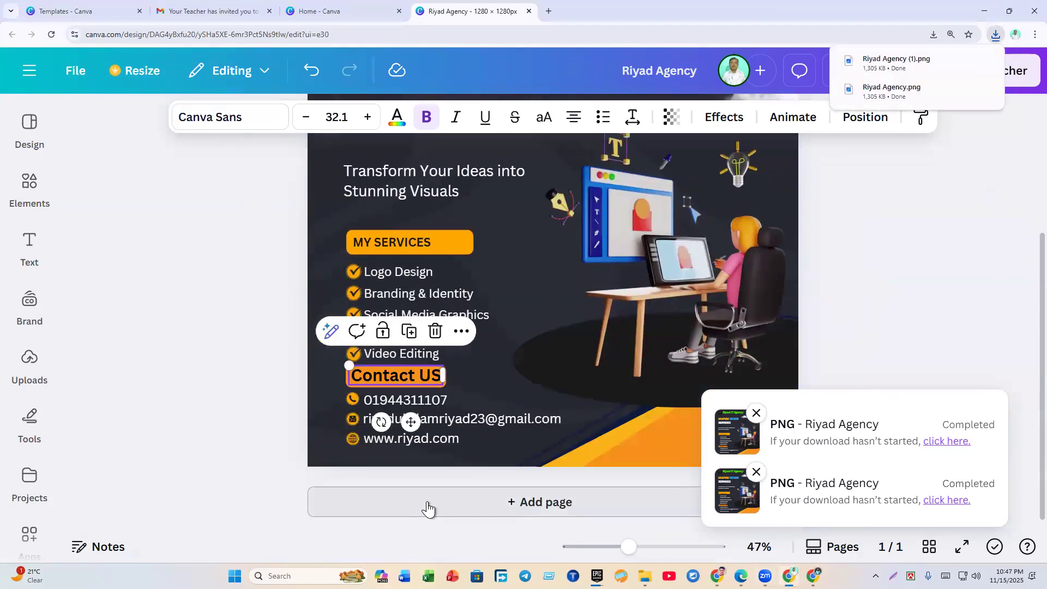
scroll(441, 416, "up", 4)
scroll(327, 212, "down", 4)
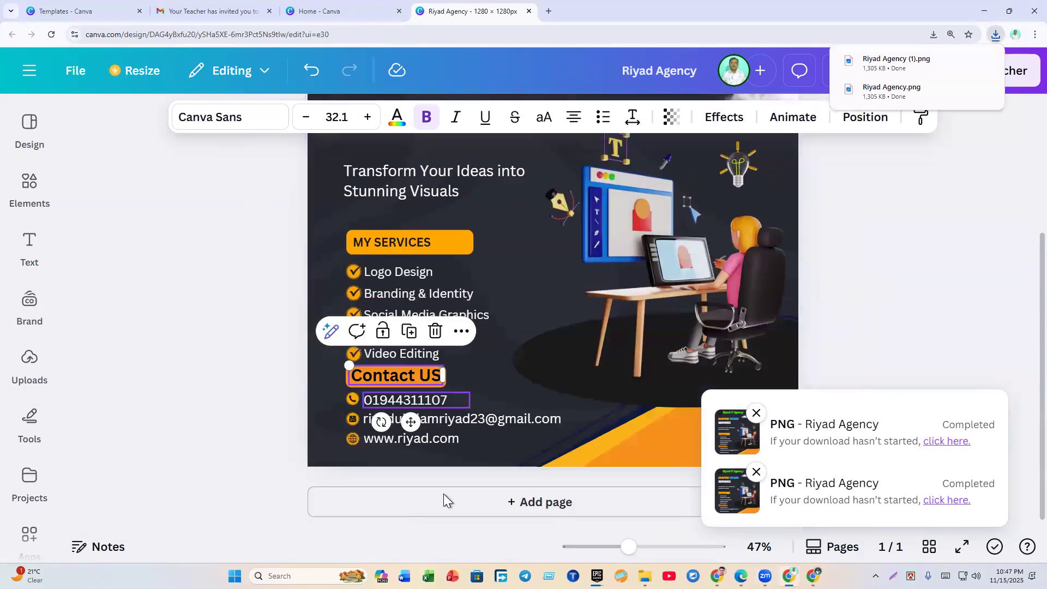
Step: Add two blank pages after the Riyad IT Agency poster
left_click(446, 510)
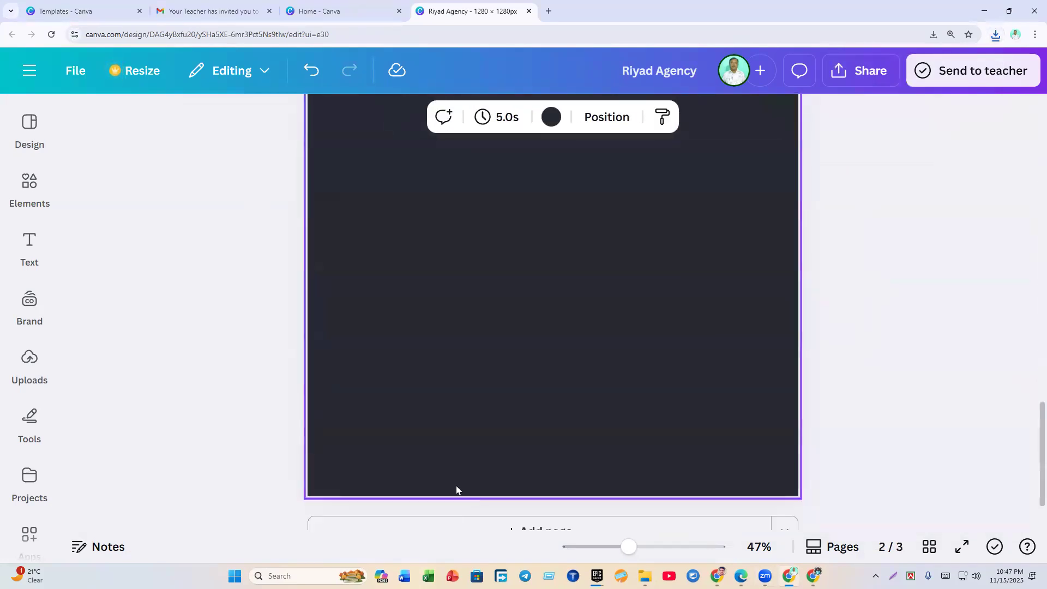
left_click(456, 497)
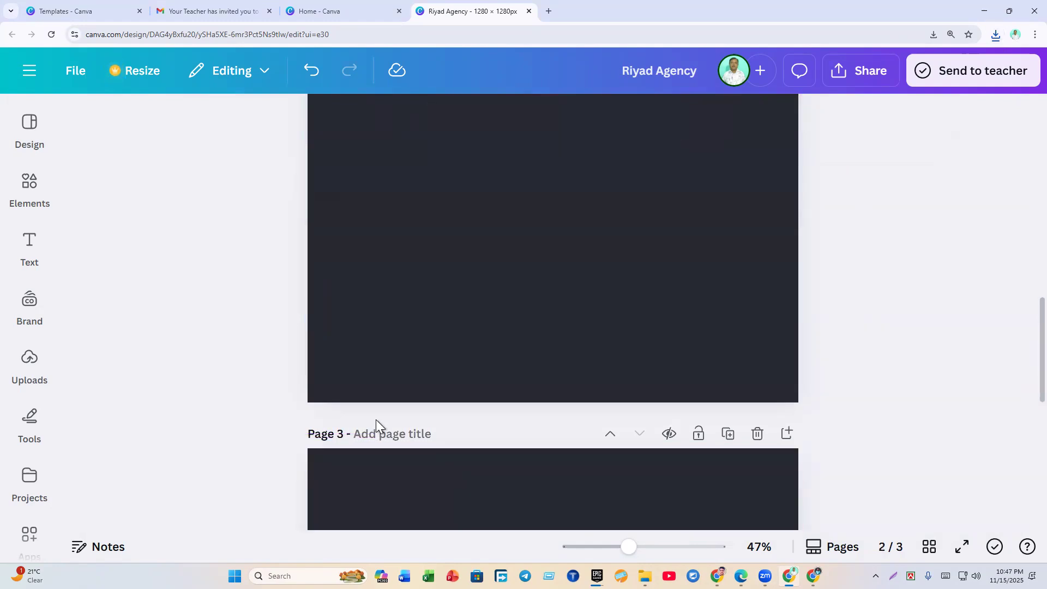
scroll(376, 420, "up", 4)
scroll(371, 418, "up", 4)
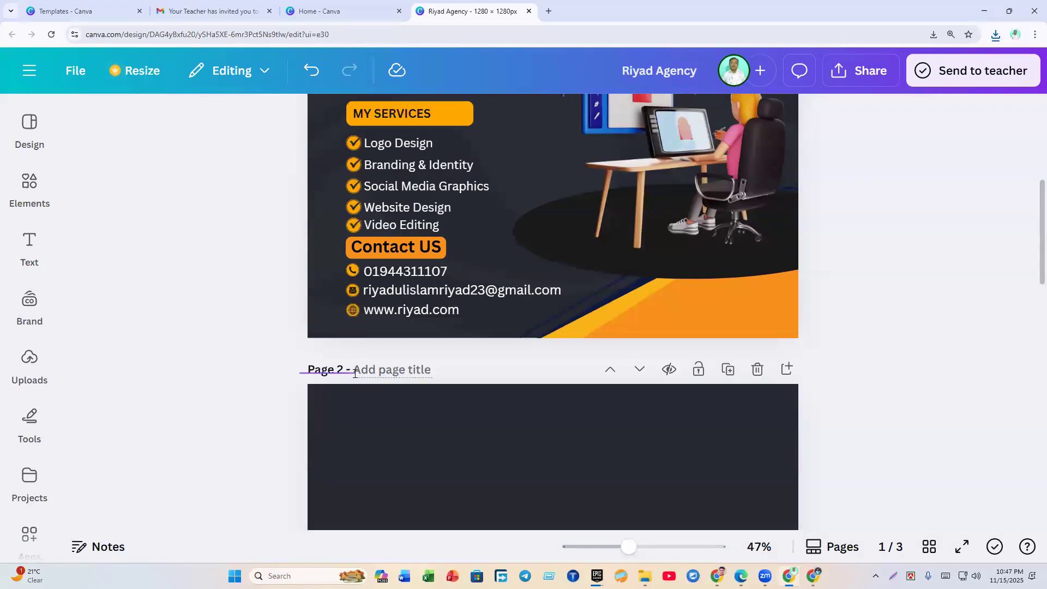
scroll(375, 401, "up", 1)
scroll(375, 397, "up", 5)
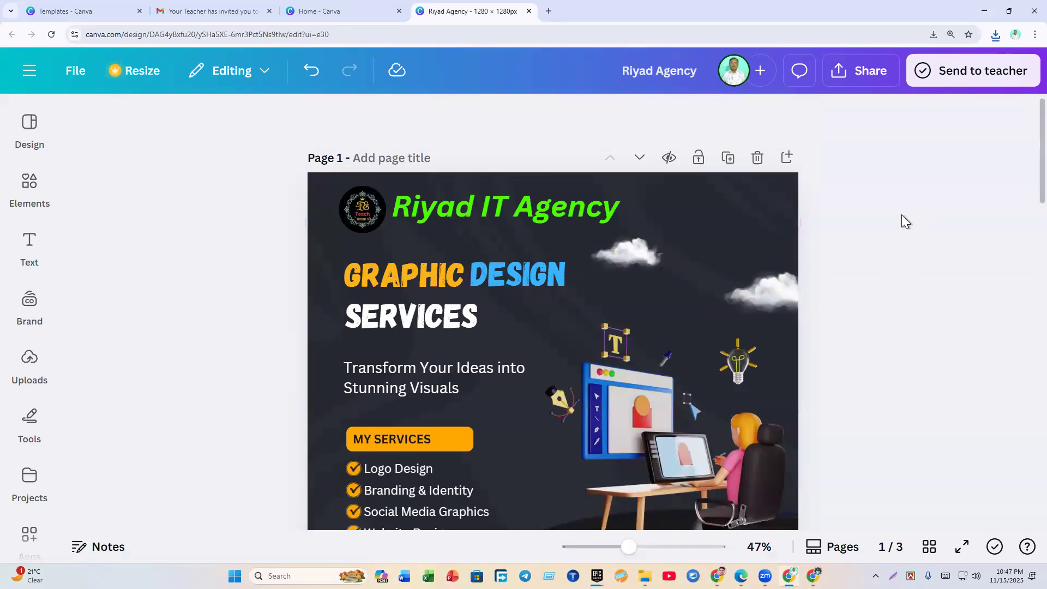
Step: In the PNG download settings, clear Select all and tick Page 3
left_click(854, 70)
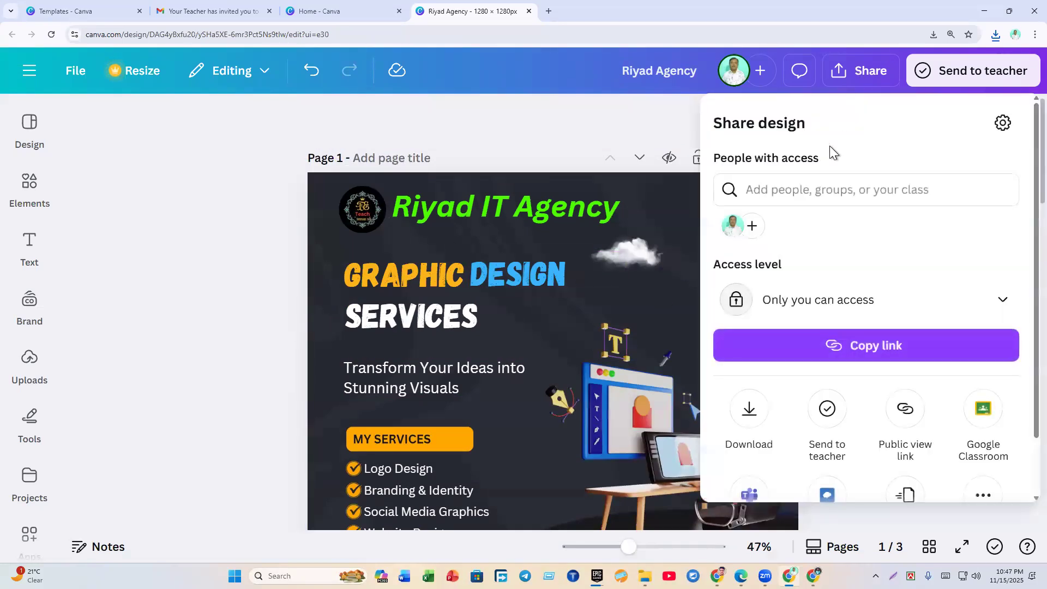
left_click(748, 410)
scroll(767, 382, "down", 1)
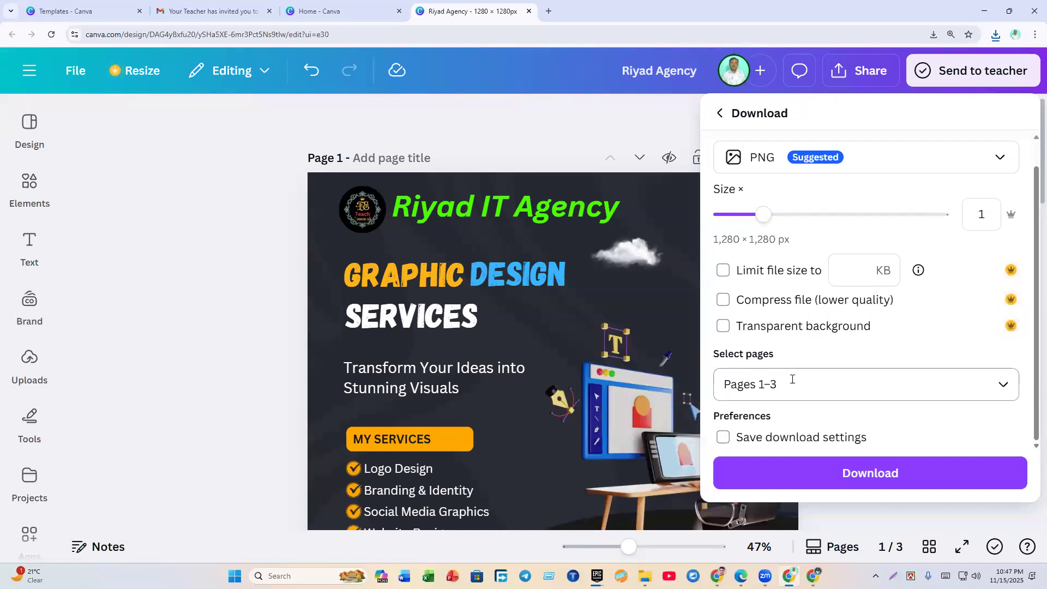
left_click(849, 387)
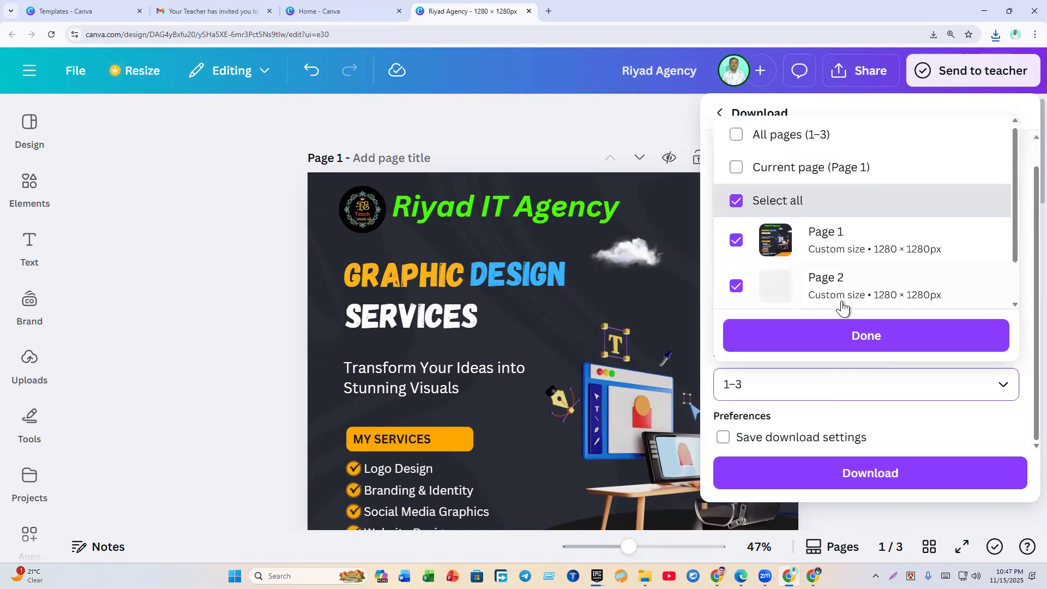
scroll(818, 289, "down", 1)
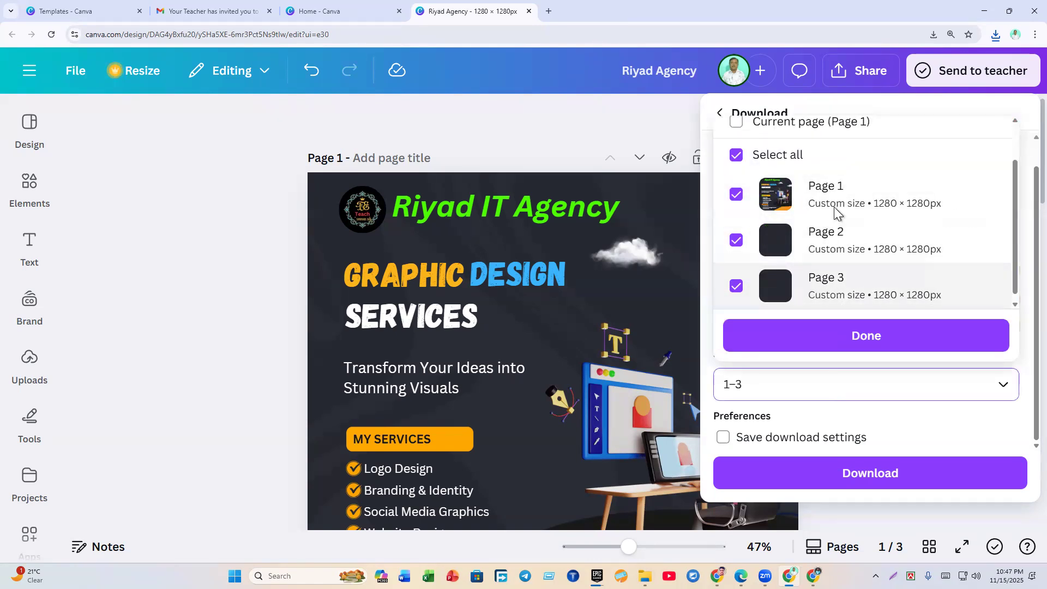
scroll(831, 246, "up", 1)
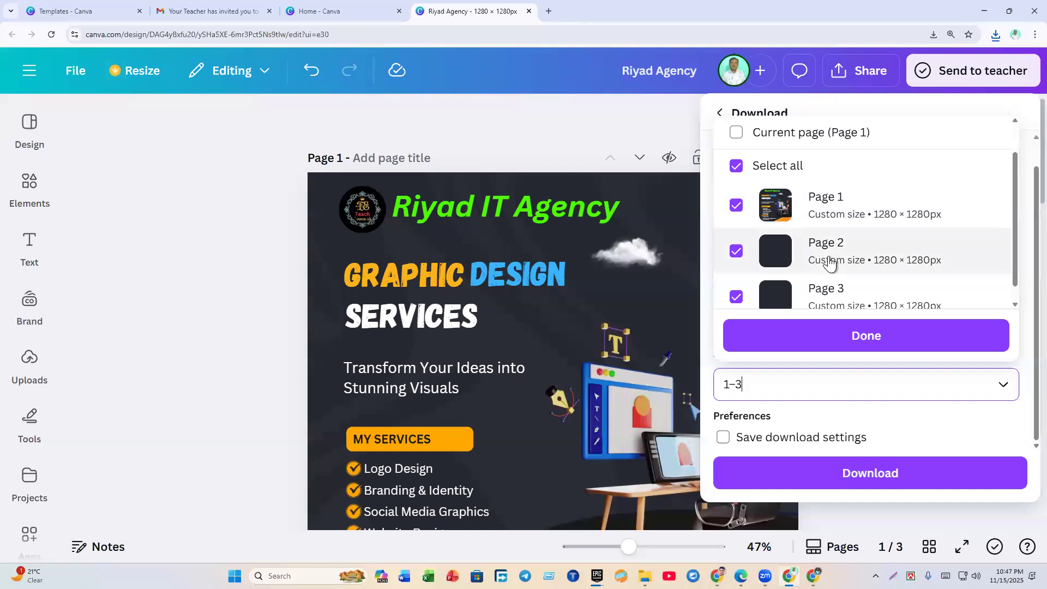
left_click(738, 167)
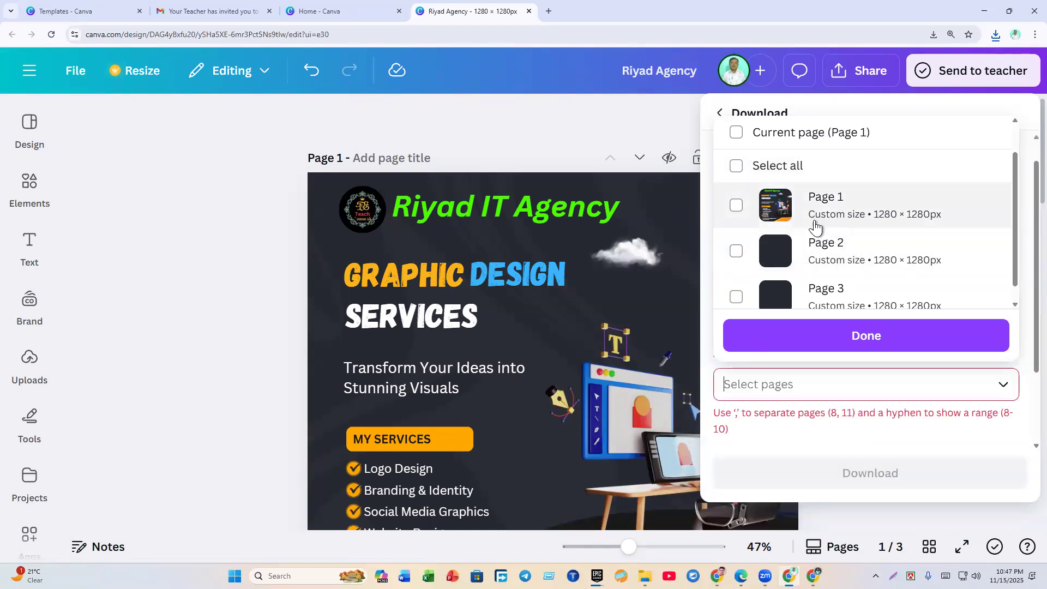
scroll(817, 264, "down", 1)
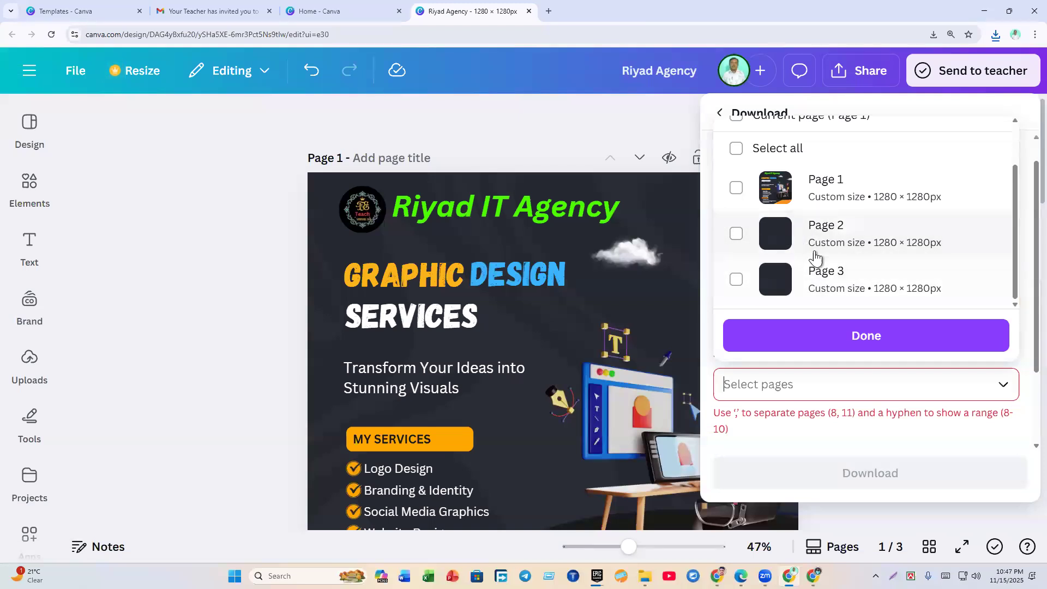
left_click(813, 275)
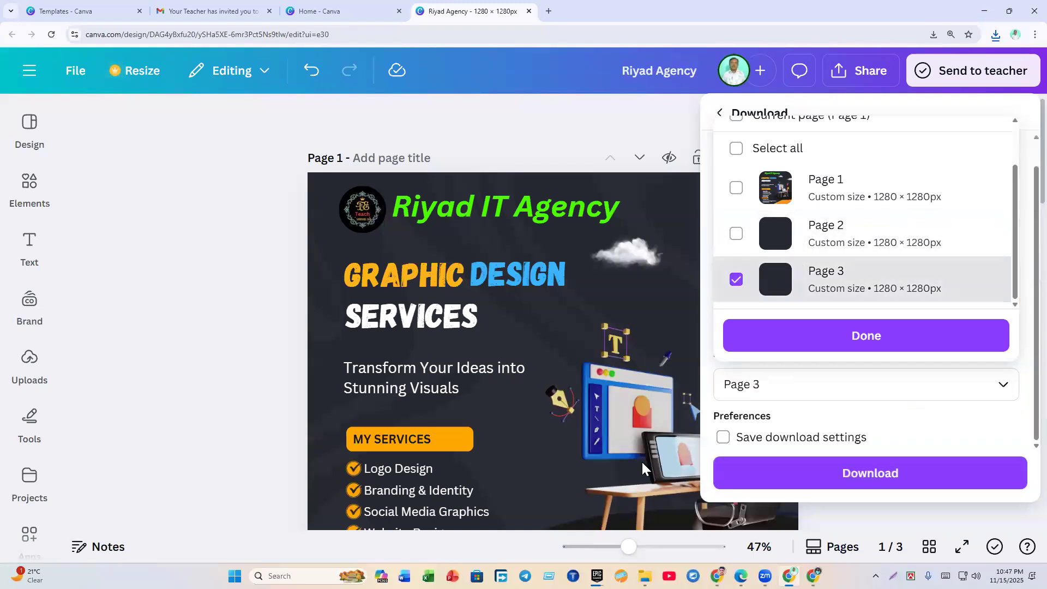
Step: Settle on Page 3 only and scale the export to 1.375× (1,760 × 1,760 px)
left_click(830, 285)
left_click(806, 234)
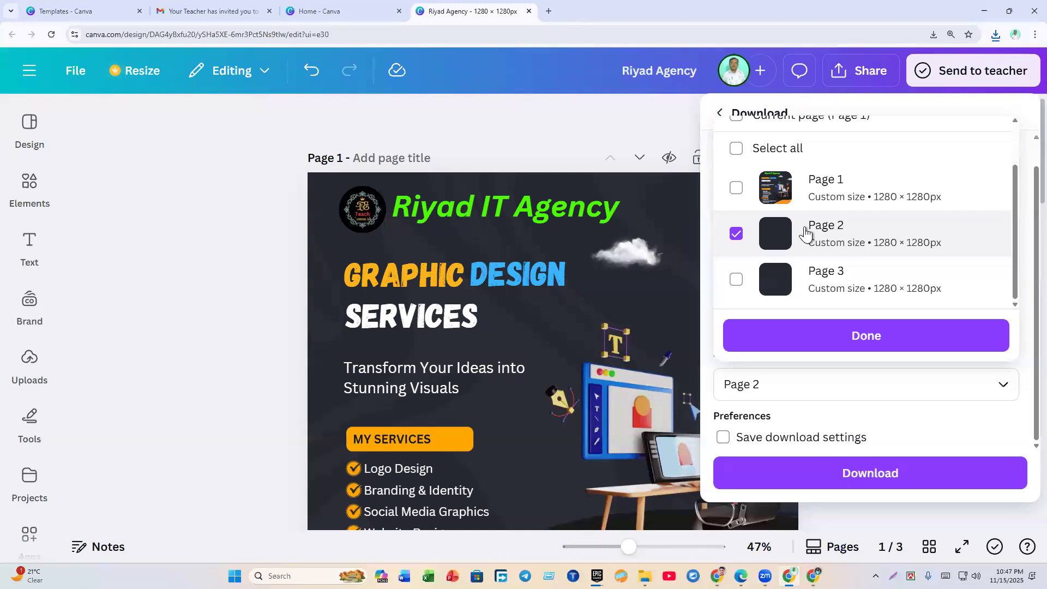
left_click(788, 233)
left_click(781, 179)
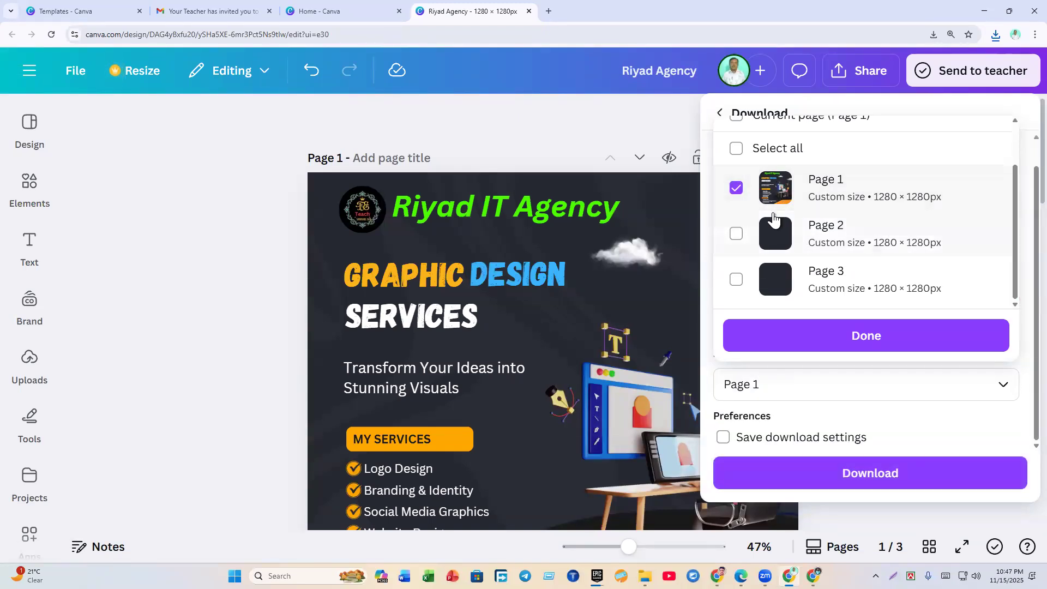
left_click(776, 276)
left_click(787, 196)
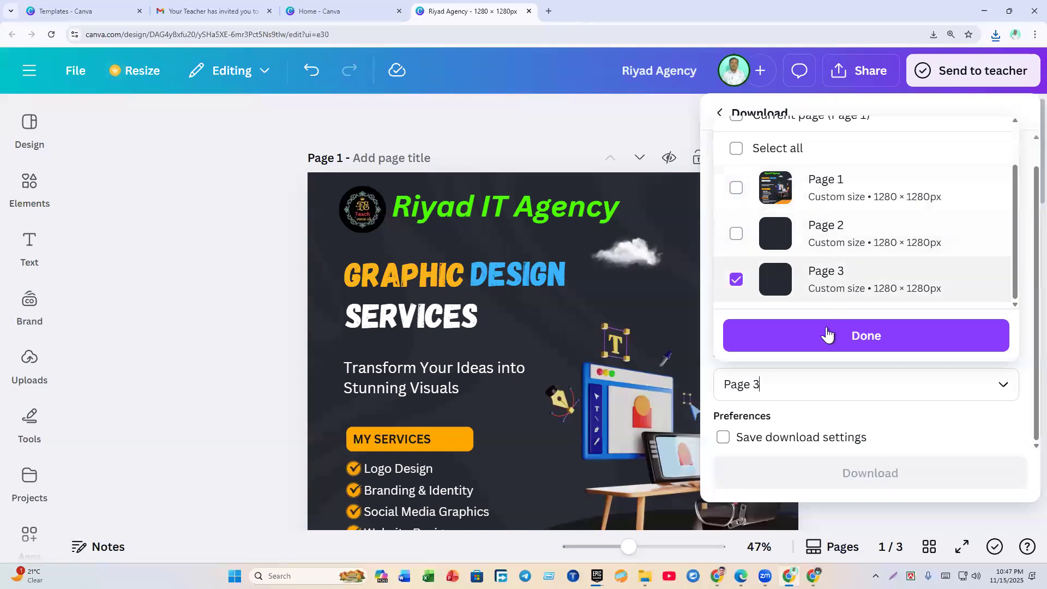
left_click(770, 237)
left_click(758, 214)
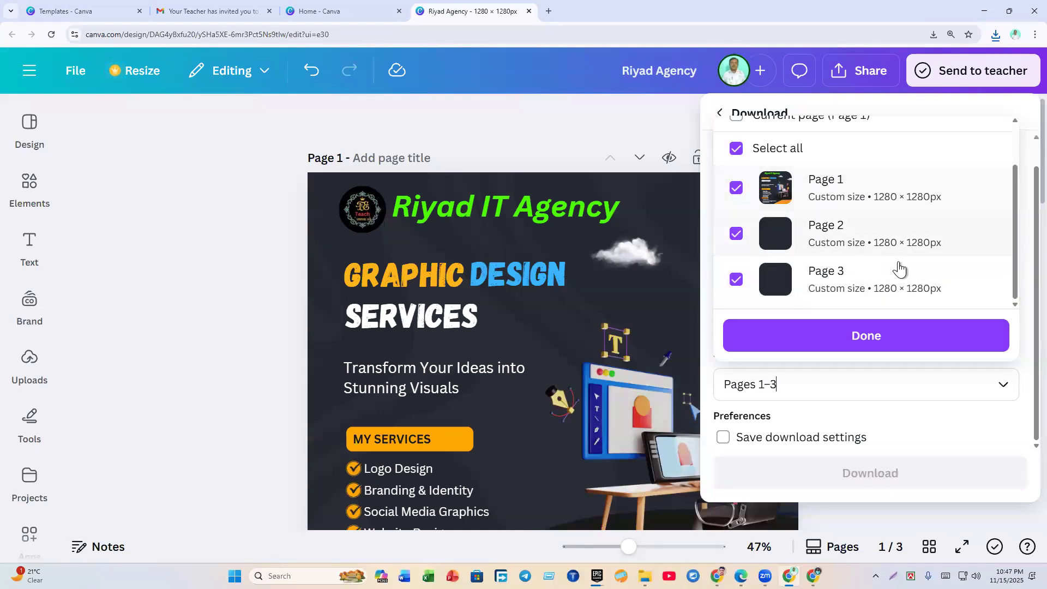
left_click(819, 186)
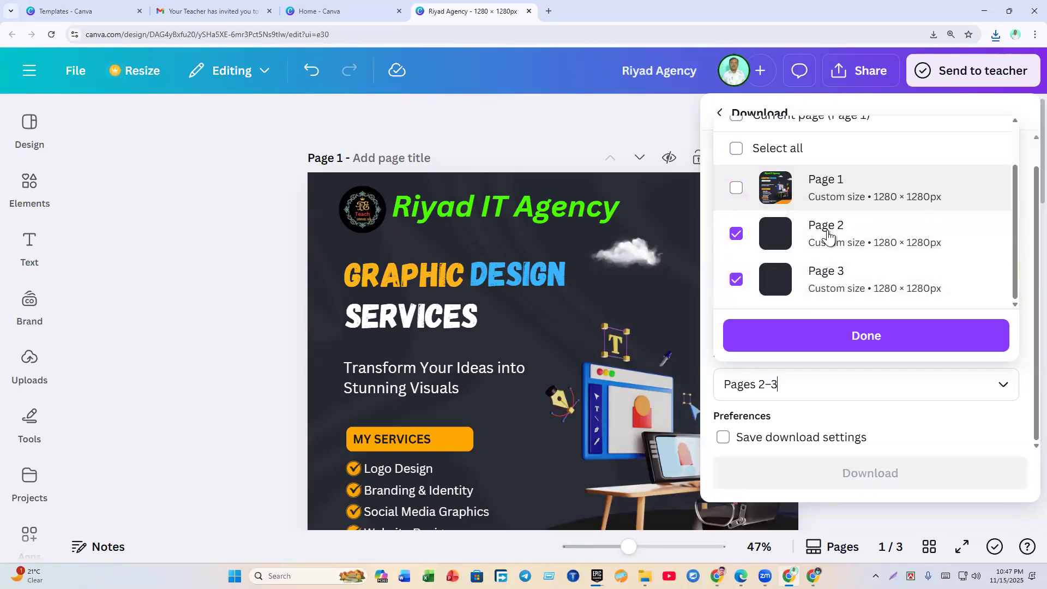
left_click(829, 227)
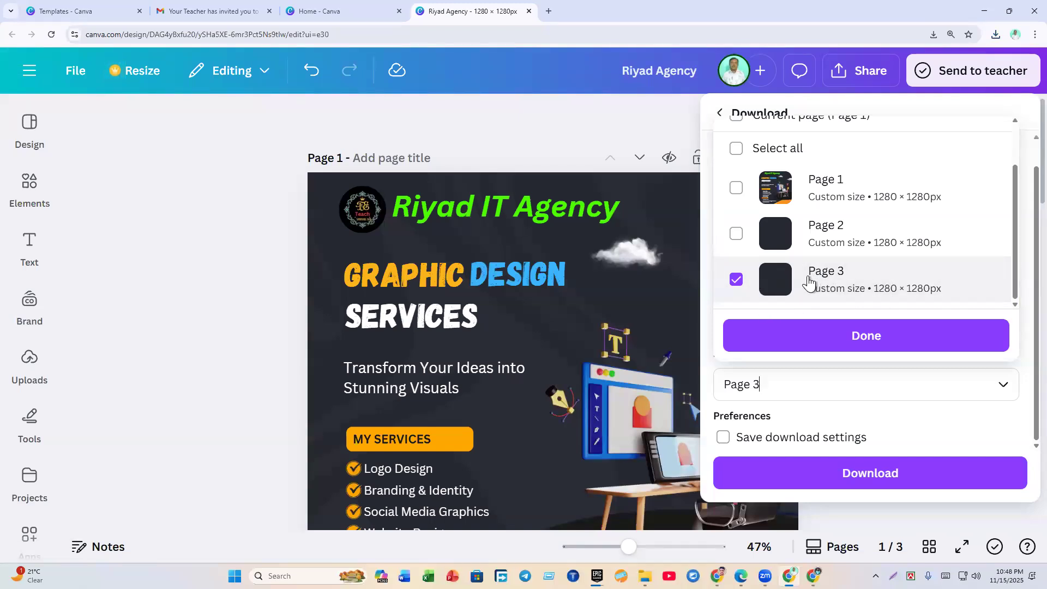
left_click(796, 341)
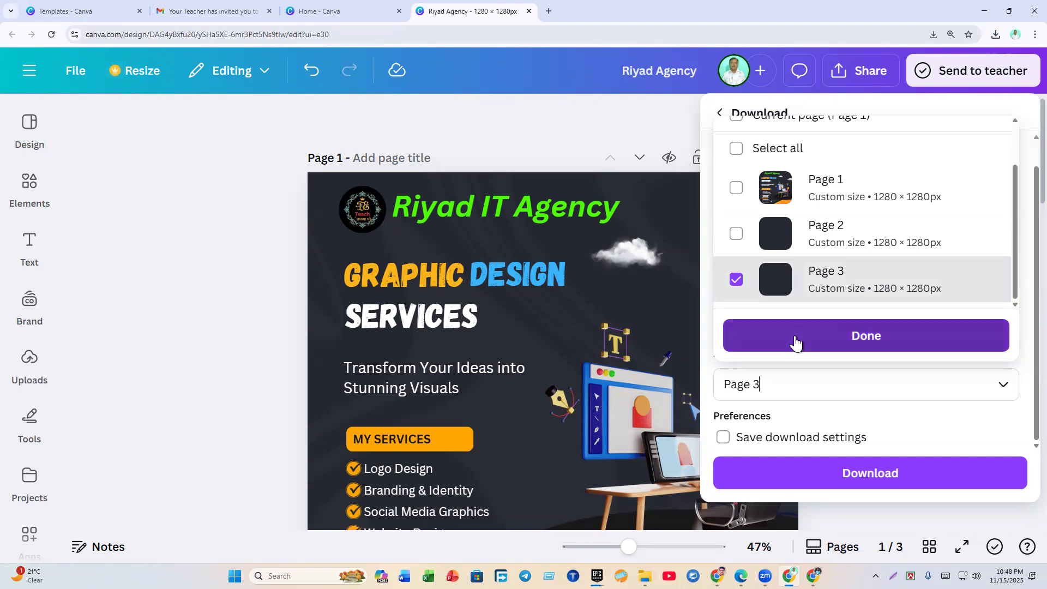
left_click(795, 215)
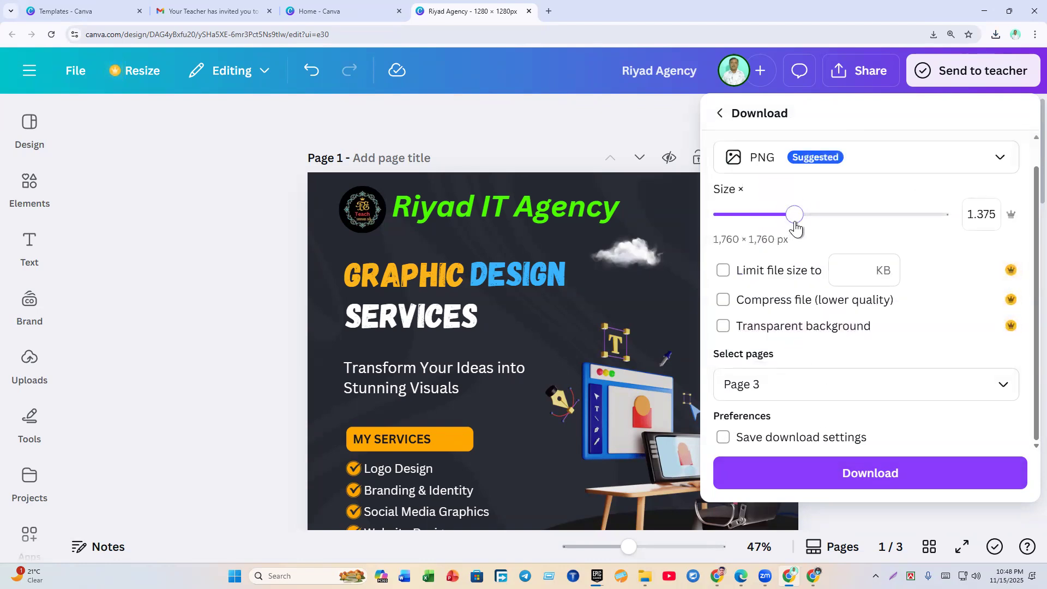
Step: Download Page 3 as Riyad Agency (2).png, check it at 1760 × 1760 in Photos, then close
left_click(839, 467)
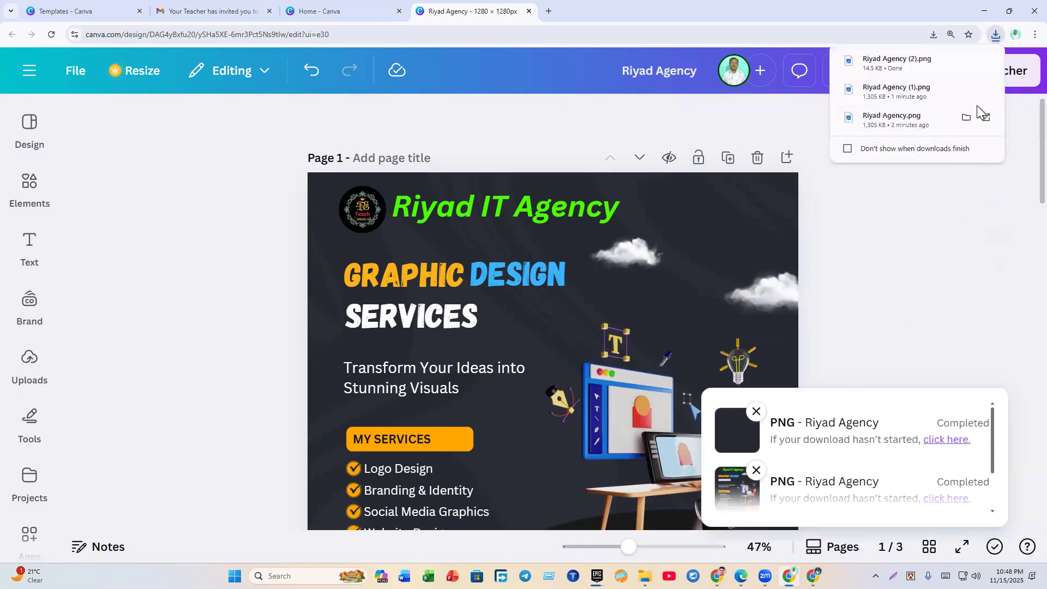
left_click(969, 62)
double_click(269, 113)
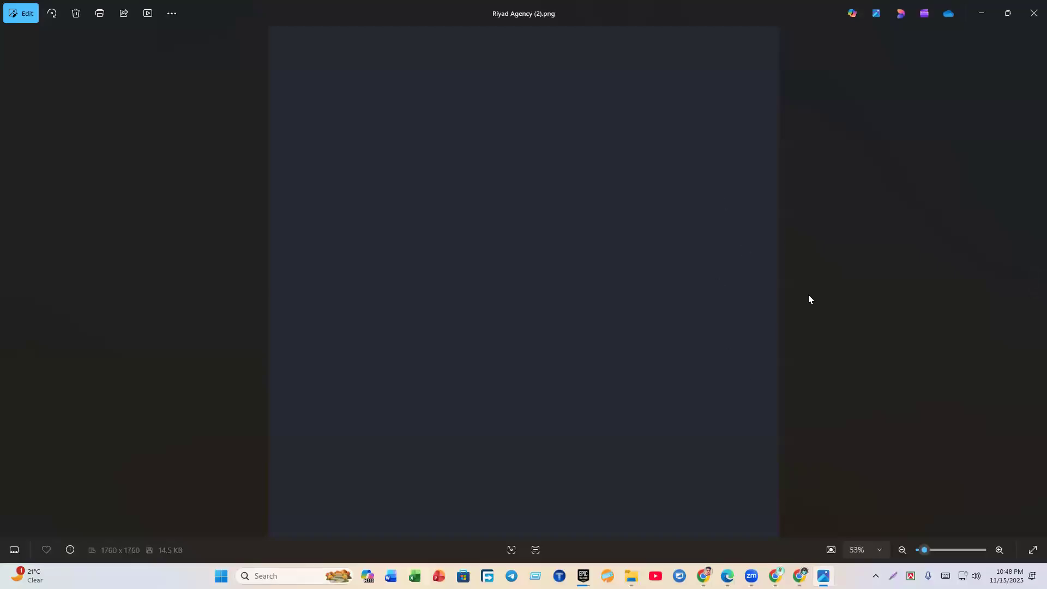
left_click(1021, 14)
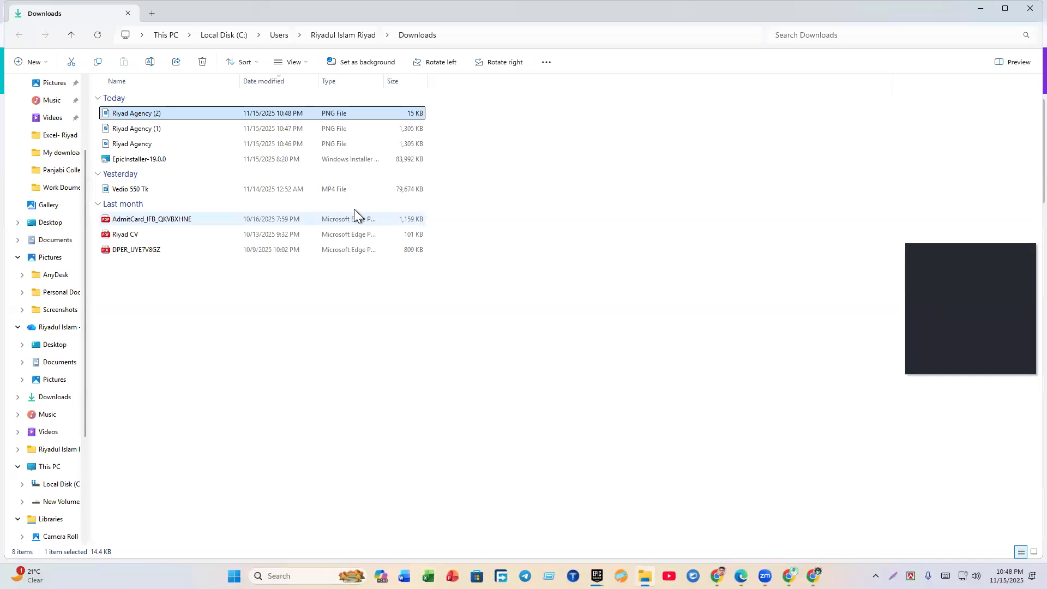
left_click(1031, 9)
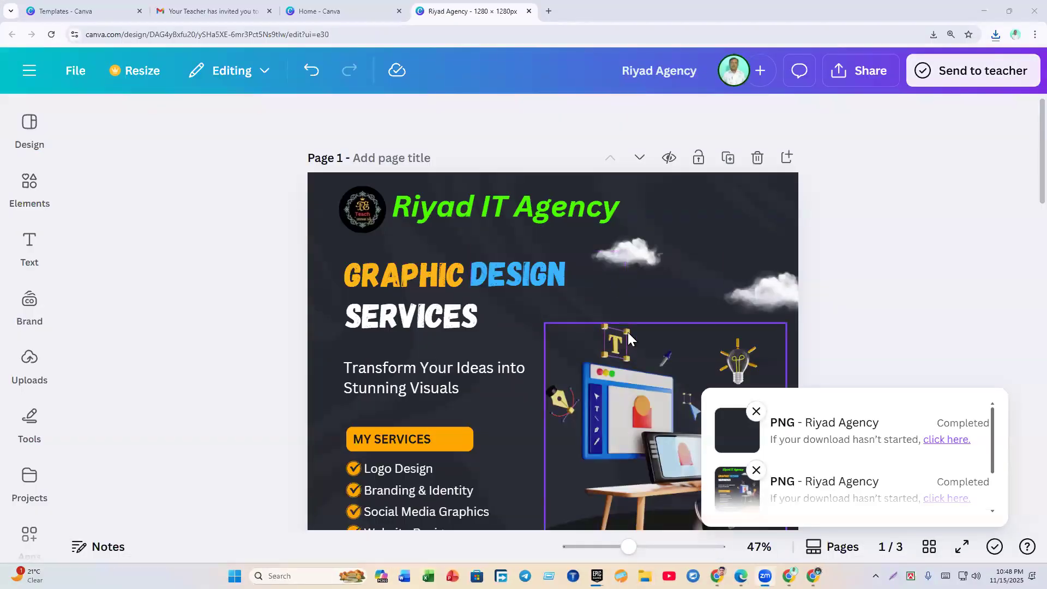
Step: Delete the flyer pages and close the Riyad Agency tab, returning to Canva Home
left_click(846, 269)
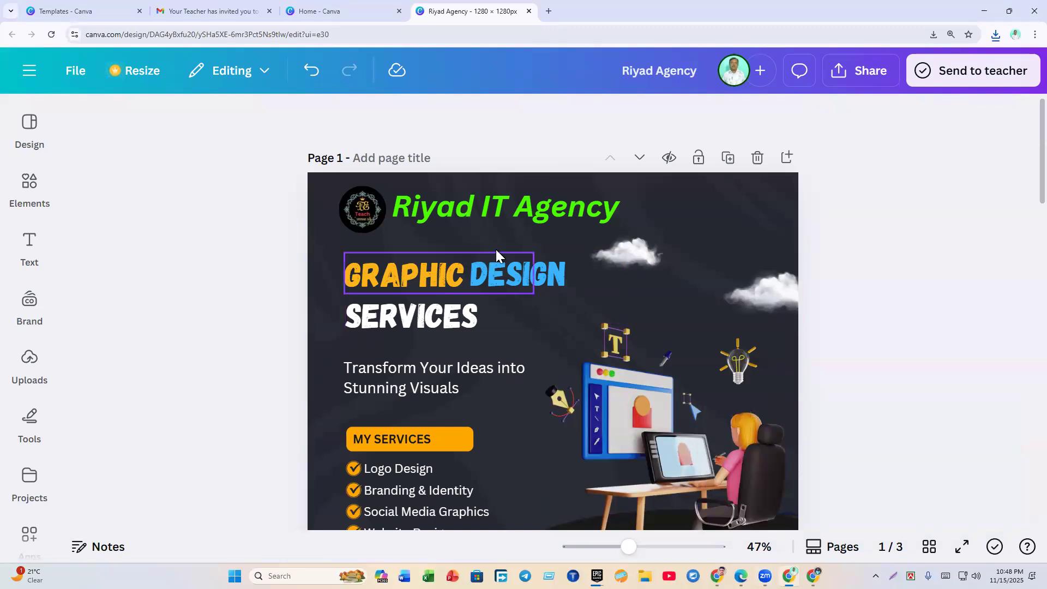
scroll(525, 248, "down", 8)
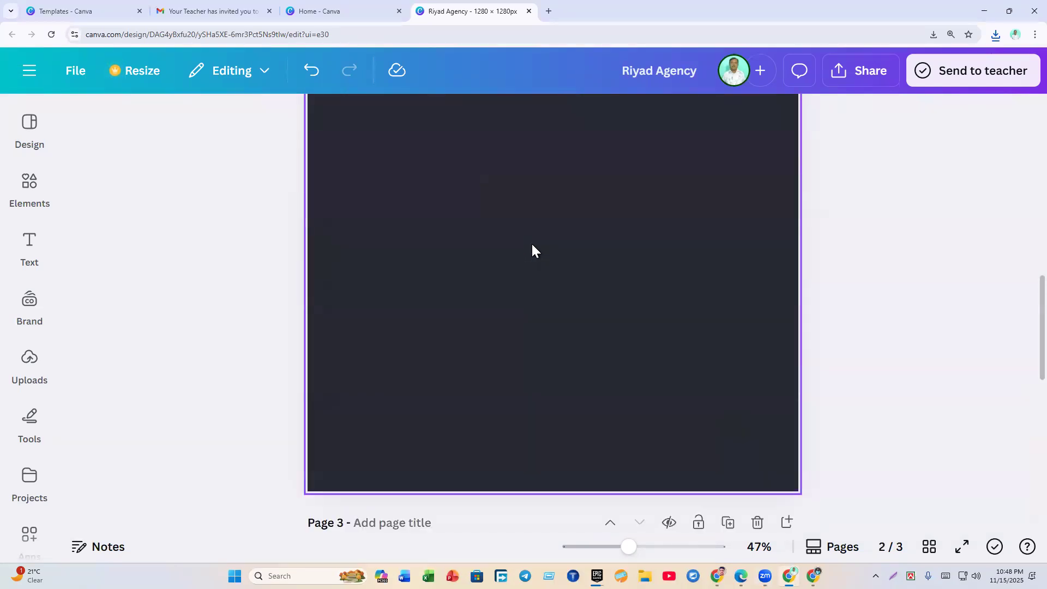
scroll(534, 247, "up", 8)
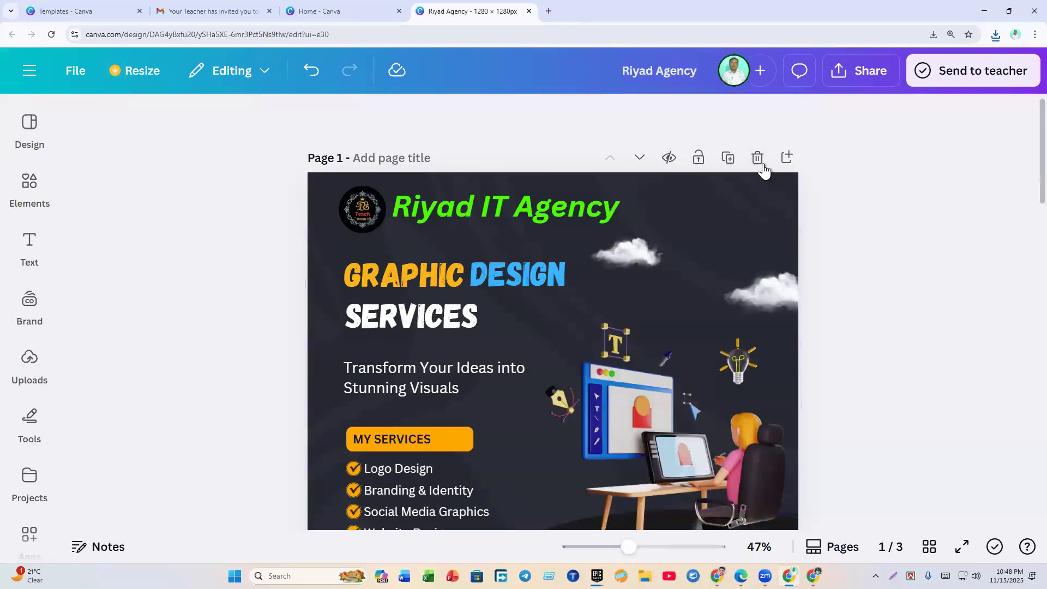
left_click(760, 158)
left_click(760, 158)
left_click(758, 159)
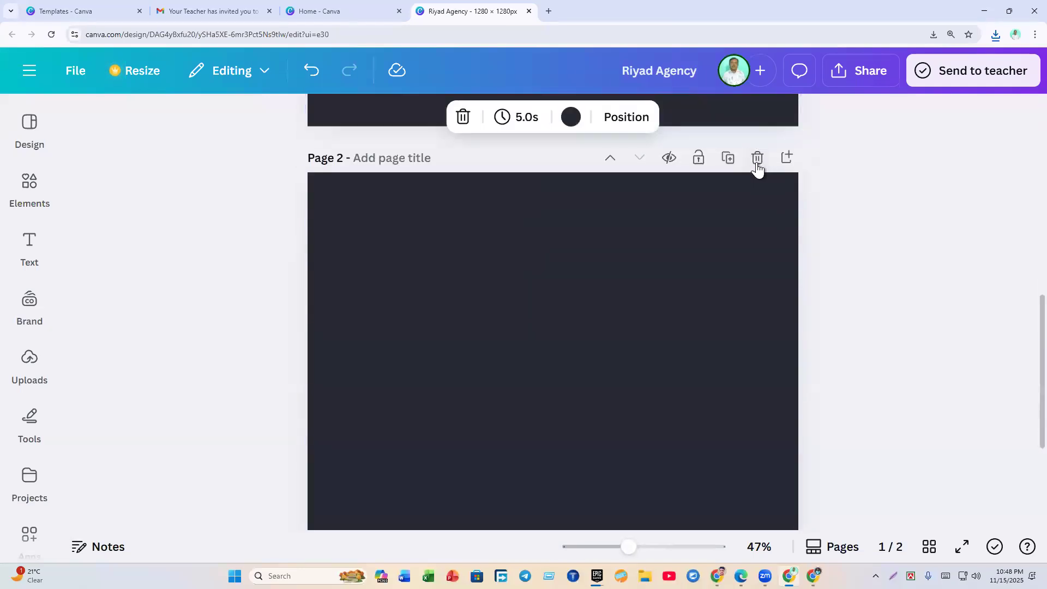
left_click(344, 11)
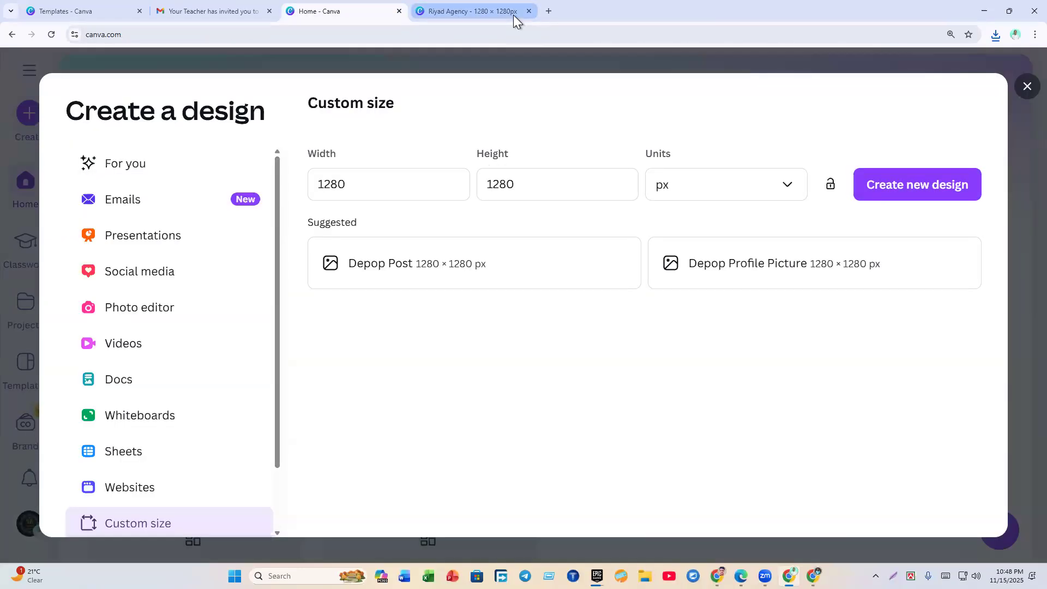
left_click(528, 11)
left_click(1027, 86)
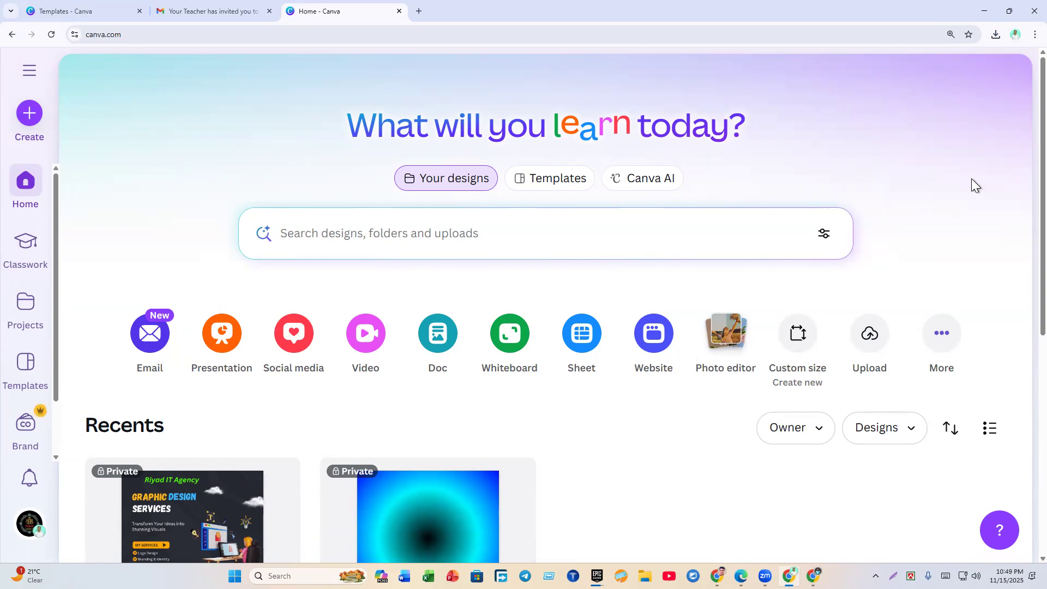
left_click(803, 337)
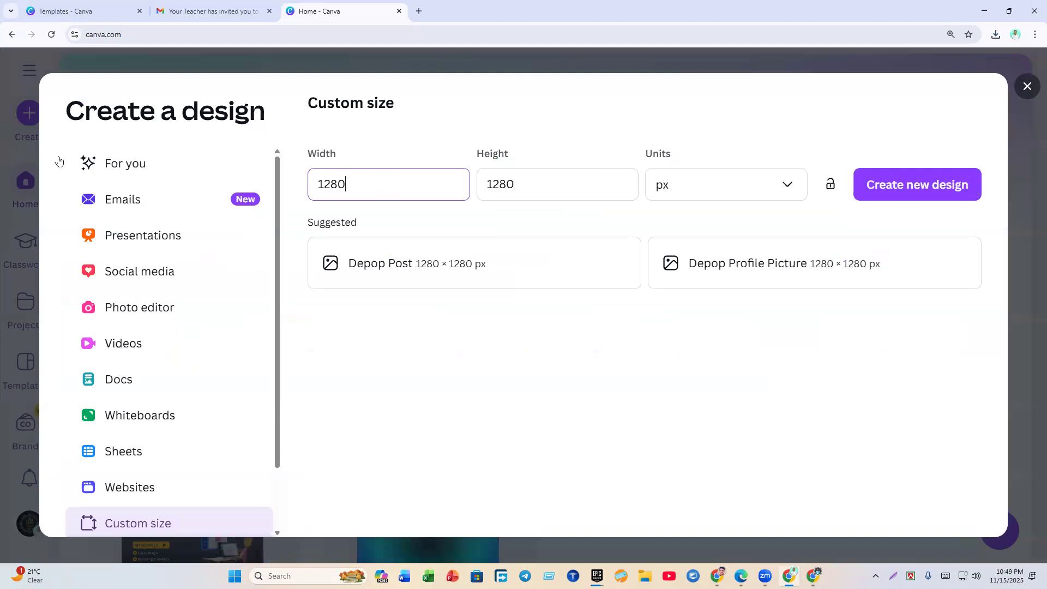
Step: Create a blank 1280 × 1280 px design, then load Canva Home in the Edge window
left_click(915, 188)
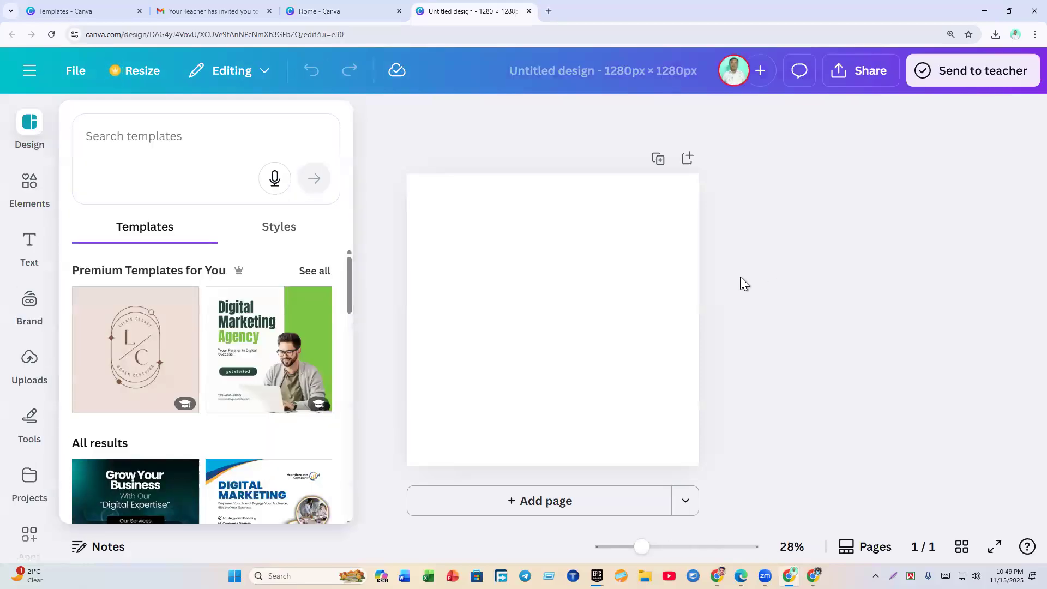
left_click(448, 124)
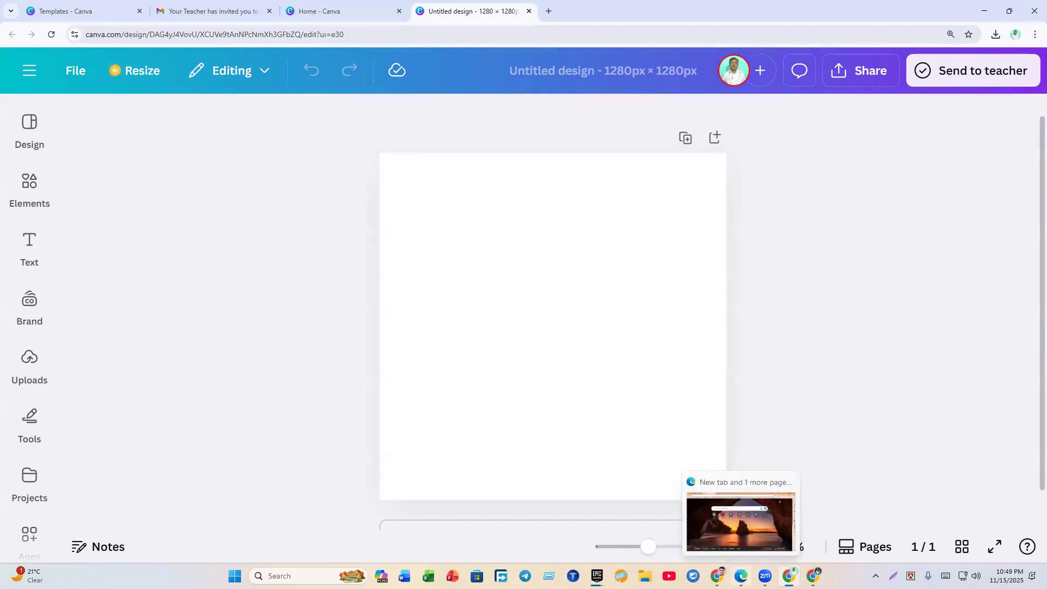
left_click(741, 576)
left_click(180, 48)
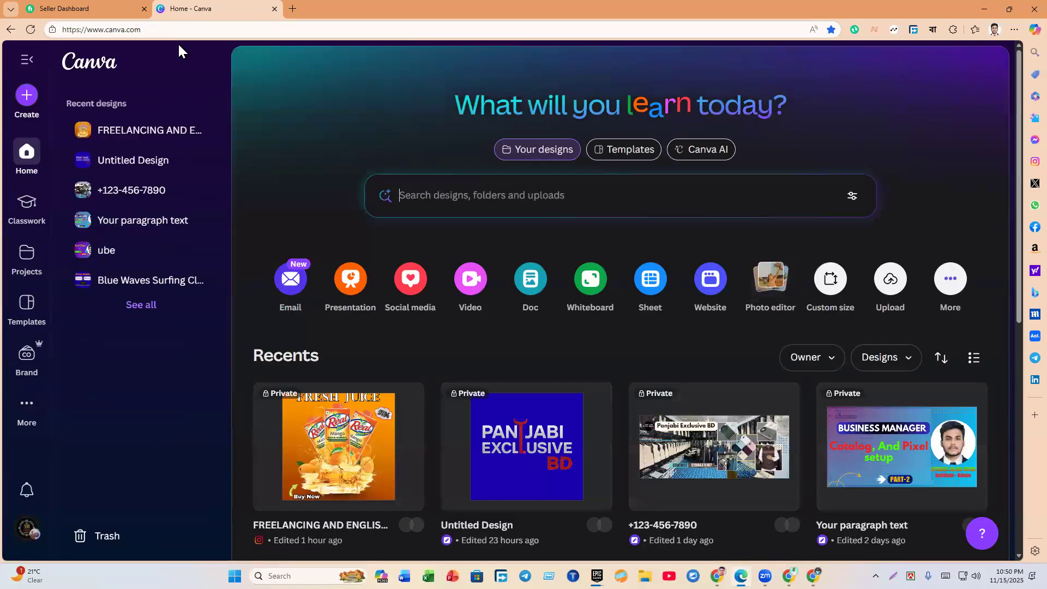
Step: Open the FREELANCING AND ENGLISH fresh-juice design from Recents for reference, then minimize Edge
left_click(338, 464)
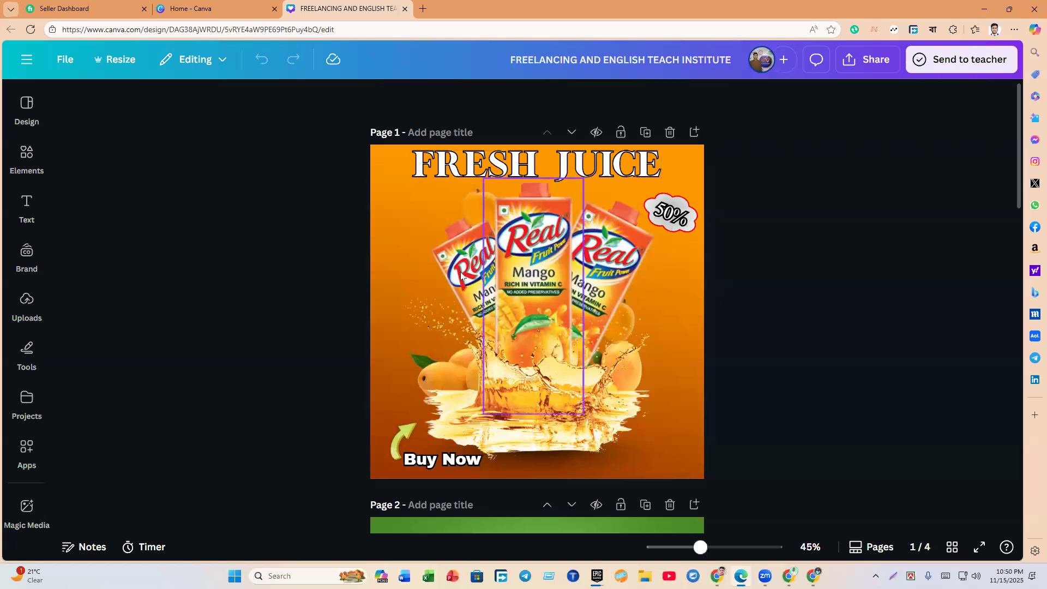
left_click(984, 9)
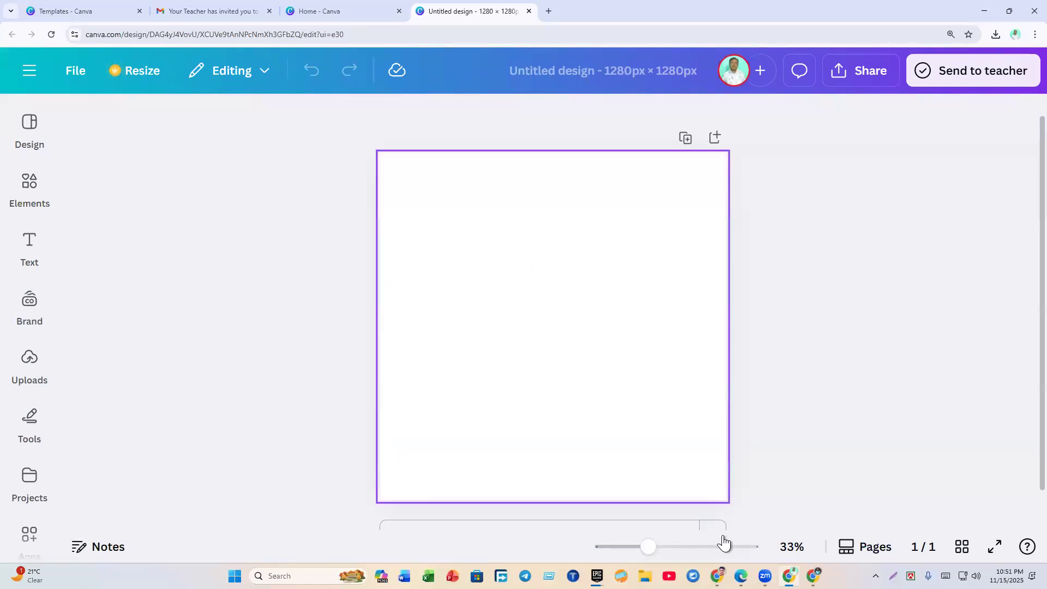
left_click_drag(740, 576, 765, 576)
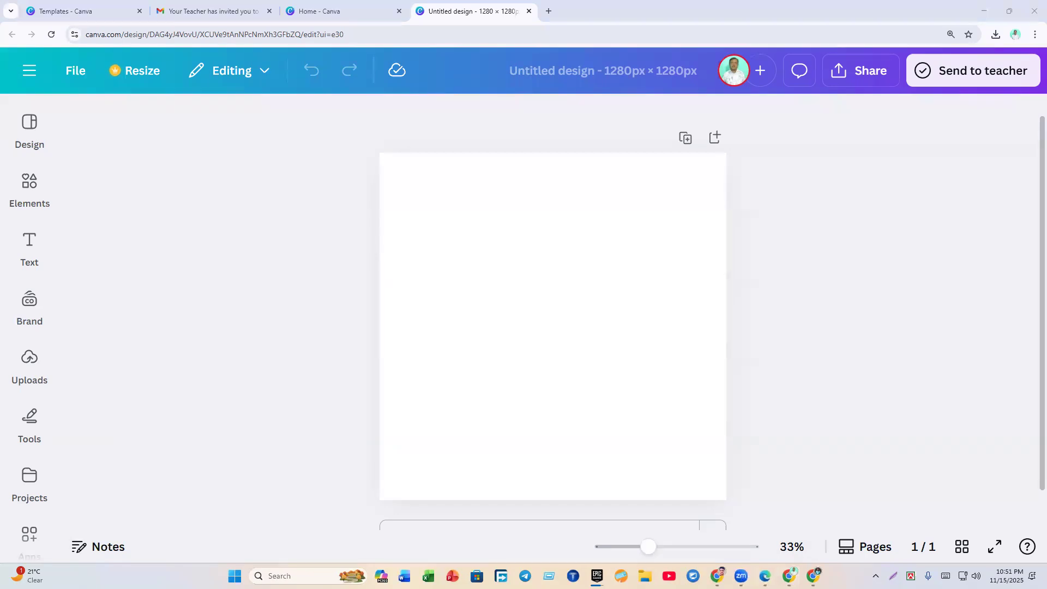
left_click(765, 576)
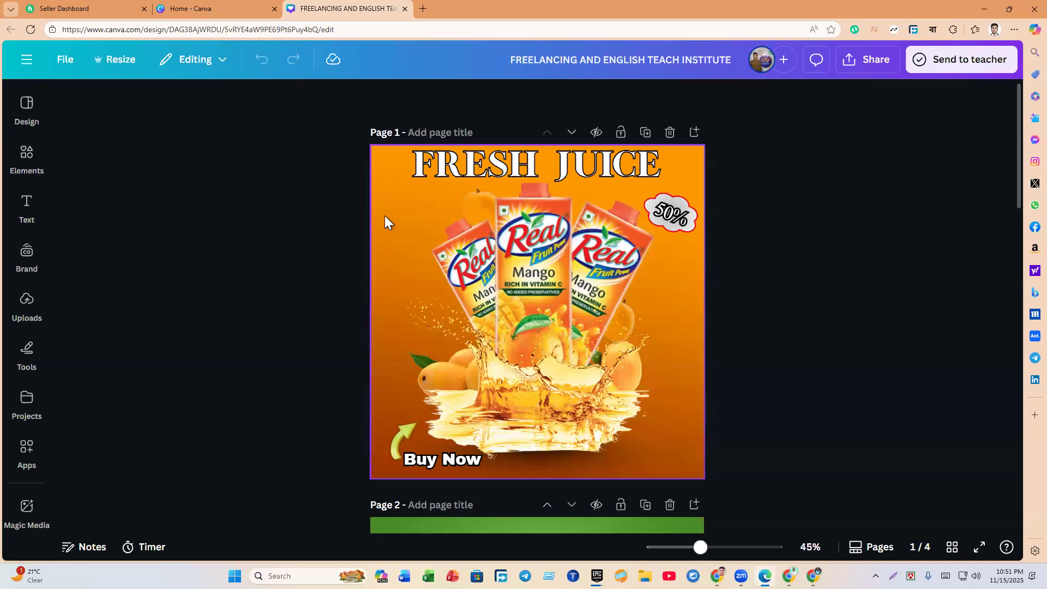
left_click(385, 215)
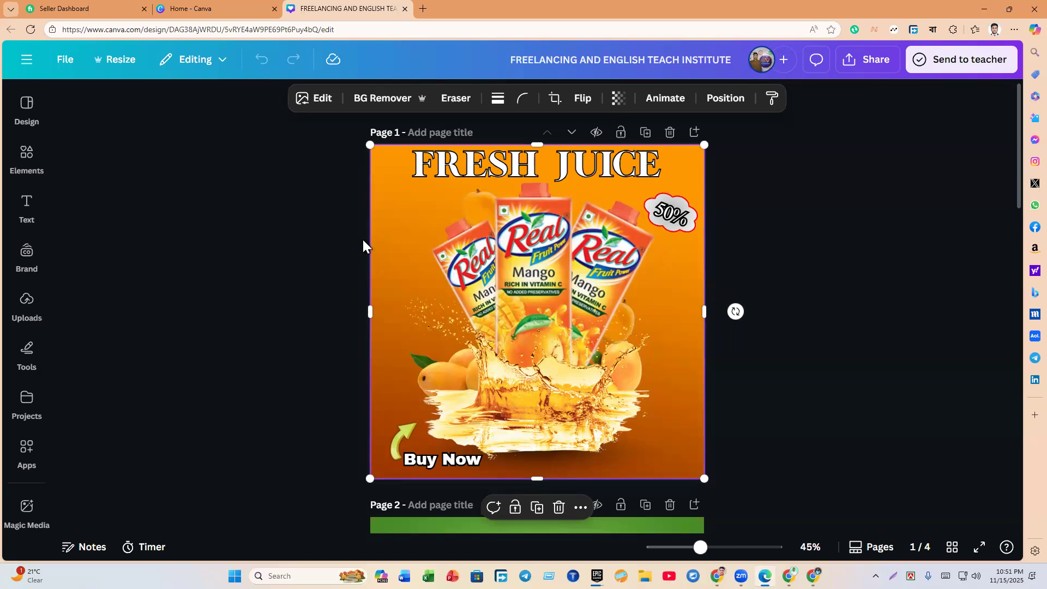
left_click(984, 8)
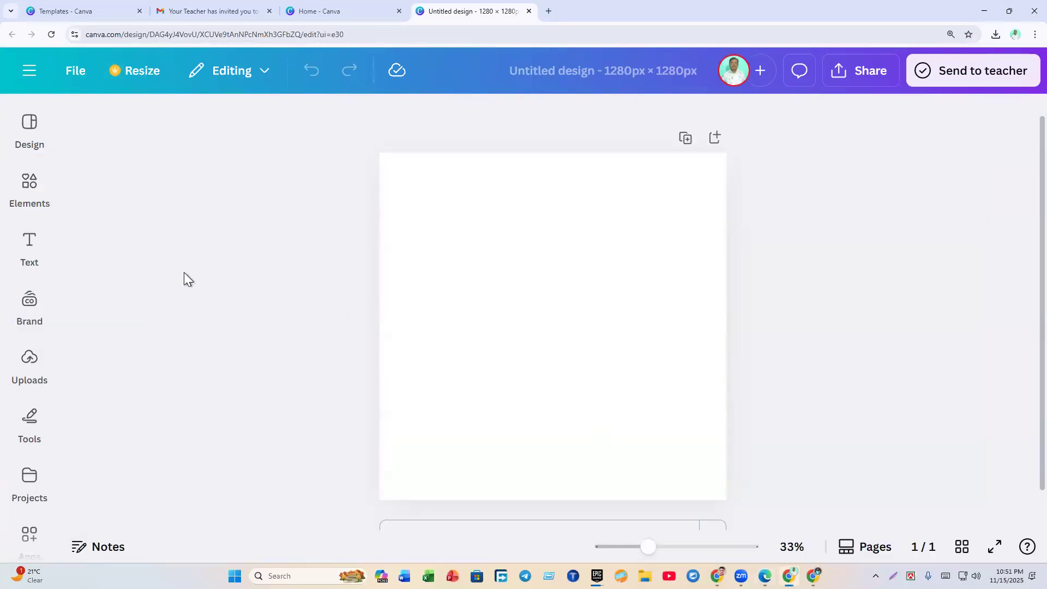
Step: Browse the Design, Elements, Text and Projects panels beside the blank design
left_click(43, 142)
left_click(32, 187)
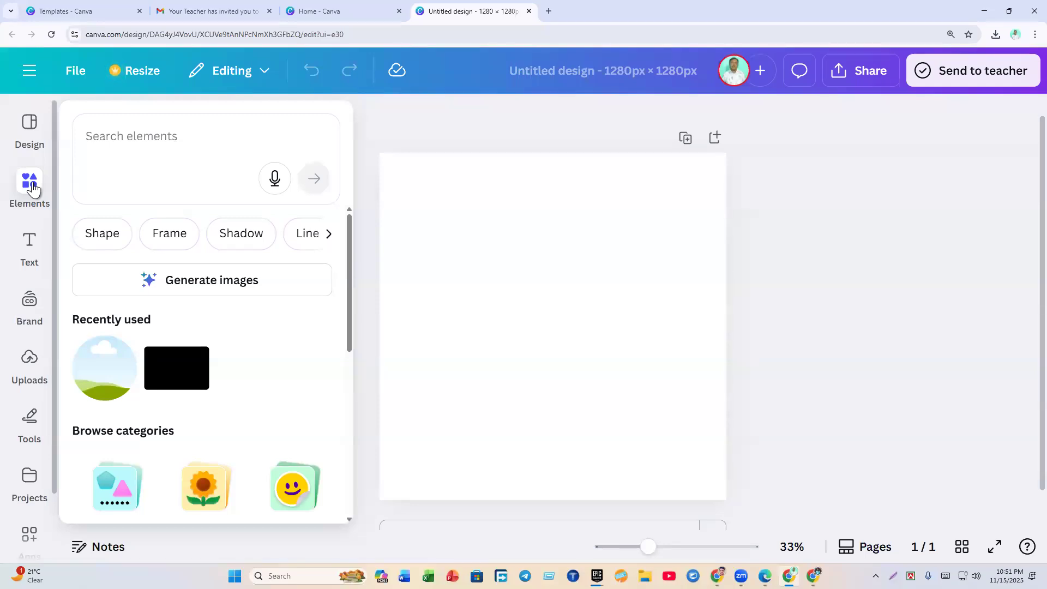
left_click(30, 245)
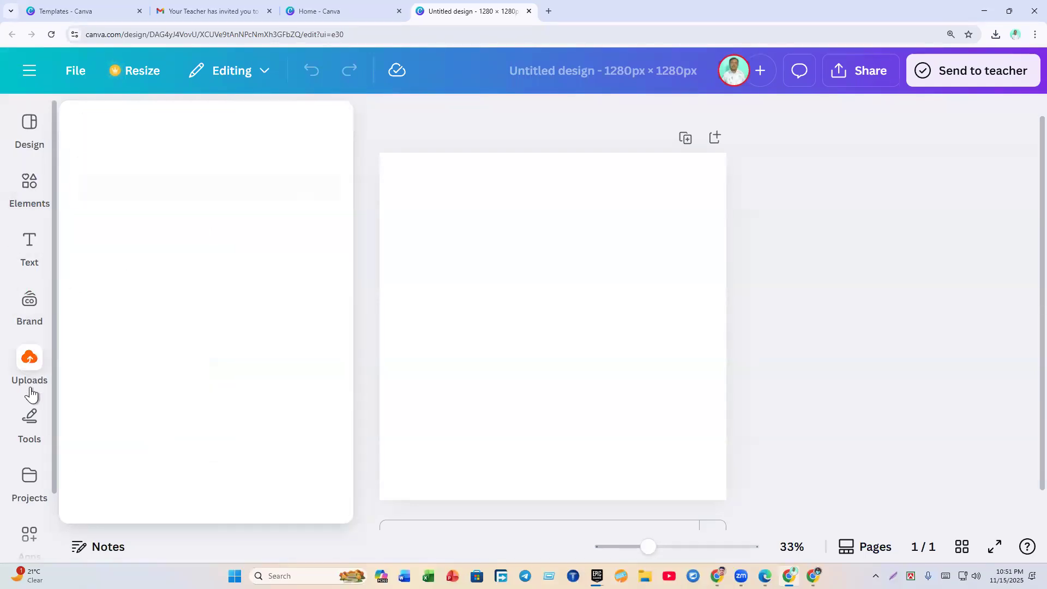
left_click(20, 487)
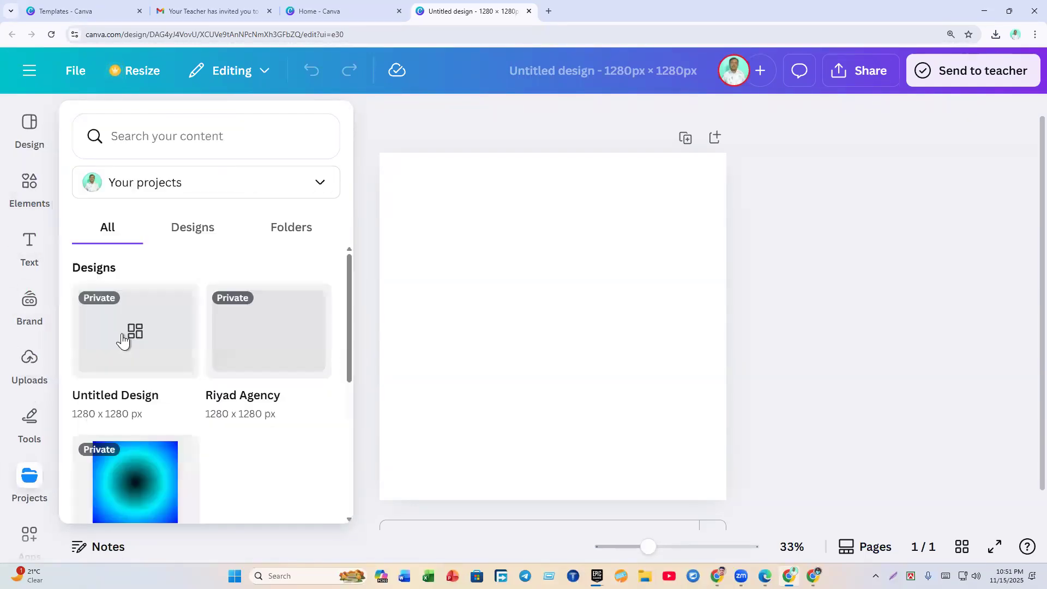
left_click(20, 202)
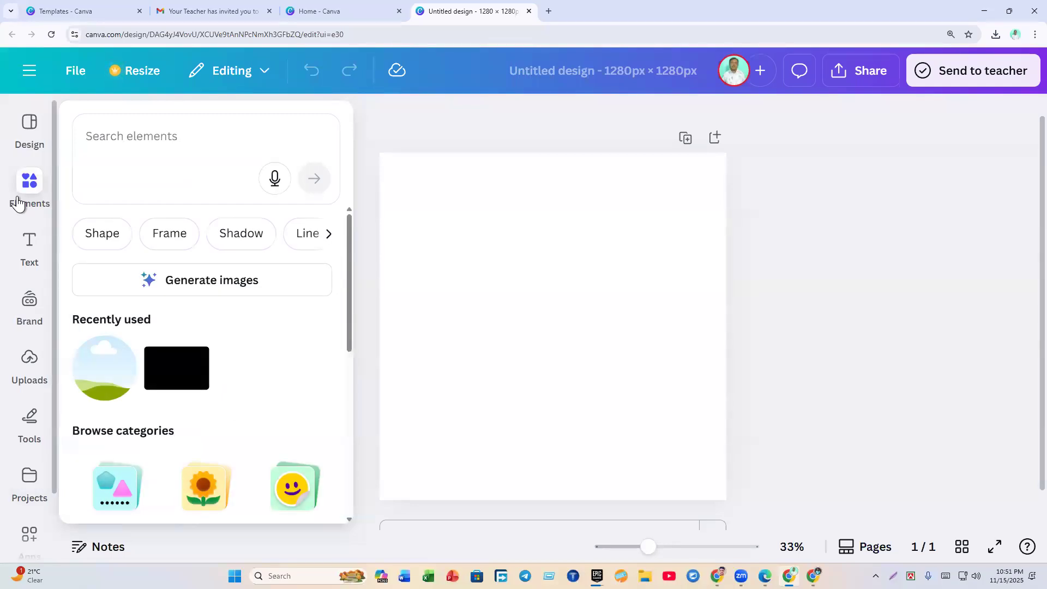
left_click(18, 204)
left_click(22, 213)
left_click(119, 145)
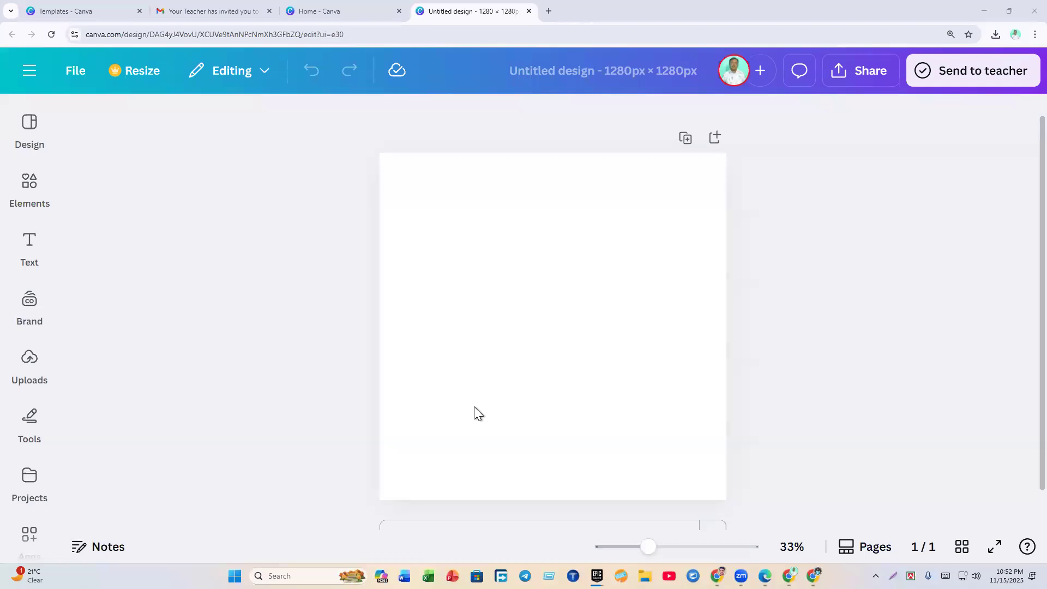
mouse_move(41, 191)
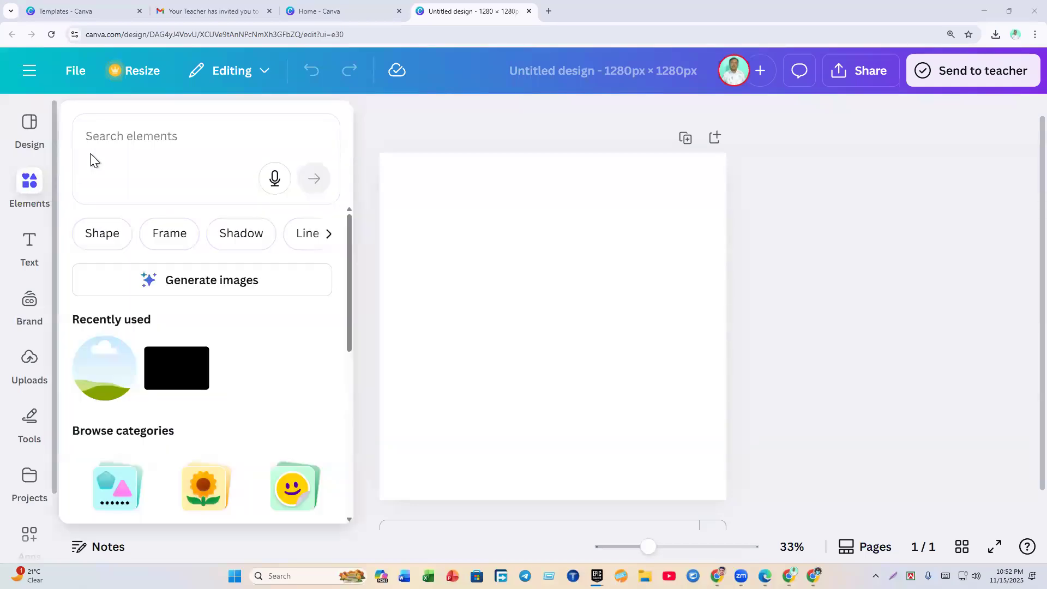
left_click(132, 135)
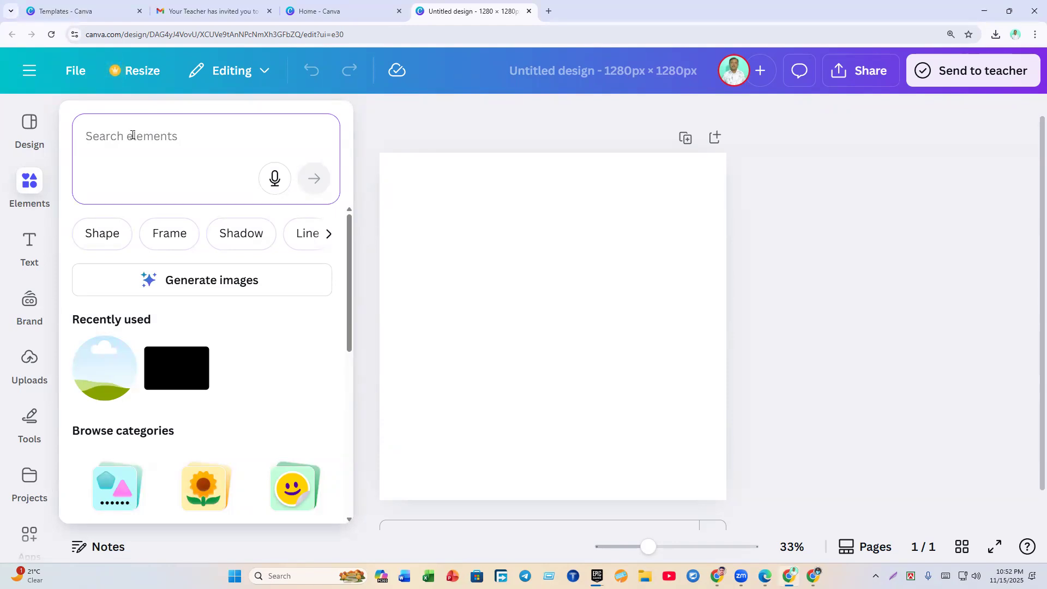
left_click(653, 485)
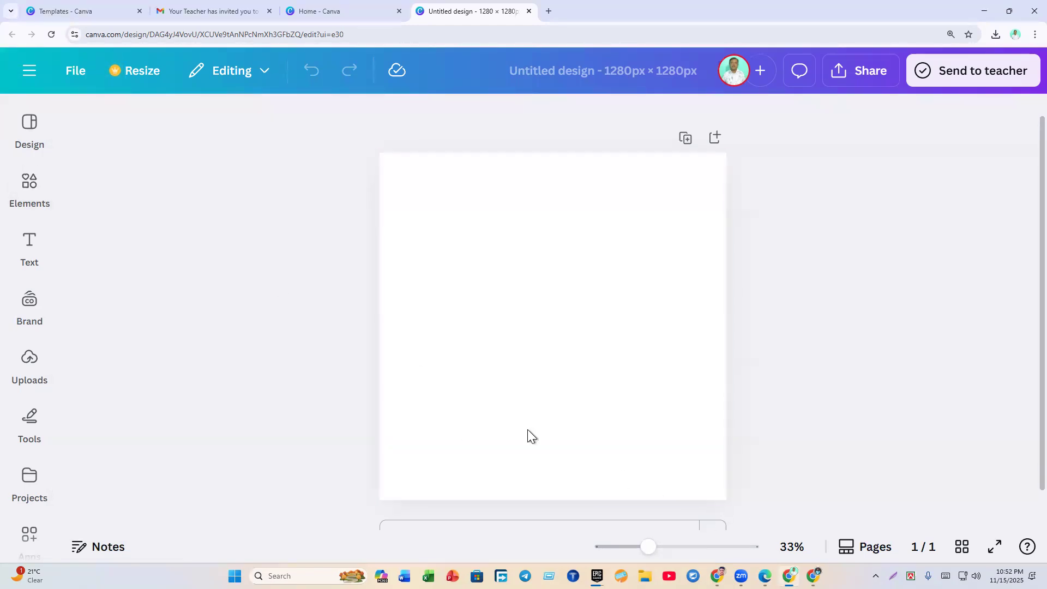
left_click(42, 185)
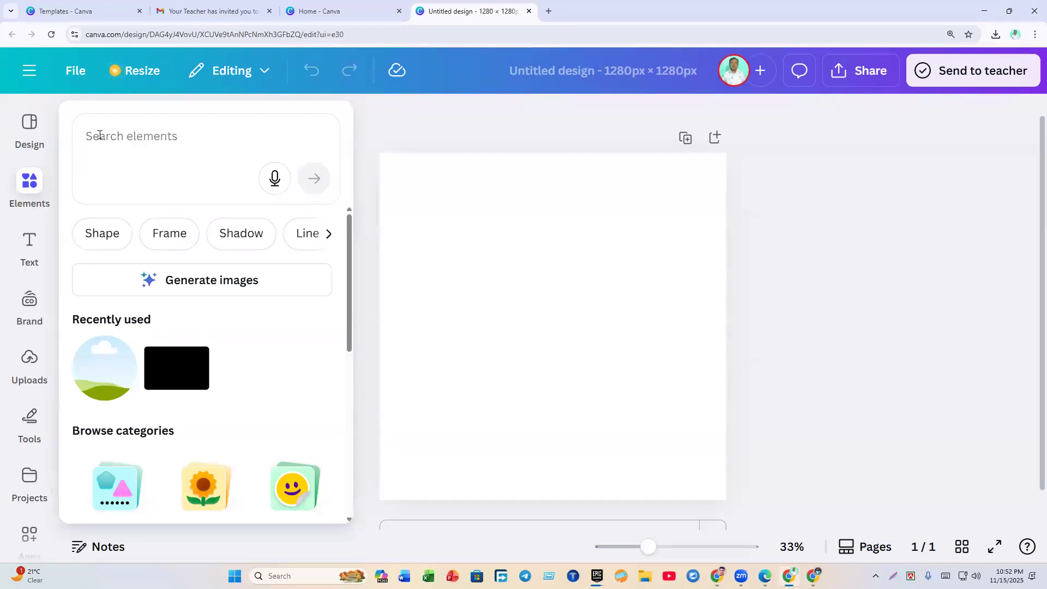
Step: Recheck the Fresh Juice reference, then search elements for 'Green gradient bac'
left_click(766, 576)
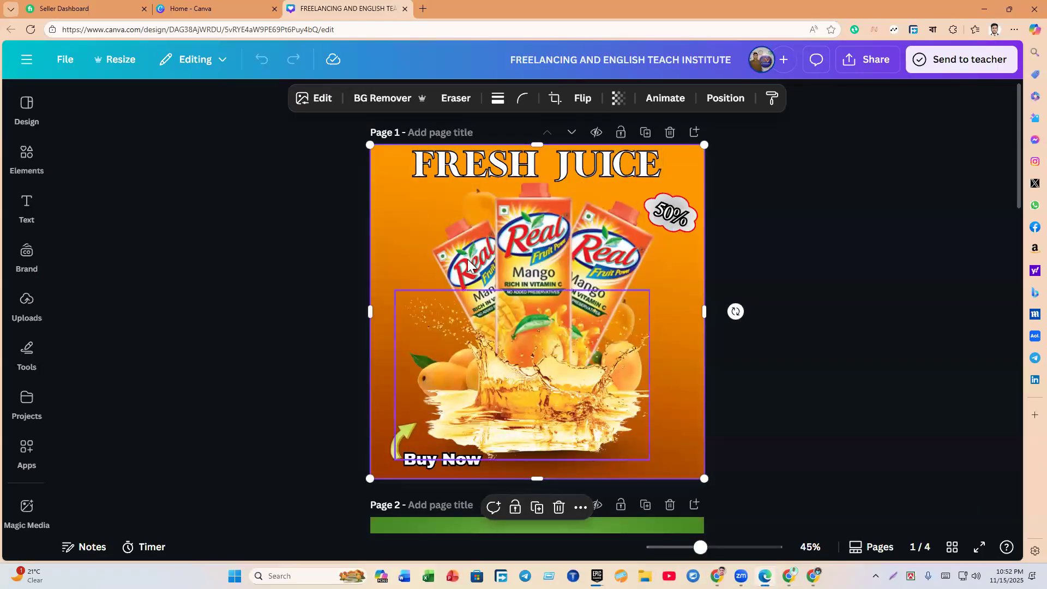
scroll(622, 314, "down", 15)
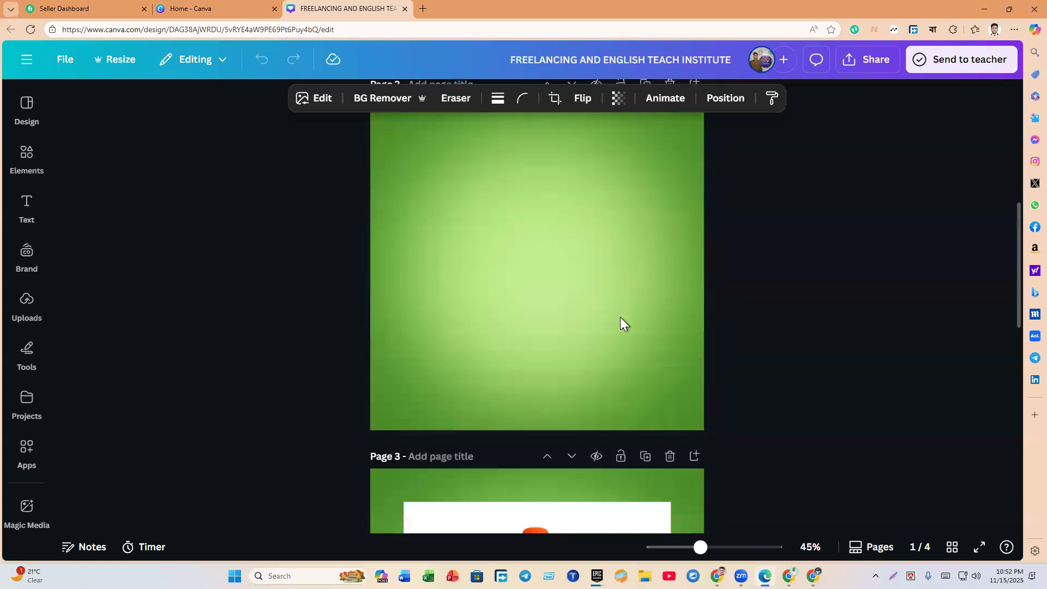
scroll(622, 322, "up", 15)
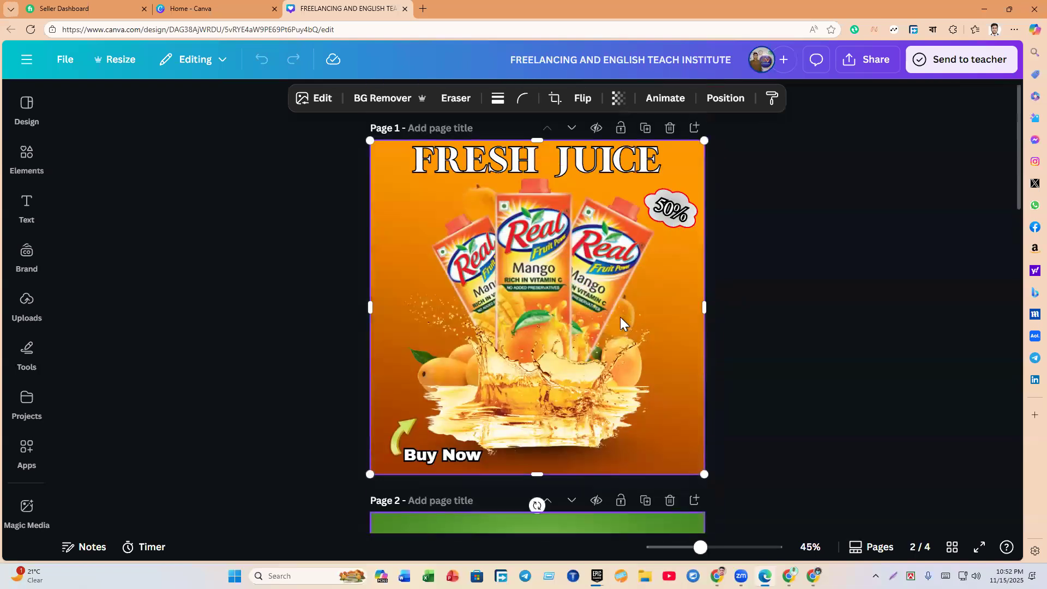
left_click(995, 7)
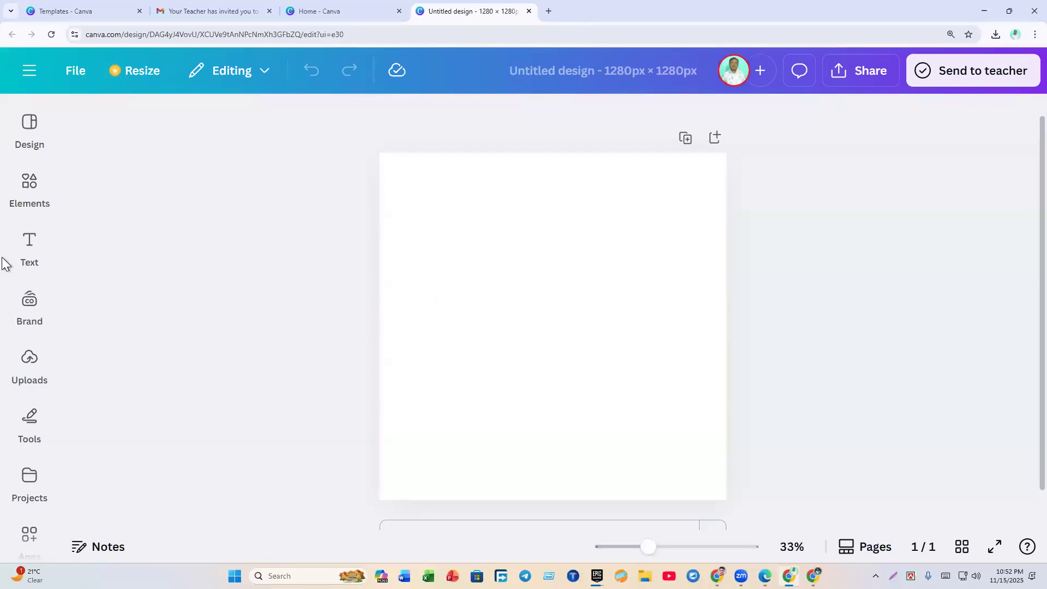
left_click(22, 196)
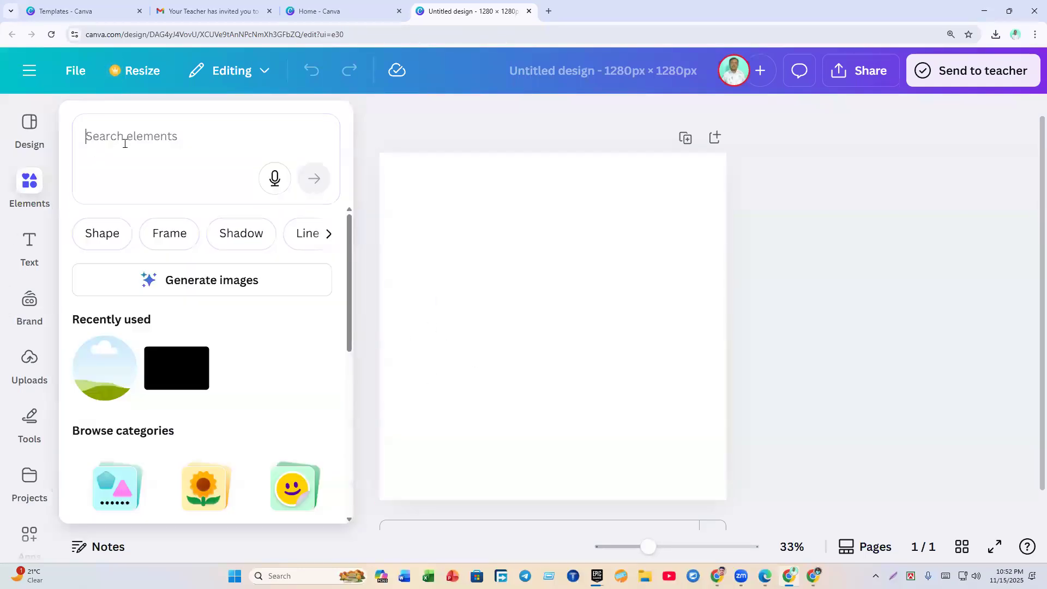
type("Gre")
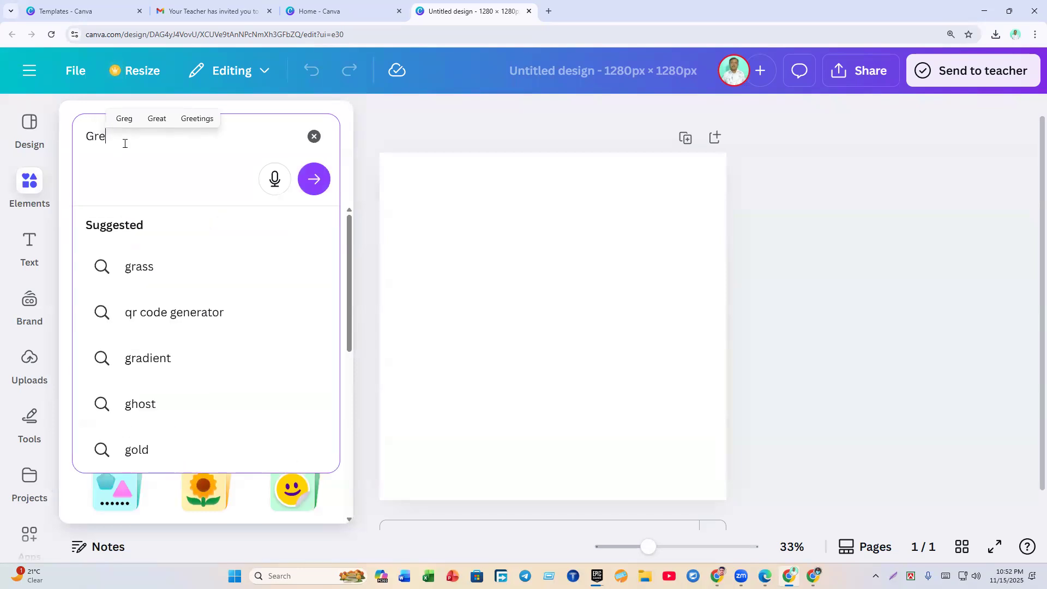
type("en gra")
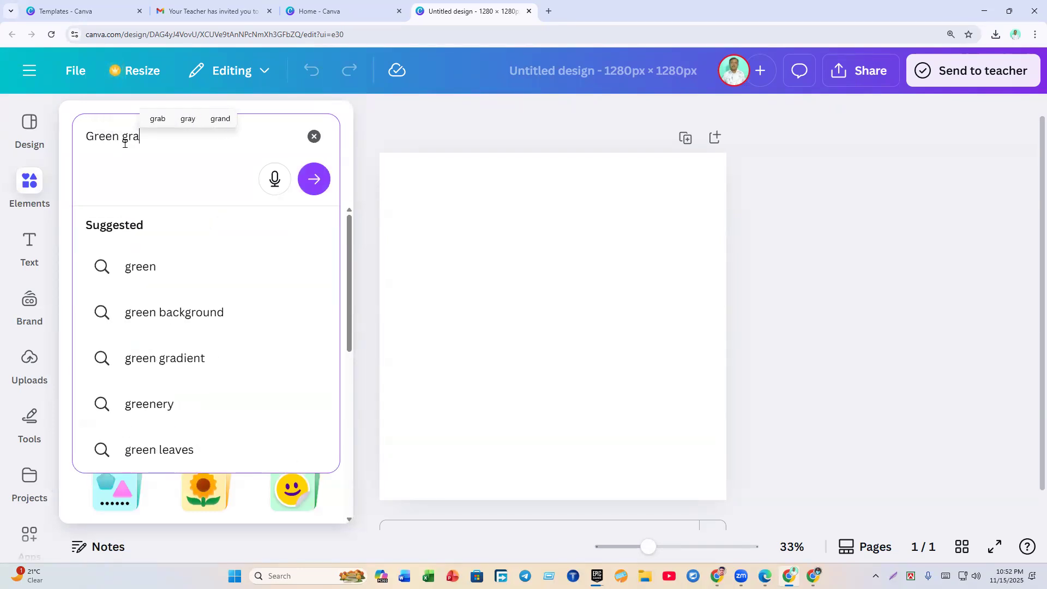
type("dient")
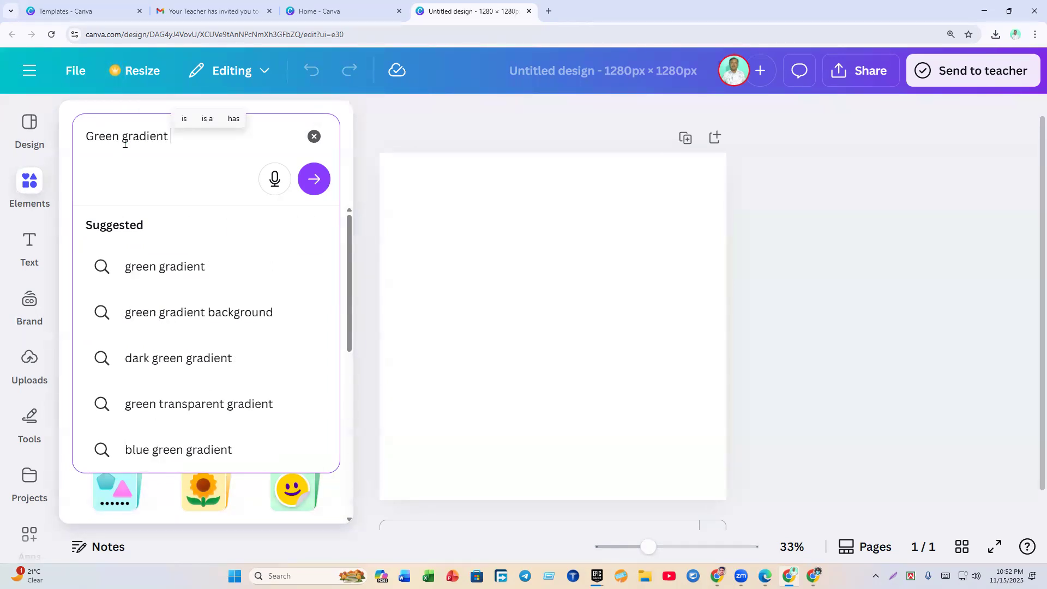
type(" bac")
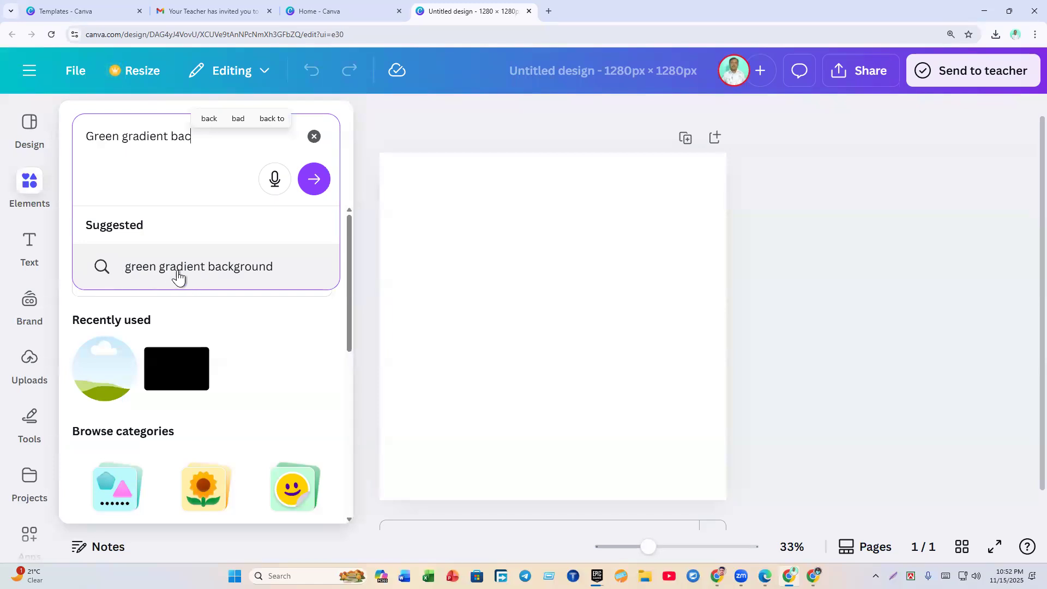
Step: Search 'green gradient background', view all Graphics results, and add a green radial gradient to the page
left_click(237, 267)
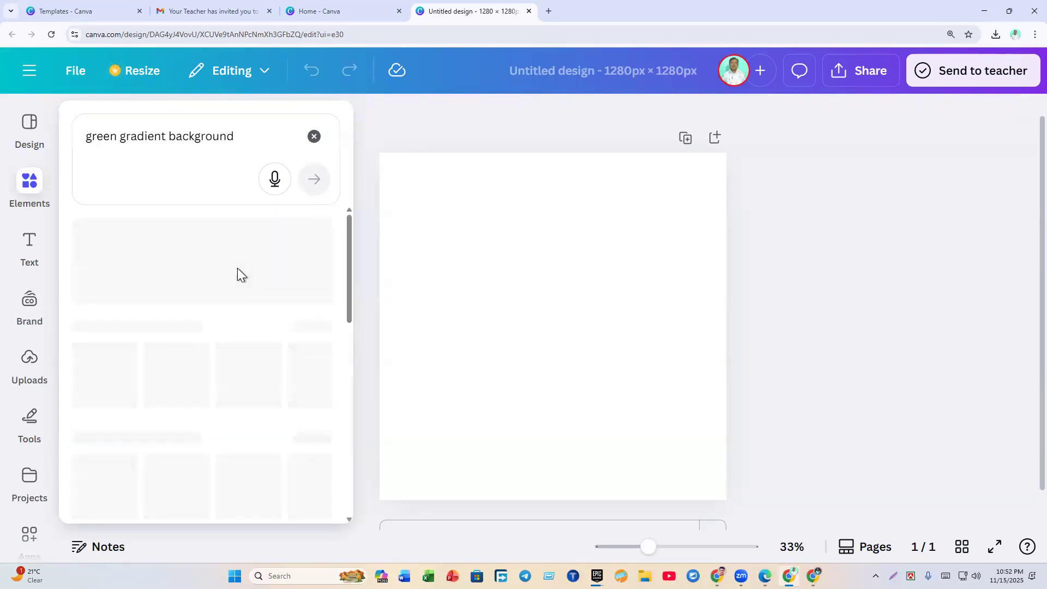
scroll(231, 330, "down", 3)
scroll(233, 341, "down", 1)
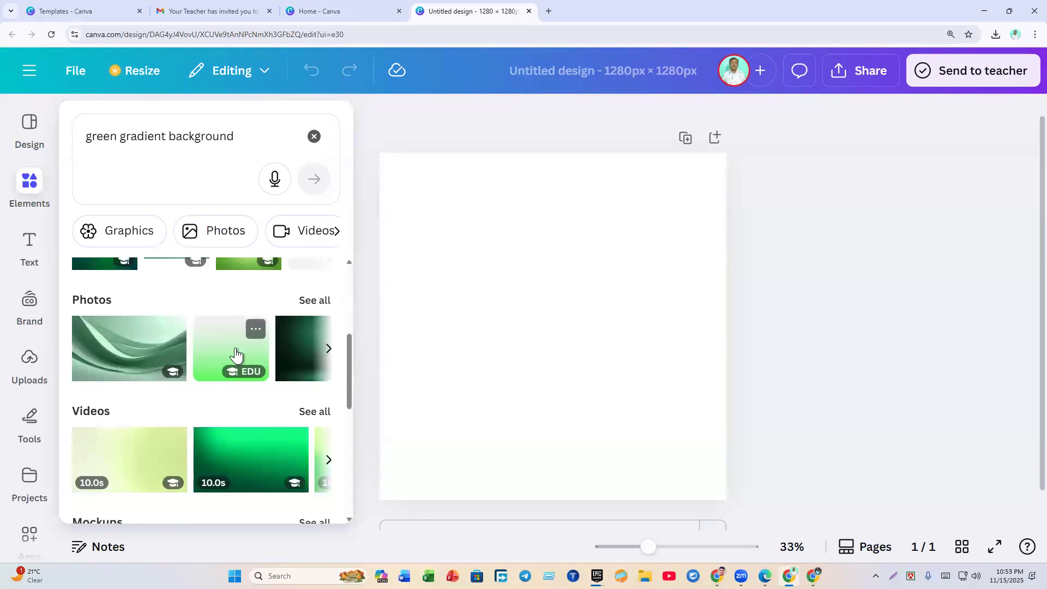
scroll(180, 393, "up", 5)
left_click(315, 426)
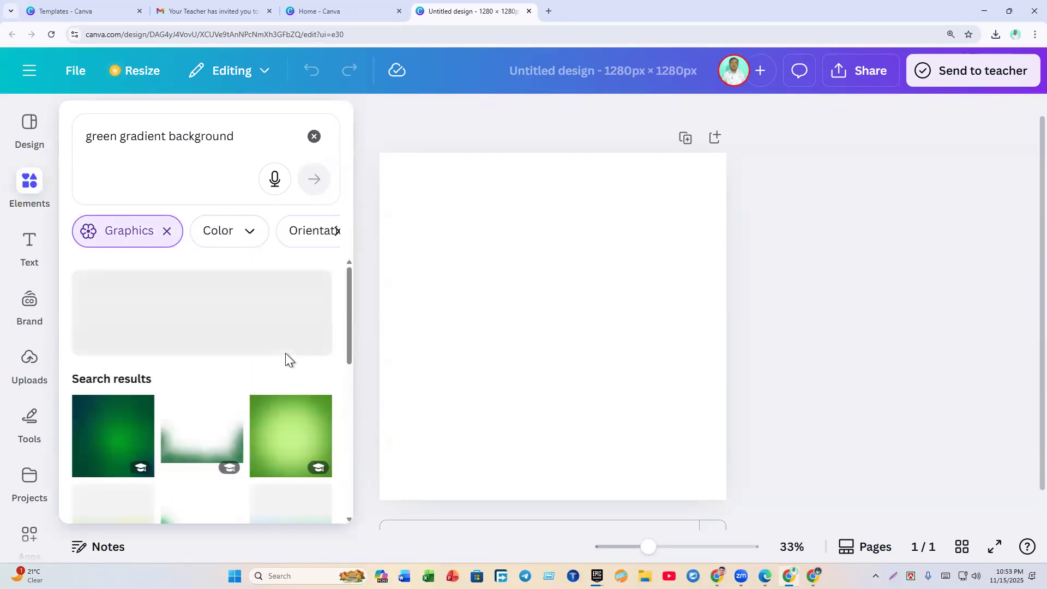
scroll(268, 361, "down", 5)
scroll(168, 387, "down", 5)
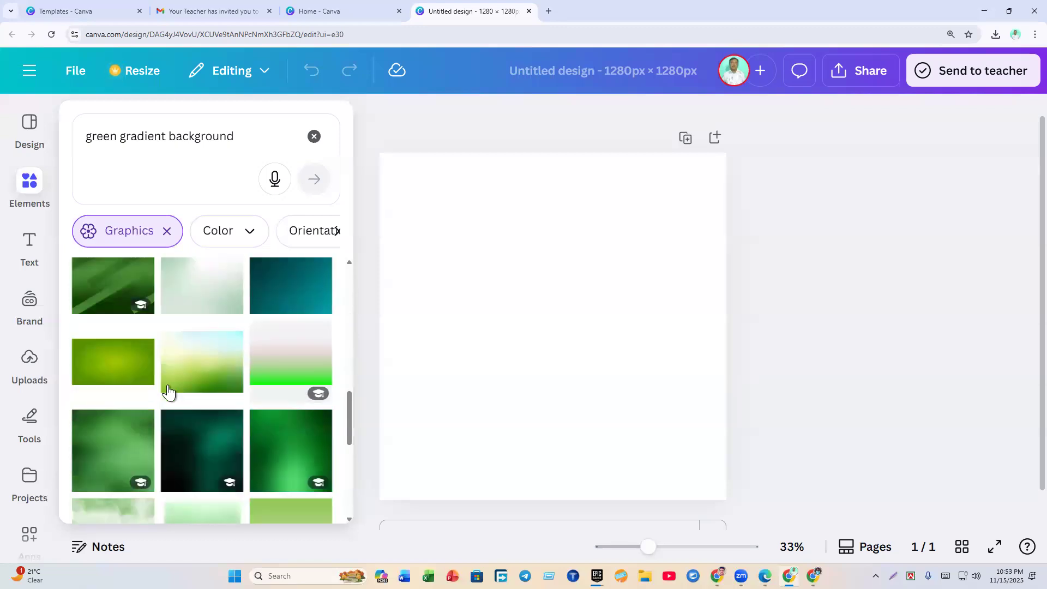
scroll(168, 384, "down", 5)
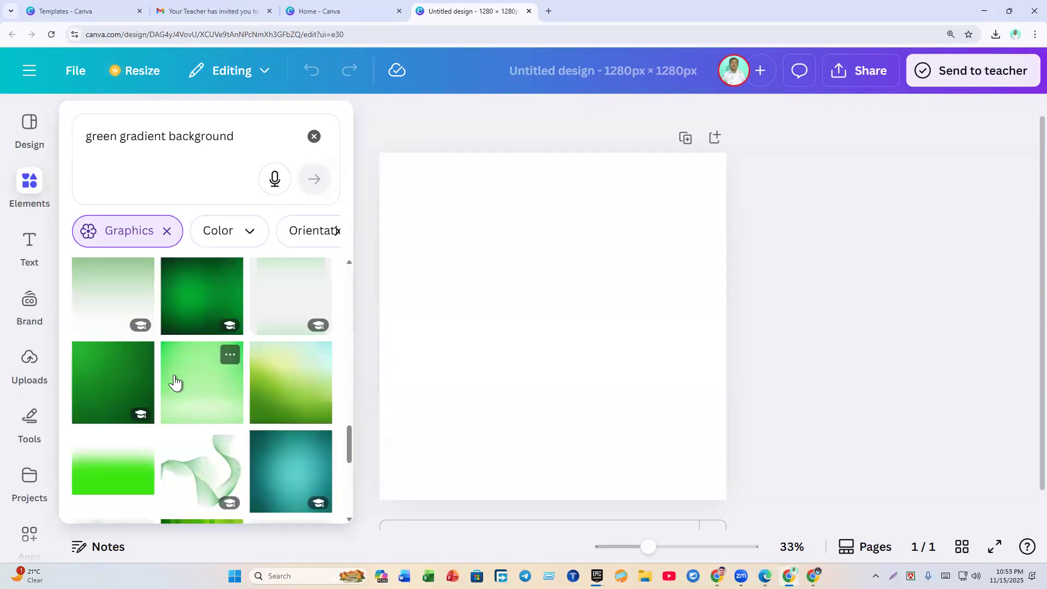
scroll(268, 374, "up", 3)
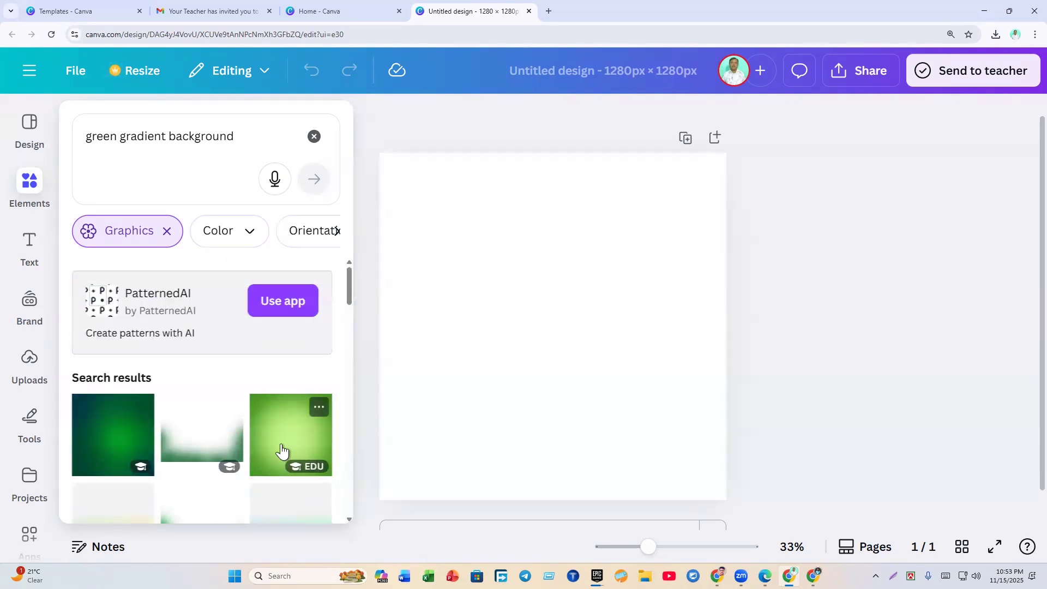
left_click(280, 450)
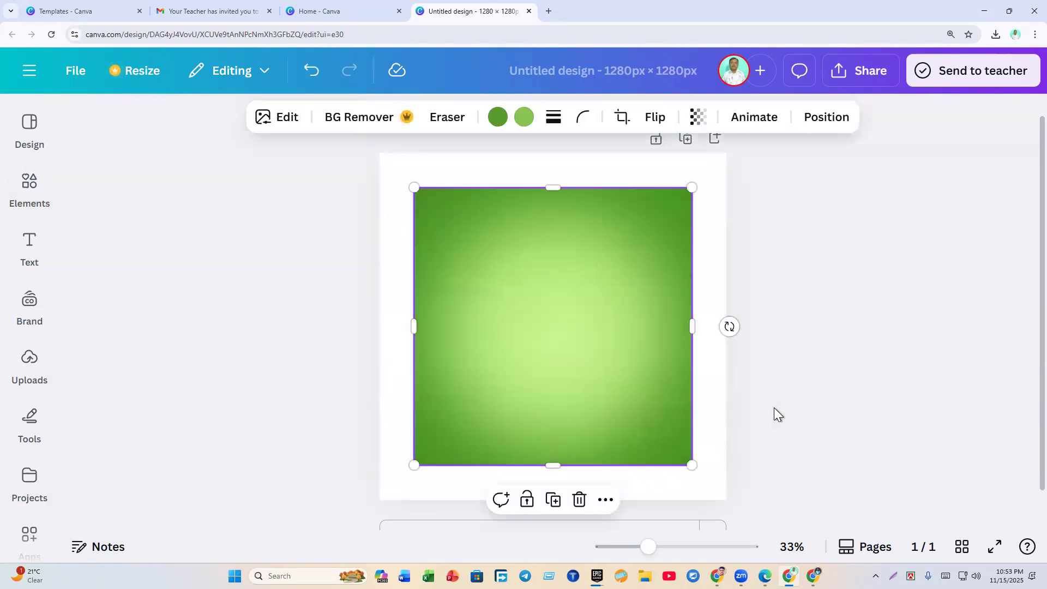
Step: Nudge the gradient image up and set the page background colour to black
left_click(781, 333)
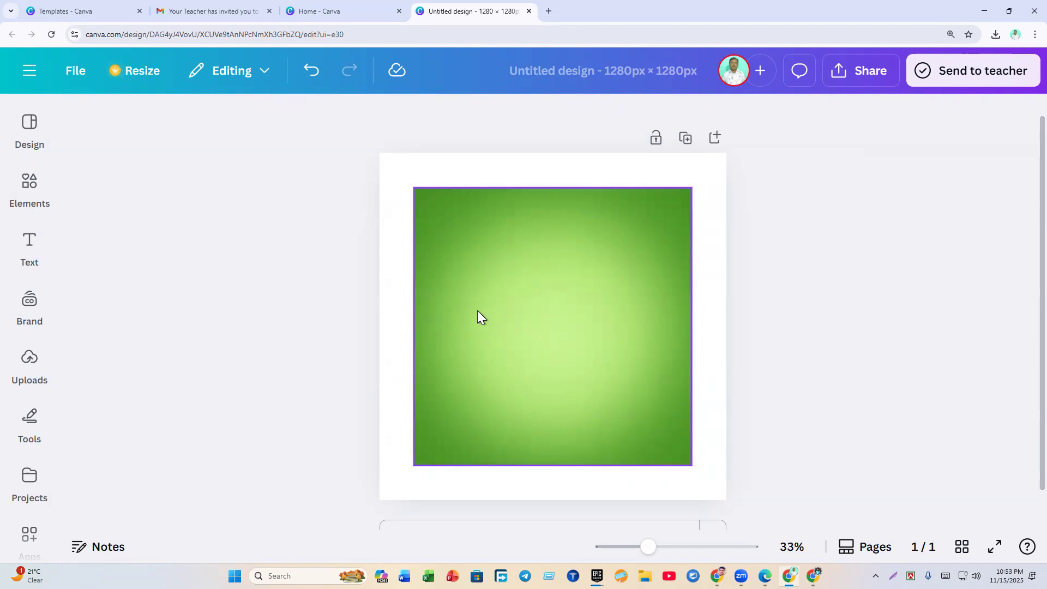
left_click_drag(482, 309, 500, 338)
left_click(402, 194)
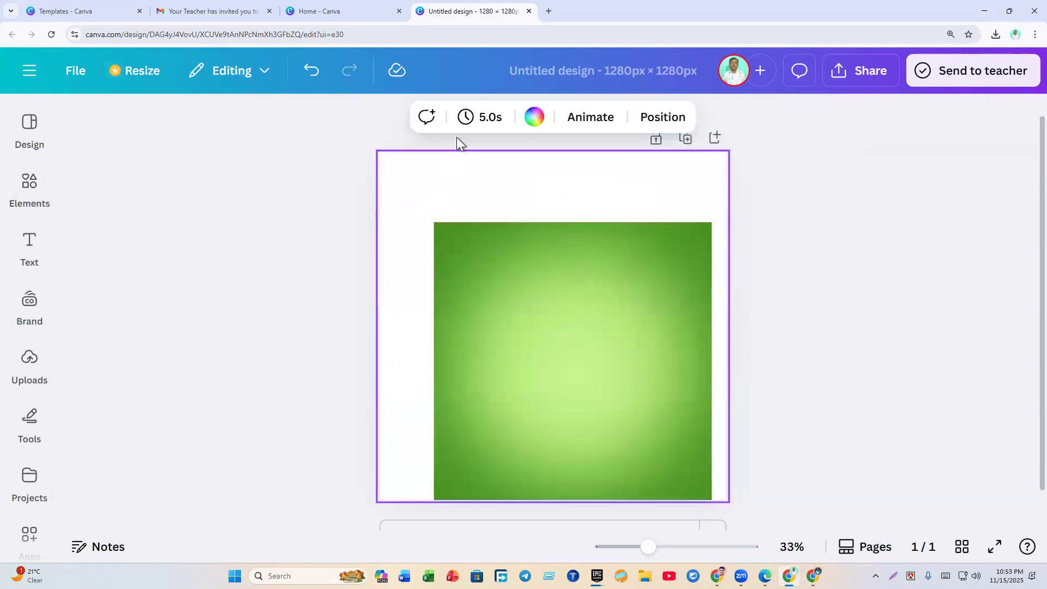
left_click(534, 117)
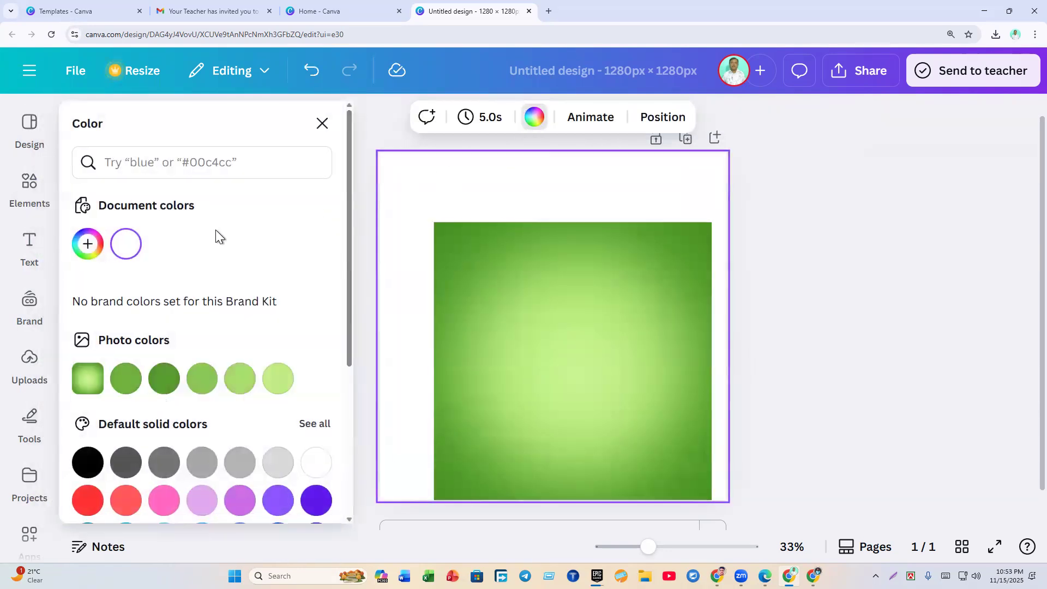
left_click(87, 463)
Step: Move the gradient image to the page's top-left corner and stretch it to 1280×1280
left_click(561, 368)
left_click_drag(533, 371, 535, 287)
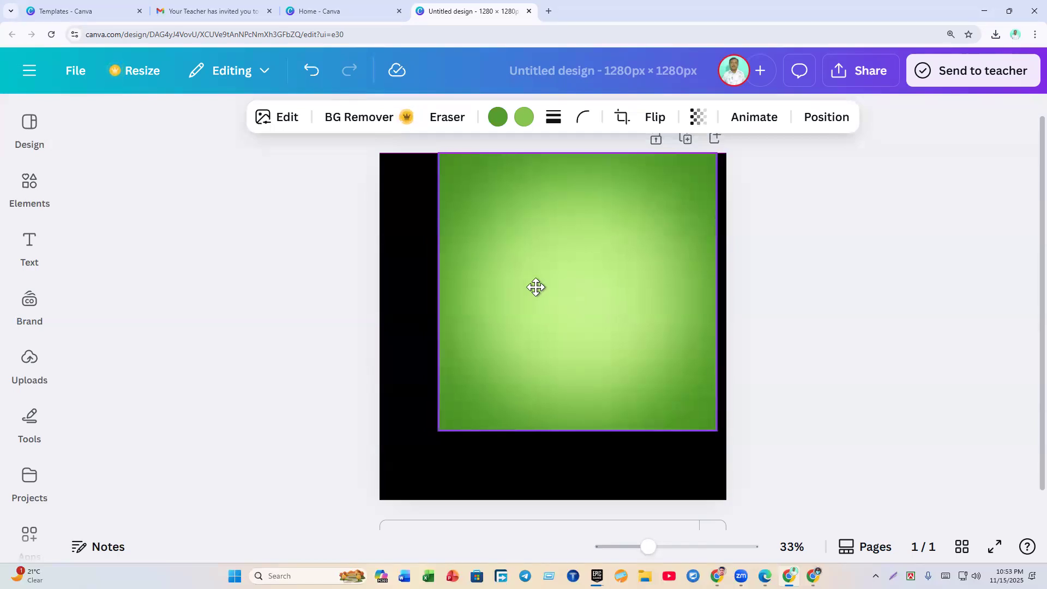
left_click_drag(536, 288, 481, 291)
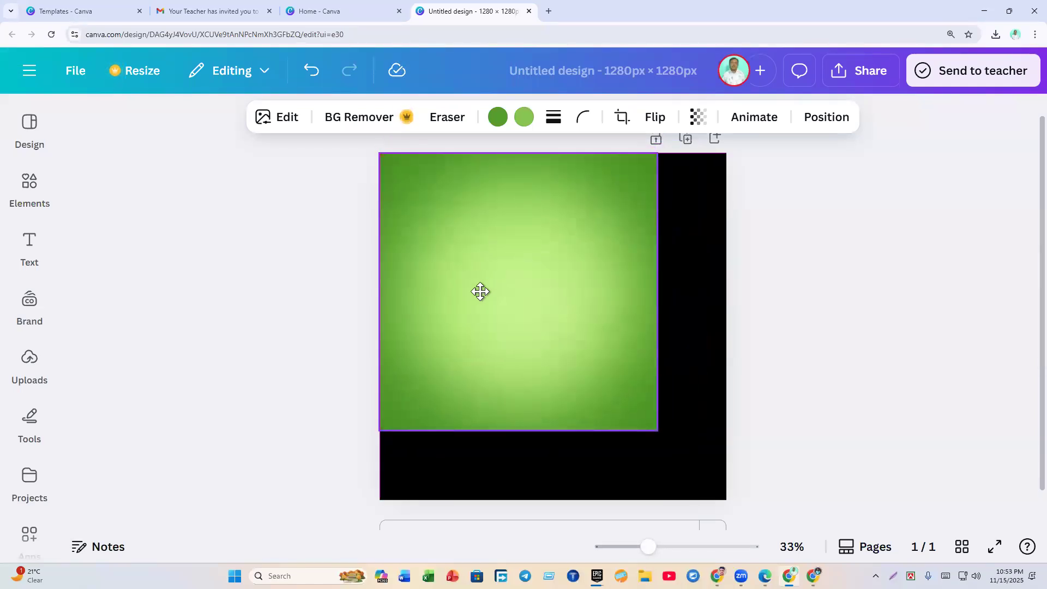
left_click_drag(481, 292, 481, 292)
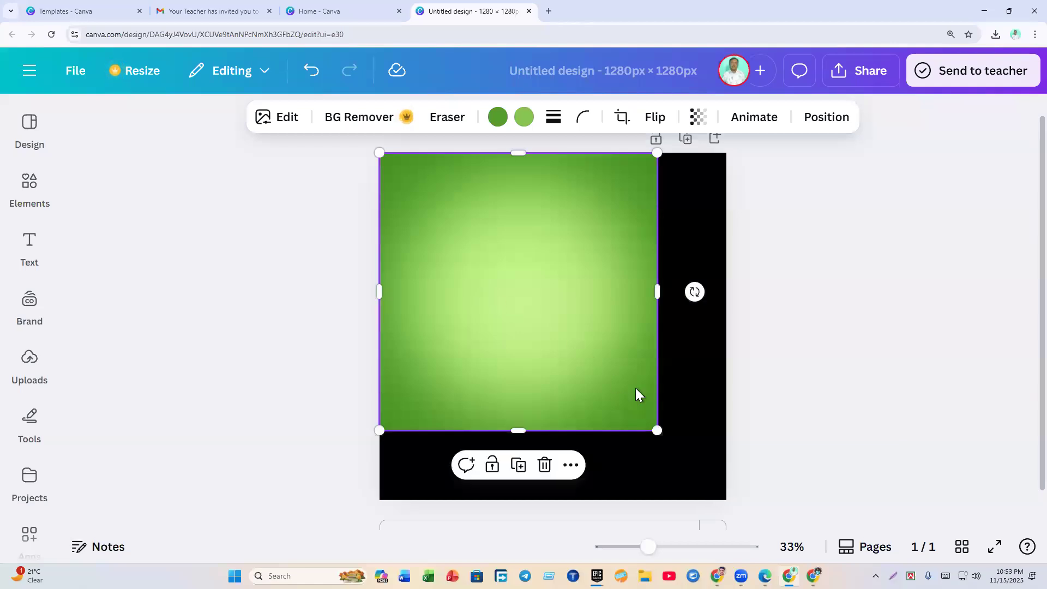
left_click_drag(659, 431, 723, 512)
left_click(832, 452)
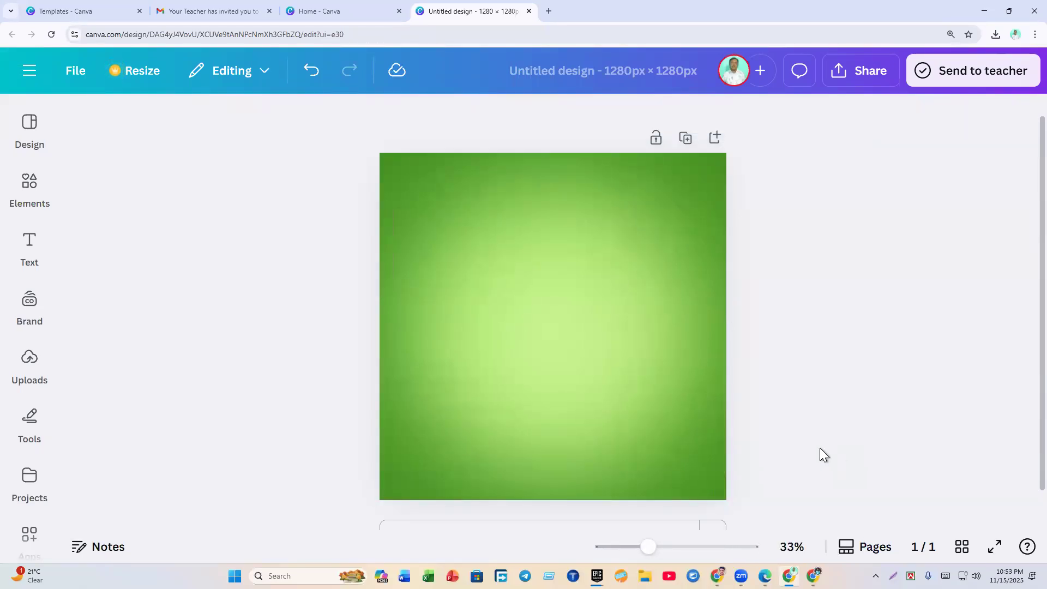
left_click(555, 339)
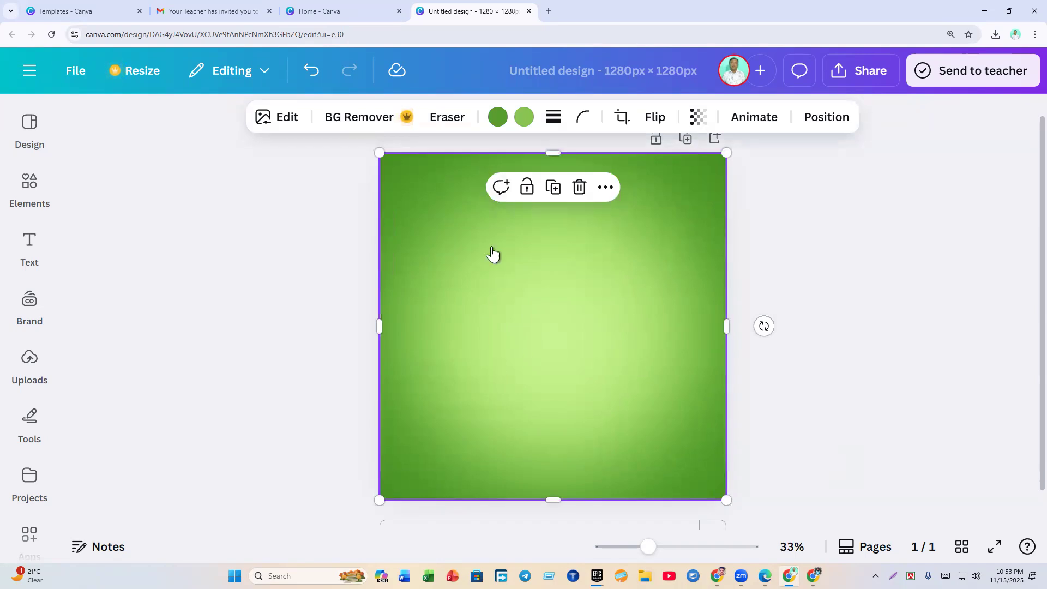
Step: Recolour the gradient with photo colours: Green #55a32d dark tone and the fourth photo colour as light tone
left_click(498, 117)
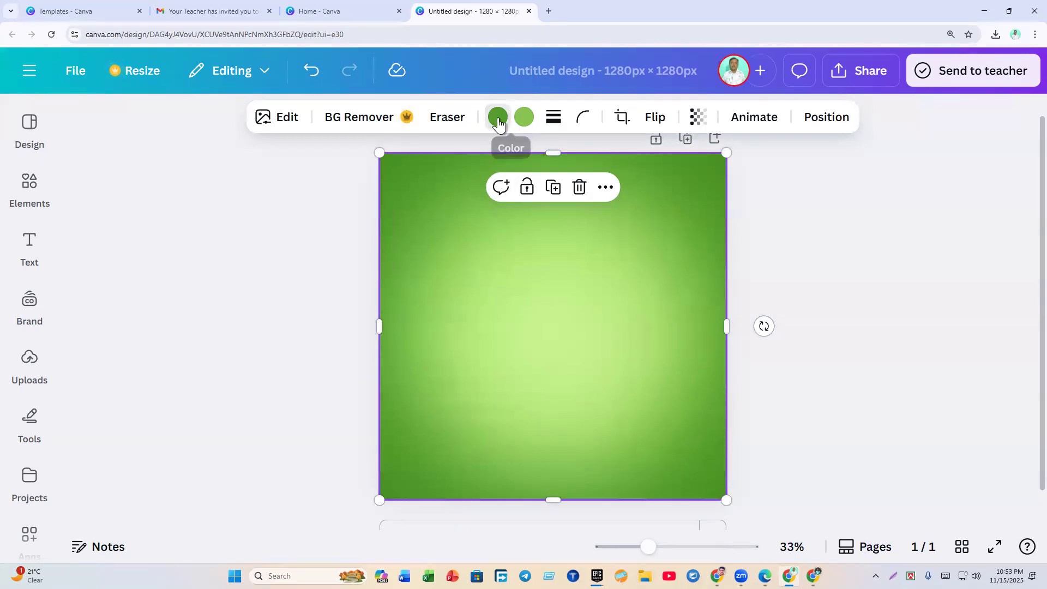
left_click(166, 424)
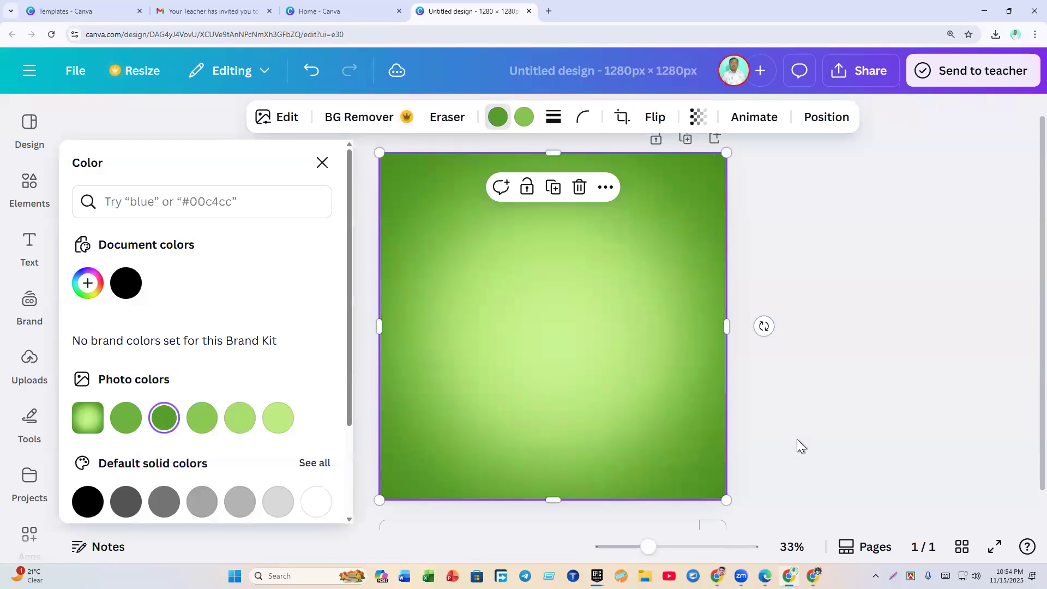
left_click(523, 117)
left_click(246, 424)
left_click(195, 425)
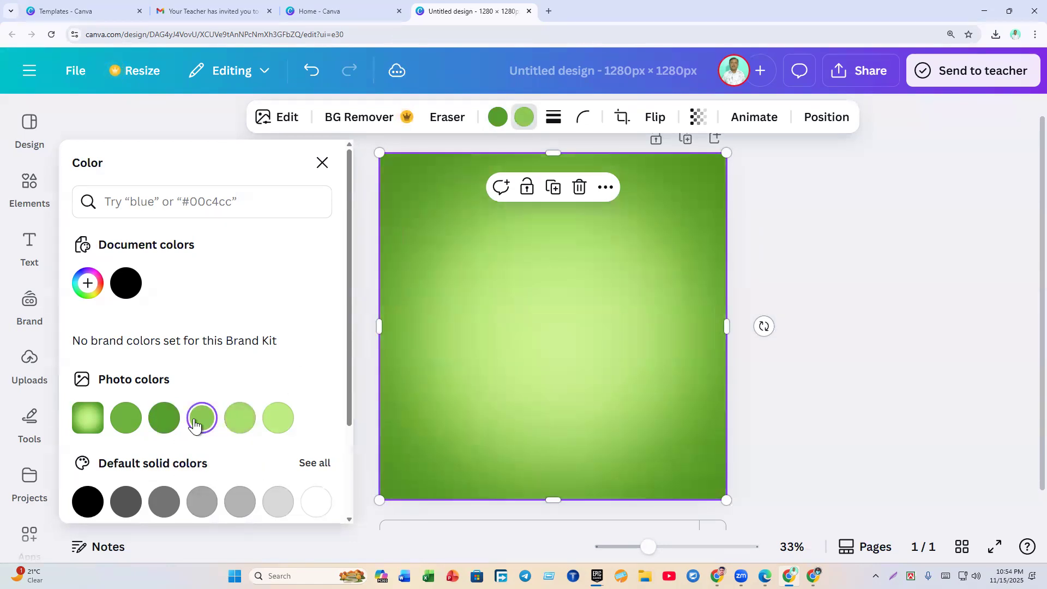
Step: Close the colour choices, briefly switch to Edge, then open Canva's Elements library
left_click(842, 377)
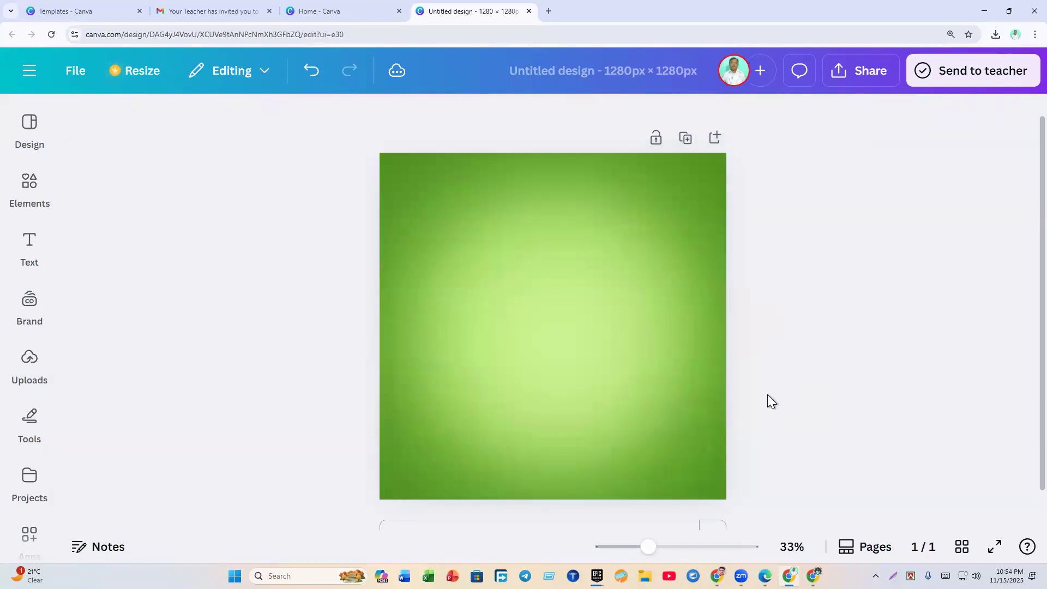
left_click(765, 576)
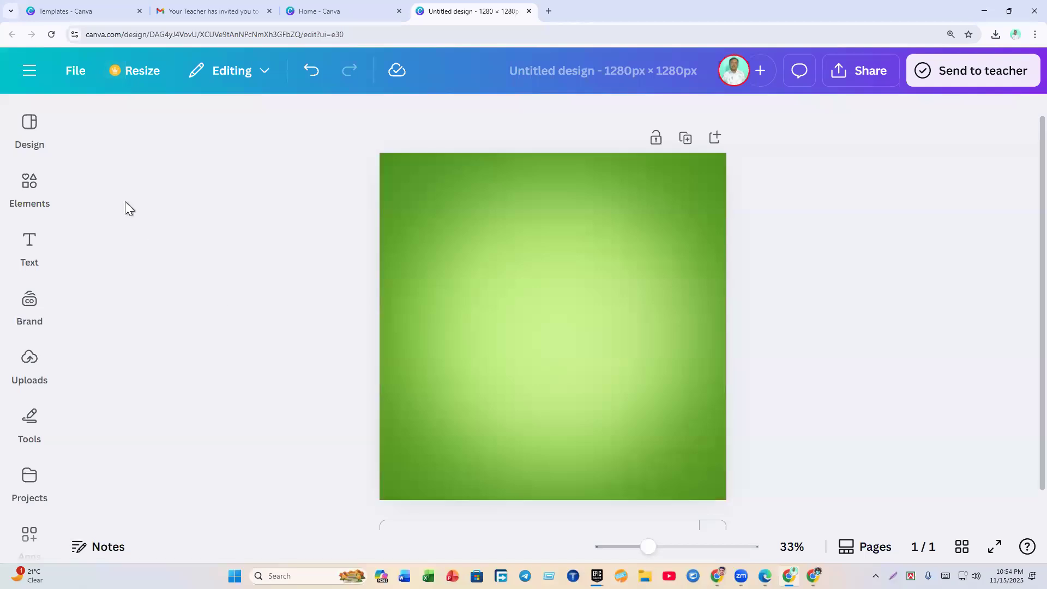
left_click(31, 197)
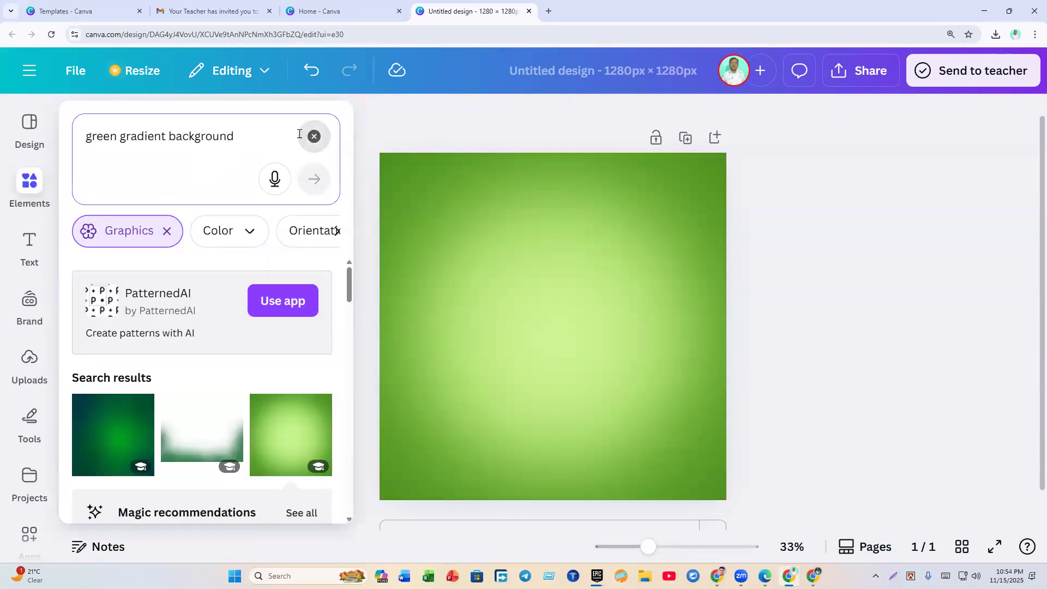
Step: Search the Elements library for 'green mango juice'
left_click(321, 136)
left_click(211, 141)
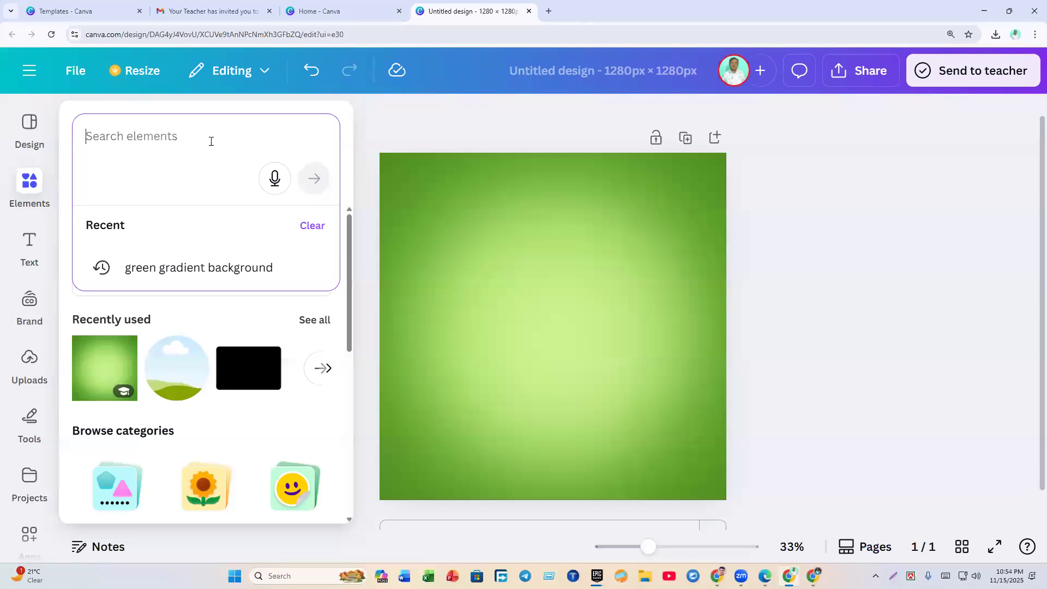
type("green")
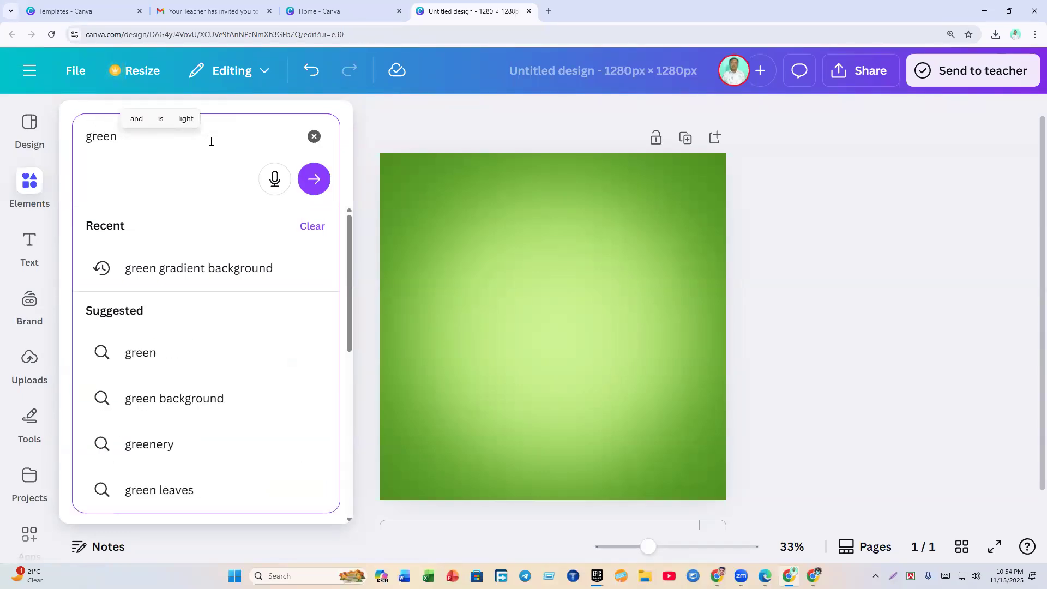
type(" juice")
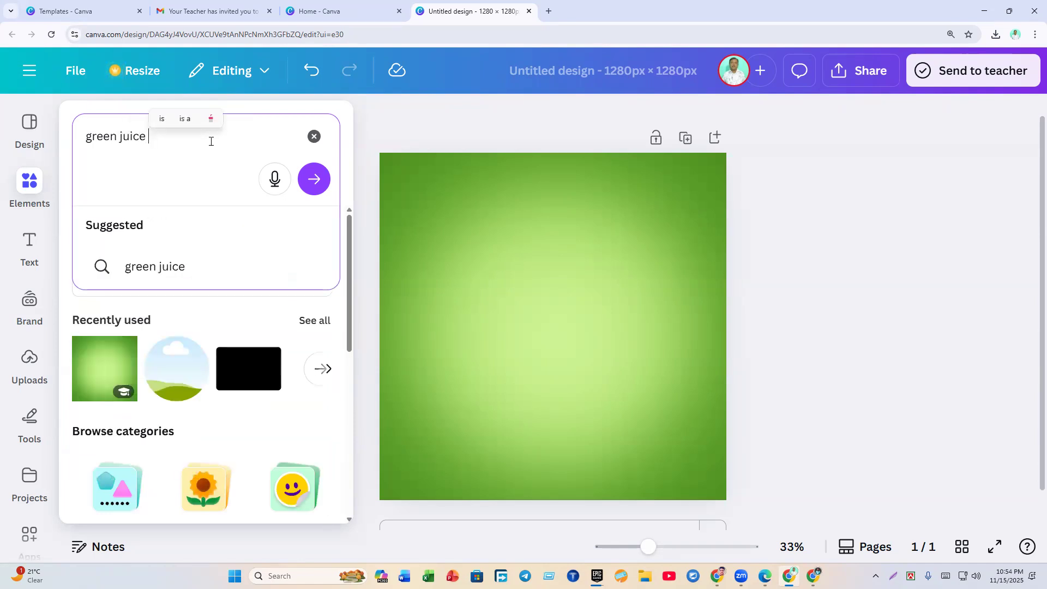
left_click(120, 135)
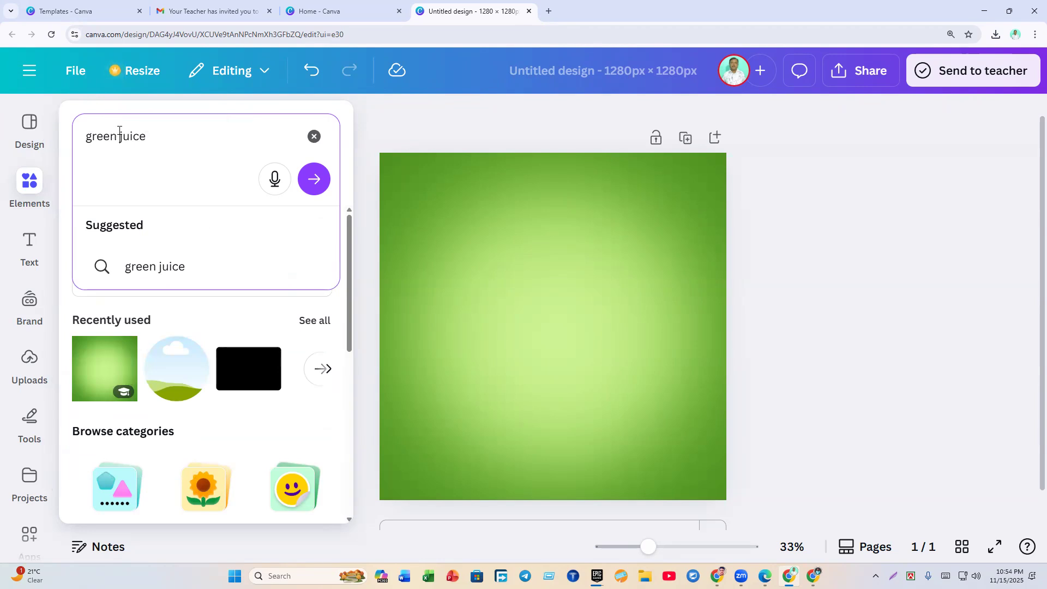
type("mango")
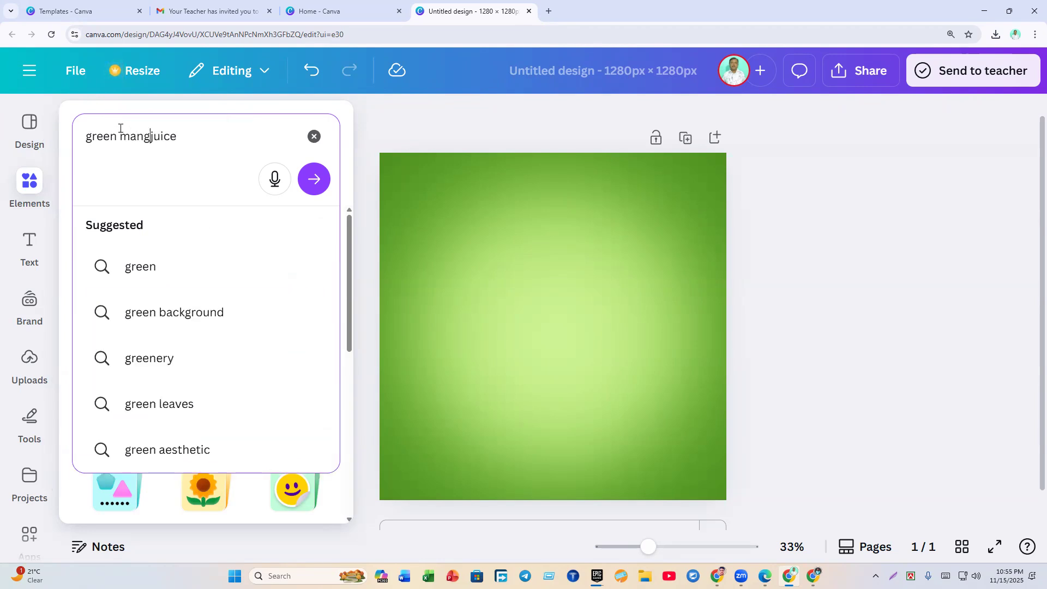
key("Return")
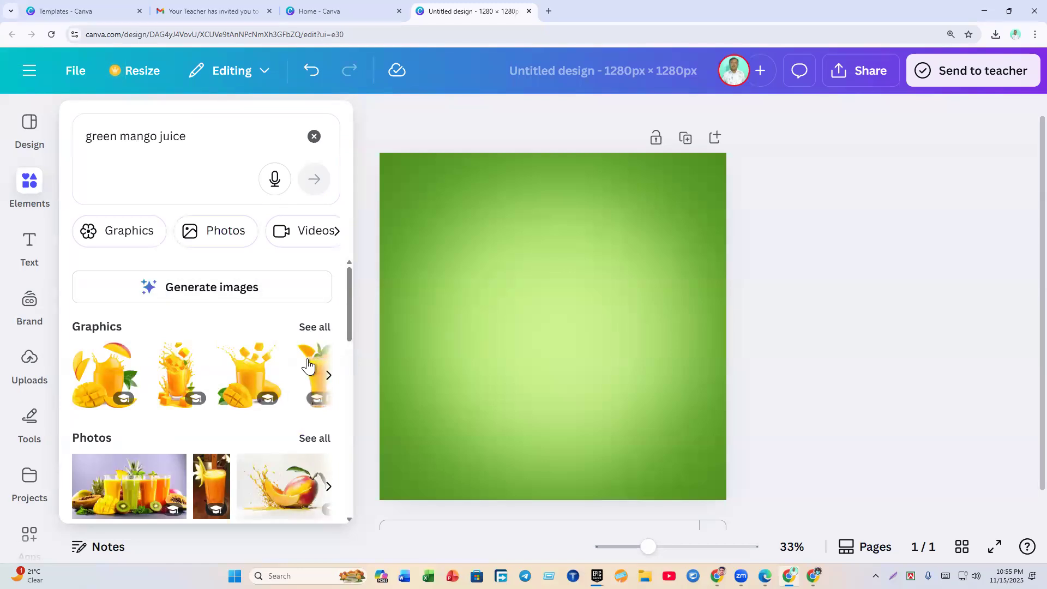
Step: Filter the green mango juice results to photos and browse them
scroll(277, 332, "down", 4)
scroll(277, 332, "up", 4)
left_click(314, 439)
scroll(261, 367, "down", 6)
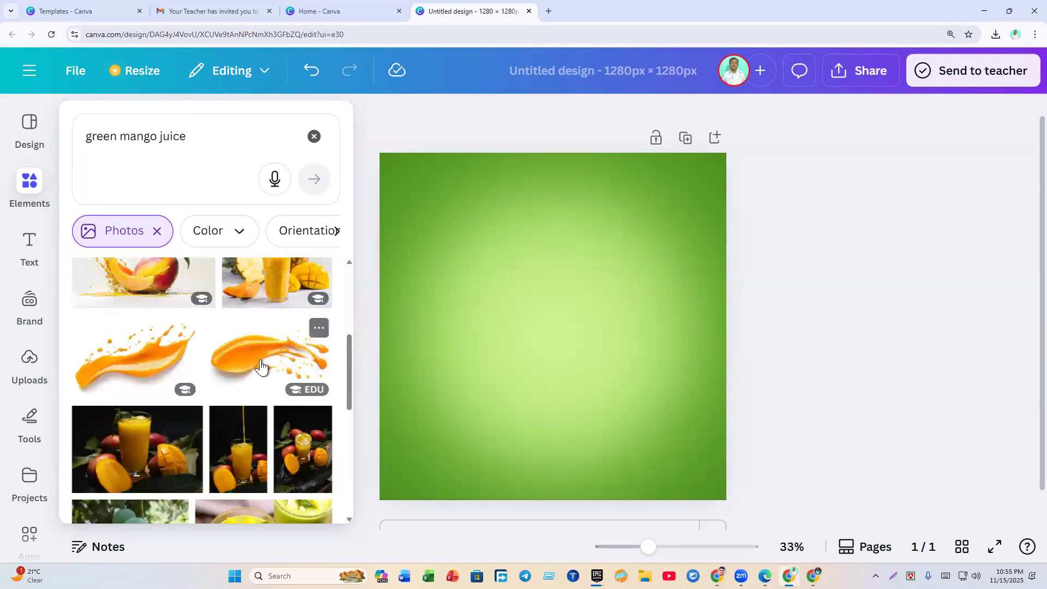
scroll(260, 367, "down", 10)
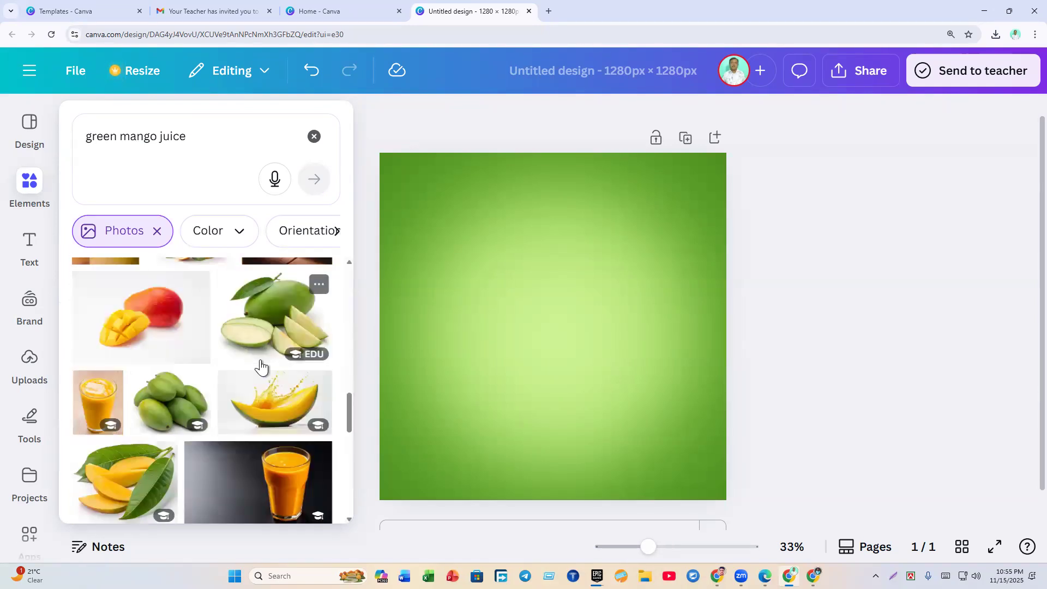
scroll(261, 366, "down", 8)
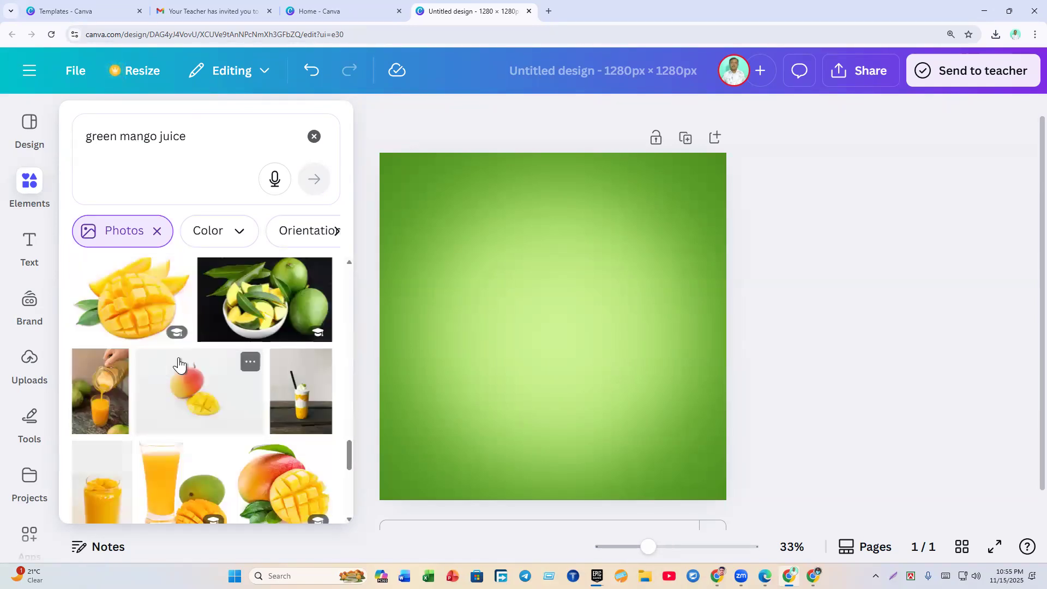
scroll(197, 364, "down", 8)
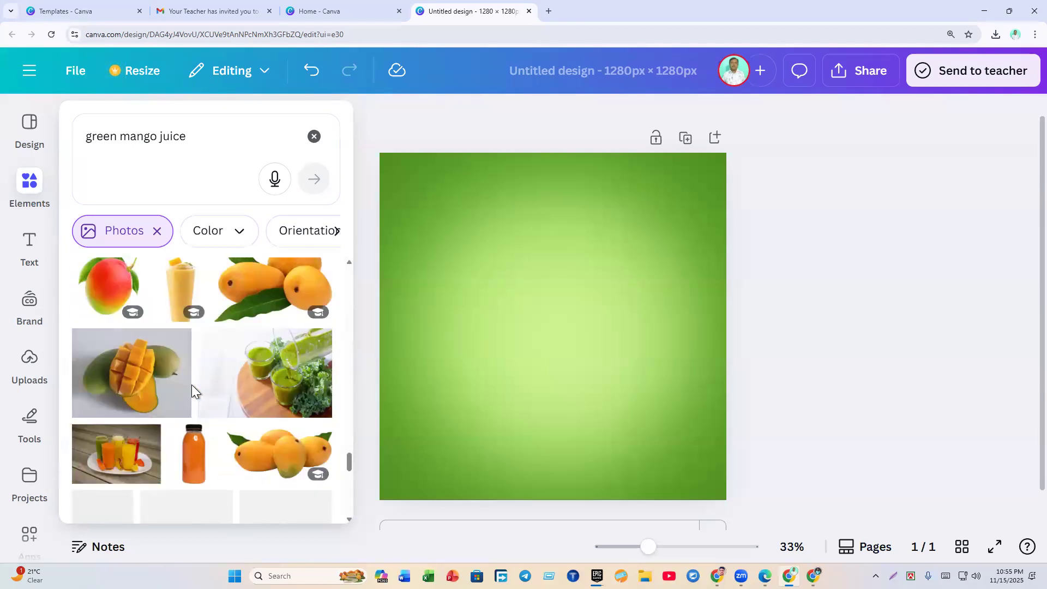
Step: Paste over the search query, delete the pasted text, and re-run the green mango juice search
left_click(166, 156)
triple_click(109, 141)
right_click(116, 152)
left_click(135, 218)
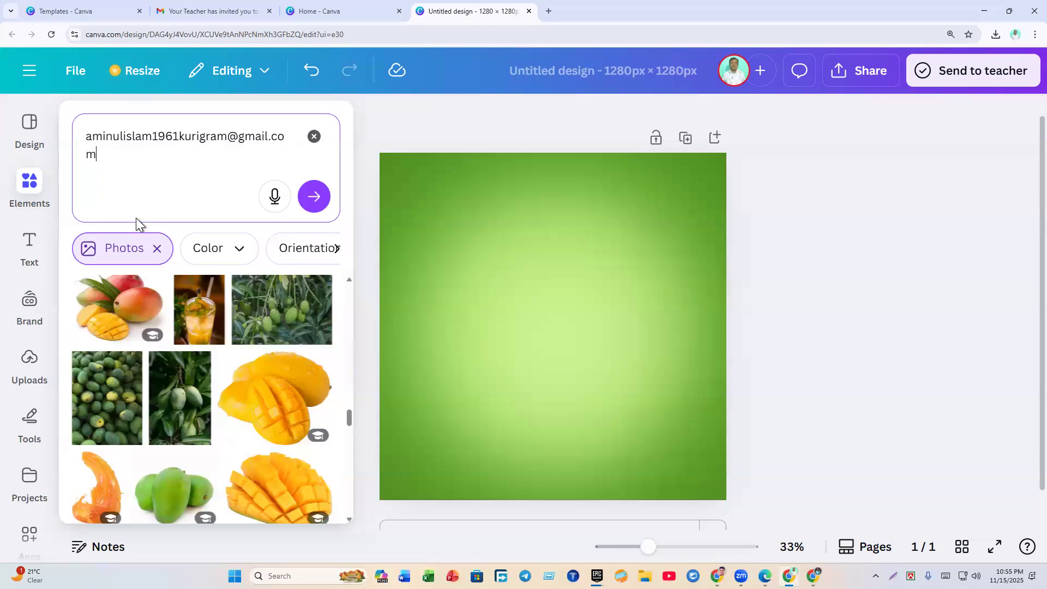
left_click_drag(140, 167, 46, 143)
key("BackSpace")
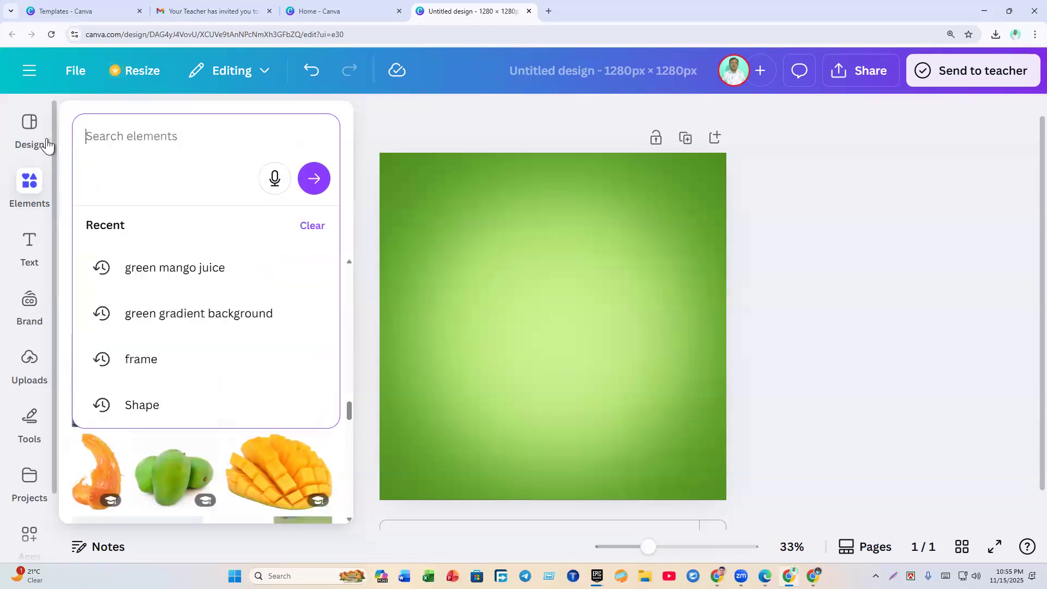
left_click(221, 266)
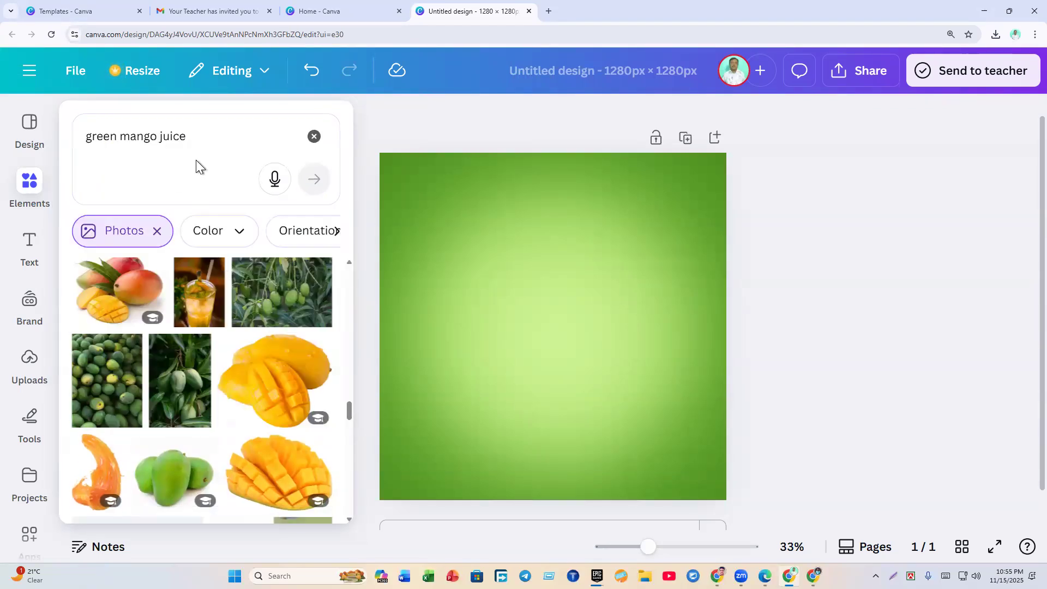
Step: Copy the search phrase 'green mango juice' and close the elements panel
left_click(201, 131)
left_click_drag(191, 132, 85, 136)
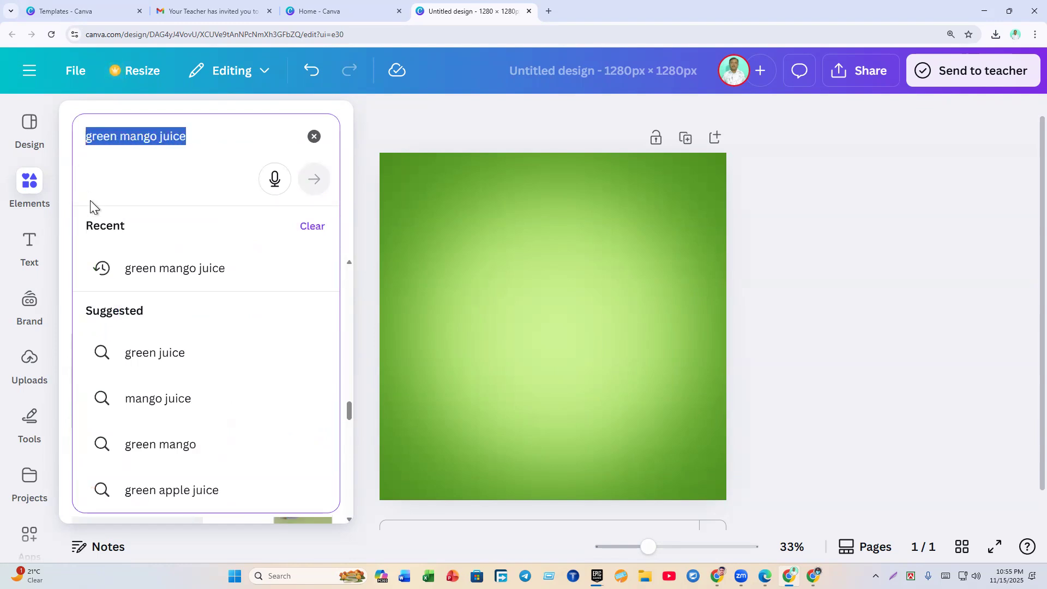
right_click(117, 136)
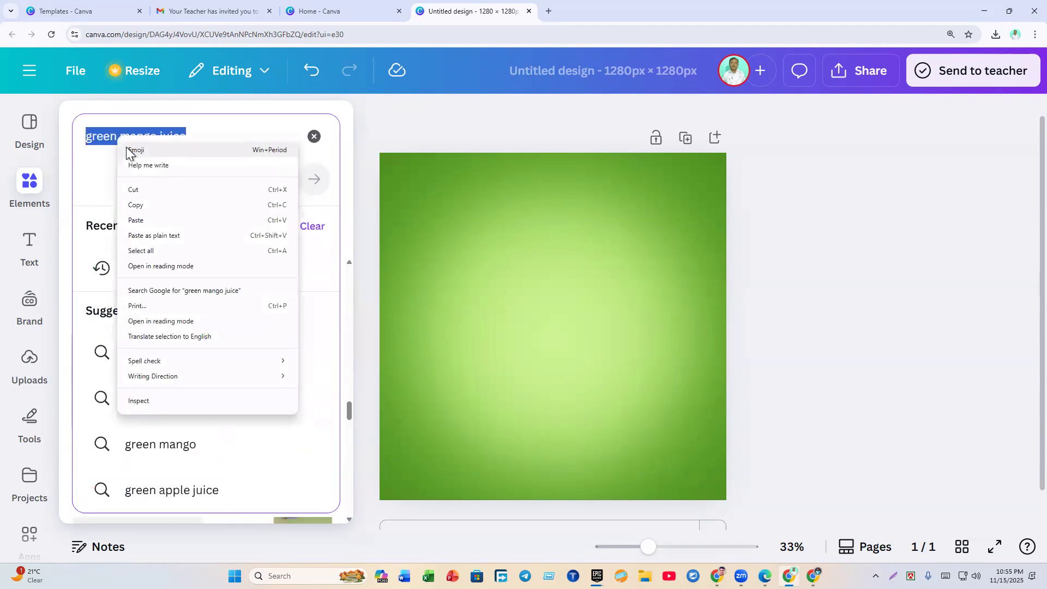
left_click(130, 206)
left_click(403, 210)
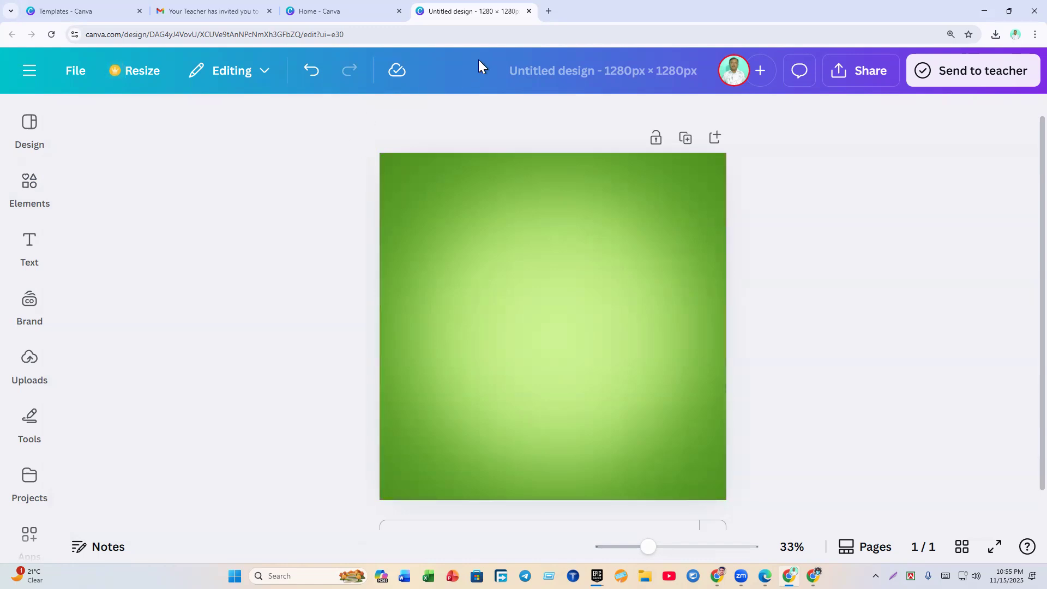
Step: Search Google for 'green mango juice' in a new browser tab
left_click(544, 14)
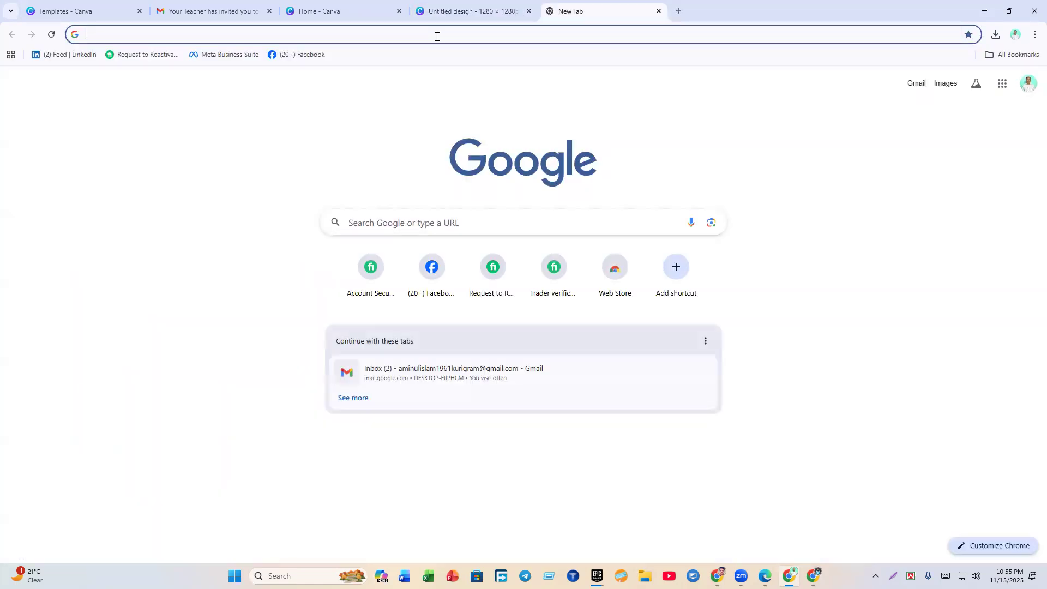
left_click(409, 36)
right_click(162, 34)
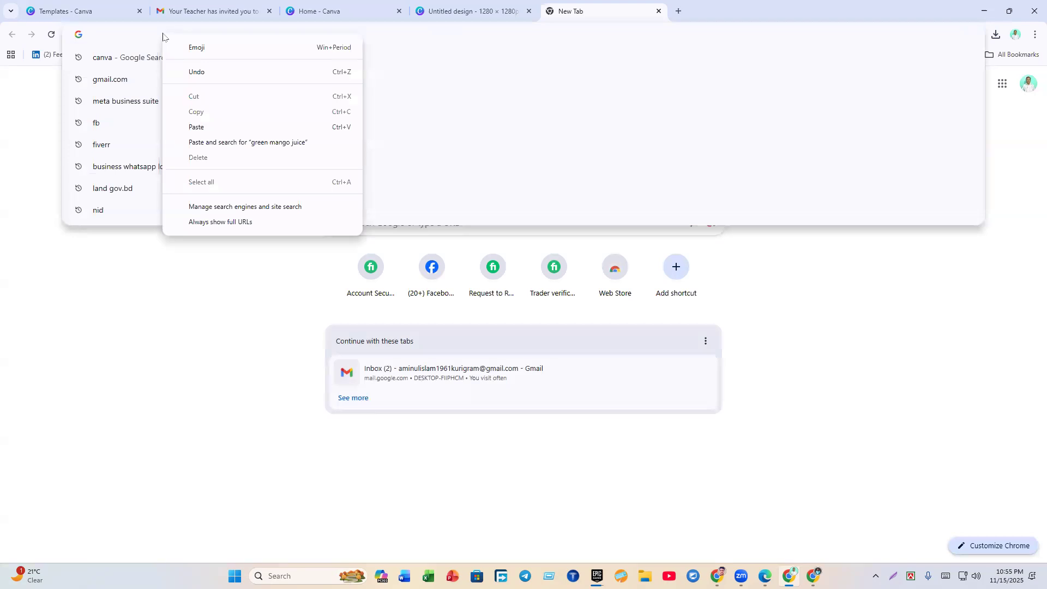
left_click(162, 33)
type("gre")
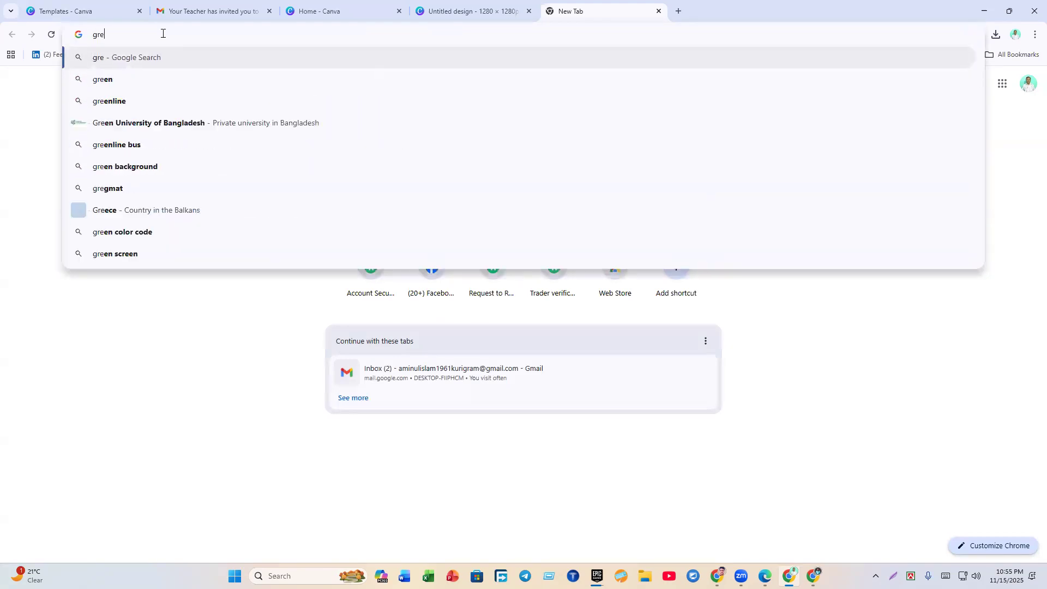
type("e")
type("n man")
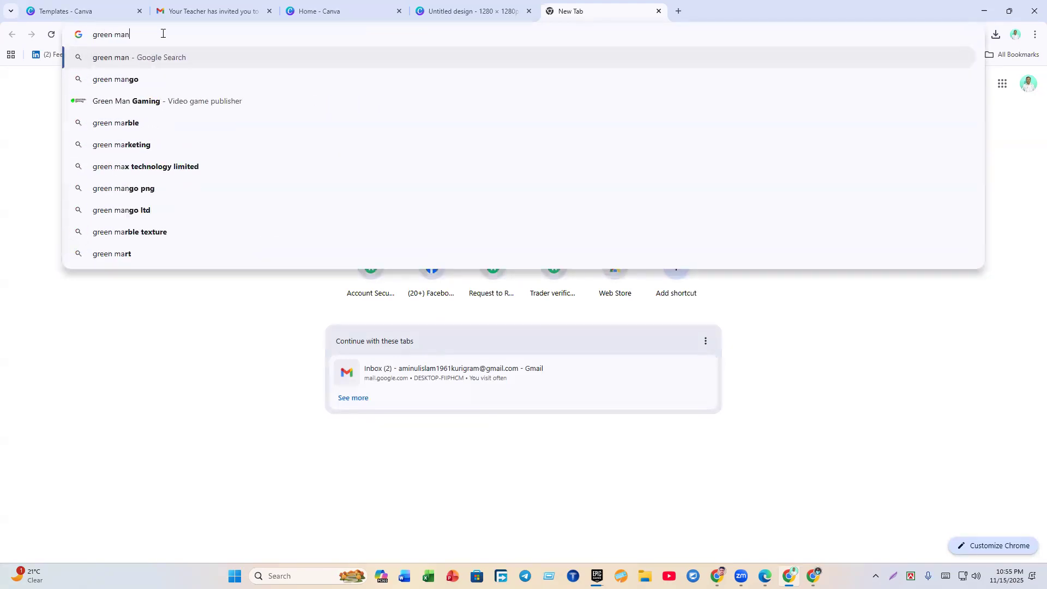
type("go juice")
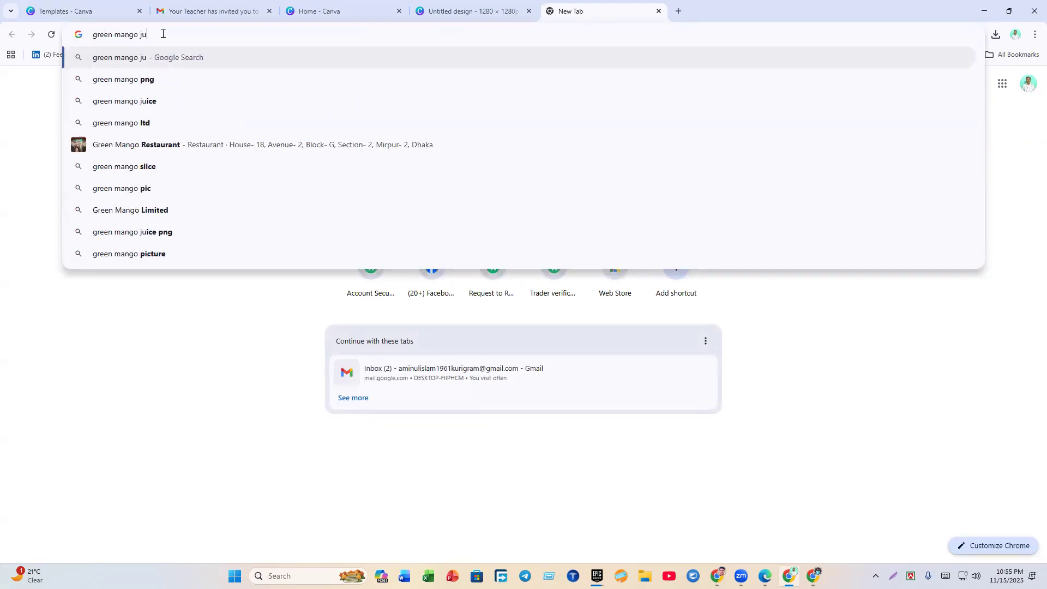
key("Return")
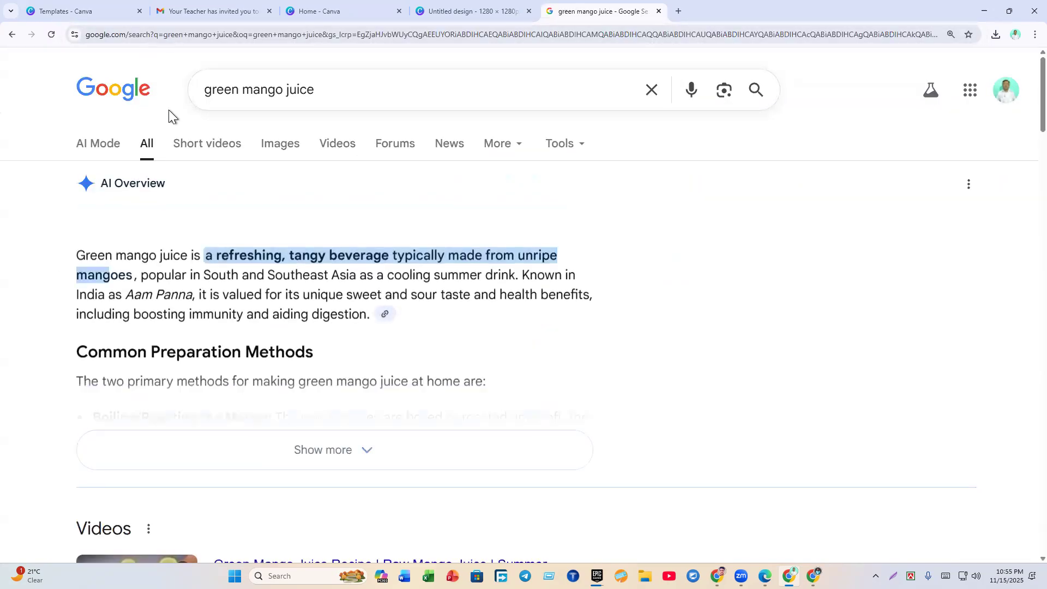
Step: In image results, preview the A1 Cash and Carry carton and open its source page in a new tab
left_click(279, 143)
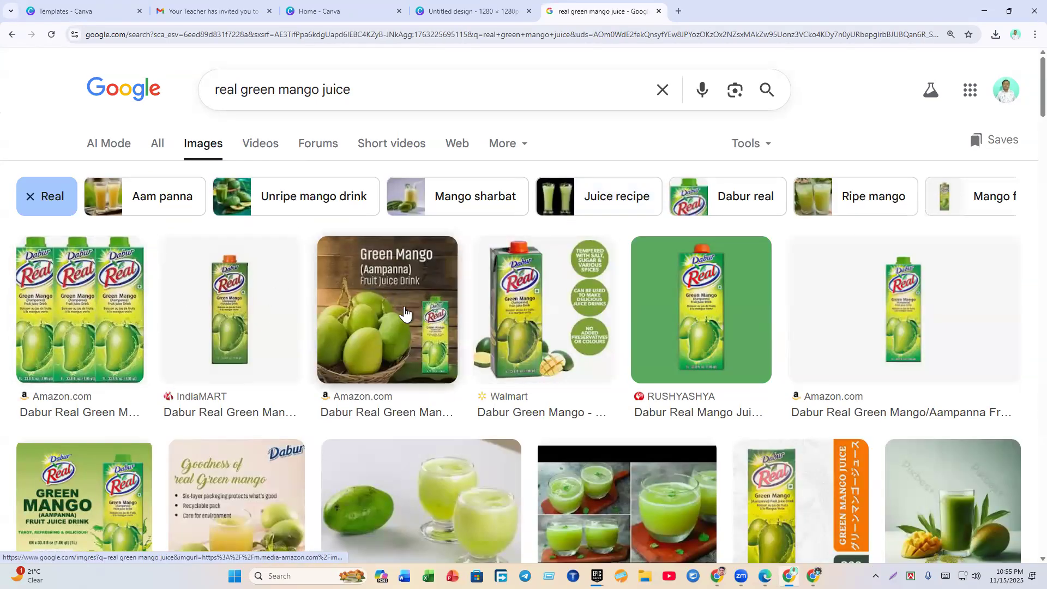
scroll(404, 314, "down", 9)
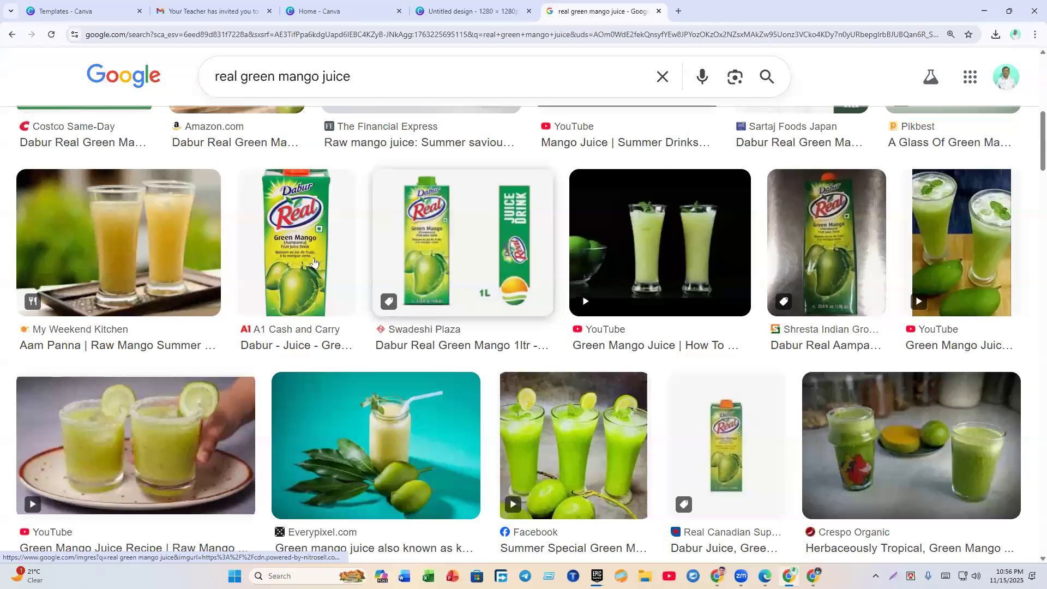
left_click(313, 263)
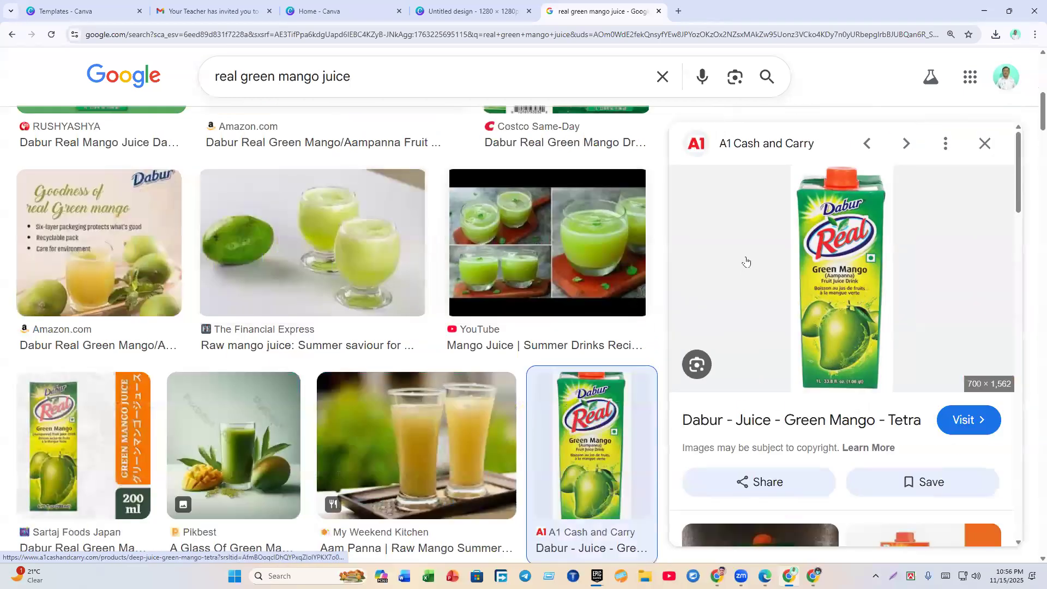
scroll(513, 291, "down", 4)
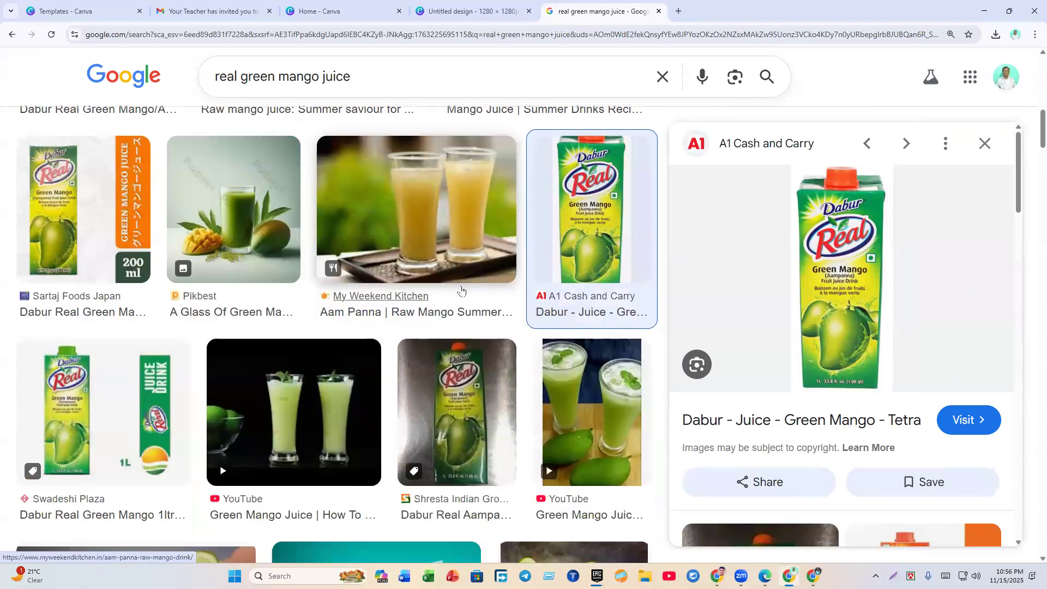
scroll(175, 382, "down", 4)
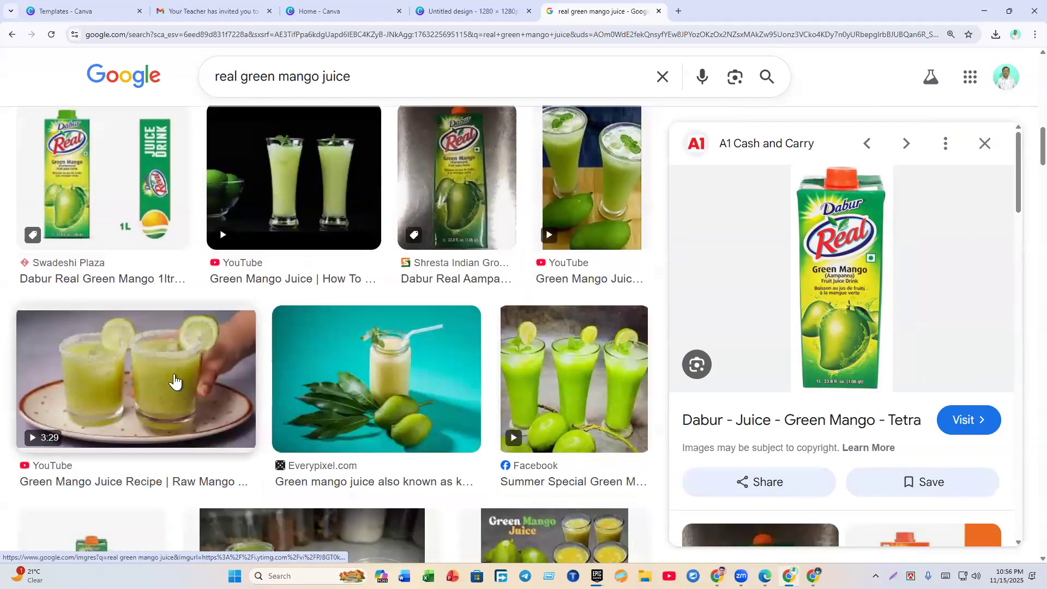
scroll(178, 379, "down", 8)
scroll(183, 376, "up", 4)
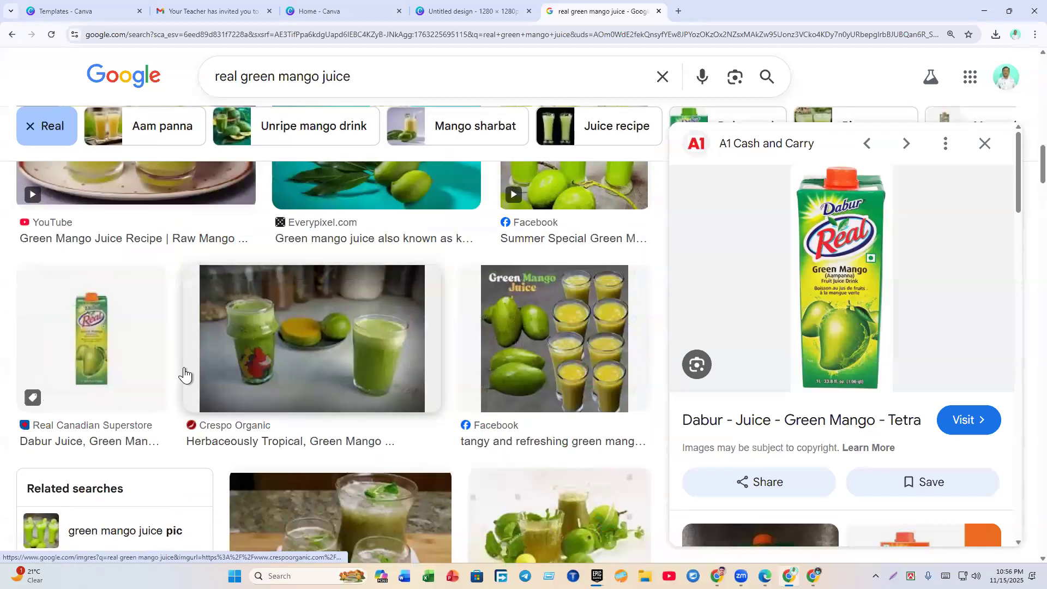
right_click(820, 259)
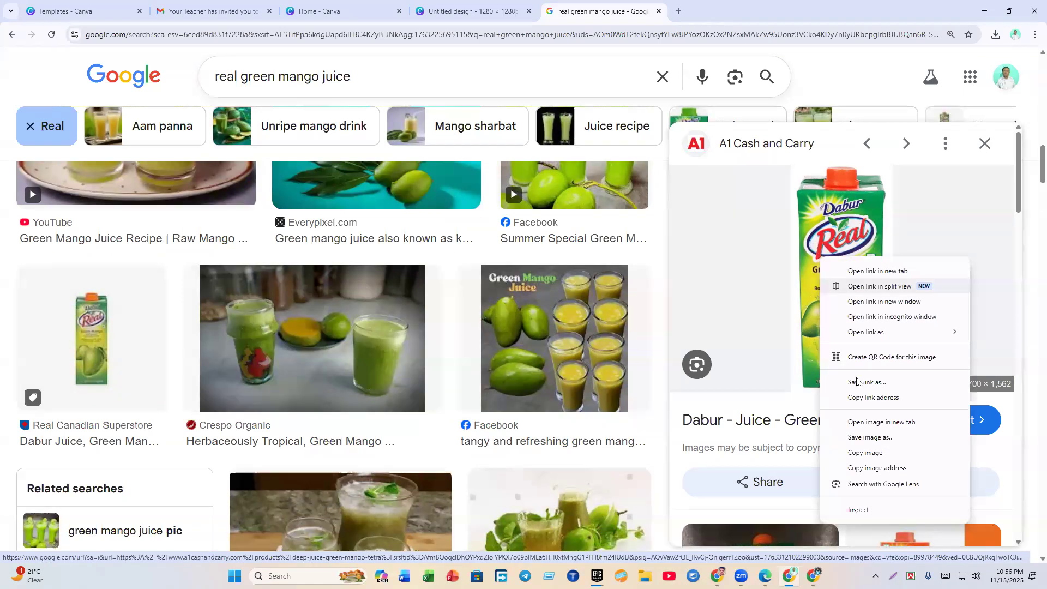
right_click(761, 210)
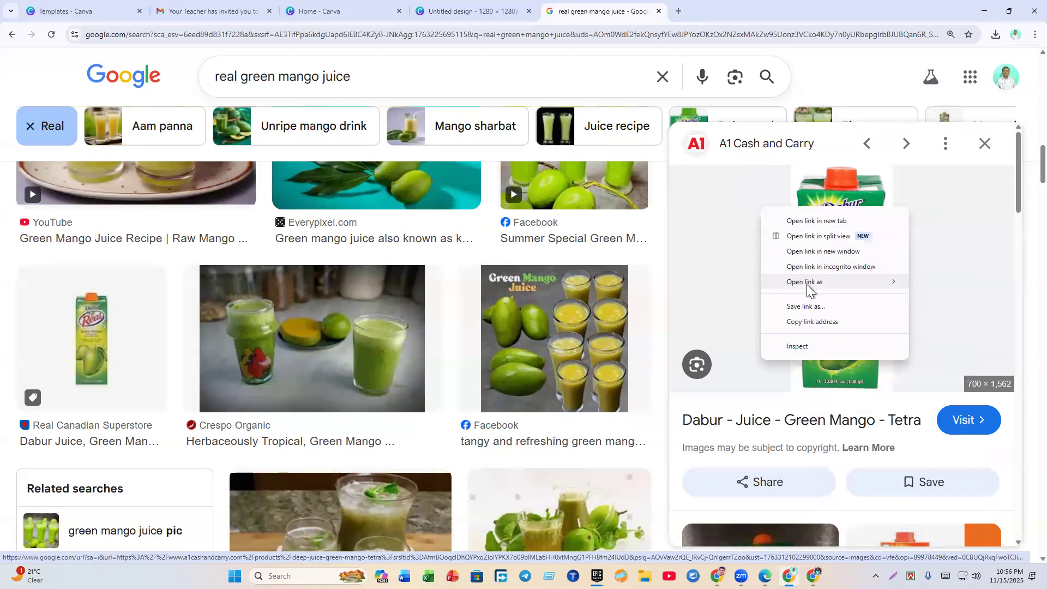
left_click(727, 271)
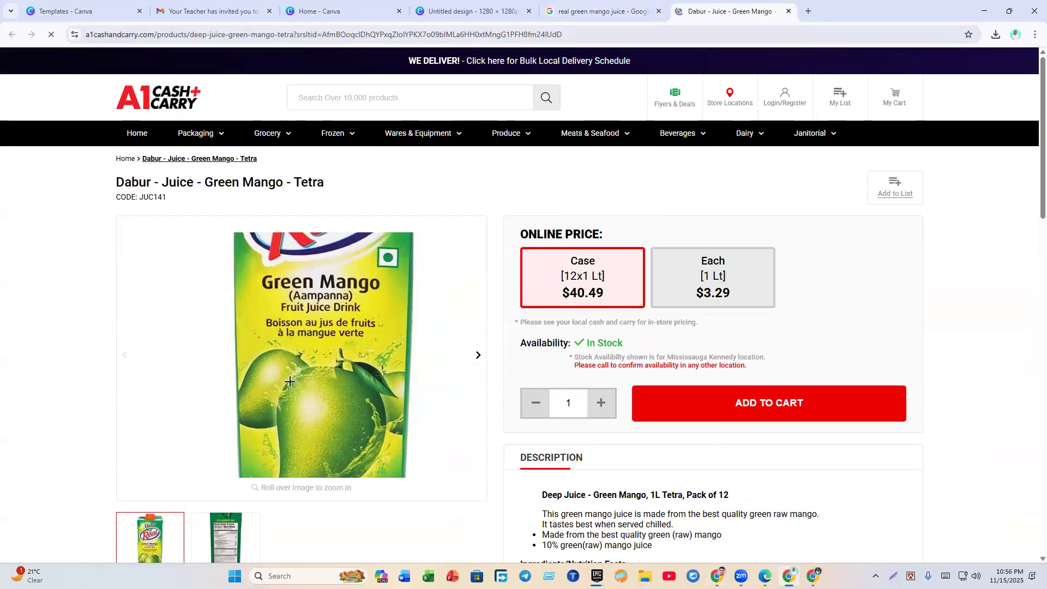
Step: Save the Dabur product photo to Downloads as Greenmangook_1024x1024.webp and check it in the folder
right_click(290, 385)
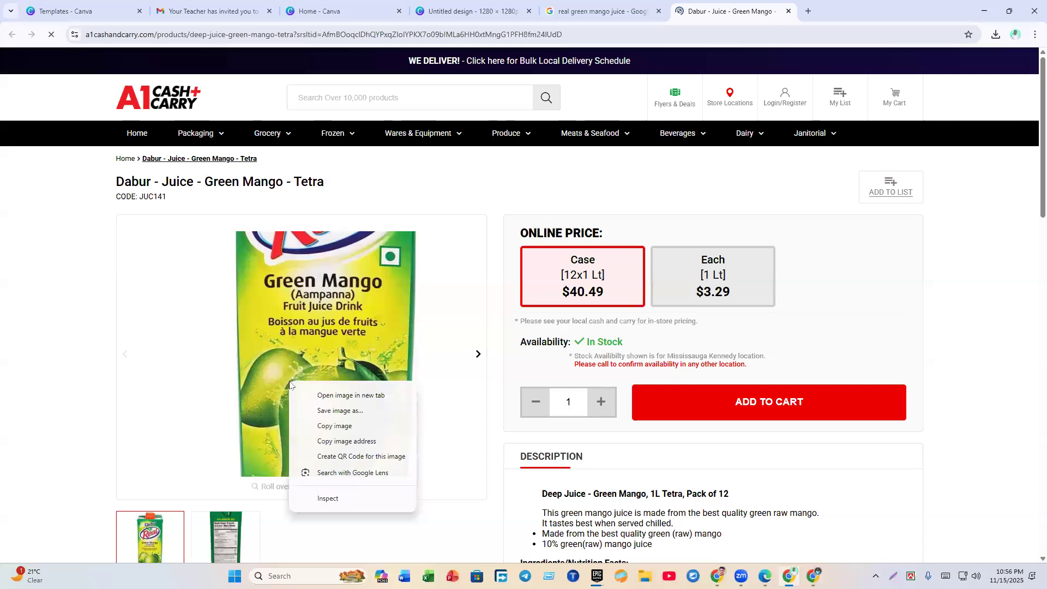
left_click(315, 411)
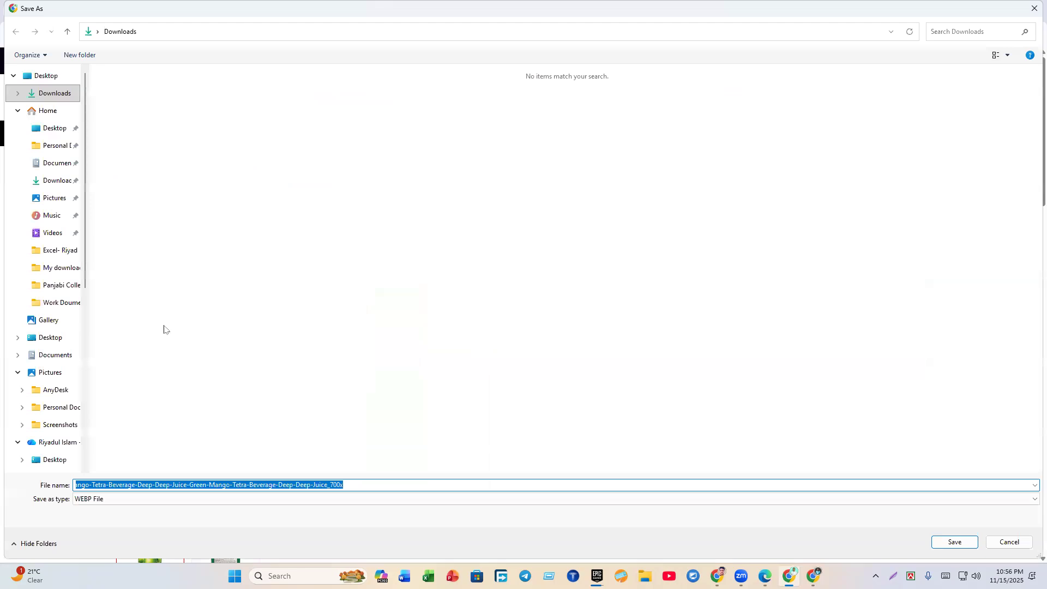
key("Return")
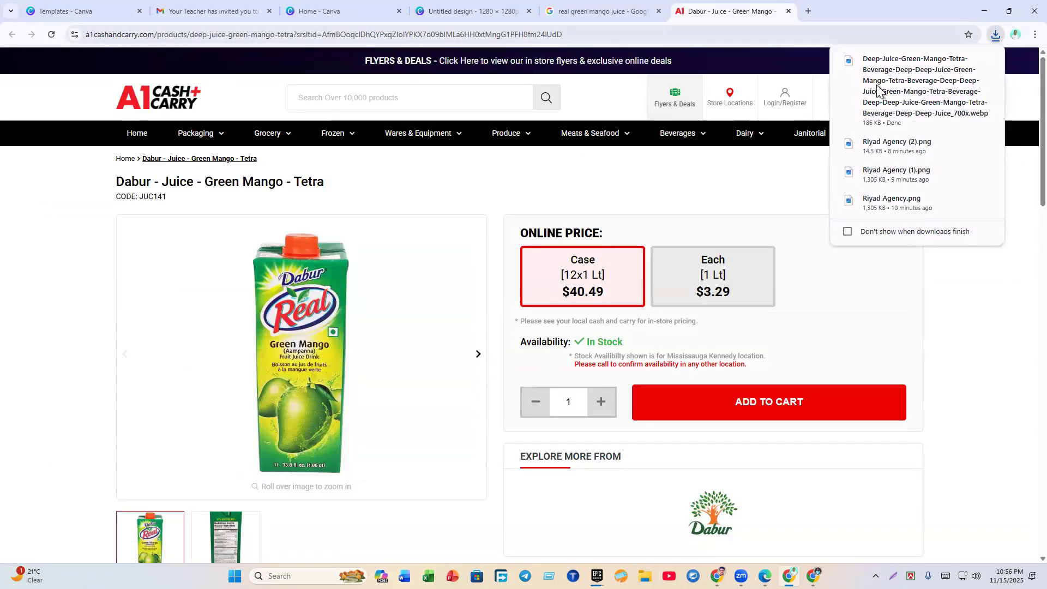
left_click(961, 70)
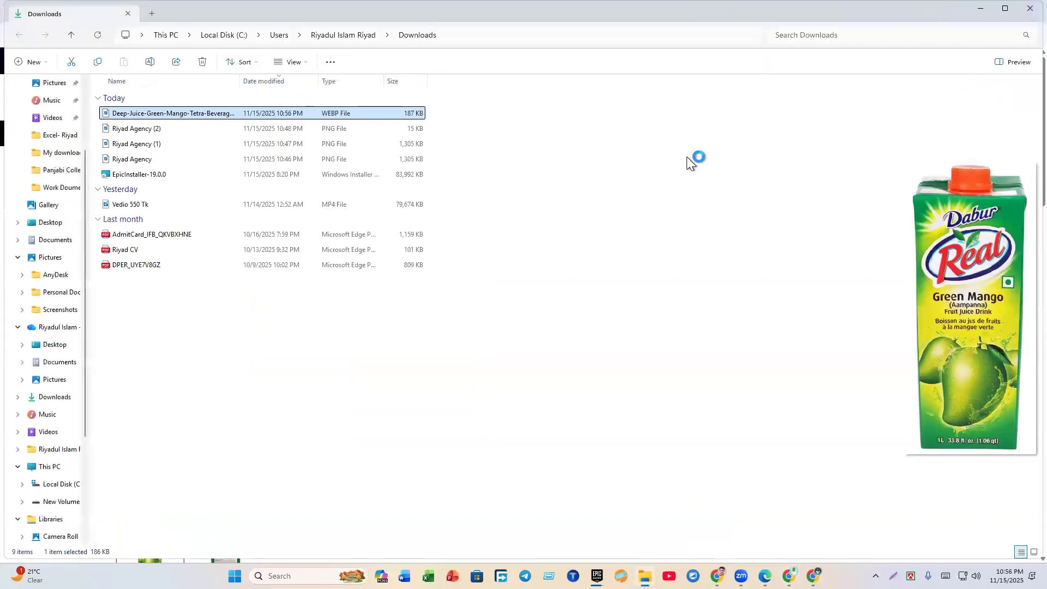
left_click(1031, 8)
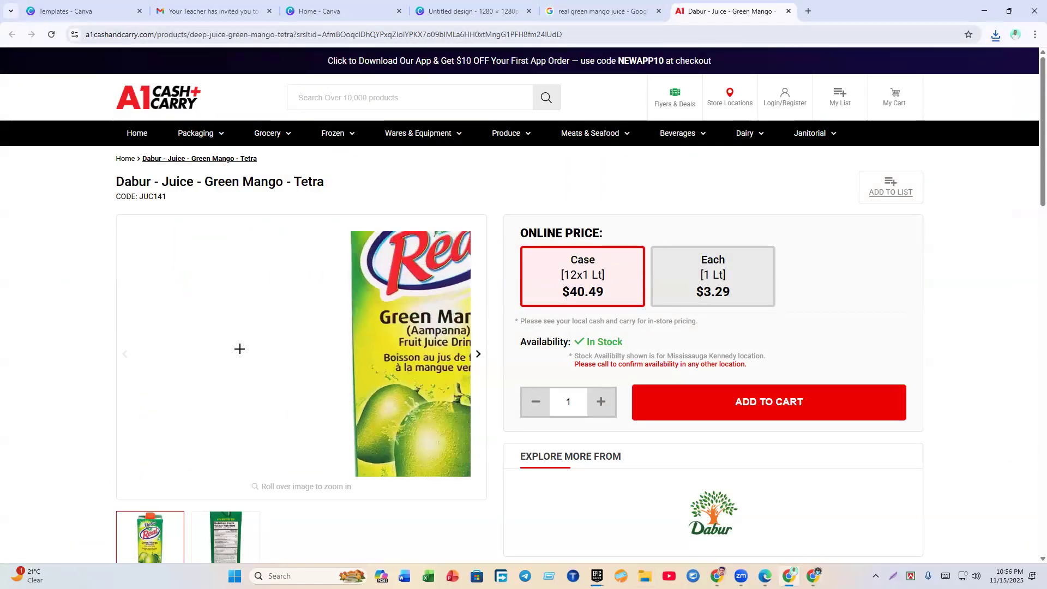
Step: Go back to the green mango juice image results and browse further down
left_click(510, 10)
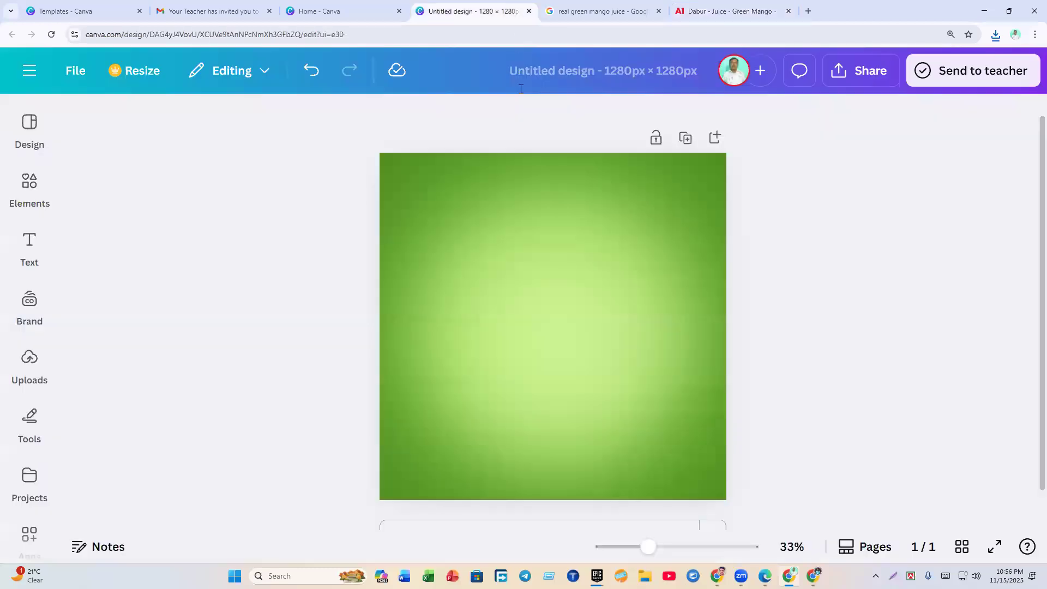
left_click(609, 6)
scroll(421, 339, "down", 4)
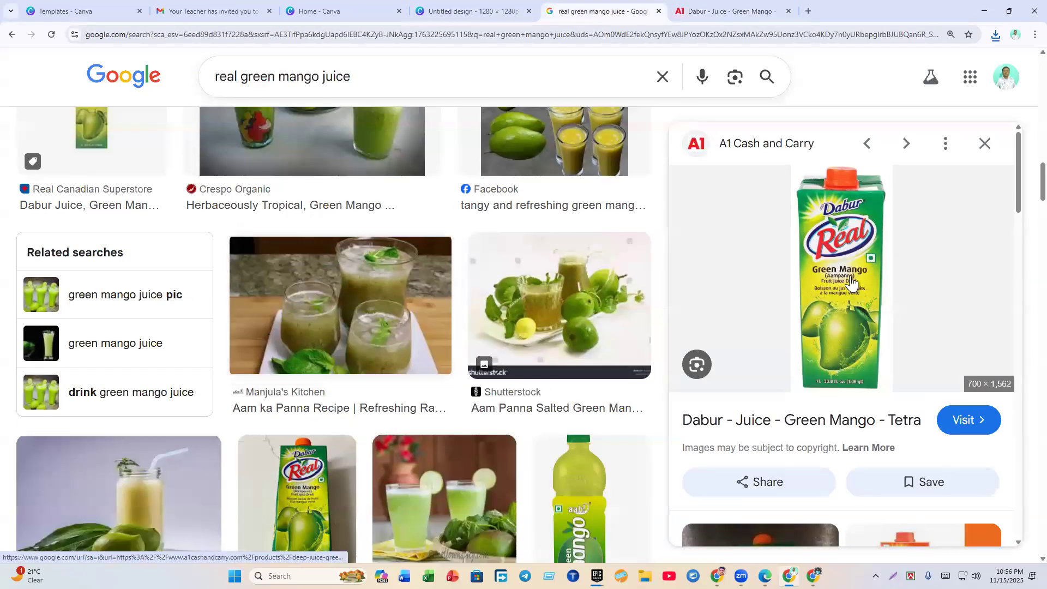
scroll(389, 404, "down", 8)
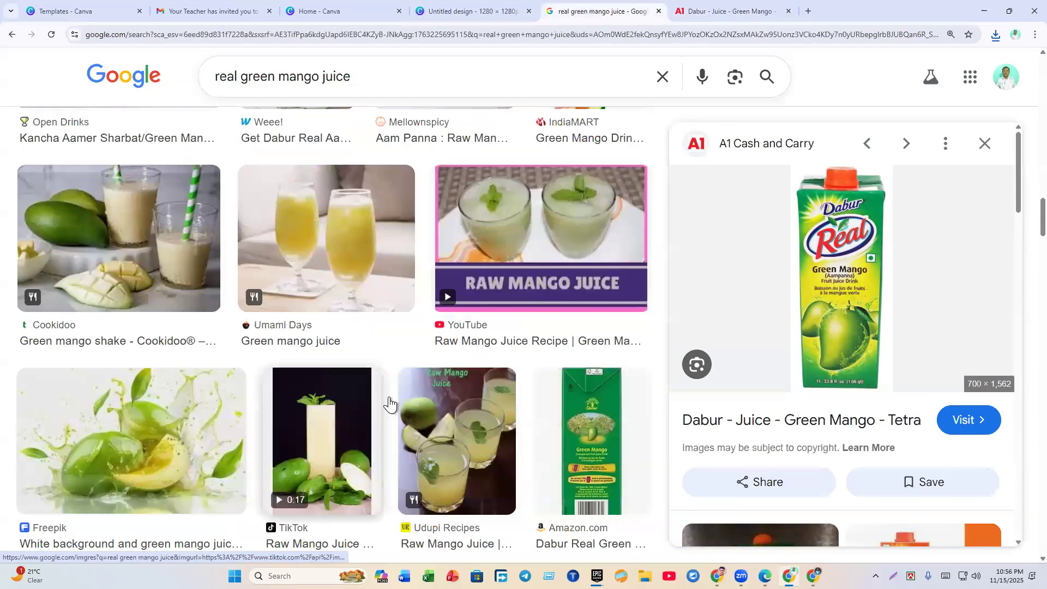
scroll(431, 409, "down", 15)
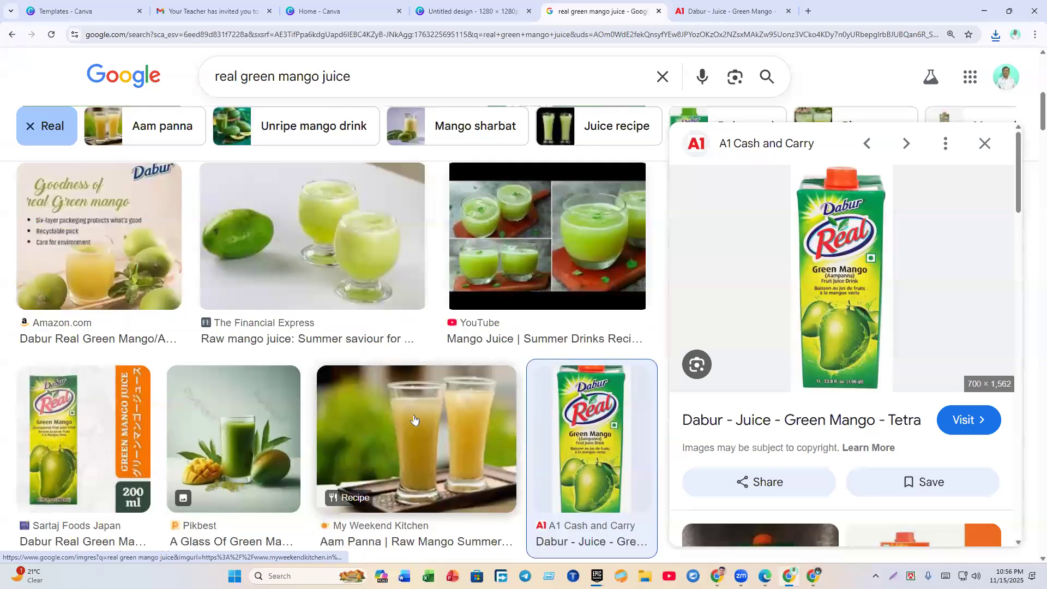
scroll(415, 420, "up", 20)
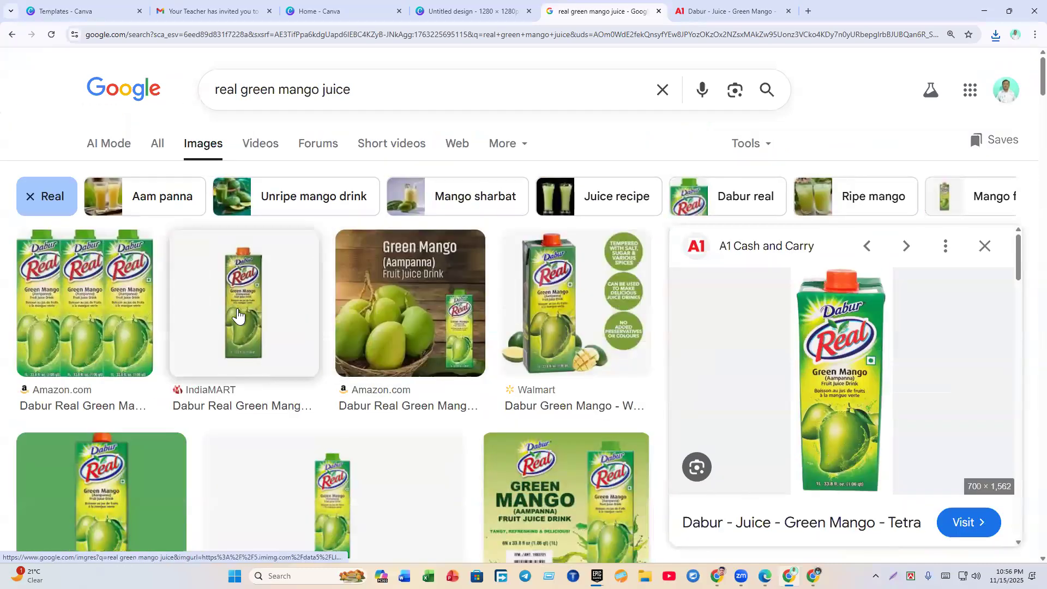
scroll(240, 315, "down", 4)
Step: Save the RUSHYASHYA green-background carton image to Downloads and return to the Canva tab
left_click(125, 334)
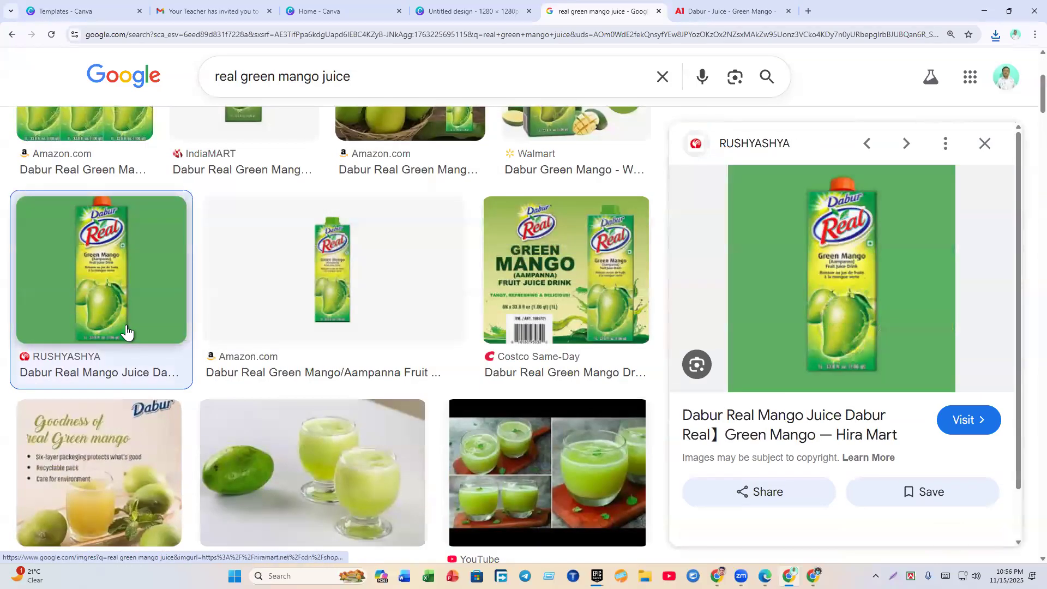
right_click(833, 274)
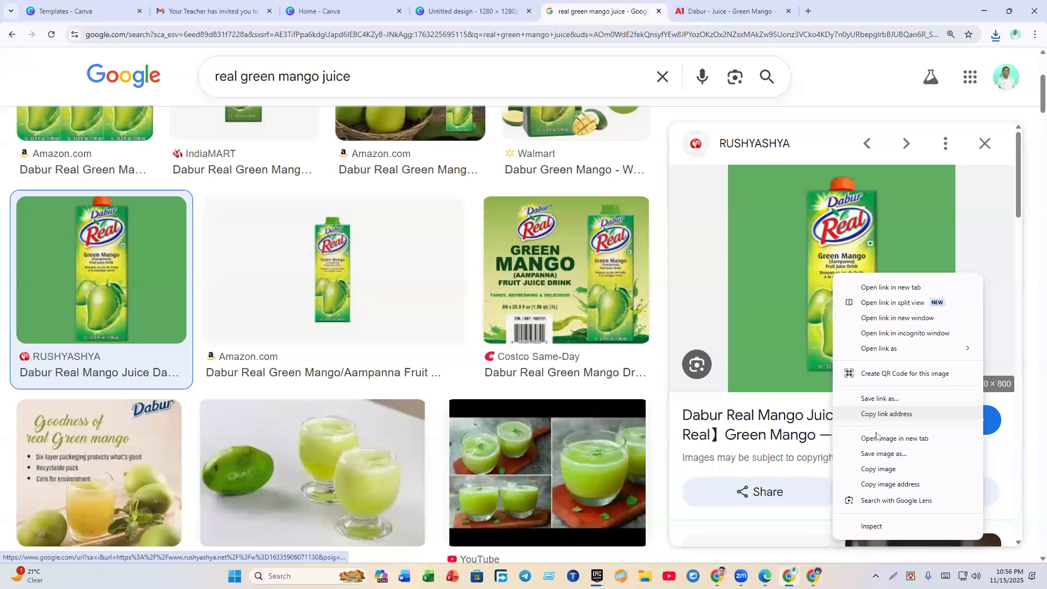
left_click(880, 454)
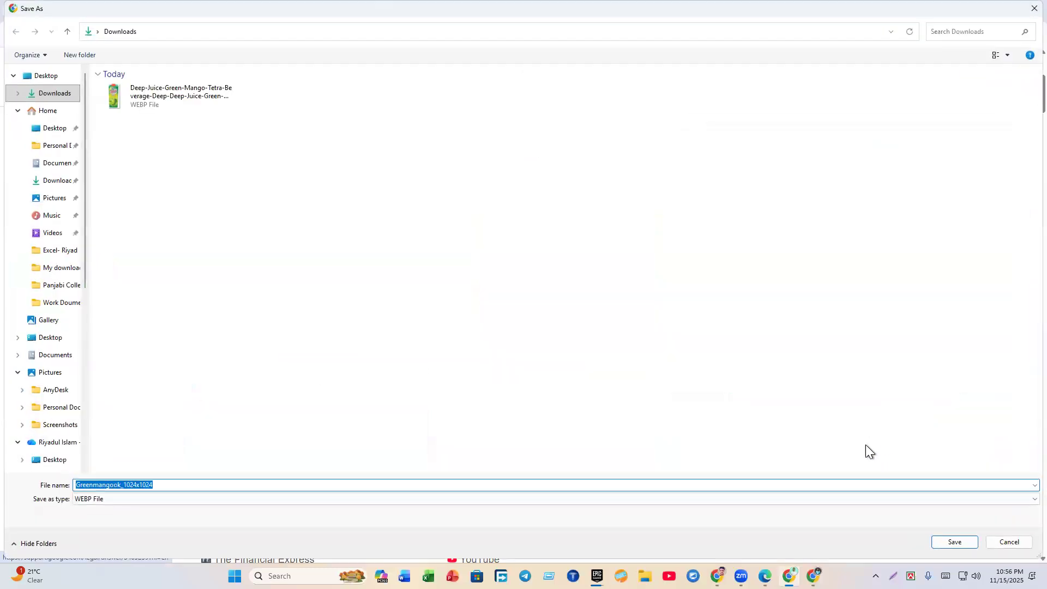
key("Return")
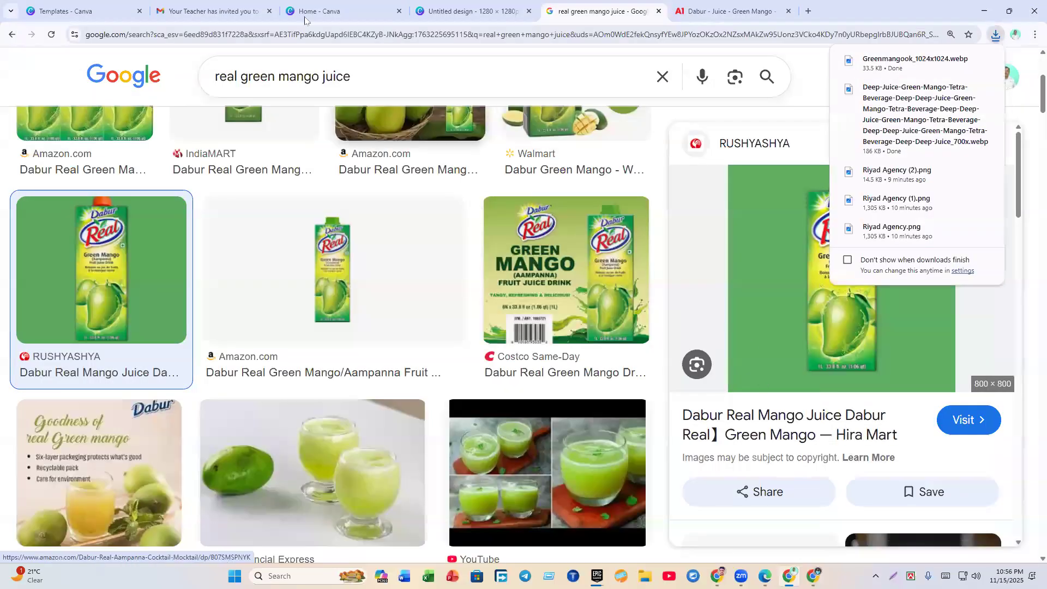
left_click(659, 11)
left_click(659, 11)
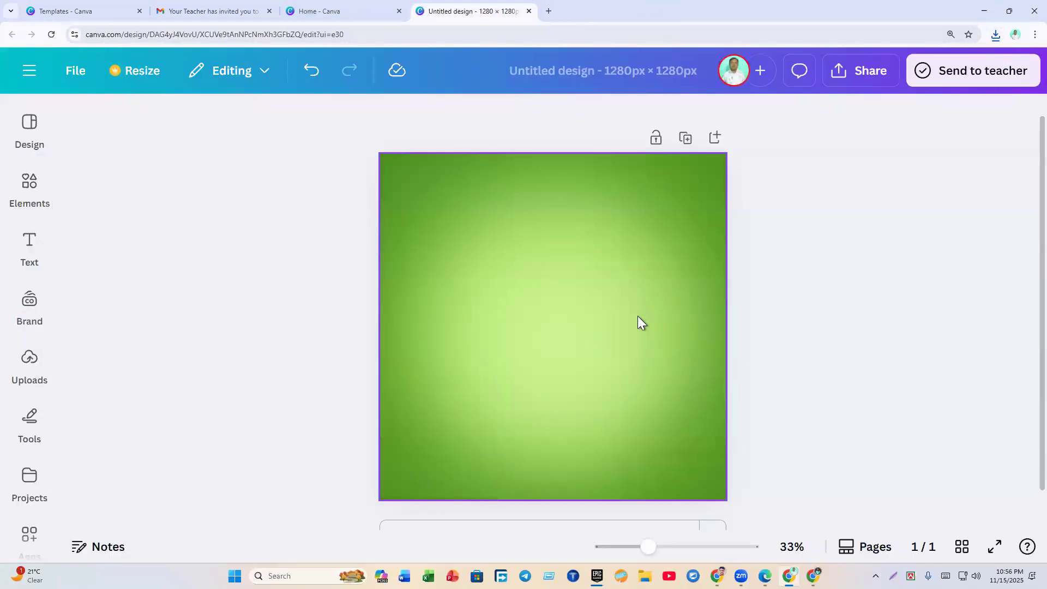
Step: Switch through the side panels to Uploads, closing the first file picker without choosing
left_click(34, 234)
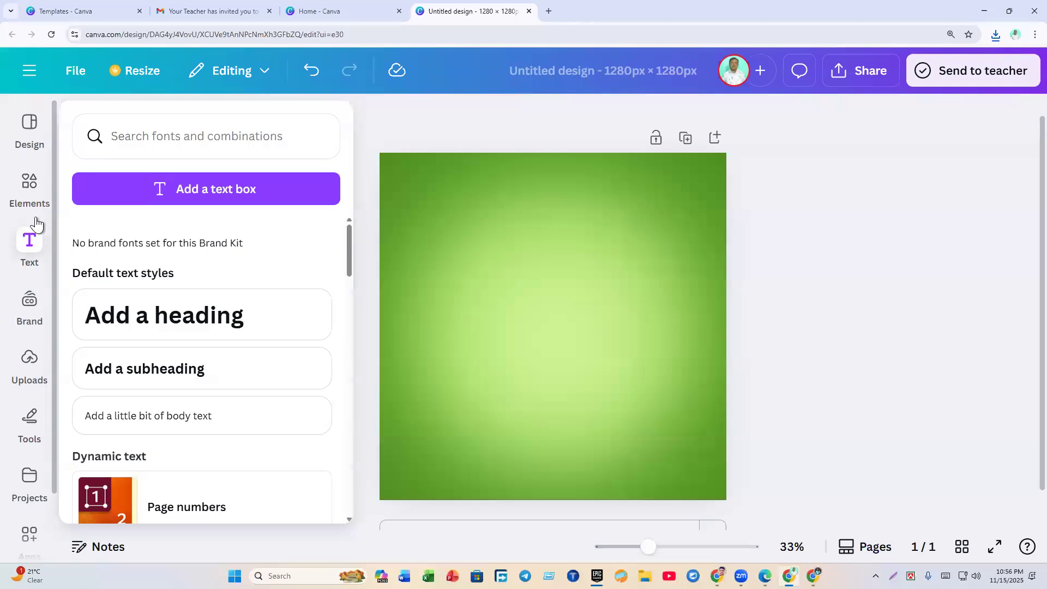
mouse_move(36, 224)
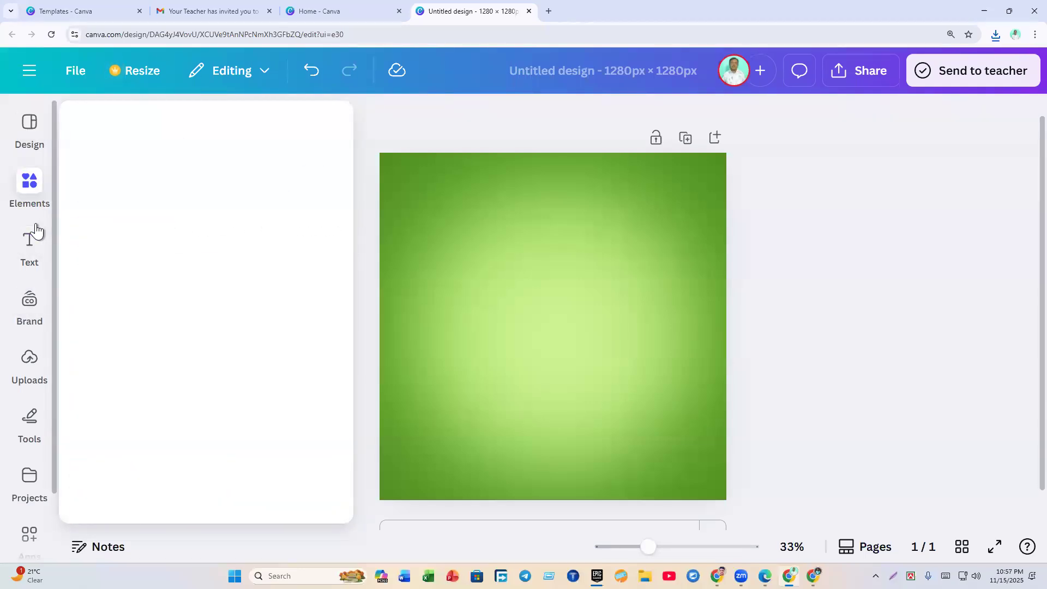
left_click(31, 251)
left_click(31, 361)
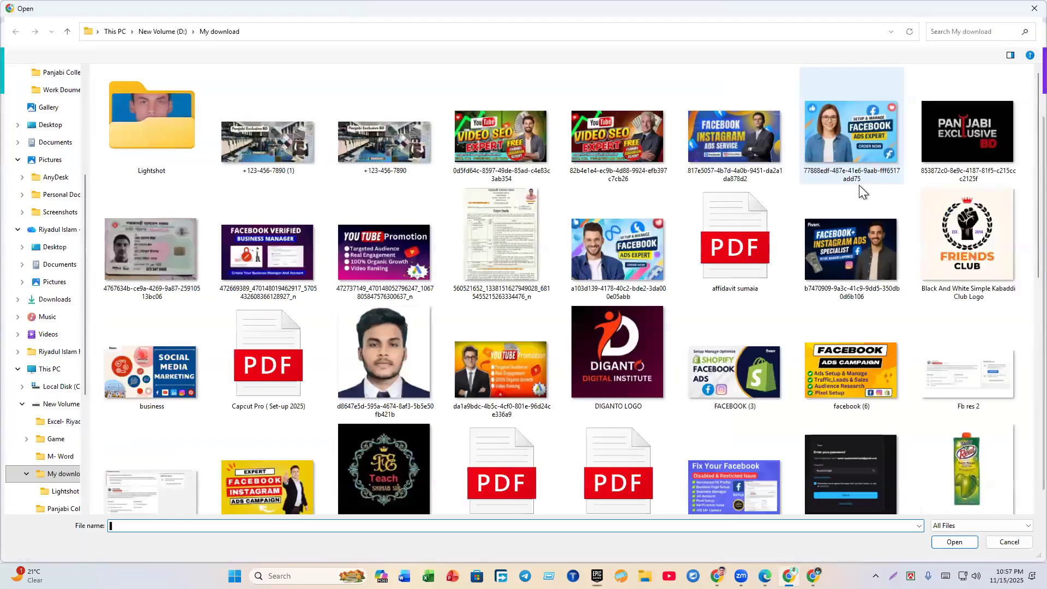
left_click(1033, 9)
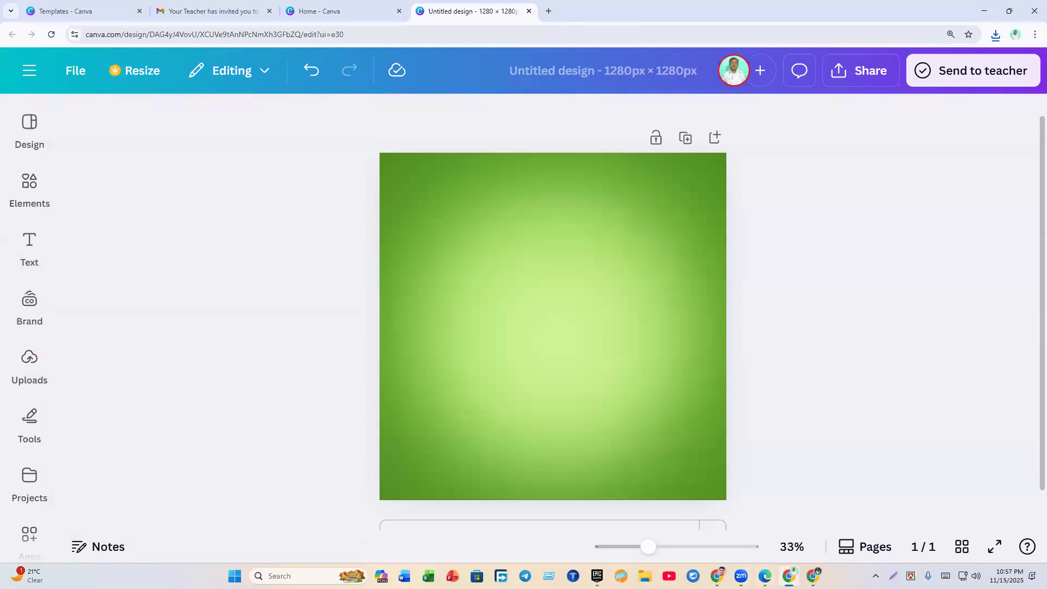
Step: Upload Greenmangook_1024x1024 from the Downloads folder
left_click(31, 360)
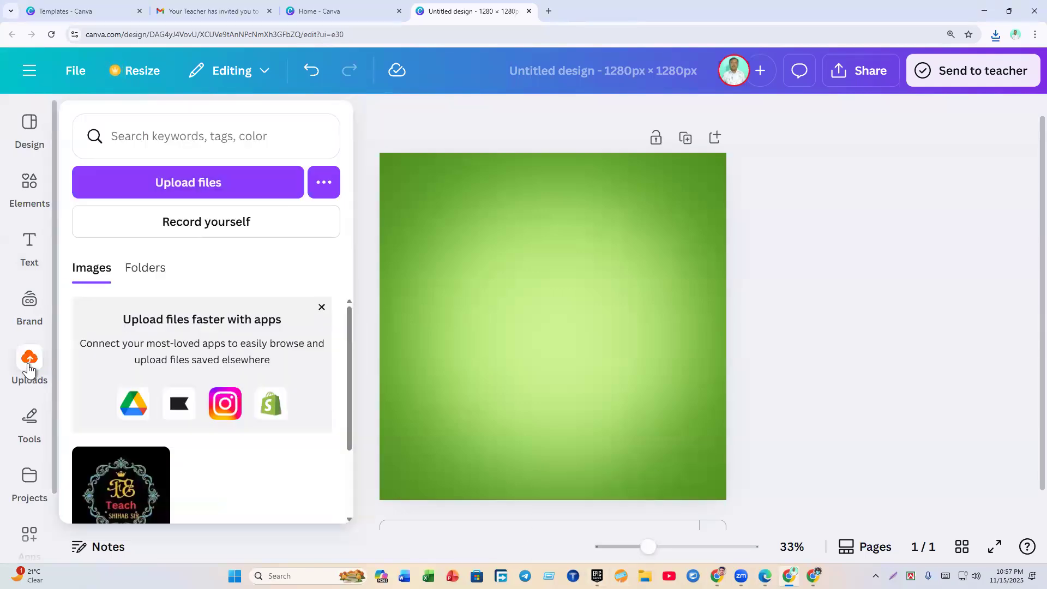
left_click(136, 188)
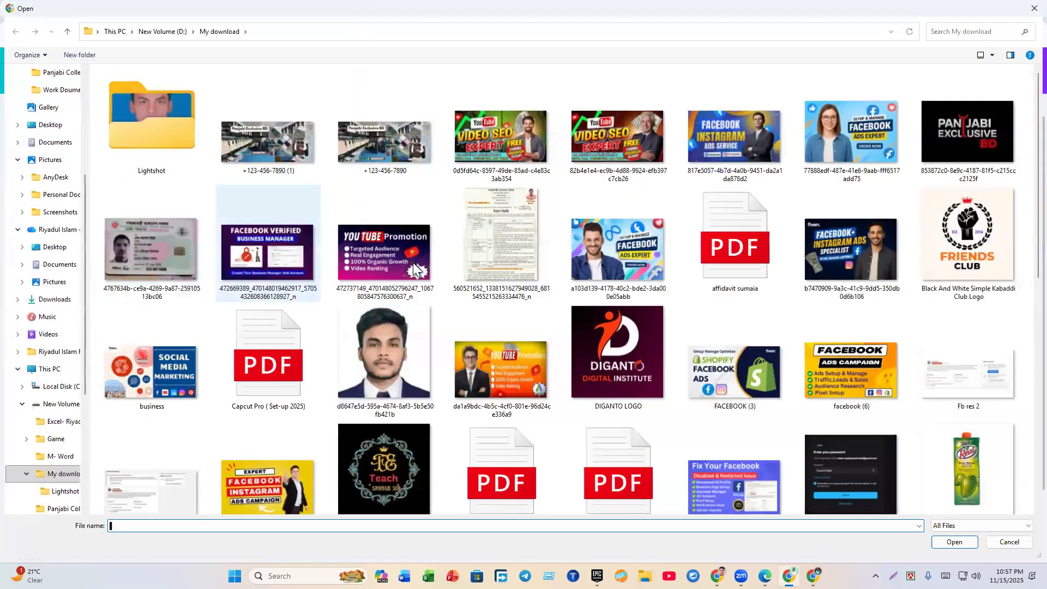
scroll(47, 175, "up", 4)
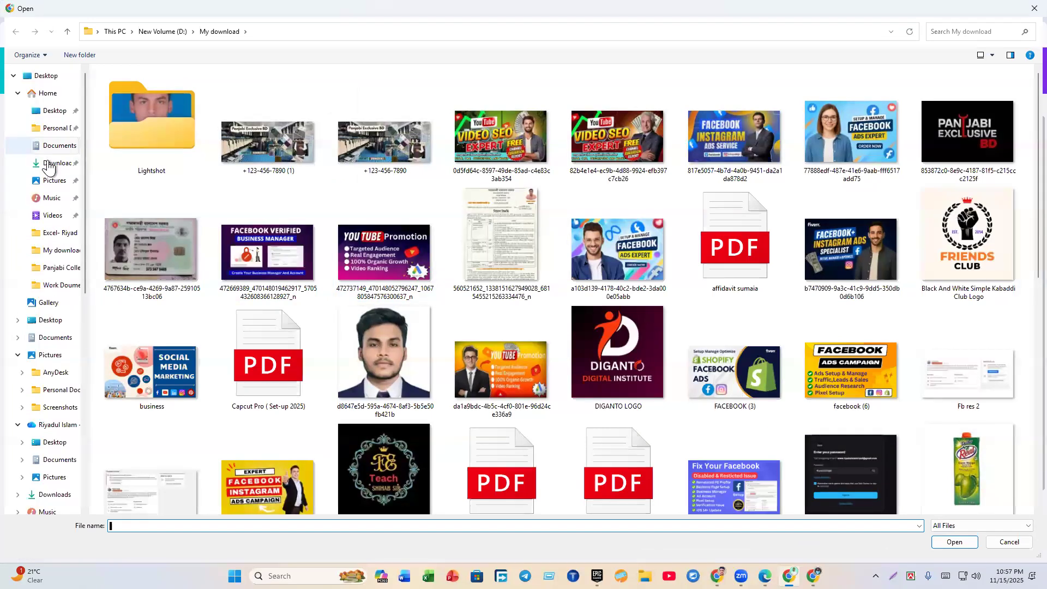
left_click(49, 164)
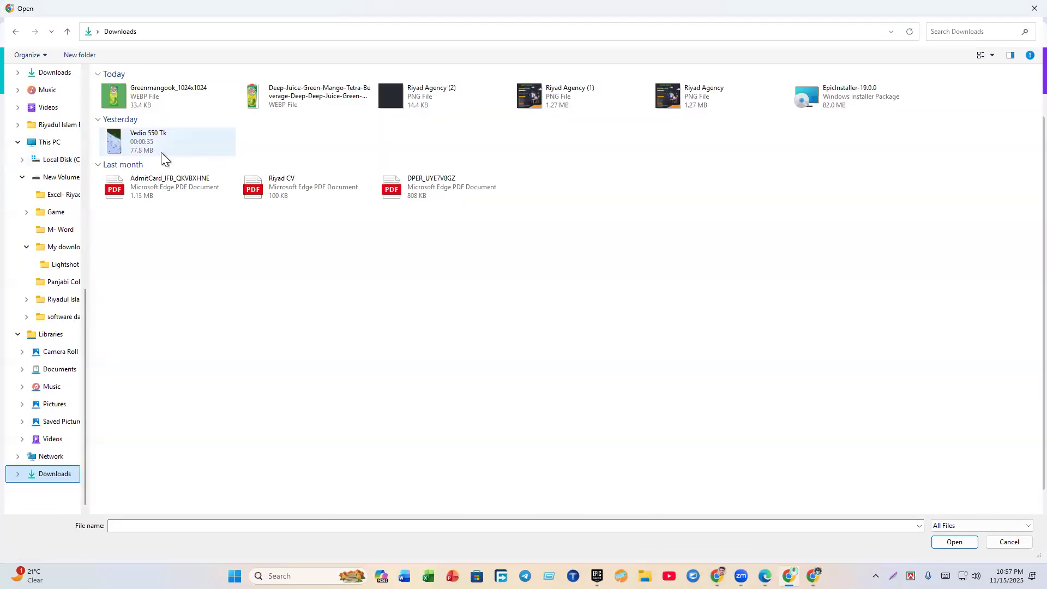
left_click(155, 103)
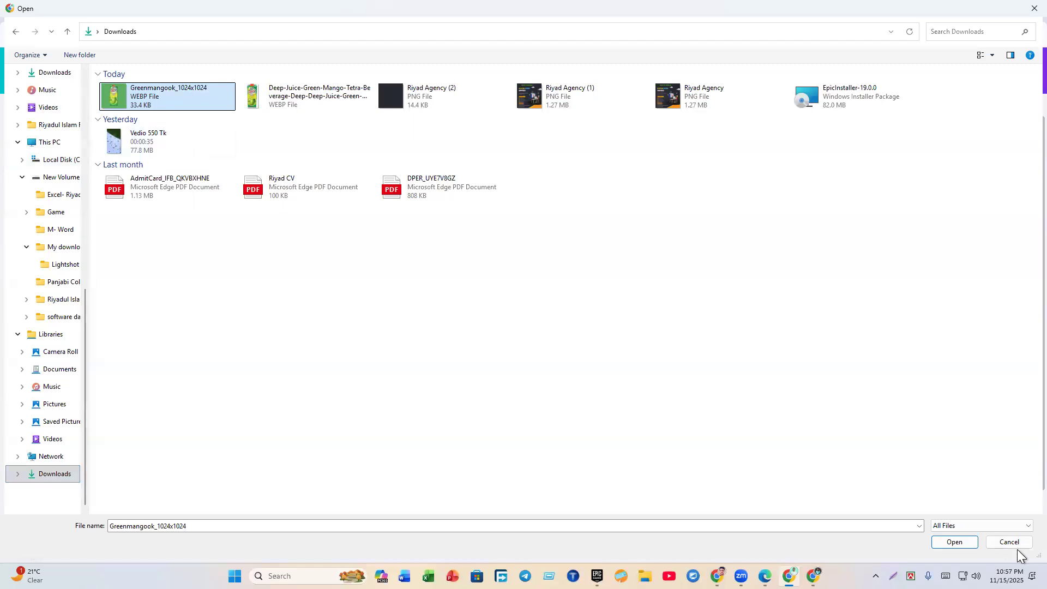
left_click(957, 542)
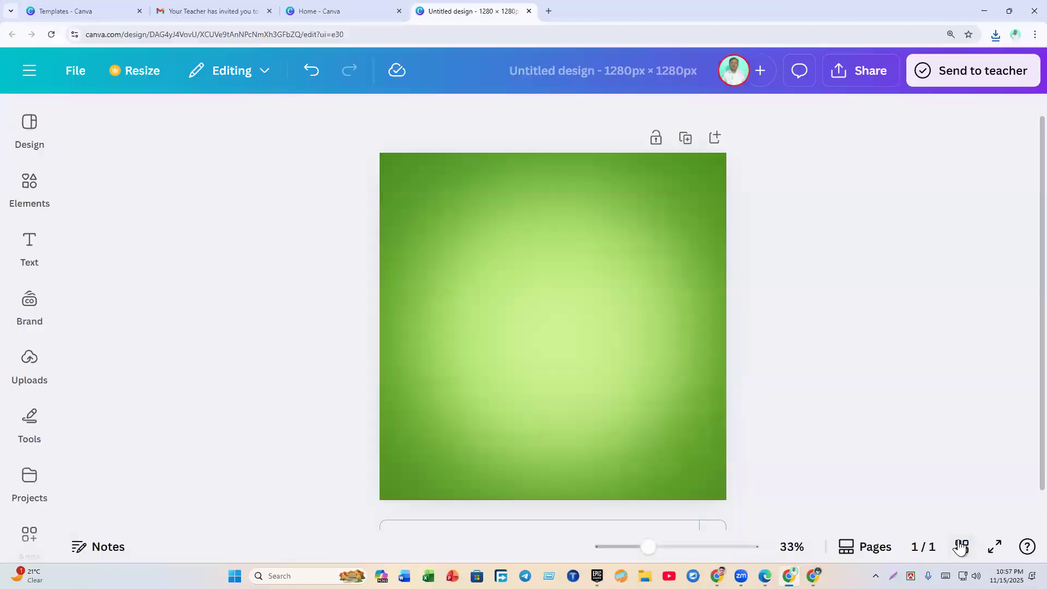
Step: Place the uploaded green mango carton image on the gradient page and select it
left_click(28, 377)
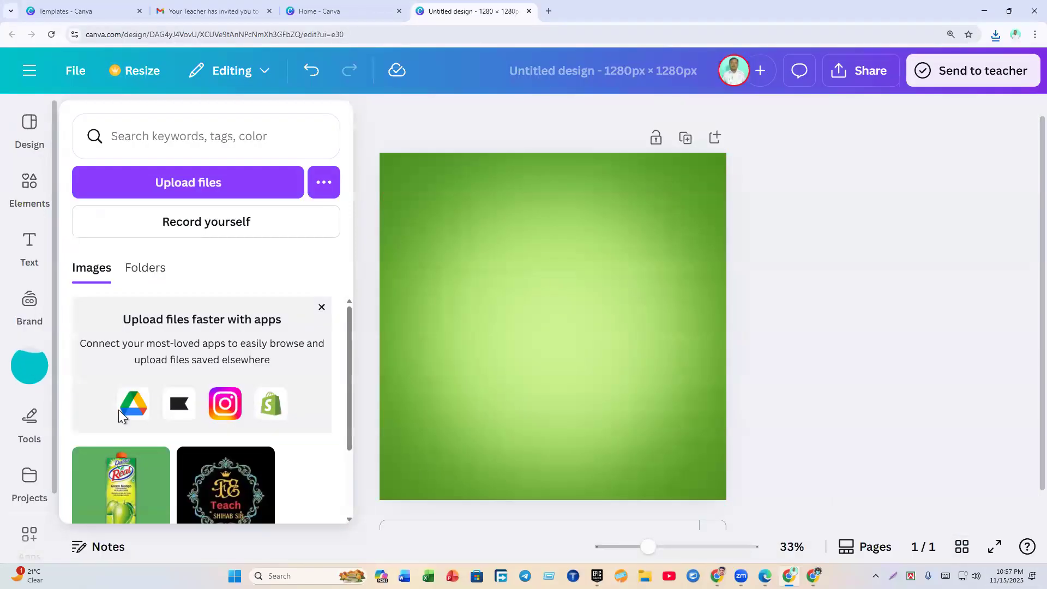
scroll(119, 410, "down", 2)
left_click(118, 405)
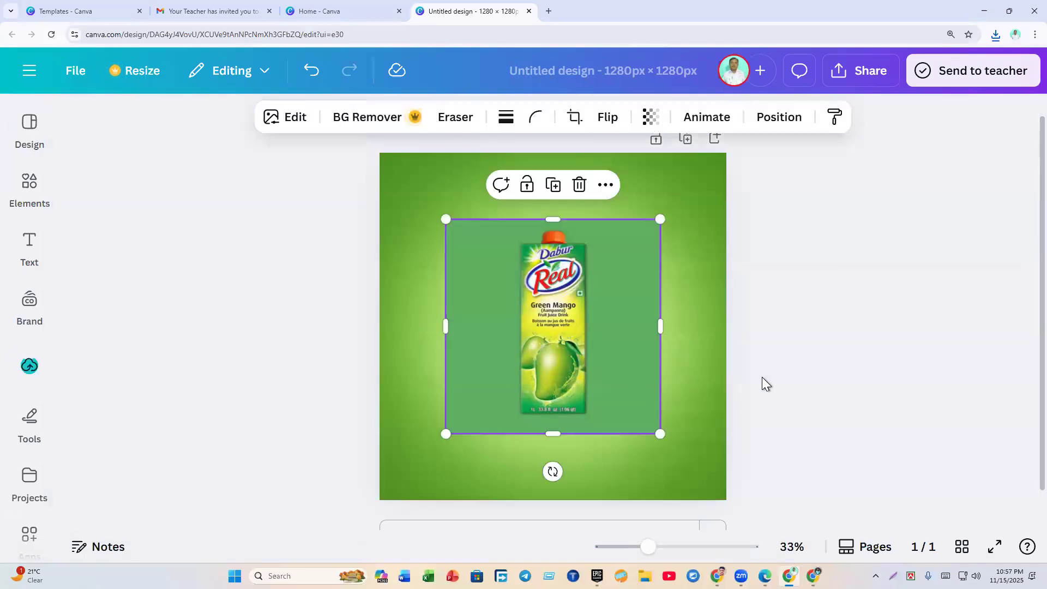
left_click(829, 354)
left_click(578, 355)
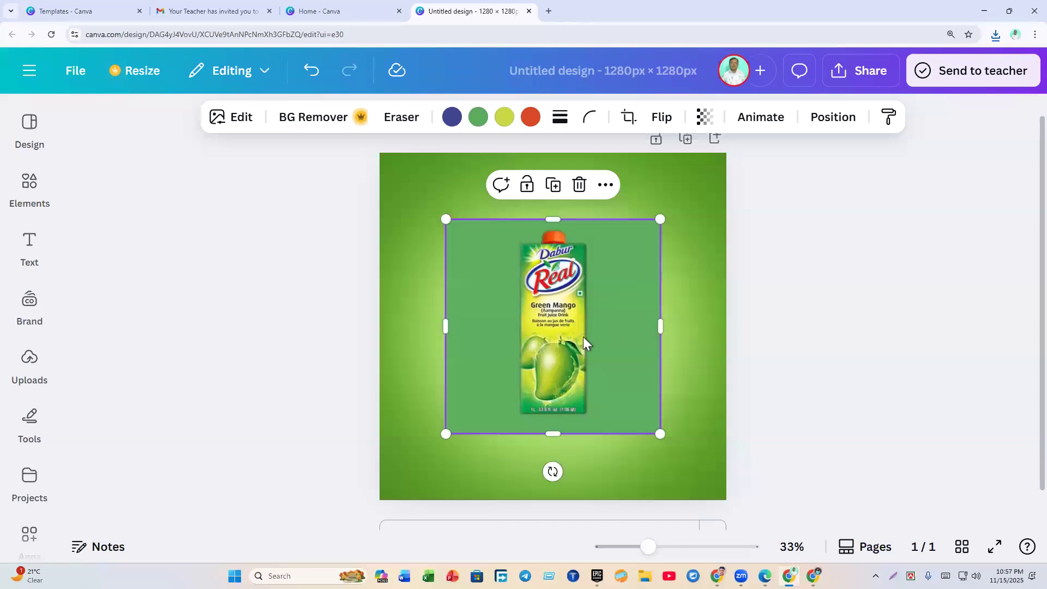
left_click(944, 431)
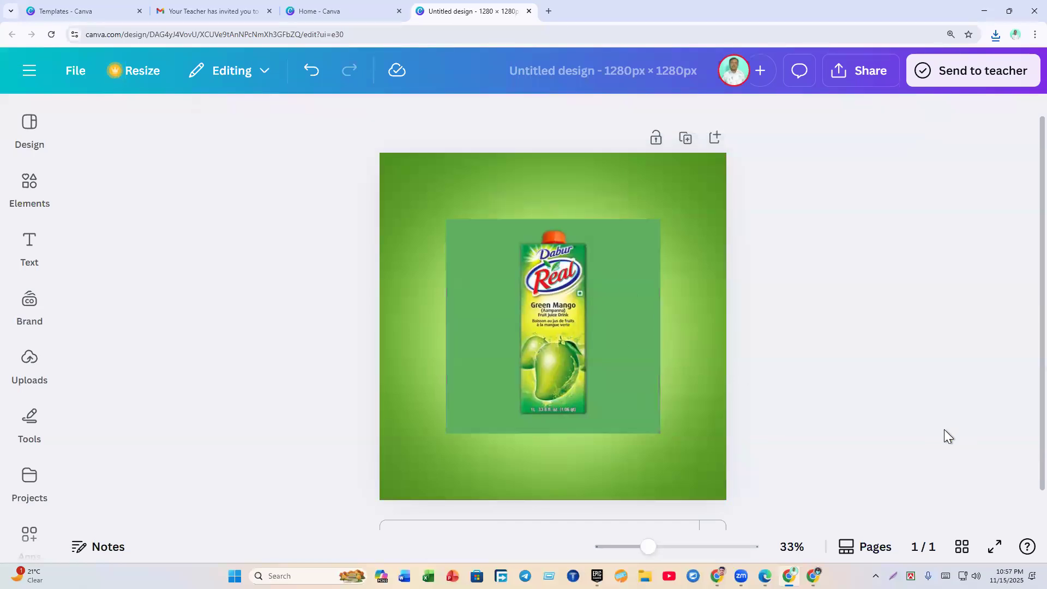
left_click(607, 316)
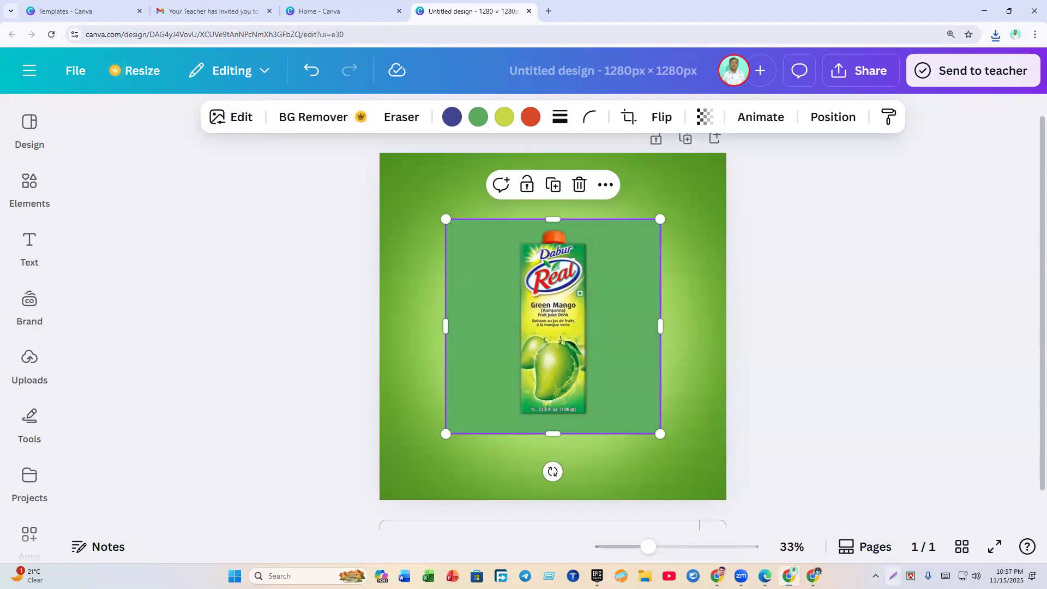
key("Print")
left_click_drag(148, 16, 991, 261)
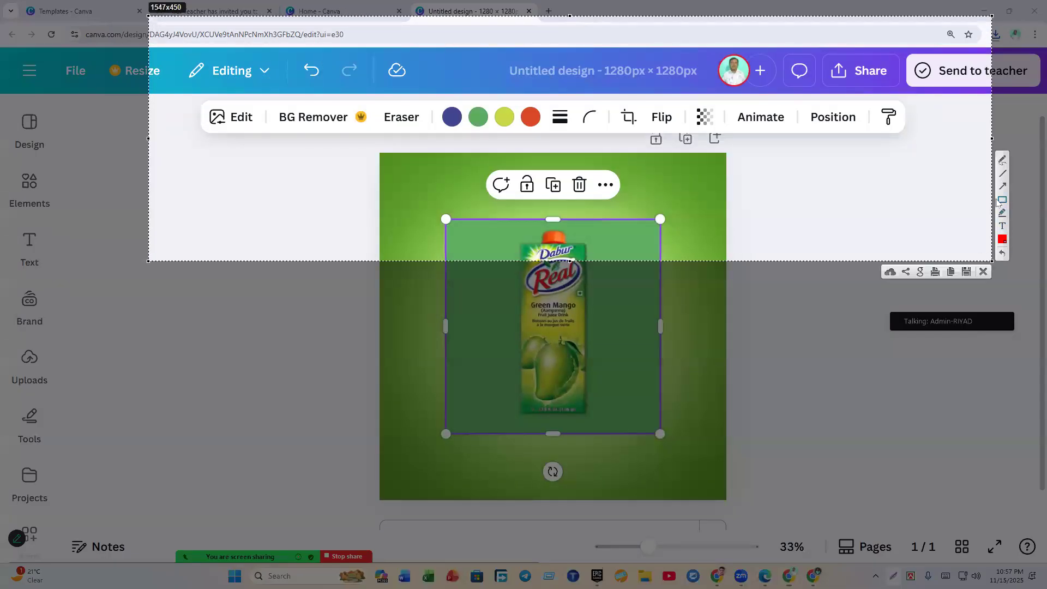
mouse_move(174, 95)
left_mouse_down()
mouse_move(266, 136)
mouse_move(284, 123)
mouse_move(343, 139)
left_mouse_up()
mouse_move(414, 115)
left_mouse_down()
mouse_move(551, 131)
mouse_move(865, 136)
mouse_move(970, 120)
mouse_move(959, 89)
mouse_move(925, 224)
left_mouse_up()
left_click(1003, 254)
left_click_drag(793, 99, 877, 147)
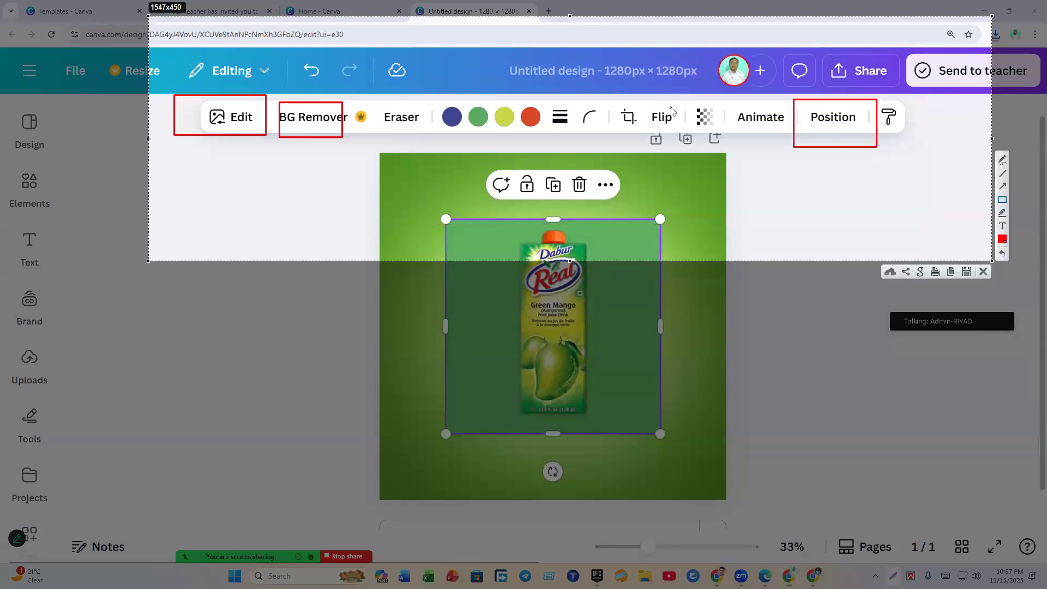
left_click_drag(677, 102, 740, 141)
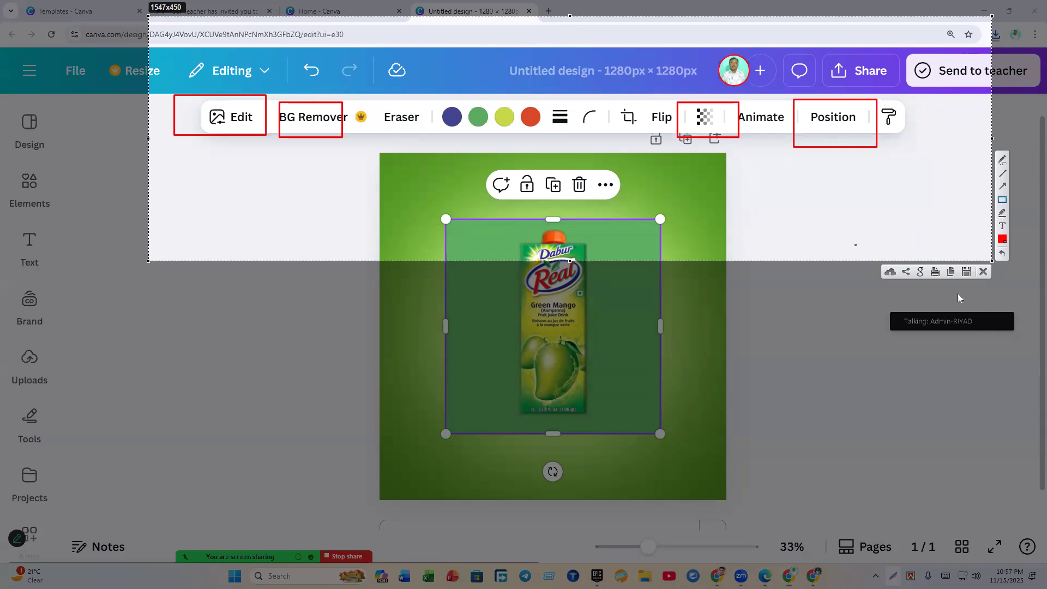
left_click(983, 271)
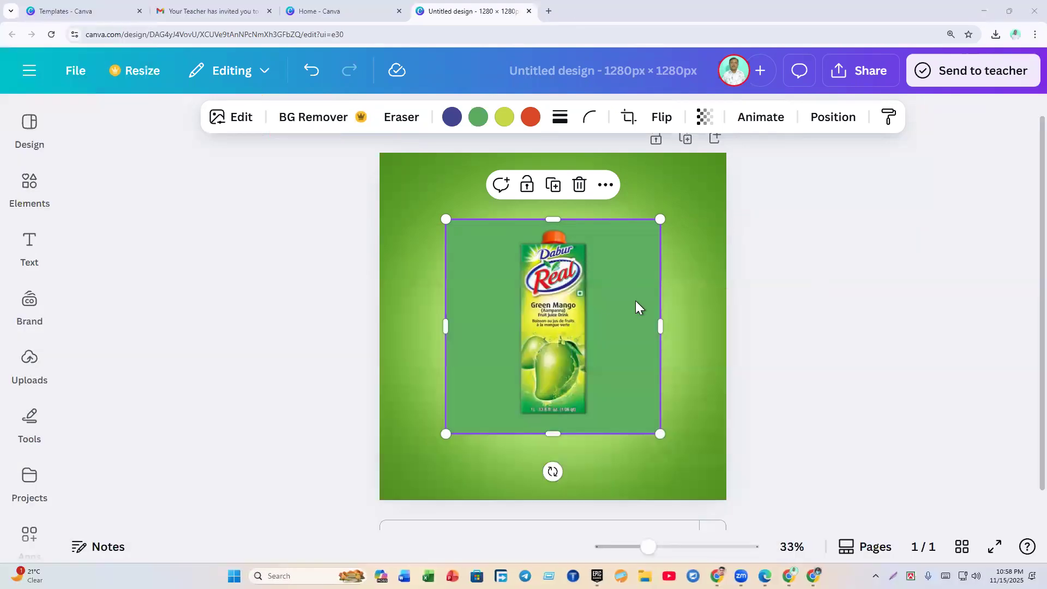
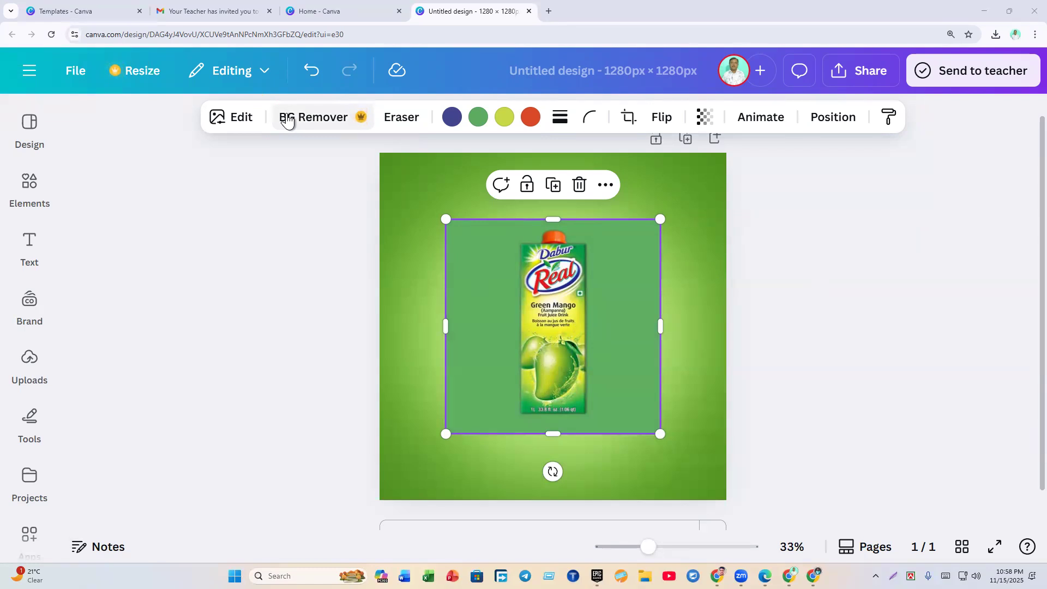
Step: Remove the carton image's background, enlarge it and move it up and left
left_click(300, 127)
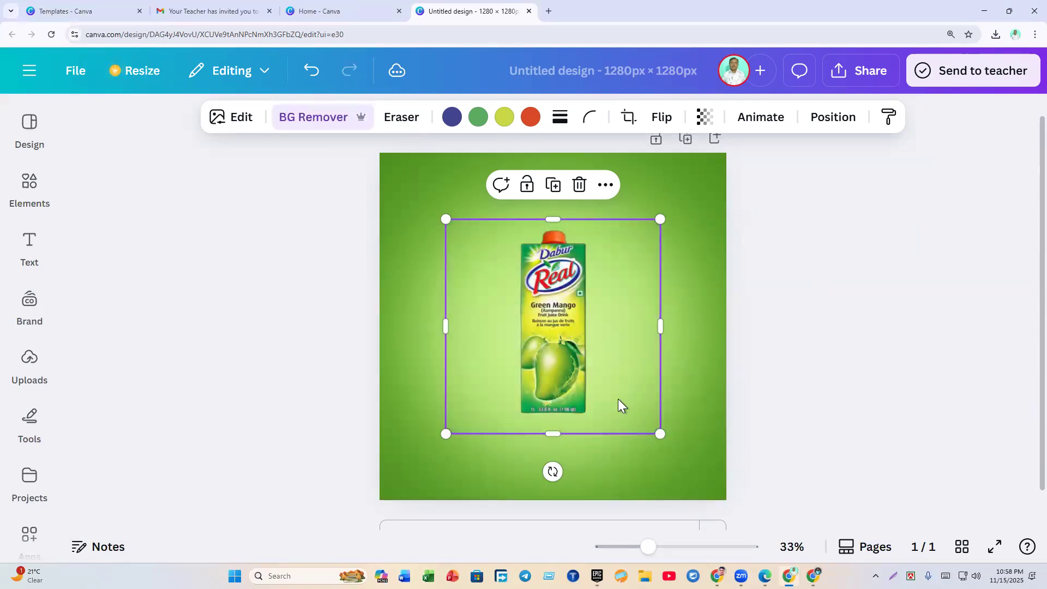
left_click_drag(661, 434, 708, 481)
left_click_drag(628, 430, 608, 399)
Step: Crop the carton image tightly on the left, right, bottom and top edges
left_click(774, 414)
left_click(479, 338)
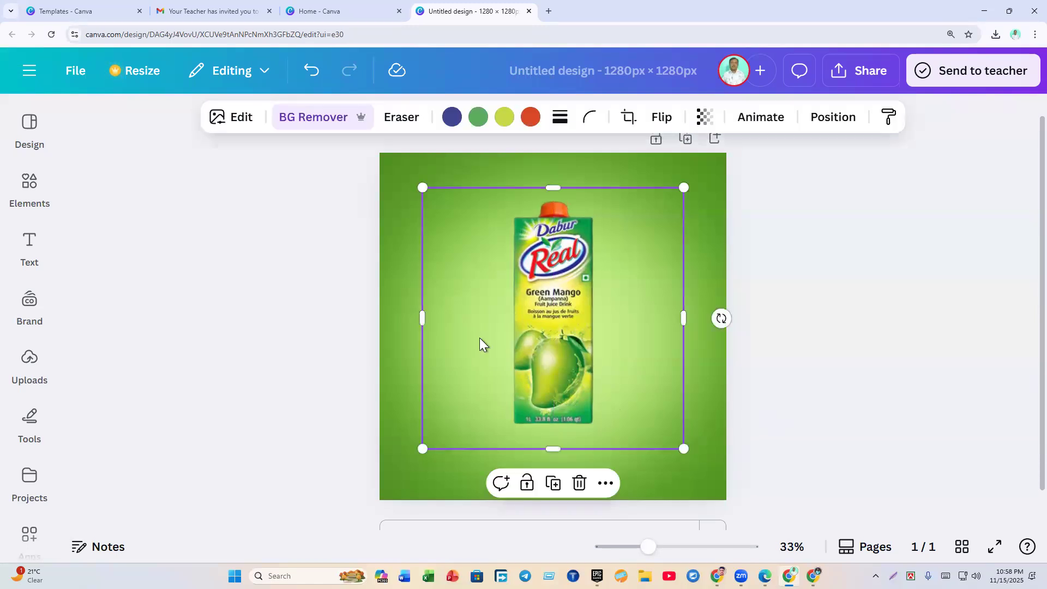
left_click_drag(430, 318, 515, 320)
left_click_drag(660, 320, 596, 322)
left_click_drag(553, 445, 561, 397)
left_click_drag(557, 187, 557, 194)
left_click(737, 316)
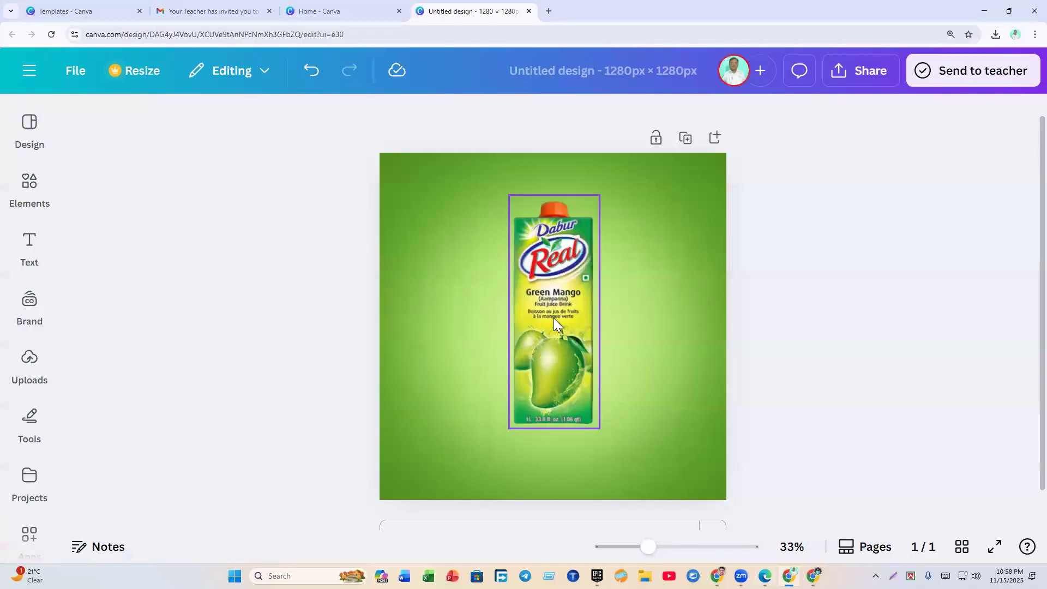
Step: Duplicate the carton, move the copy right and tilt it about 30 degrees
left_click(554, 318)
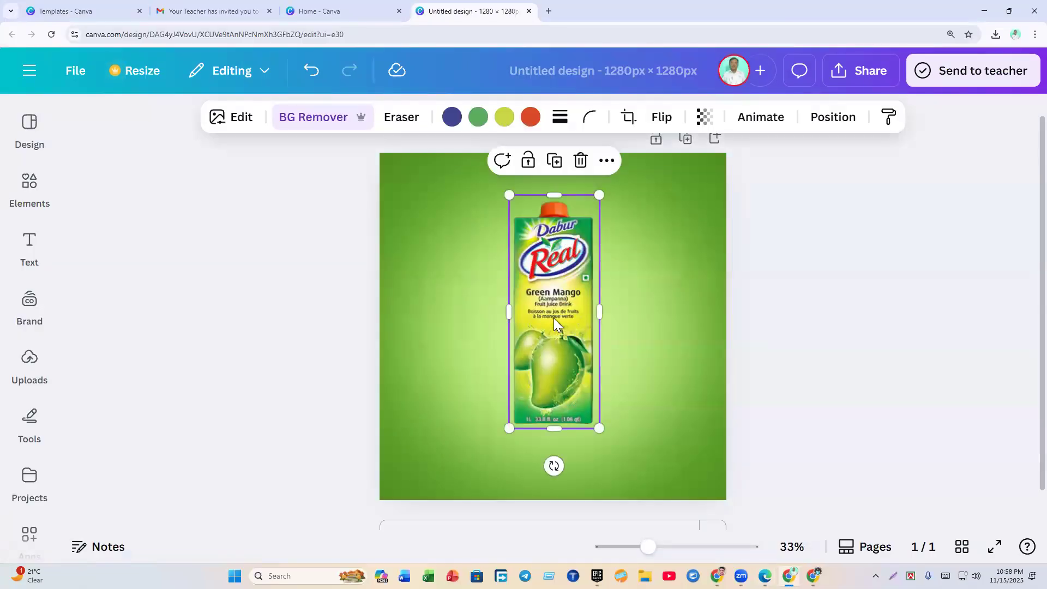
left_click(561, 164)
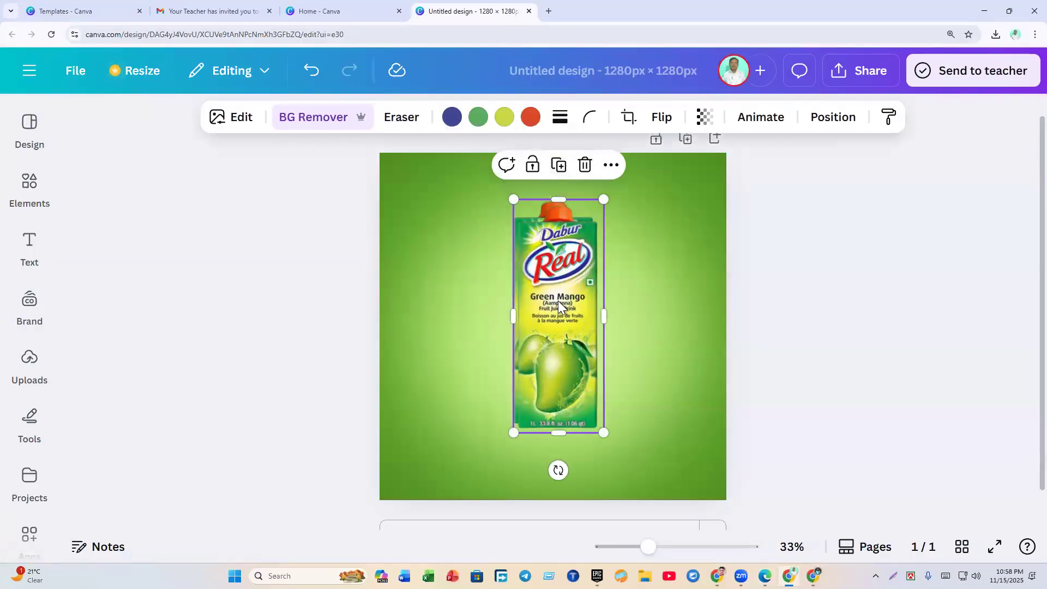
left_click_drag(558, 300, 623, 286)
left_click_drag(702, 298, 679, 330)
left_click_drag(643, 299, 615, 312)
left_click_drag(554, 397, 596, 354)
left_click_drag(562, 394, 525, 430)
left_click_drag(604, 348, 611, 327)
Step: Fine-tune the right copy's tilt to about 30 degrees and its placement
left_click_drag(559, 382, 559, 383)
left_click(855, 384)
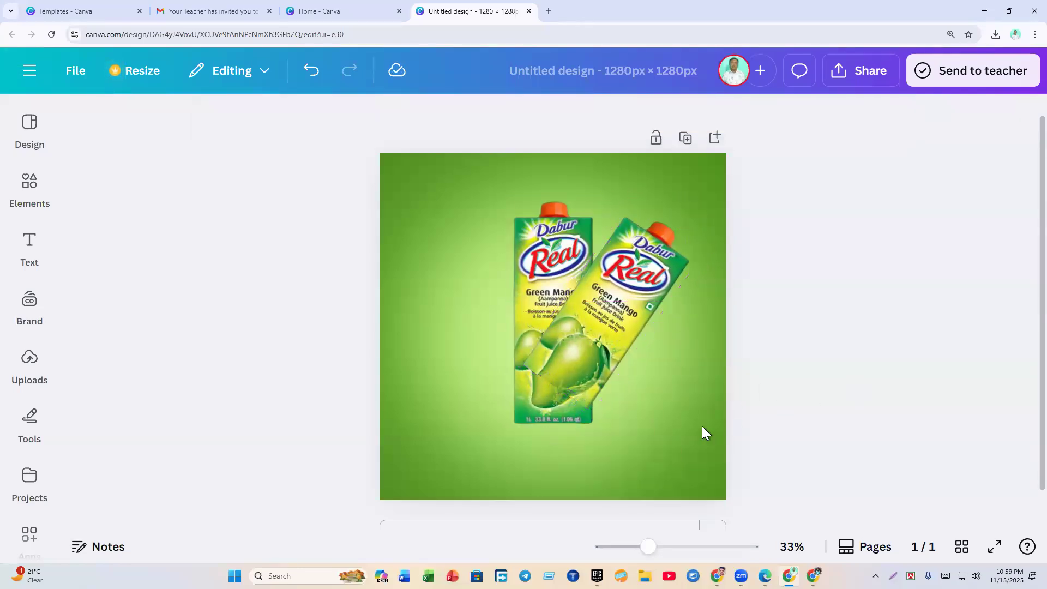
left_click(593, 335)
left_click_drag(681, 352, 672, 339)
left_click_drag(594, 365, 589, 370)
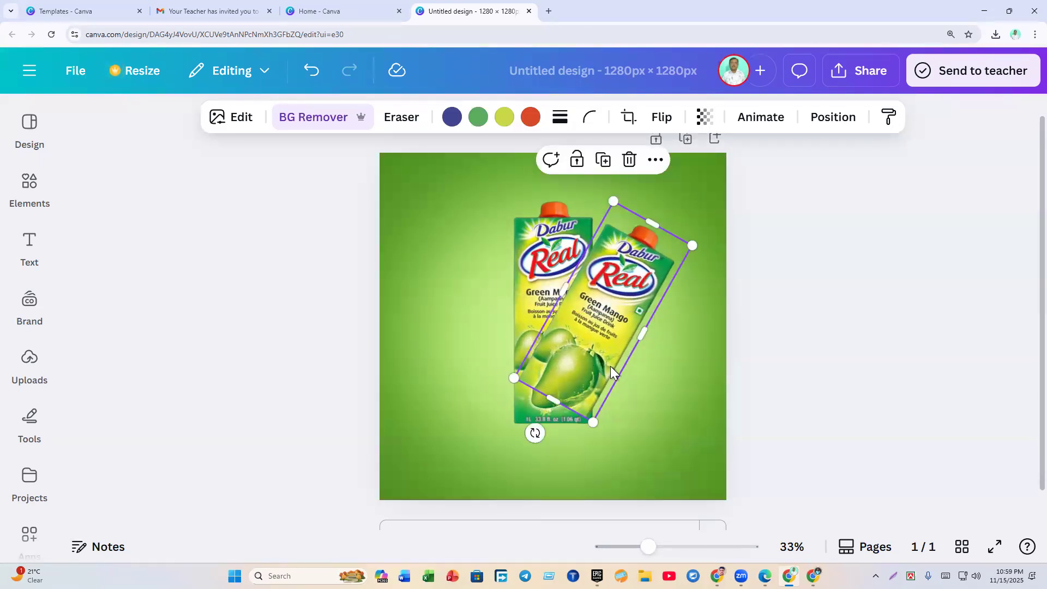
left_click_drag(532, 435, 532, 434)
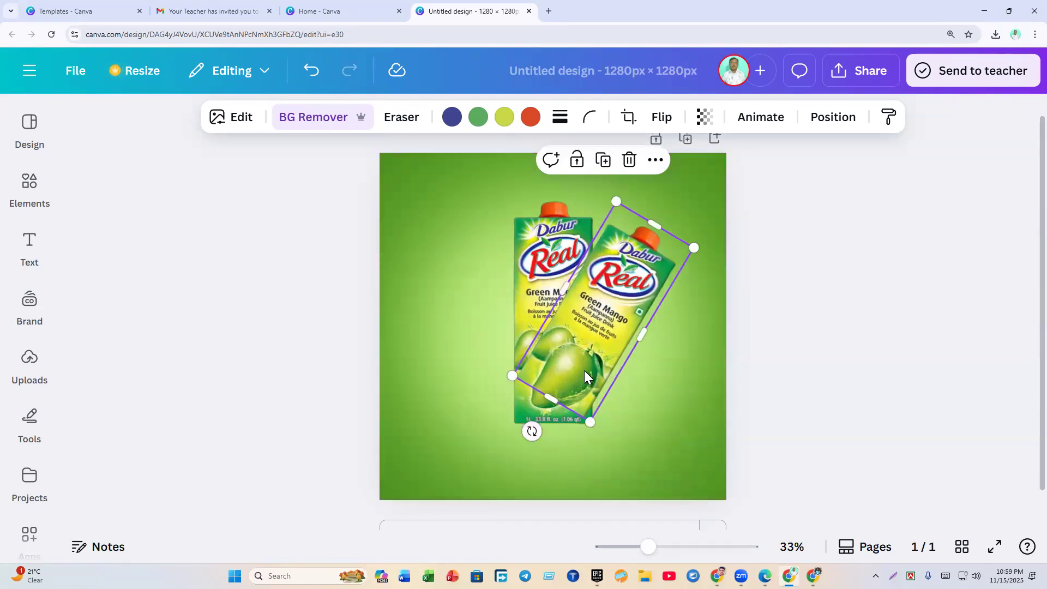
Step: Add a second carton copy on the left, tilted to about -36 degrees
left_click(559, 252)
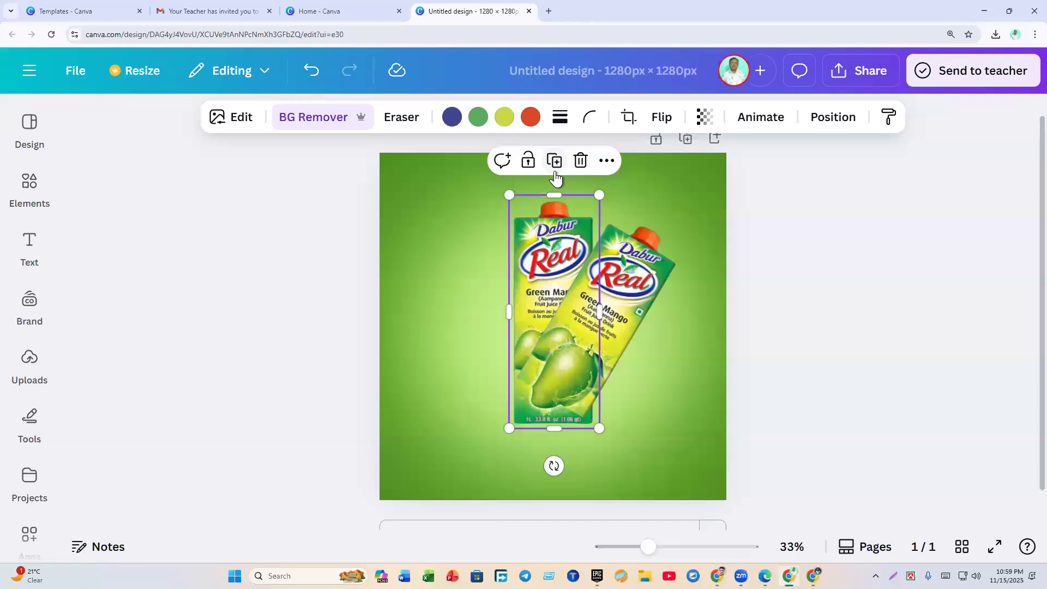
left_click_drag(545, 270, 481, 266)
left_click_drag(493, 465, 516, 367)
left_click_drag(507, 313, 534, 337)
left_click_drag(554, 428, 584, 423)
left_click_drag(516, 332, 519, 337)
left_click(610, 303)
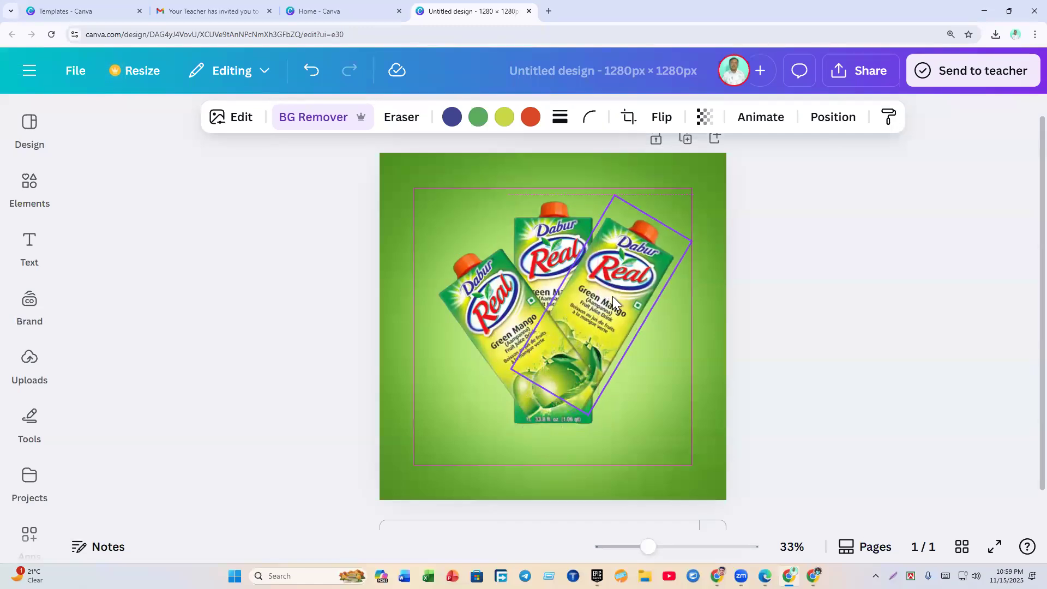
left_click(826, 332)
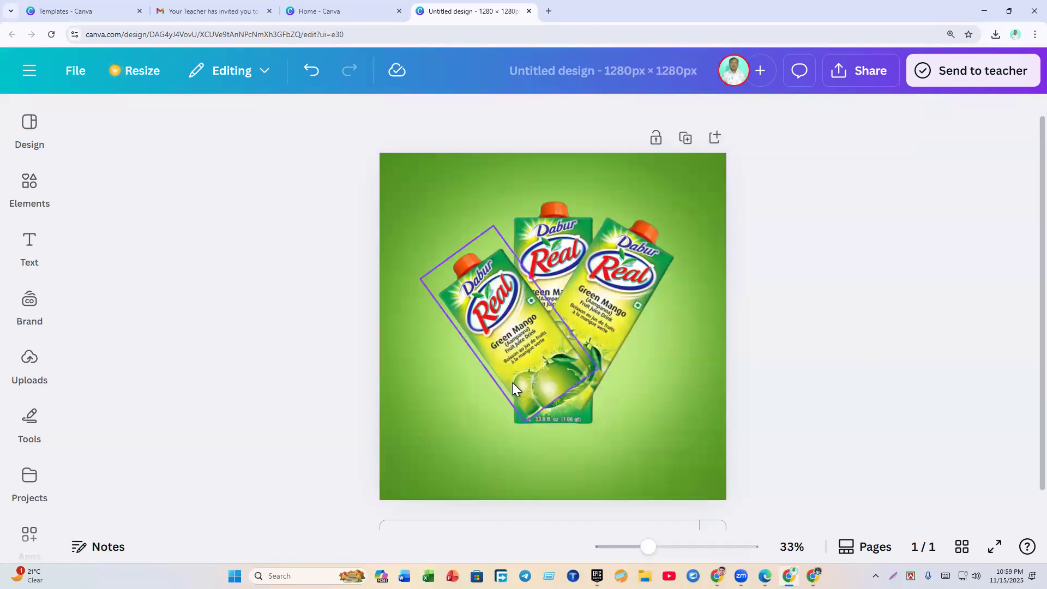
Step: Move the right and left tilted cartons' layers below the upright middle carton
left_click(552, 256)
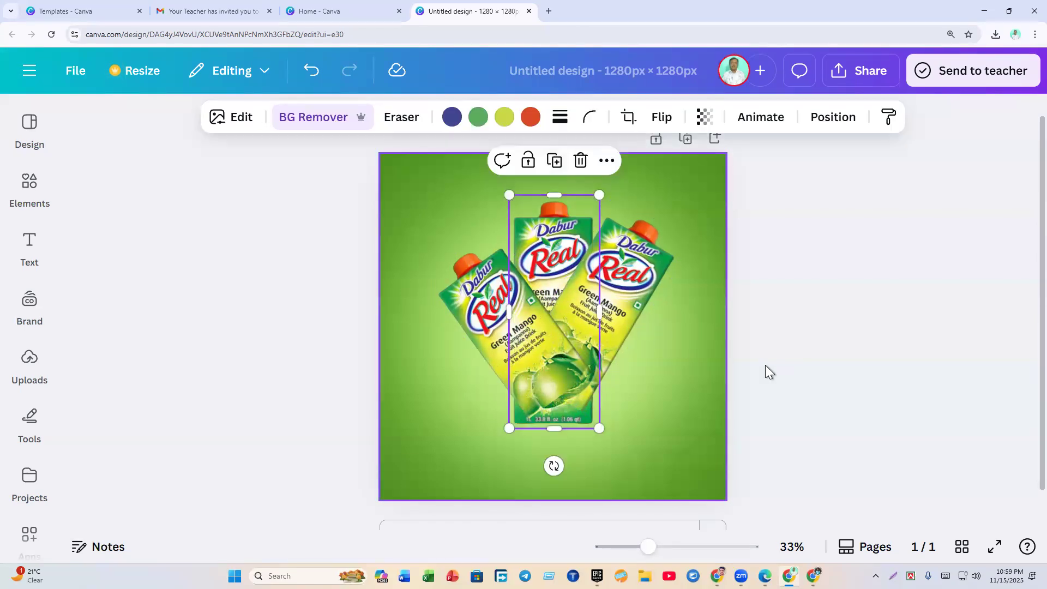
left_click(766, 365)
left_click(626, 304)
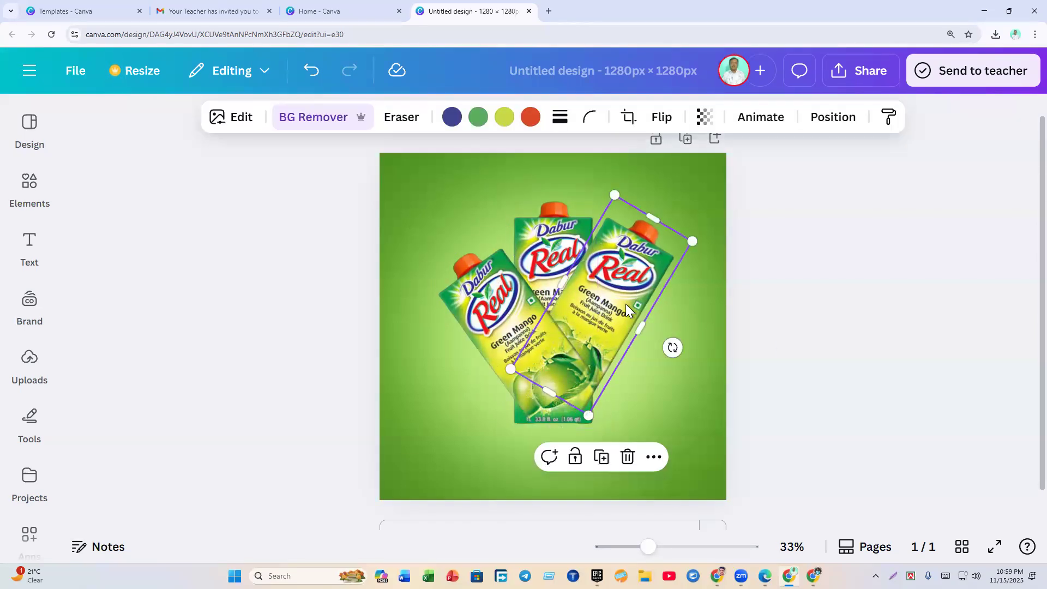
left_click(832, 125)
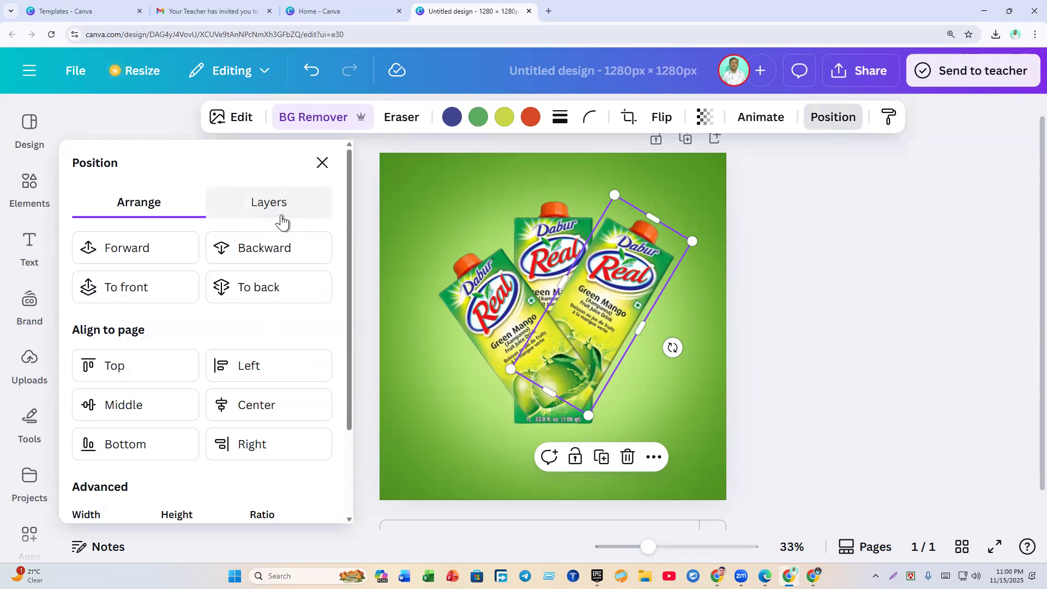
left_click(257, 214)
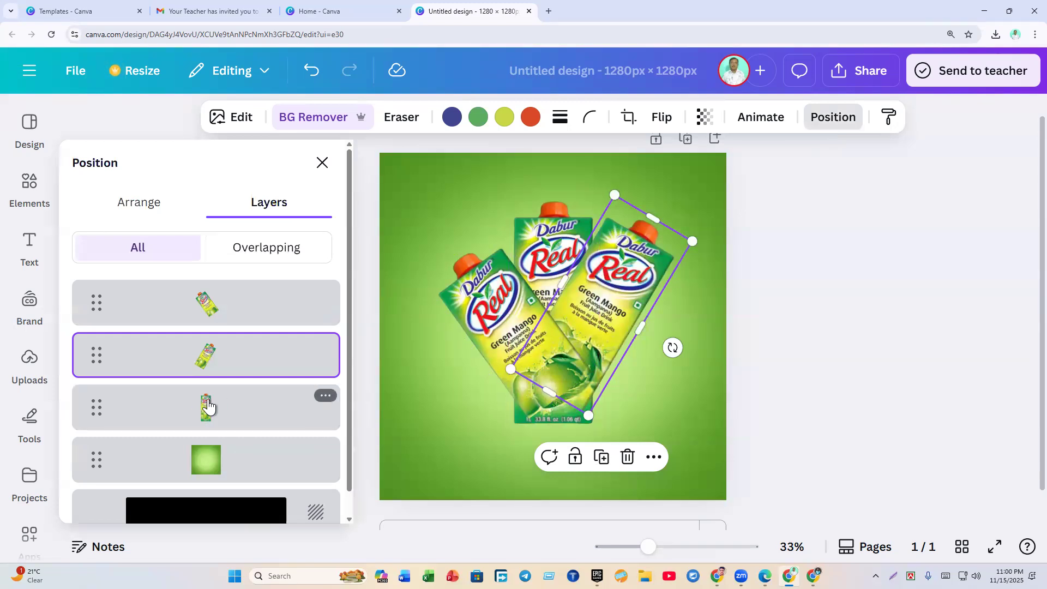
left_click_drag(228, 357, 218, 417)
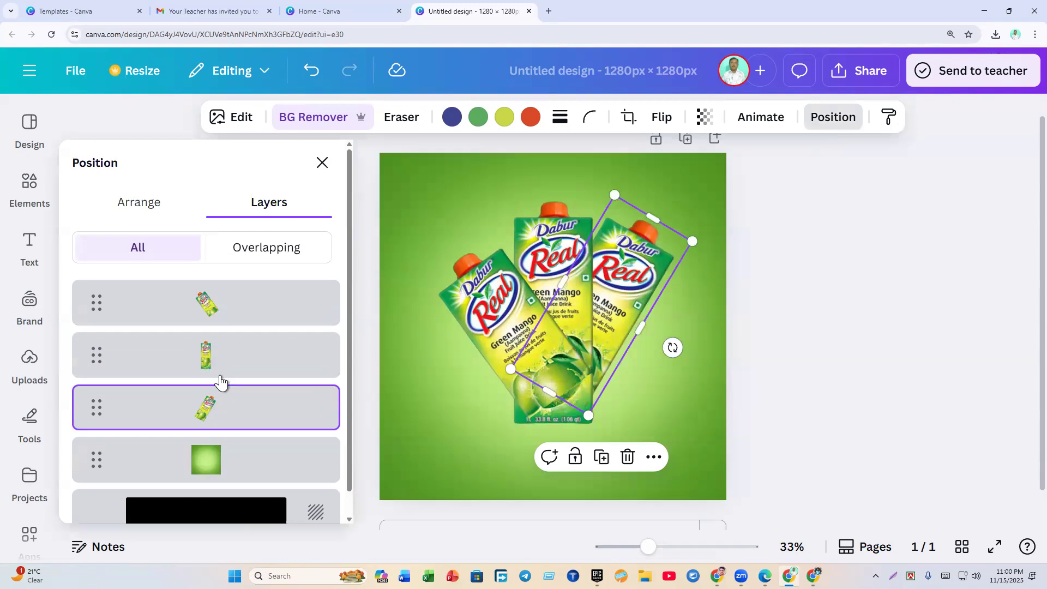
left_click_drag(243, 306, 238, 381)
left_click(872, 449)
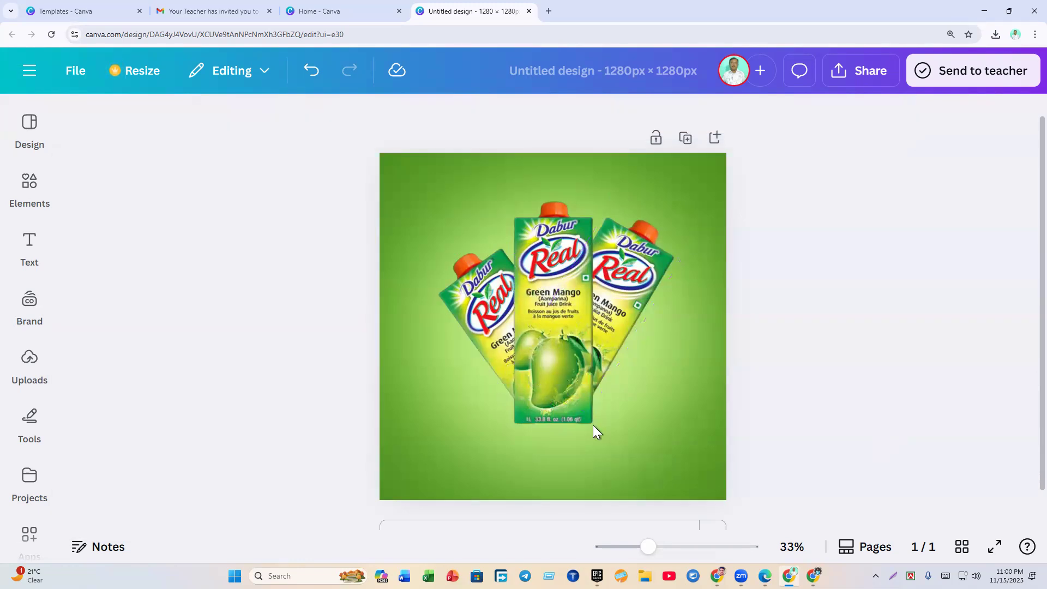
Step: Adjust the right carton's tilt to about 31 degrees, comparing with the orange reference design
left_click_drag(673, 348, 672, 362)
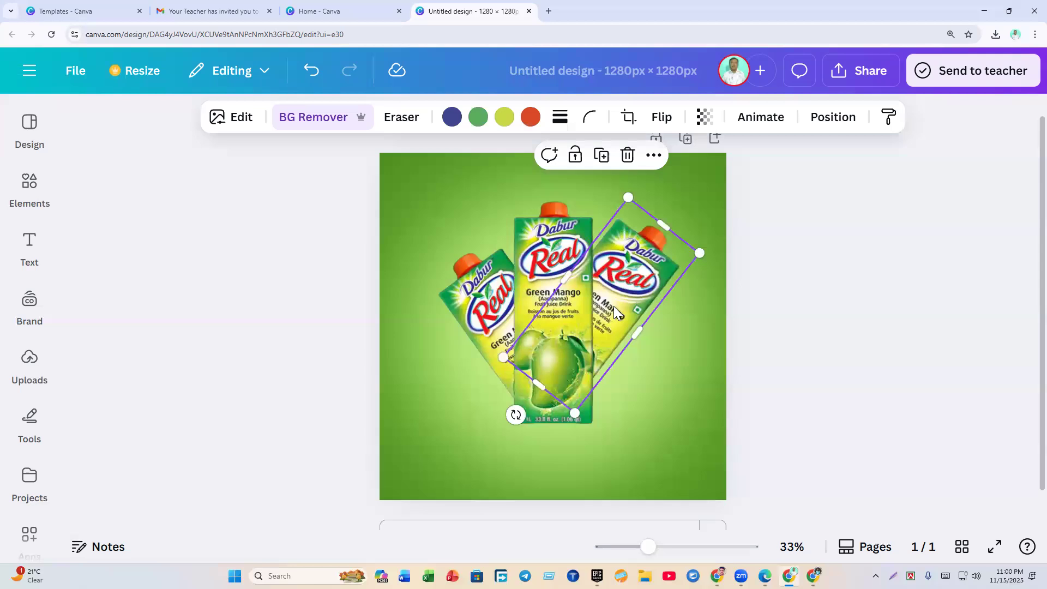
left_click(773, 348)
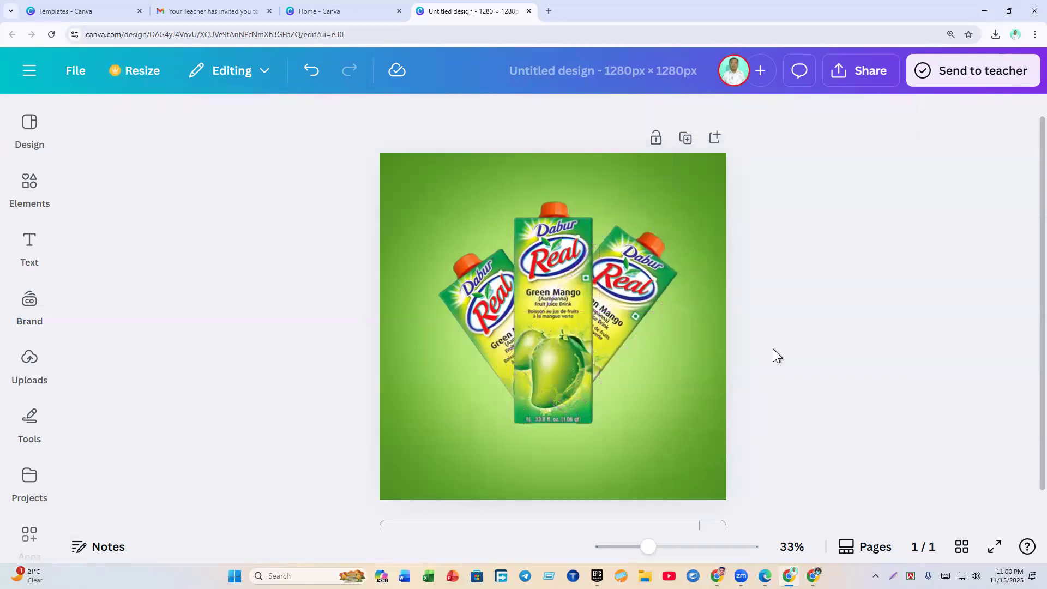
left_click(766, 576)
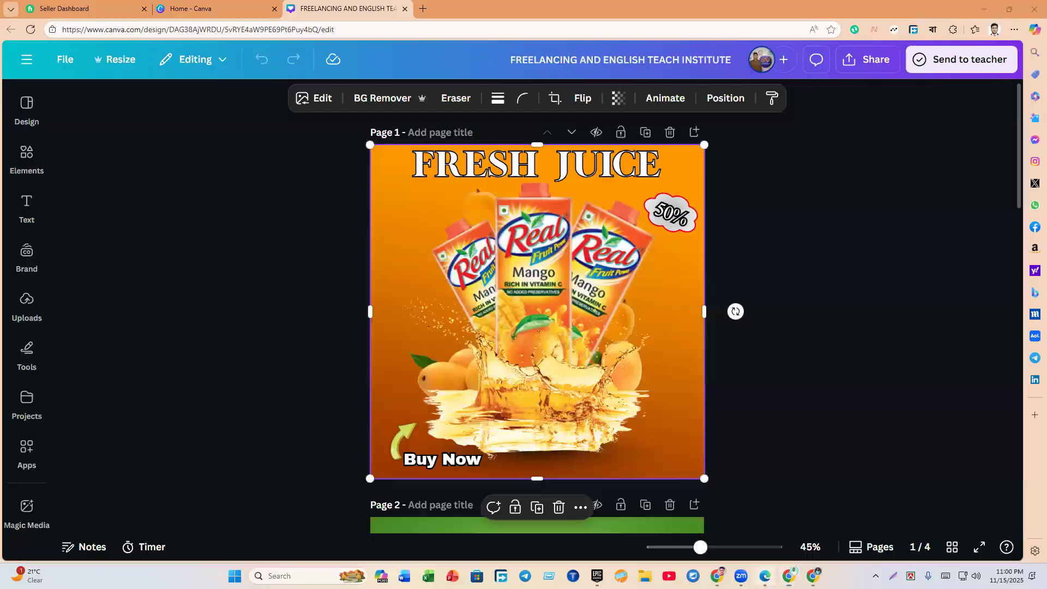
left_click(790, 576)
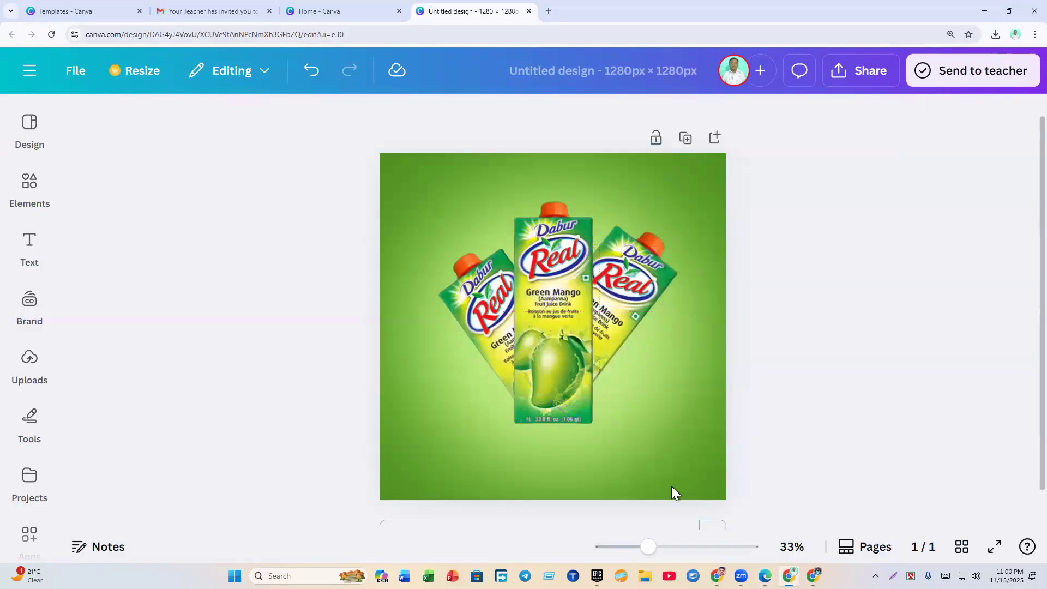
left_click(604, 329)
mouse_move(528, 420)
left_mouse_down()
mouse_move(542, 421)
mouse_move(523, 431)
left_mouse_up()
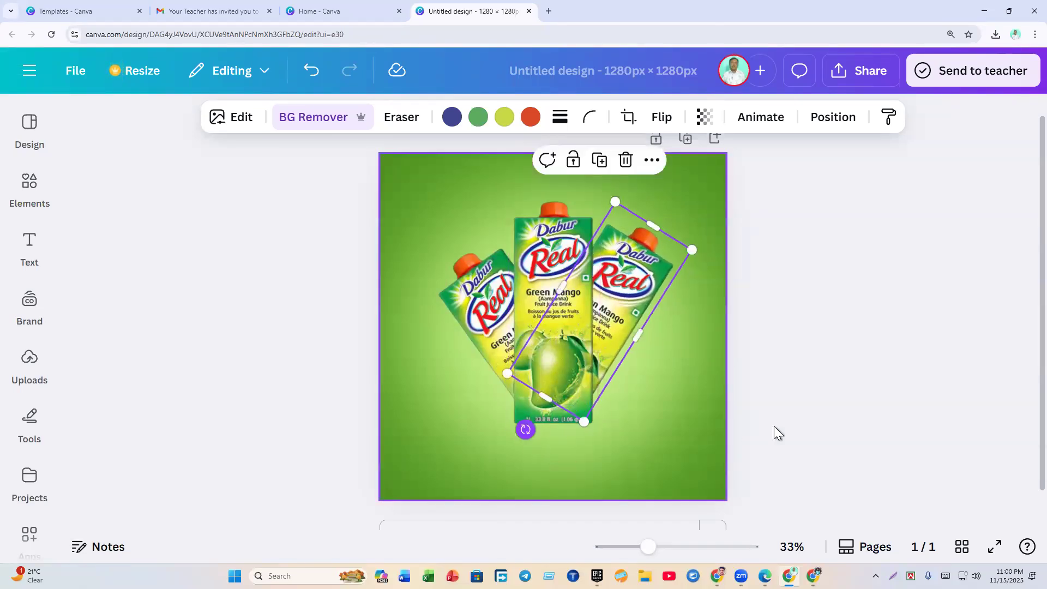
left_click(775, 427)
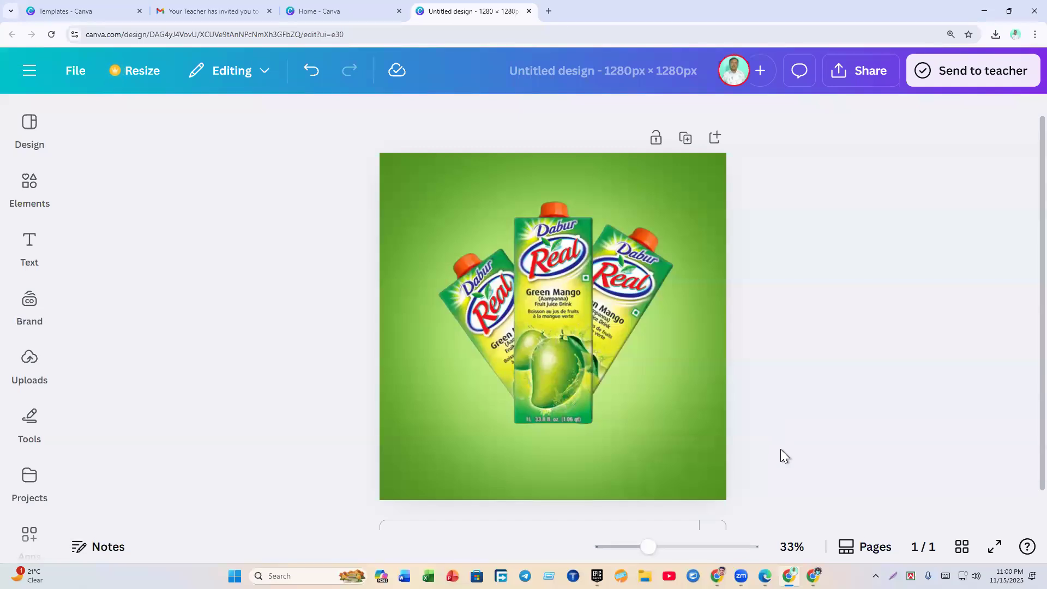
Step: Check the splash image's crop in the FRESH JUICE reference design, then return
left_click(766, 575)
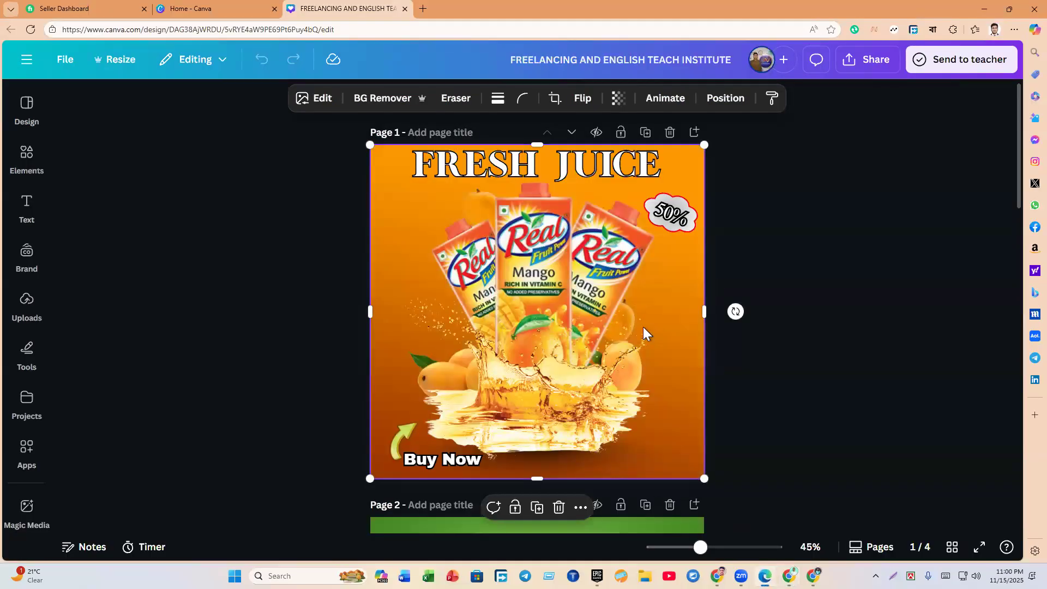
double_click(408, 372)
left_click(833, 298)
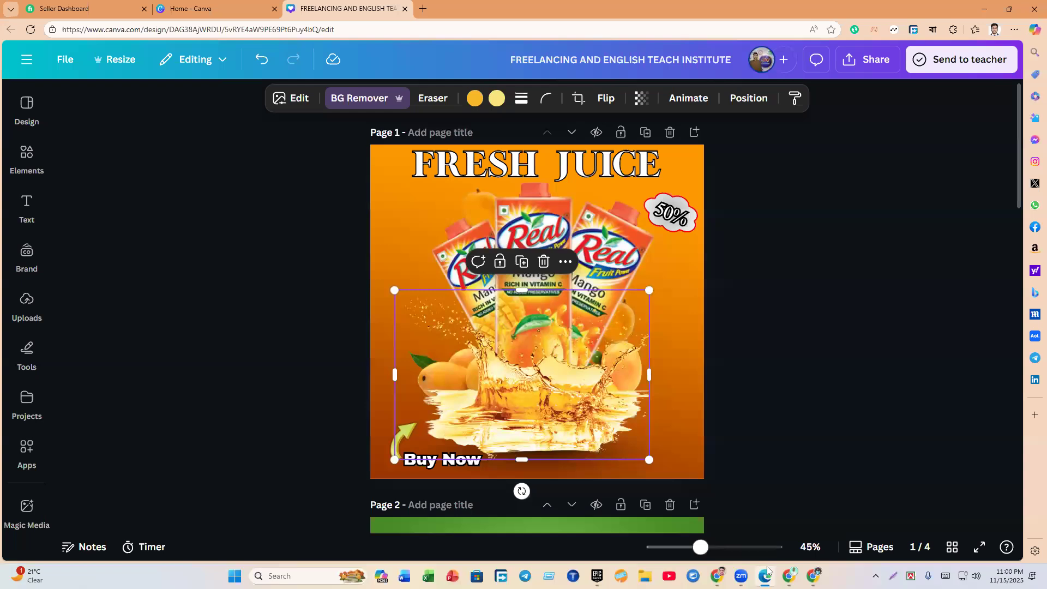
left_click(789, 576)
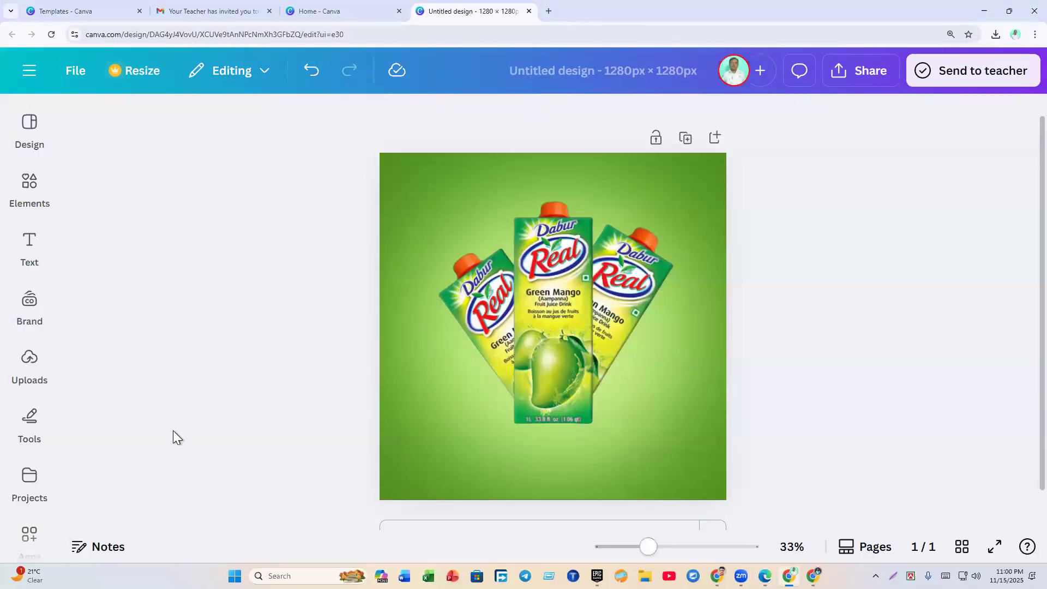
Step: Search Elements photos for 'green mango' by deleting 'juice' from the query
left_click(29, 182)
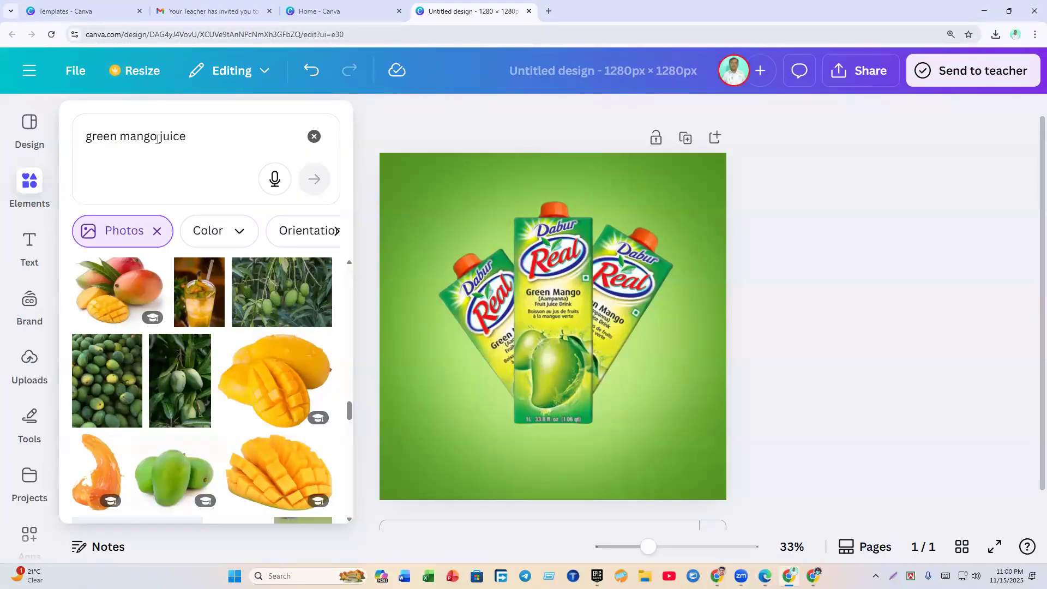
left_click_drag(157, 139, 203, 139)
key("BackSpace")
key("Return")
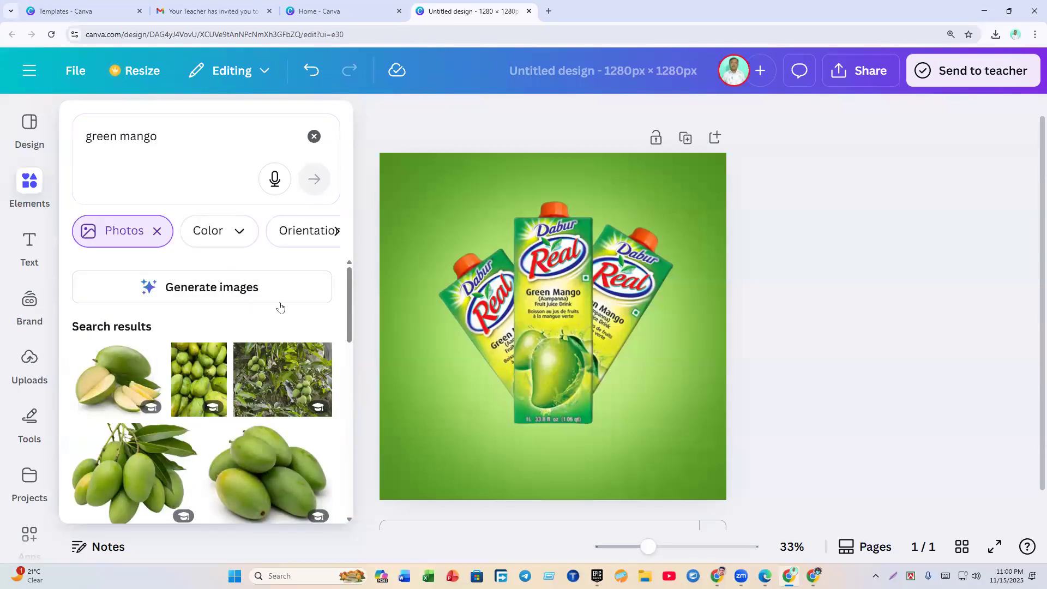
scroll(280, 305, "down", 4)
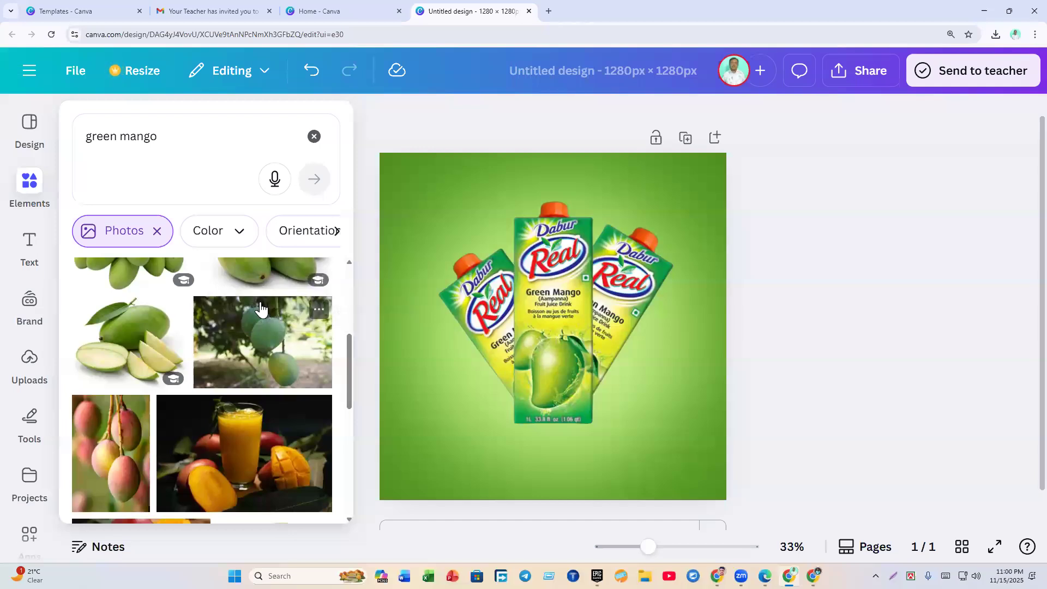
scroll(262, 309, "down", 4)
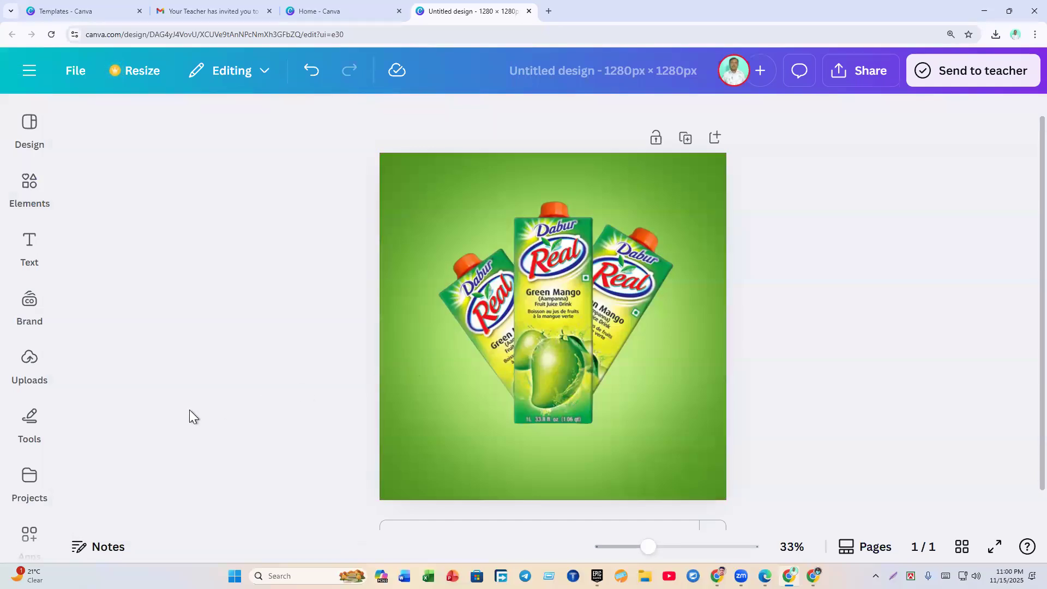
Step: Browse down through the green mango photo results
left_click(22, 216)
scroll(197, 365, "down", 5)
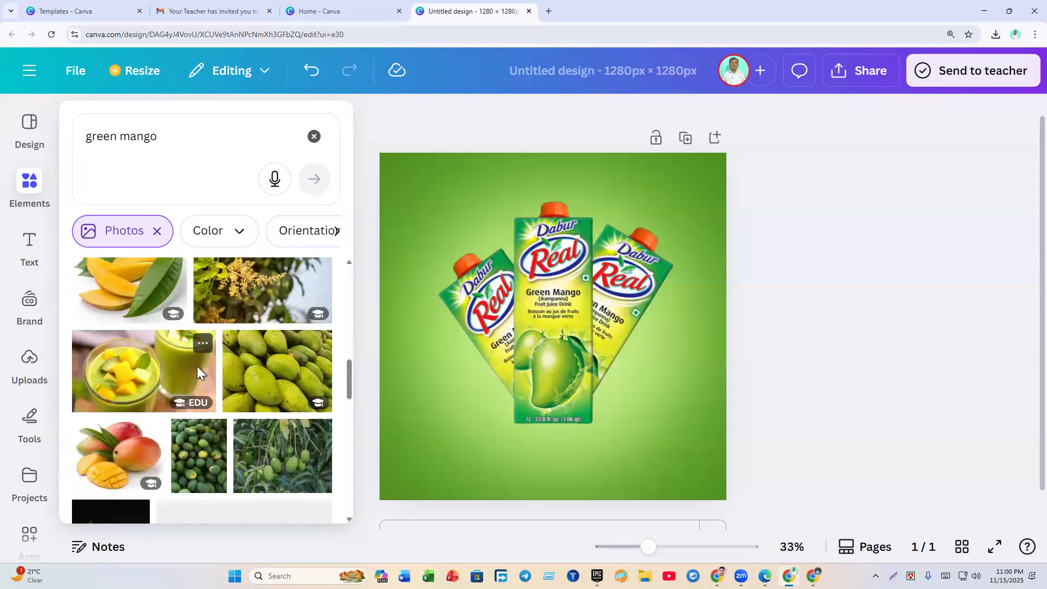
scroll(197, 373, "down", 3)
scroll(198, 364, "down", 3)
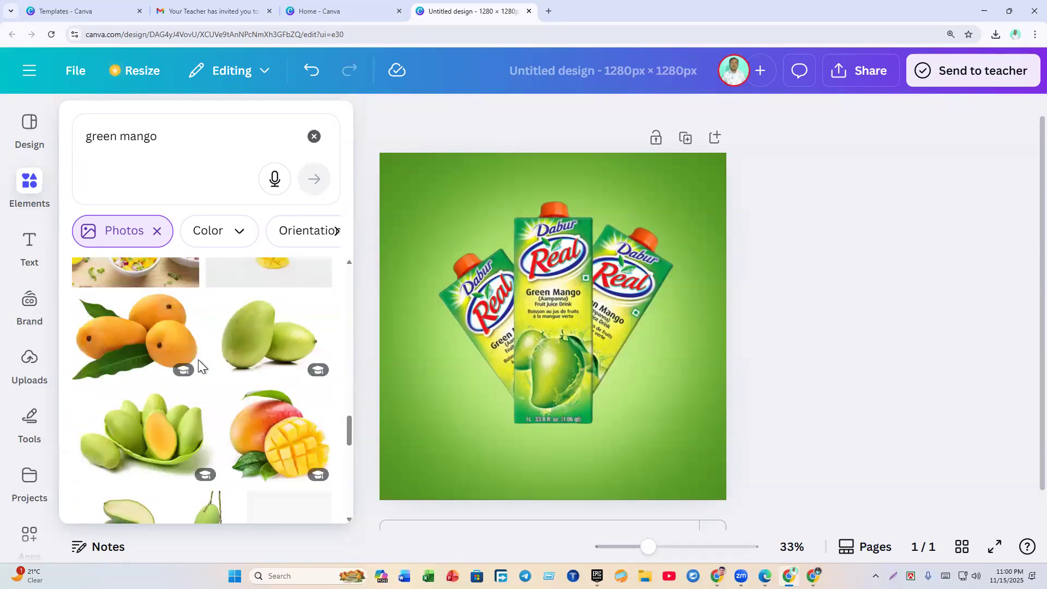
scroll(198, 360, "down", 3)
scroll(199, 363, "down", 3)
scroll(201, 365, "down", 3)
scroll(201, 365, "down", 6)
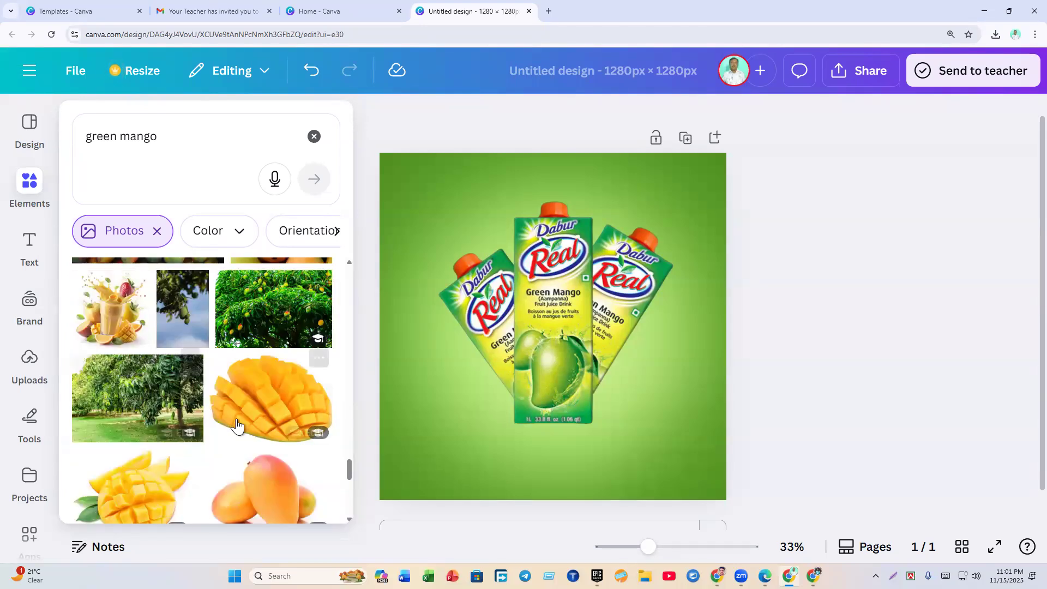
scroll(235, 410, "down", 3)
scroll(235, 409, "down", 6)
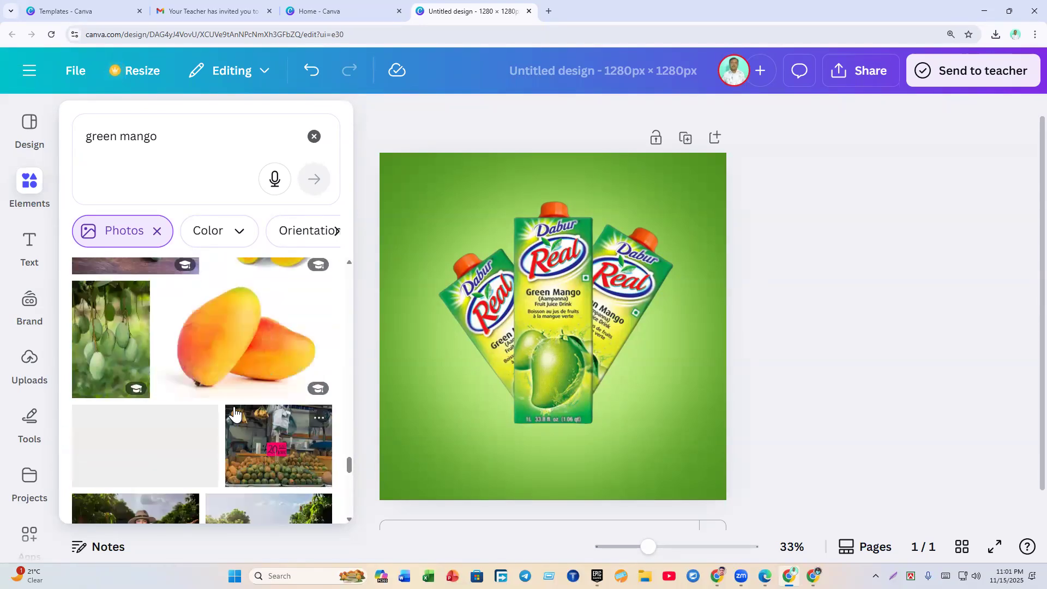
scroll(234, 413, "down", 3)
scroll(235, 413, "down", 3)
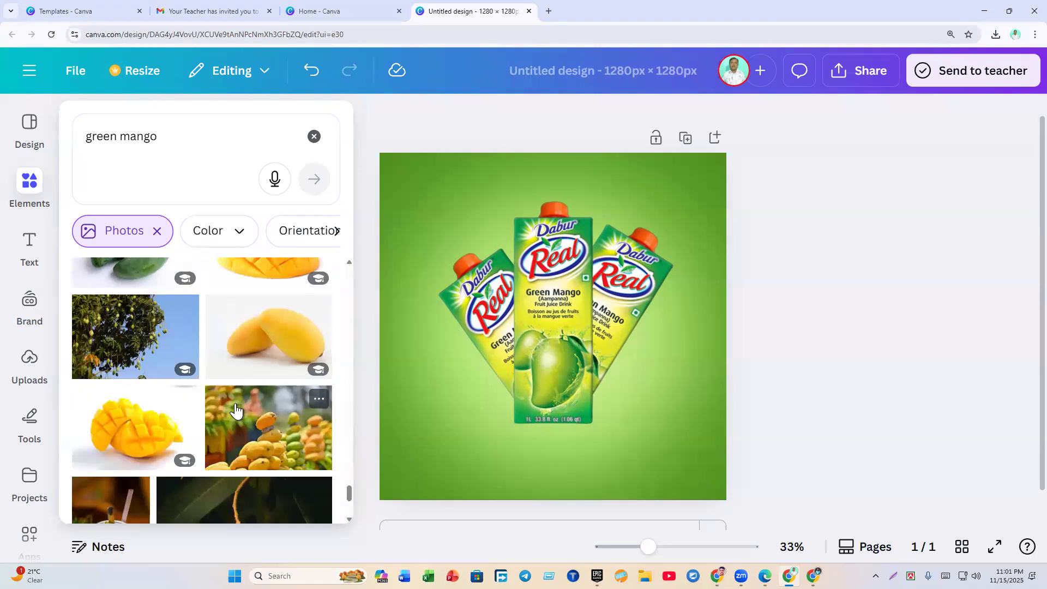
scroll(236, 409, "down", 3)
scroll(234, 408, "down", 5)
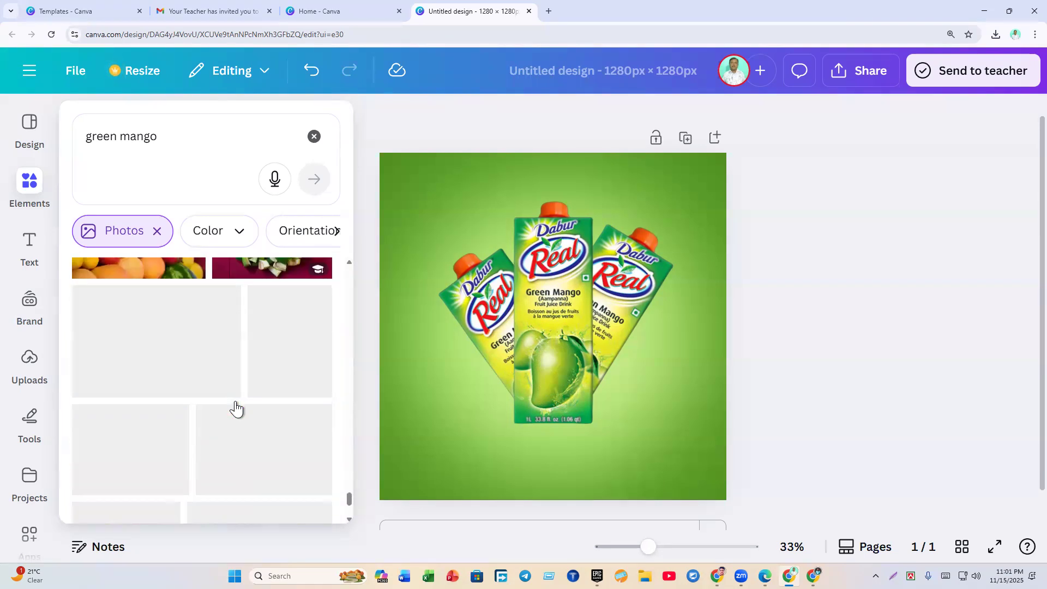
scroll(218, 415, "down", 3)
scroll(220, 409, "down", 5)
scroll(224, 409, "down", 3)
scroll(229, 410, "down", 3)
scroll(229, 407, "down", 3)
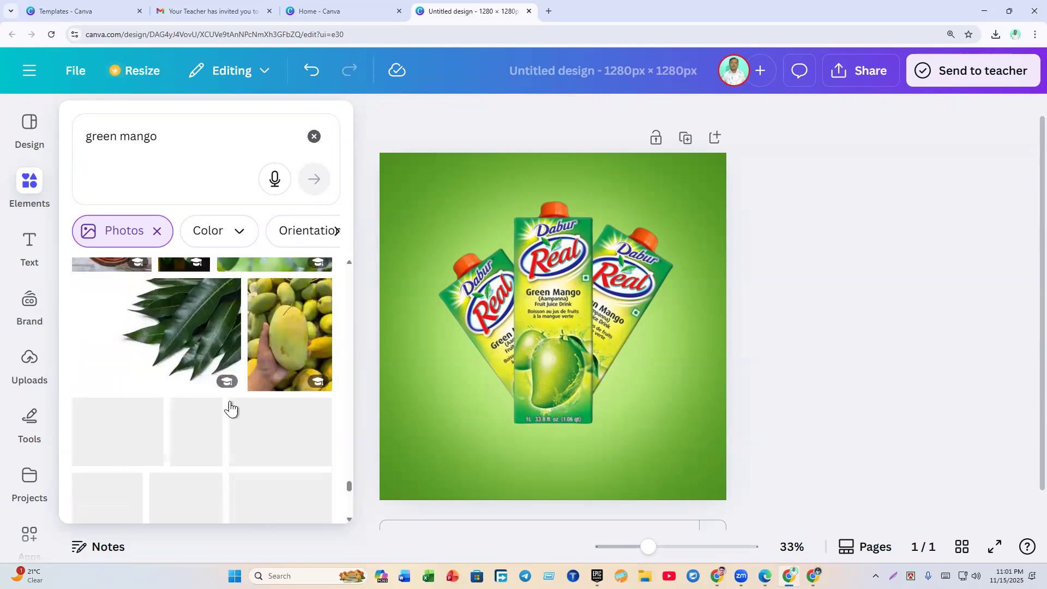
scroll(230, 404, "down", 5)
scroll(231, 408, "down", 5)
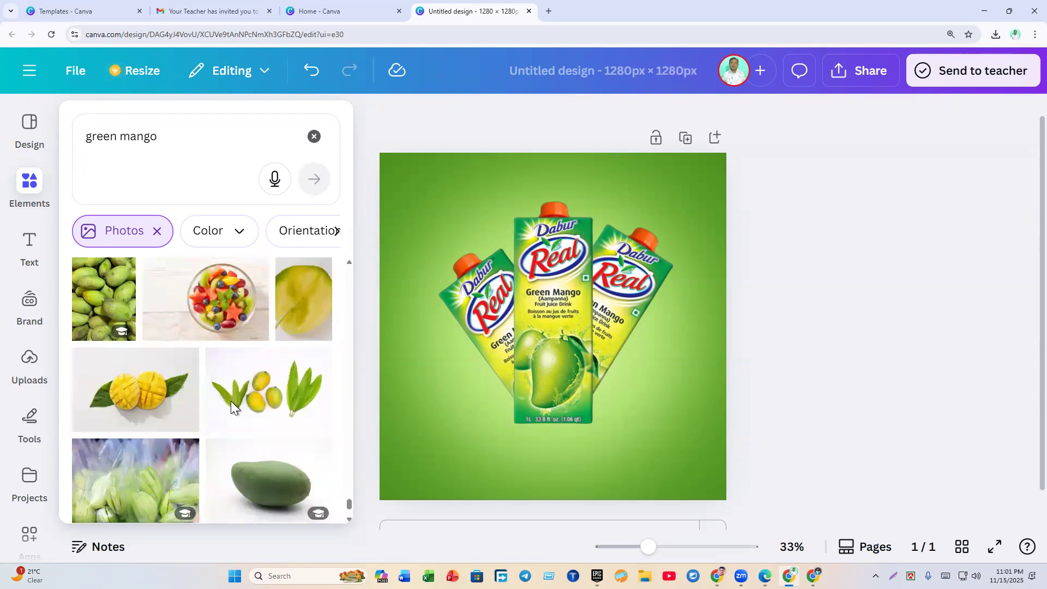
scroll(231, 408, "down", 2)
scroll(230, 408, "down", 3)
scroll(230, 408, "down", 3)
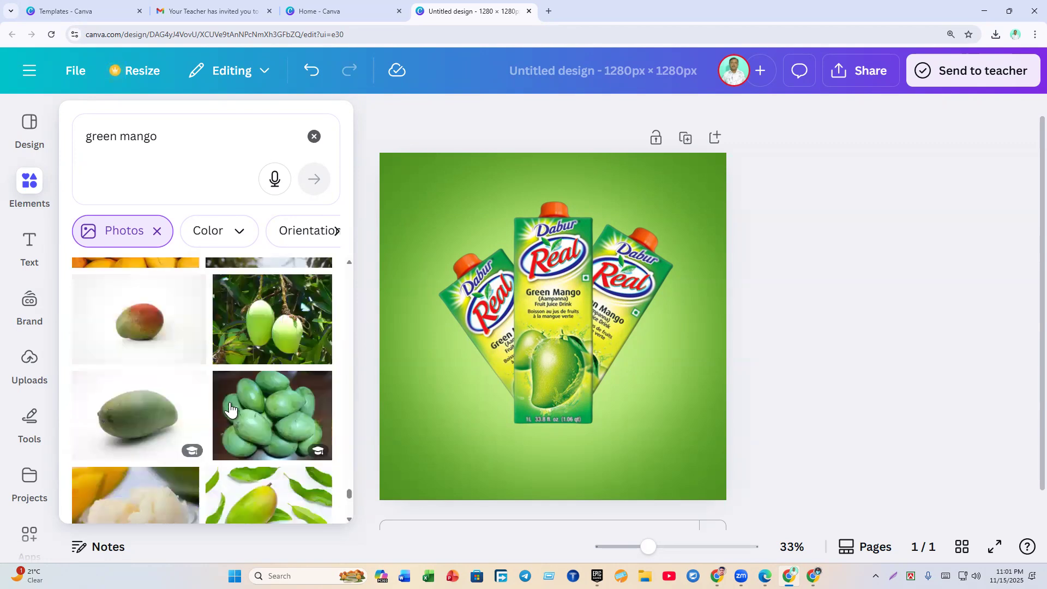
scroll(230, 408, "down", 3)
scroll(229, 407, "down", 3)
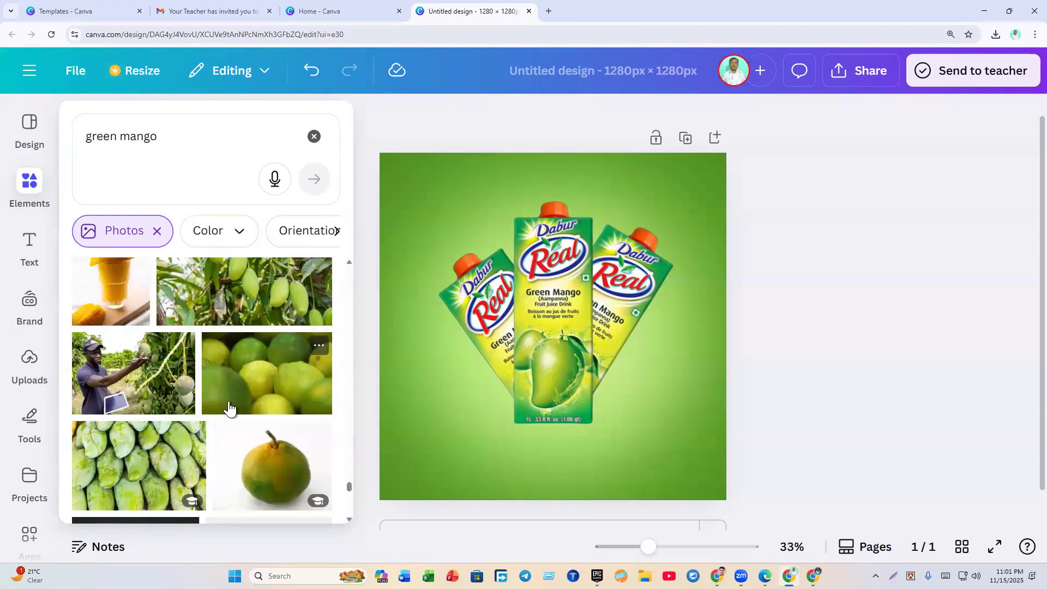
scroll(229, 406, "down", 3)
scroll(229, 406, "down", 8)
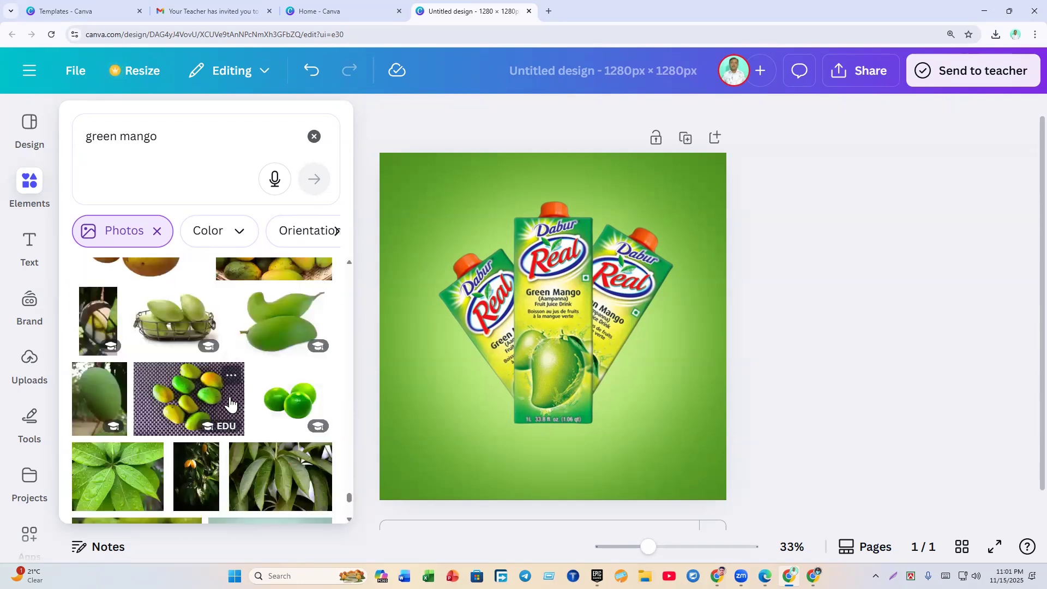
scroll(230, 402, "down", 6)
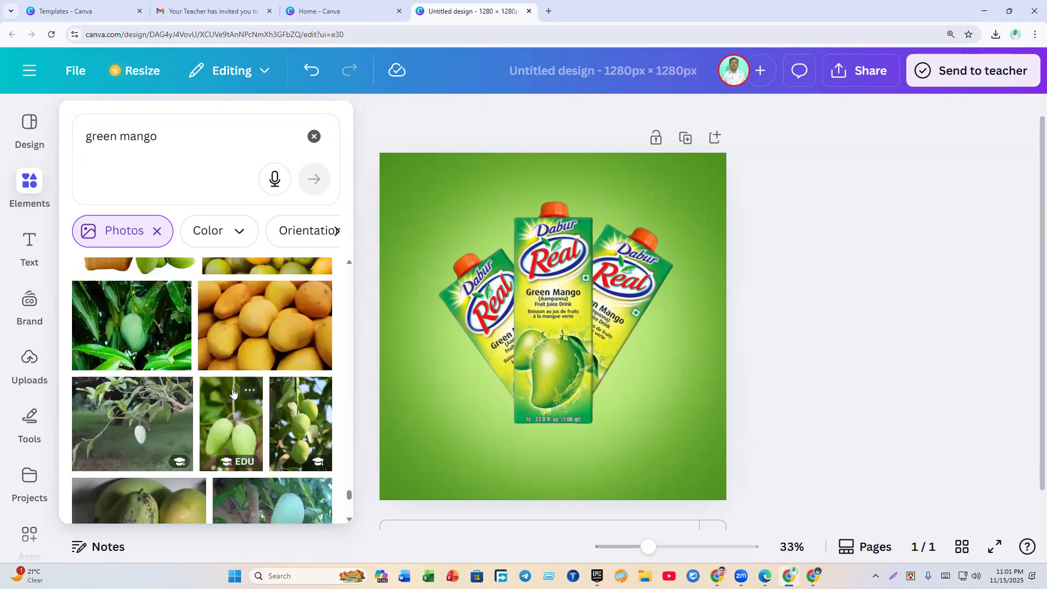
scroll(232, 401, "up", 15)
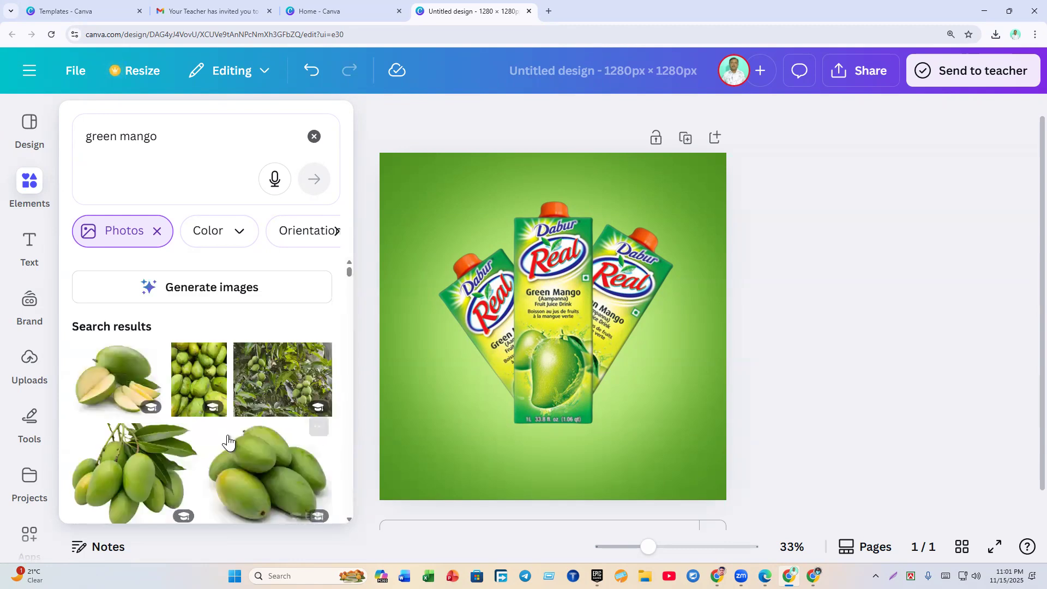
scroll(230, 420, "down", 4)
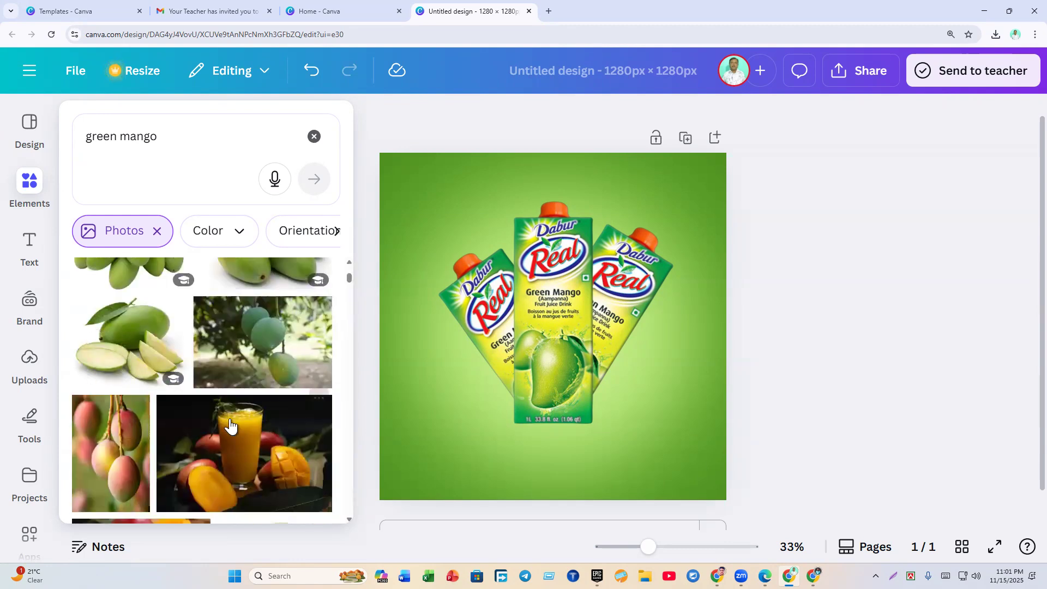
Step: Add the sliced green mango photo, shrink it, remove its background and place it lower right of the cartons
left_click(105, 345)
left_click_drag(427, 226, 584, 351)
mouse_move(633, 388)
left_mouse_down()
mouse_move(613, 391)
mouse_move(639, 384)
left_mouse_up()
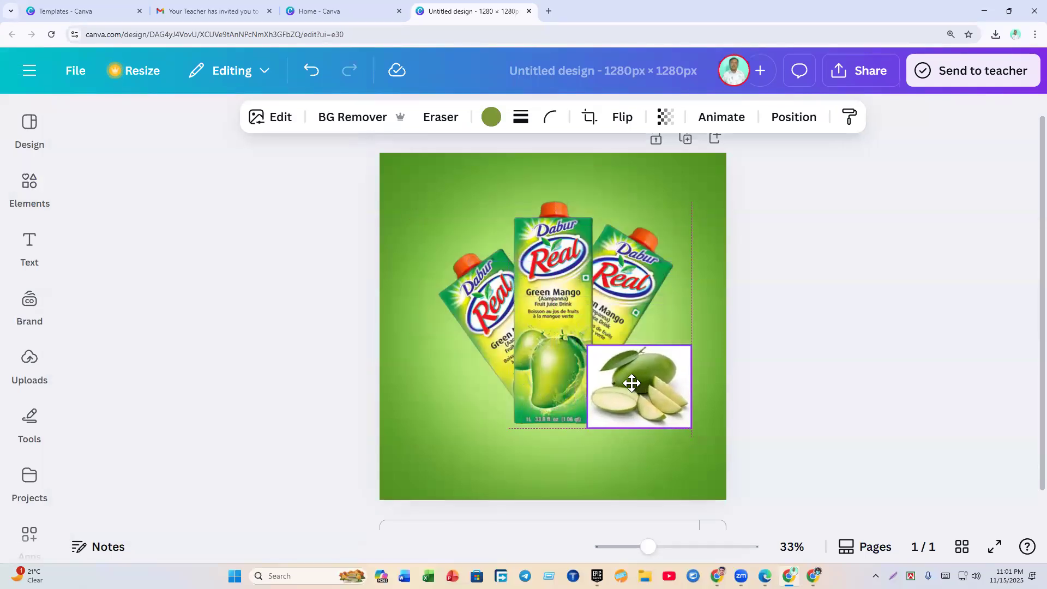
left_click(347, 117)
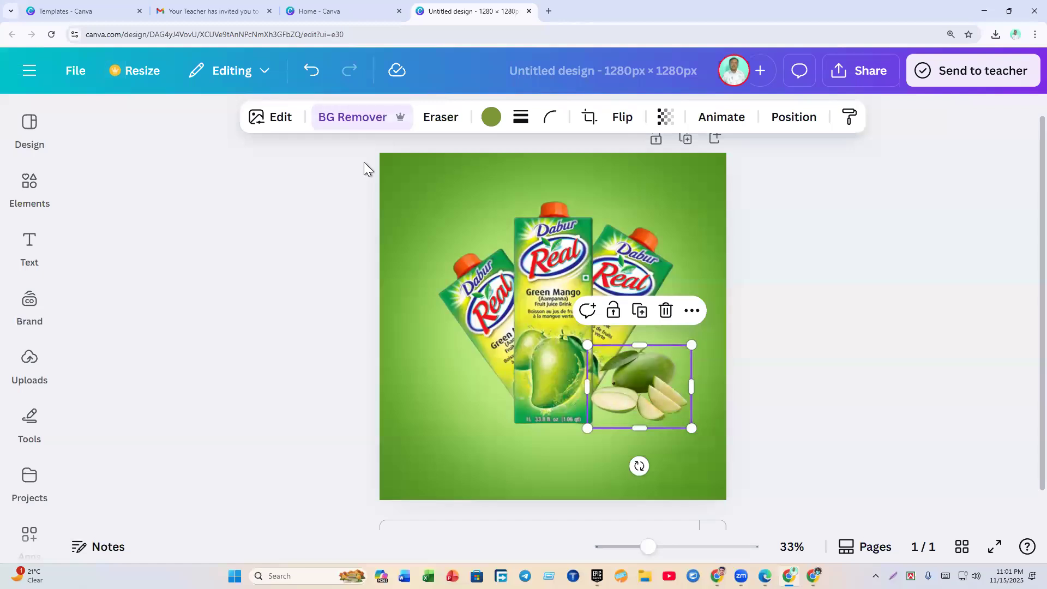
mouse_move(643, 391)
left_mouse_down()
mouse_move(621, 397)
mouse_move(638, 404)
left_mouse_up()
left_click(757, 410)
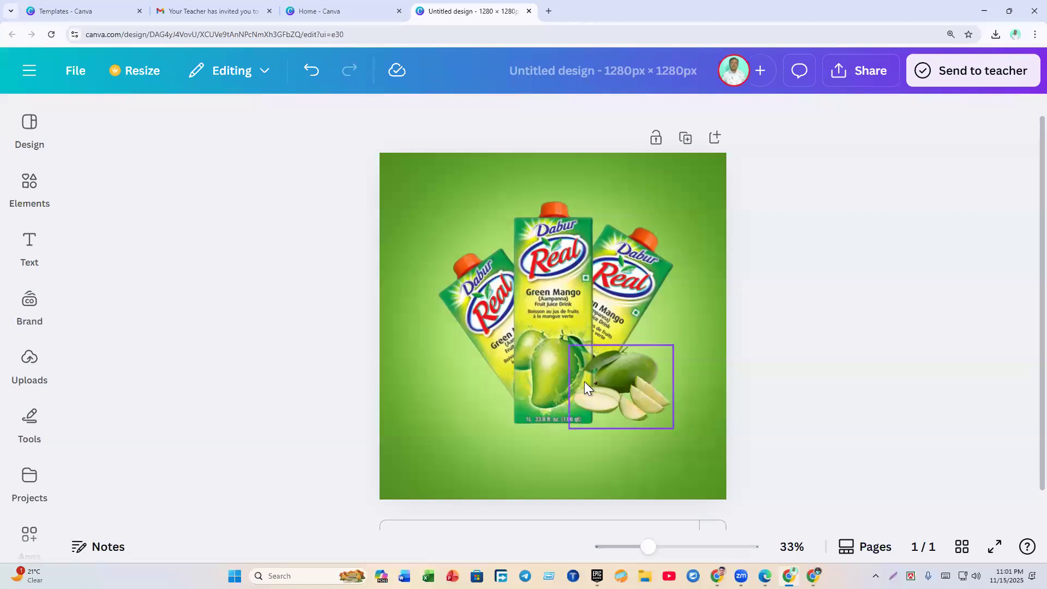
left_click(612, 385)
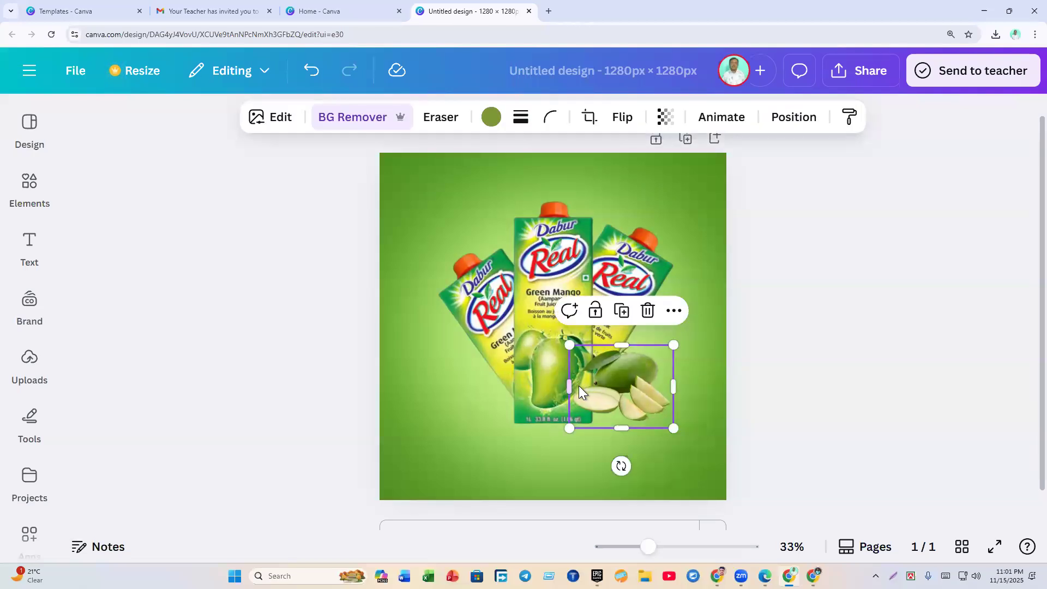
Step: In the layer list, move the sliced mango below the cartons, just above the background
left_click(792, 119)
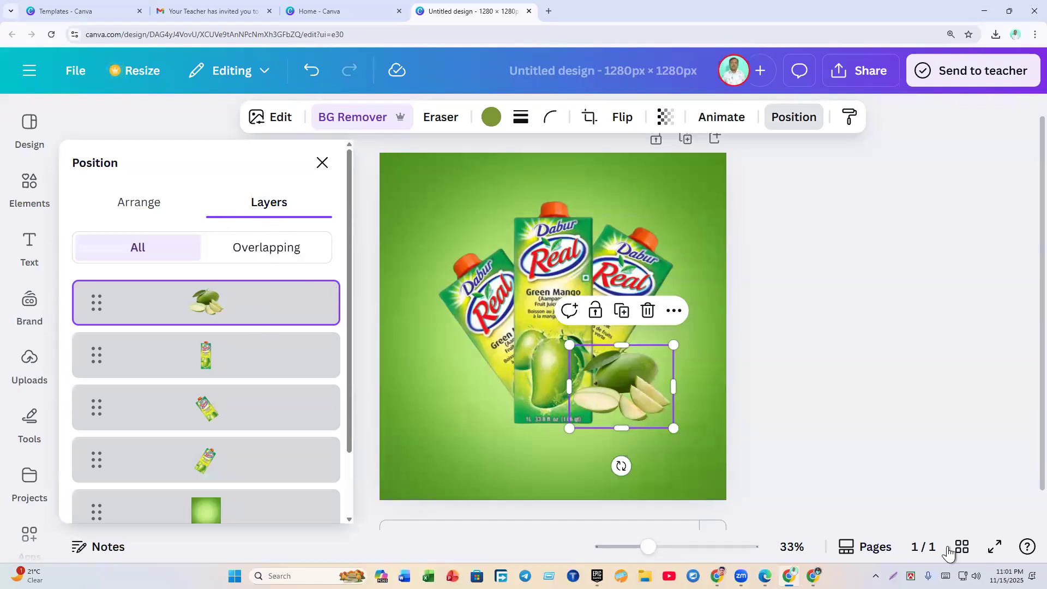
left_click(893, 576)
mouse_move(45, 218)
left_mouse_down()
mouse_move(289, 437)
mouse_move(511, 537)
left_mouse_up()
mouse_move(77, 276)
left_mouse_down()
mouse_move(322, 338)
mouse_move(320, 318)
left_mouse_up()
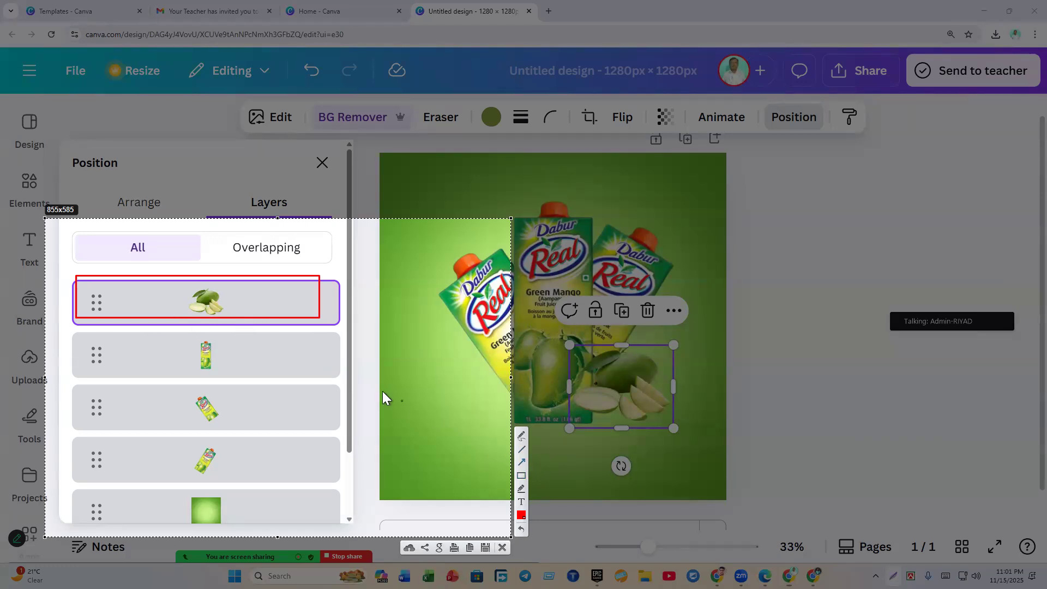
mouse_move(328, 303)
left_mouse_down()
mouse_move(312, 408)
mouse_move(267, 485)
left_mouse_up()
left_click_drag(332, 486, 314, 524)
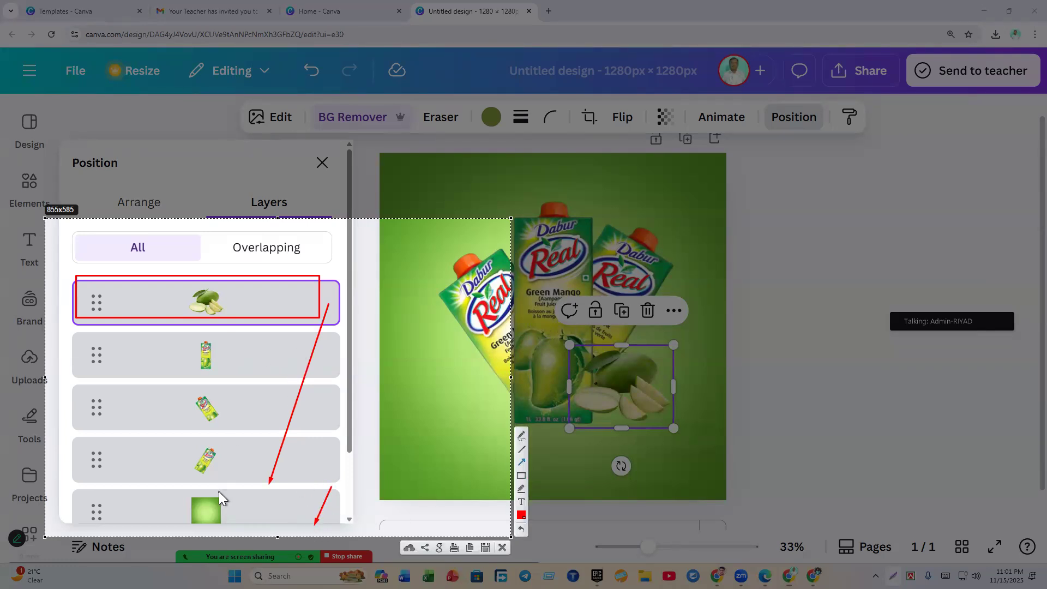
left_click(498, 550)
mouse_move(195, 321)
left_mouse_down()
mouse_move(195, 473)
mouse_move(195, 414)
left_mouse_up()
left_click(770, 443)
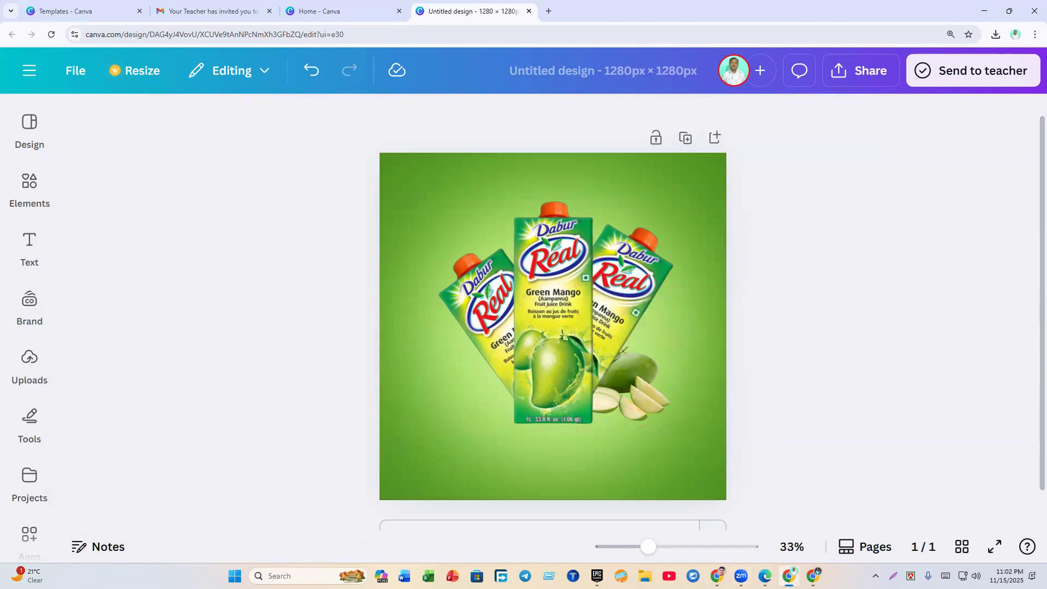
Step: Glance at the FRESH JUICE reference design, then reopen the green mango photo results
key("alt+Tab")
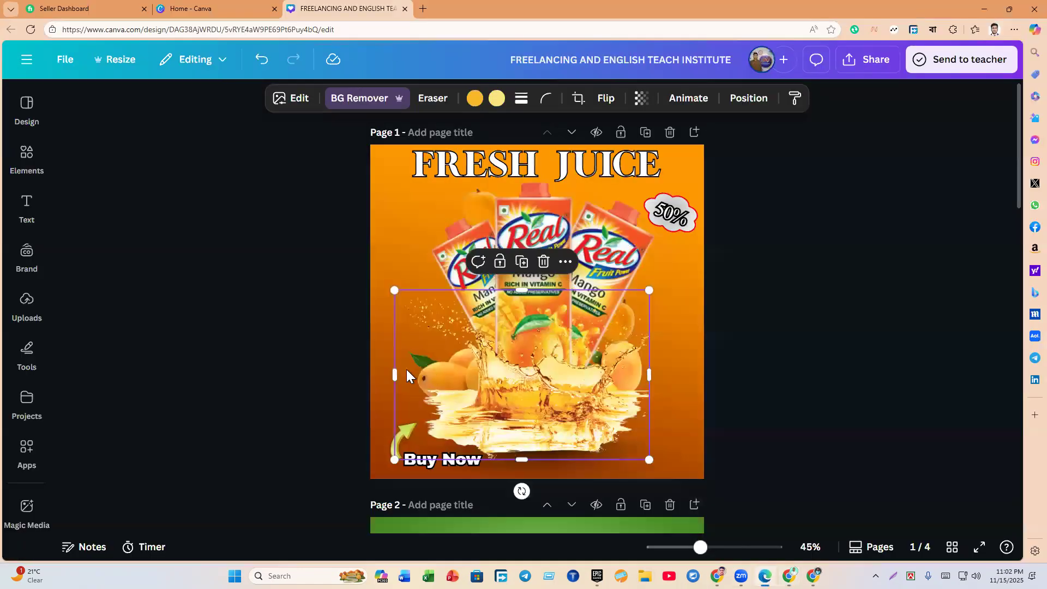
left_click(790, 576)
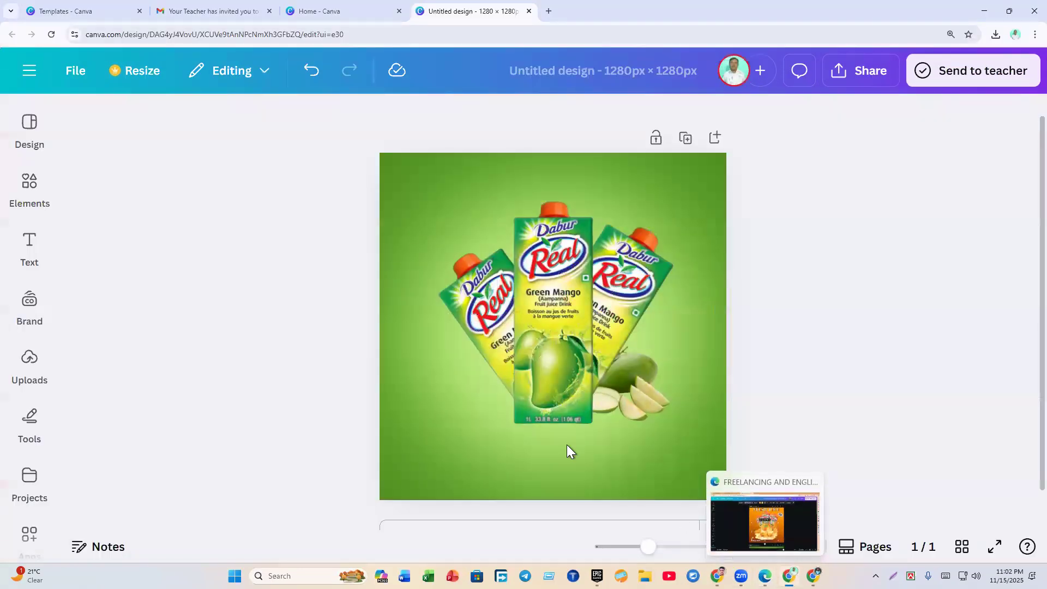
left_click(30, 186)
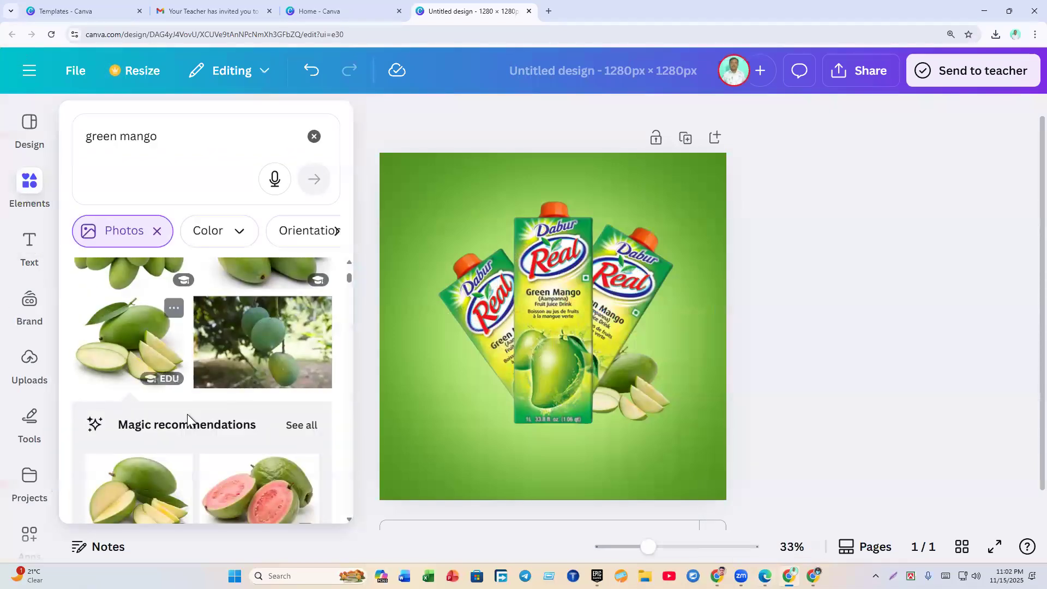
Step: Add the three green mangoes photo, remove its background, shrink it and place it at the cartons' lower left
scroll(214, 440, "down", 10)
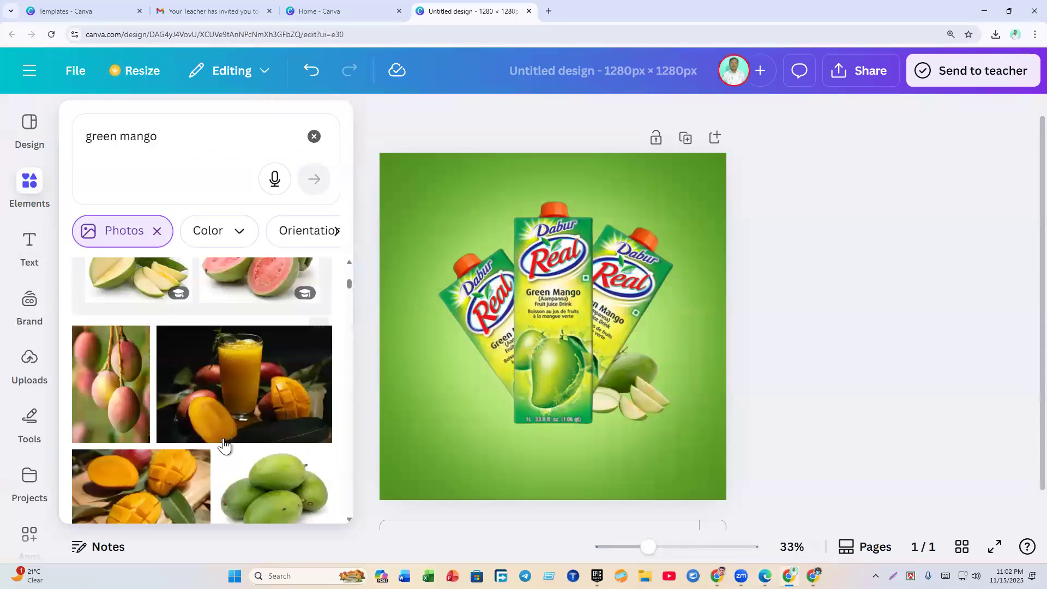
scroll(228, 436, "up", 4)
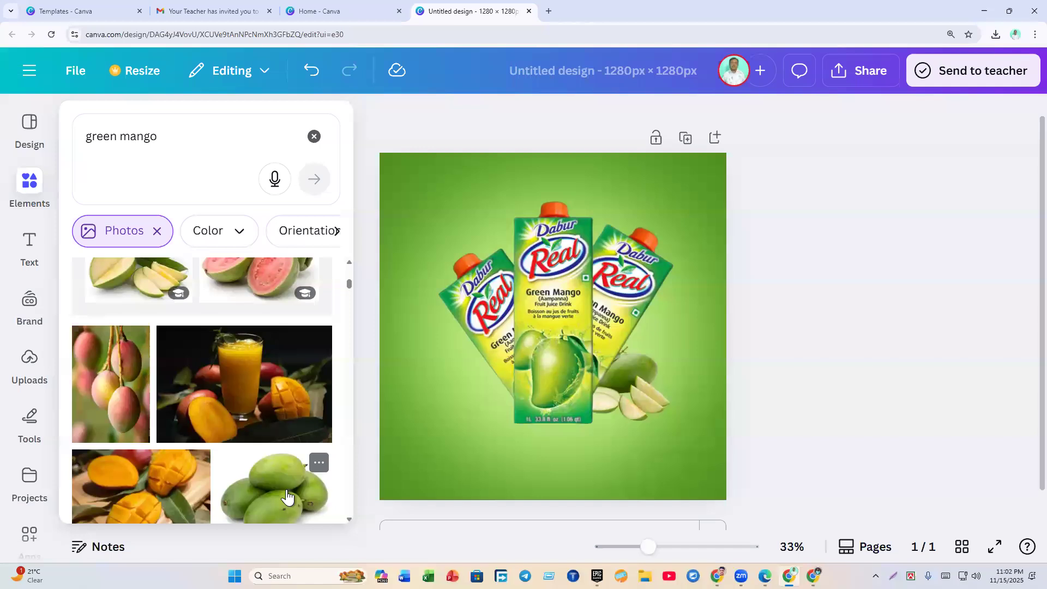
scroll(287, 497, "up", 5)
scroll(257, 461, "down", 3)
scroll(257, 463, "down", 10)
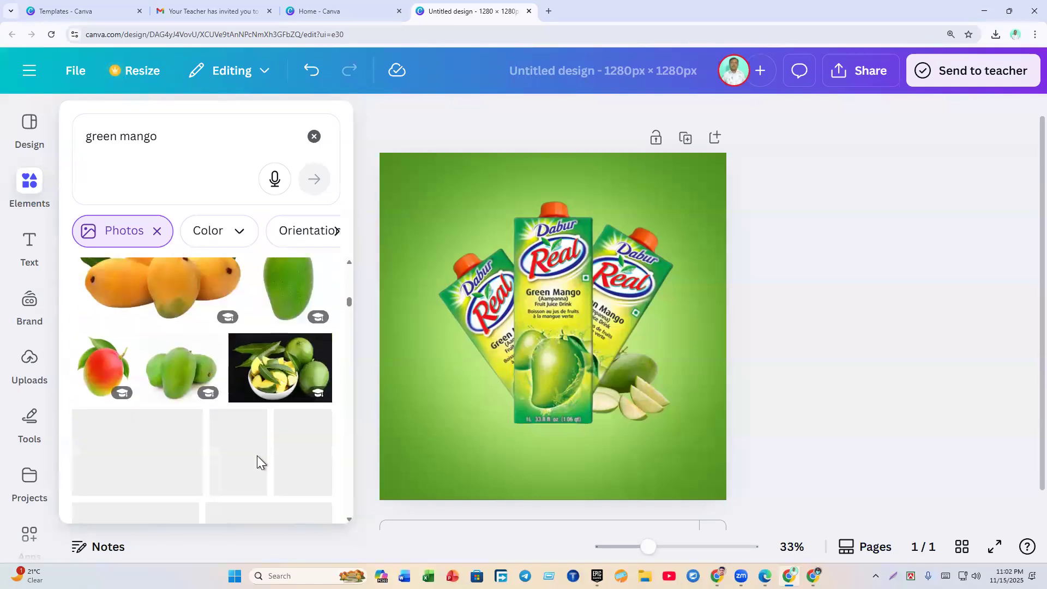
left_click(180, 382)
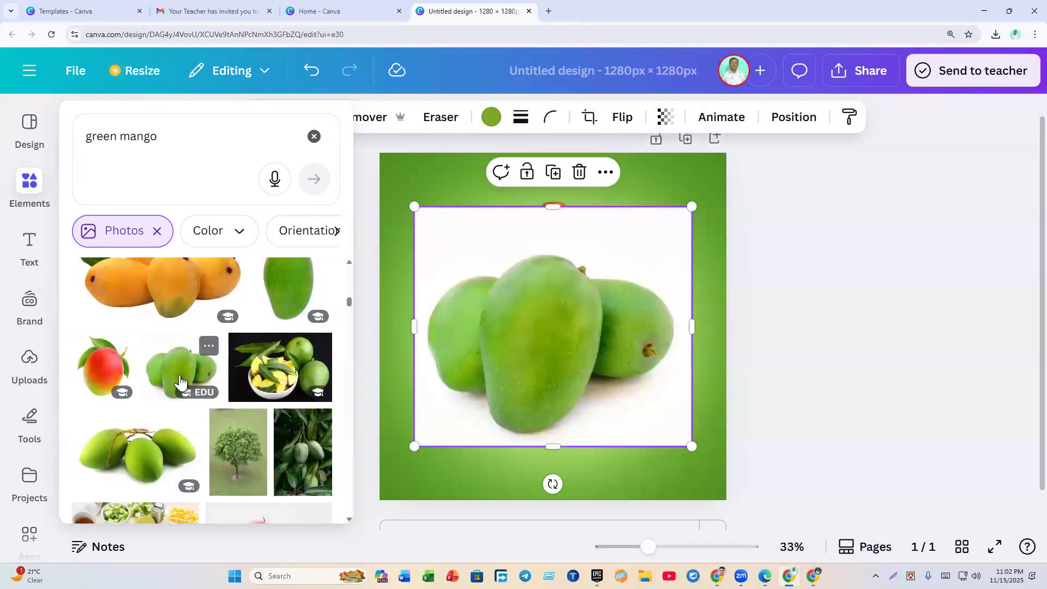
left_click(846, 434)
left_click(845, 434)
left_click(577, 382)
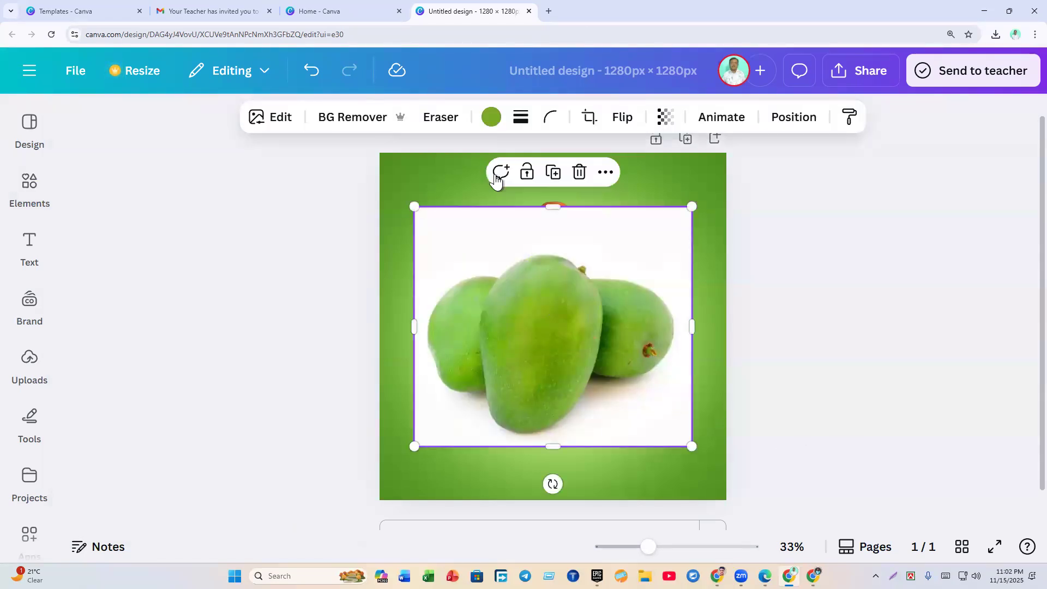
left_click(352, 119)
left_click_drag(414, 207, 597, 361)
left_click_drag(636, 434, 477, 415)
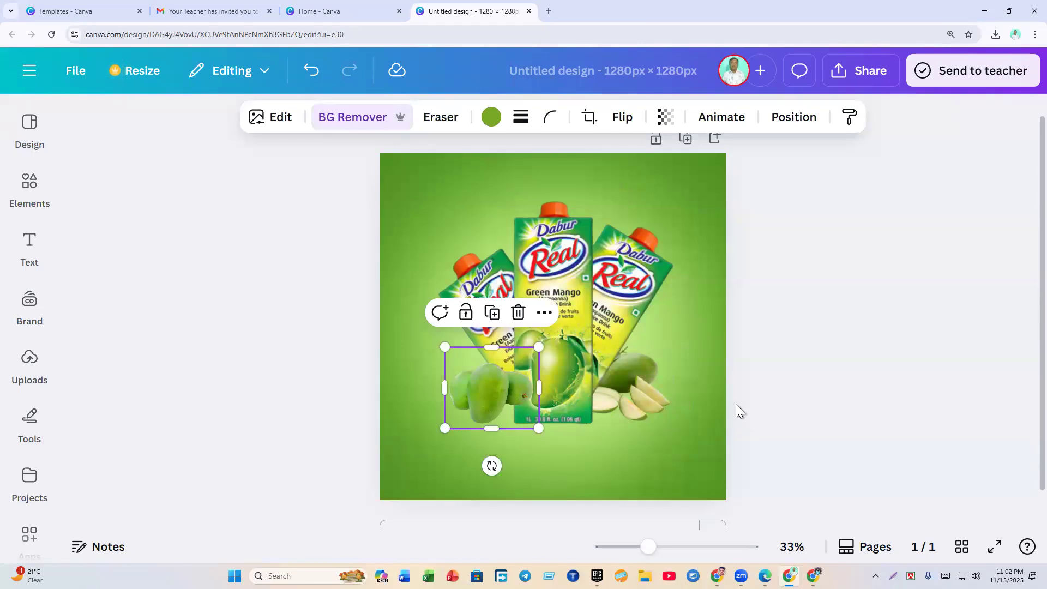
Step: Move the mangoes' layer lower in the stack and nudge them slightly left
left_click(505, 397)
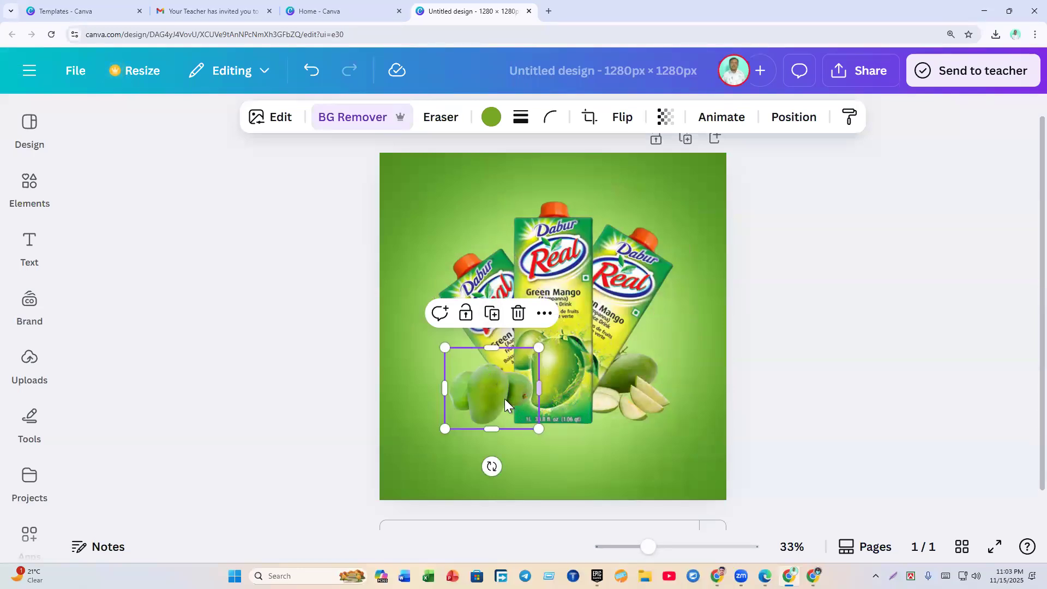
left_click(789, 130)
left_click_drag(270, 327, 250, 376)
left_click(851, 420)
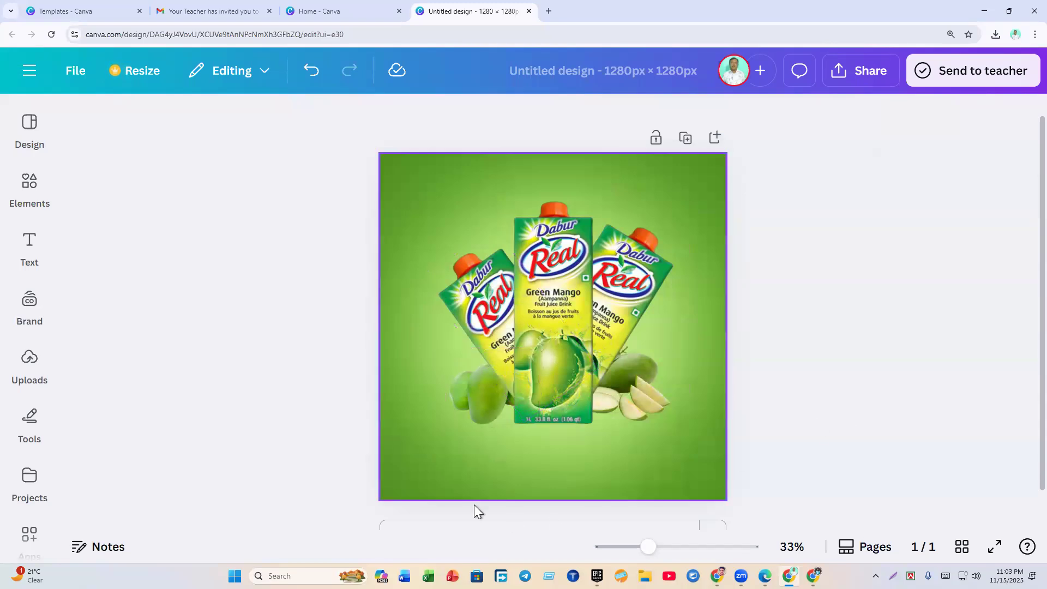
left_click(482, 393)
left_click_drag(483, 393, 473, 397)
Step: Tilt the left carton to about -40 degrees
left_click(490, 268)
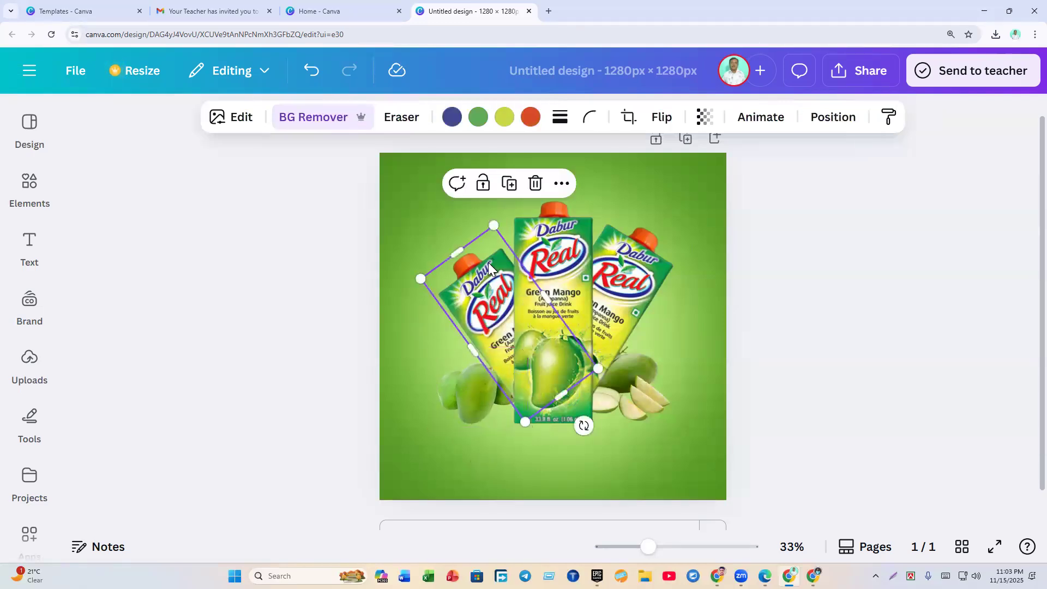
left_click_drag(584, 426, 597, 423)
left_click(747, 410)
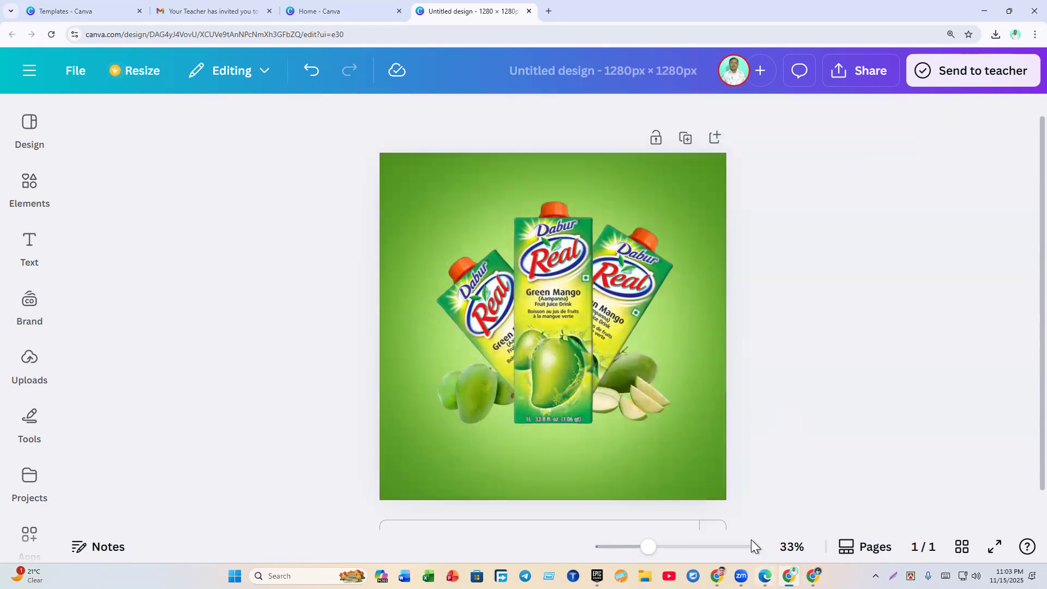
Step: Compare with the orange reference design, then open Elements with the previous search cleared
left_click(643, 407)
left_click(718, 424)
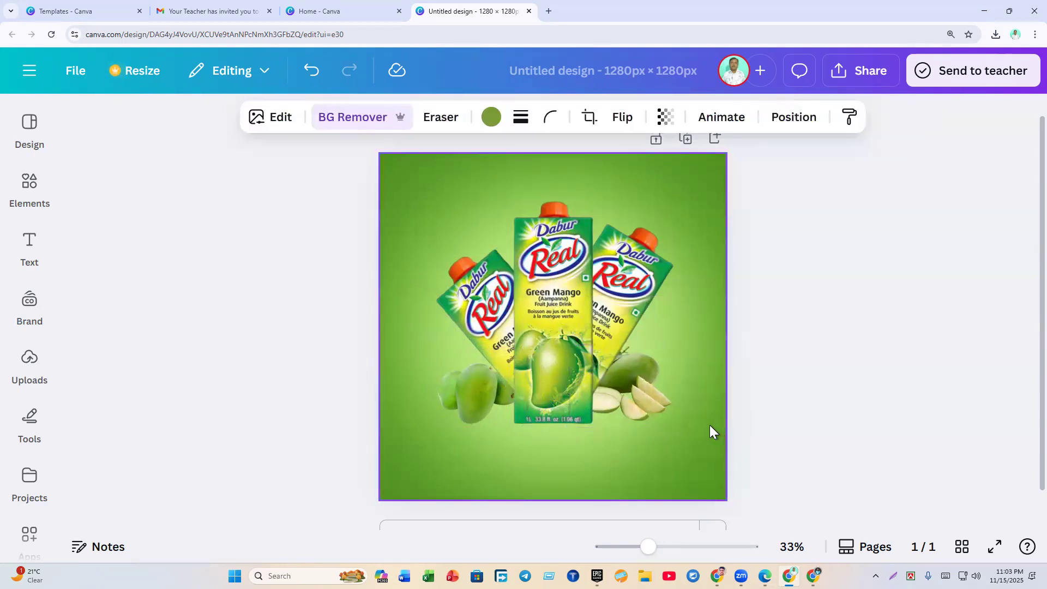
left_click(708, 430)
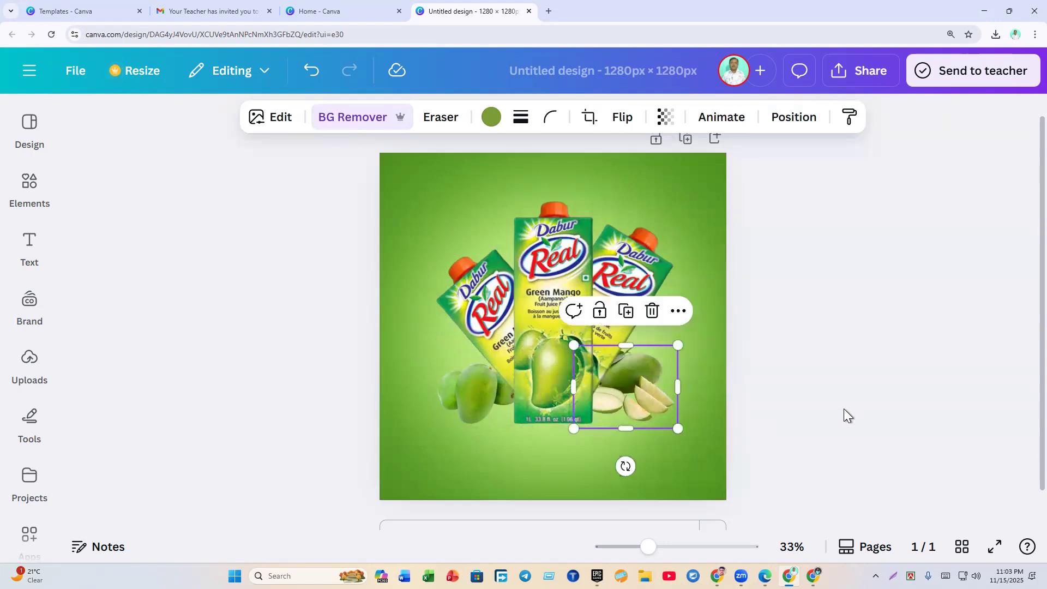
left_click(845, 416)
left_click(765, 576)
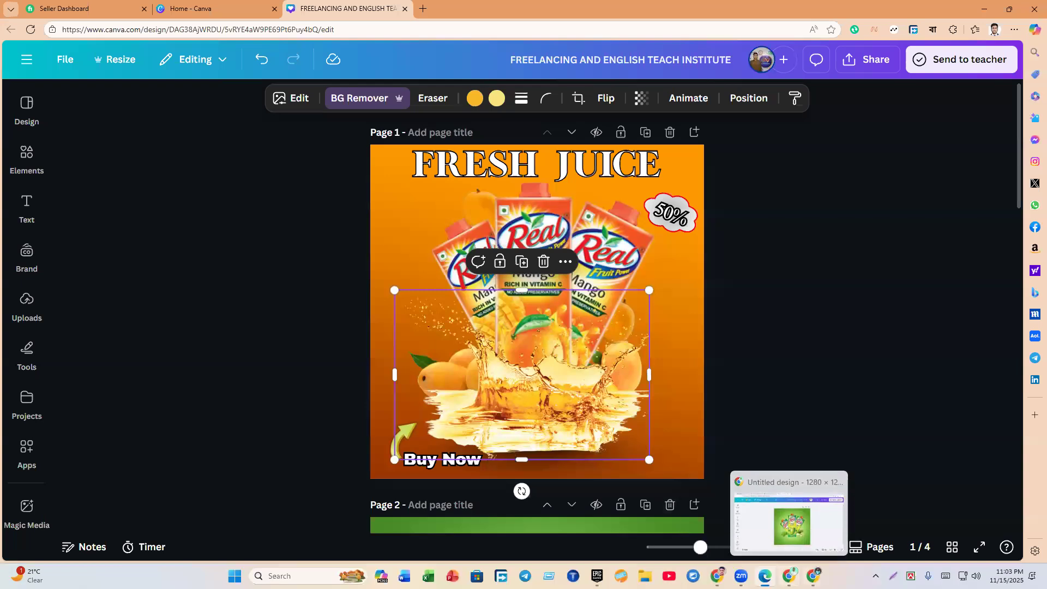
left_click(789, 576)
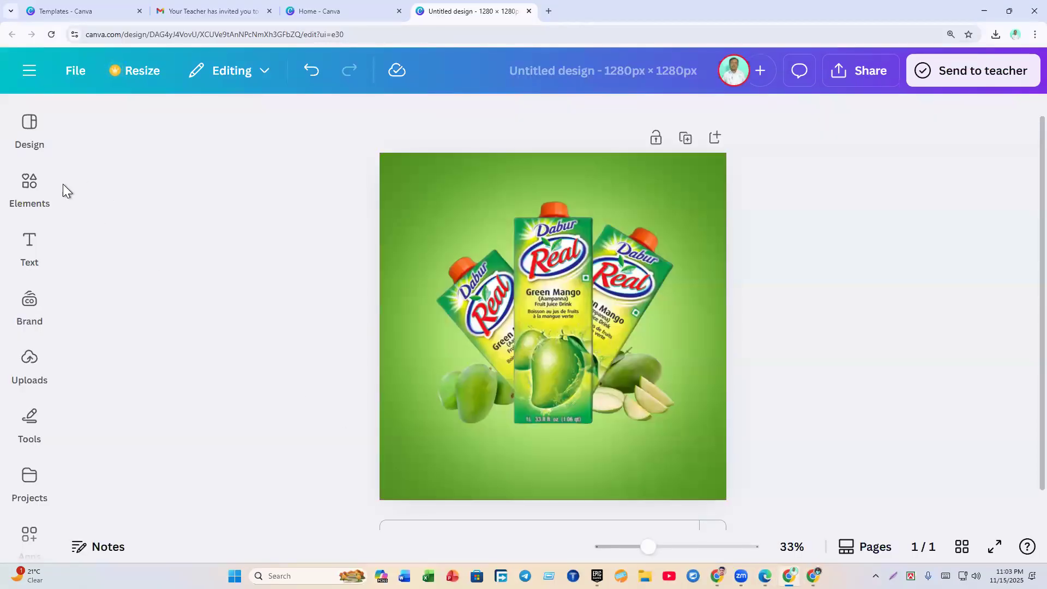
left_click(49, 191)
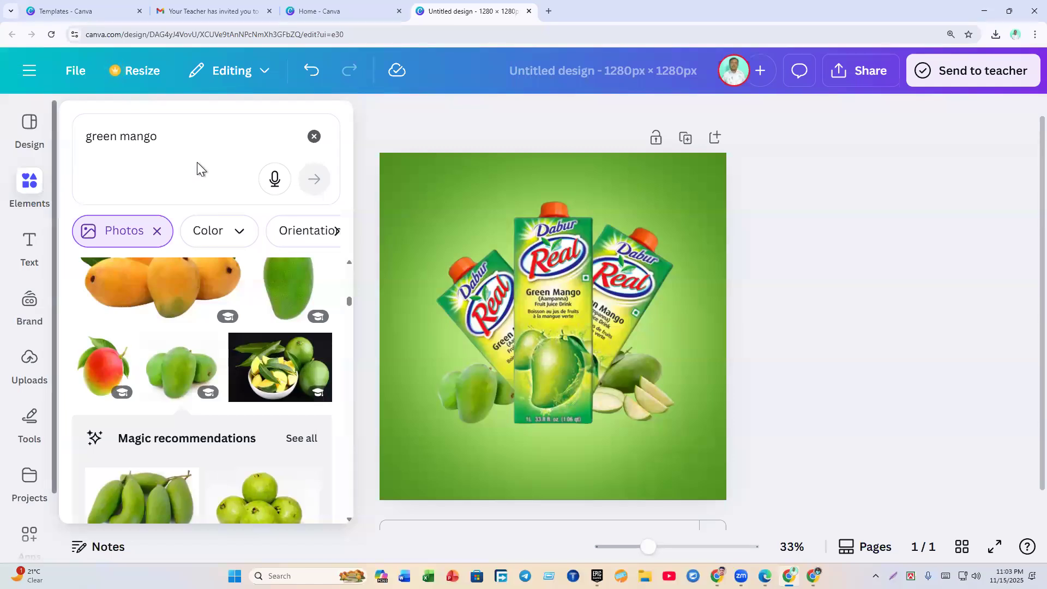
left_click(313, 137)
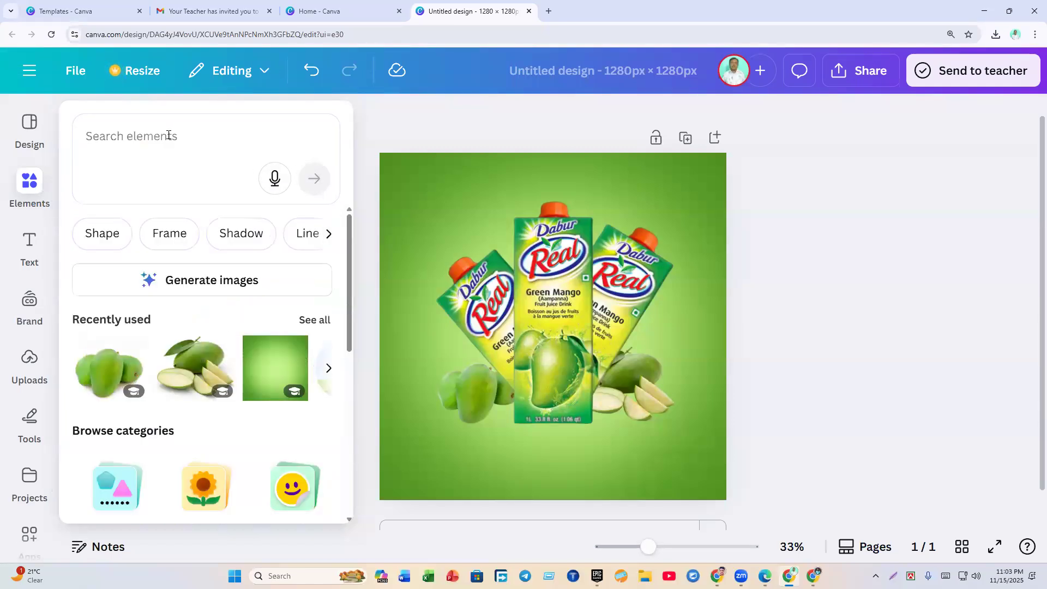
Step: Search the Elements library for 'green splash'
left_click(169, 136)
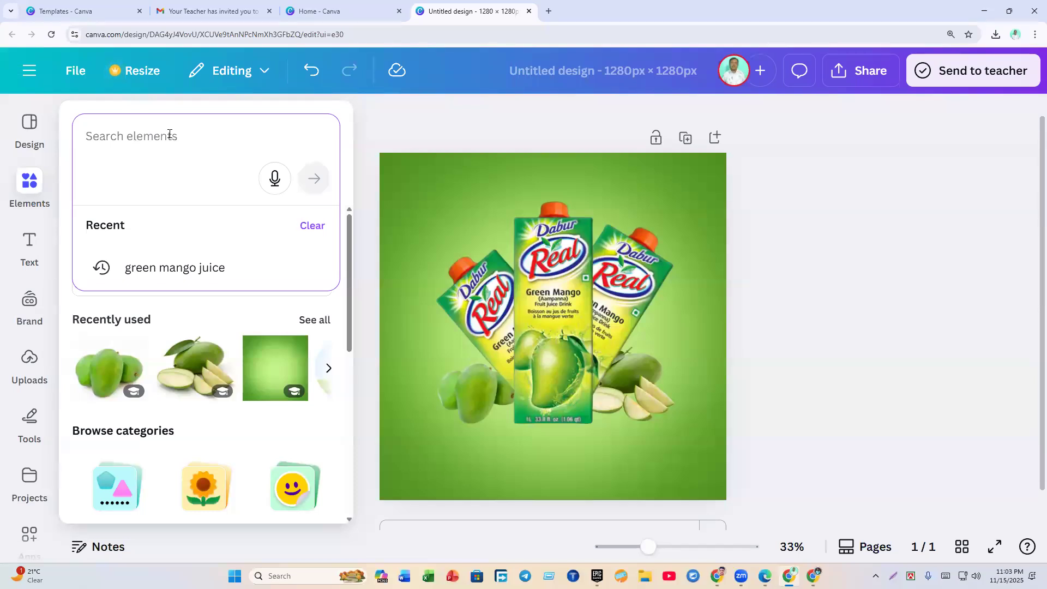
type("gr")
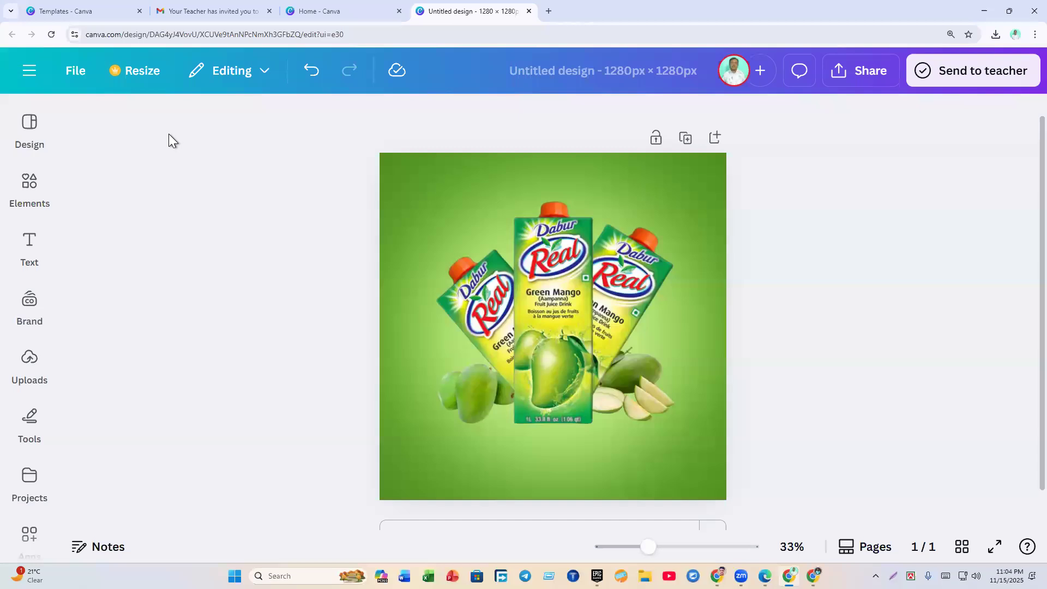
type("splash")
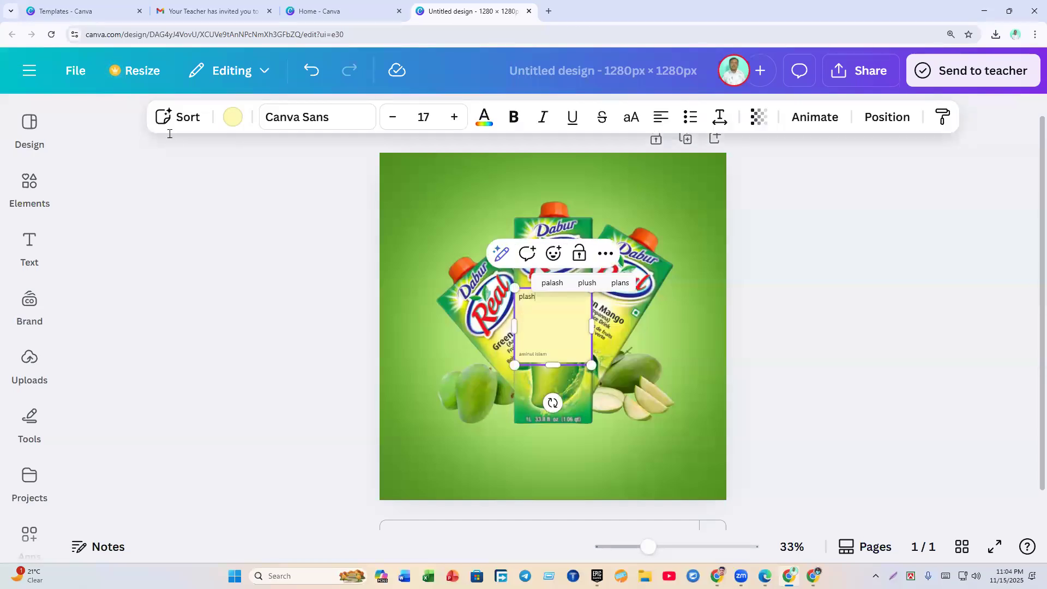
left_click(30, 188)
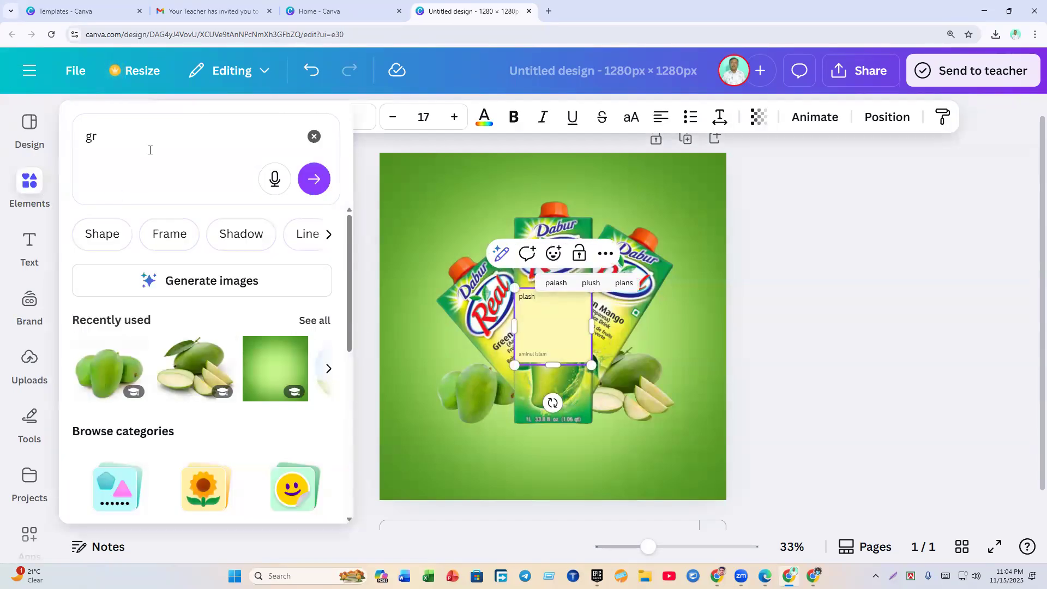
left_click(150, 150)
type("een")
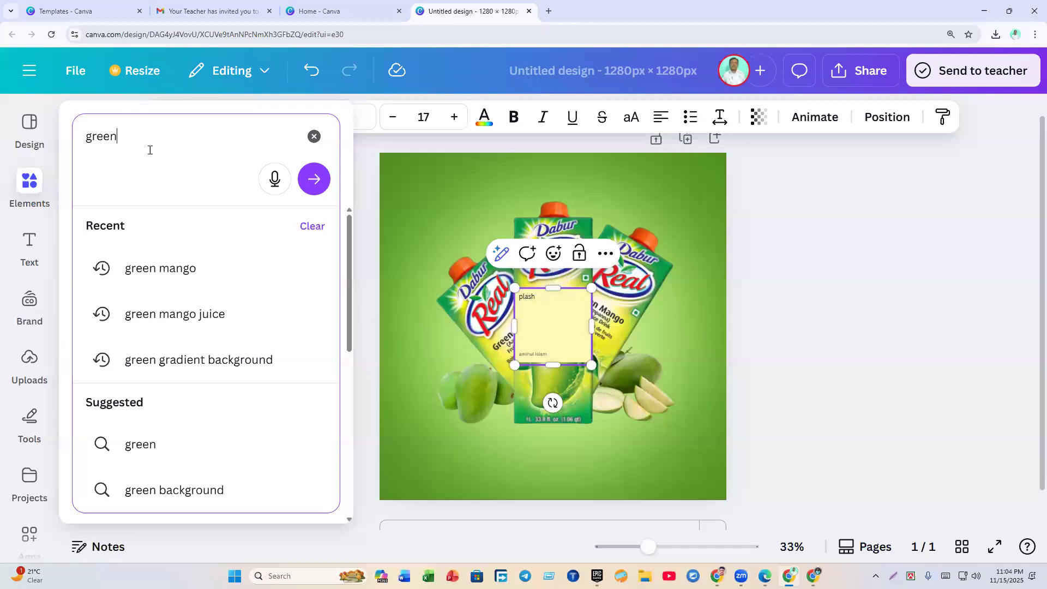
type(" splash")
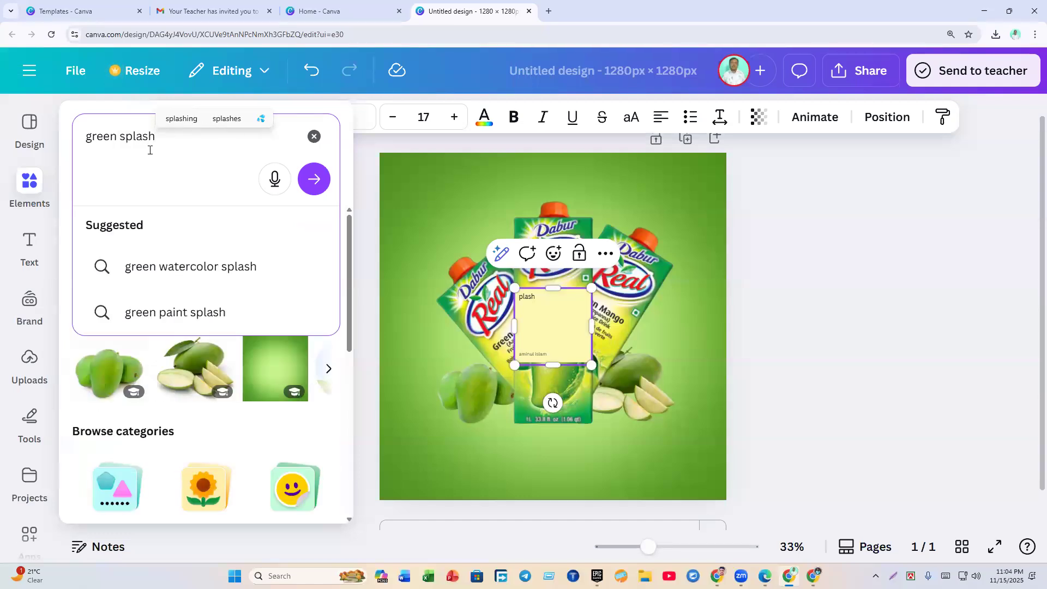
key("Return")
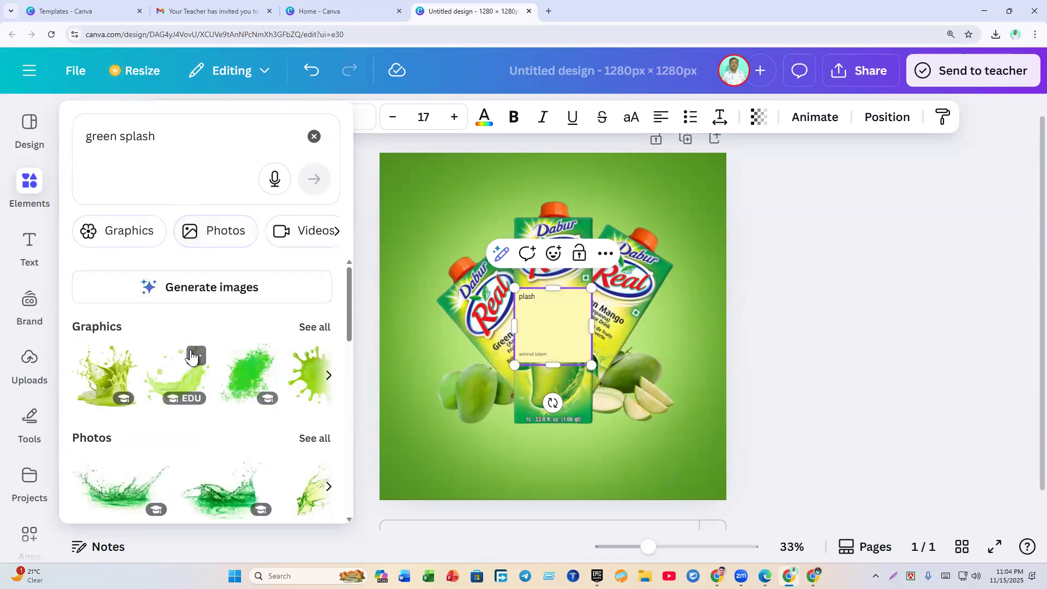
Step: Show all photo results and add a green water-splash photo to the design
scroll(194, 327, "down", 4)
left_click_drag(352, 372, 349, 352)
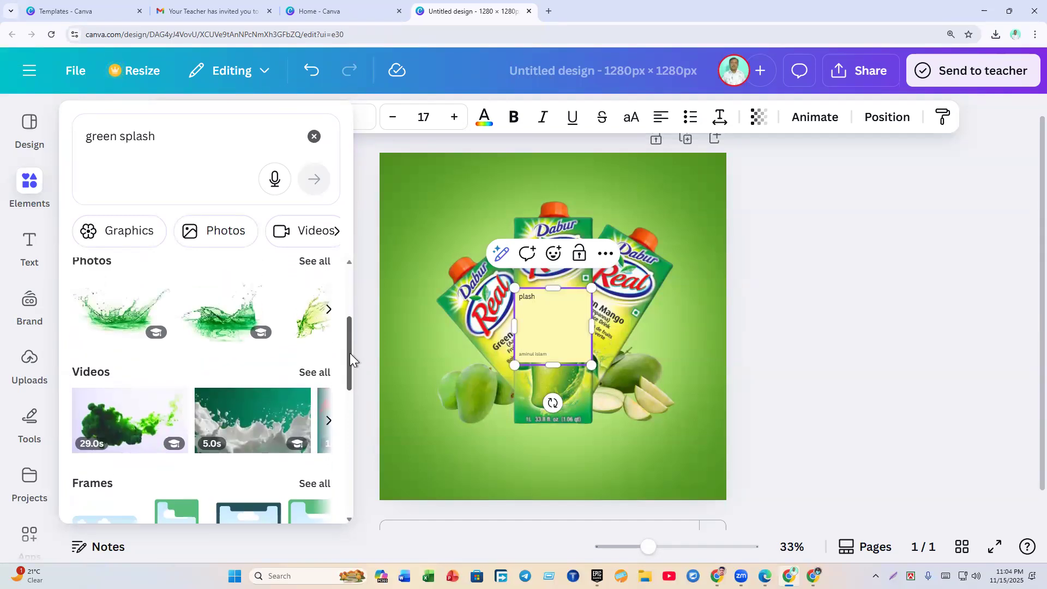
left_click(314, 262)
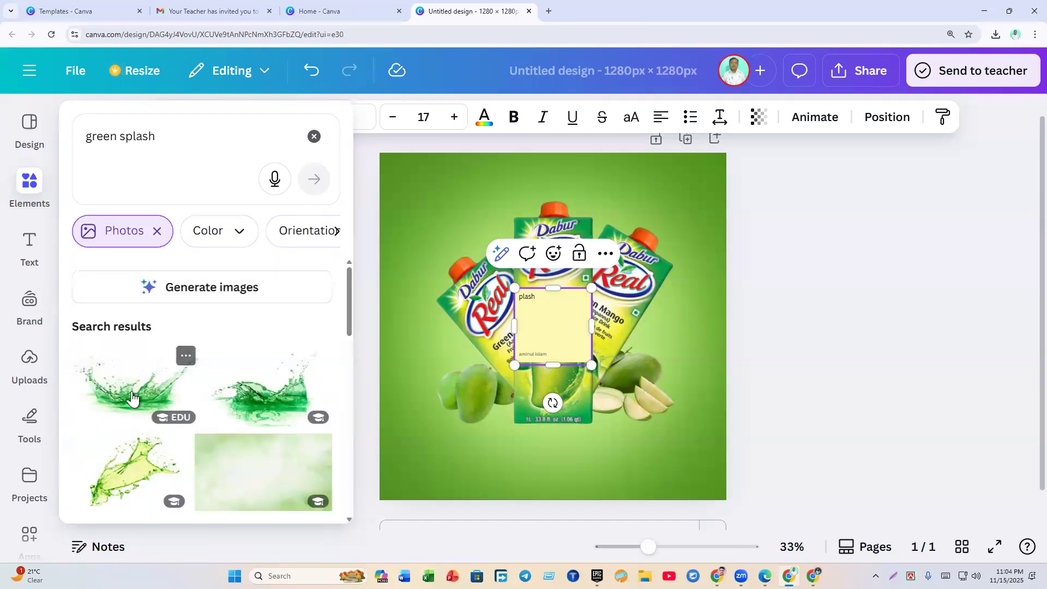
left_click(132, 399)
left_click(749, 389)
Step: Lower the splash photo and drag the stray 'plash' text box off the page
left_click_drag(650, 362, 670, 430)
left_click_drag(623, 516, 589, 545)
left_click(545, 313)
left_click_drag(545, 310, 876, 318)
Step: Place the splash over the cartons' base and remove its white background
left_click_drag(590, 433, 616, 348)
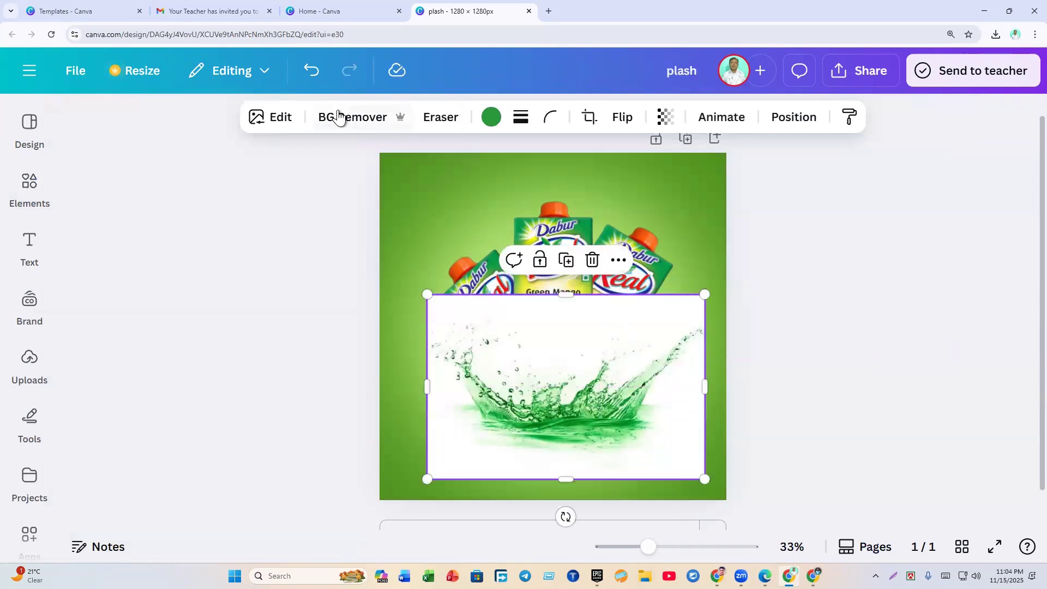
left_click(338, 117)
left_click_drag(614, 417, 614, 418)
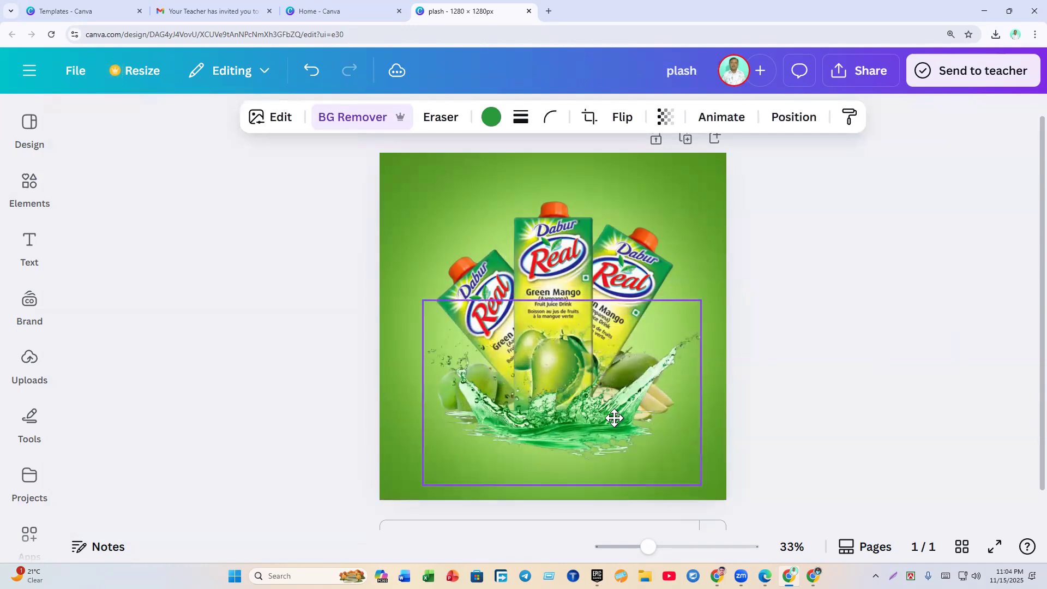
left_click_drag(614, 418, 614, 418)
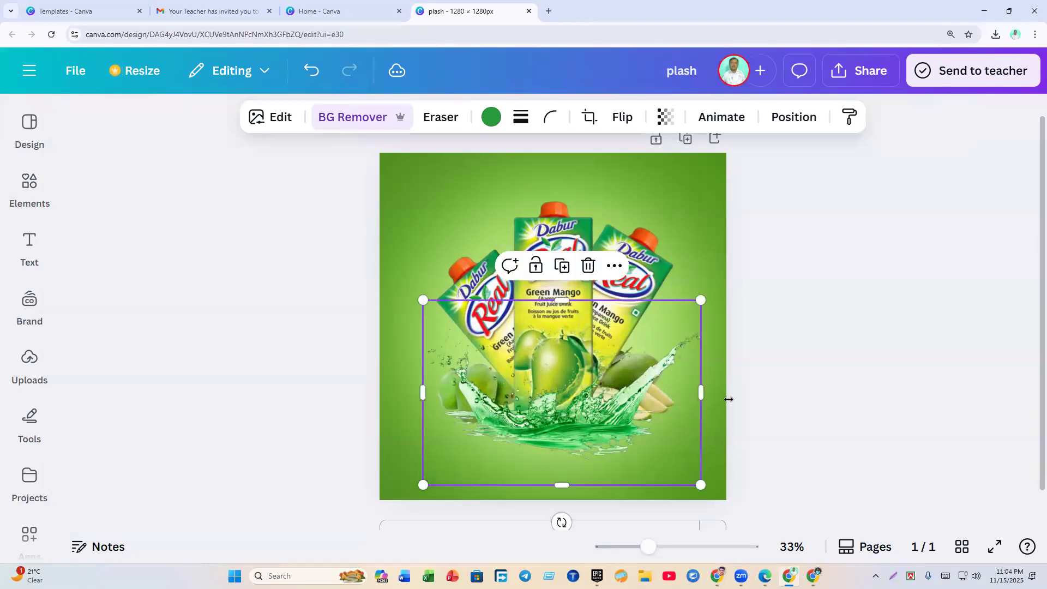
left_click(768, 390)
left_click(605, 416)
left_click(831, 417)
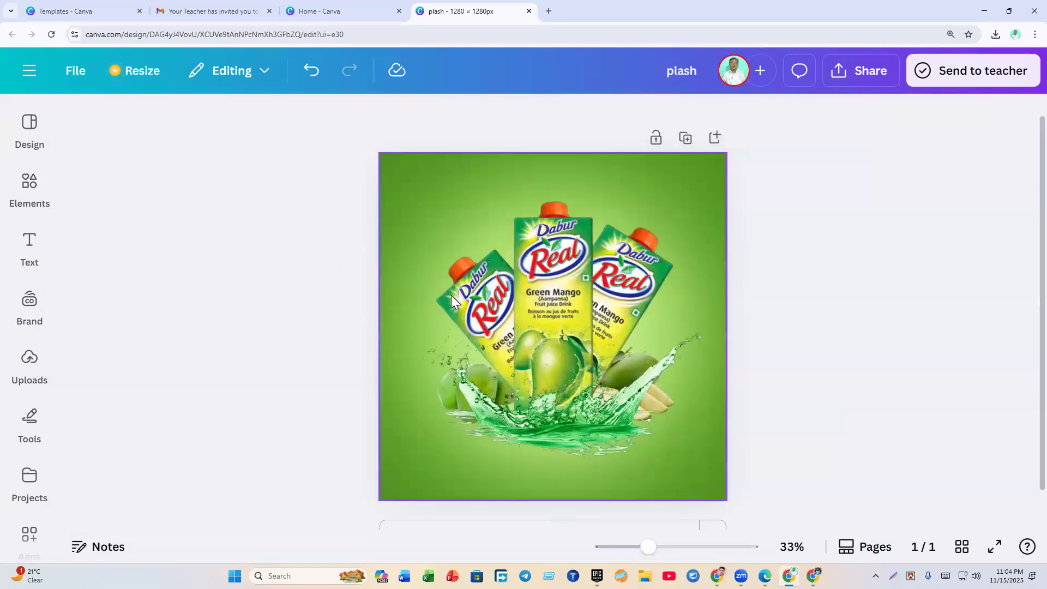
left_click(557, 424)
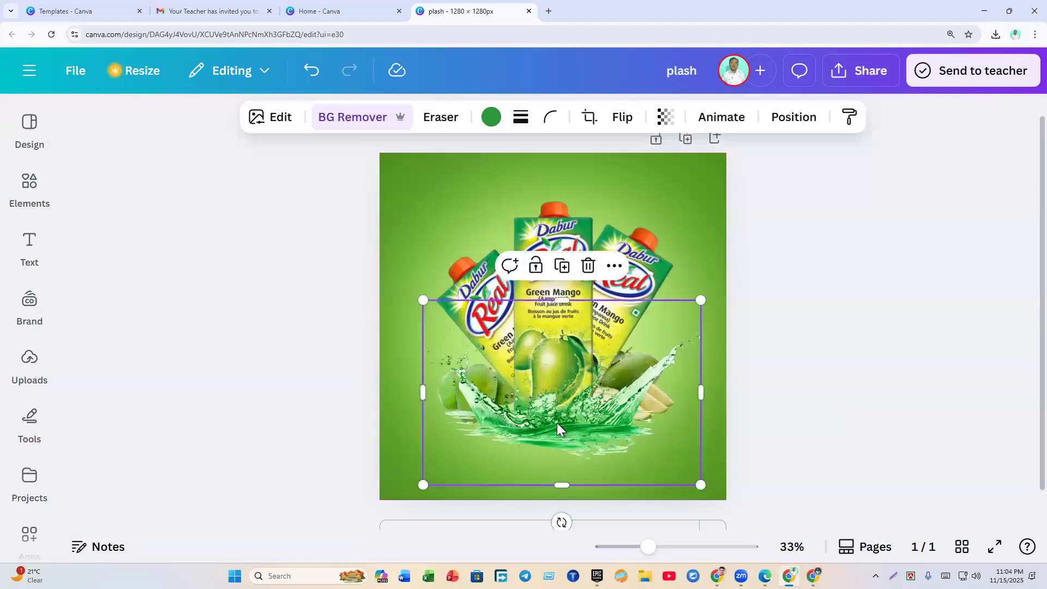
Step: Try several greens from the photo palette on the splash
left_click(491, 118)
scroll(249, 312, "down", 4)
scroll(245, 316, "up", 4)
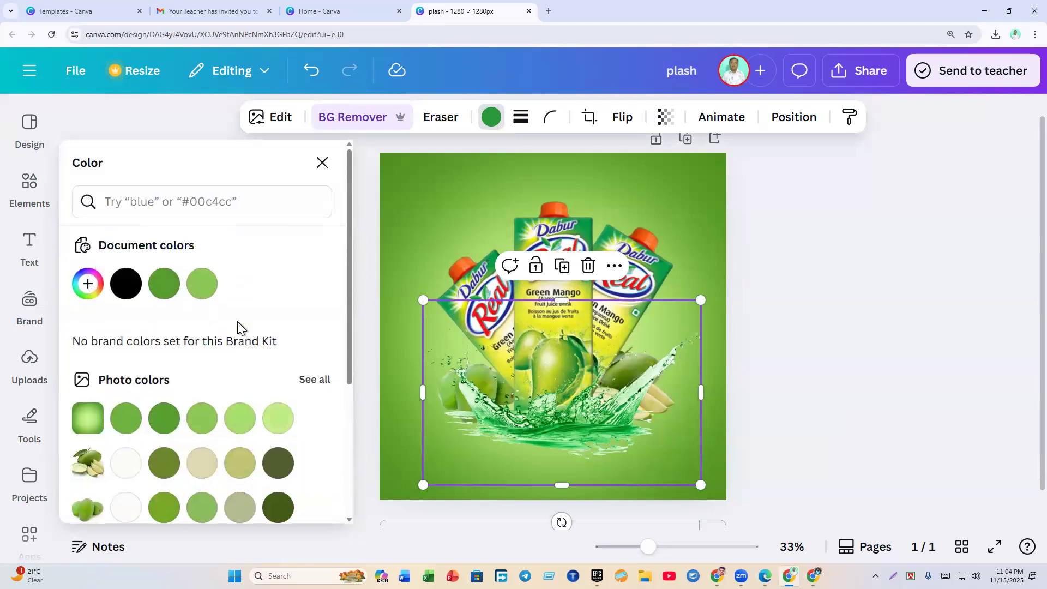
left_click(159, 424)
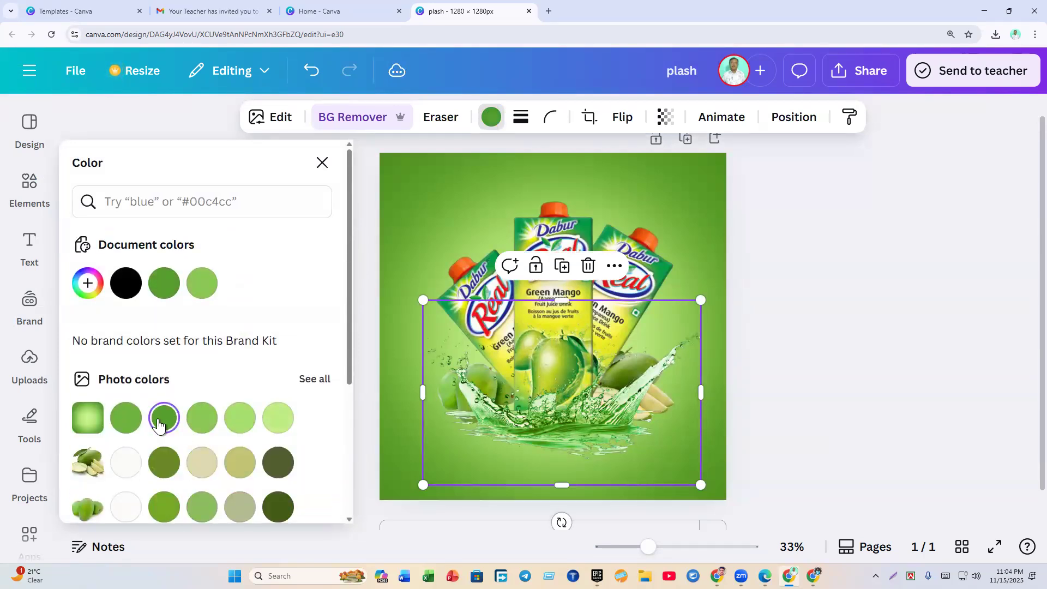
left_click(192, 430)
left_click(120, 432)
left_click(164, 430)
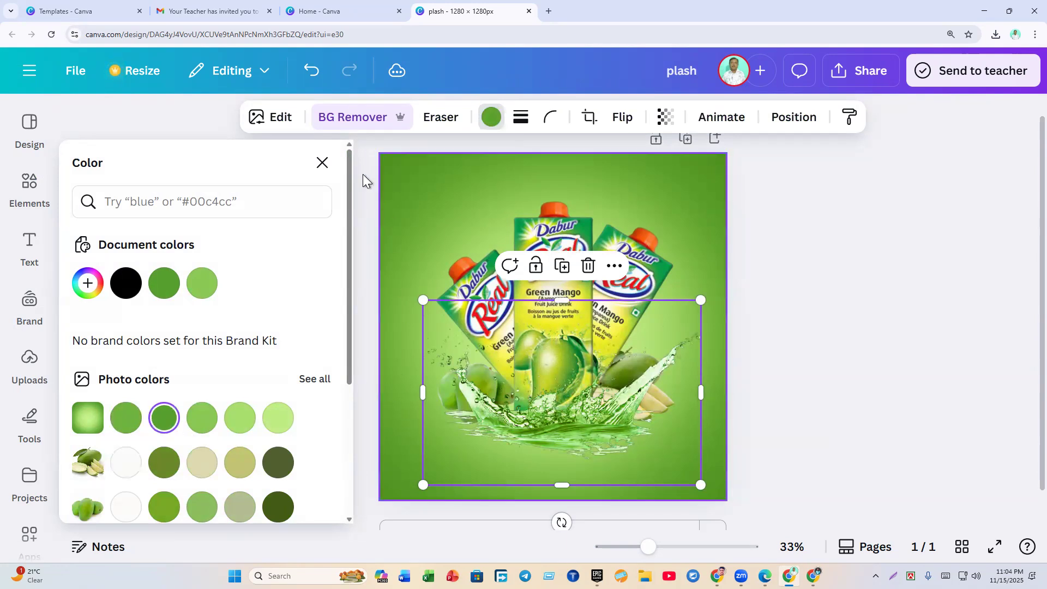
left_click(322, 163)
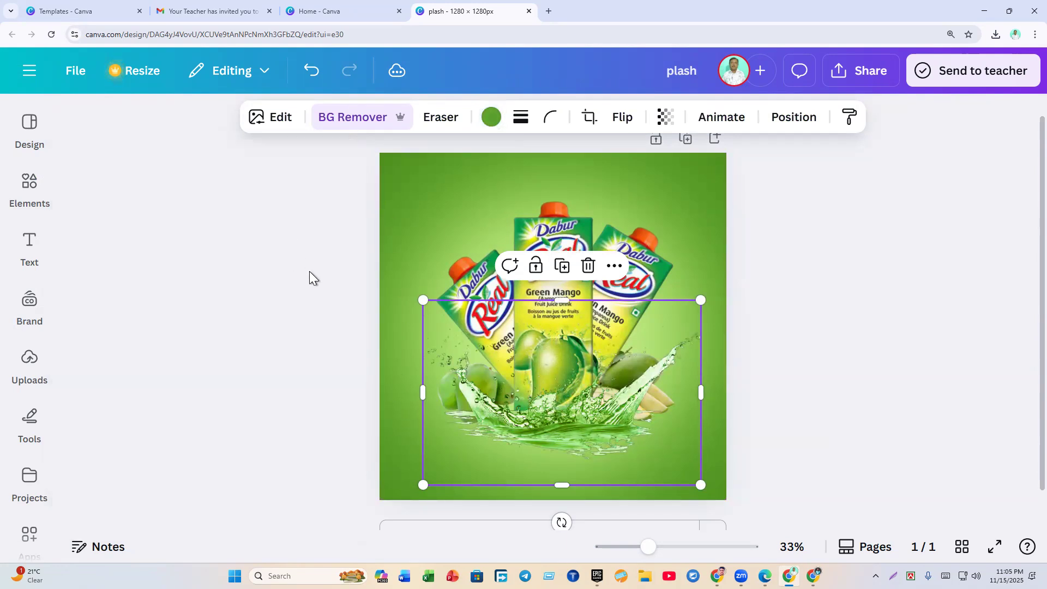
Step: Try black, white and red on the splash, then settle on a deeper green
left_click(494, 121)
left_click(125, 290)
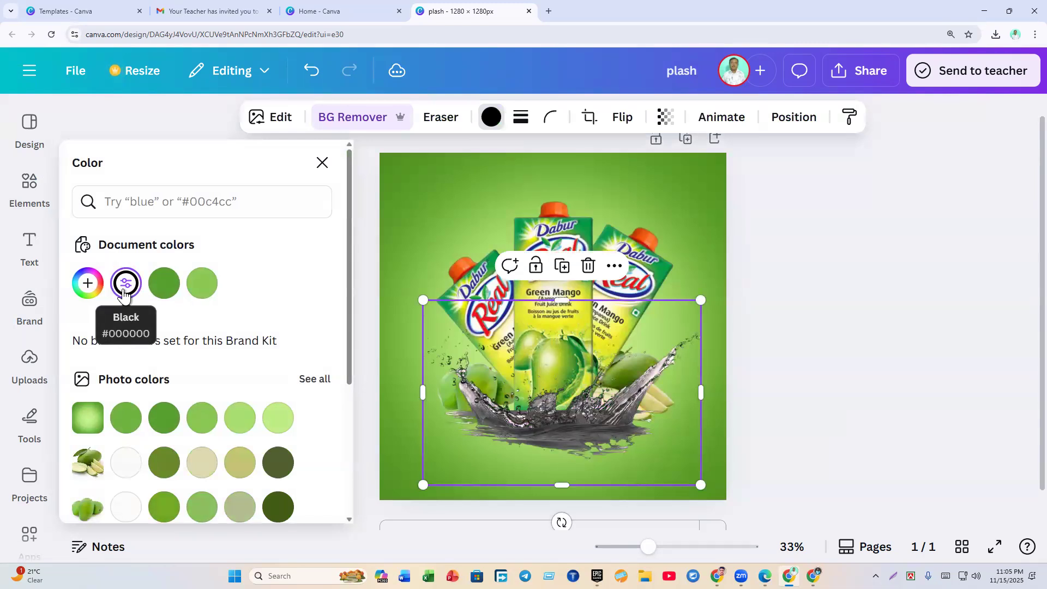
left_click(132, 470)
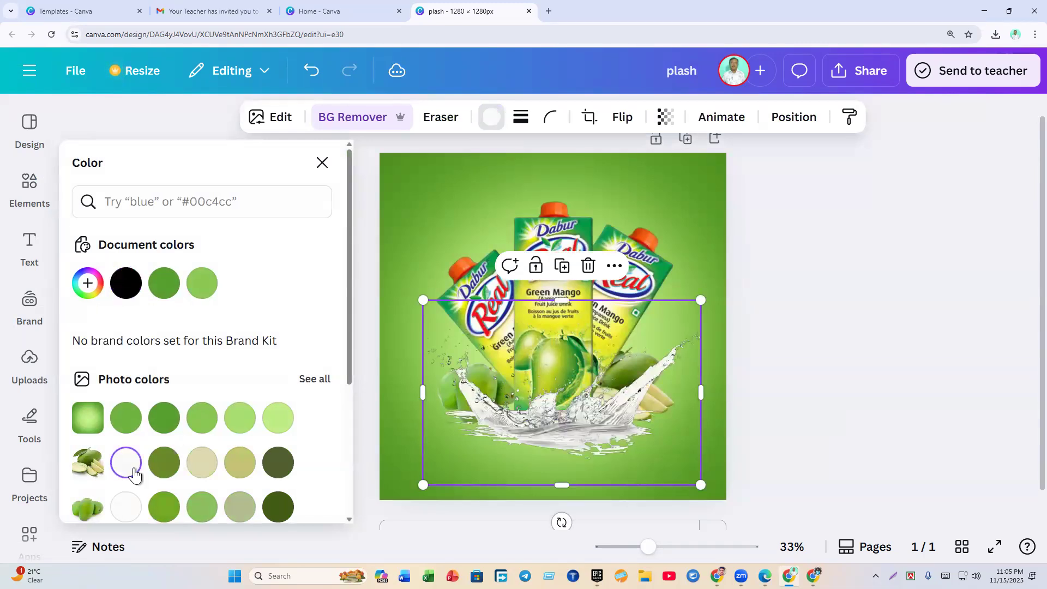
scroll(134, 474, "down", 4)
left_click(88, 418)
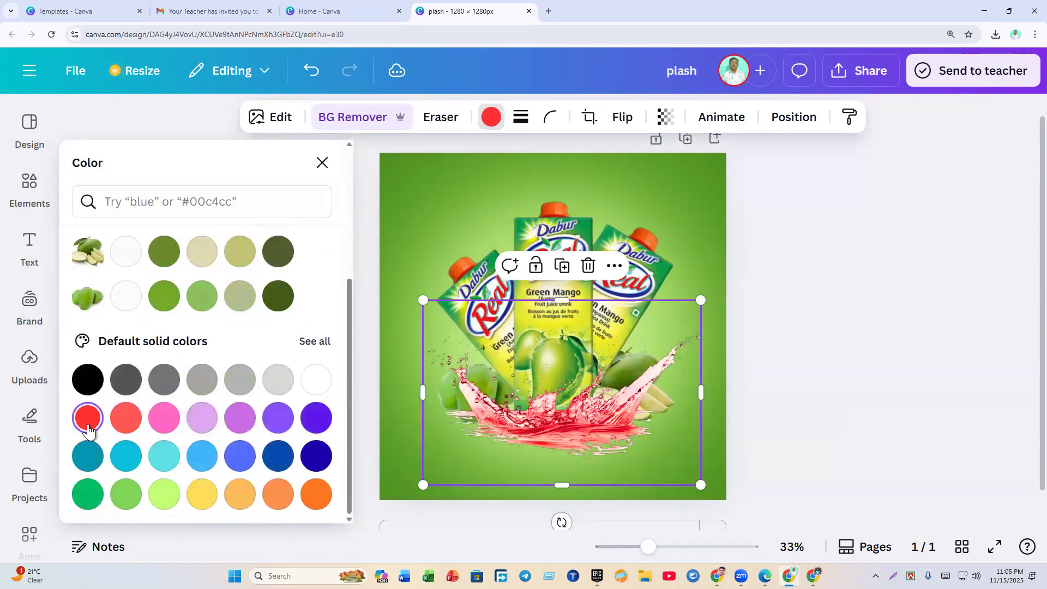
scroll(154, 466, "up", 4)
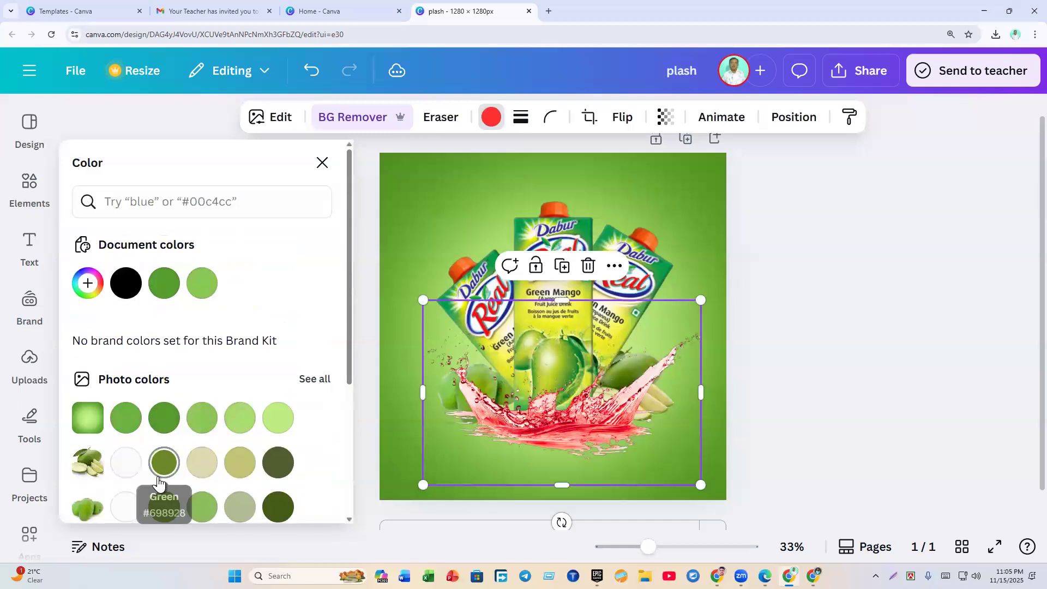
left_click(125, 419)
left_click(164, 419)
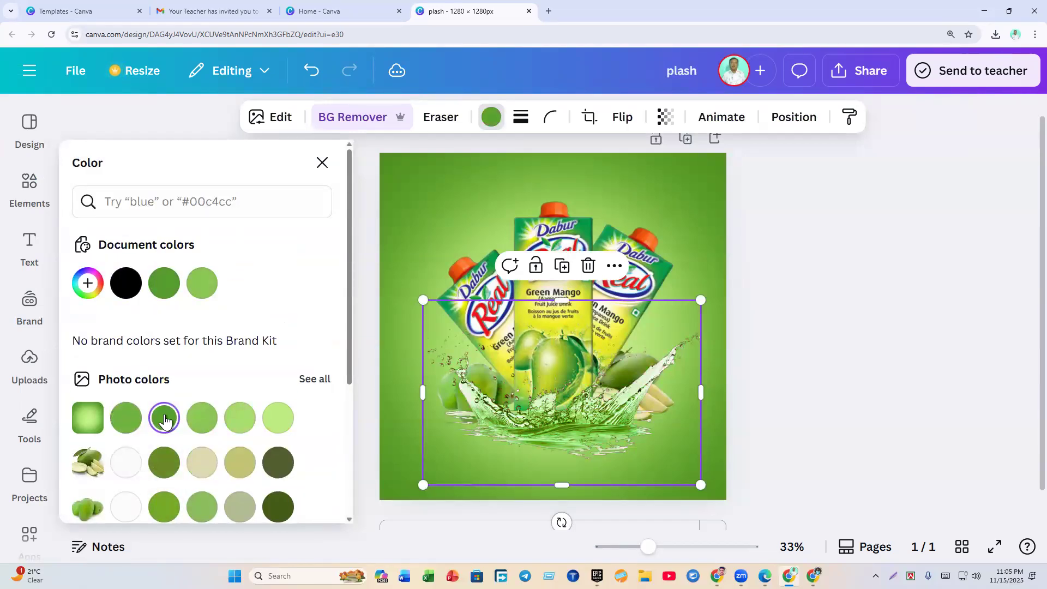
left_click(781, 378)
left_click(769, 417)
Step: Shift the splash slightly up-left and crop its bottom to 604 px tall
left_click_drag(631, 424, 613, 423)
left_click(770, 410)
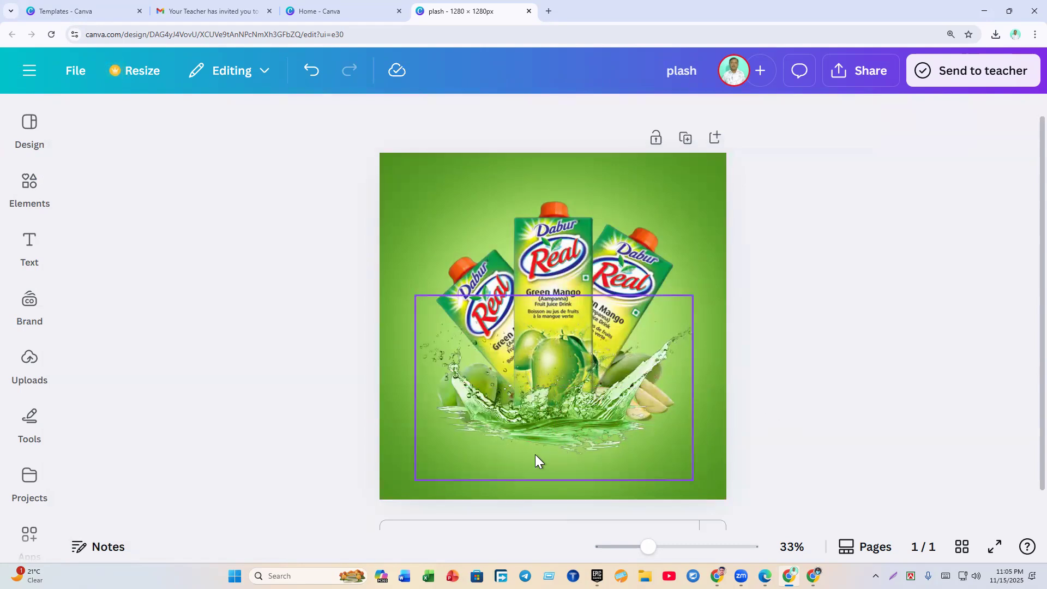
left_click(535, 456)
left_click_drag(554, 480, 548, 460)
Step: Compare against the orange reference design, then return to the green mango design
left_click(795, 400)
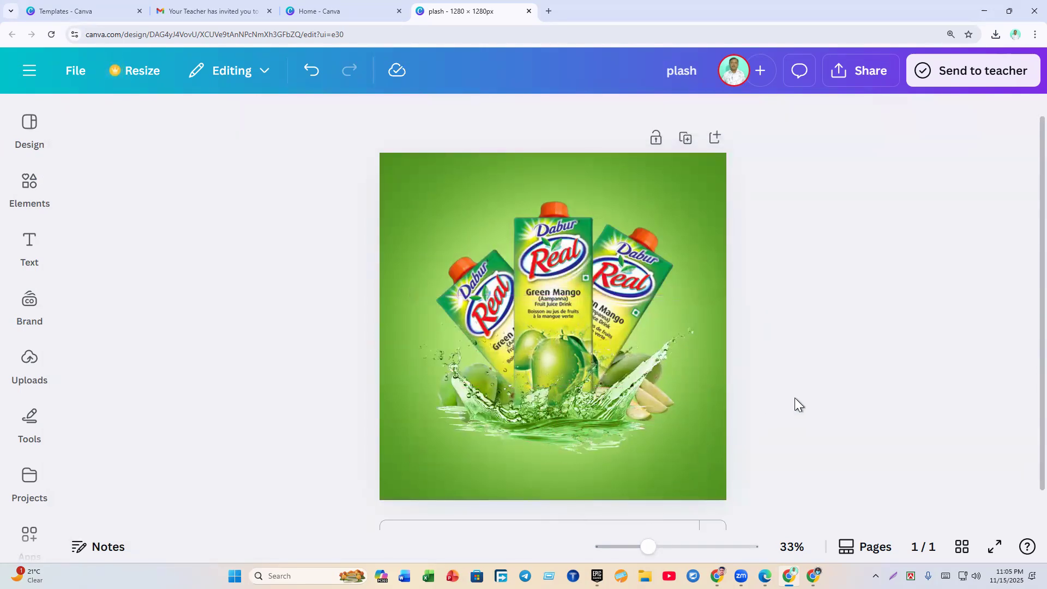
left_click(765, 576)
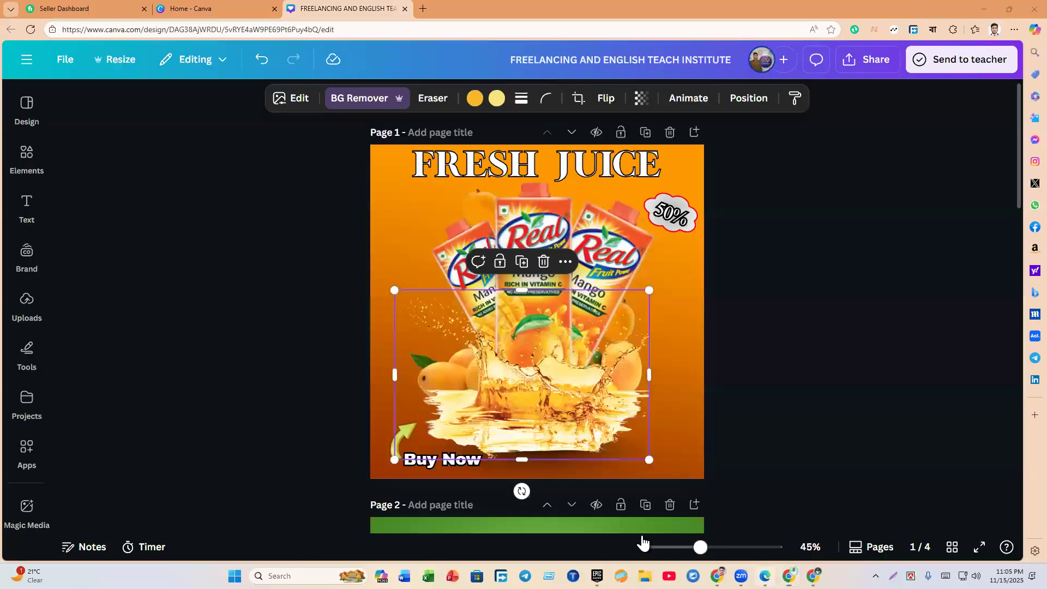
left_click(752, 448)
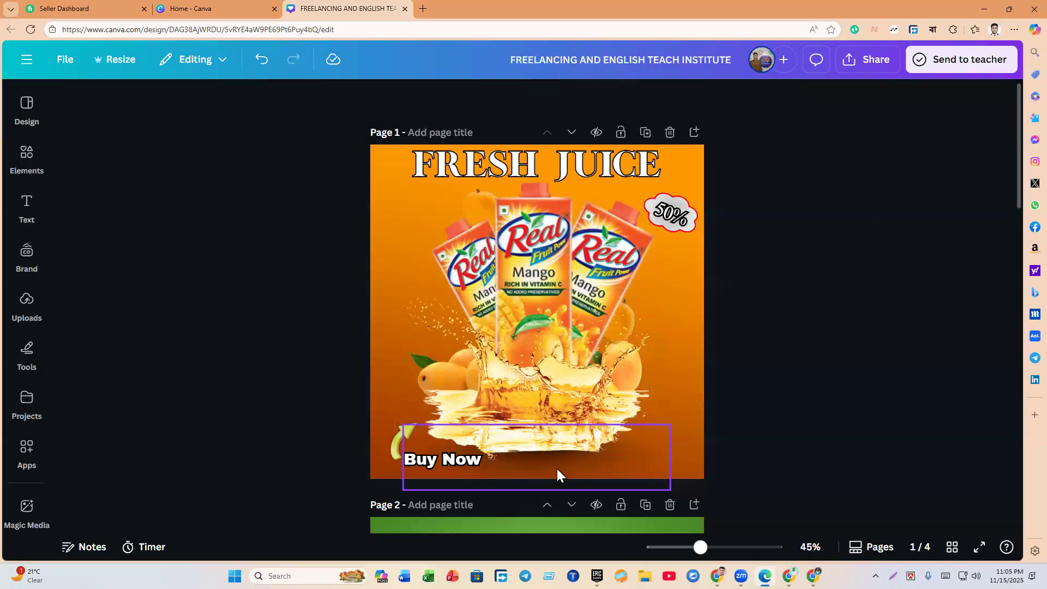
left_click(789, 576)
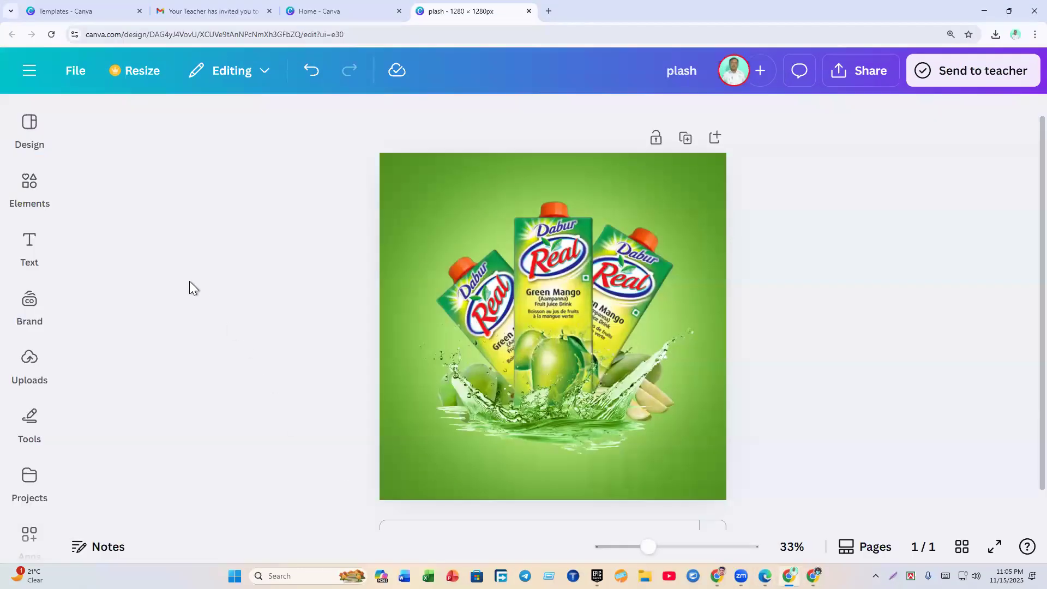
Step: Replace the green splash element search with 'shadow'
left_click(26, 184)
left_click(113, 174)
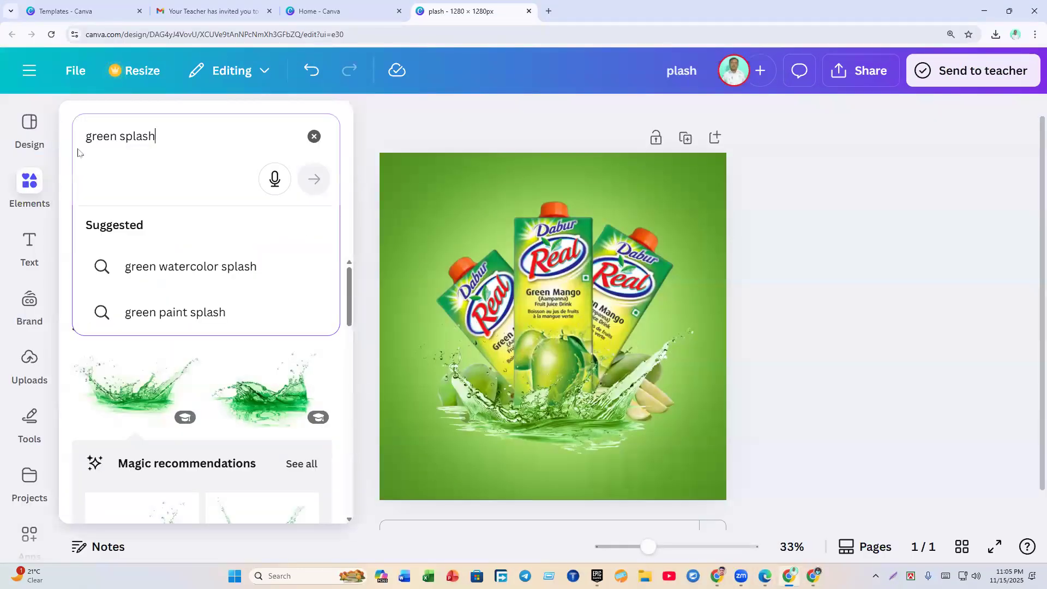
type("shadow")
left_click(46, 154)
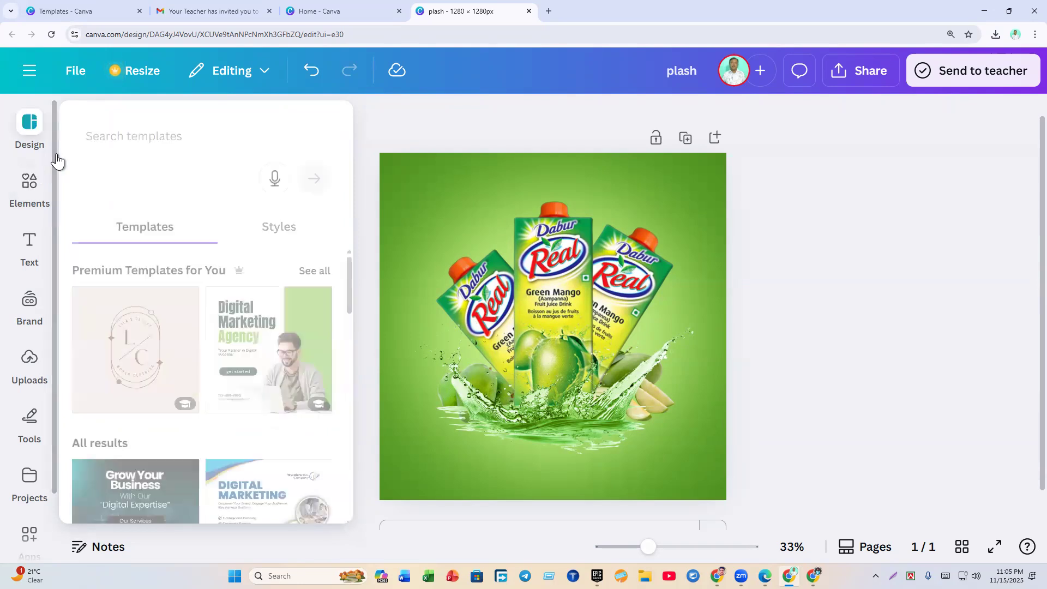
left_click(127, 145)
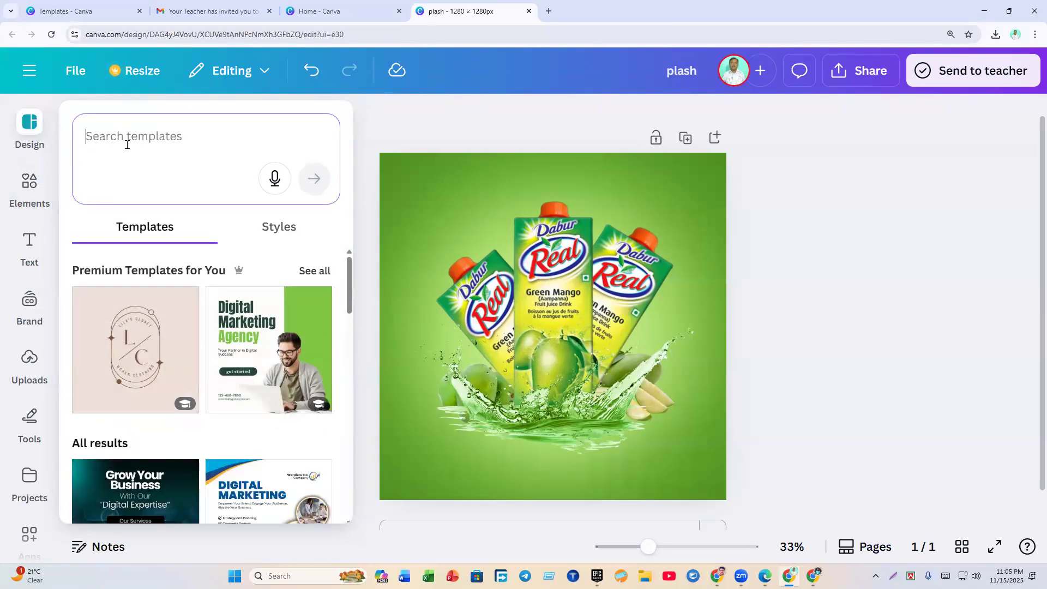
left_click(31, 187)
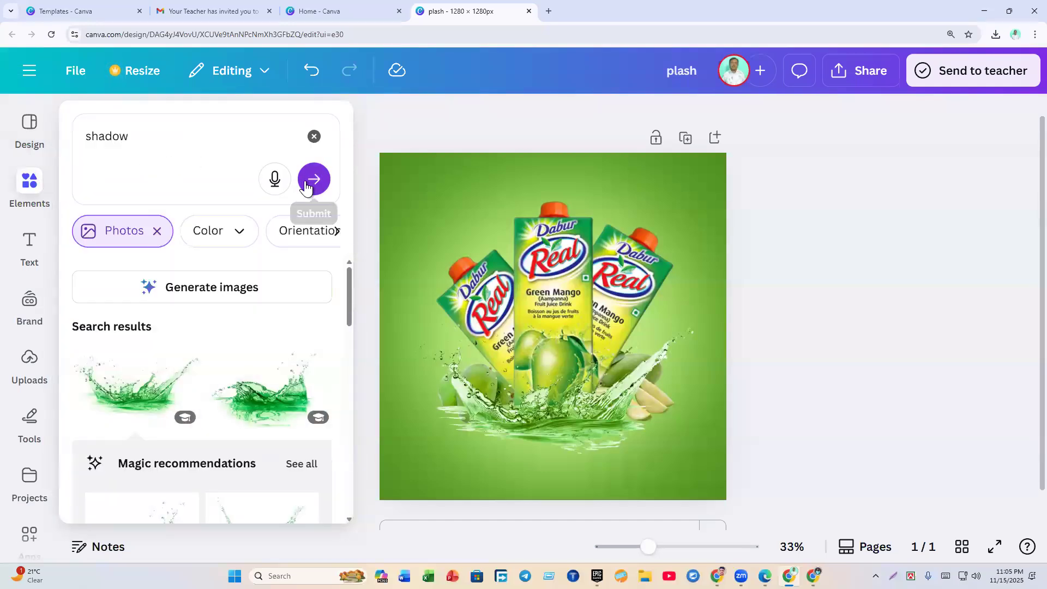
left_click(314, 180)
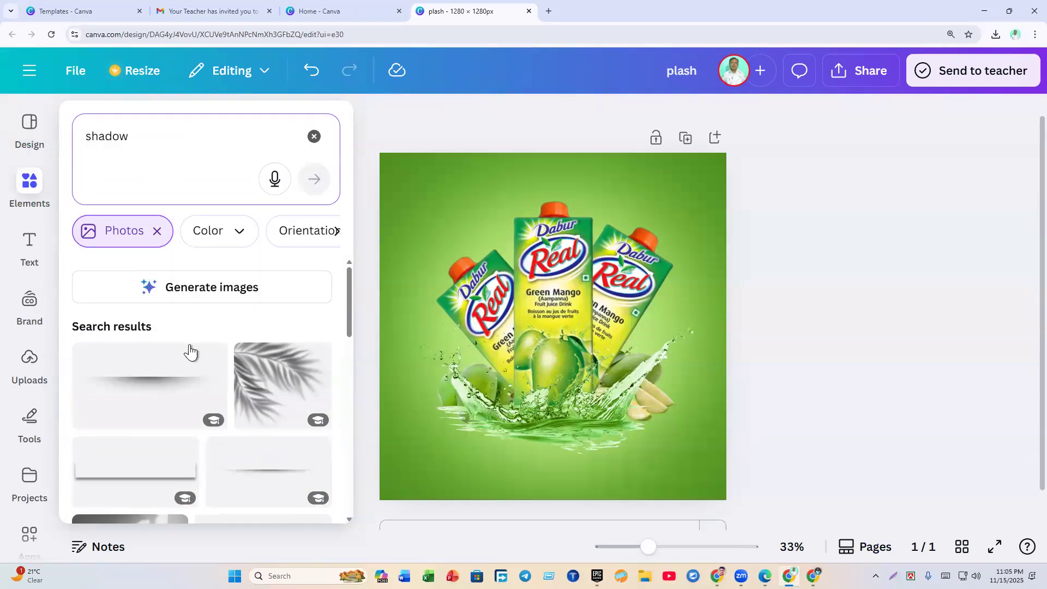
Step: Retype the query as 'Shadow' and rerun the element search
scroll(188, 319, "down", 4)
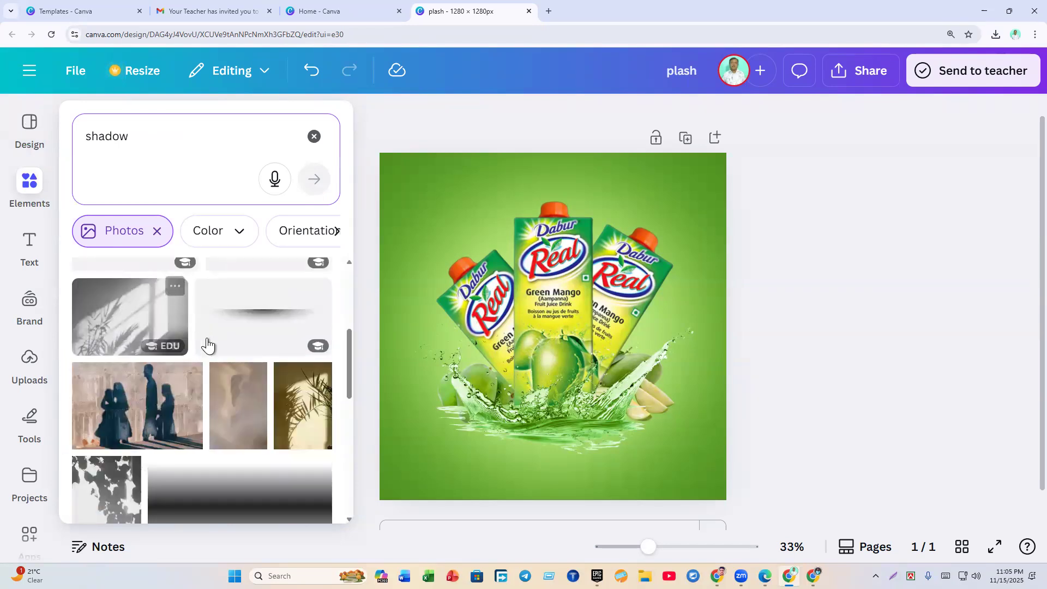
scroll(218, 338, "up", 4)
left_click(163, 140)
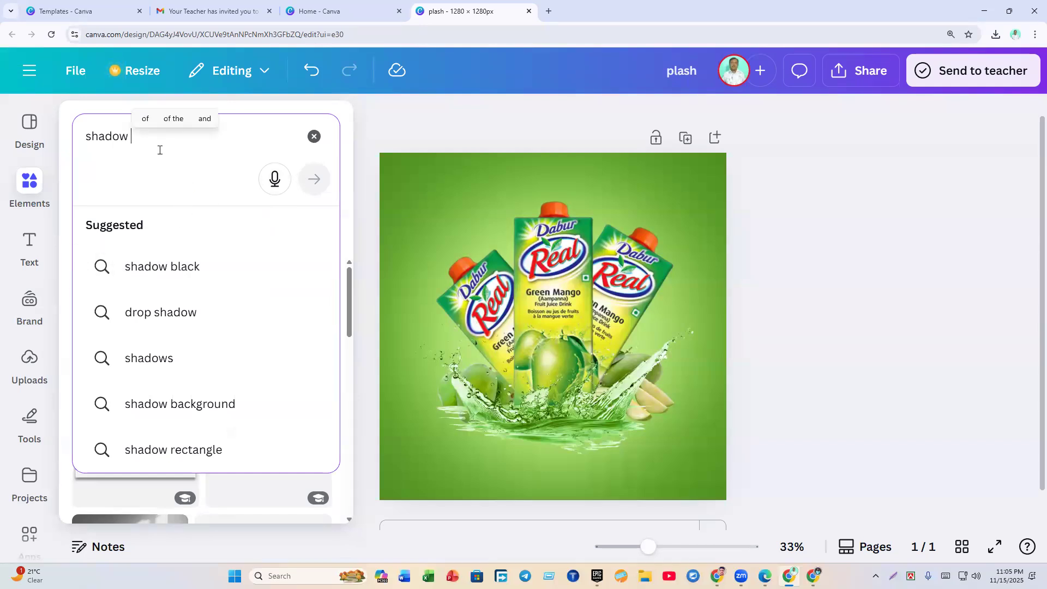
key("BackSpace")
key("BackSpace")
key("BackSpace")
key("BackSpace")
key("BackSpace")
key("BackSpace")
key("BackSpace")
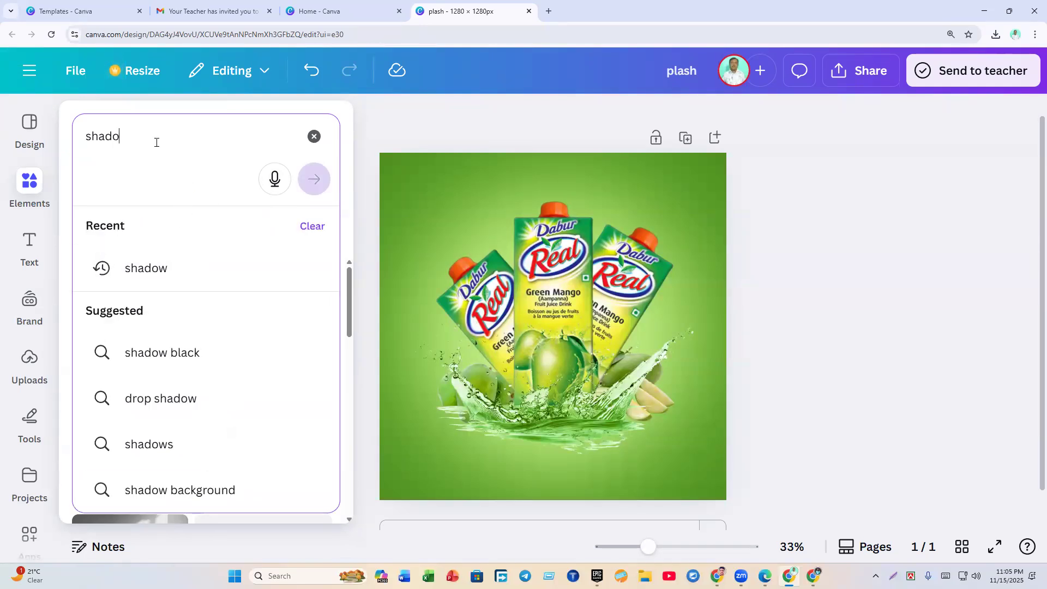
type("Shadow")
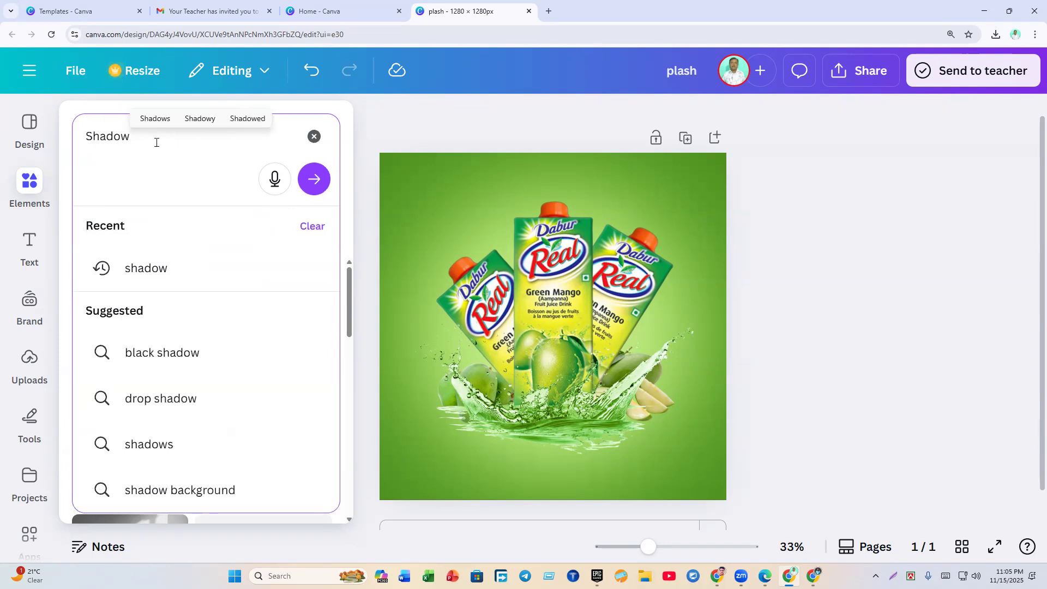
key("Return")
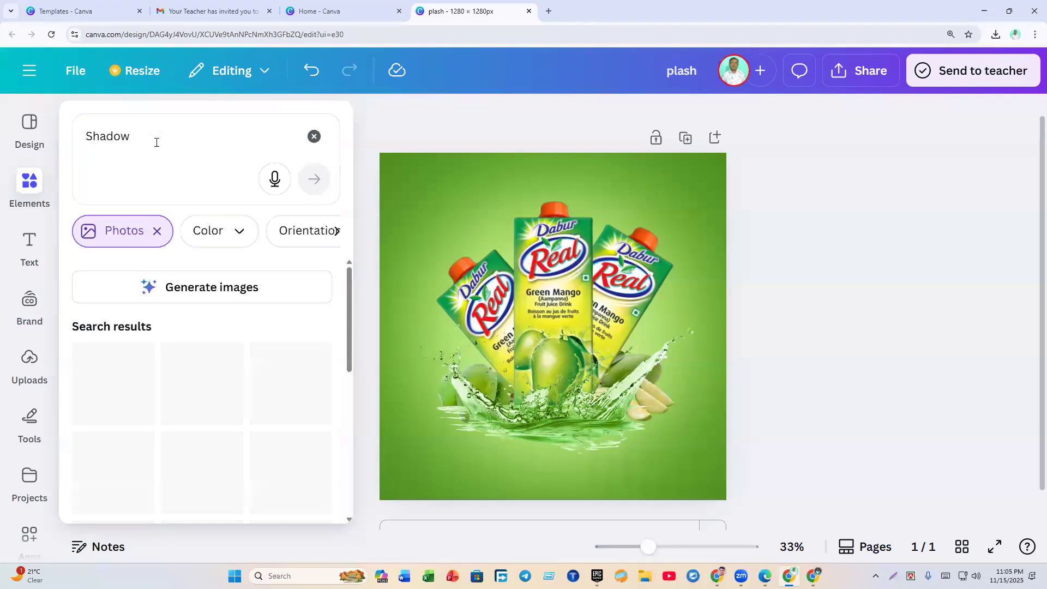
Step: Drop the Photos filter, show all Shadow graphics and add a soft shadow graphic
scroll(172, 335, "down", 3)
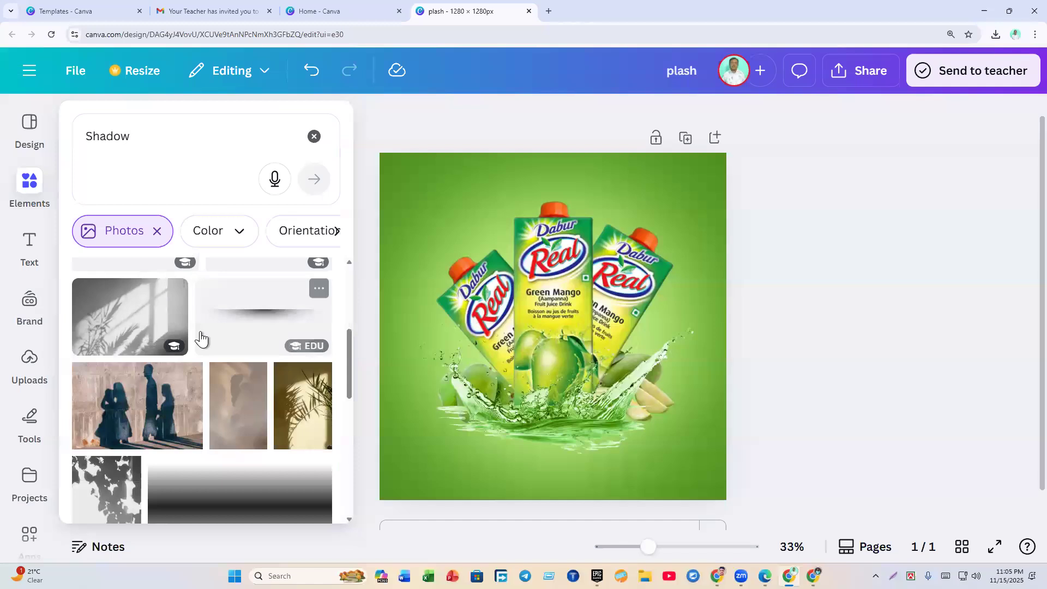
scroll(198, 338, "up", 3)
left_click(157, 231)
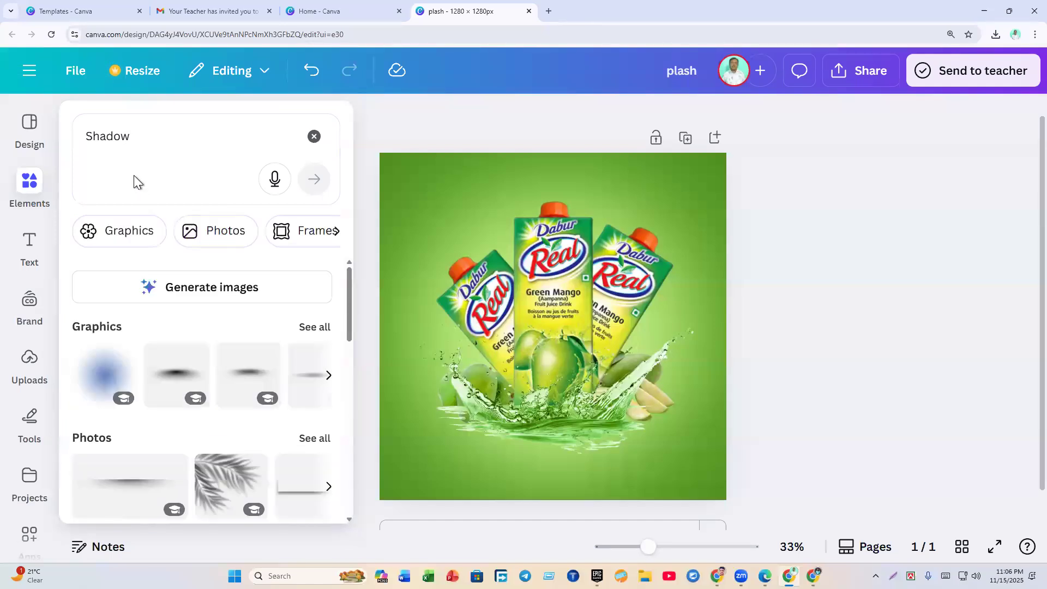
left_click(321, 328)
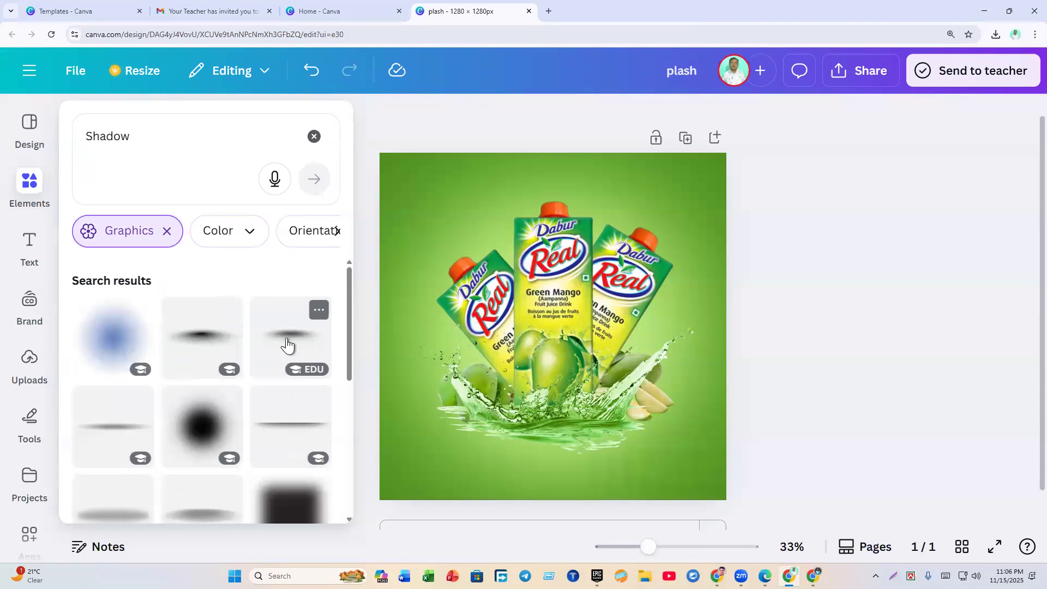
left_click(288, 345)
Step: Move the soft shadow graphic to the bottom of the page
left_click_drag(627, 349, 608, 466)
left_click(784, 456)
left_click(592, 456)
left_click(840, 436)
left_click(630, 459)
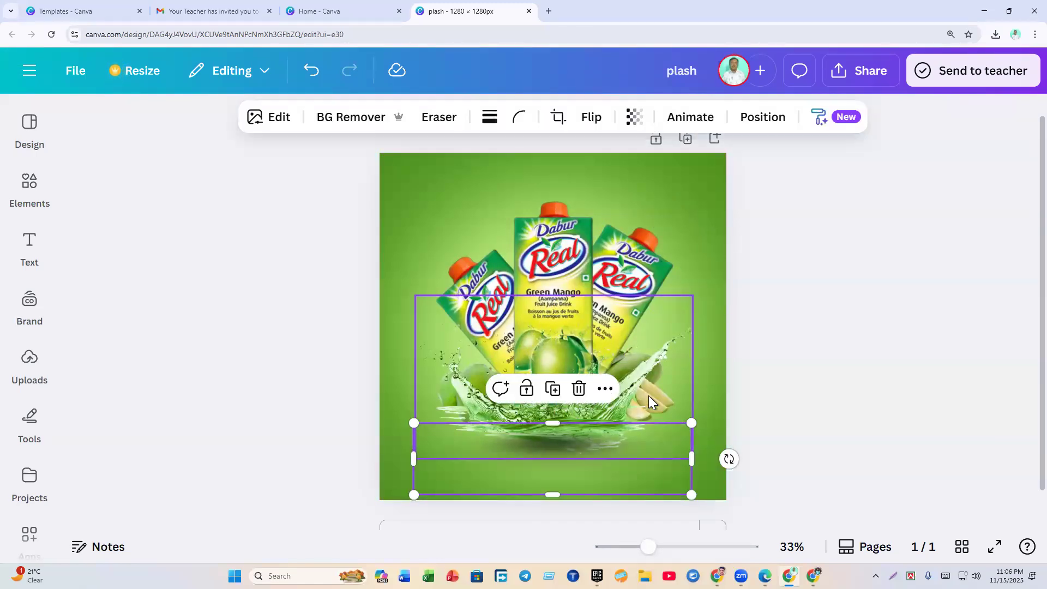
Step: Send the shadow down the layer order and fine-tune it under the splash
left_click(763, 121)
left_click_drag(286, 311, 285, 360)
left_click(872, 378)
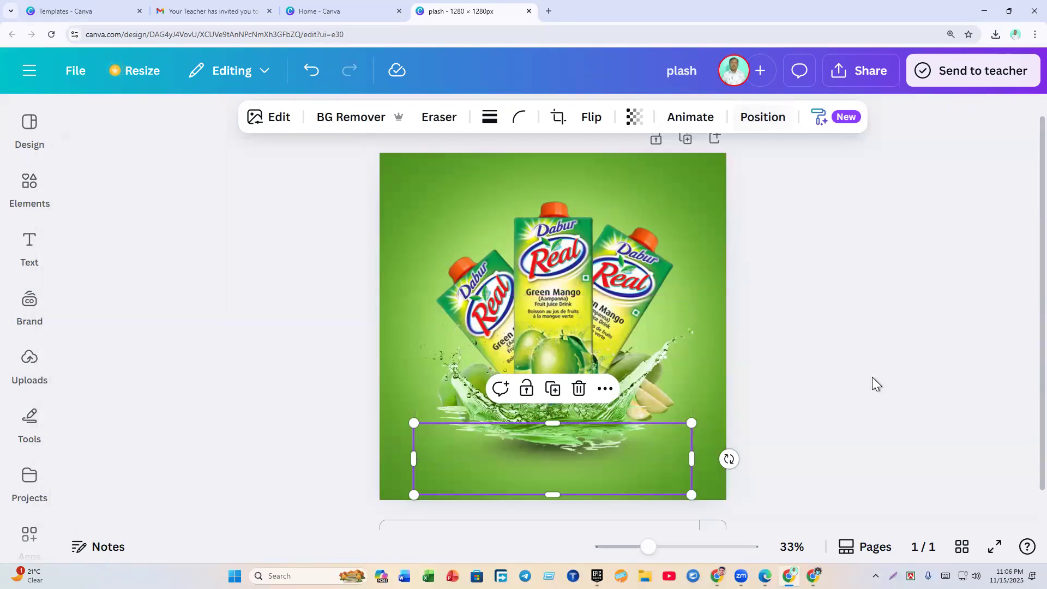
left_click(872, 377)
left_click(556, 467)
left_click_drag(561, 463, 563, 464)
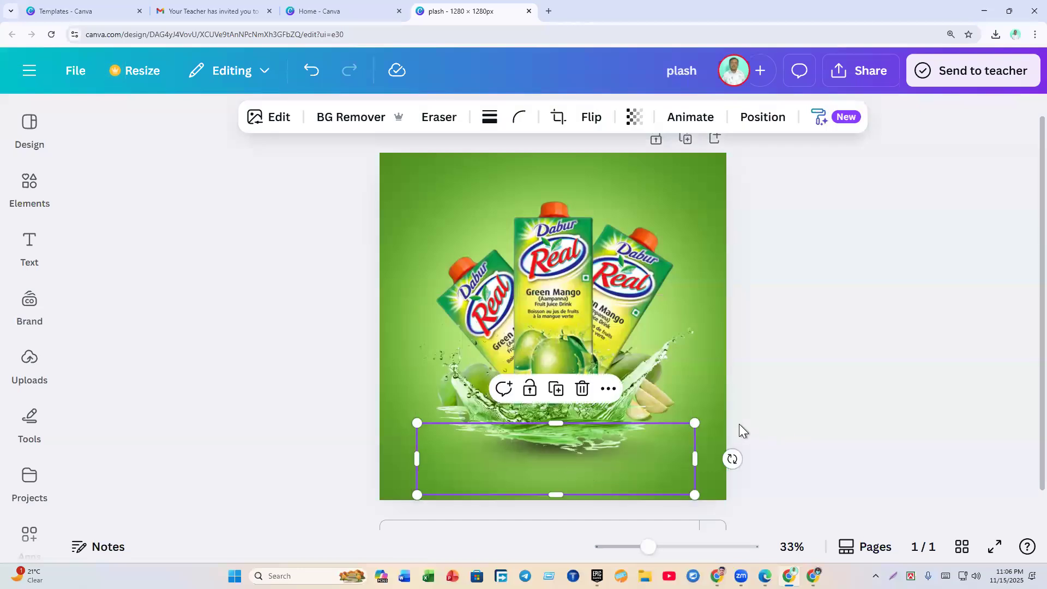
left_click(728, 414)
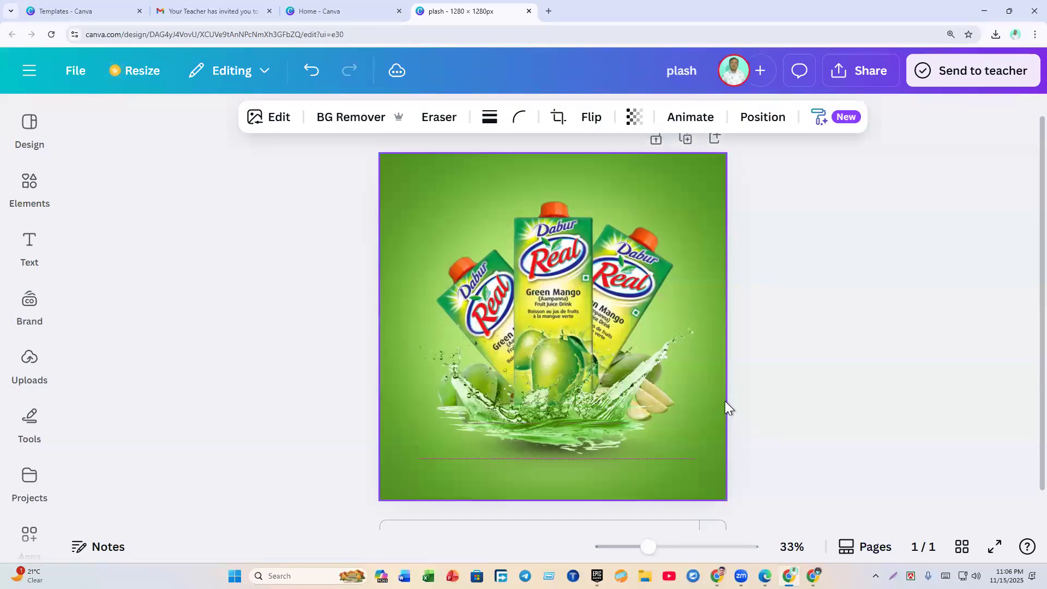
Step: Select every element on the page and nudge the composition slightly left
left_click(790, 345)
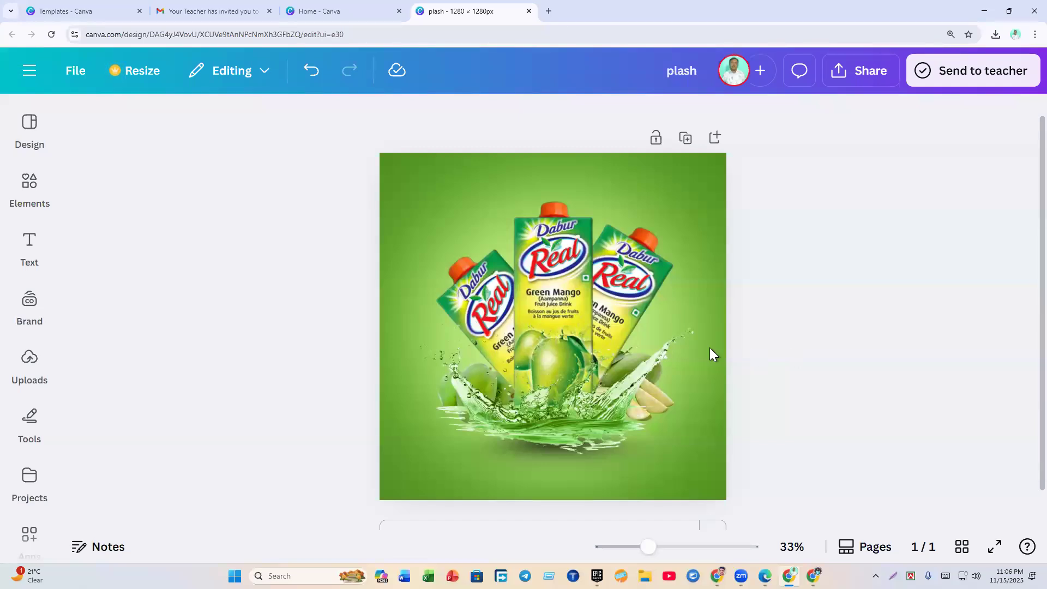
left_click_drag(452, 211, 691, 455)
key("Left")
key("Left")
key("Left")
key("Left")
key("Left")
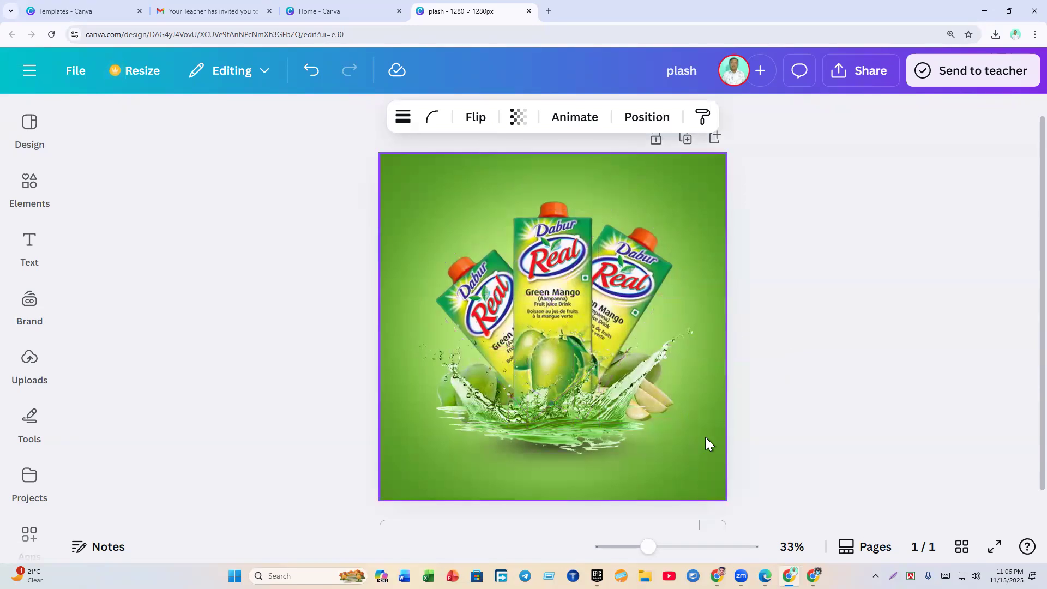
left_click(796, 387)
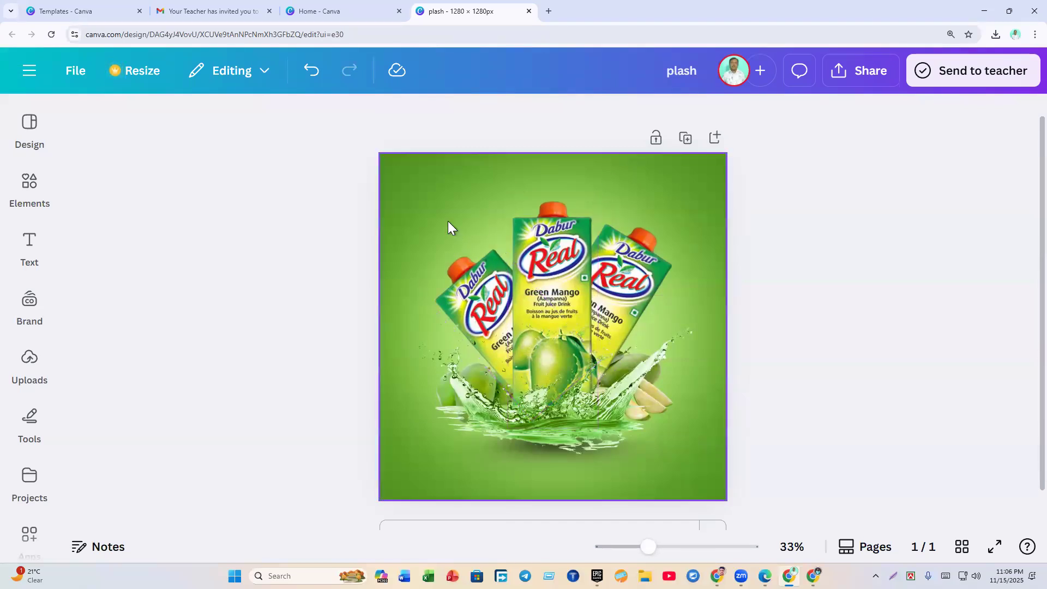
Step: Select the cartons and splash together and nudge them slightly left and up
left_click_drag(414, 185, 436, 201)
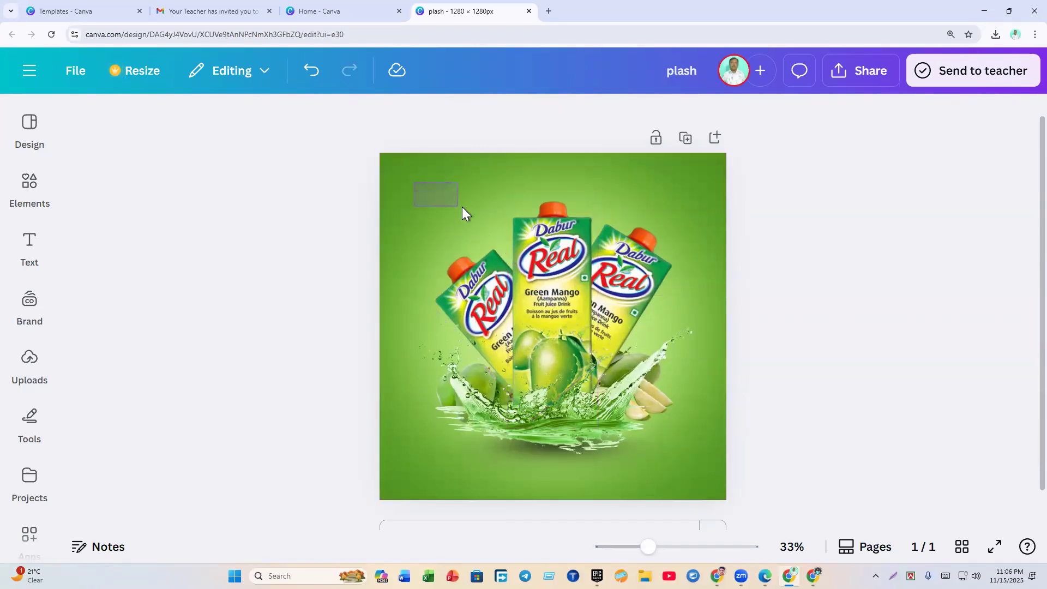
left_click_drag(507, 224, 705, 469)
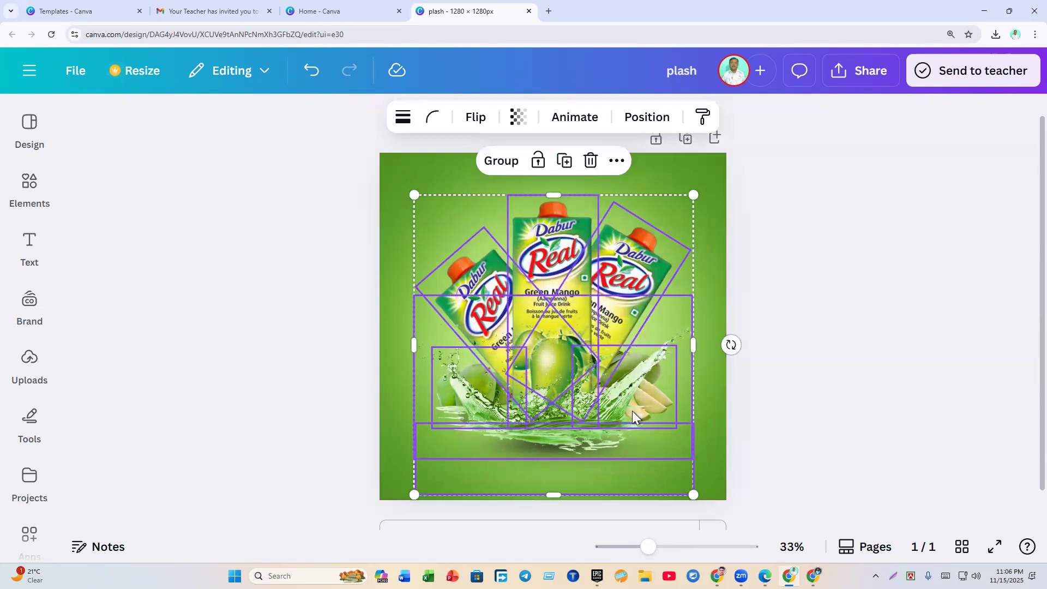
mouse_move(590, 377)
left_mouse_down()
mouse_move(626, 370)
mouse_move(615, 376)
mouse_move(573, 349)
mouse_move(641, 424)
mouse_move(611, 381)
mouse_move(577, 394)
mouse_move(654, 368)
mouse_move(614, 375)
mouse_move(603, 362)
left_mouse_up()
mouse_move(605, 375)
left_mouse_down()
mouse_move(594, 373)
mouse_move(597, 382)
left_mouse_up()
left_click(751, 379)
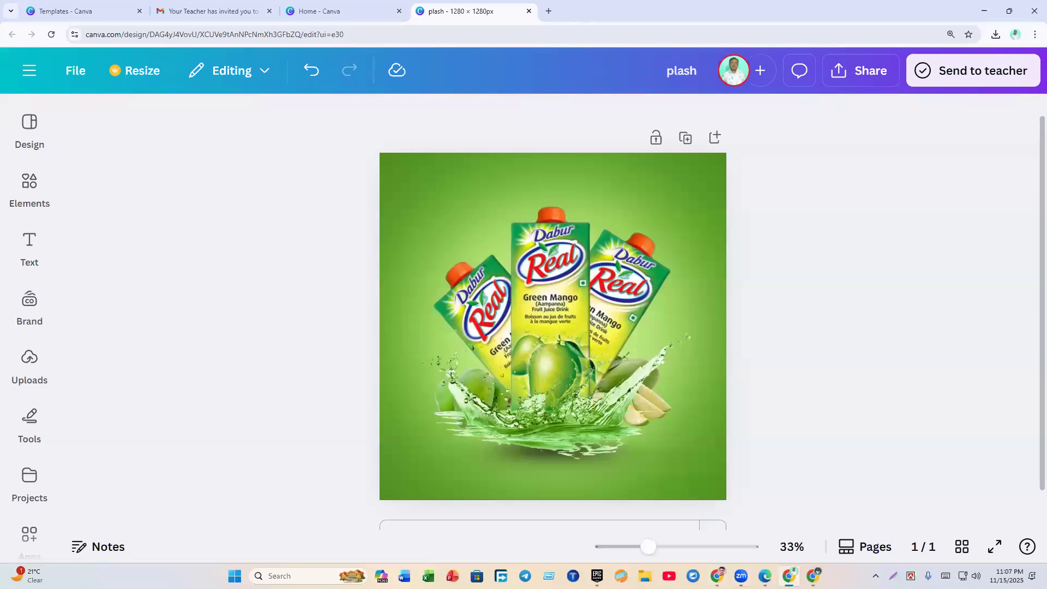
Step: Check the mango in the orange Fresh Juice reference, then return to the plash design
left_click(766, 576)
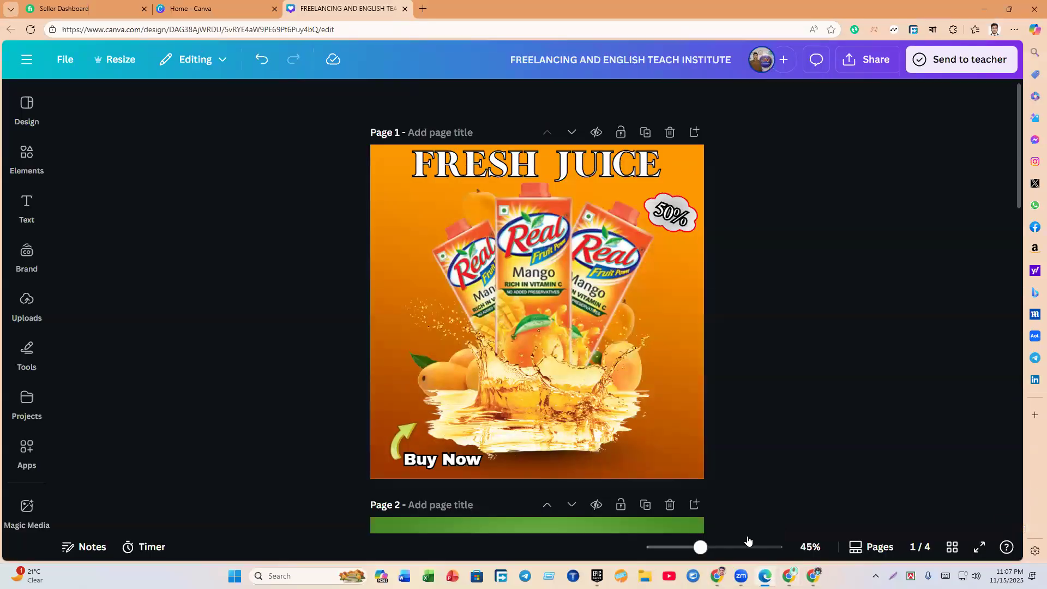
left_click(462, 195)
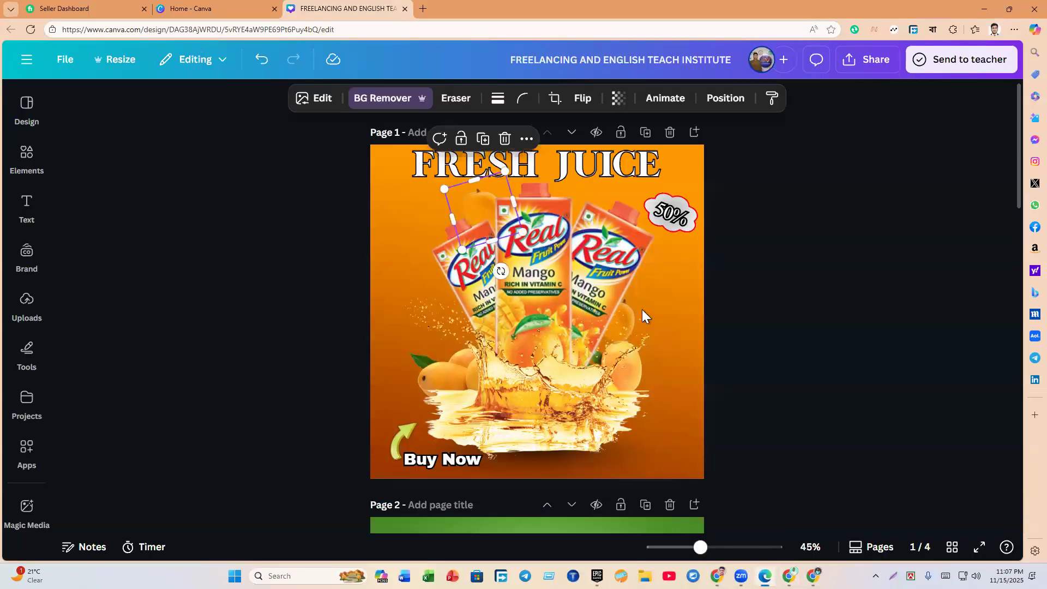
mouse_move(789, 576)
left_click(791, 532)
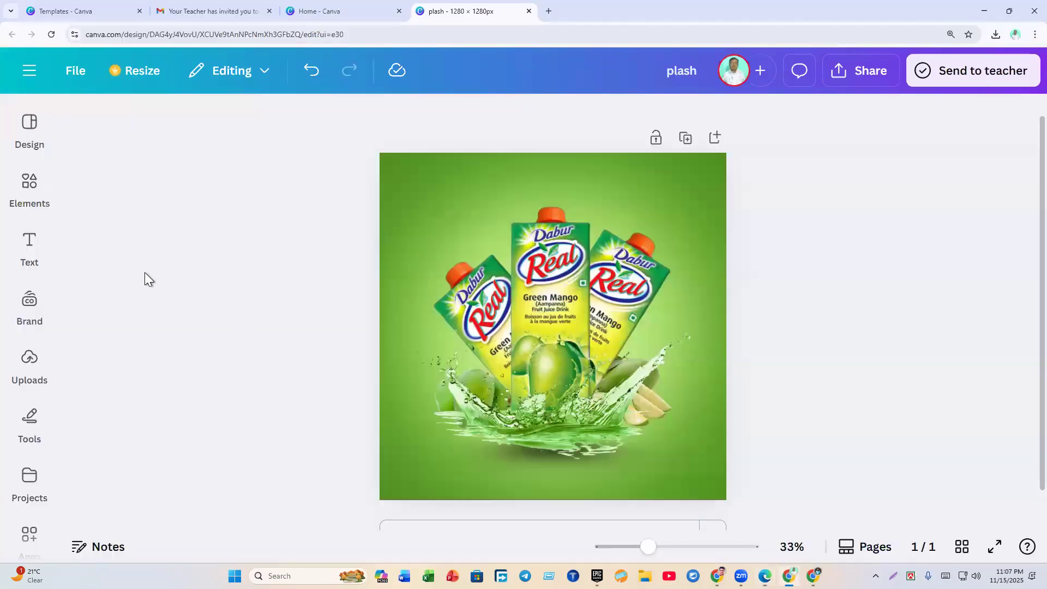
left_click(28, 185)
Step: Search Elements for 'Green mango' and show all photo results
left_click_drag(142, 152, 54, 146)
type("Gr")
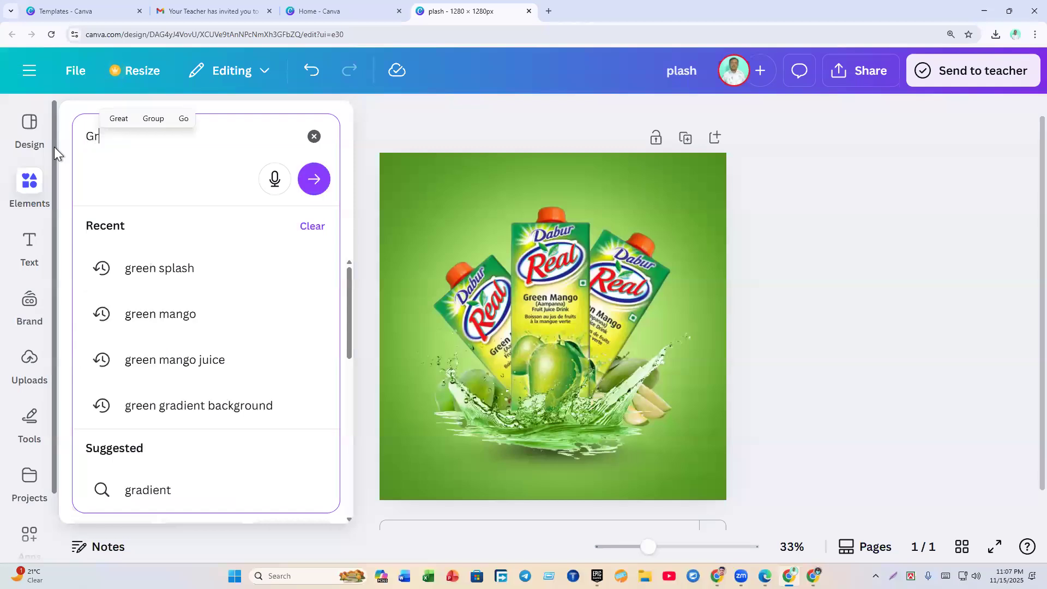
type("een mango")
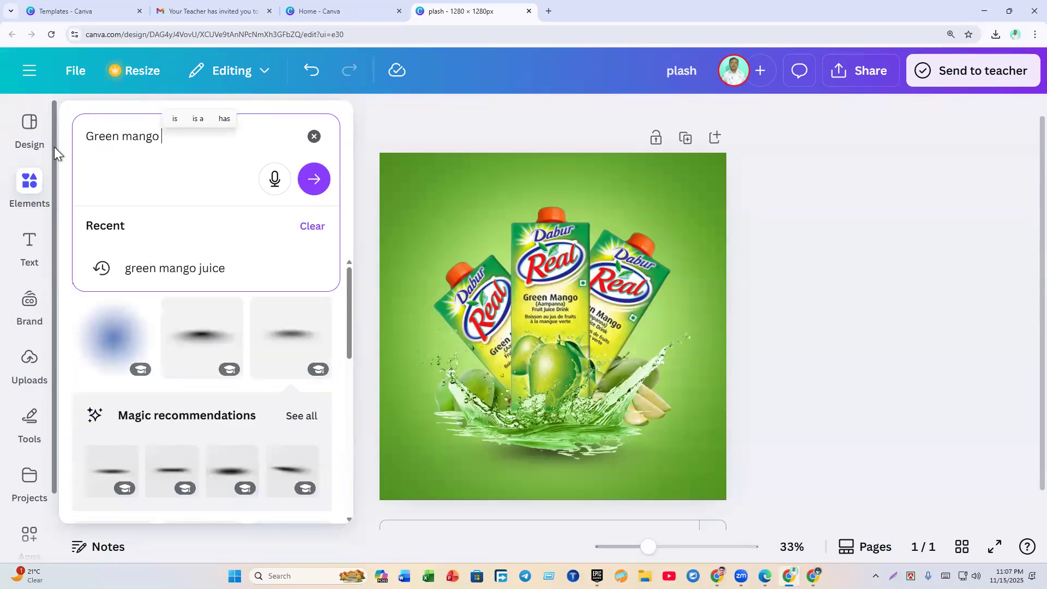
key("Return")
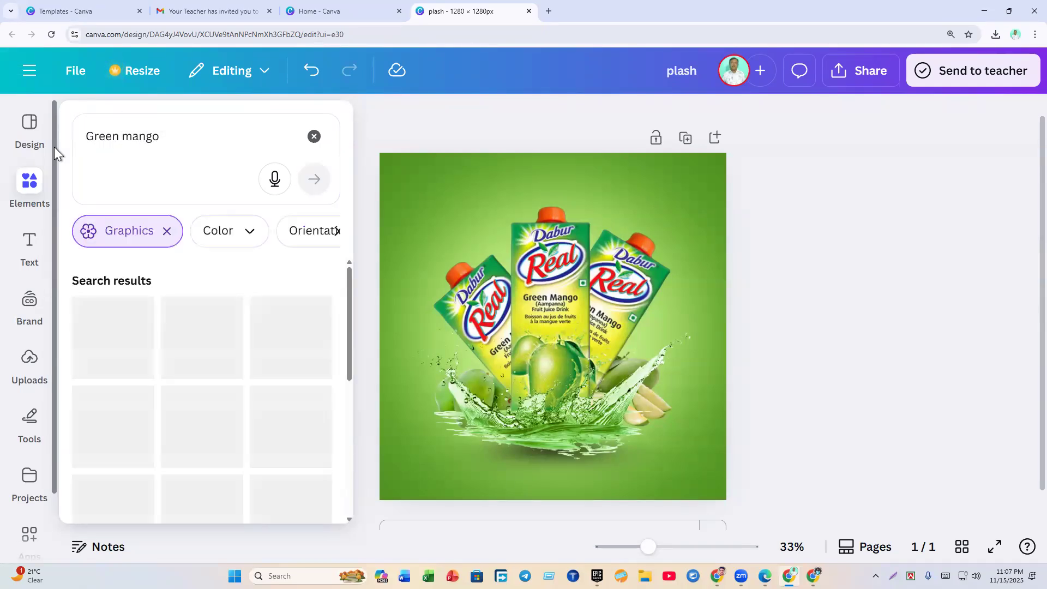
left_click(167, 231)
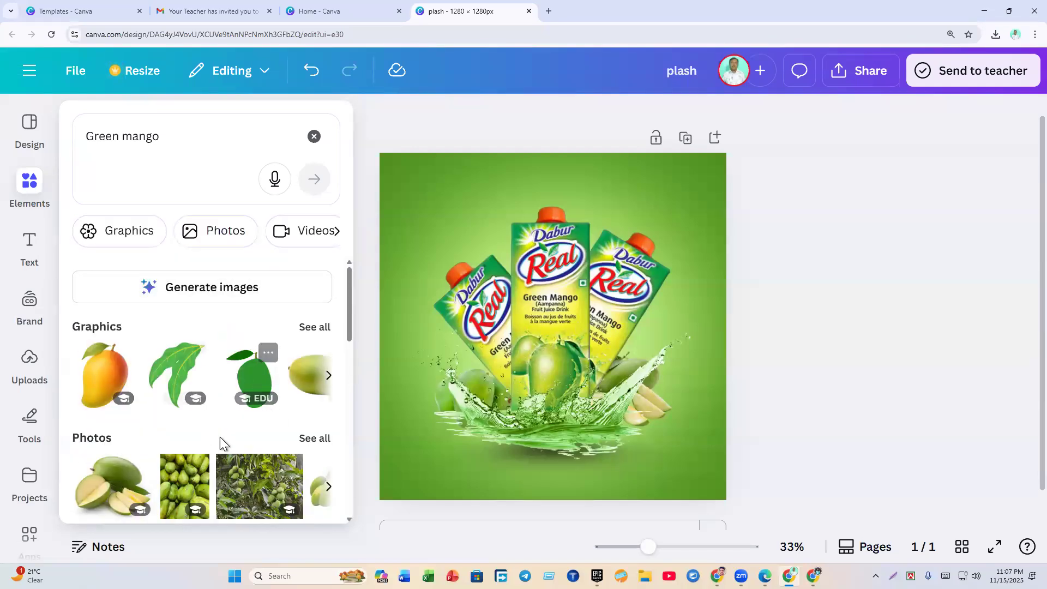
left_click(311, 439)
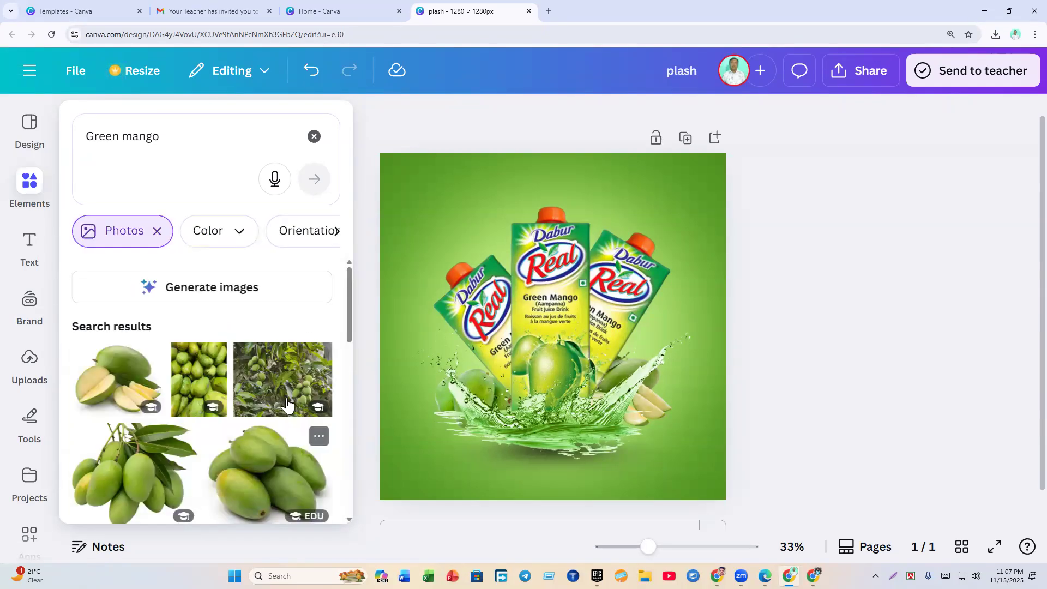
Step: Add a green mango photo, shrink it to about 372×424 and remove its background
left_click_drag(351, 302, 339, 484)
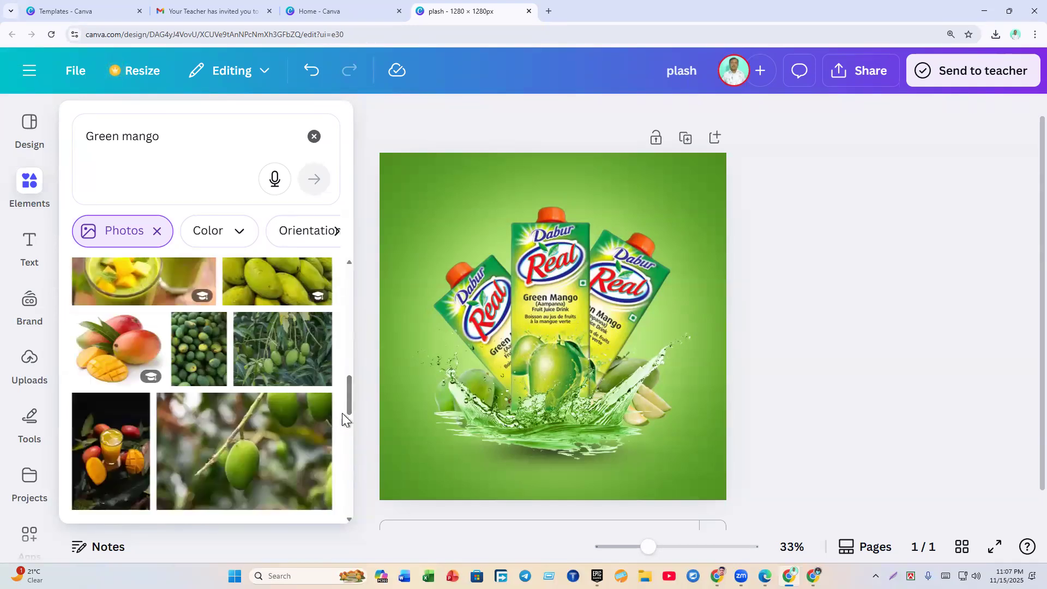
left_click_drag(349, 391, 348, 421)
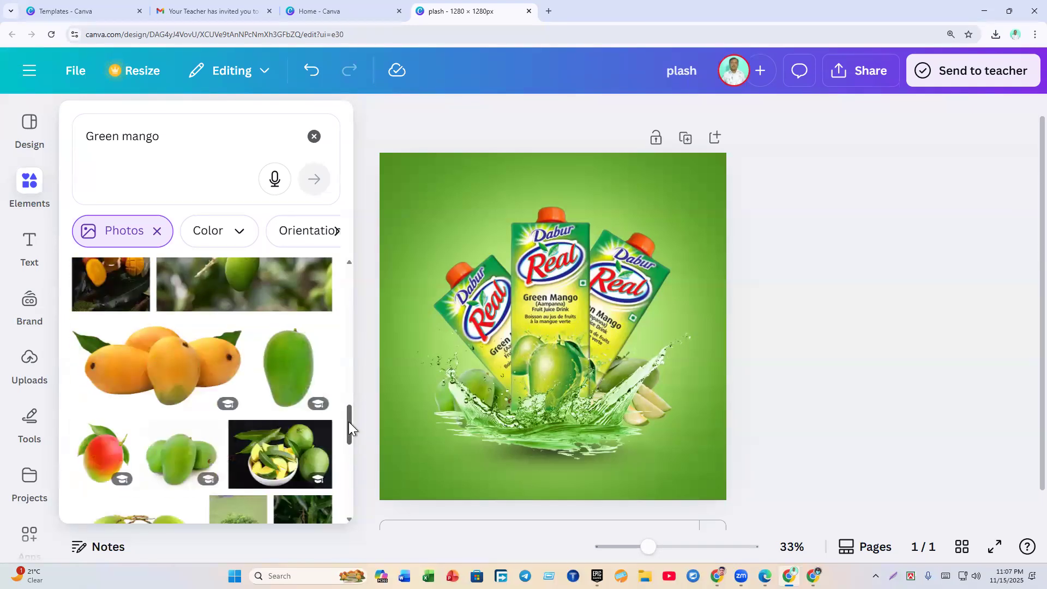
left_click(288, 361)
left_click_drag(430, 187, 593, 371)
left_click(406, 124)
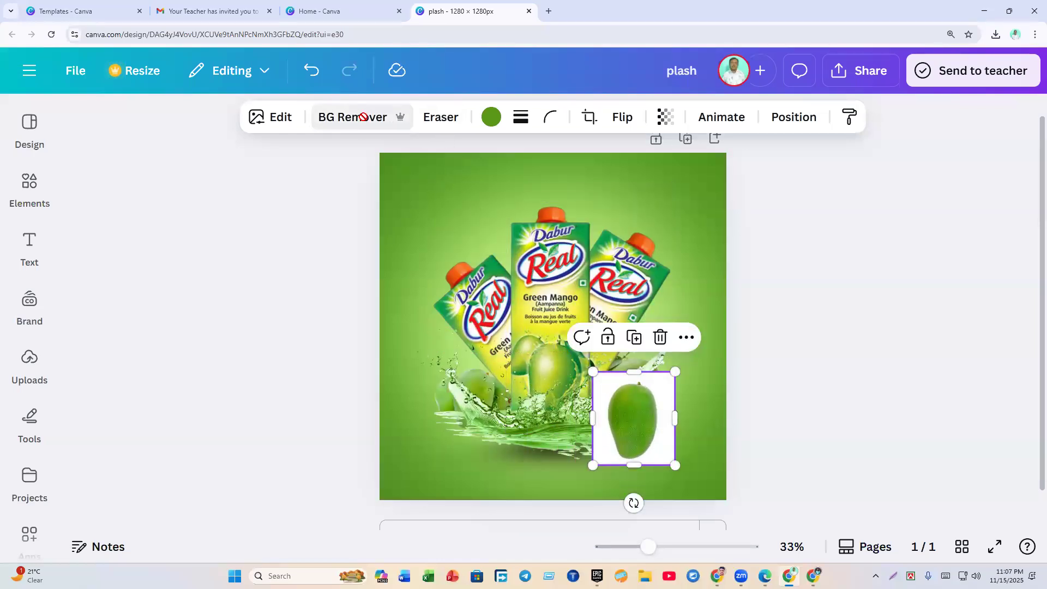
Step: Move the mango to the cartons' upper left, shrink it and tilt it to -6°
left_click_drag(633, 426, 492, 222)
left_click_drag(452, 166, 493, 223)
left_click_drag(498, 303, 502, 305)
left_click_drag(489, 234, 486, 233)
left_click(841, 352)
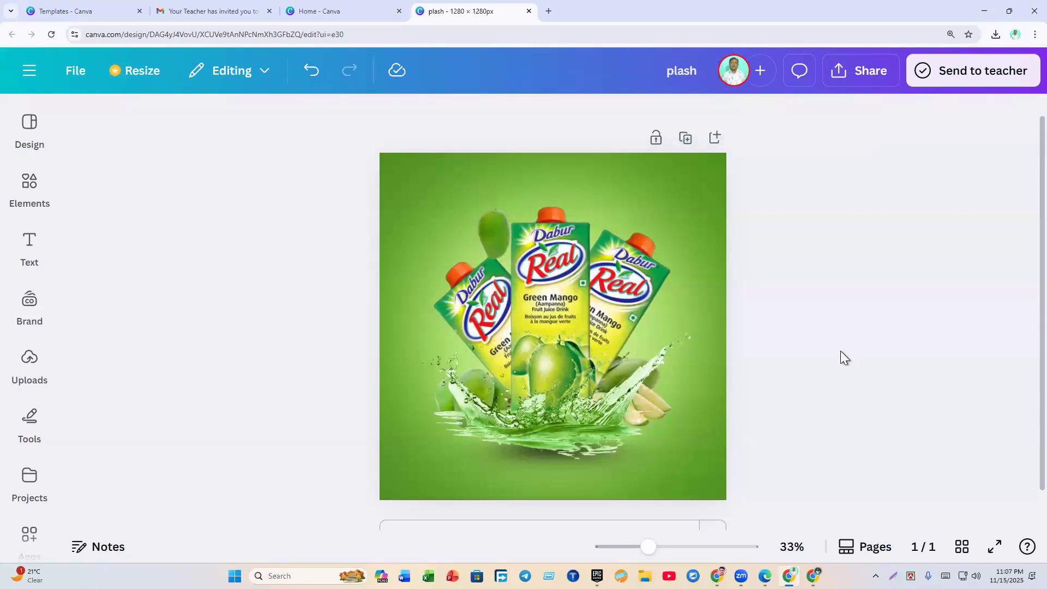
left_click(499, 227)
Step: Tilt the mango further to about -22°
left_click_drag(502, 300, 520, 295)
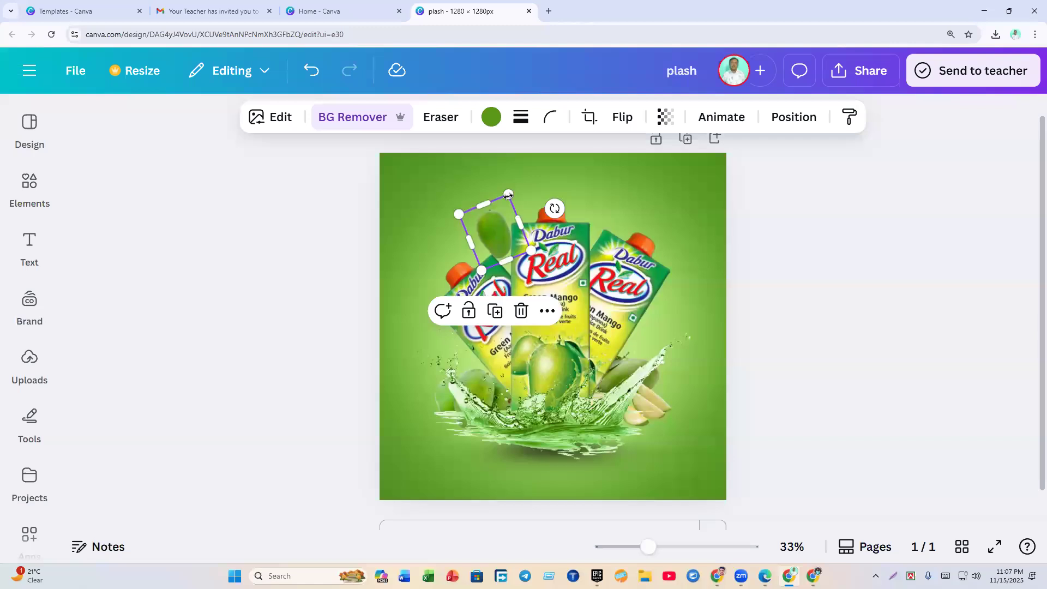
left_click(800, 299)
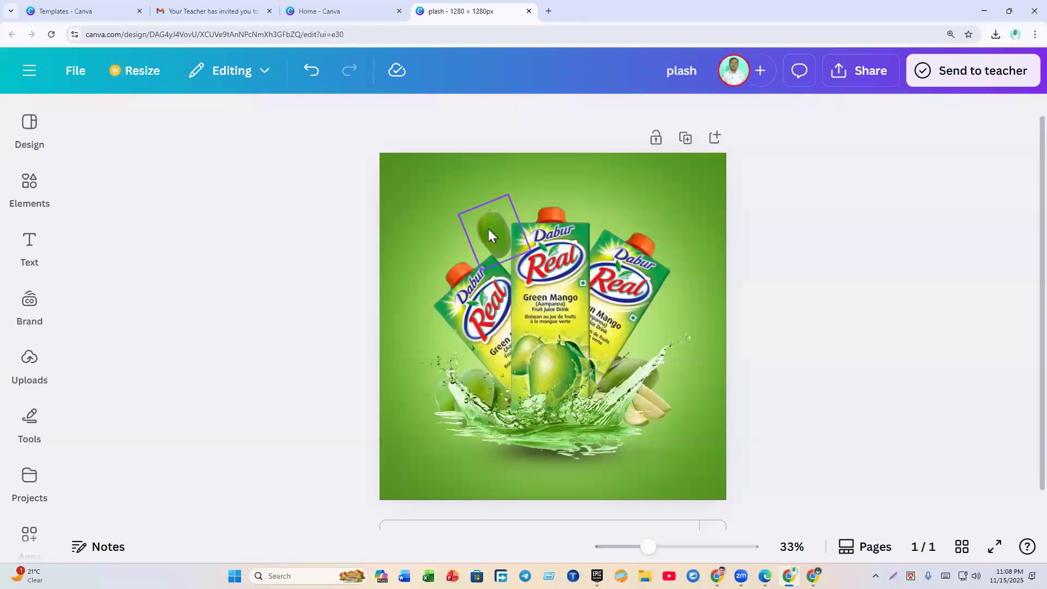
left_click(488, 228)
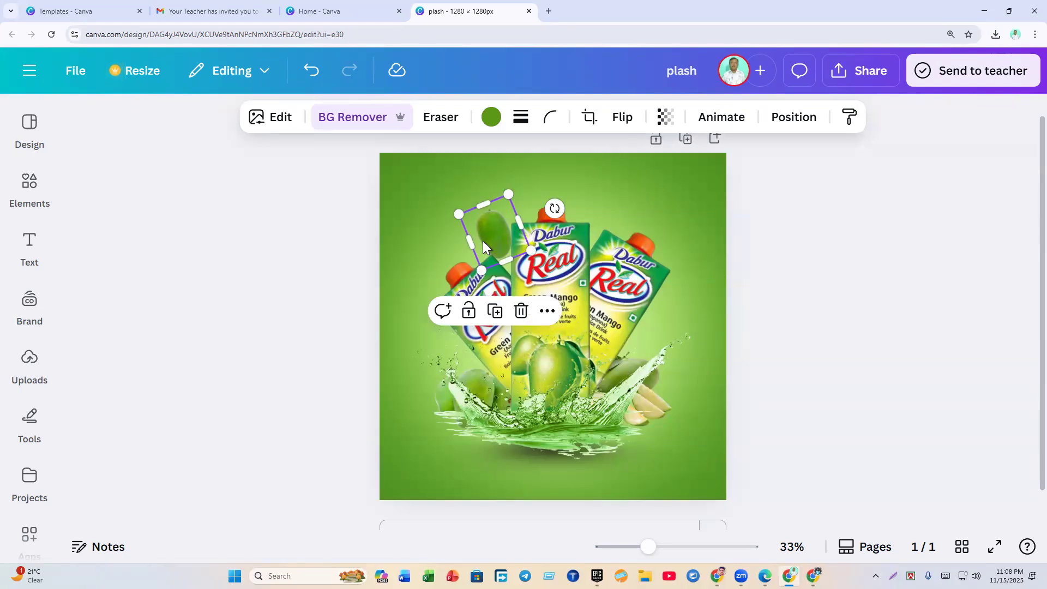
left_click(801, 283)
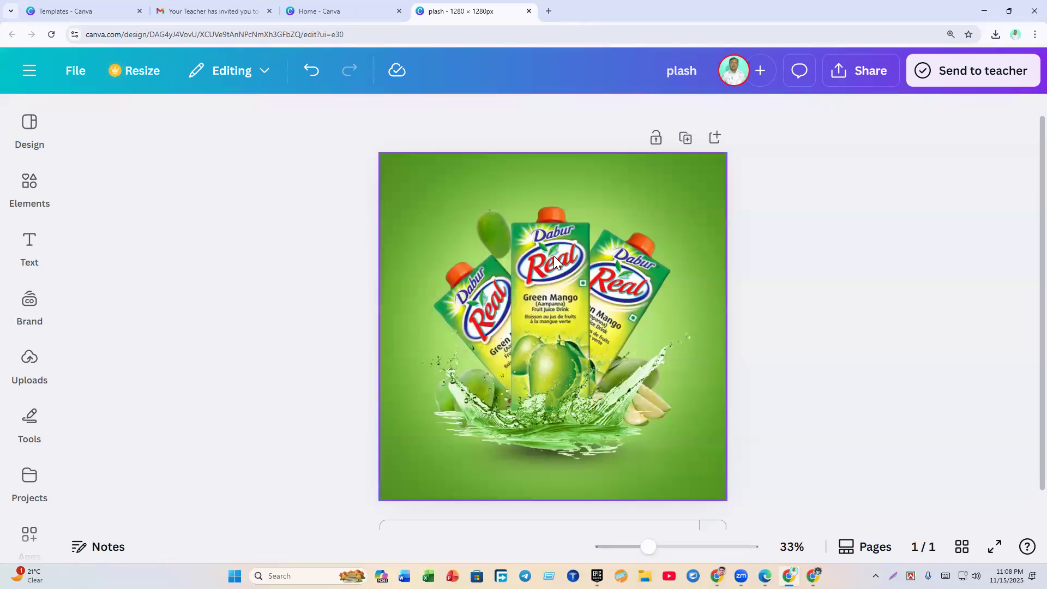
left_click(479, 231)
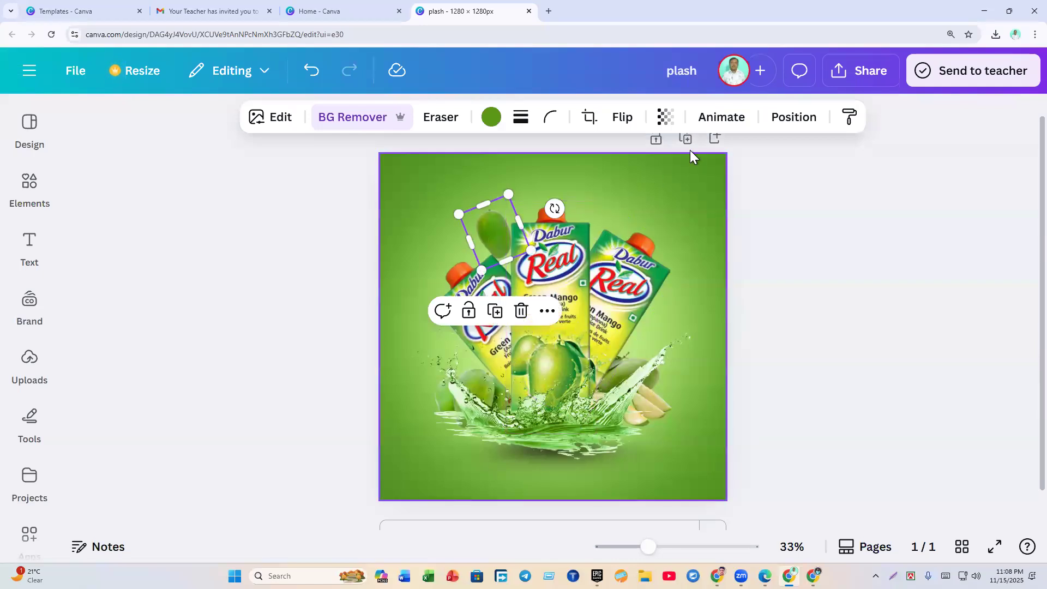
left_click(669, 122)
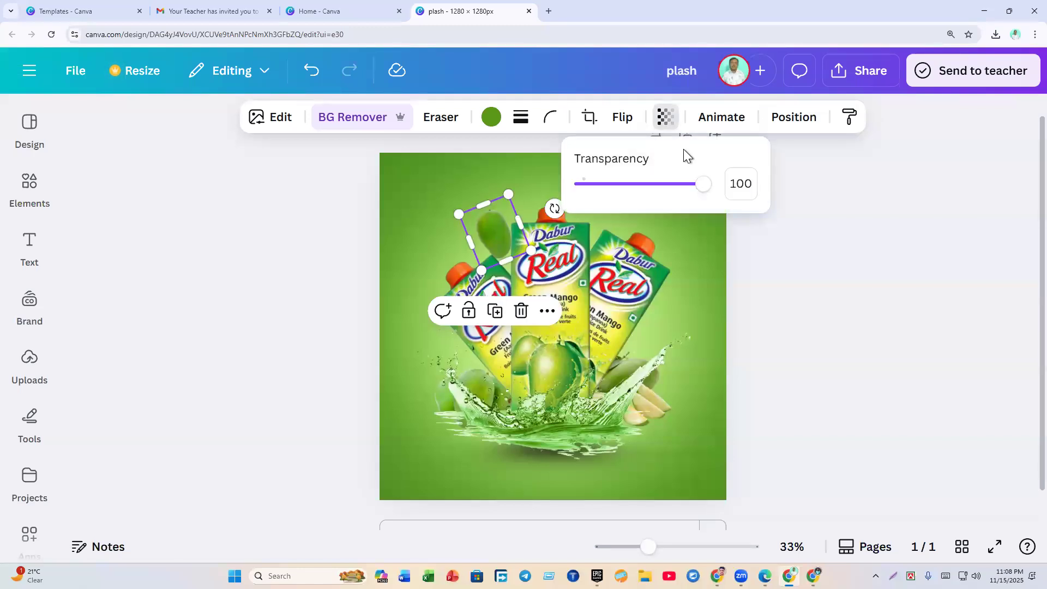
Step: Set the tilted mango's transparency to 48 so it looks semi-transparent
left_click_drag(698, 189, 544, 199)
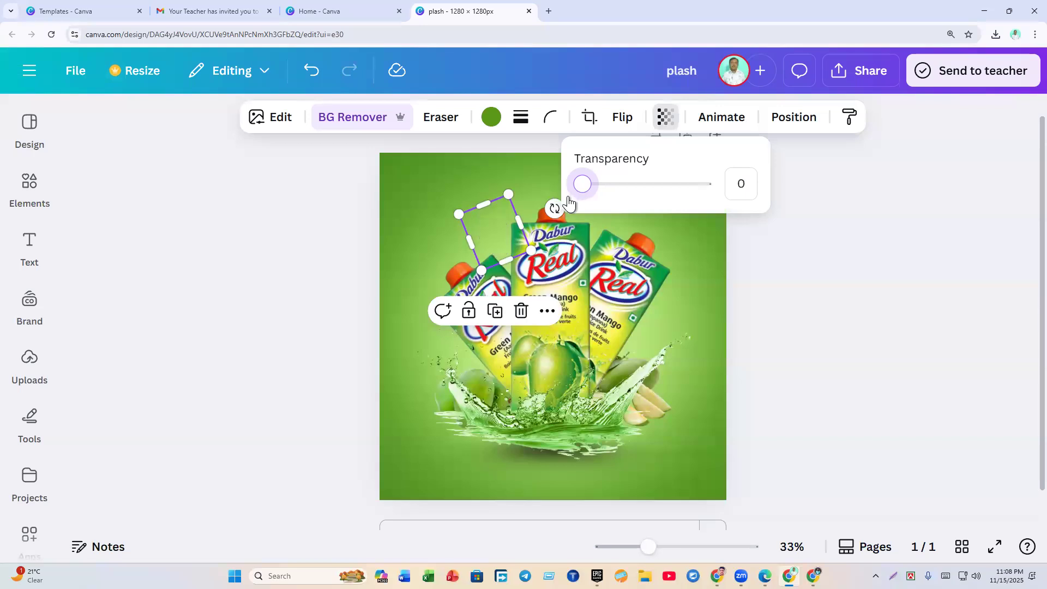
left_click_drag(580, 204, 635, 209)
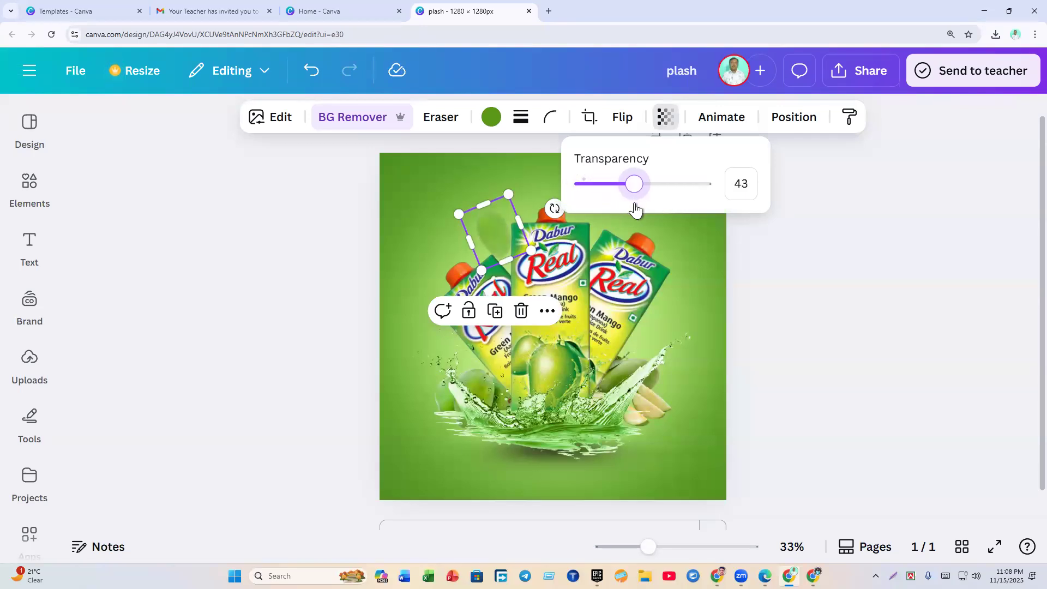
mouse_move(635, 209)
left_mouse_down()
mouse_move(650, 191)
mouse_move(714, 205)
mouse_move(642, 194)
left_mouse_up()
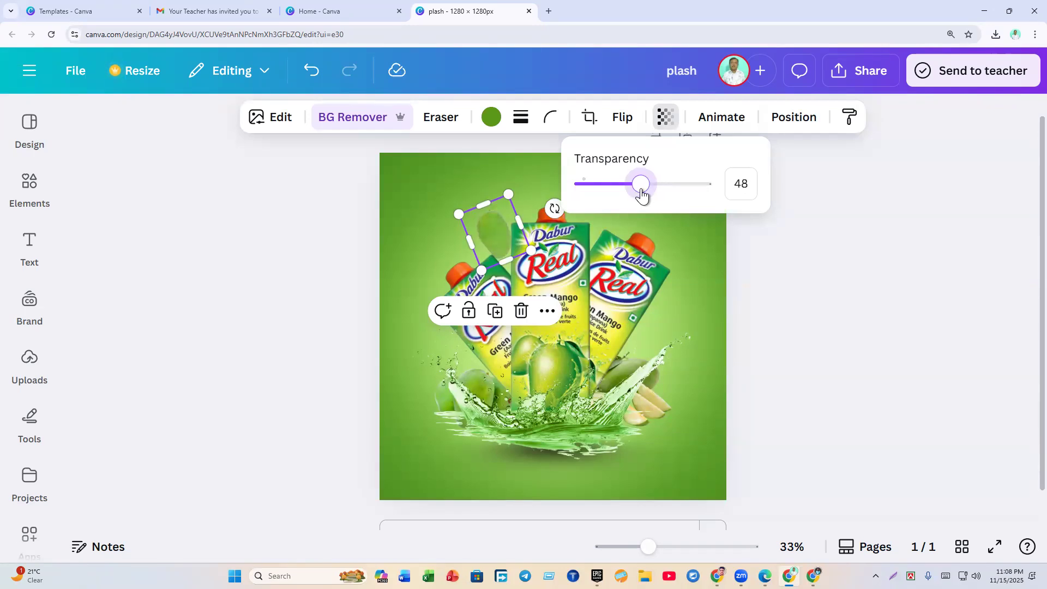
Step: Duplicate the faded mango and place the copy on the right carton, tilted about 28°
left_click(774, 283)
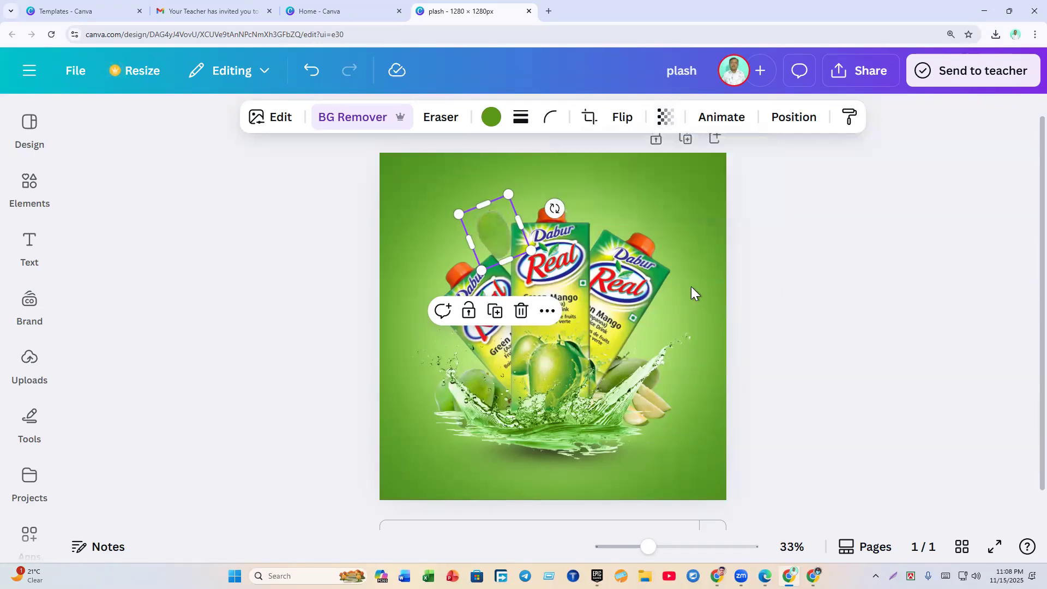
left_click(790, 338)
left_click(502, 210)
left_click(495, 311)
left_click_drag(506, 246, 683, 321)
left_click_drag(699, 388, 597, 414)
left_click_drag(670, 329, 659, 351)
scroll(659, 342, "up", 1)
left_click(784, 375)
left_click(817, 378)
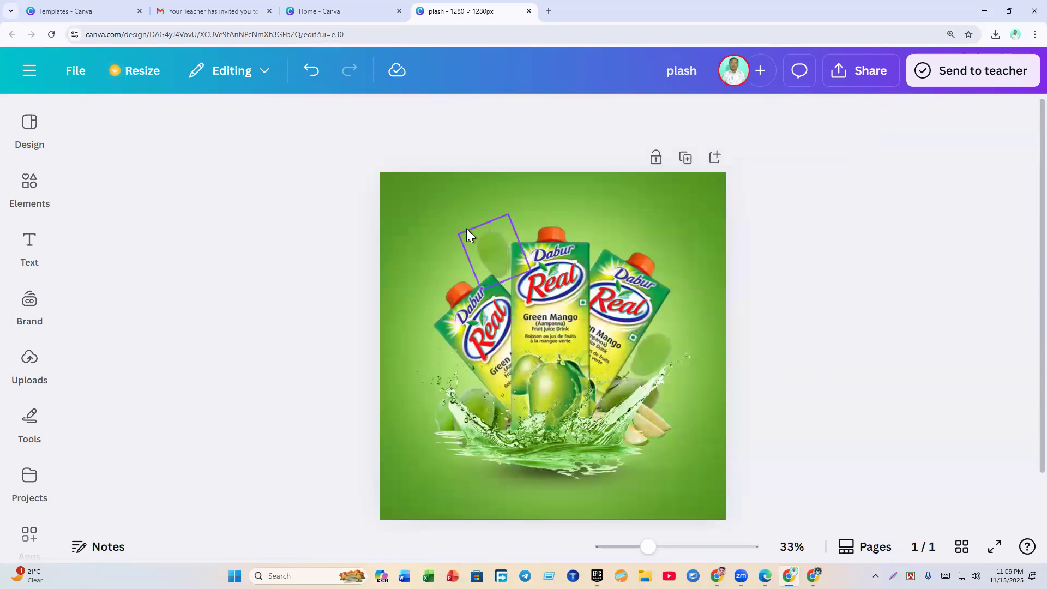
Step: Send the upper-left mango back below the splash and nudge it slightly down
left_click(489, 241)
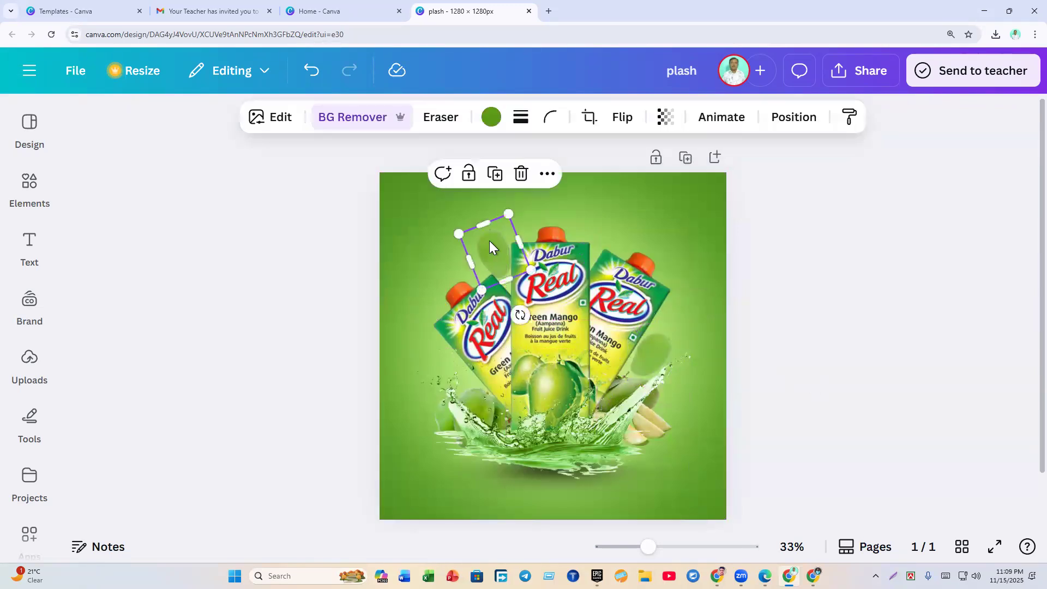
left_click(793, 120)
left_click_drag(264, 369, 273, 321)
left_click(860, 415)
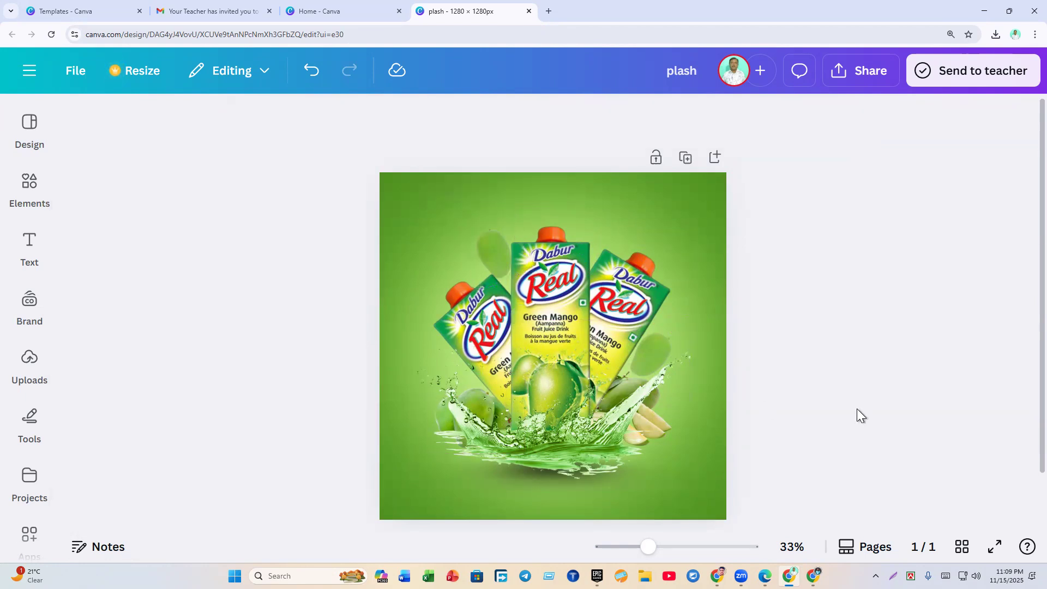
left_click_drag(493, 250, 498, 260)
left_click(712, 303)
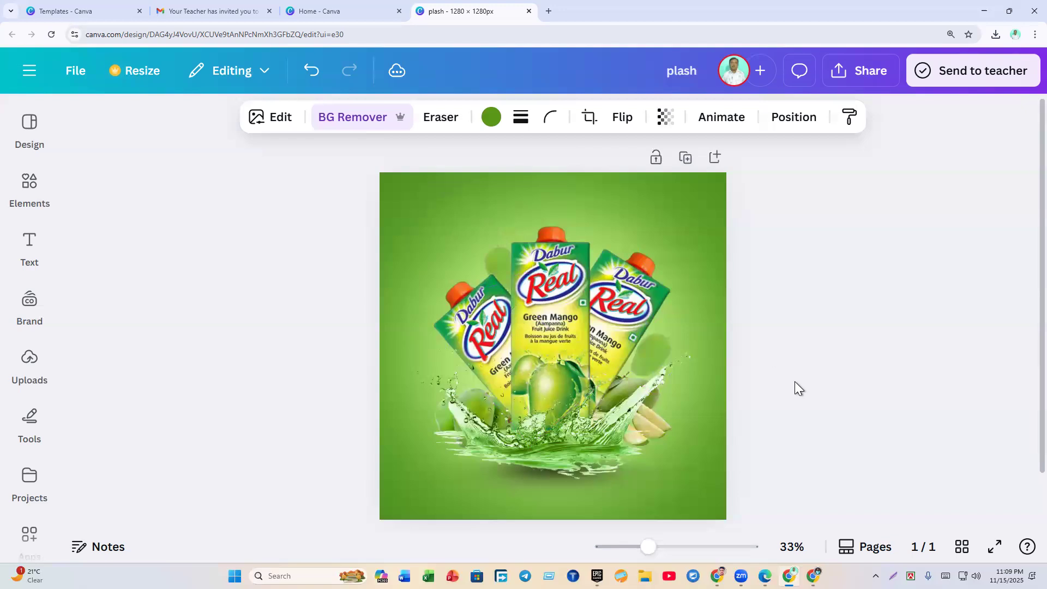
Step: Inspect the leaf beside the right carton, then bring up the orange reference design window
left_click(666, 364)
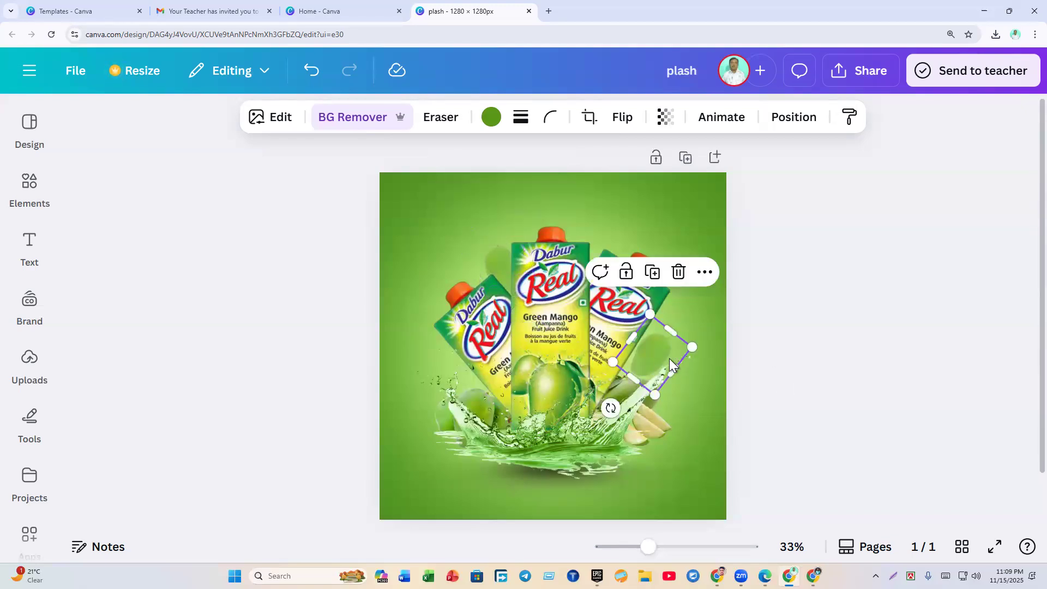
left_click(669, 358)
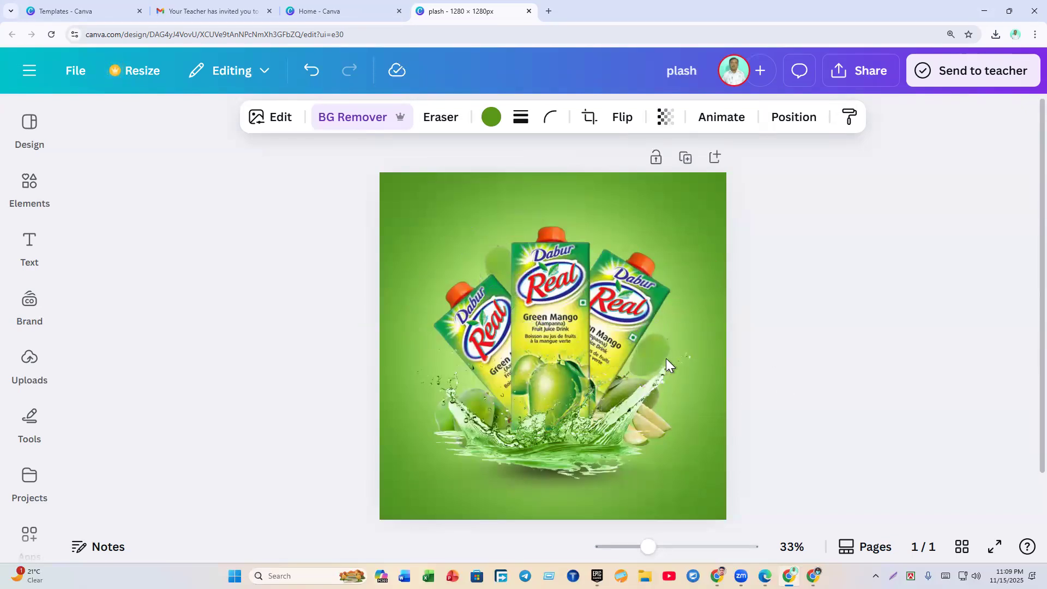
left_click(672, 354)
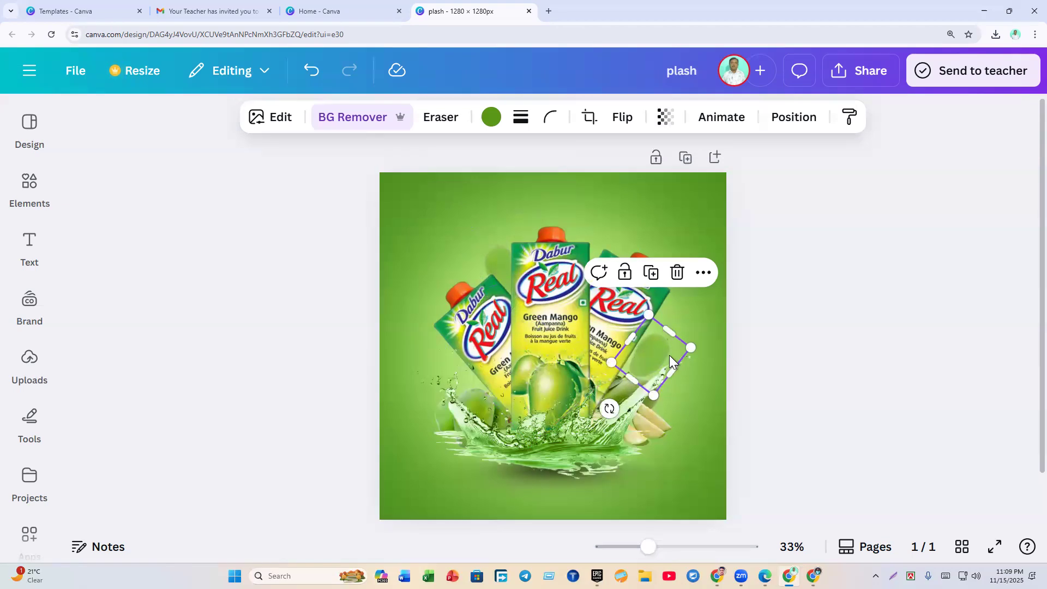
left_click(669, 355)
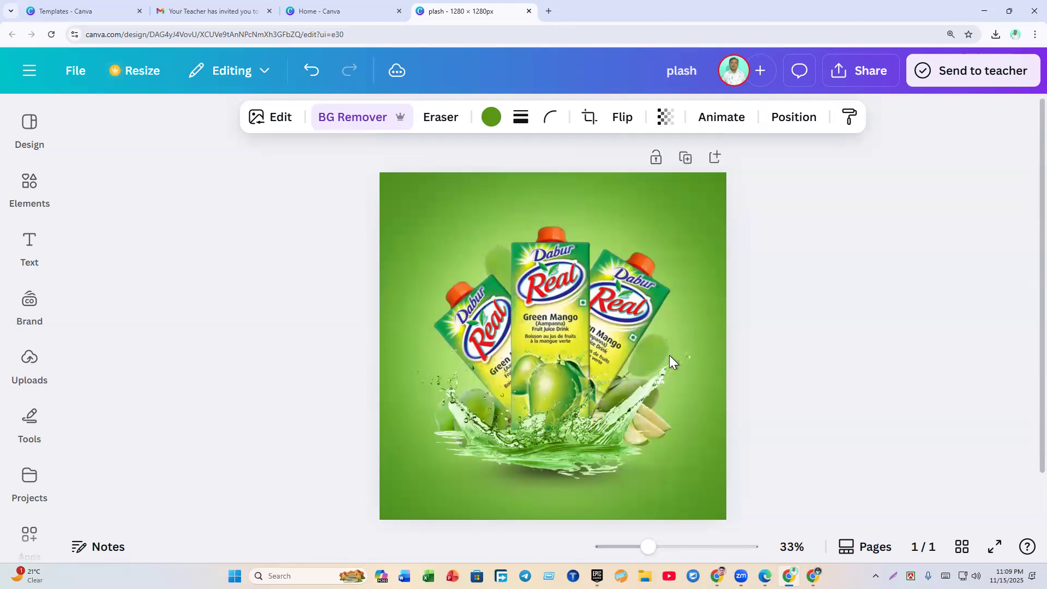
left_click(669, 355)
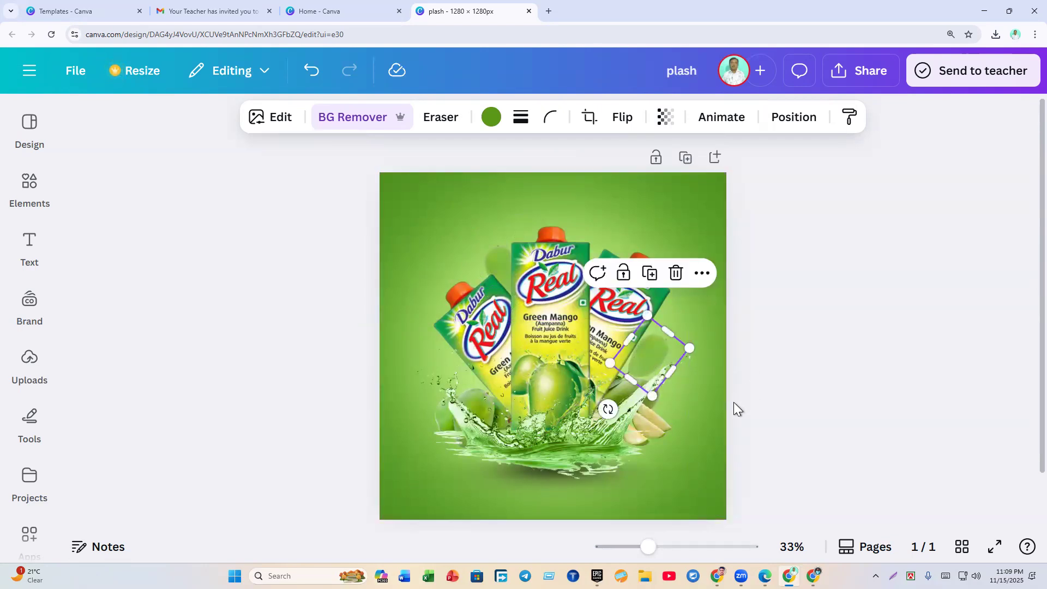
left_click(796, 401)
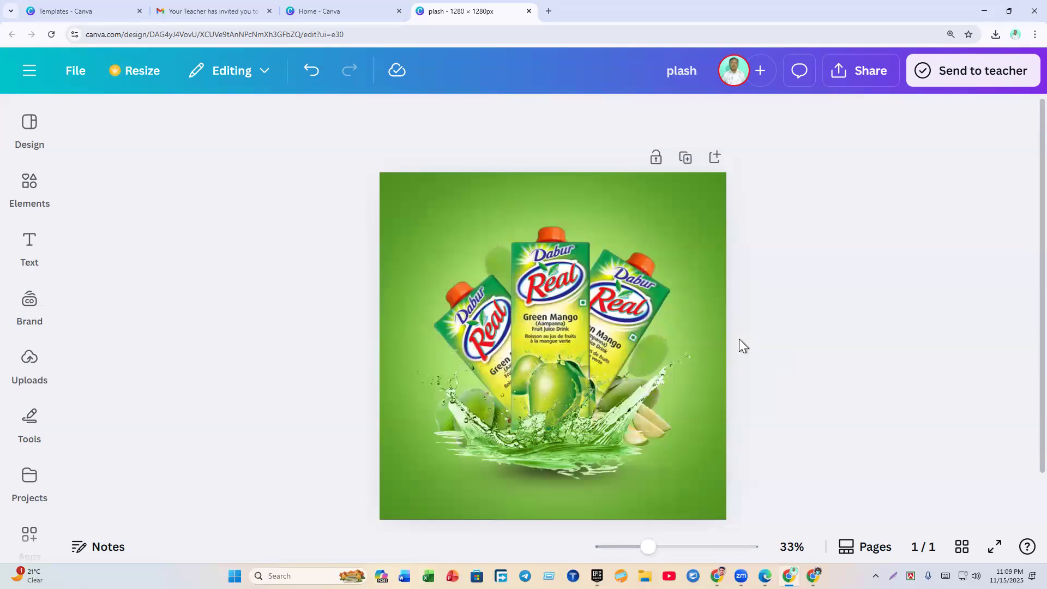
left_click(774, 532)
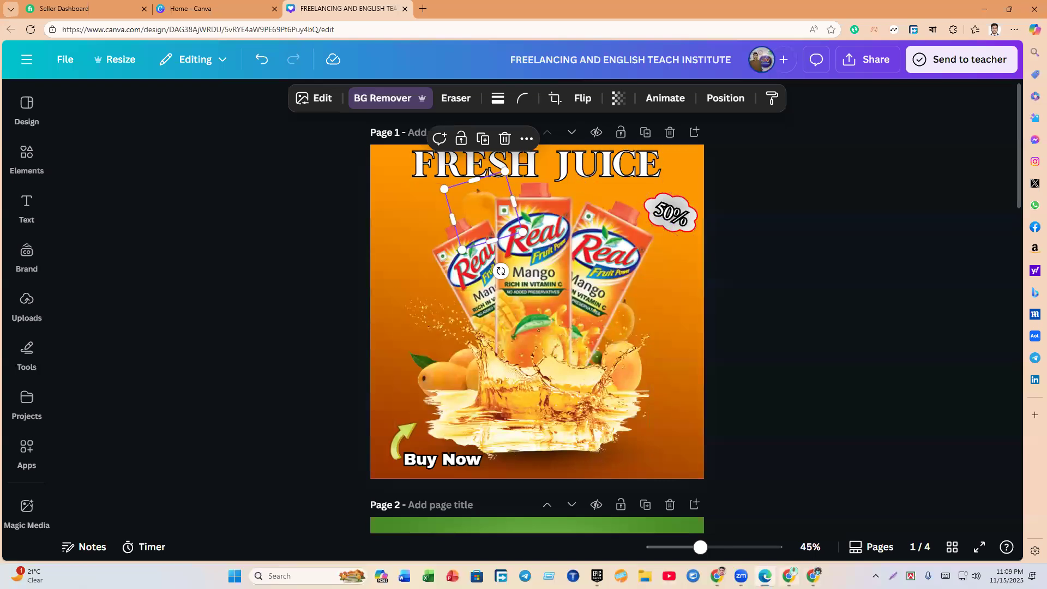
Step: Back in the green design, add a heading that reads 'FRESH JUICE'
left_click(789, 576)
mouse_move(34, 259)
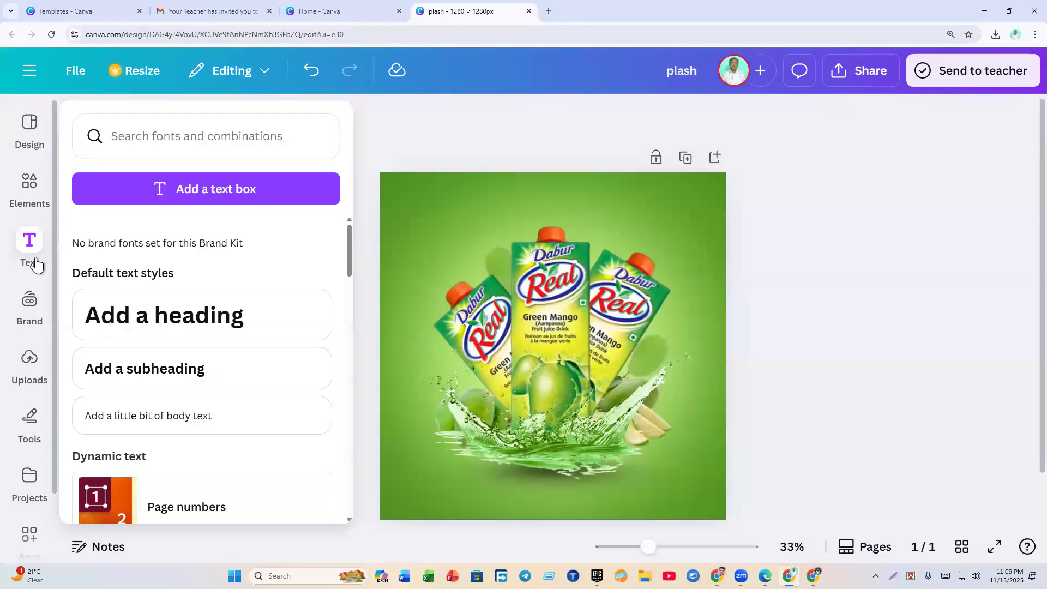
left_click(138, 326)
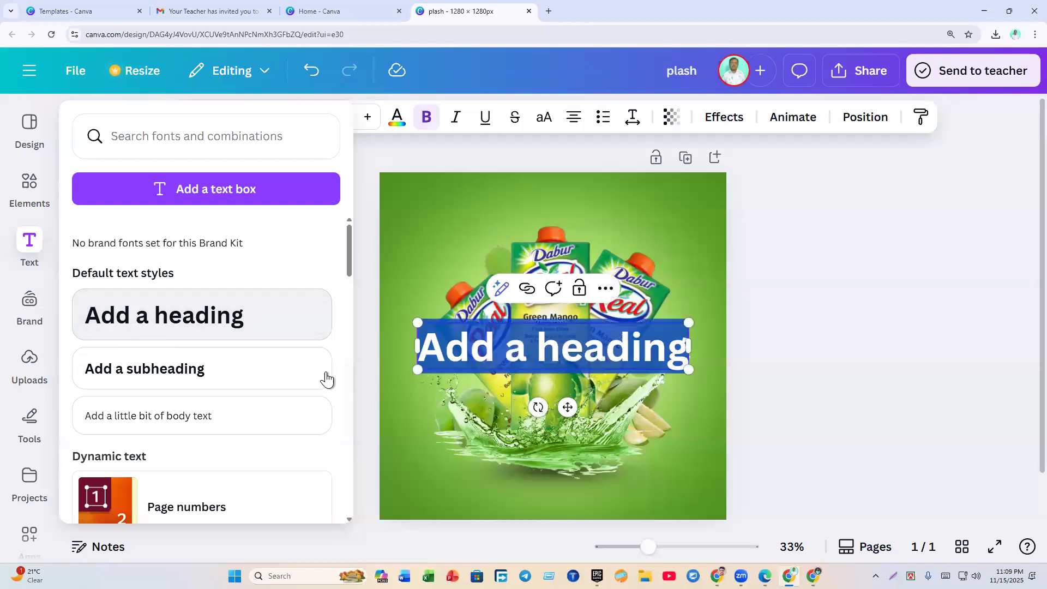
left_click(742, 346)
left_click(741, 345)
double_click(581, 355)
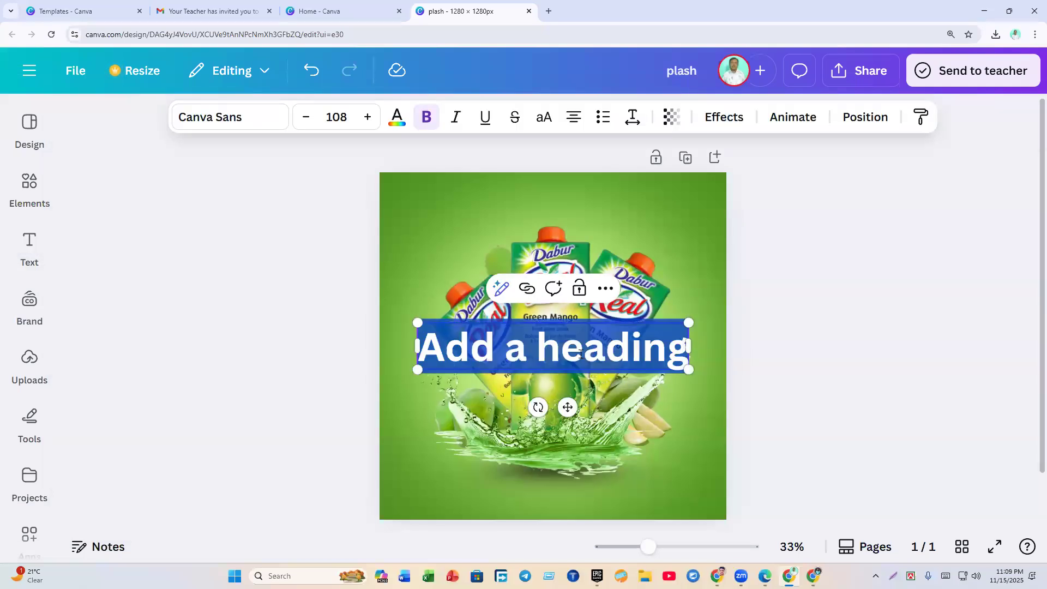
type("Fresh Juice")
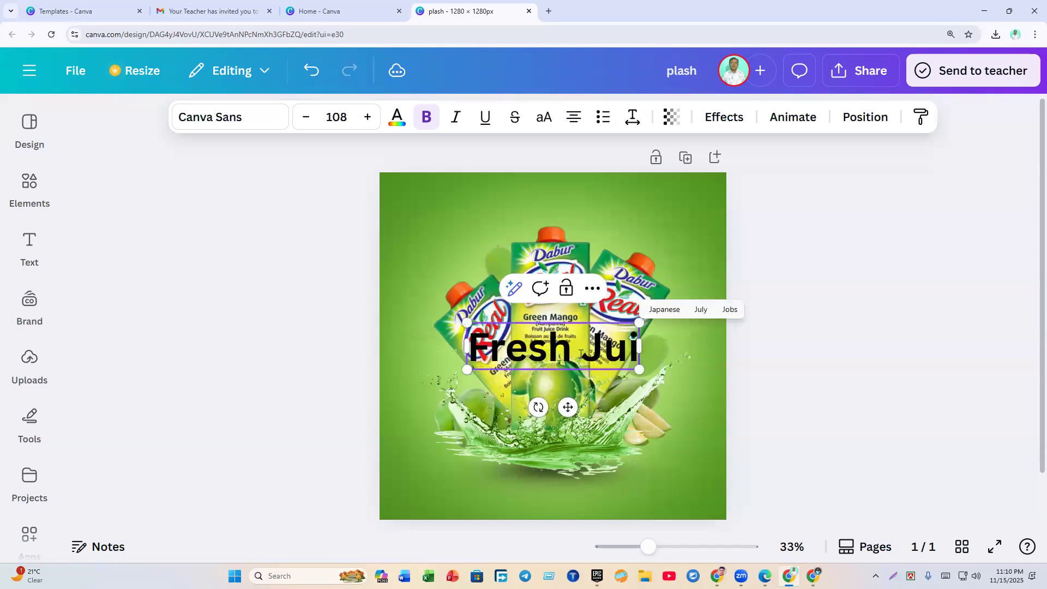
key("BackSpace")
key("BackSpace")
key("BackSpace")
key("BackSpace")
key("BackSpace")
key("BackSpace")
key("BackSpace")
key("BackSpace")
key("BackSpace")
key("BackSpace")
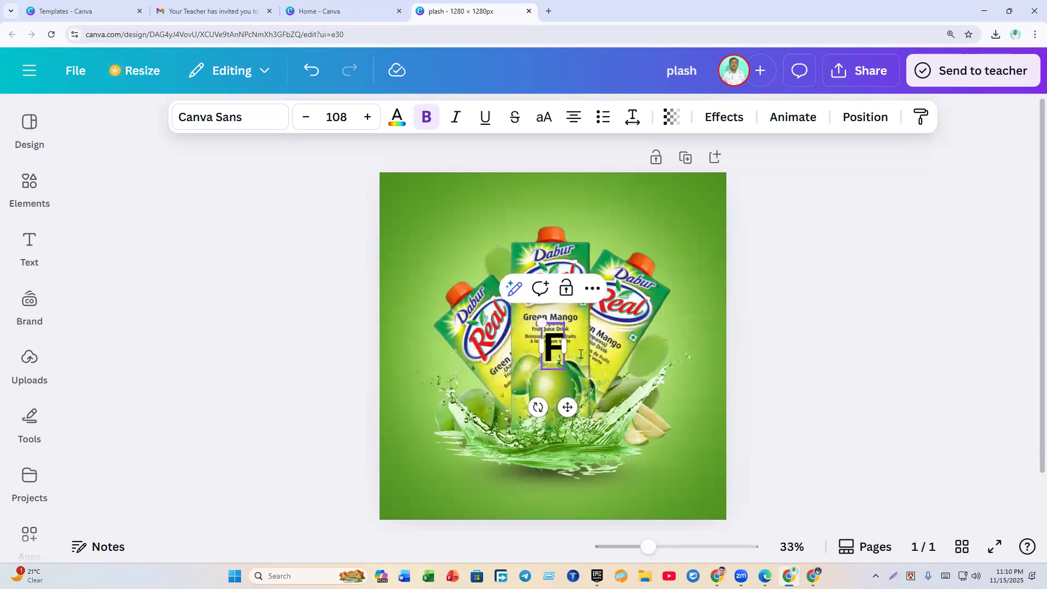
type("RESH")
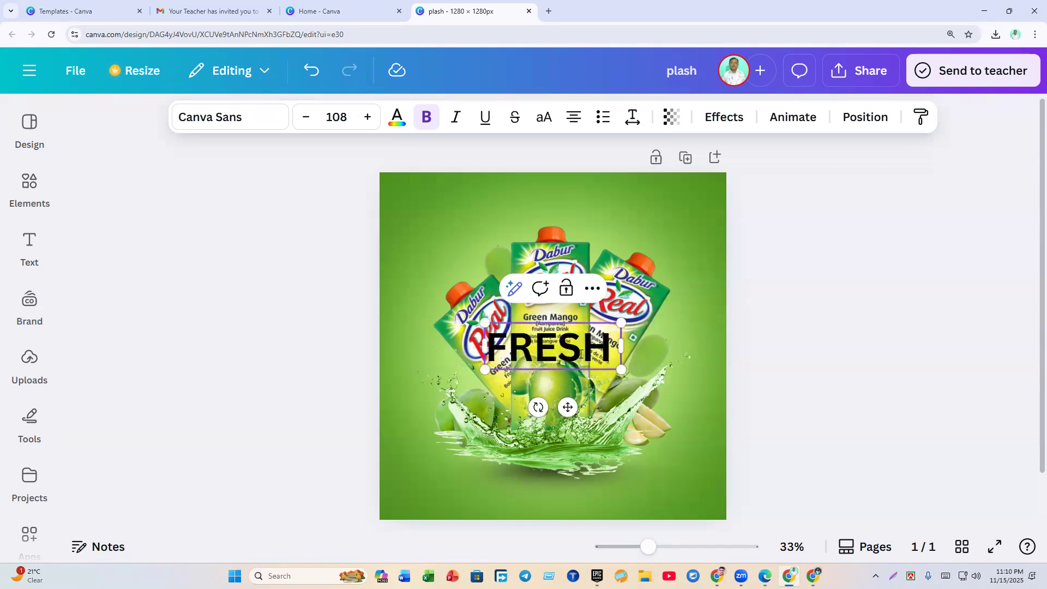
type(" JUICE")
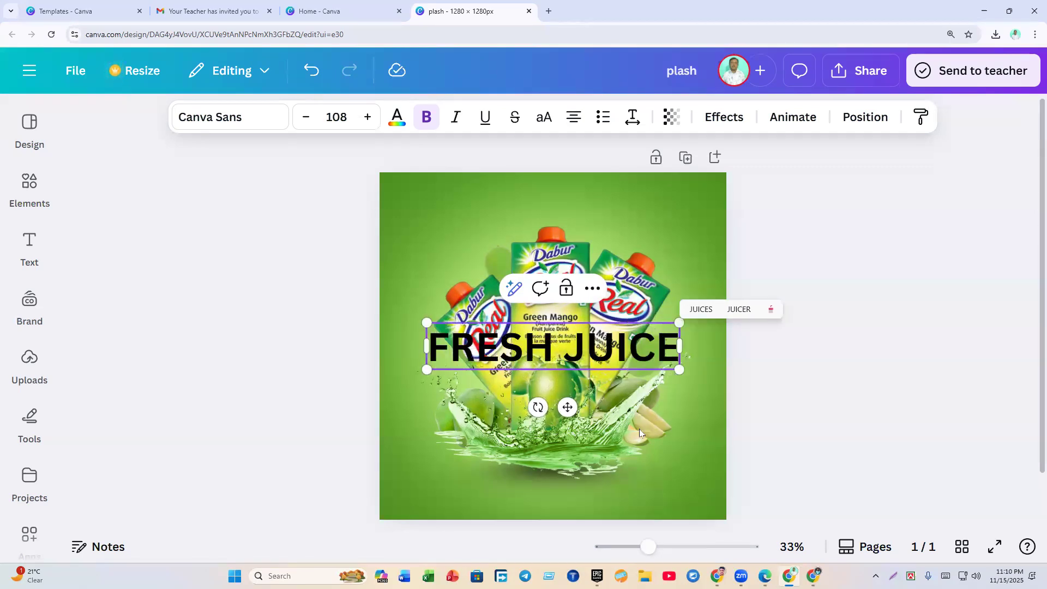
left_click(832, 437)
Step: Move the FRESH JUICE heading to the top of the design and make it white
left_click_drag(636, 355, 634, 210)
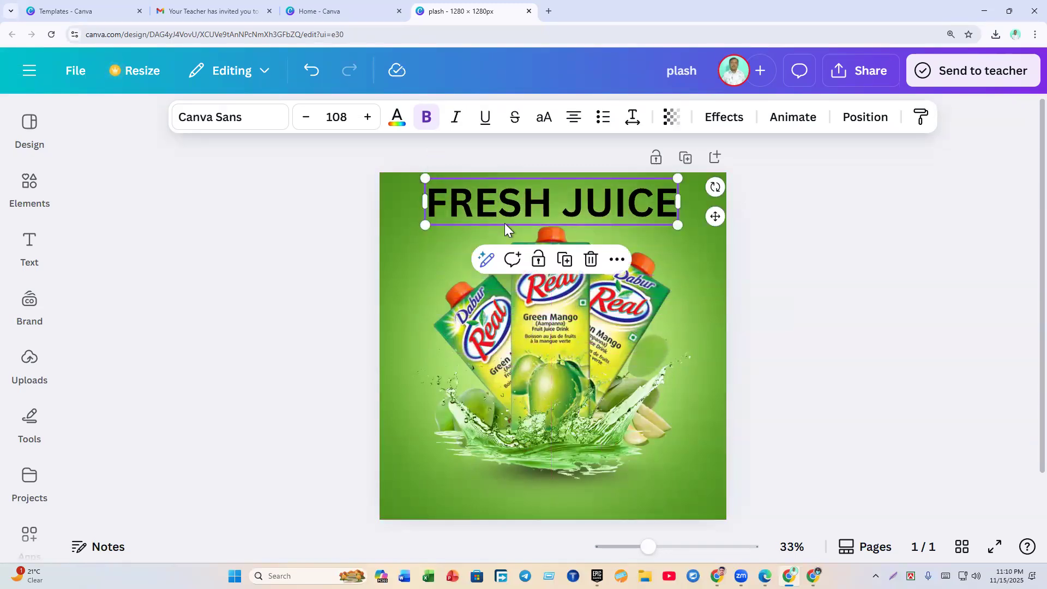
left_click(394, 126)
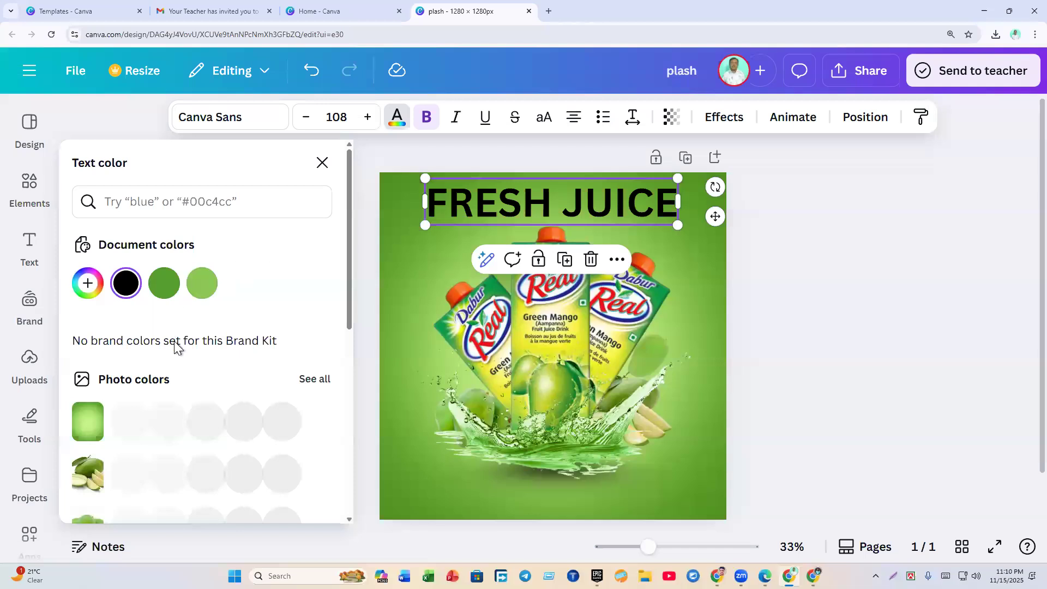
left_click(126, 462)
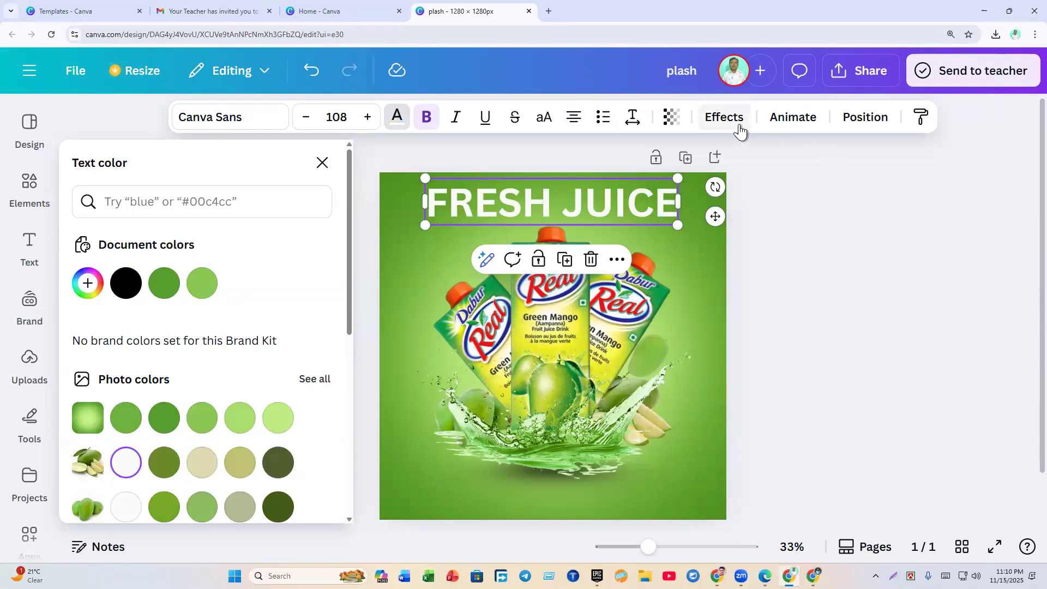
left_click(816, 251)
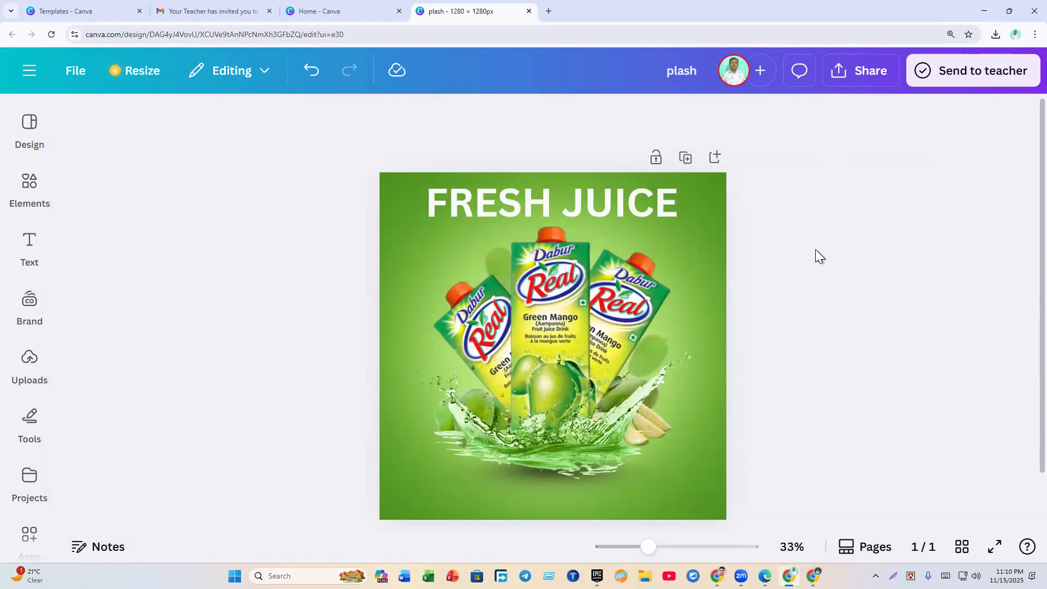
Step: Fix the typo in the FRESH JUICE heading text
left_click(616, 208)
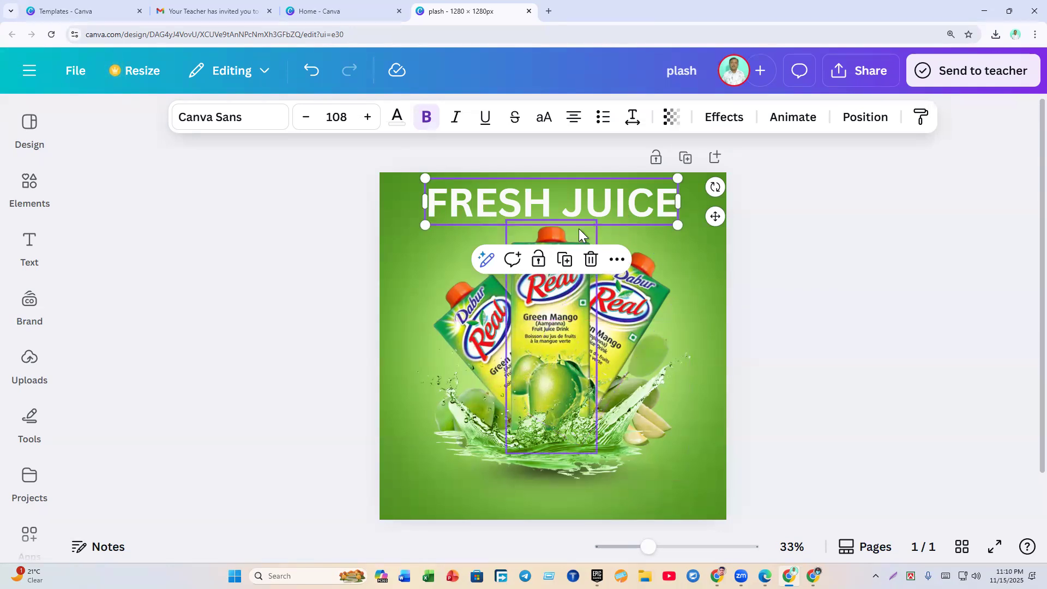
left_click(732, 313)
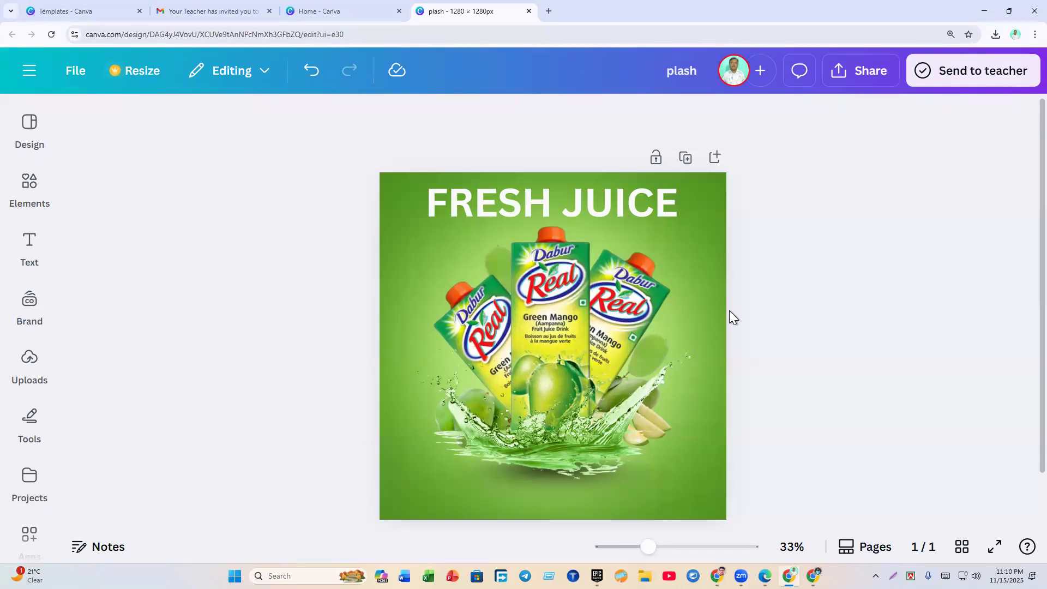
left_click(477, 208)
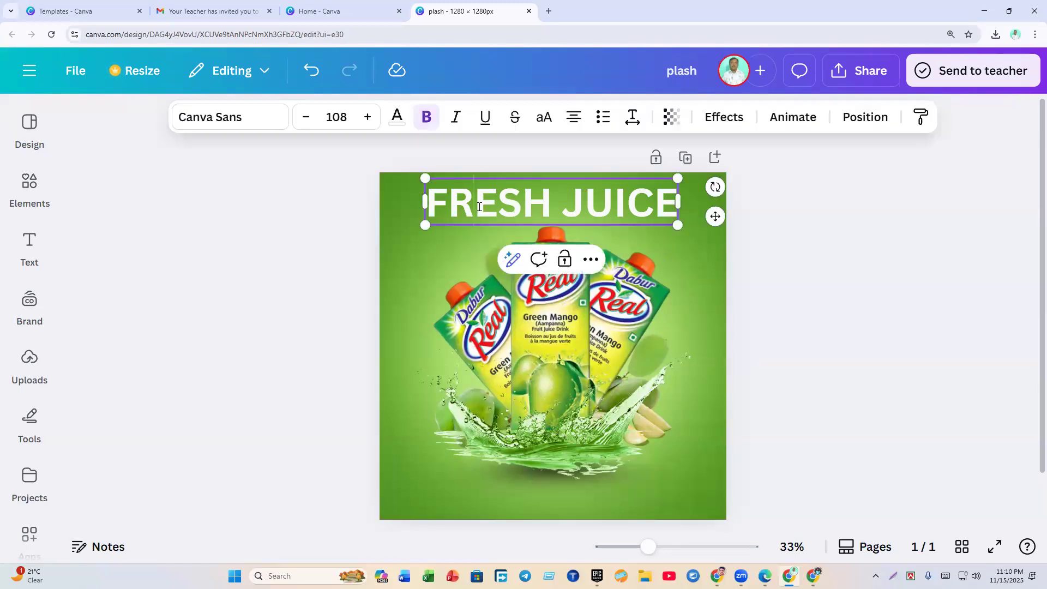
type("E")
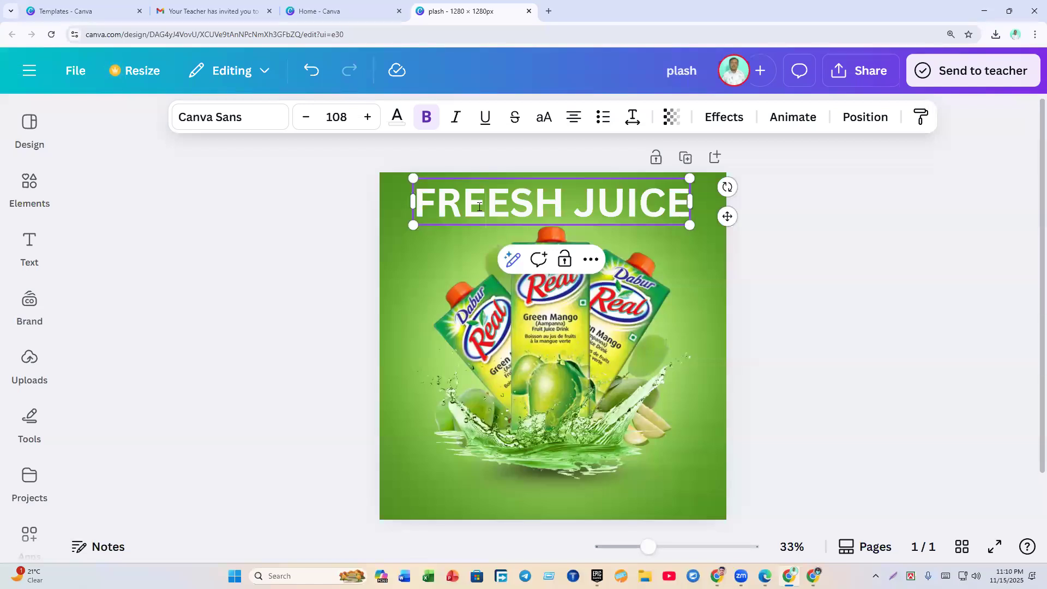
key("BackSpace")
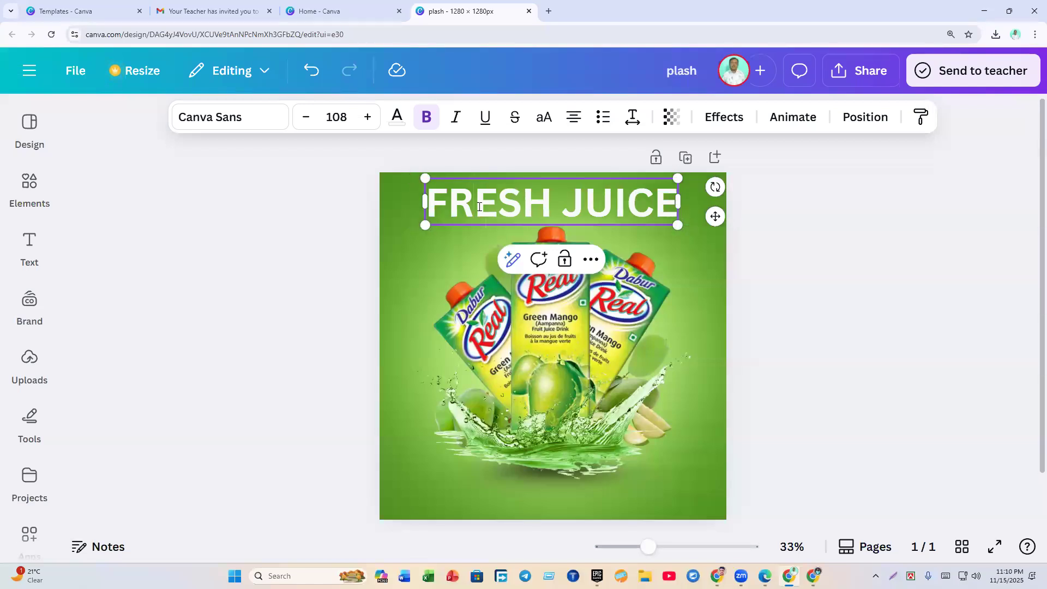
left_click(837, 286)
Step: Nudge the heading slightly left and bring up its text effect styles
left_click_drag(610, 208, 607, 209)
left_click(751, 251)
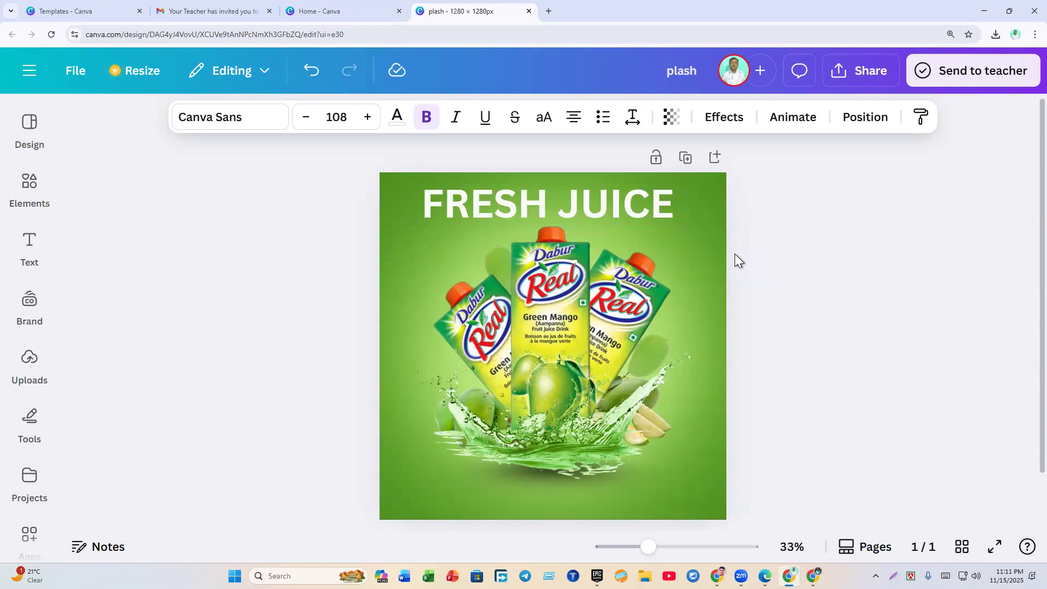
left_click(781, 270)
left_click(628, 208)
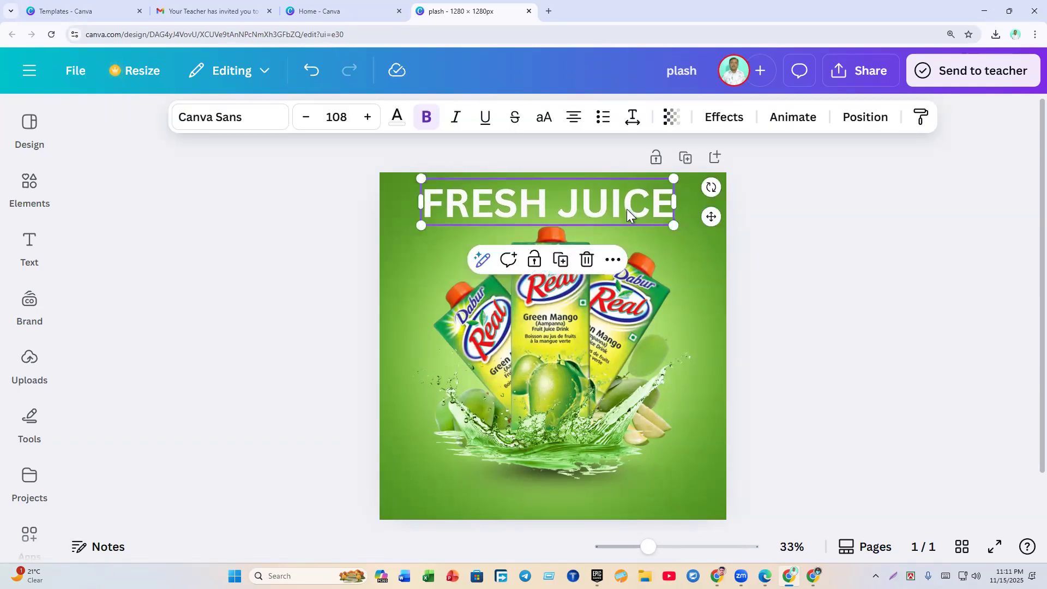
left_click(730, 119)
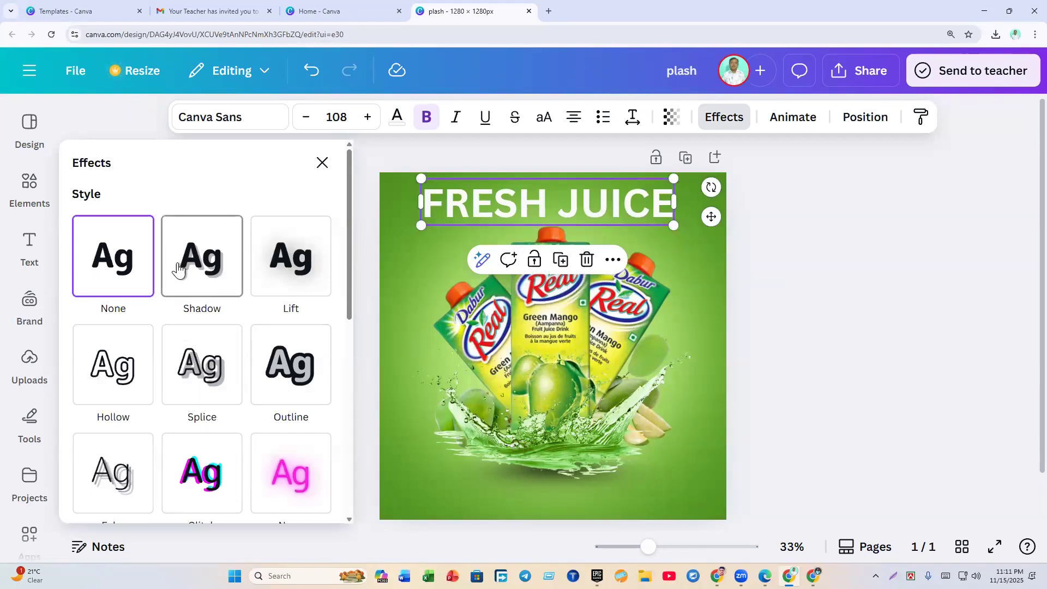
Step: Try a black Shadow, then the Lift and Hollow effects on the heading
left_click(195, 280)
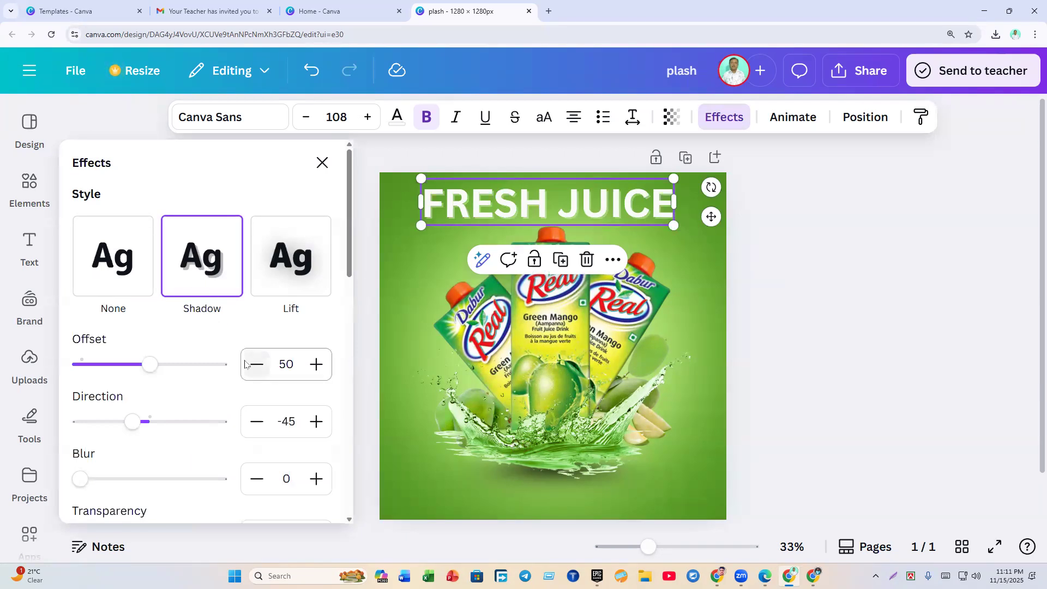
scroll(275, 352, "down", 4)
left_click(320, 346)
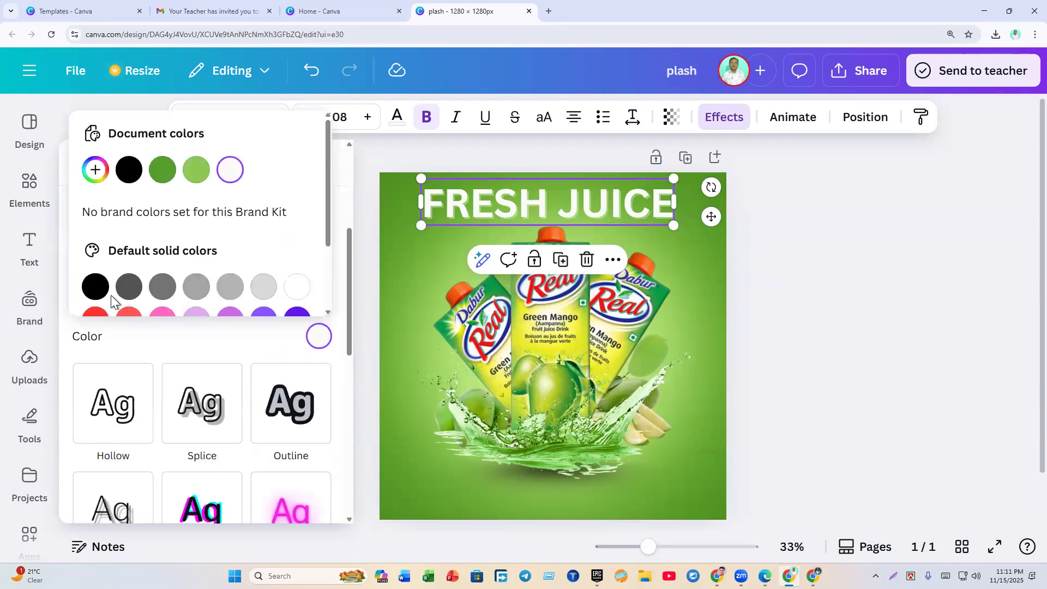
left_click(96, 287)
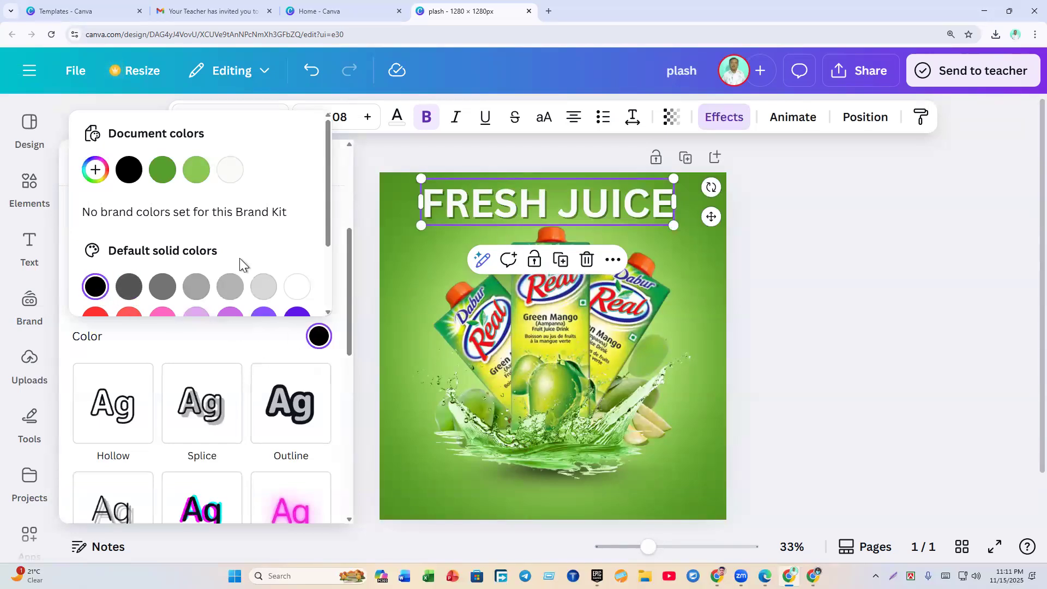
scroll(202, 358, "down", 4)
scroll(232, 343, "up", 9)
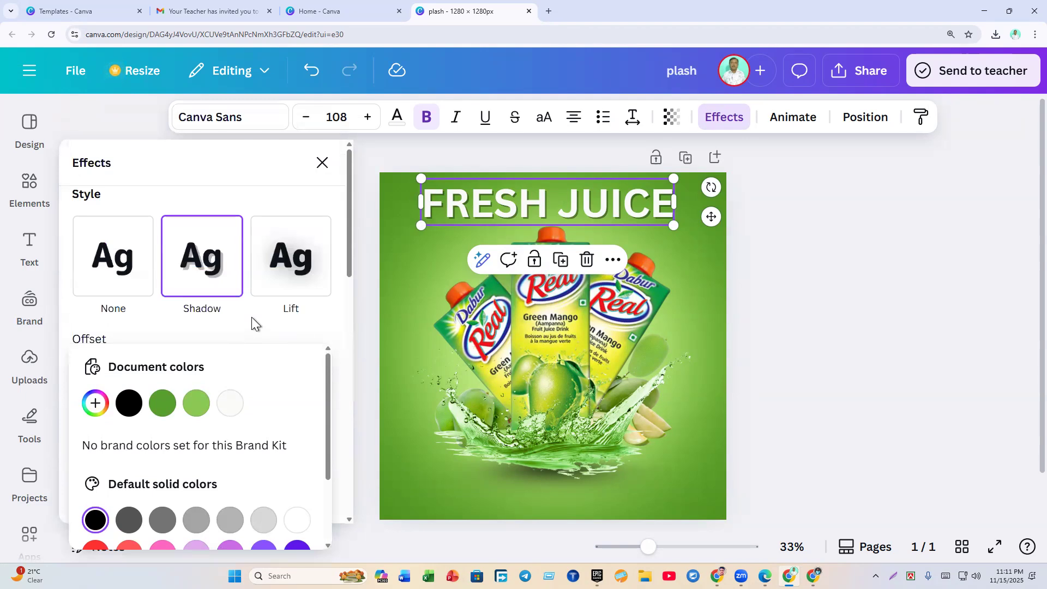
left_click(286, 281)
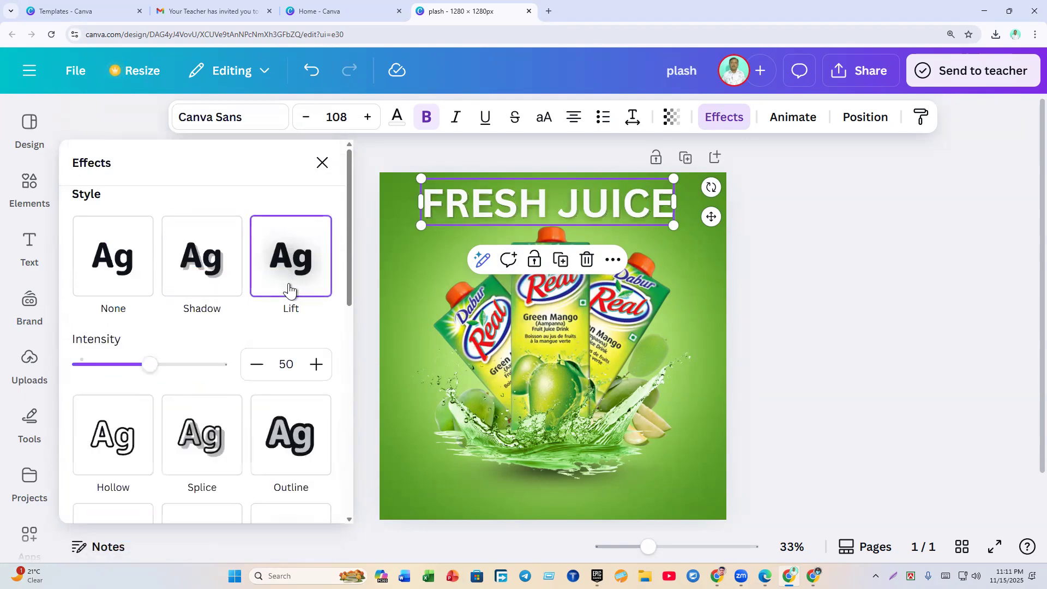
left_click(139, 437)
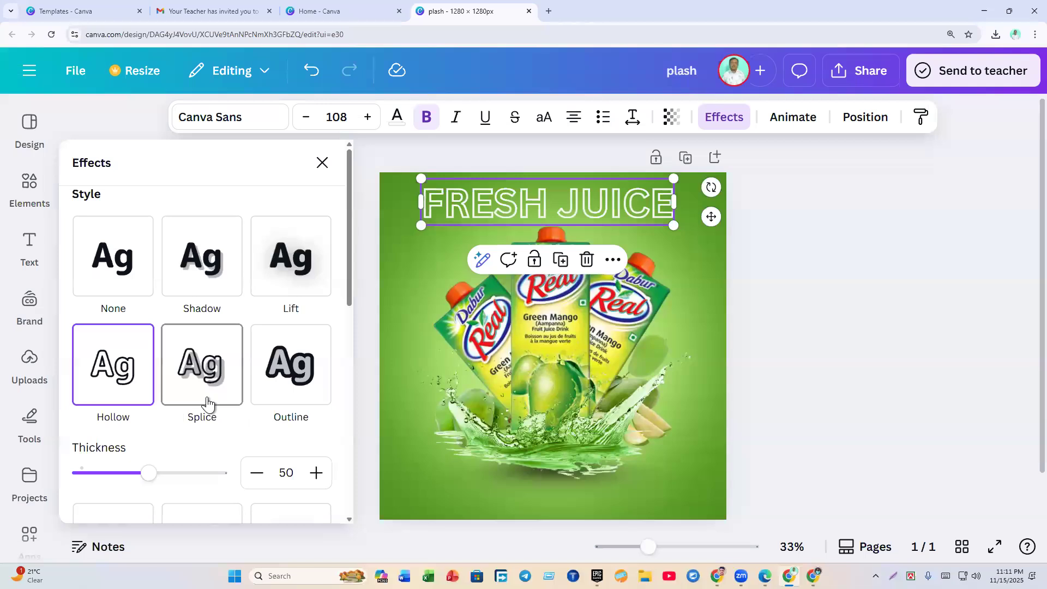
scroll(210, 382, "down", 4)
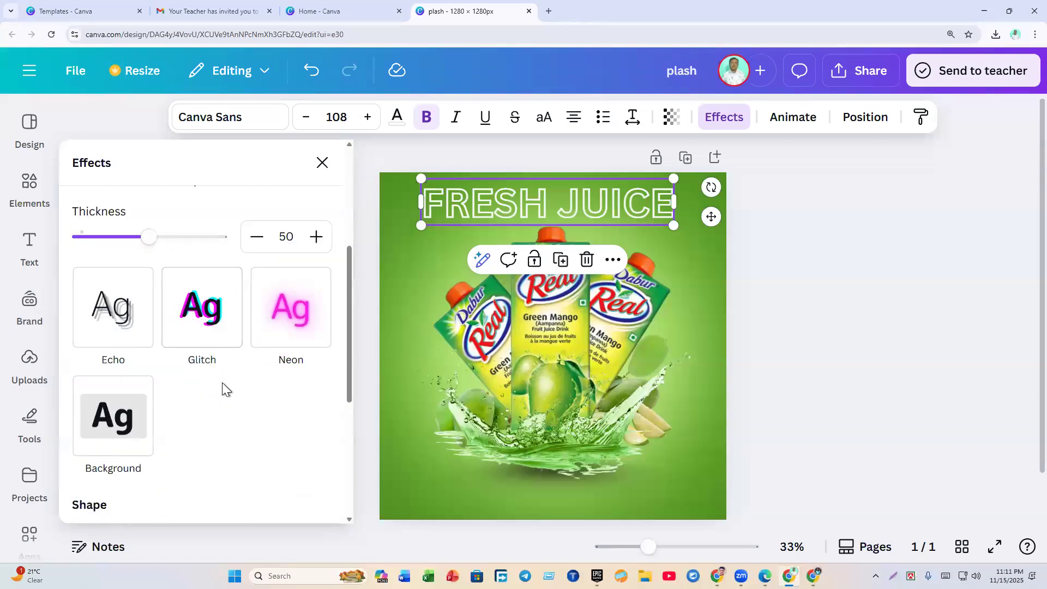
scroll(244, 388, "down", 4)
scroll(243, 387, "up", 8)
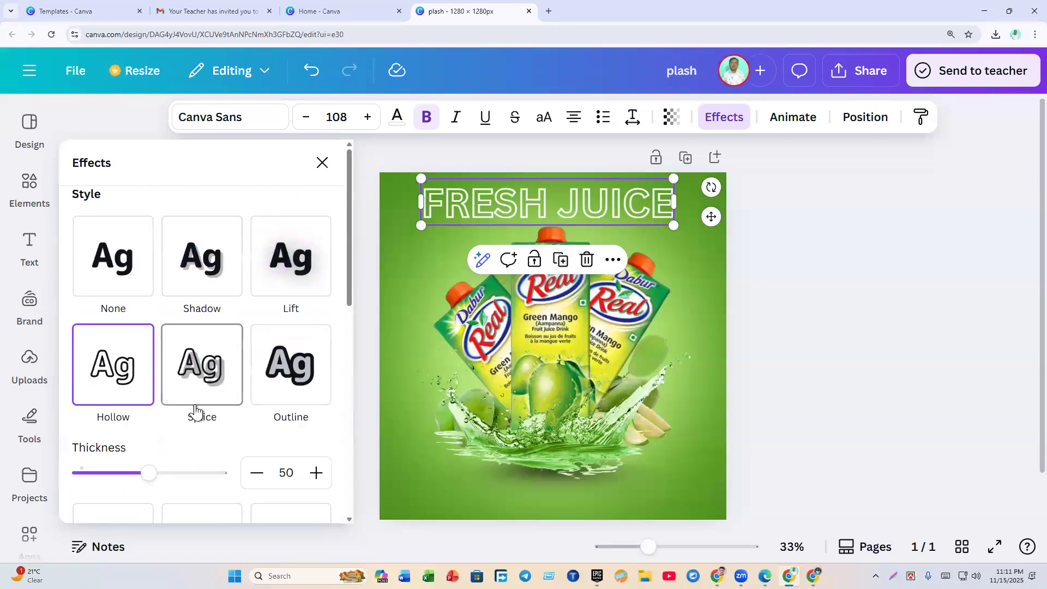
Step: Apply the Outline effect with a black outline at thickness 68
left_click(314, 393)
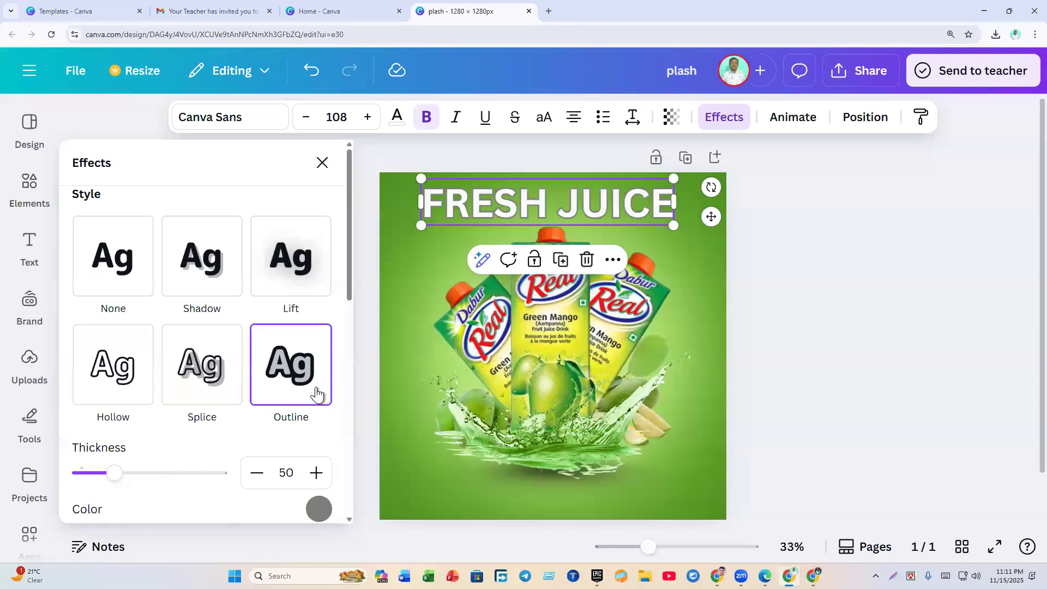
left_click(319, 509)
left_click(129, 343)
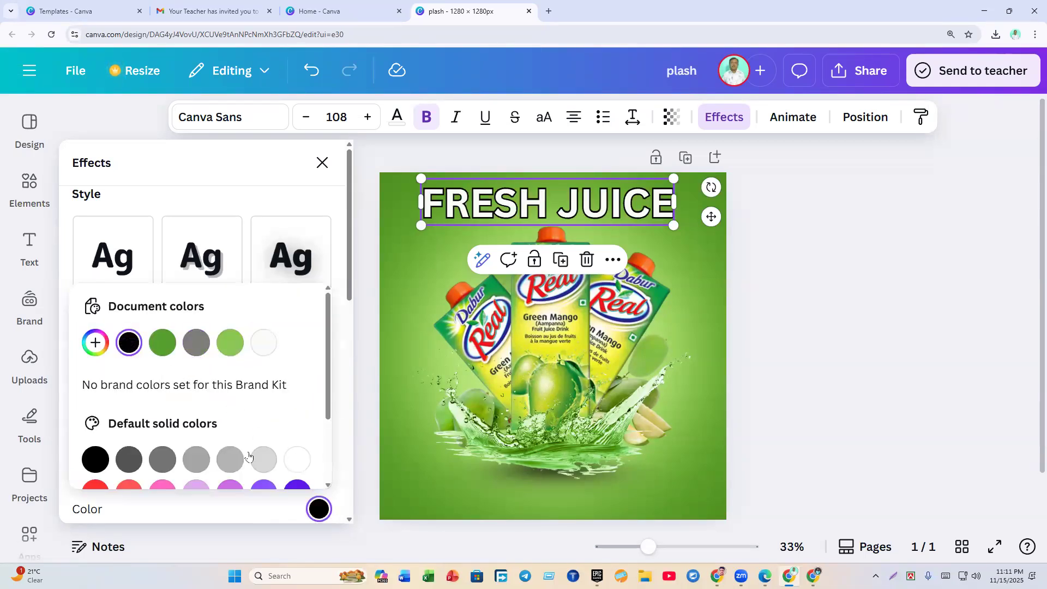
scroll(217, 394, "down", 2)
scroll(217, 393, "up", 2)
left_click(312, 184)
mouse_move(113, 482)
left_mouse_down()
mouse_move(129, 485)
mouse_move(101, 486)
mouse_move(129, 489)
left_mouse_up()
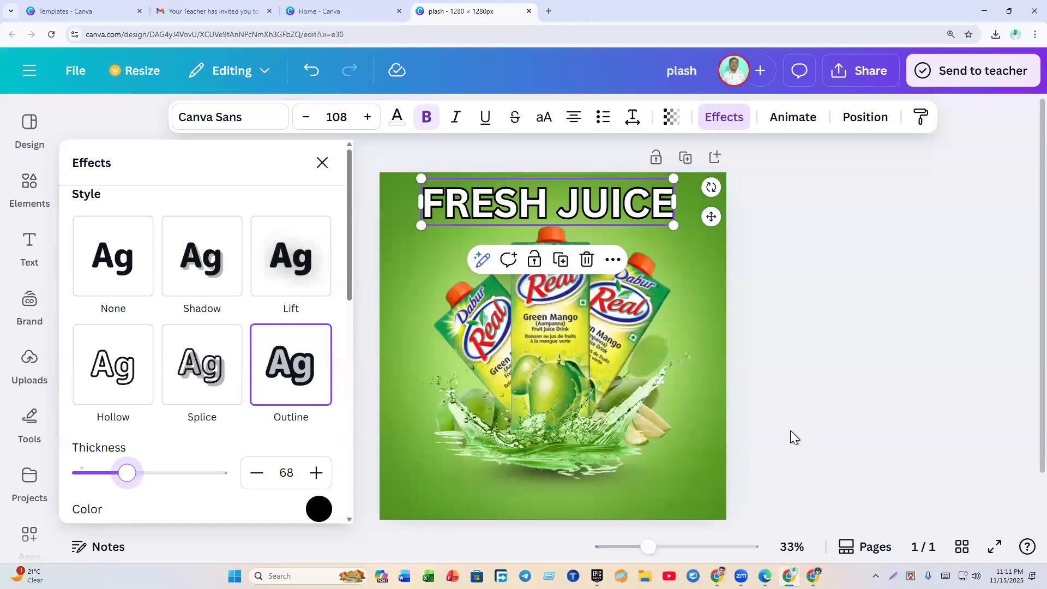
left_click(790, 430)
left_click(776, 398)
left_click(581, 207)
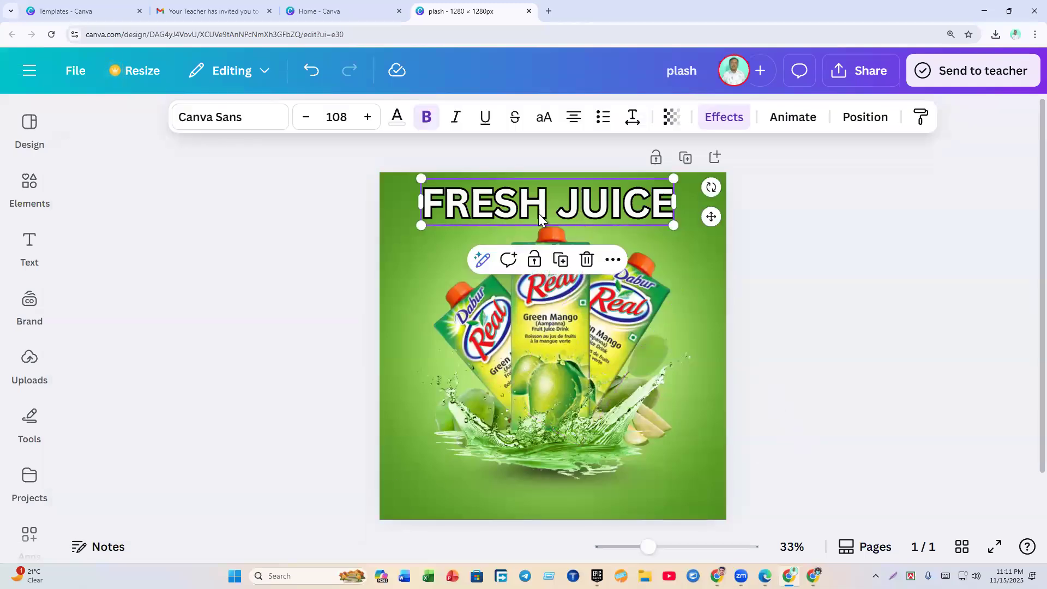
left_click(222, 124)
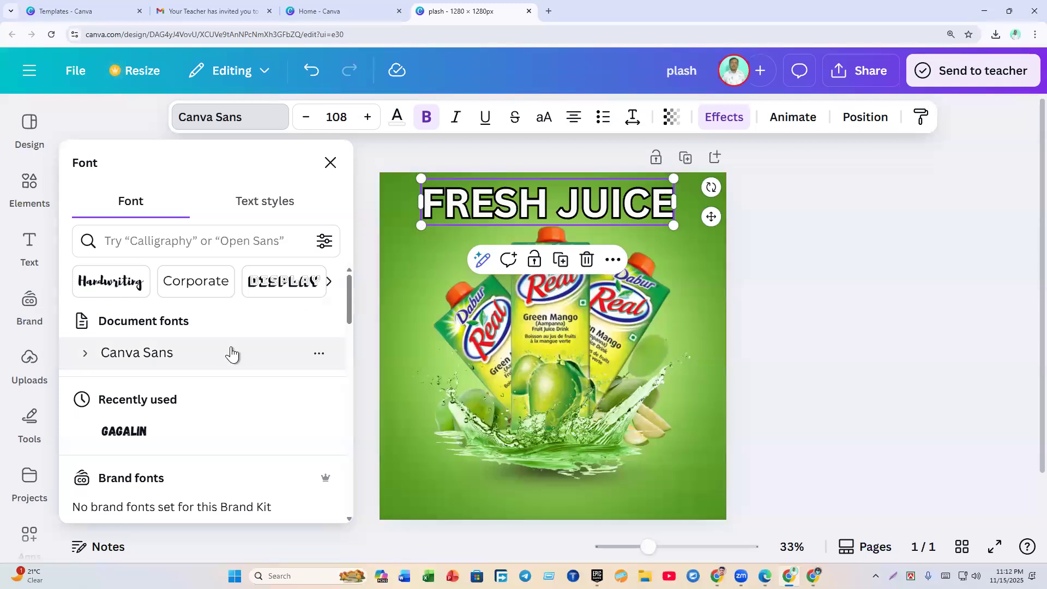
Step: Search for the London font and apply it to the FRESH JUICE heading
scroll(231, 354, "down", 4)
left_click(169, 243)
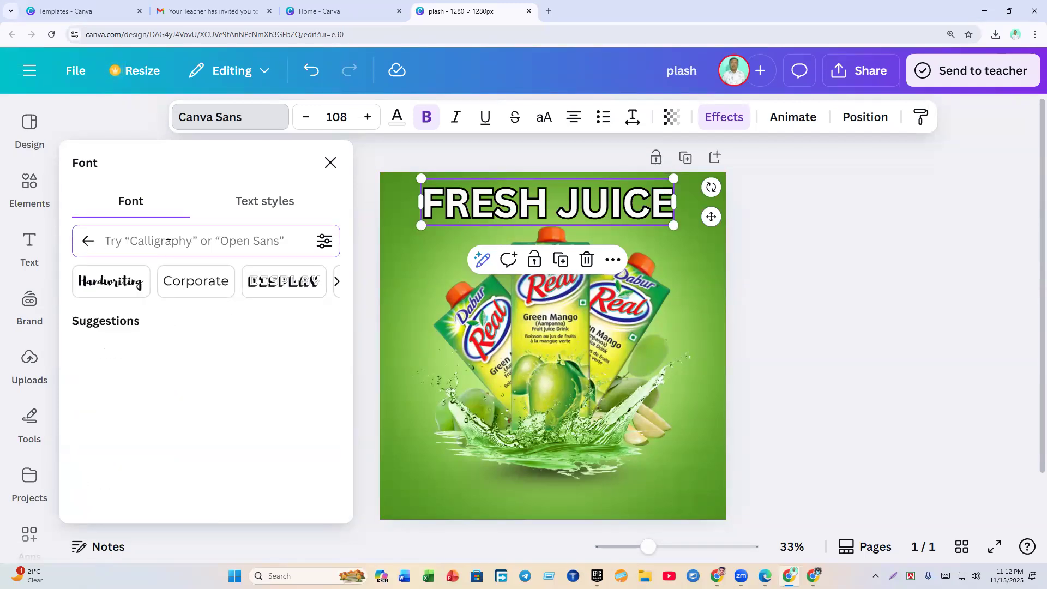
type("lONDON")
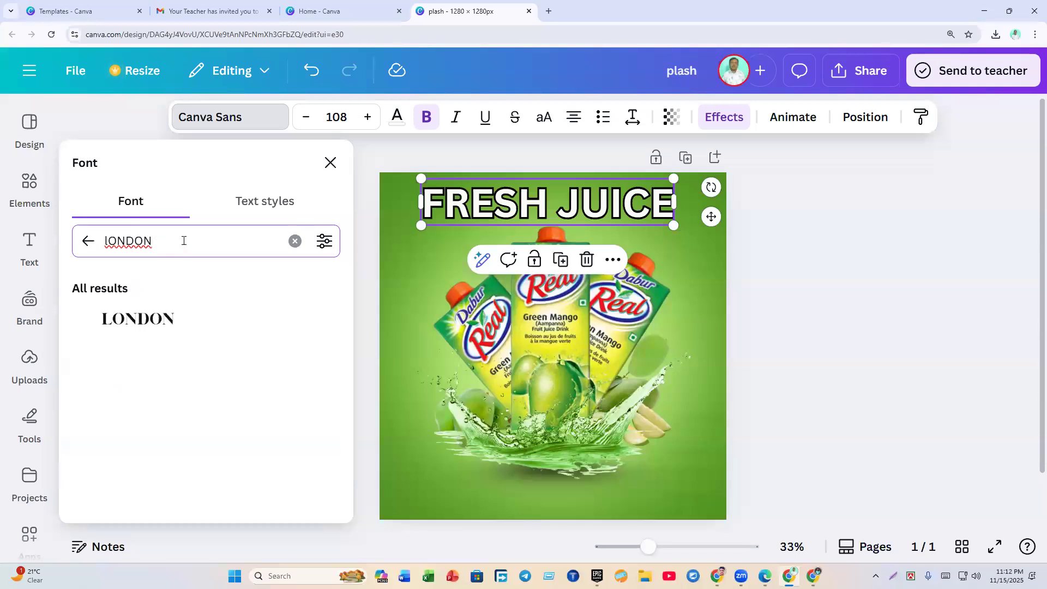
left_click(147, 329)
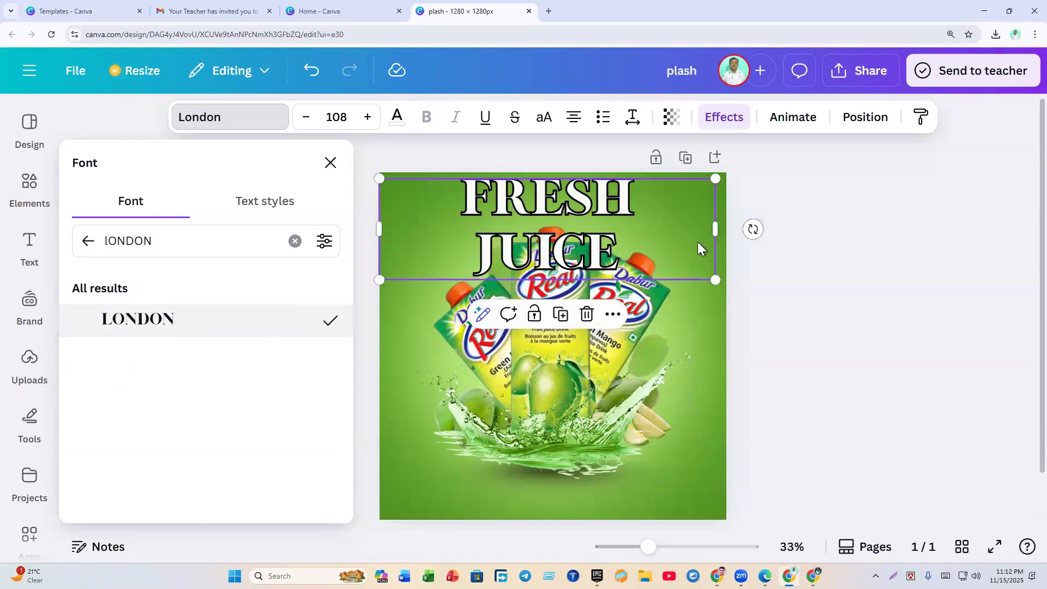
left_click(787, 346)
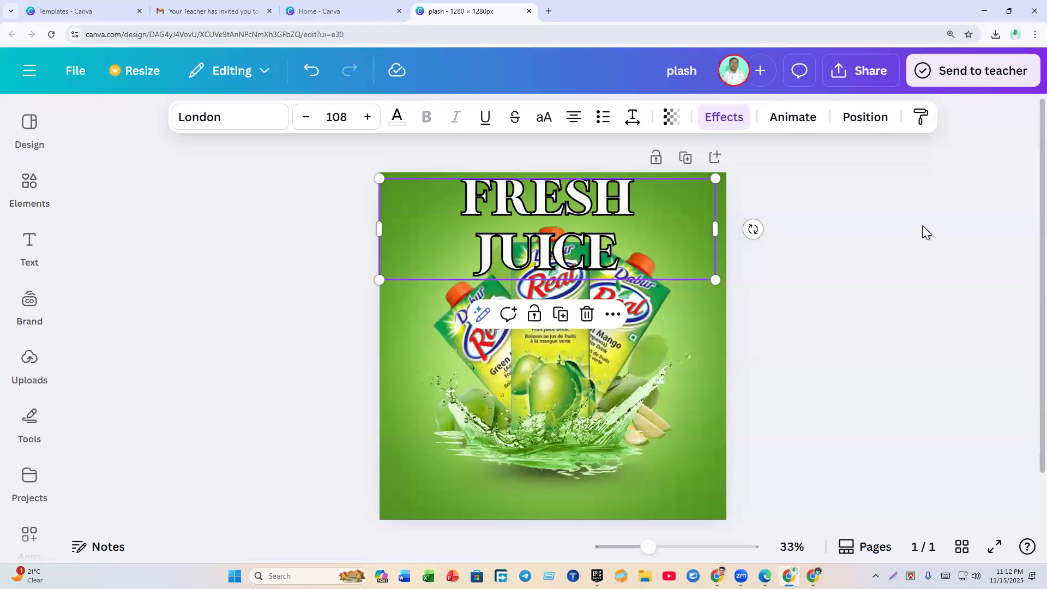
Step: Capture the heading area on screen and mark it with red annotations
left_click(893, 576)
left_click_drag(357, 161, 805, 321)
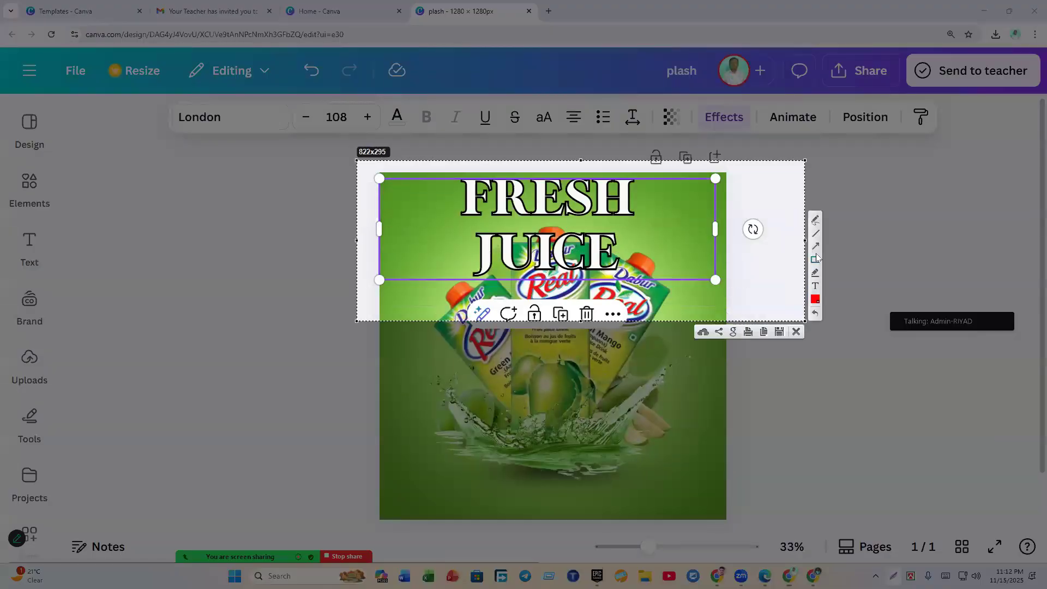
left_click_drag(377, 180, 716, 280)
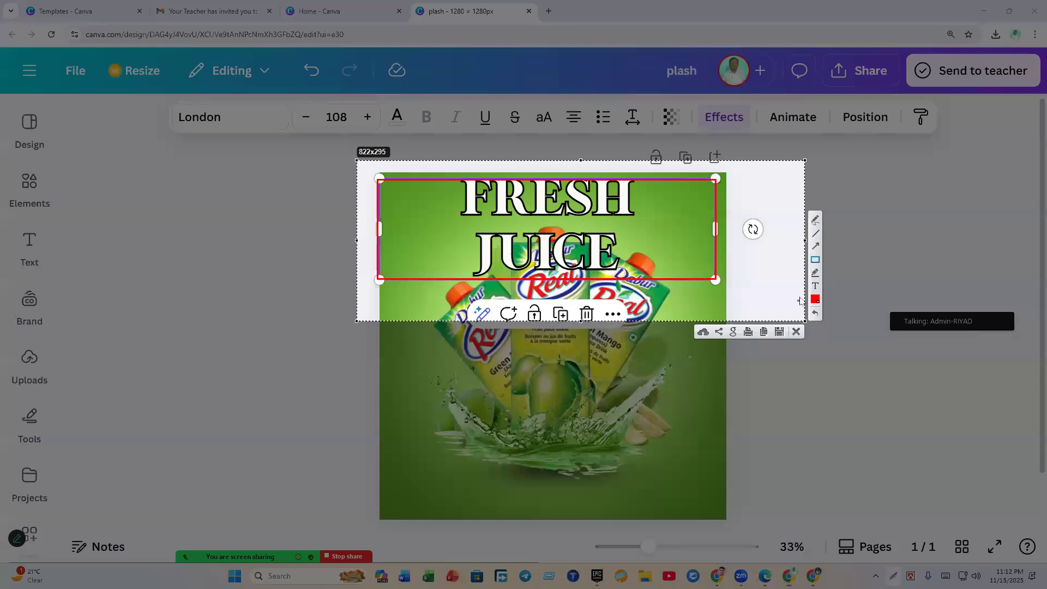
left_click_drag(740, 180, 740, 275)
left_click(796, 332)
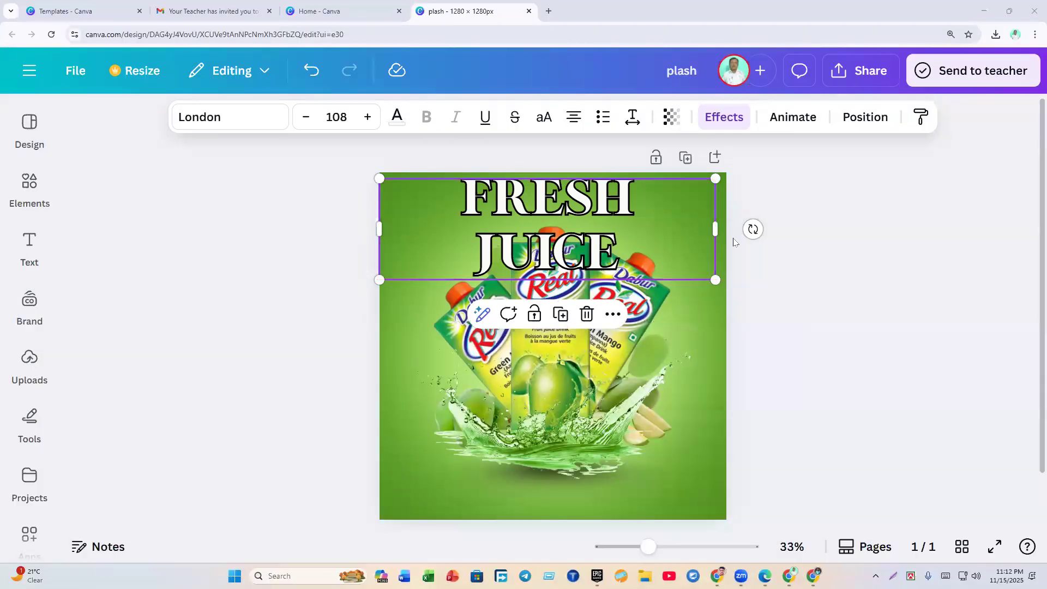
Step: Widen the heading box, shrink FRESH JUICE to size 89, and nudge it right
mouse_move(715, 229)
left_mouse_down()
mouse_move(755, 230)
mouse_move(735, 230)
left_mouse_up()
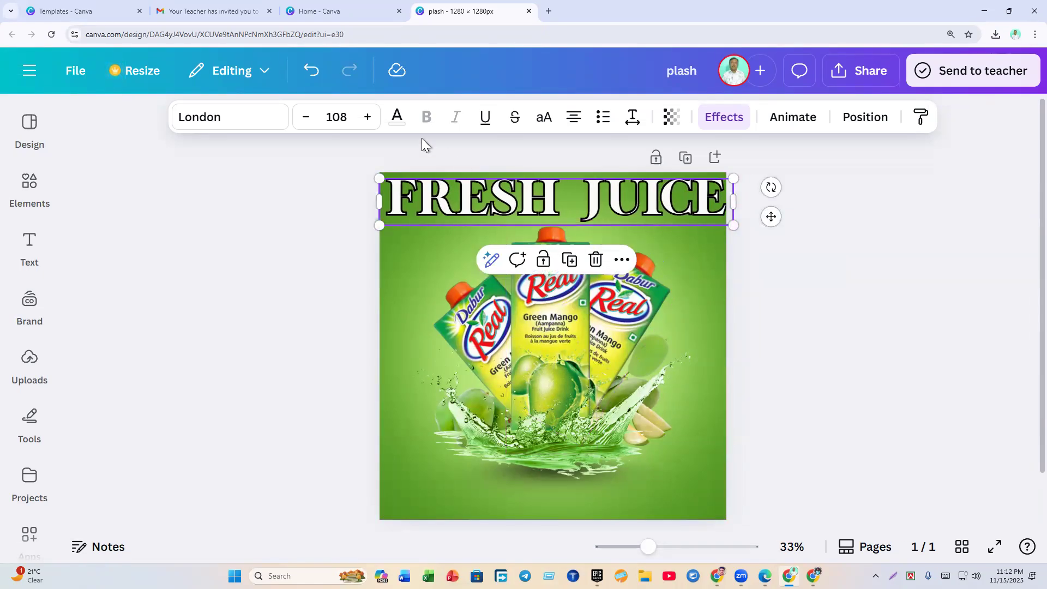
left_click(304, 118)
left_click(304, 118)
left_click(304, 118)
left_click(305, 118)
left_click(304, 118)
left_click(304, 118)
left_click(810, 361)
left_click(601, 195)
left_click_drag(601, 195, 605, 199)
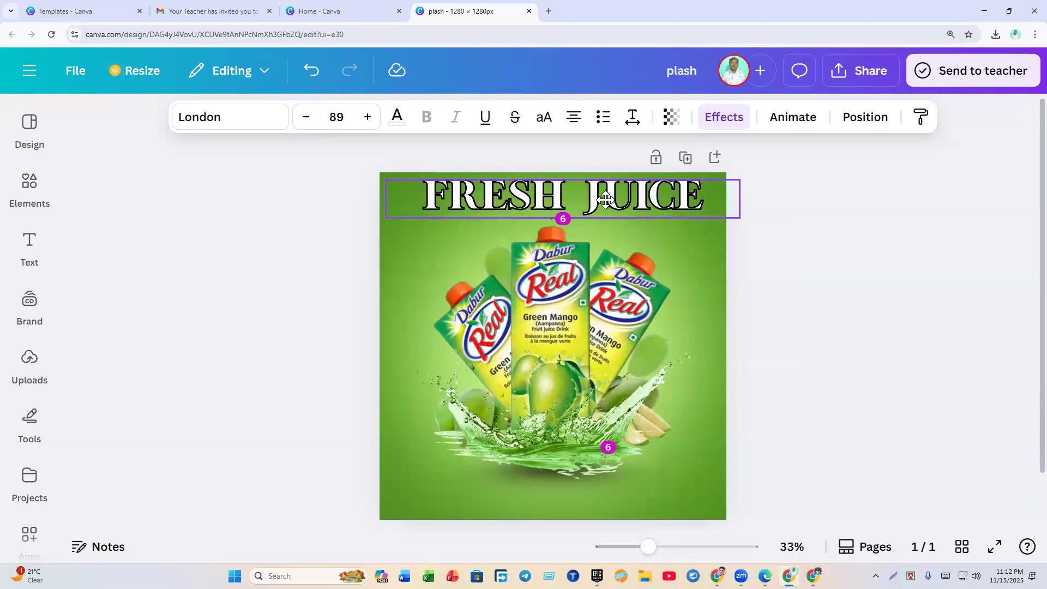
left_click(728, 293)
Step: Move the heading slightly down and reduce its font size to 82
left_click(573, 205)
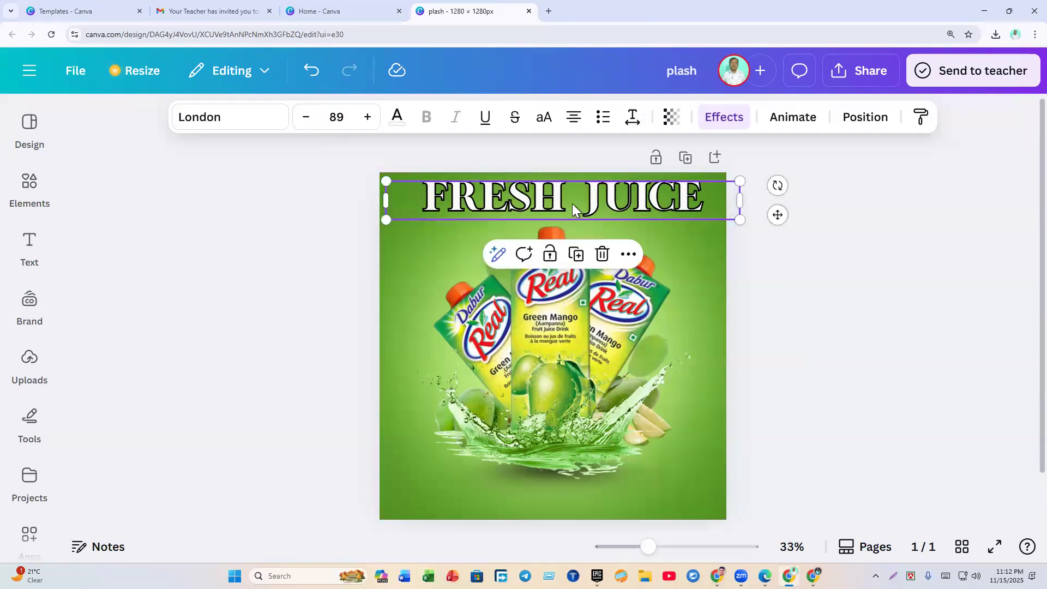
left_click_drag(568, 204, 568, 211)
left_click(787, 286)
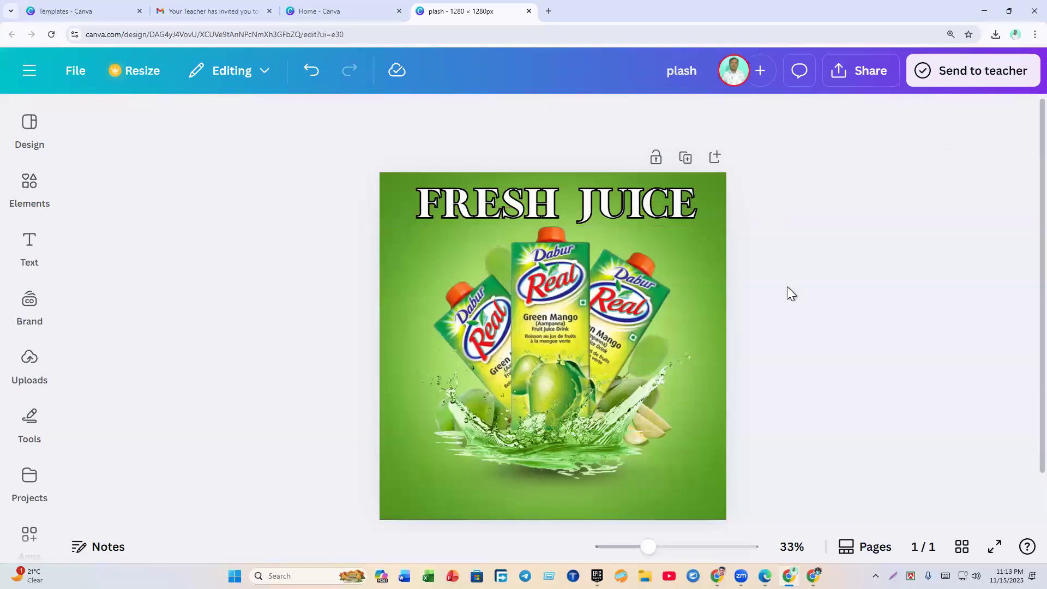
left_click(587, 213)
left_click(304, 125)
left_click(304, 124)
left_click(304, 125)
left_click(305, 124)
left_click(304, 124)
left_click(304, 125)
left_click(304, 124)
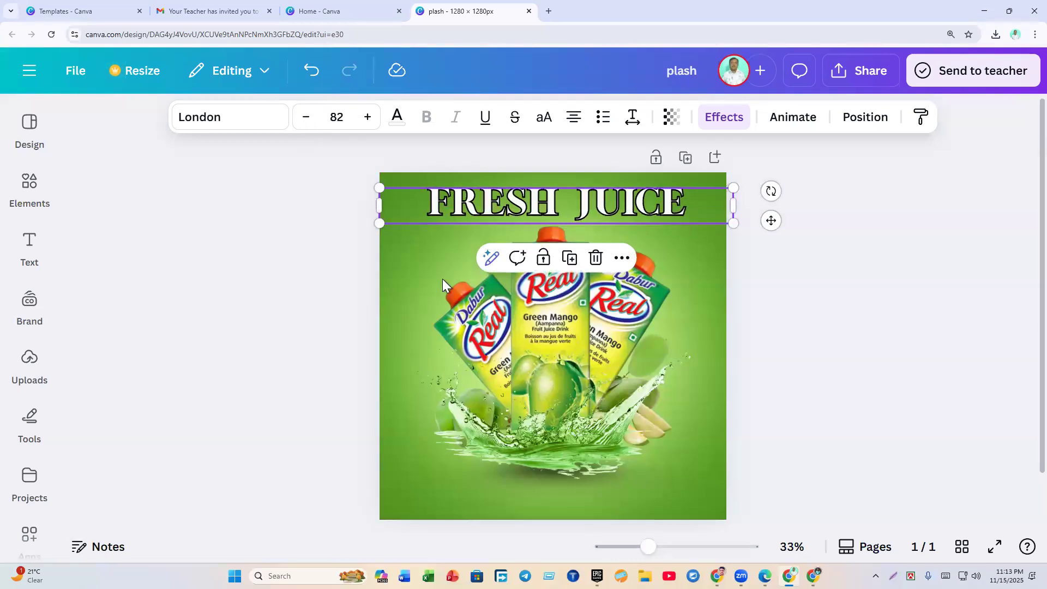
left_click(739, 332)
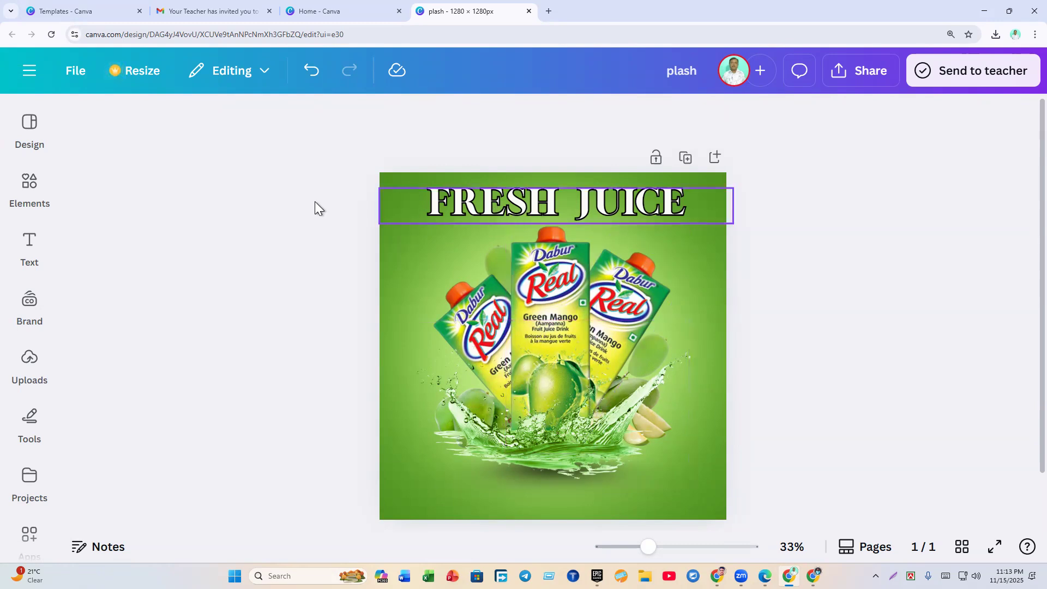
Step: Fine-tune the heading size to 79, then 80, previewing the one-line layout
left_click(470, 220)
left_click(326, 269)
left_click(495, 214)
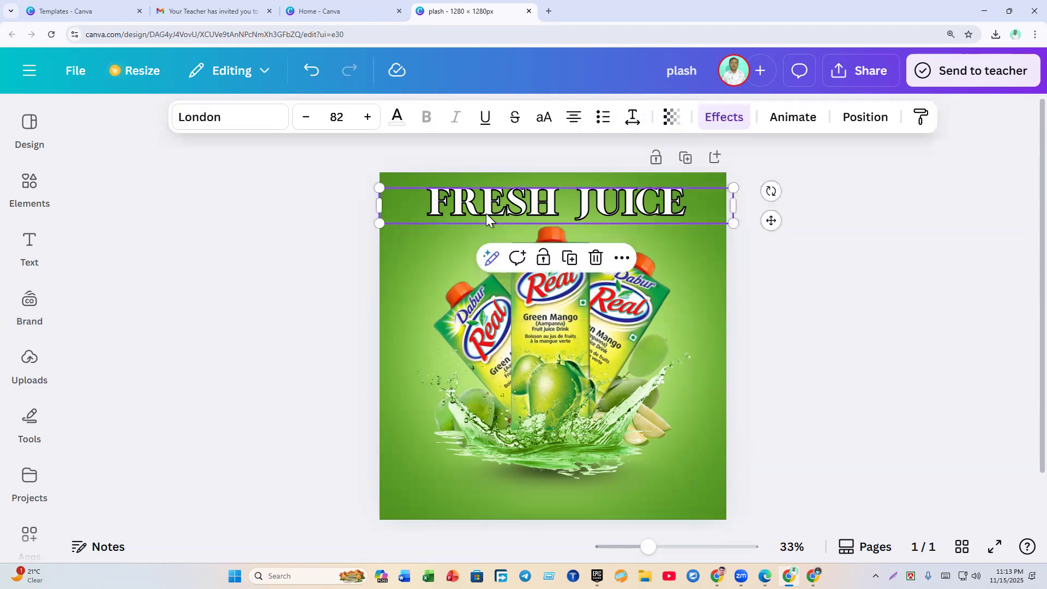
left_click(355, 287)
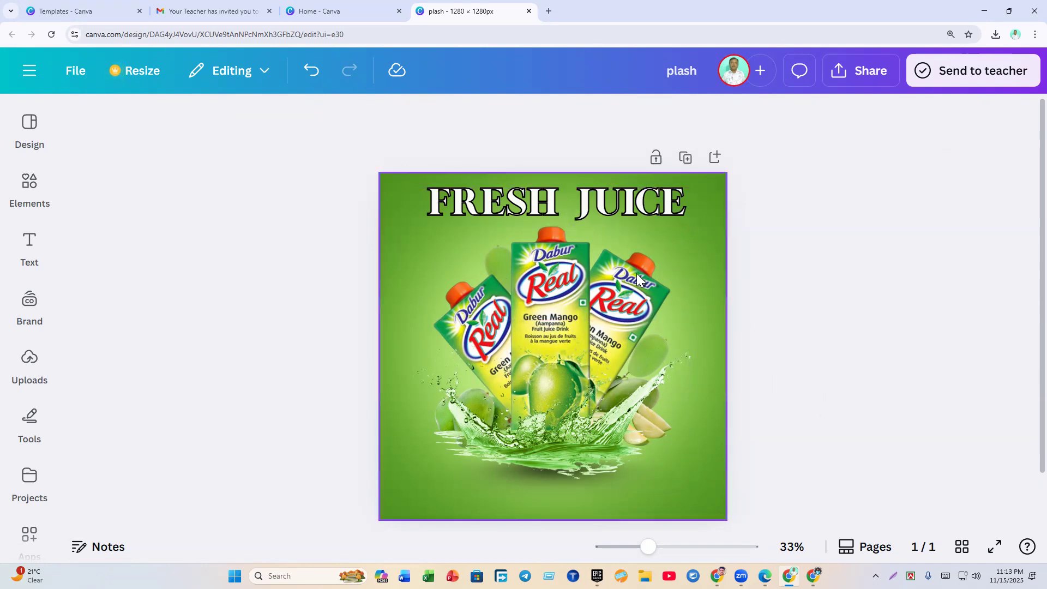
left_click(577, 213)
left_click(303, 117)
left_click(304, 118)
left_click(304, 118)
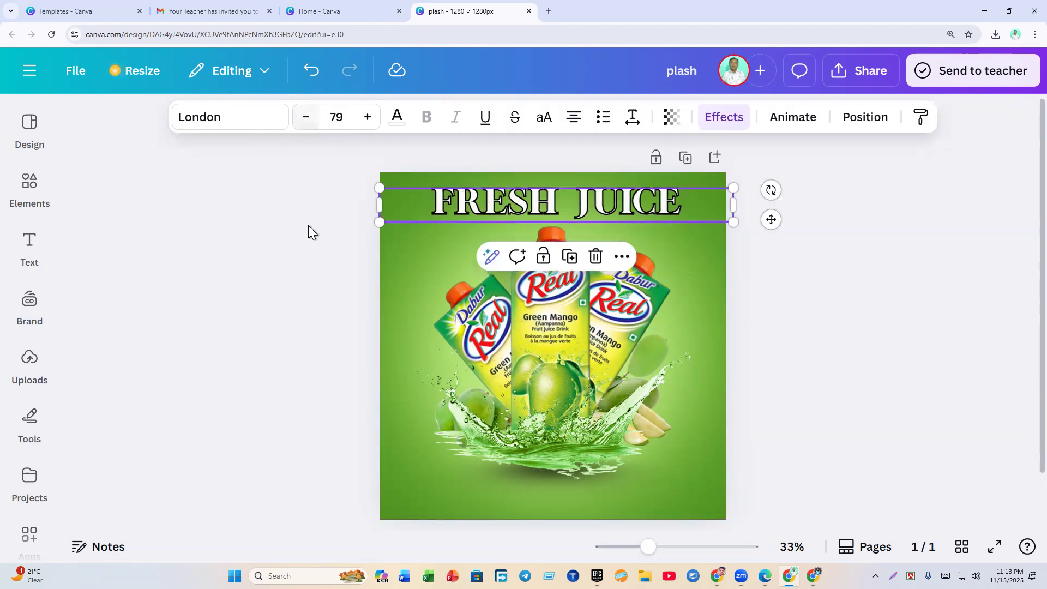
left_click(284, 306)
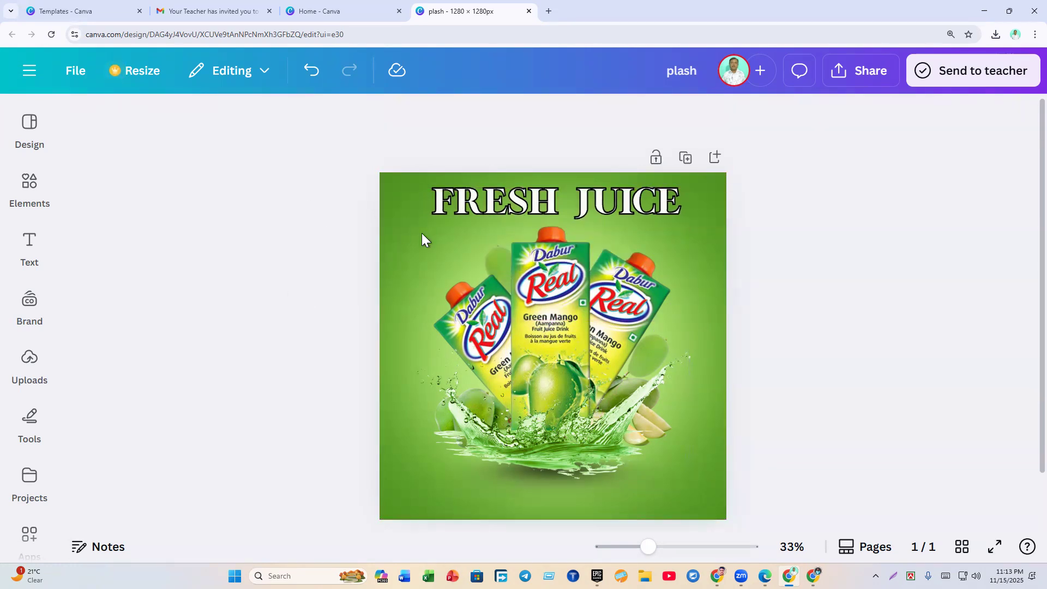
left_click(426, 203)
left_click(369, 117)
left_click(287, 266)
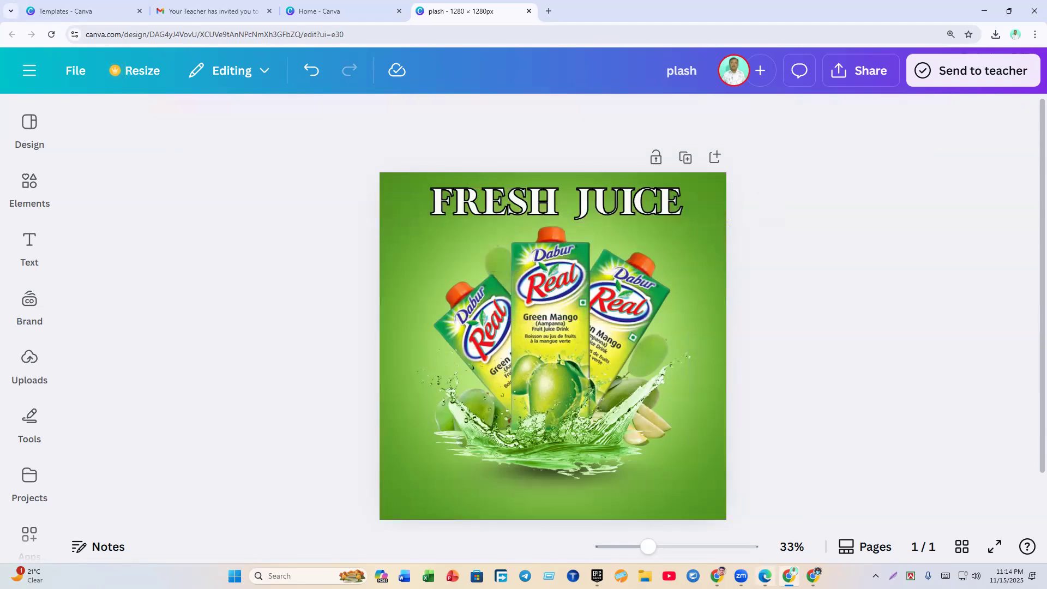
key("alt+Tab")
Step: Check the orange reference, return to the green design, and search Elements for 'SHADOW'
left_click(525, 180)
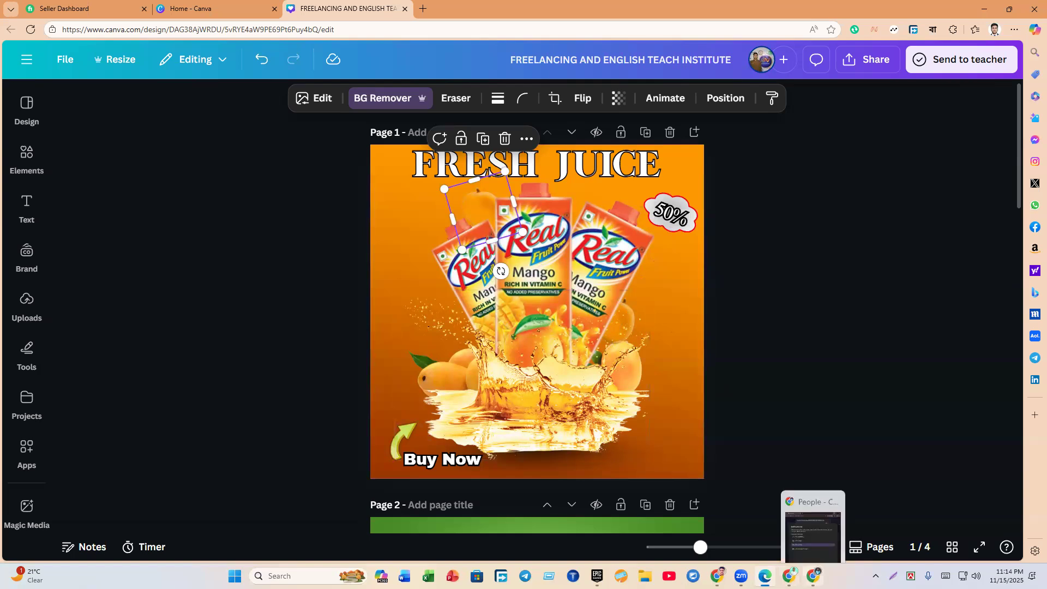
mouse_move(789, 576)
left_click(781, 512)
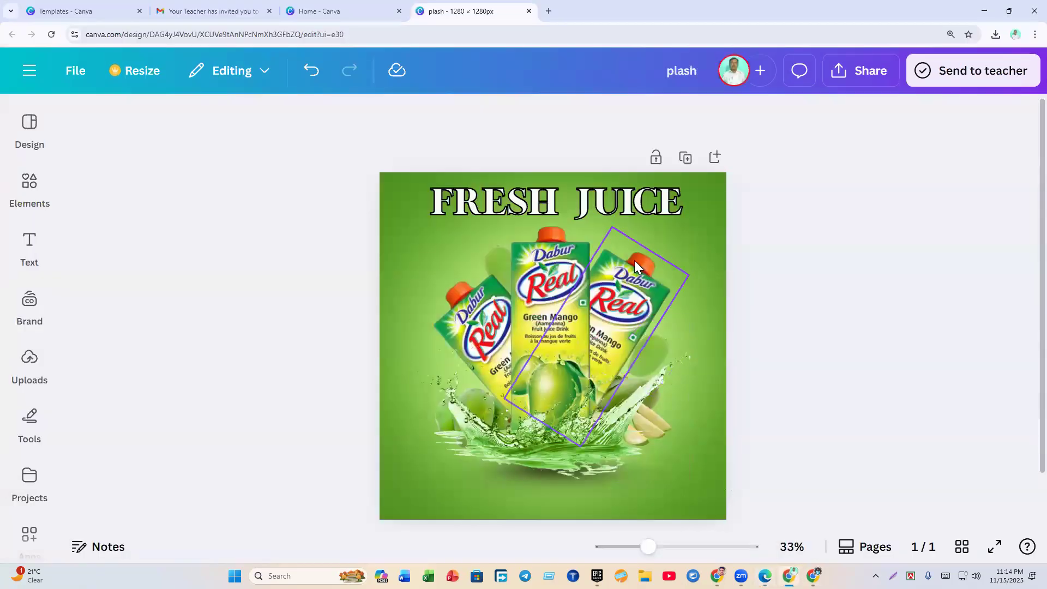
left_click(30, 186)
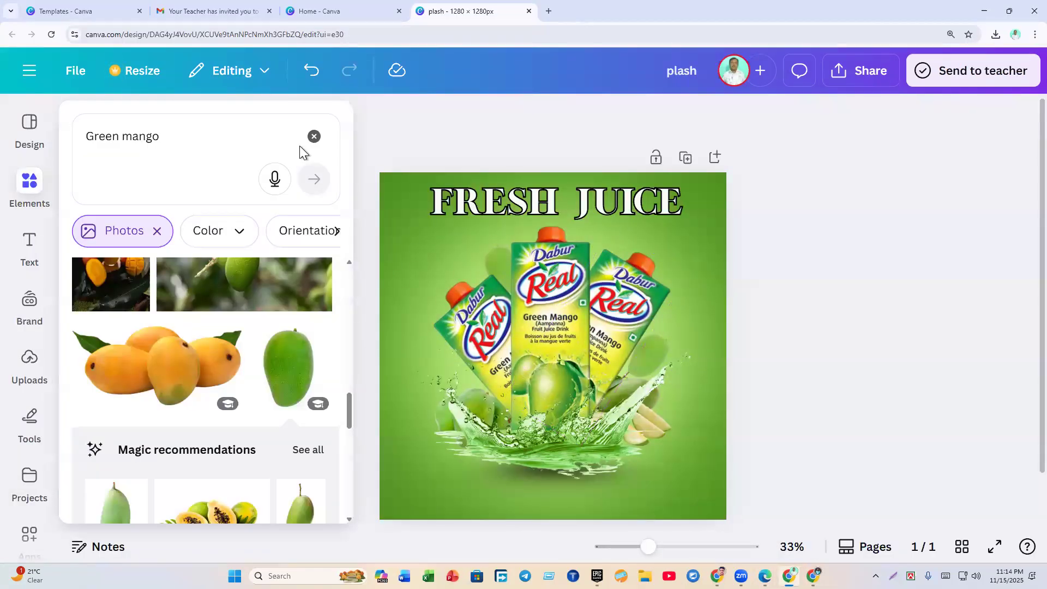
left_click(314, 135)
left_click(224, 145)
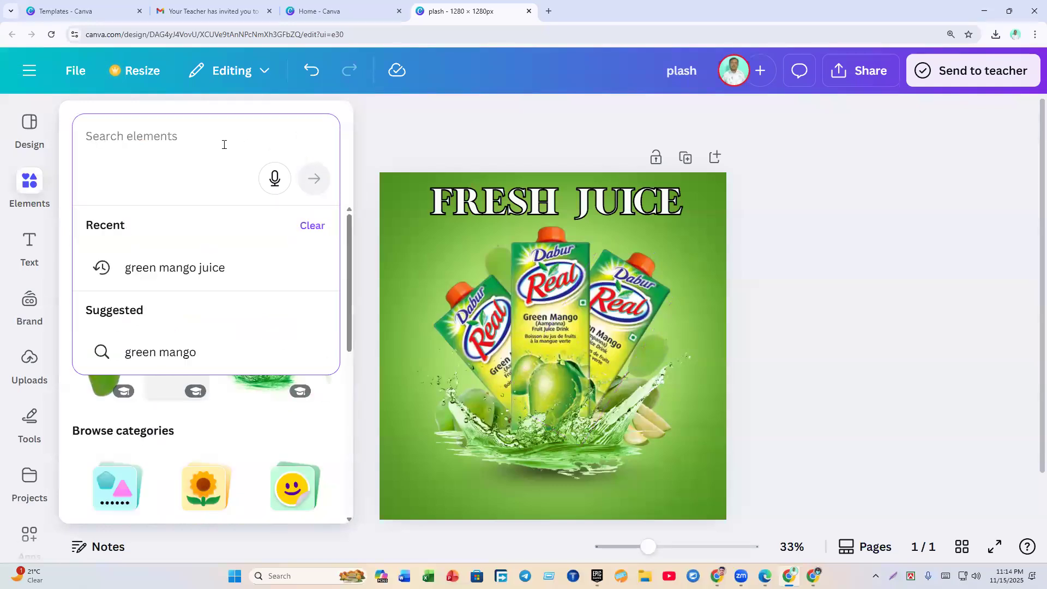
type("SHADOW")
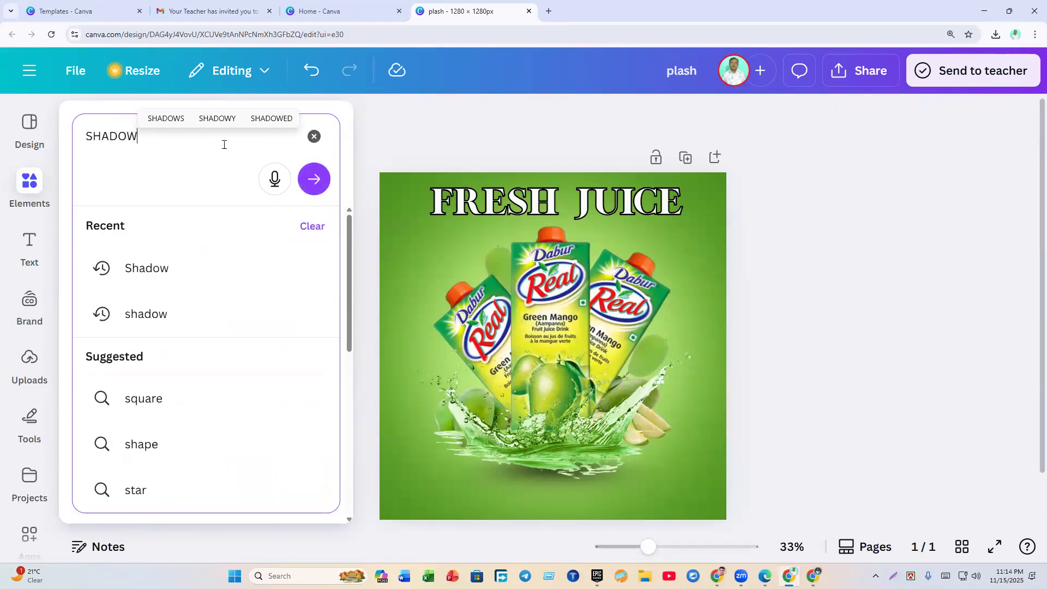
key("Return")
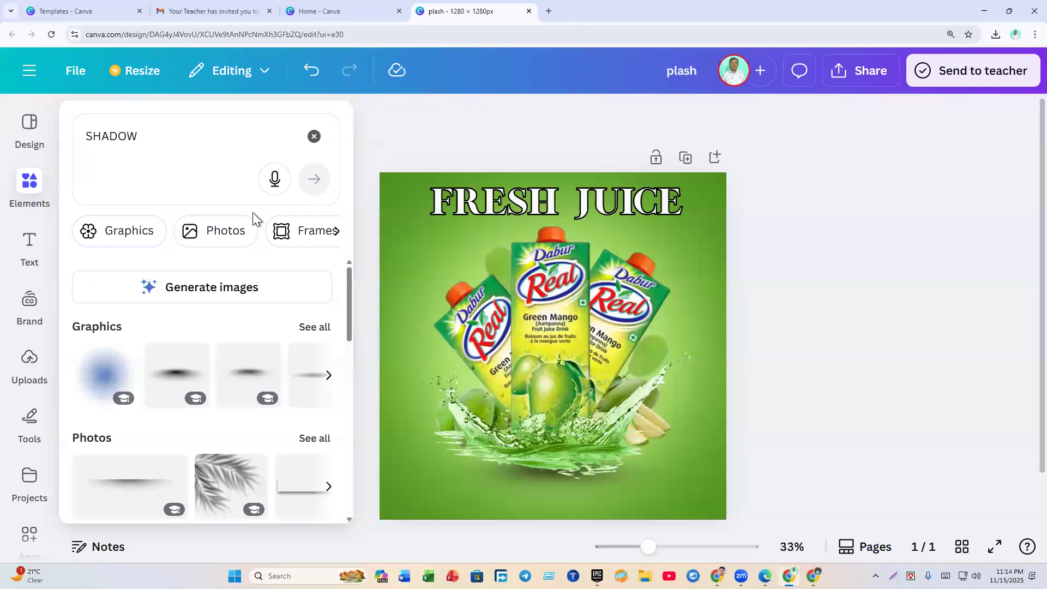
Step: Change the search to 'shape' and browse all the Shapes results
left_click(183, 141)
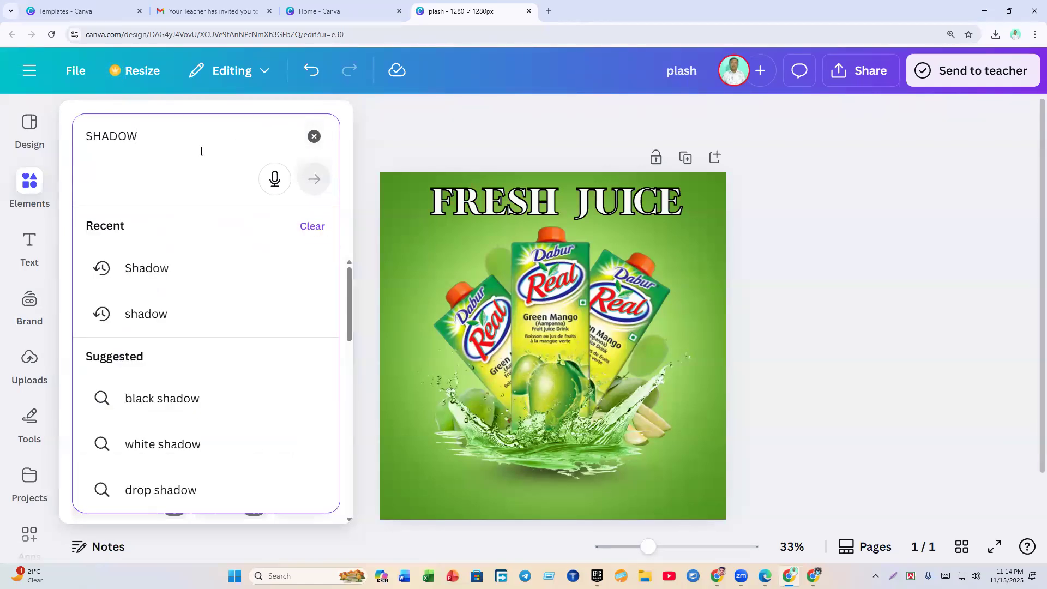
key("BackSpace")
key("BackSpace")
key("BackSpace")
type("pe")
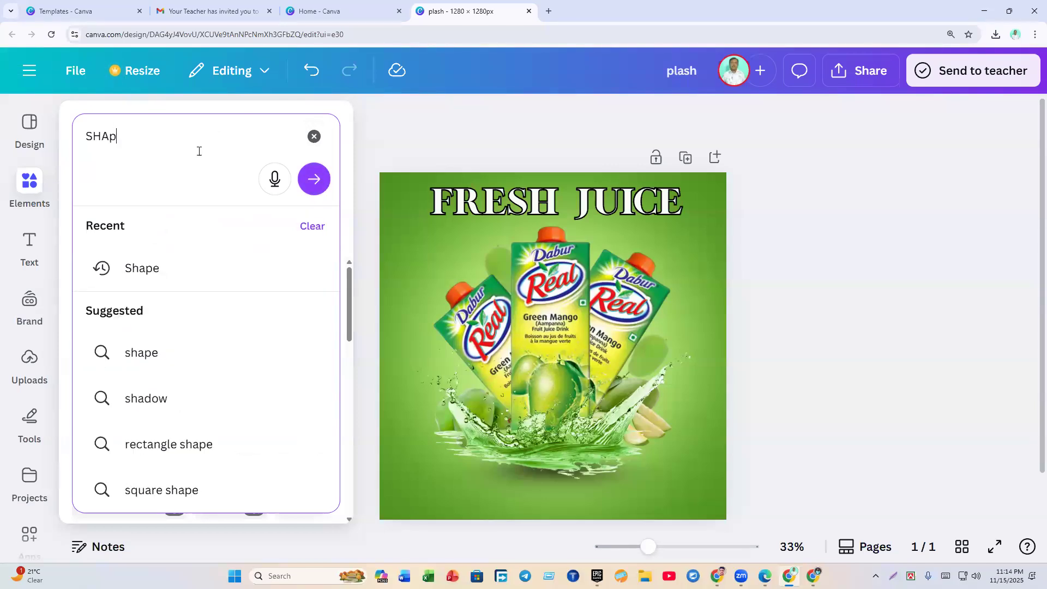
key("Return")
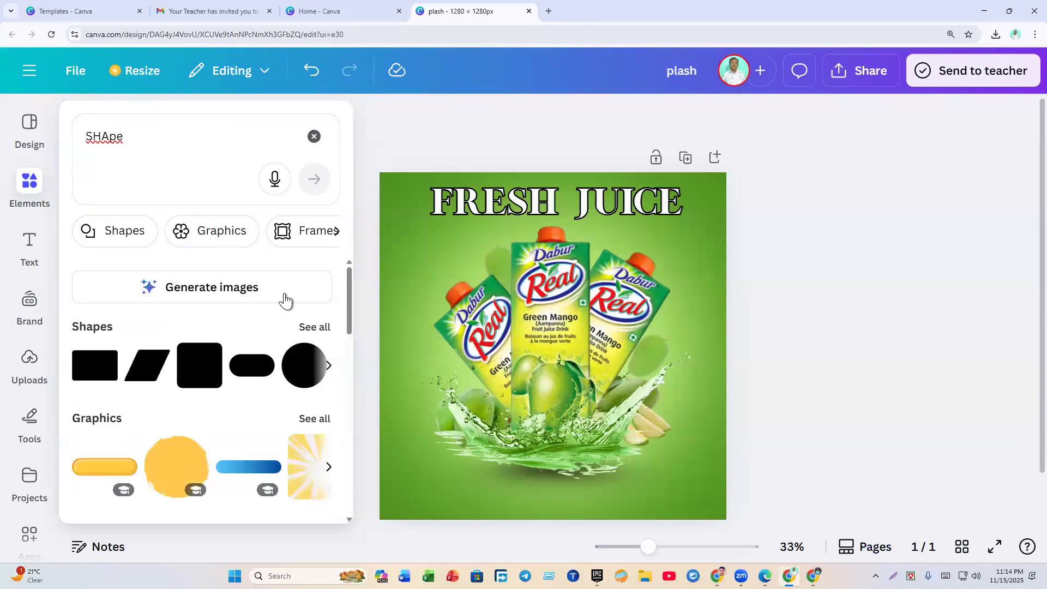
left_click(311, 328)
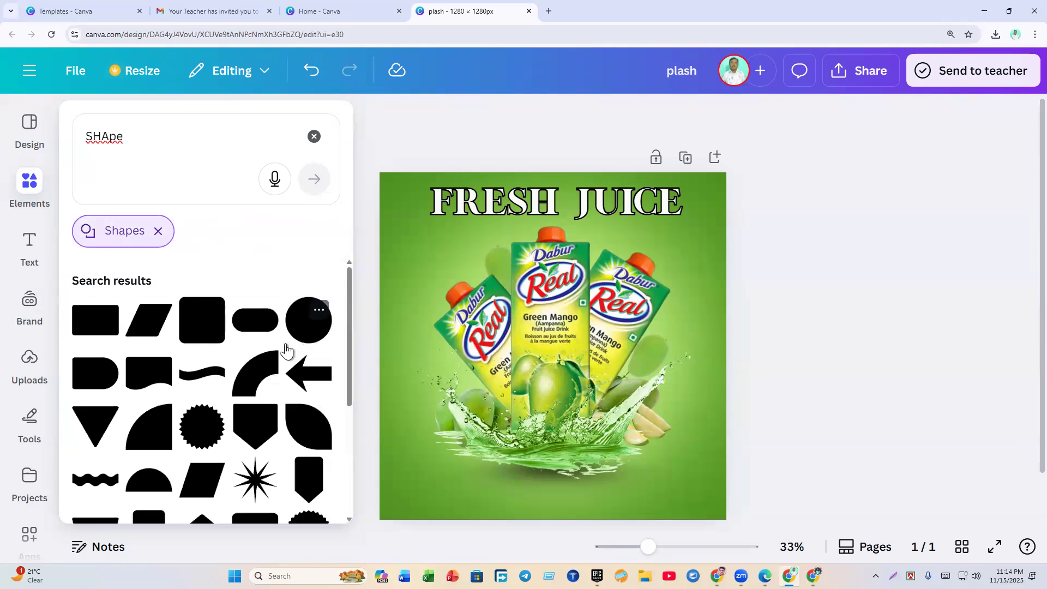
left_click_drag(351, 312, 362, 434)
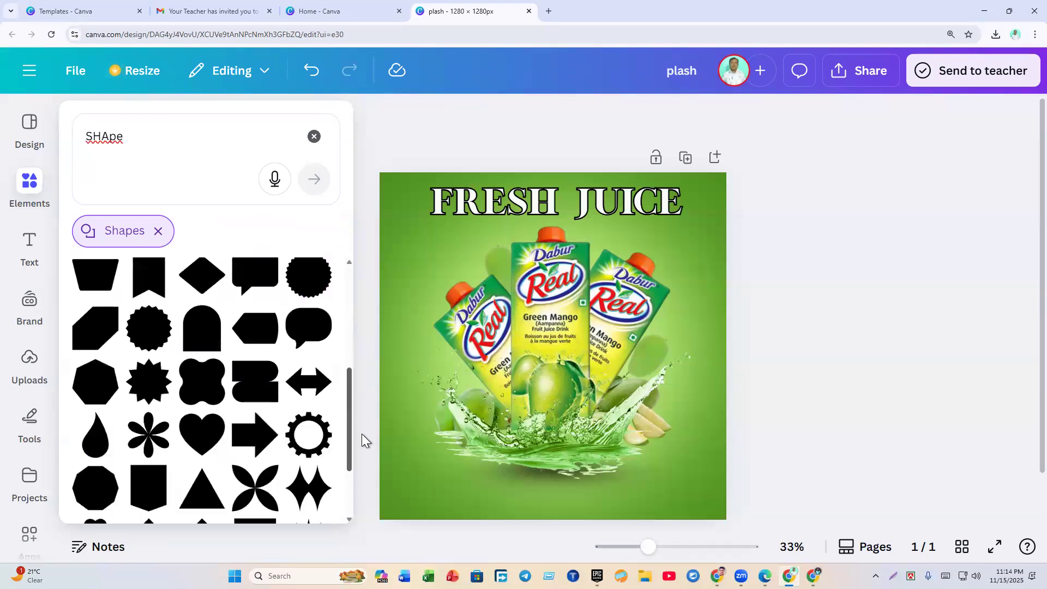
left_click_drag(362, 434, 375, 488)
Step: Add the purple cloud, shrink it, tilt it about 12°, and place it top-right
left_click(95, 430)
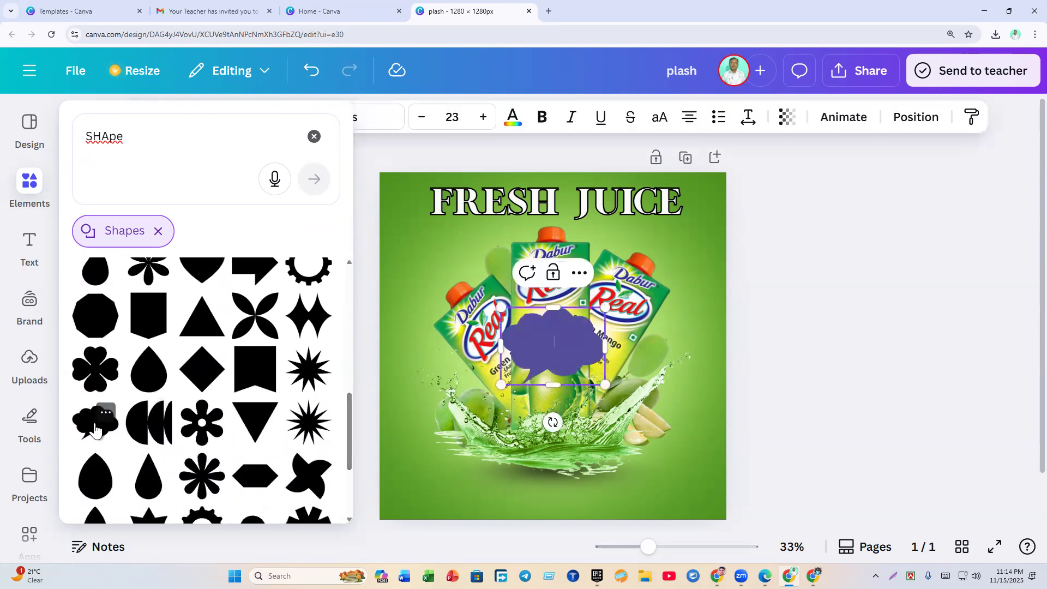
left_click(839, 371)
left_click(553, 359)
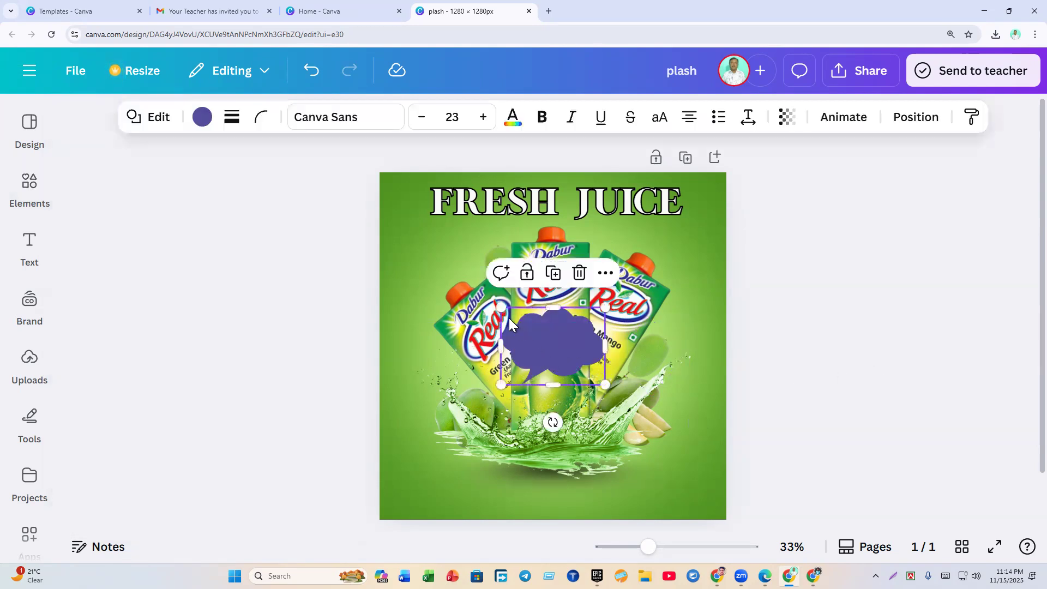
left_click_drag(501, 312, 688, 249)
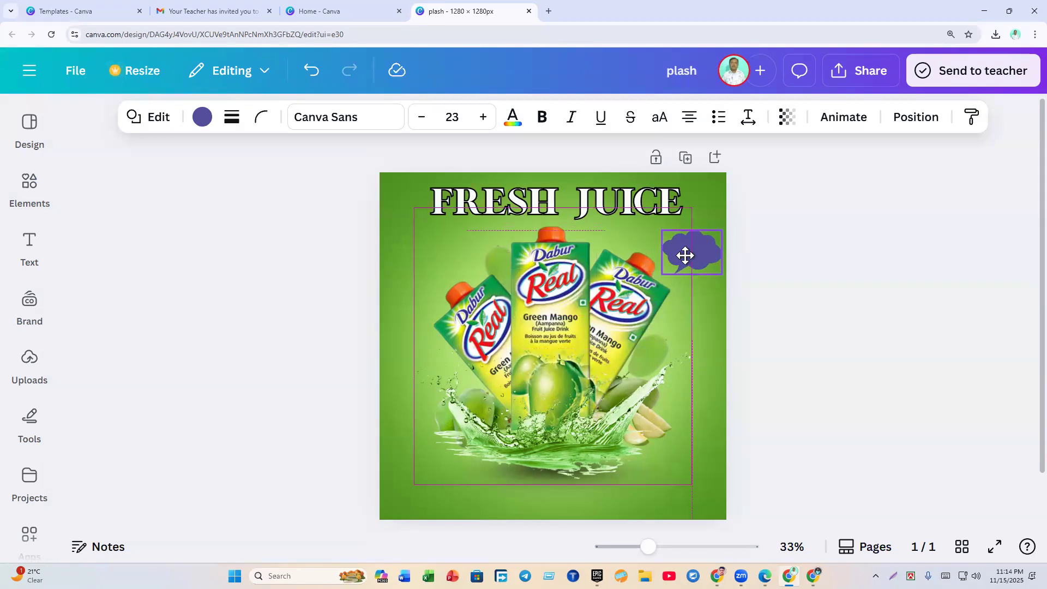
left_click_drag(673, 311, 651, 326)
left_click(760, 310)
left_click(692, 258)
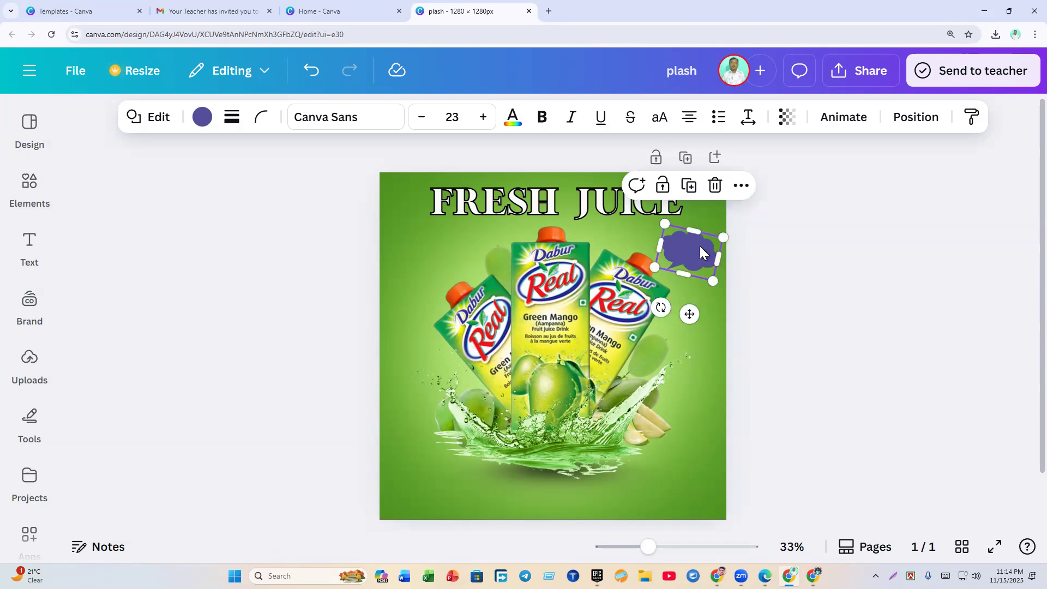
left_click_drag(700, 250, 694, 250)
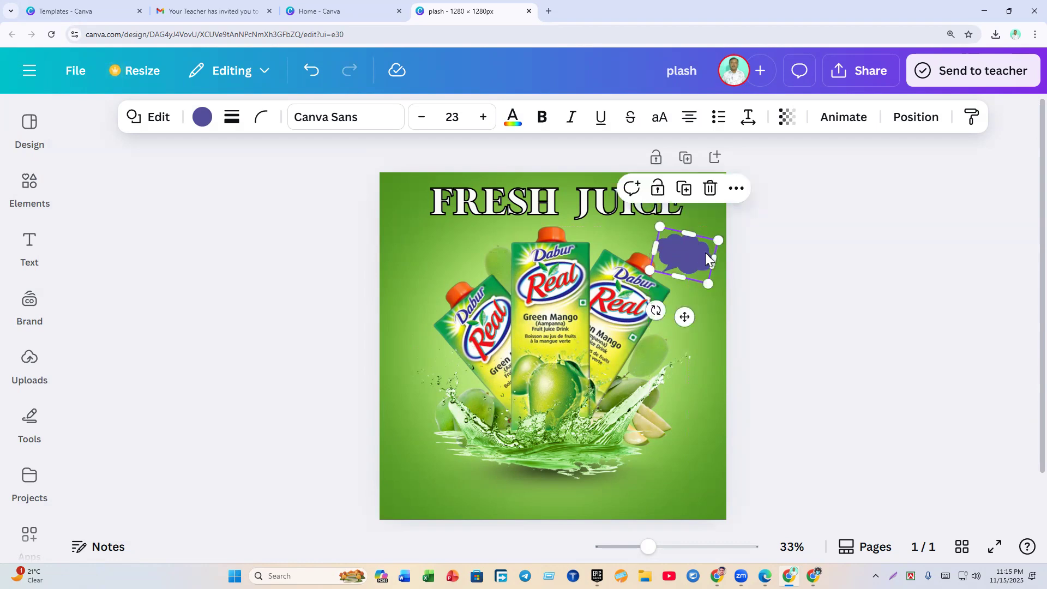
key("Right")
key("Right")
key("Right")
key("Right")
key("Right")
key("Right")
key("Right")
key("Right")
key("Right")
key("Right")
key("Right")
key("Right")
key("Right")
key("Right")
key("Right")
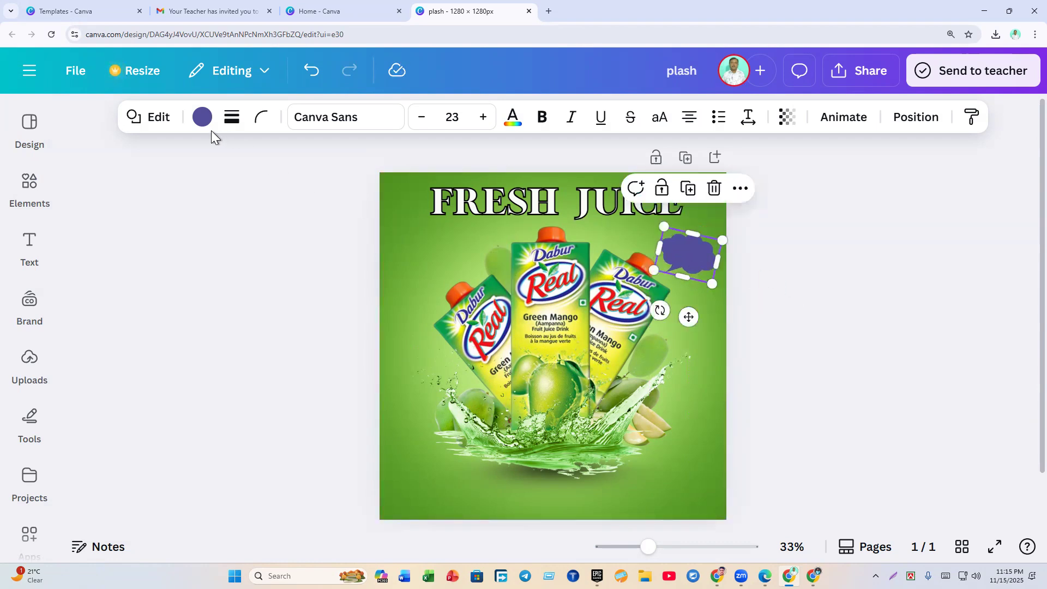
Step: Change the cloud's fill to a new radial gradient instead of solid purple
left_click(201, 118)
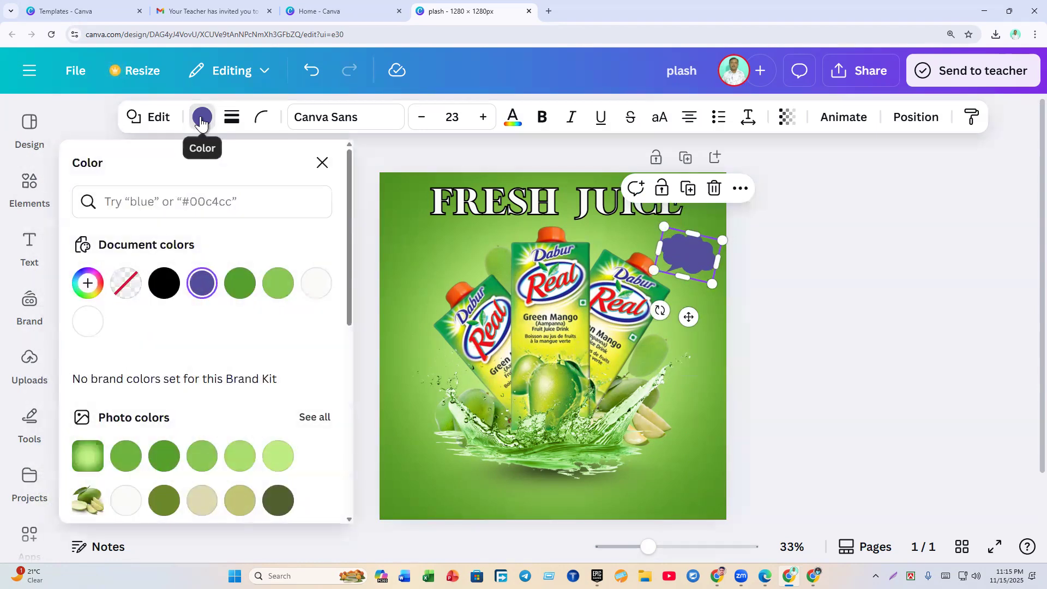
left_click(87, 289)
left_click(265, 330)
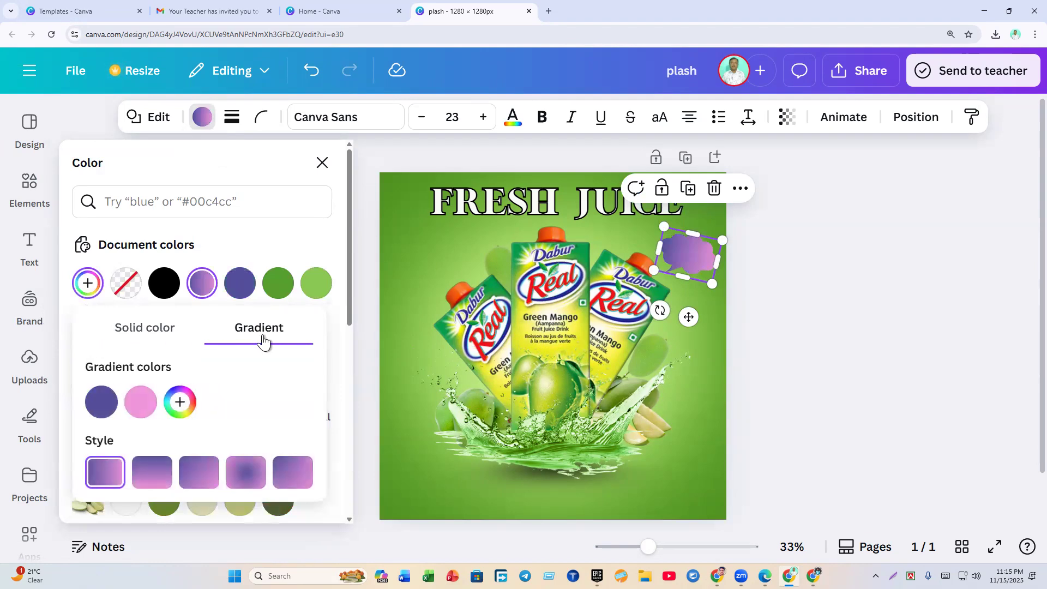
left_click(244, 473)
Step: Set the first gradient stop to white and the second to dark grey
left_click(100, 404)
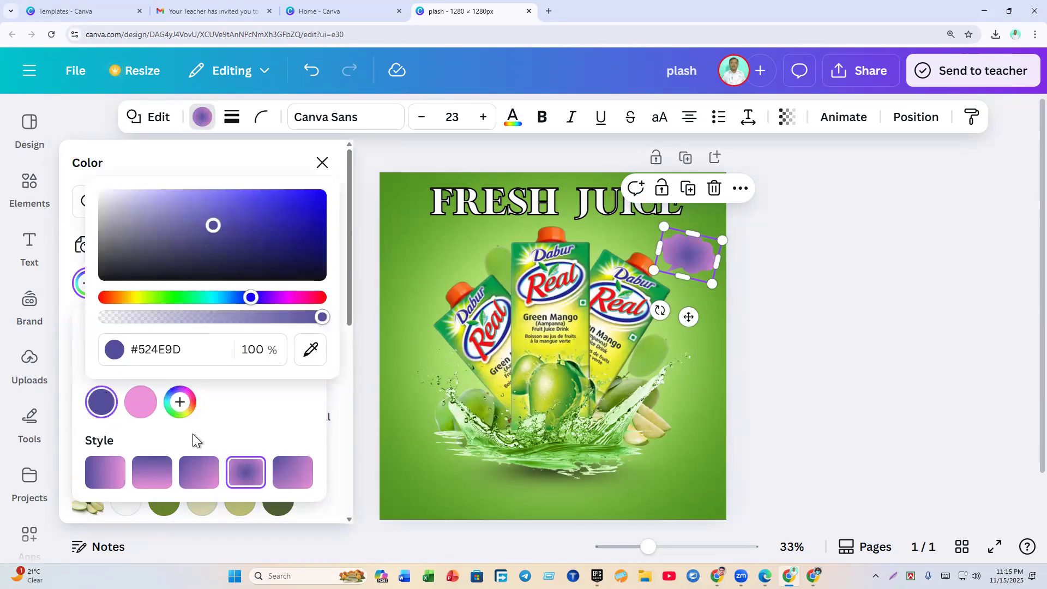
left_click_drag(213, 226, 102, 193)
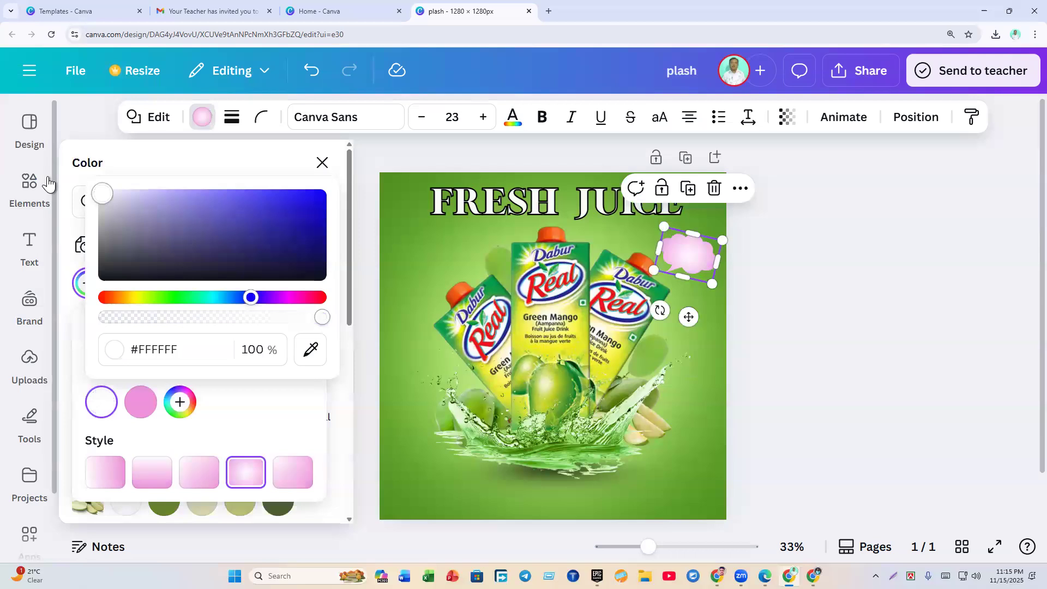
left_click(142, 364)
left_click(140, 402)
left_click_drag(224, 203, 97, 302)
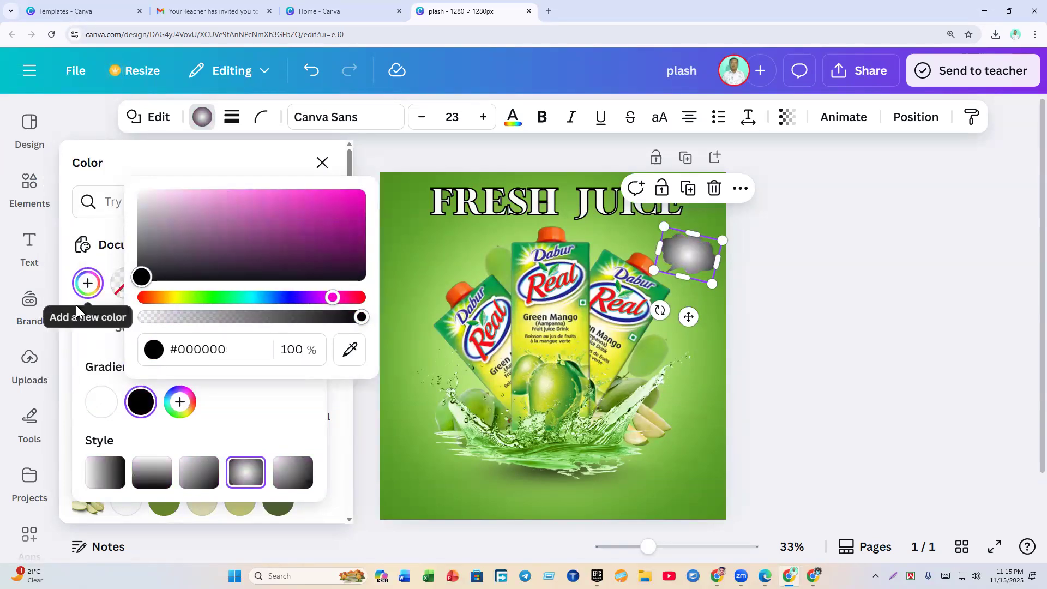
left_click(146, 263)
left_click_drag(146, 263, 136, 263)
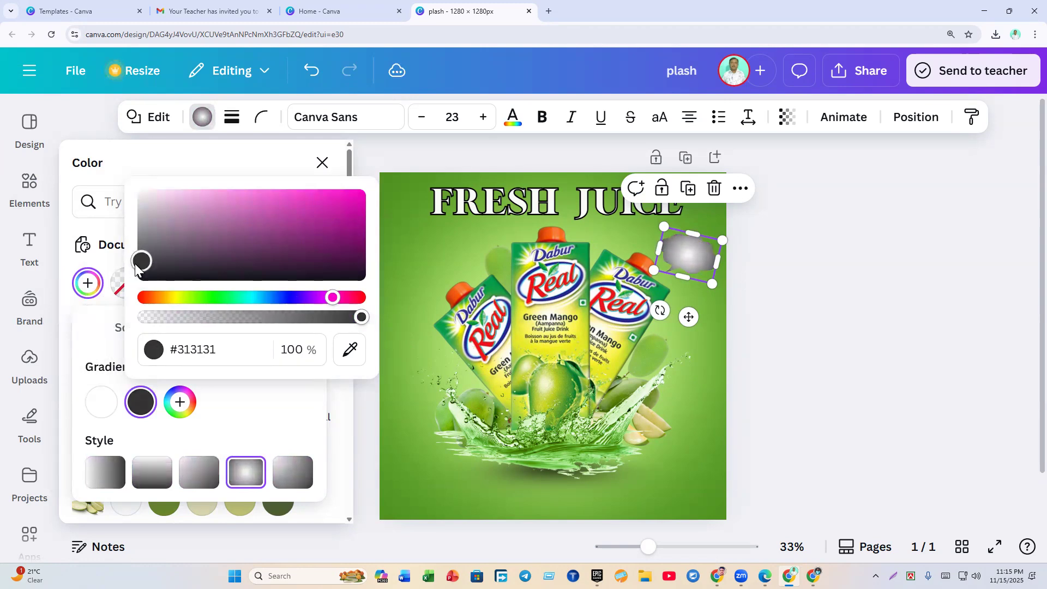
left_click(253, 435)
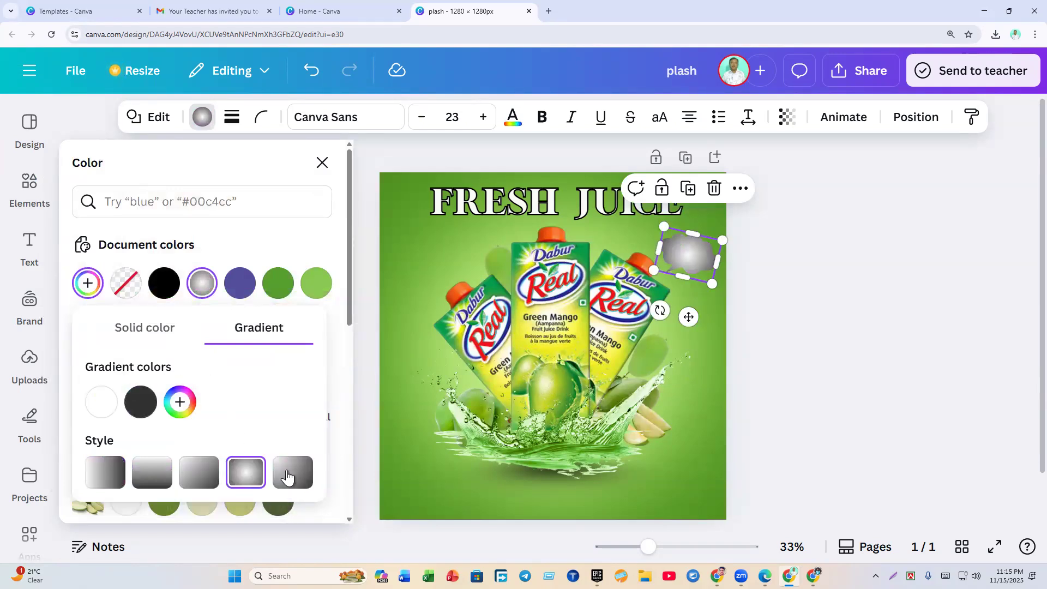
Step: Lighten the dark stop to mid grey, keep the light stop white, and deselect the cloud
left_click(141, 402)
mouse_move(143, 262)
left_mouse_down()
mouse_move(144, 246)
mouse_move(140, 303)
mouse_move(142, 263)
left_mouse_up()
left_click(104, 408)
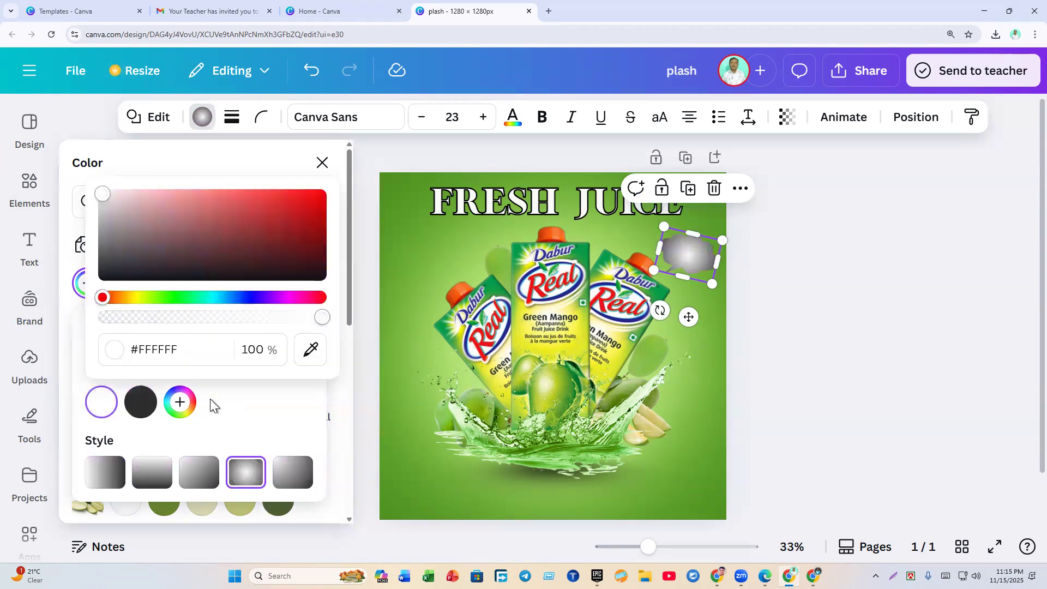
left_click_drag(104, 201, 74, 191)
left_click(270, 403)
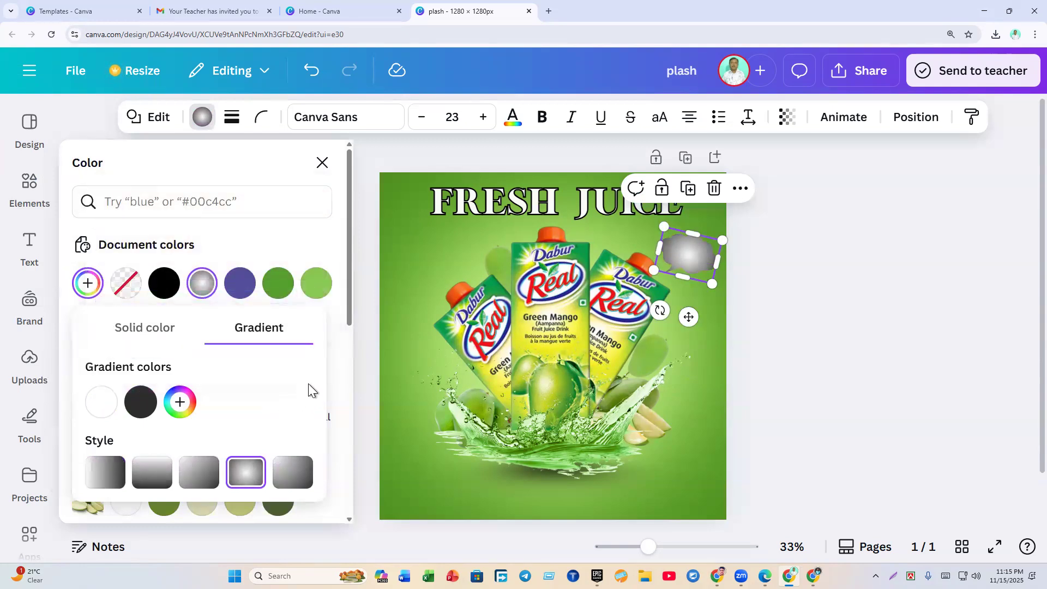
left_click(329, 365)
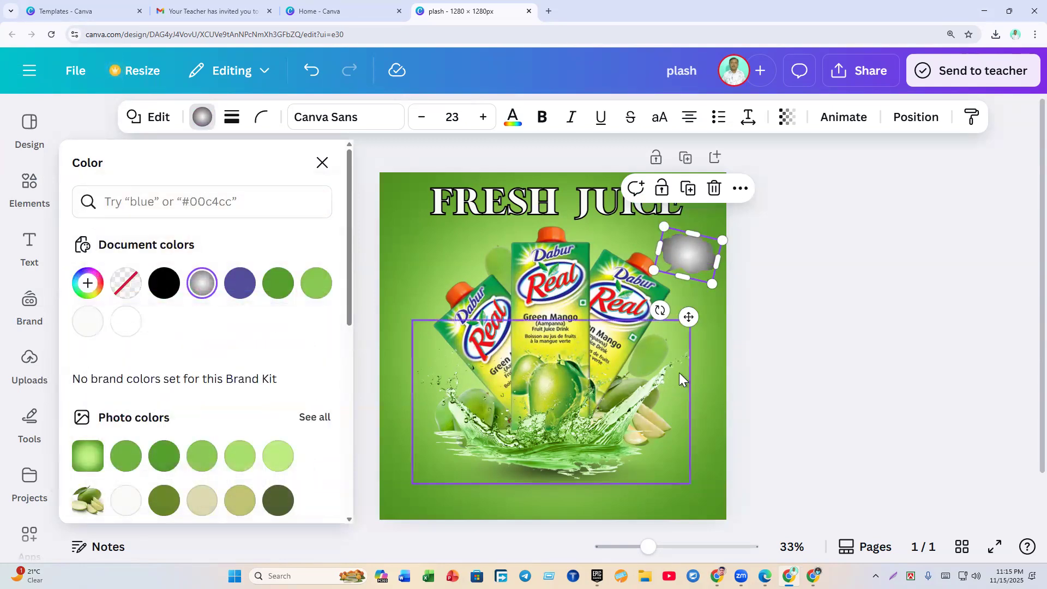
left_click(781, 467)
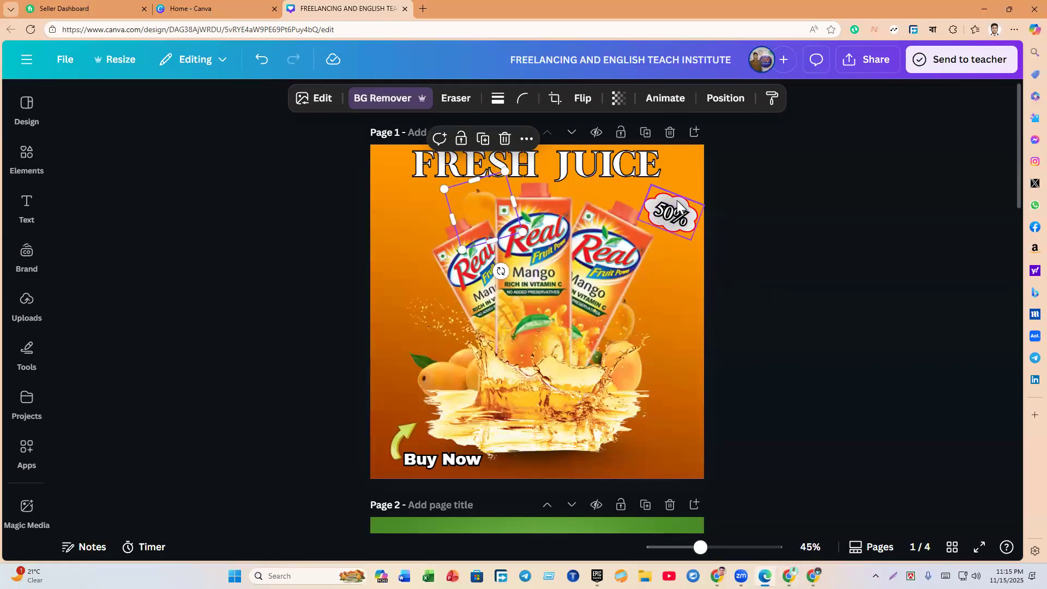
Step: Compare with the reference design's 50% badge, then reselect the grey cloud
left_click(676, 200)
left_click(789, 576)
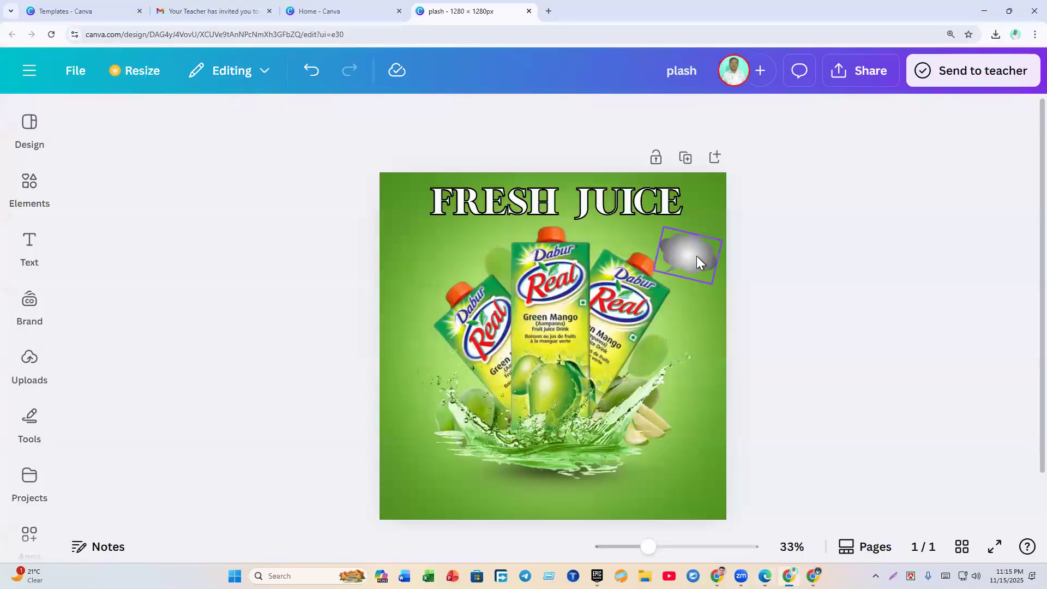
left_click(699, 272)
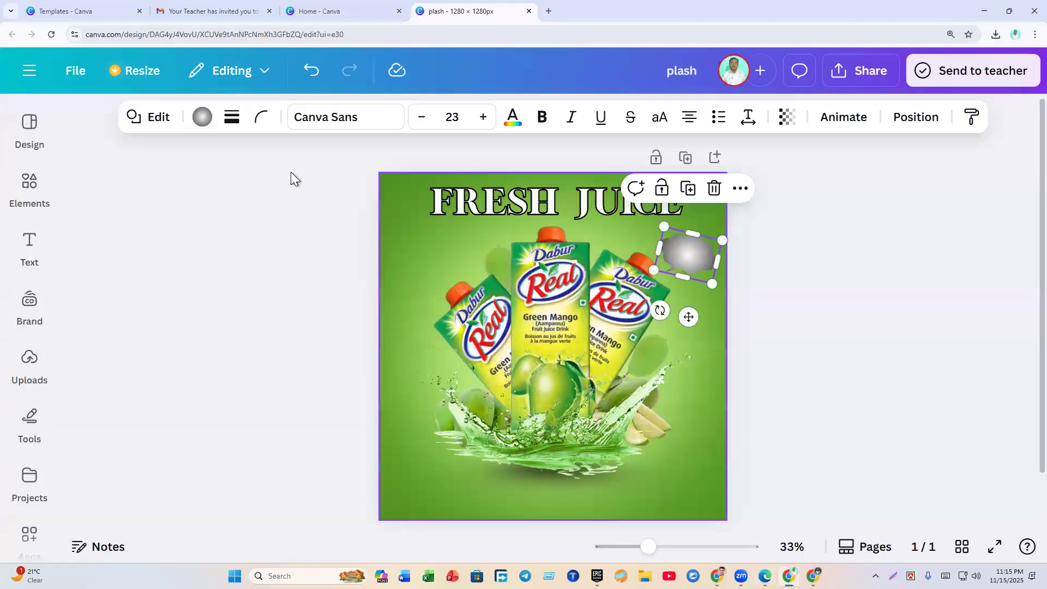
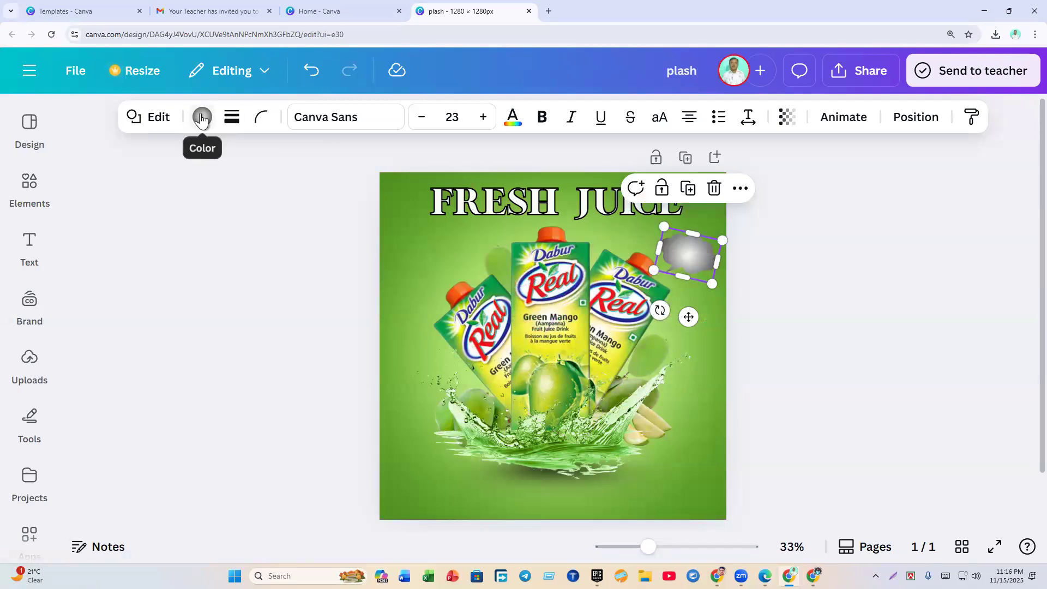
Step: Give the grey cloud bubble a solid outline and raise its stroke weight to 7
left_click(228, 126)
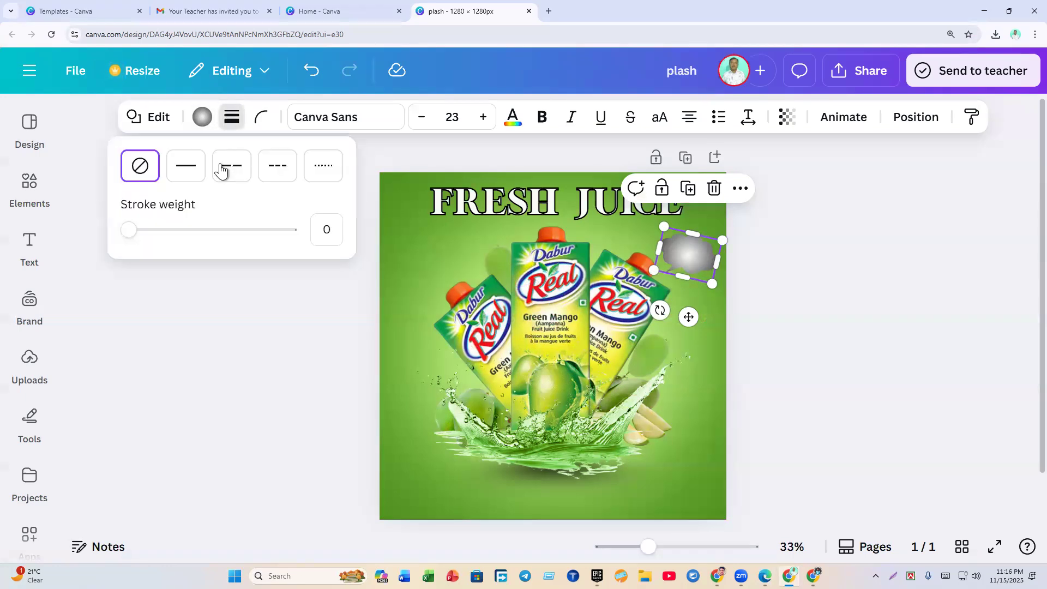
left_click(182, 176)
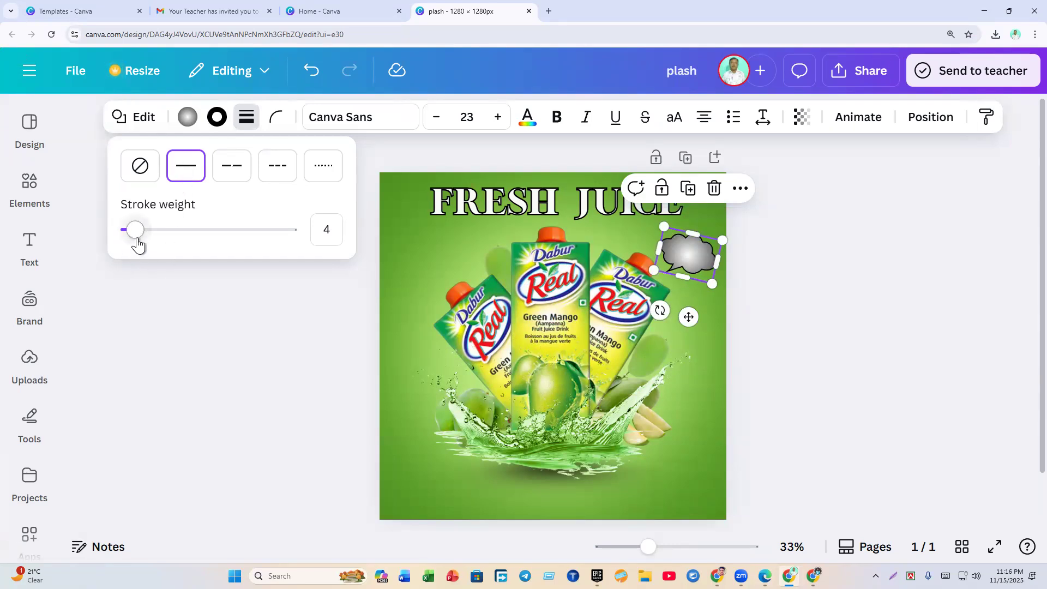
mouse_move(135, 229)
left_mouse_down()
mouse_move(284, 273)
mouse_move(137, 252)
left_mouse_up()
Step: Trim the bubble's outline slightly, then search the Elements library for '50'
left_click(241, 320)
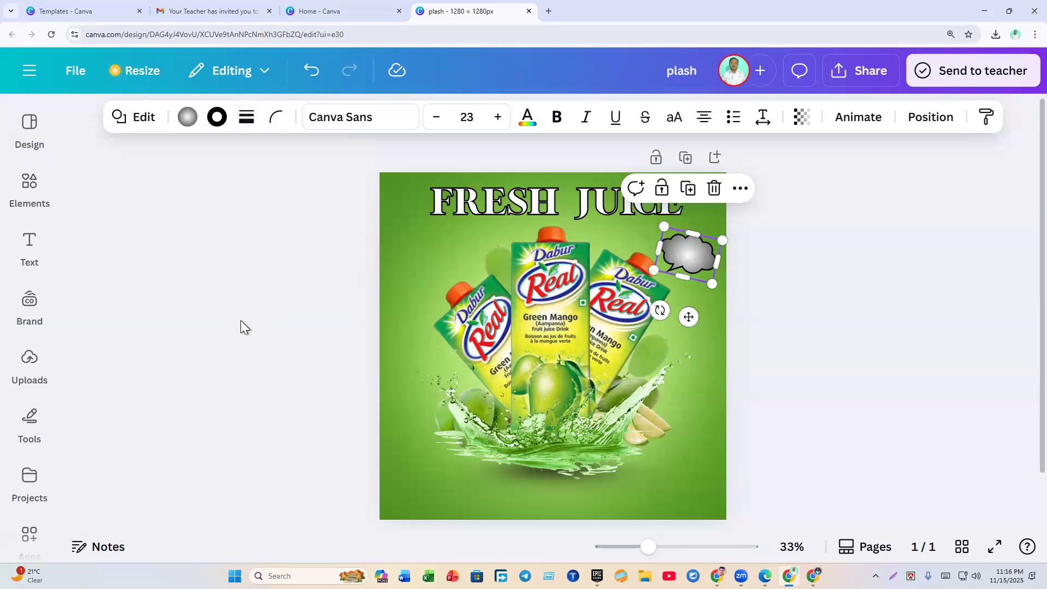
left_click(240, 319)
left_click(46, 185)
mouse_move(37, 202)
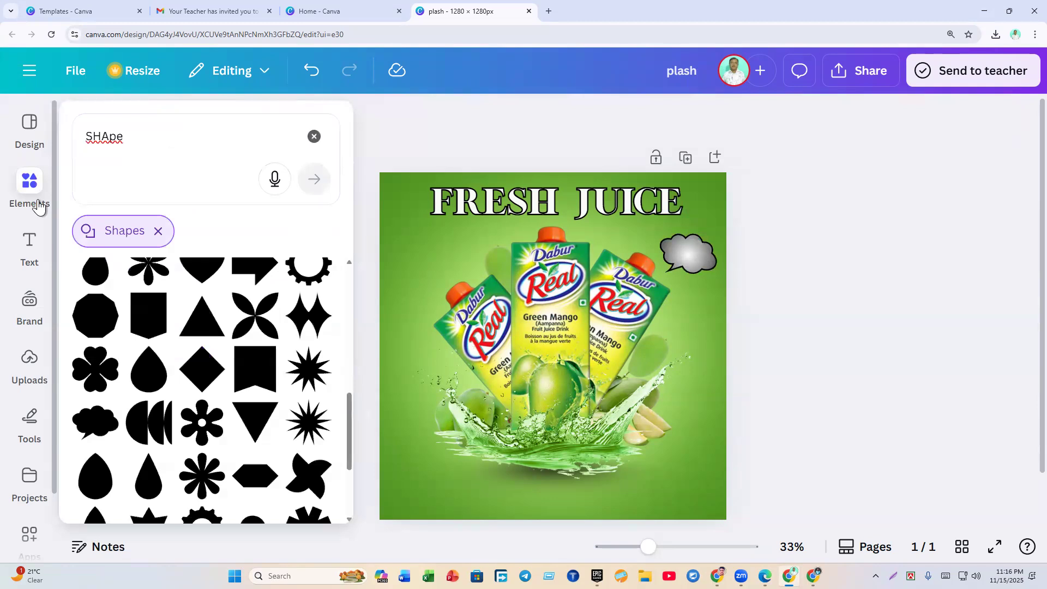
left_click(314, 136)
left_click(121, 147)
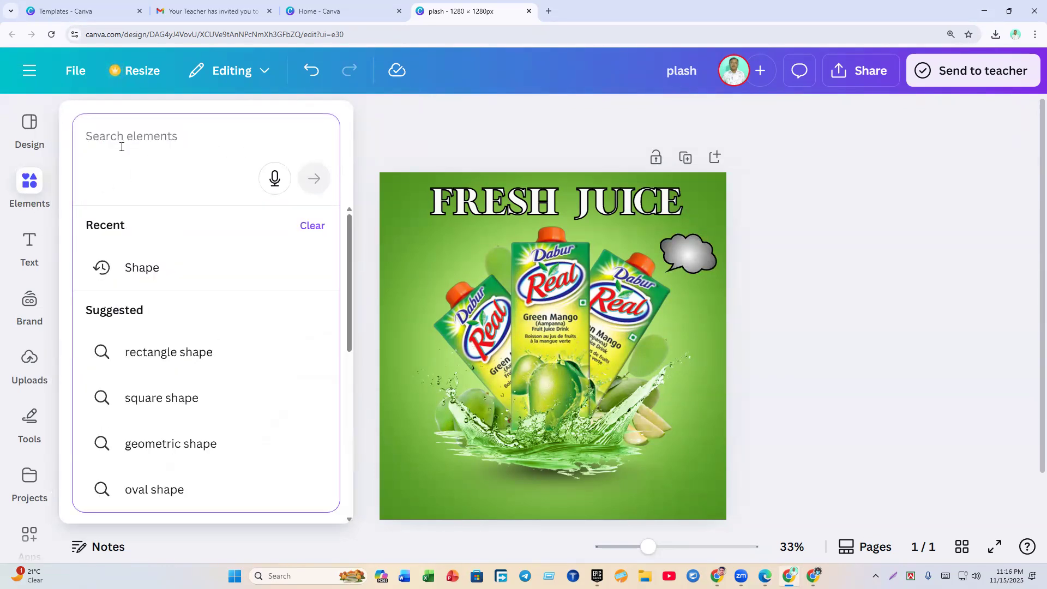
type("50")
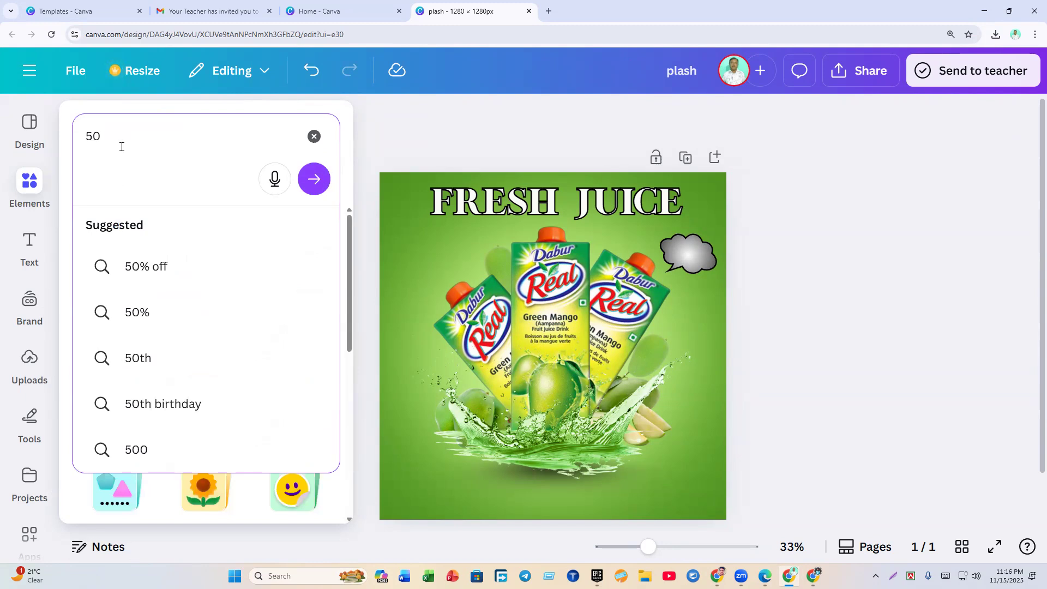
key("Return")
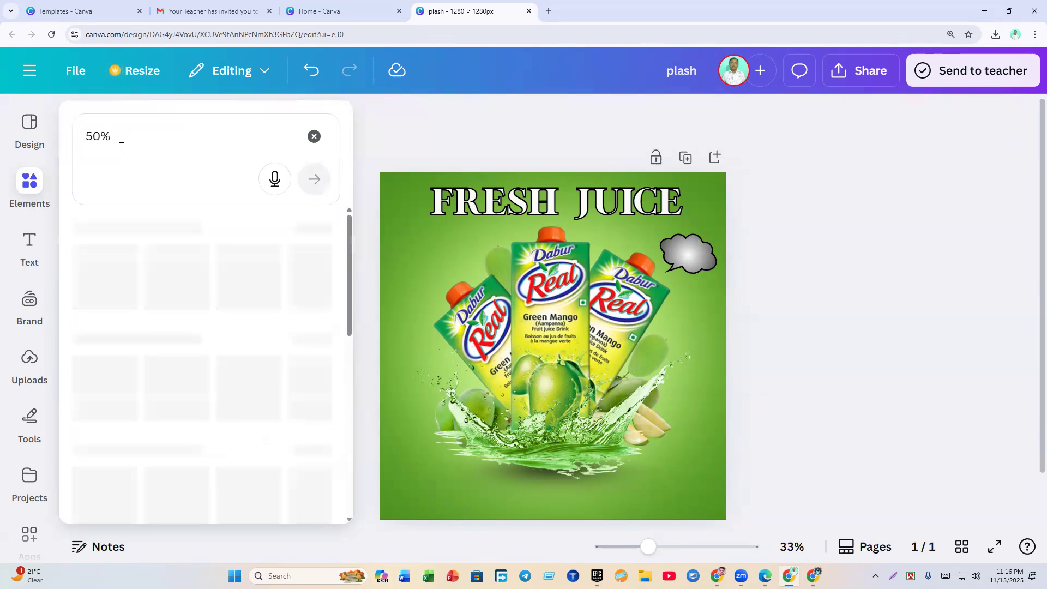
Step: Filter the 50% results to graphics only and scroll through the badge options
left_click(29, 361)
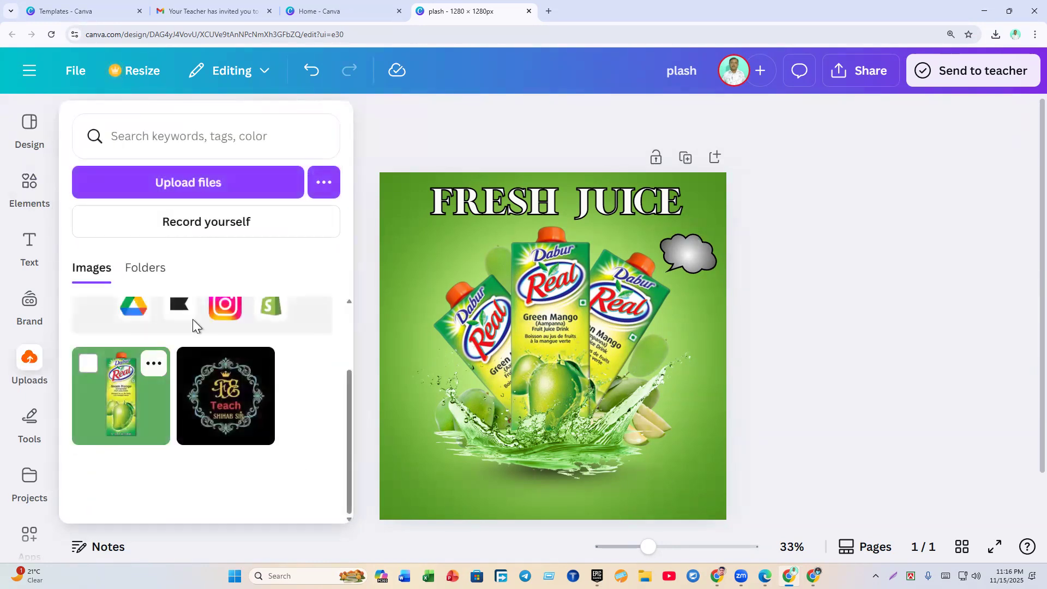
left_click(33, 184)
scroll(153, 385, "down", 4)
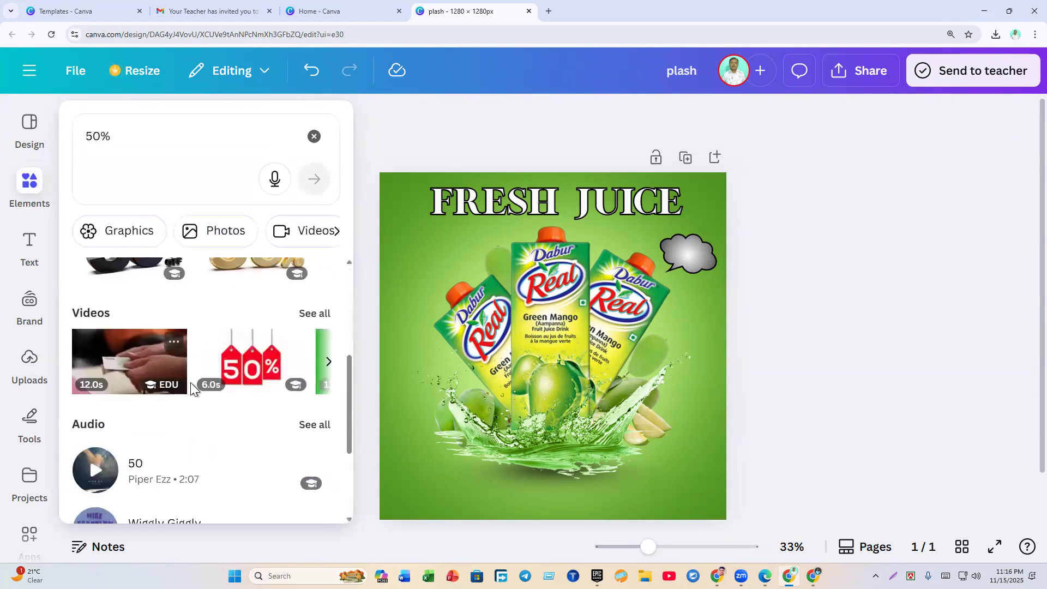
scroll(158, 382, "up", 5)
left_click(319, 329)
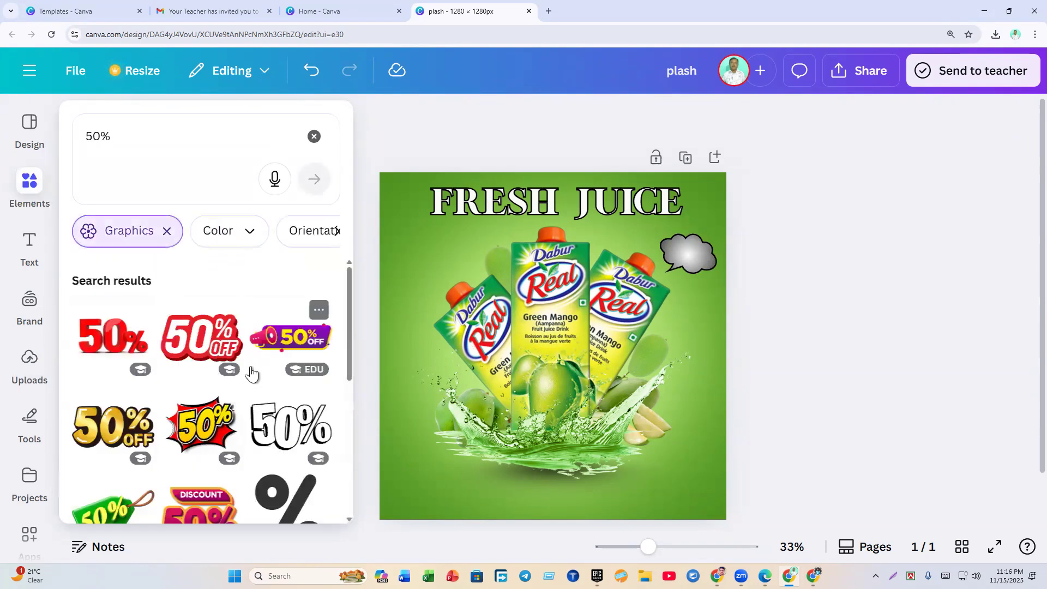
scroll(251, 373, "down", 4)
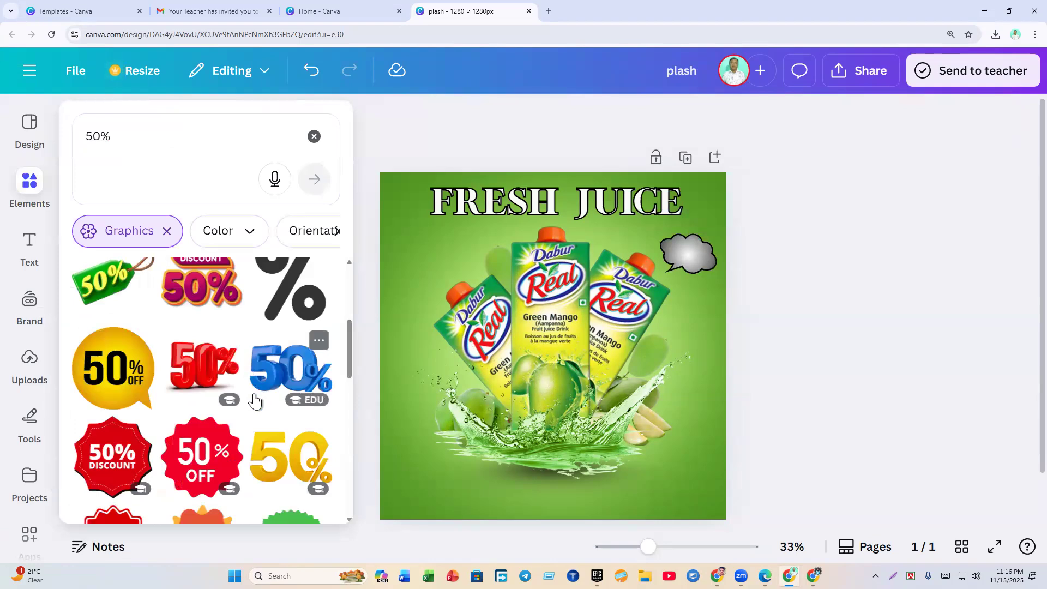
scroll(254, 402, "down", 4)
scroll(255, 399, "down", 4)
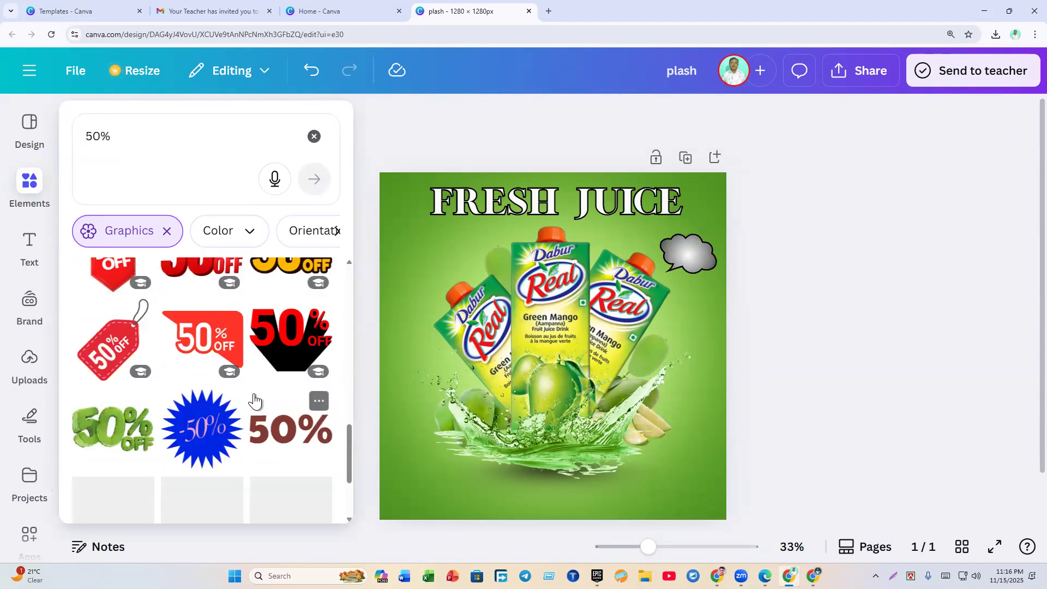
scroll(256, 408, "down", 3)
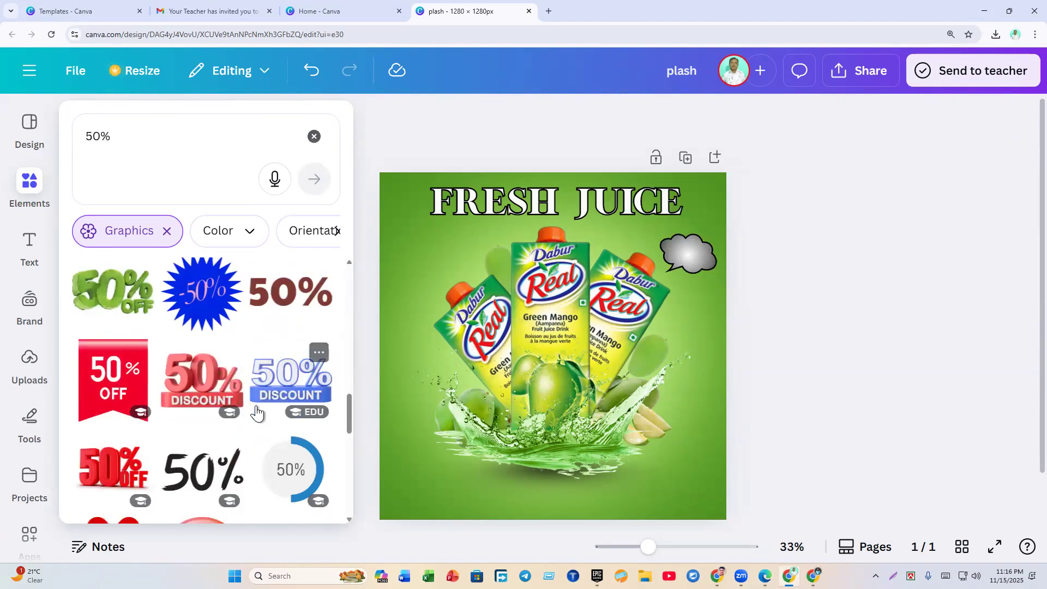
scroll(256, 418, "down", 4)
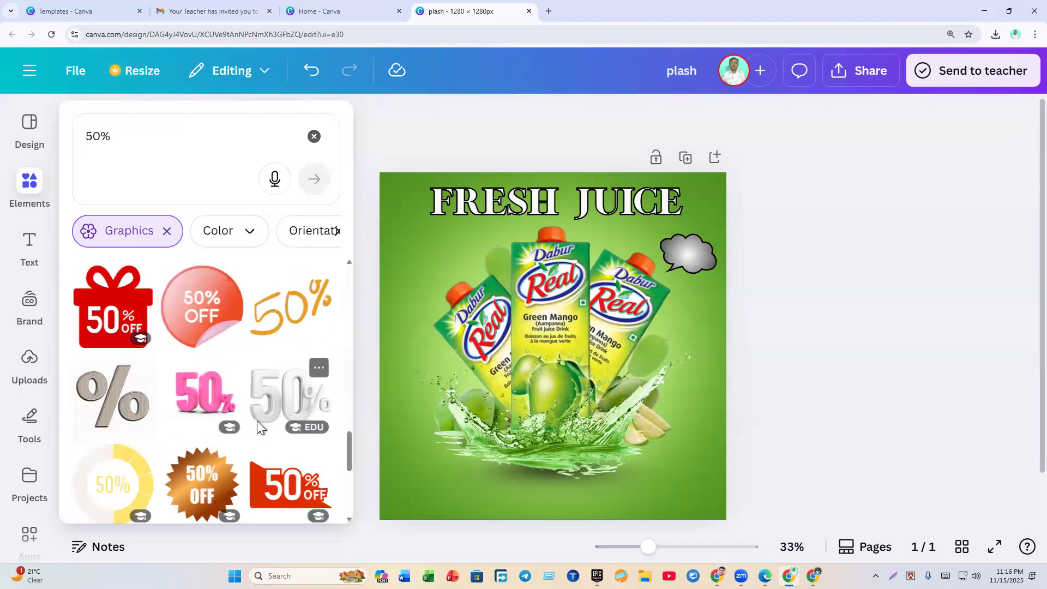
scroll(257, 421, "down", 3)
scroll(258, 423, "down", 3)
scroll(258, 424, "down", 5)
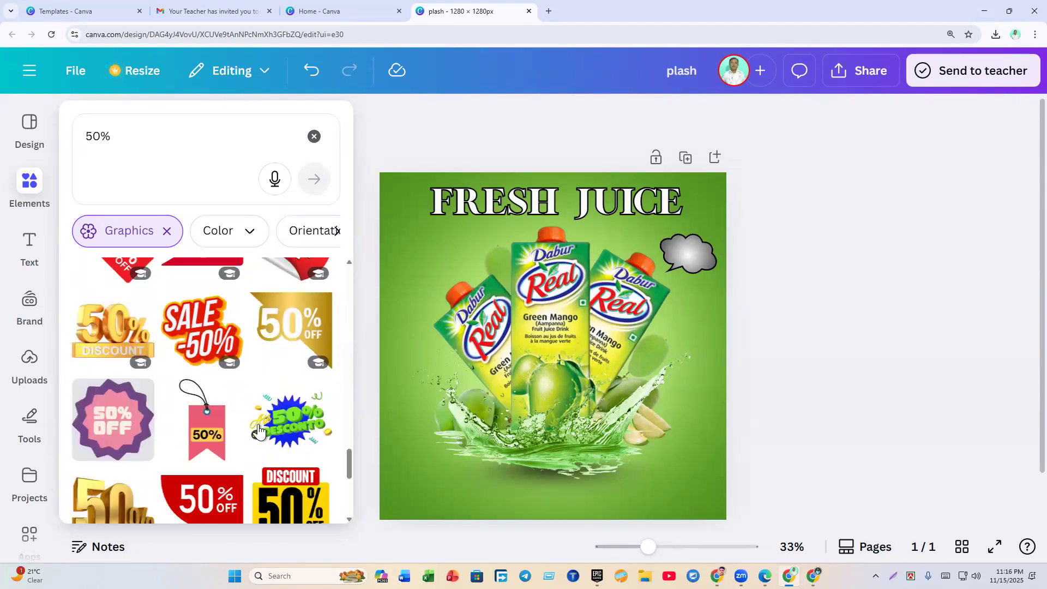
scroll(224, 436, "up", 5)
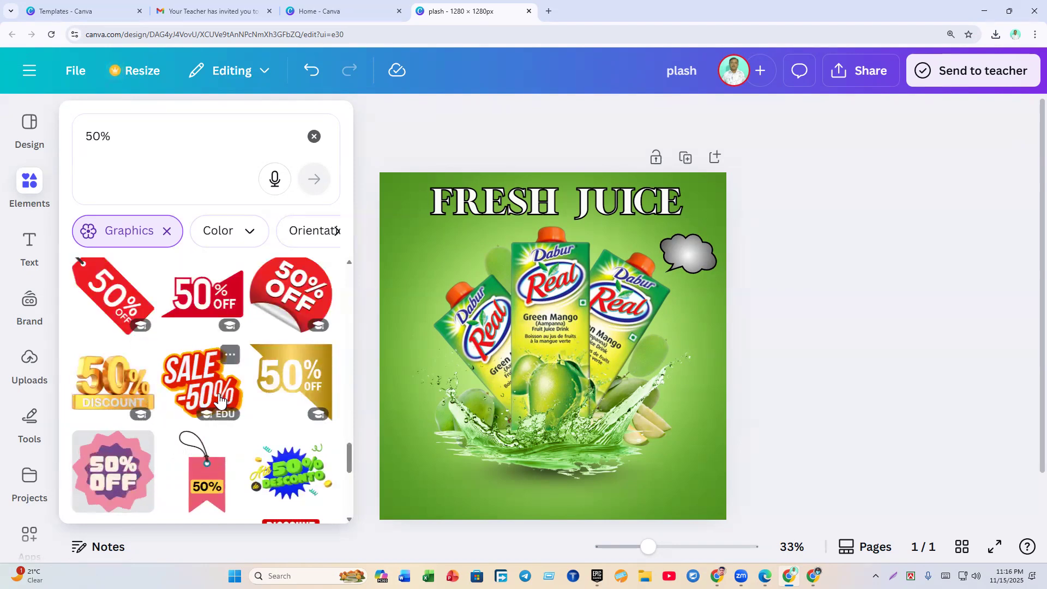
scroll(219, 396, "up", 3)
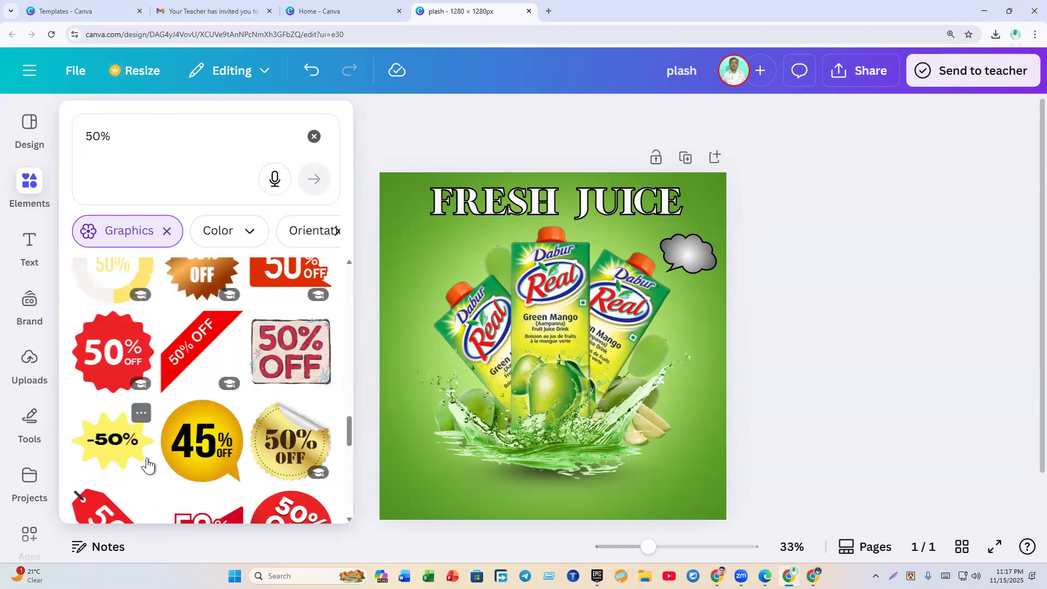
scroll(155, 459, "up", 3)
scroll(180, 436, "up", 3)
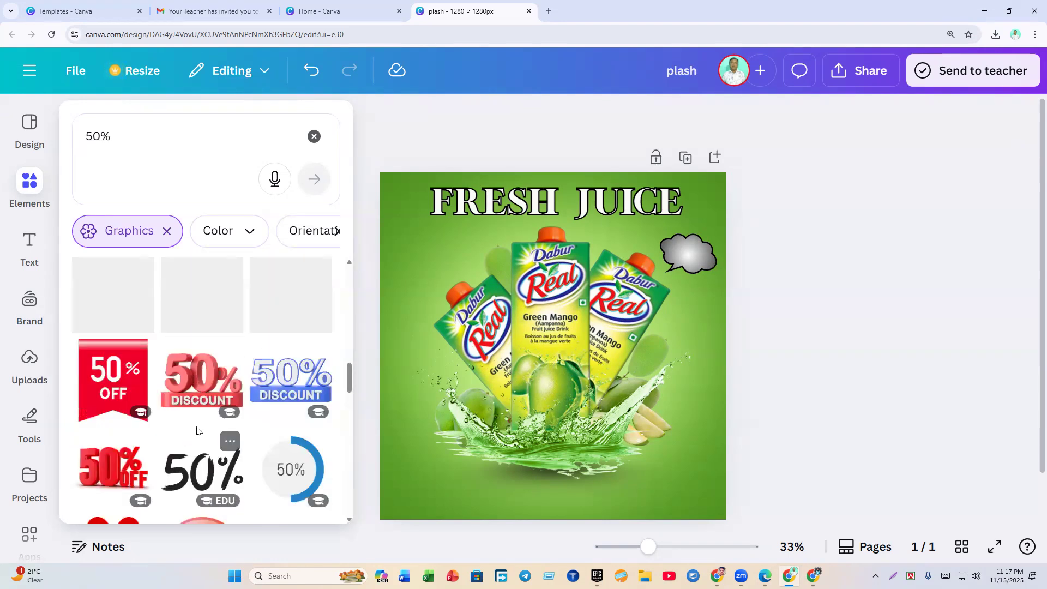
scroll(198, 428, "up", 3)
scroll(190, 420, "up", 3)
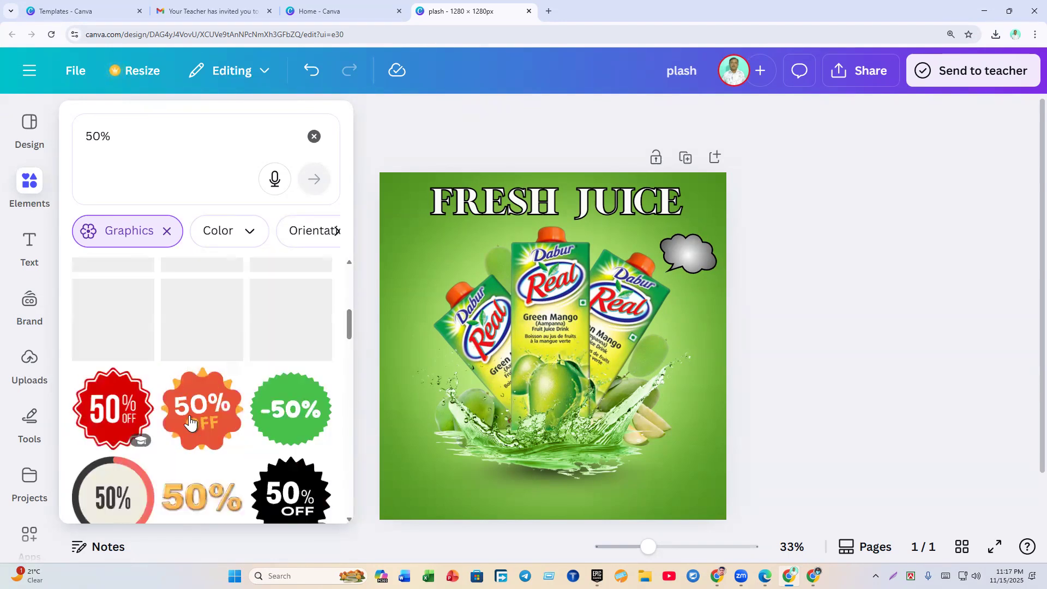
scroll(185, 423, "up", 8)
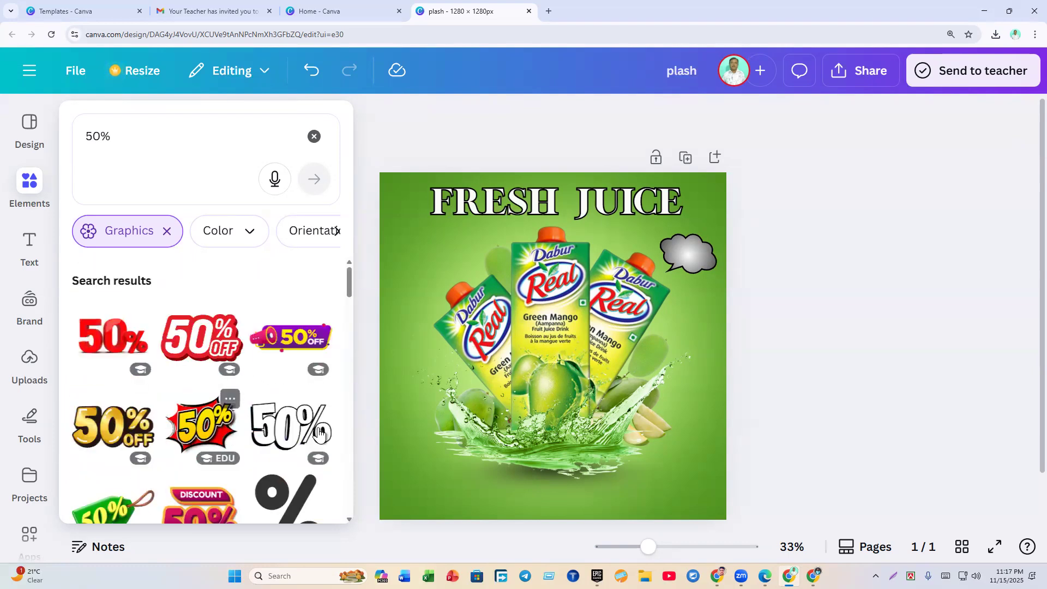
Step: Add the outlined 50% graphic, shrink it, and fit it upright on the top-right cloud
left_click(268, 436)
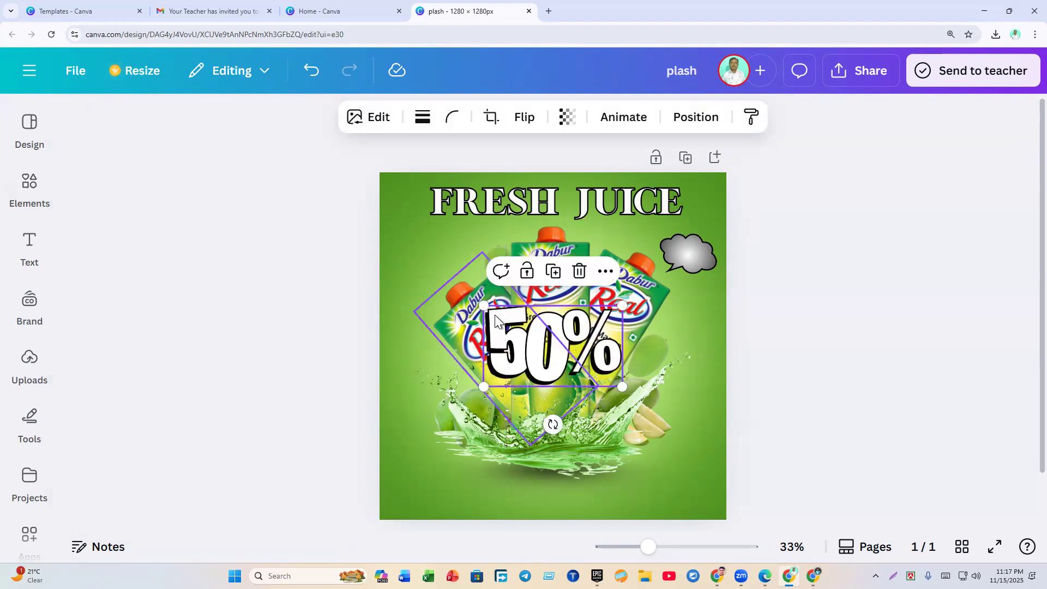
left_click_drag(480, 300, 704, 250)
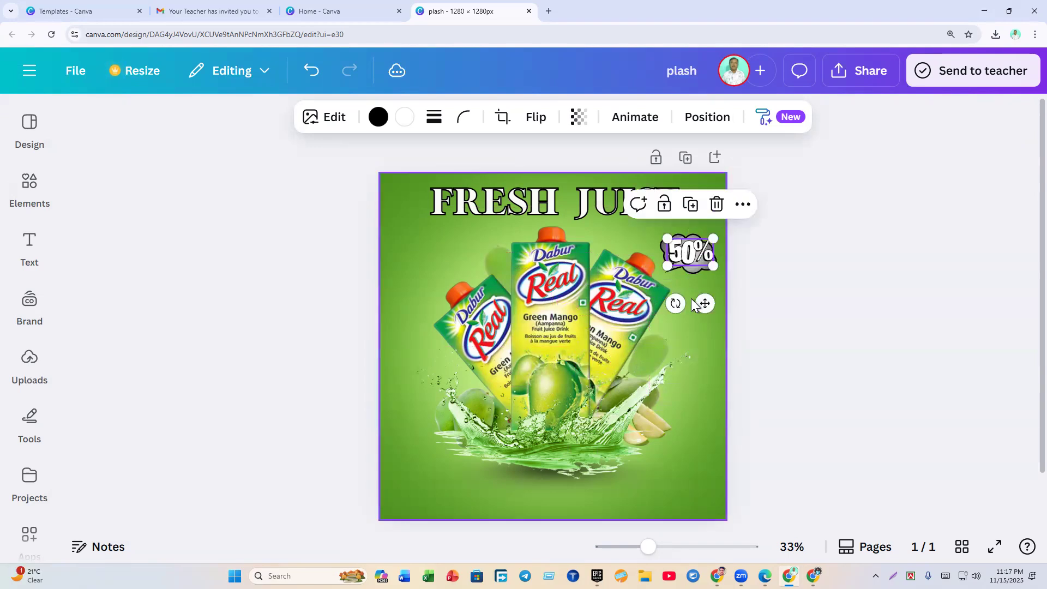
left_click_drag(676, 304, 657, 314)
left_click_drag(672, 230, 682, 258)
left_click(783, 295)
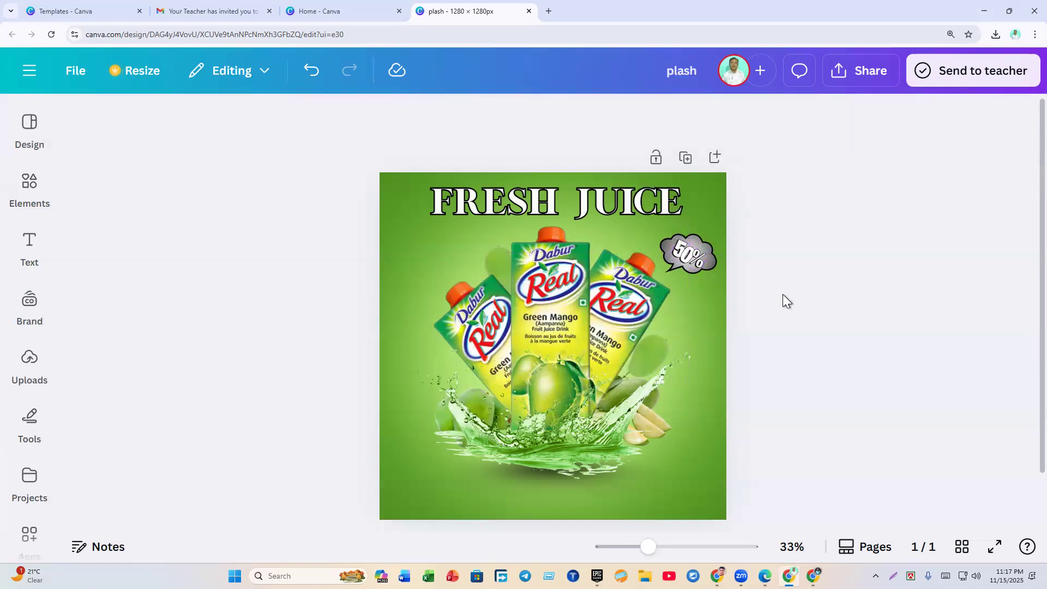
left_click(694, 261)
mouse_move(678, 299)
left_mouse_down()
mouse_move(633, 289)
mouse_move(667, 300)
left_mouse_up()
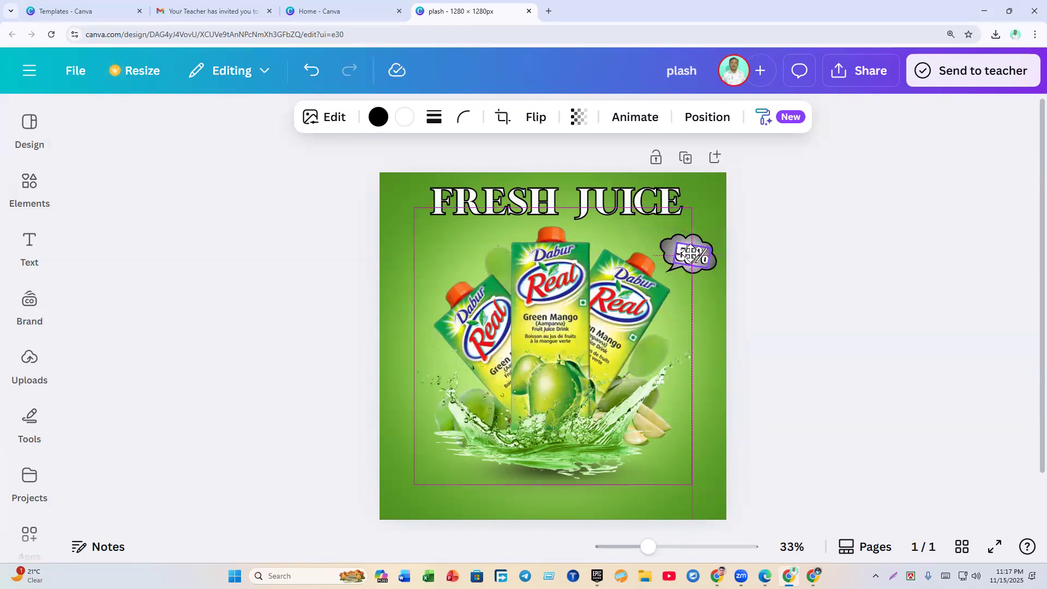
left_click(748, 276)
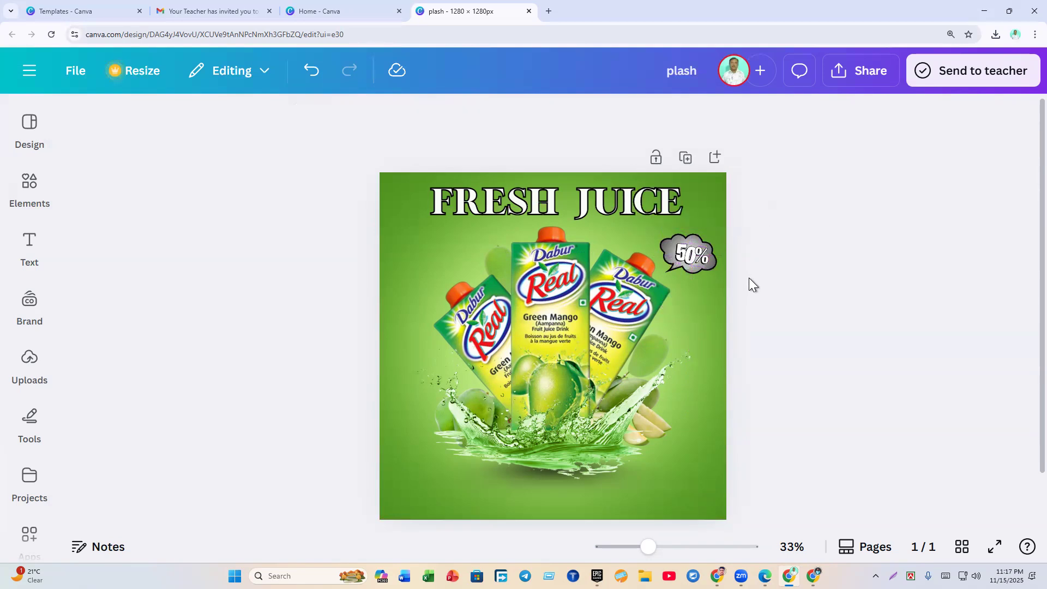
left_click(688, 257)
Step: Recolour the 50% badge lettering yellow, after trying red and dark blue
left_click(415, 123)
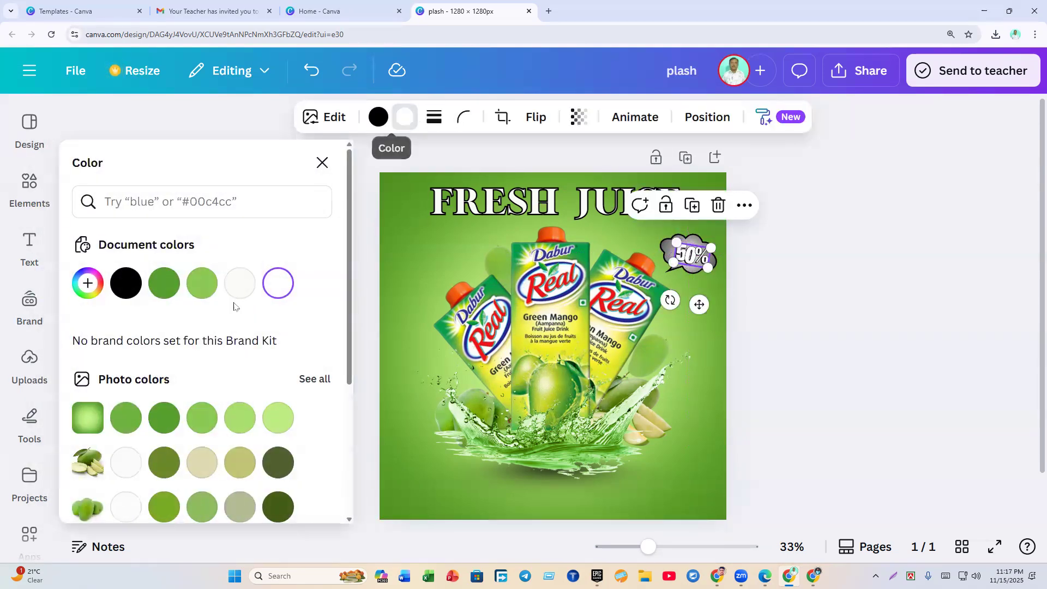
left_click(786, 391)
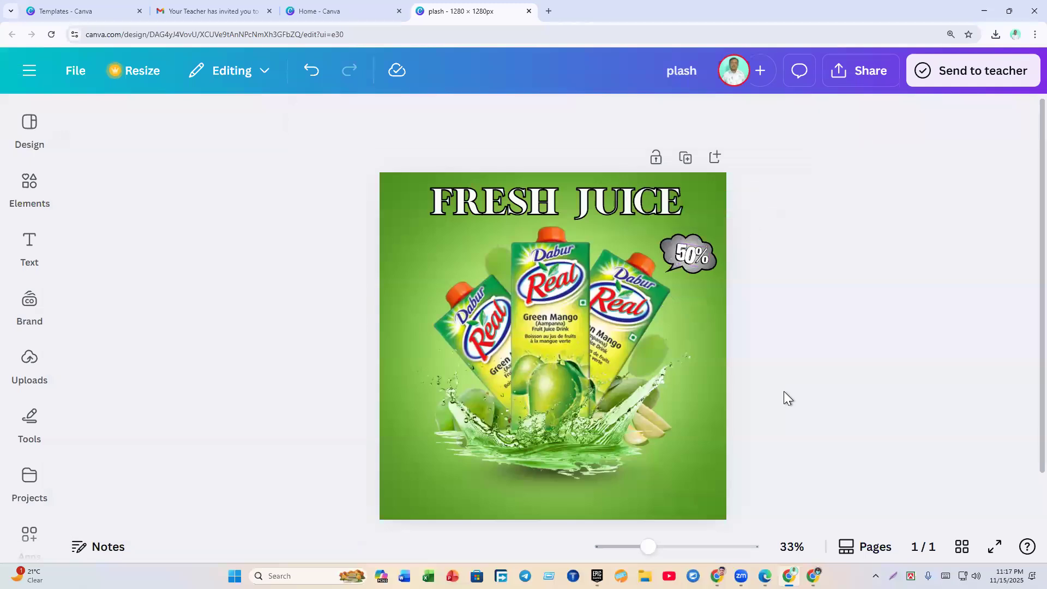
left_click(685, 257)
scroll(139, 376, "down", 4)
left_click(89, 417)
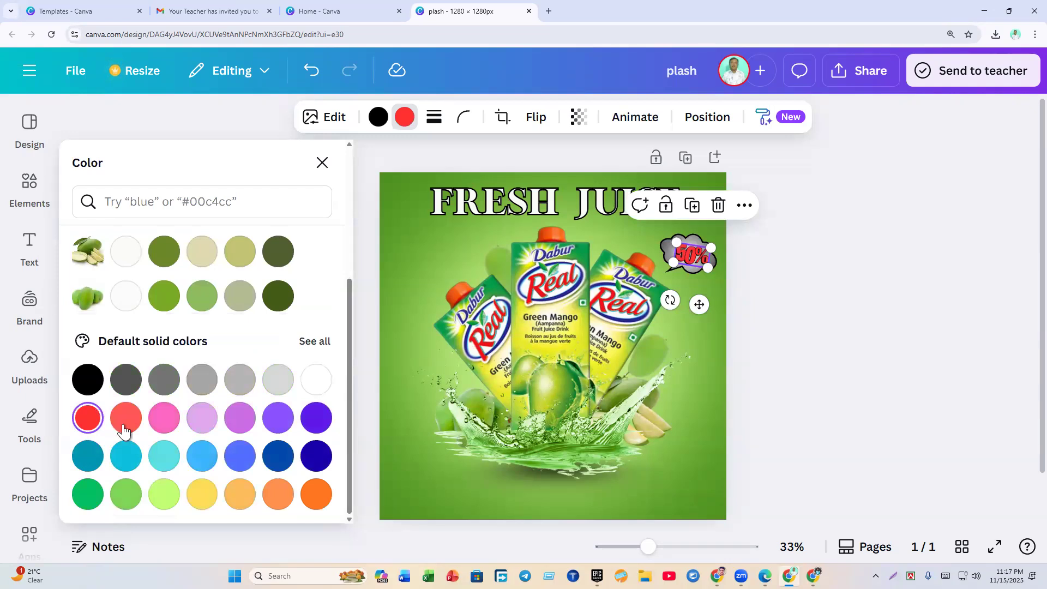
left_click(320, 458)
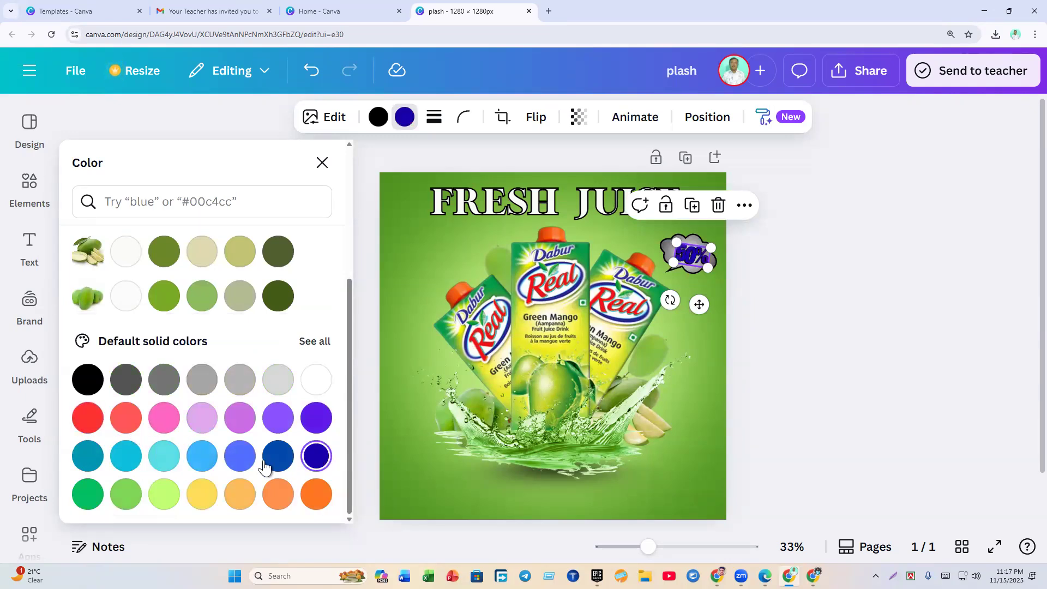
left_click(198, 497)
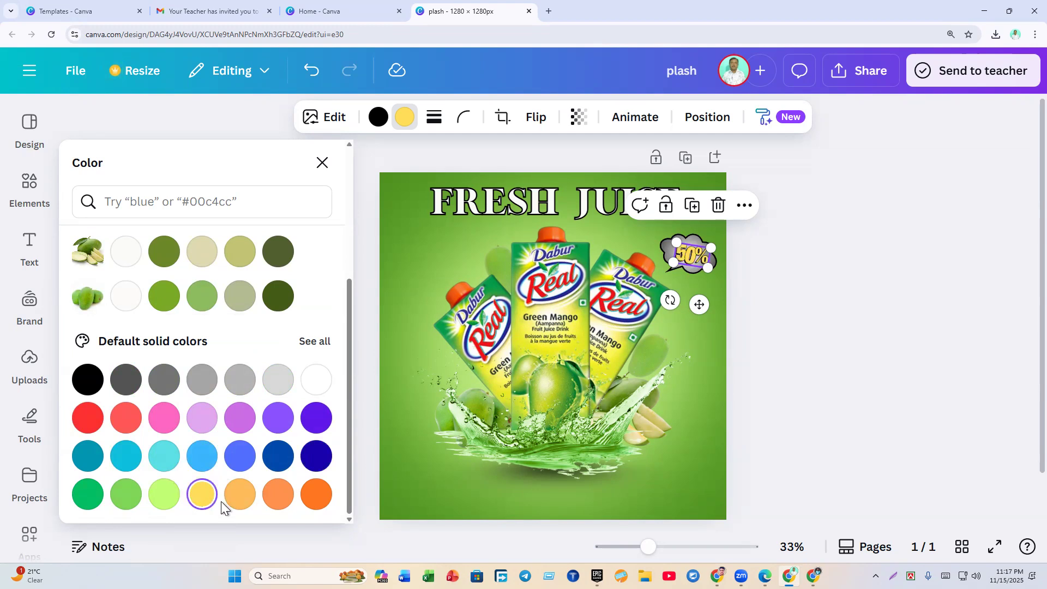
left_click(810, 406)
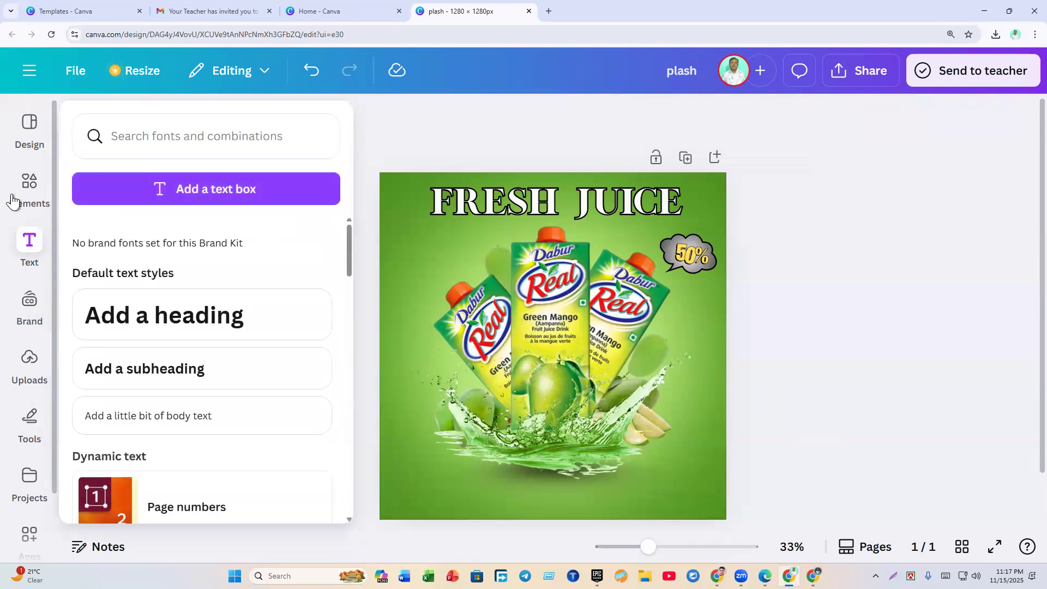
Step: Add a heading and shrink it into the lower-left area of the ad
mouse_move(29, 206)
mouse_move(29, 248)
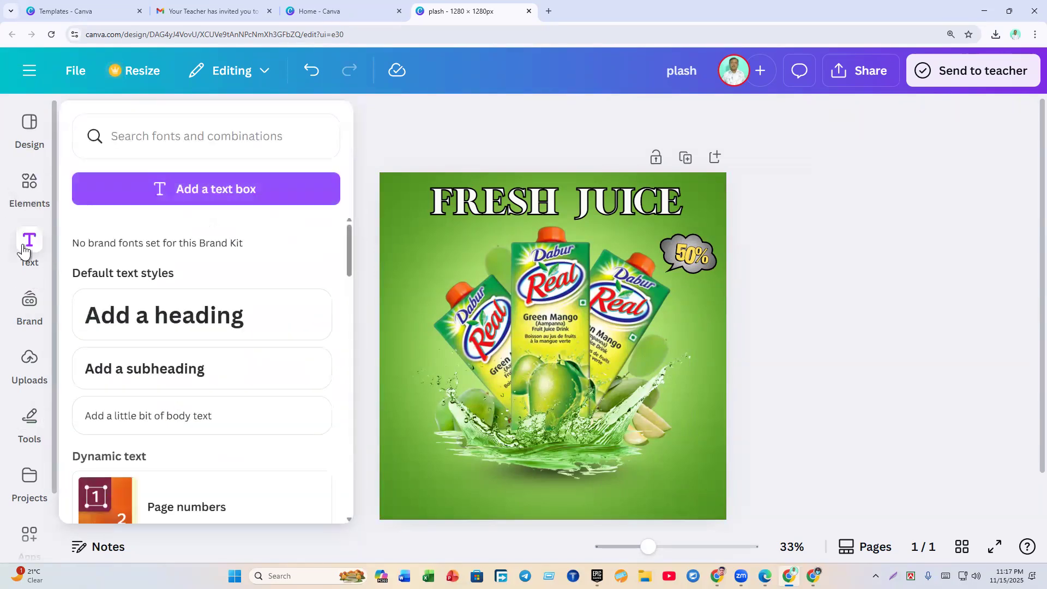
left_click(107, 327)
left_click_drag(577, 336, 564, 409)
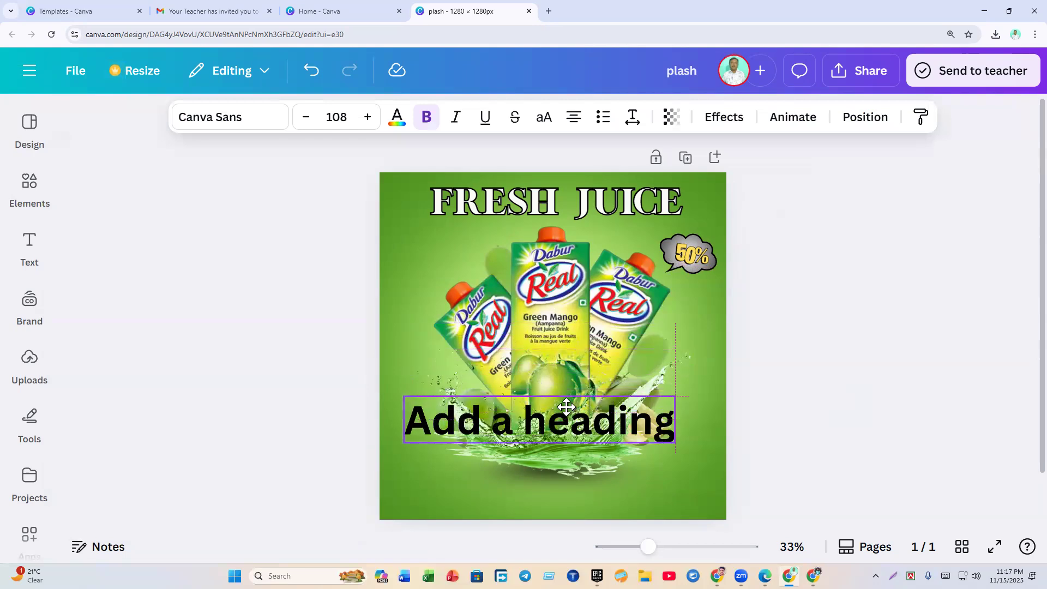
left_click_drag(677, 398, 466, 439)
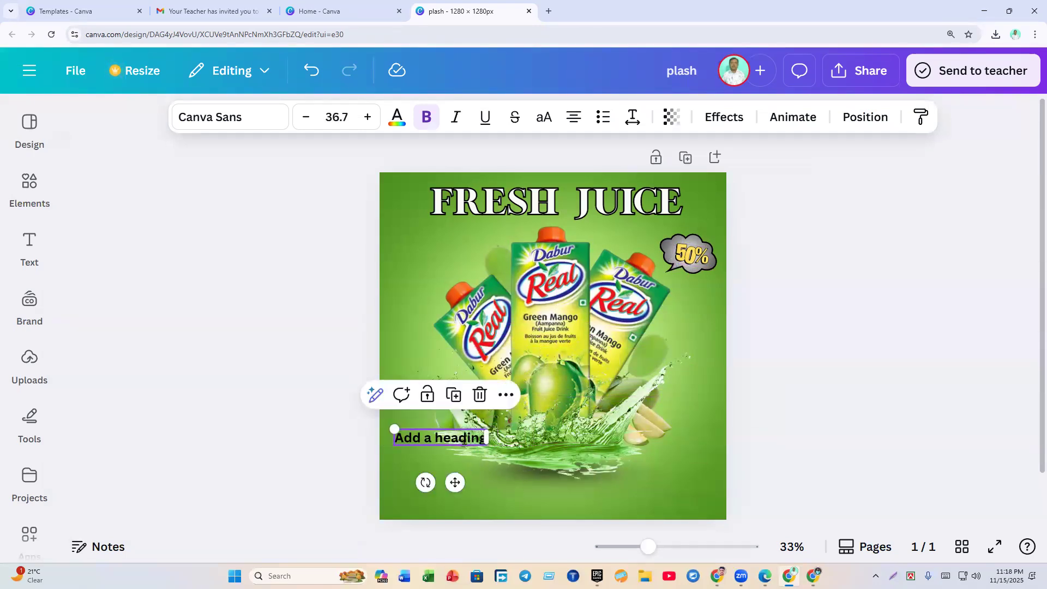
Step: Change the heading text to 'Buy Now' and move it further down
double_click(464, 440)
type("Buy")
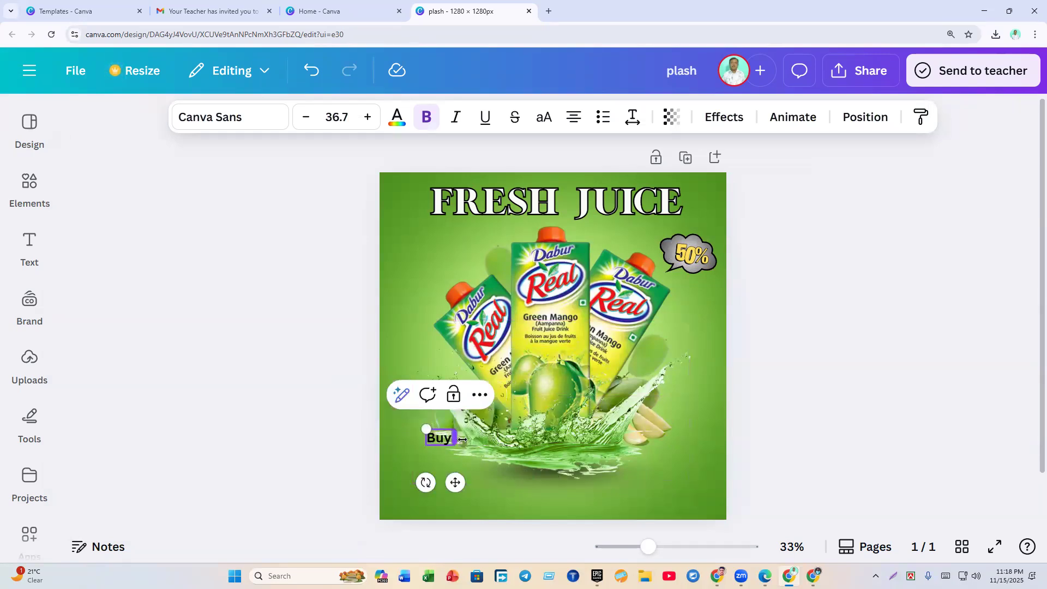
type(" Now")
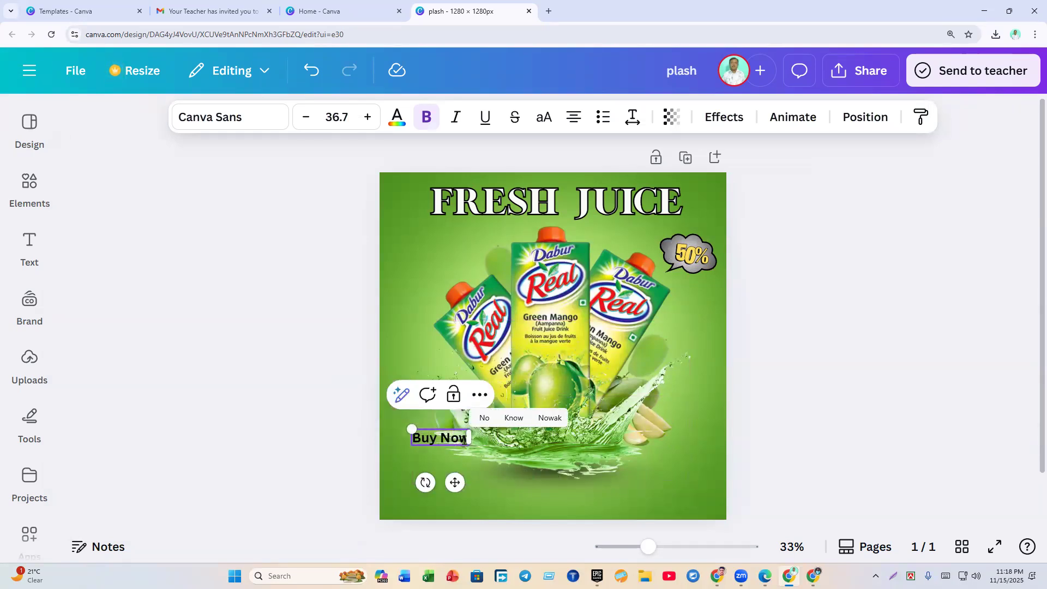
left_click(806, 451)
left_click_drag(427, 437, 427, 476)
double_click(427, 475)
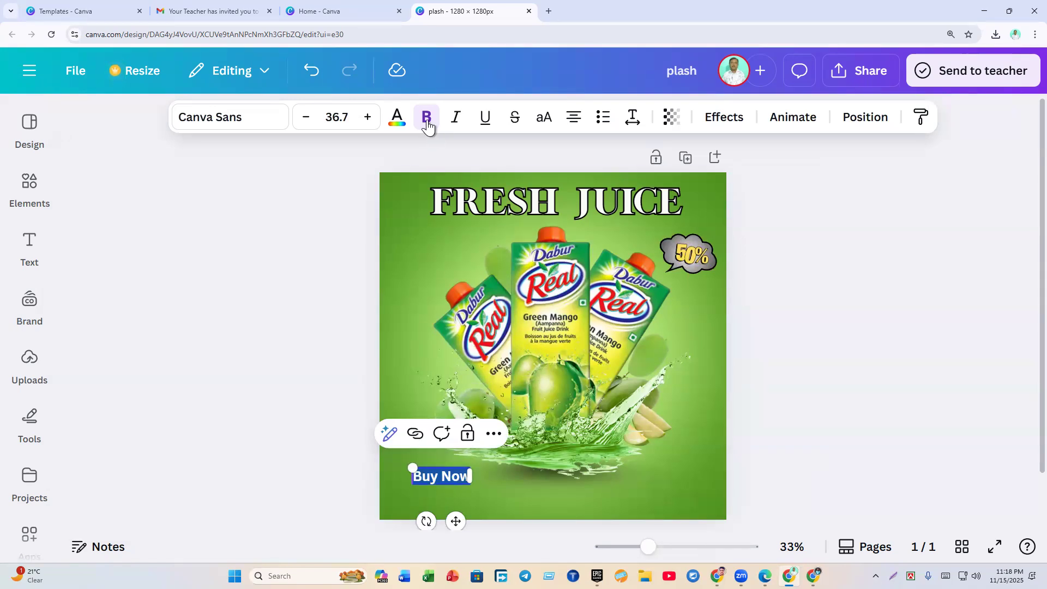
left_click(253, 124)
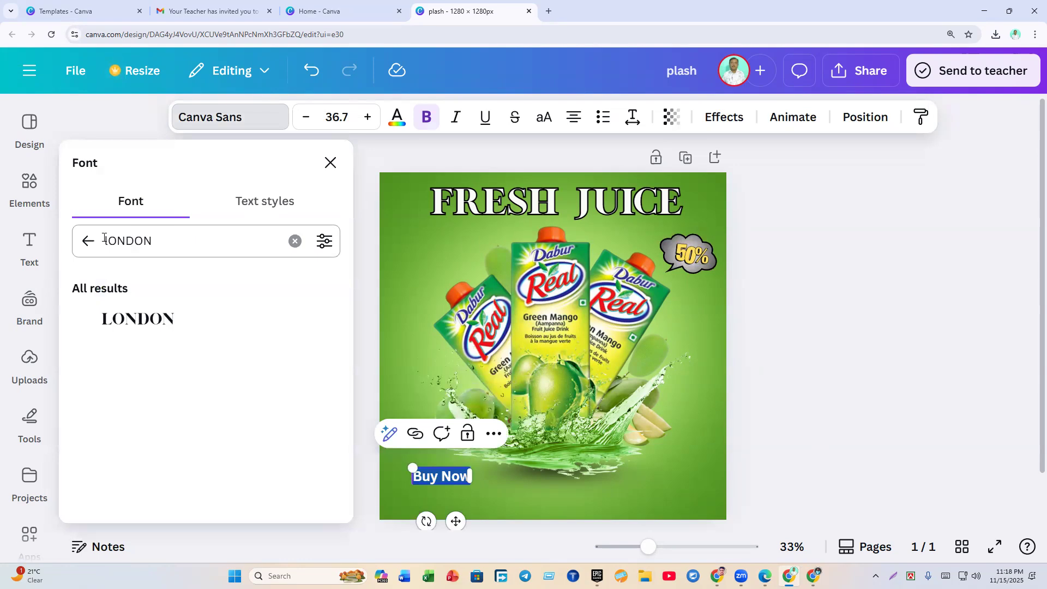
Step: Browse fonts for Buy Now, trying Fredoka and Etna Sans Serif
left_click(295, 241)
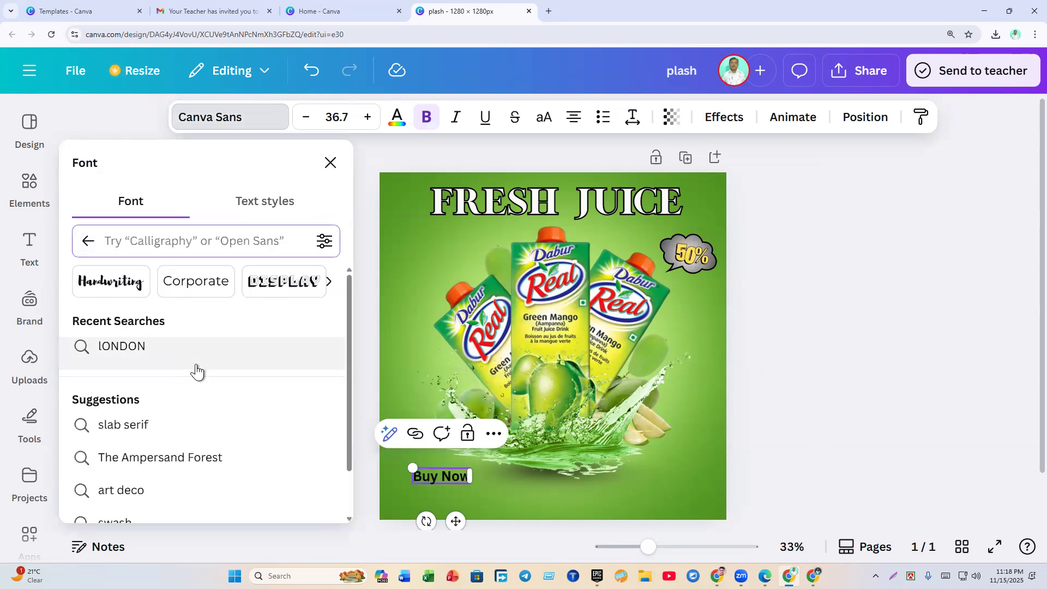
scroll(197, 369, "down", 1)
scroll(199, 370, "up", 2)
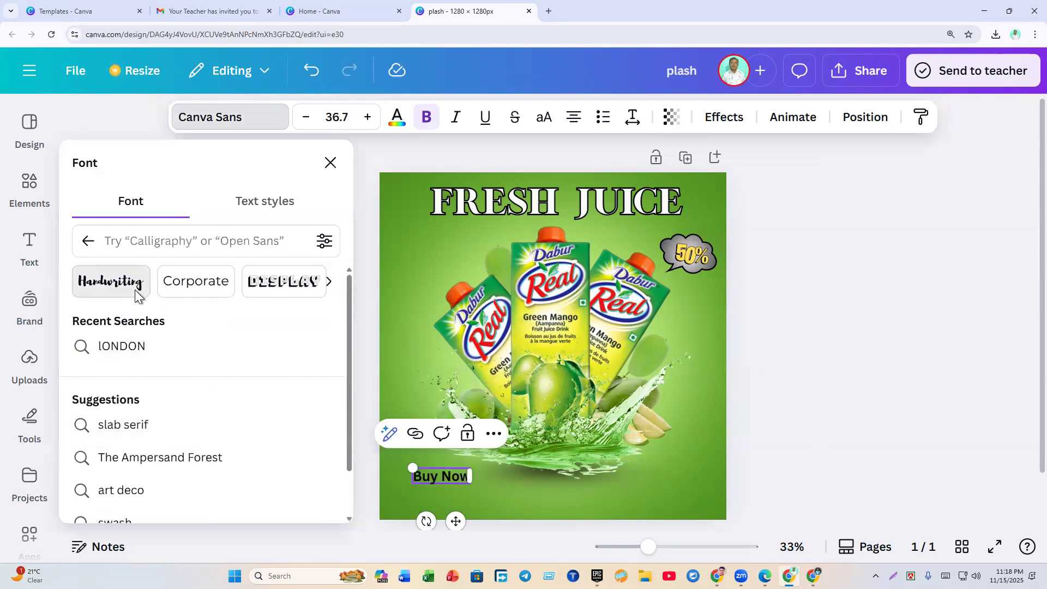
left_click(135, 290)
left_click(92, 241)
scroll(206, 357, "down", 10)
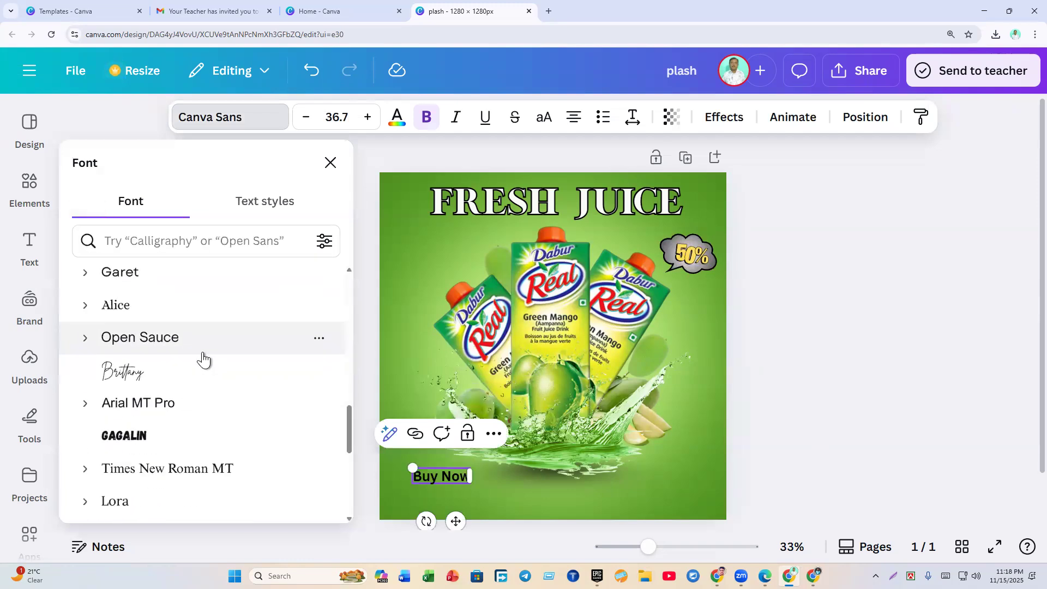
left_click(141, 323)
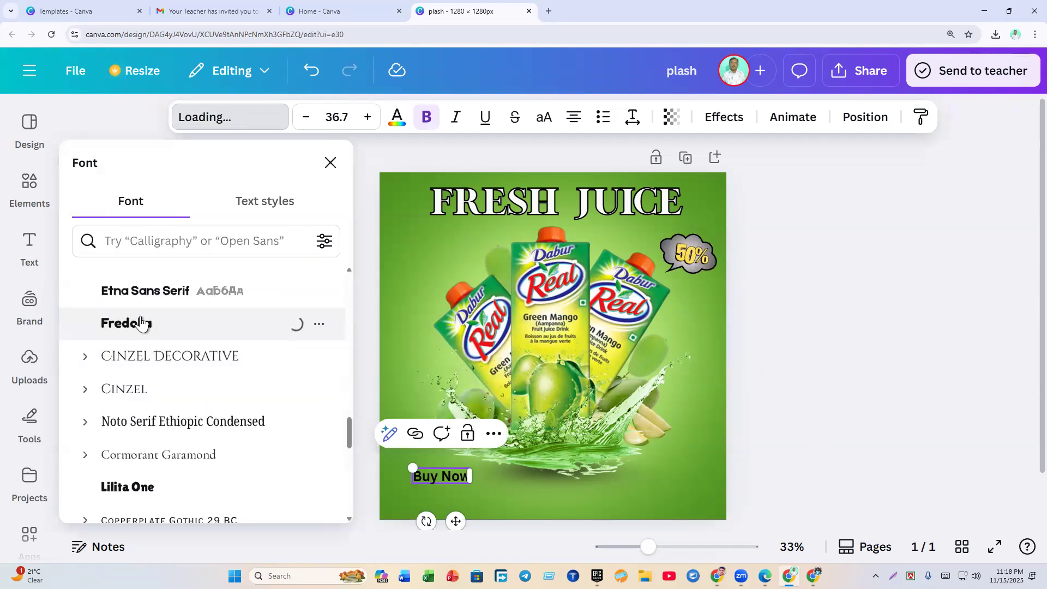
left_click(159, 294)
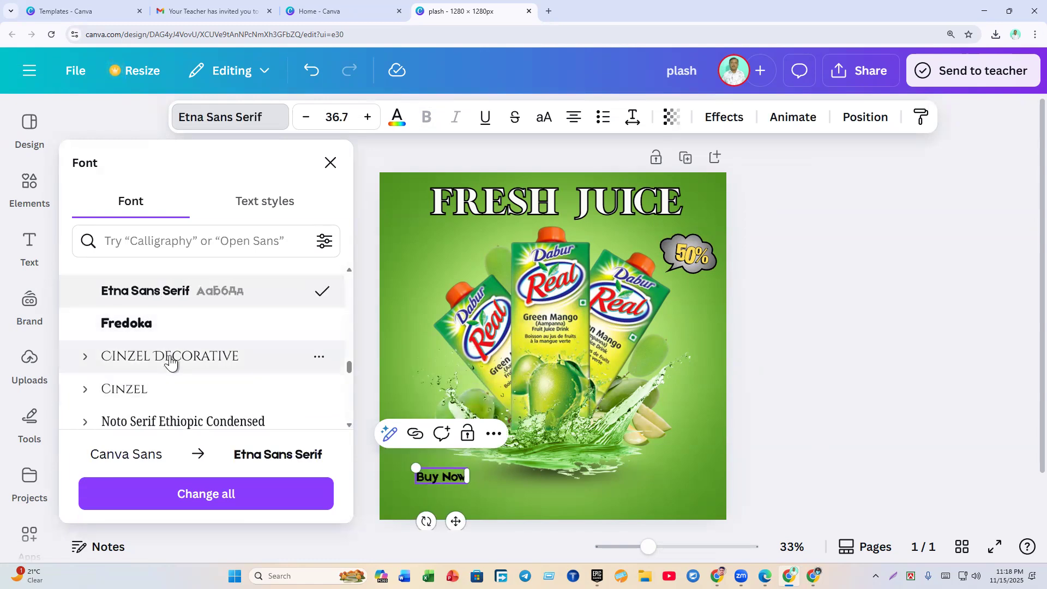
Step: Try Impact and Brick Sans, then settle on Fabrica for Buy Now
scroll(171, 365, "down", 5)
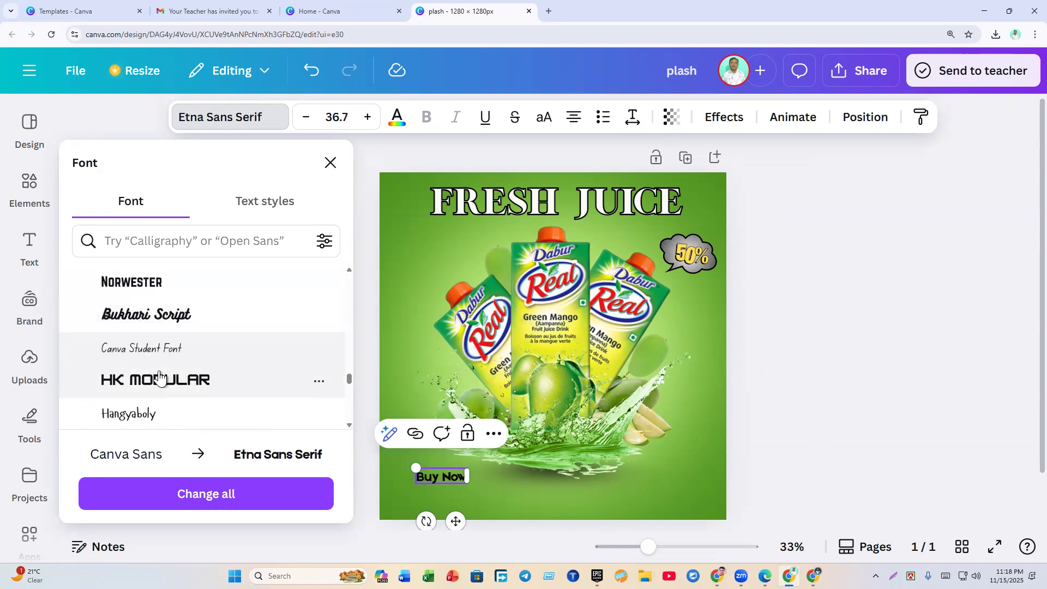
scroll(159, 373, "down", 3)
left_click(129, 404)
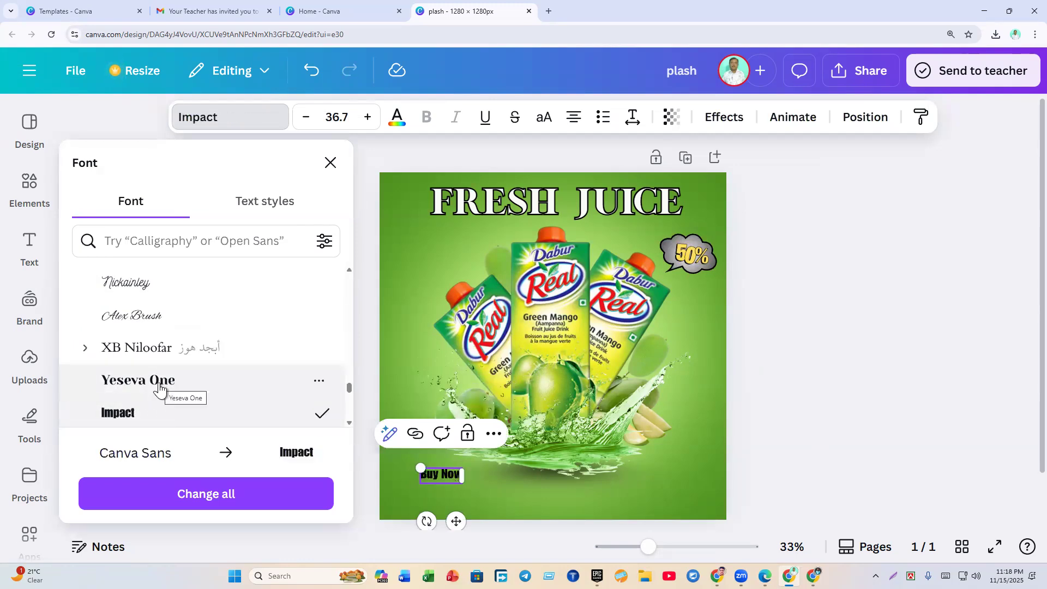
scroll(159, 389, "down", 4)
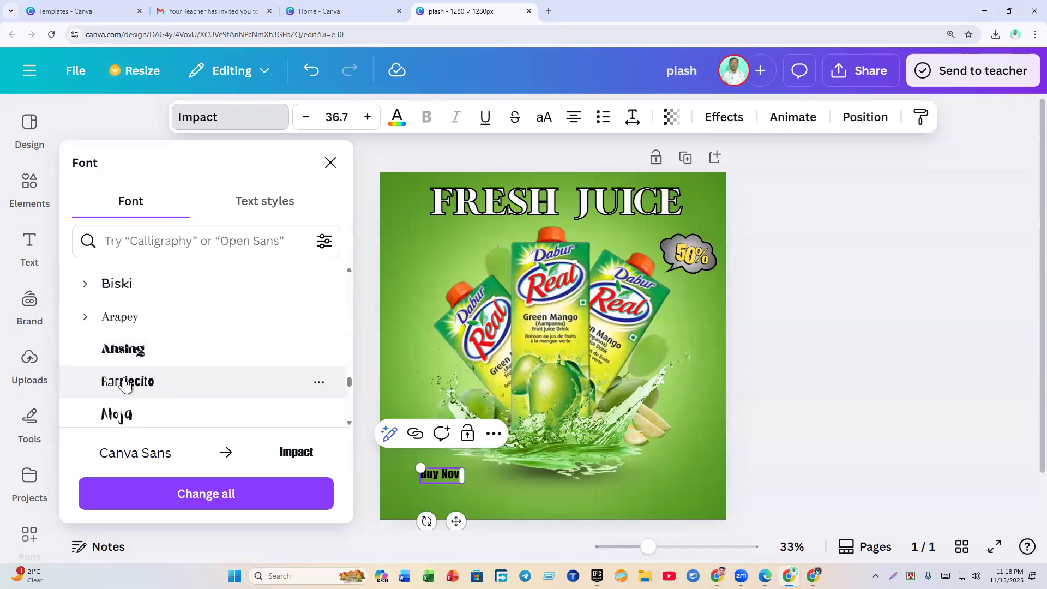
scroll(133, 362, "down", 3)
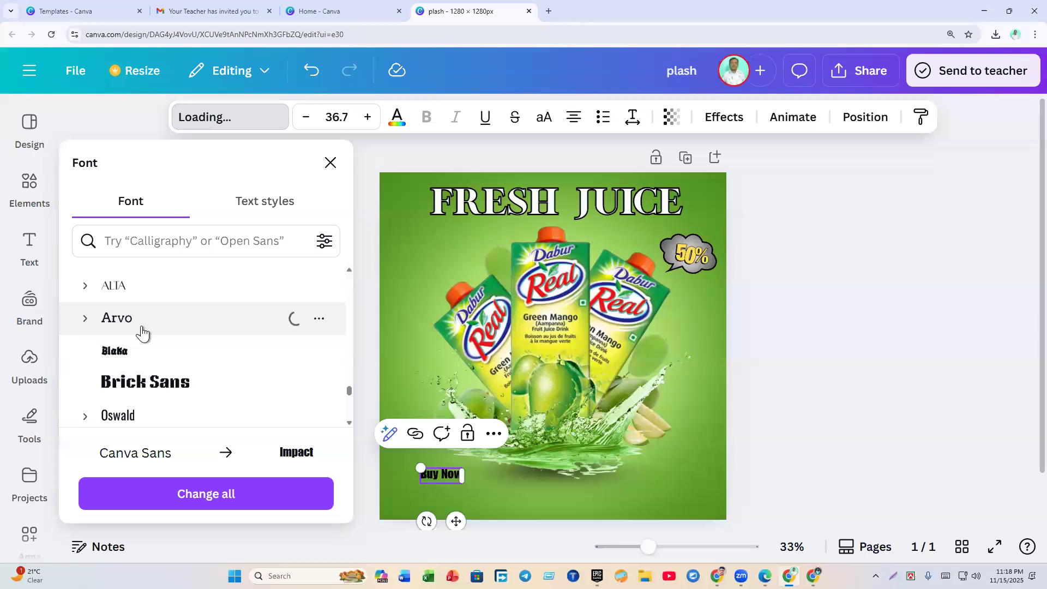
left_click(138, 388)
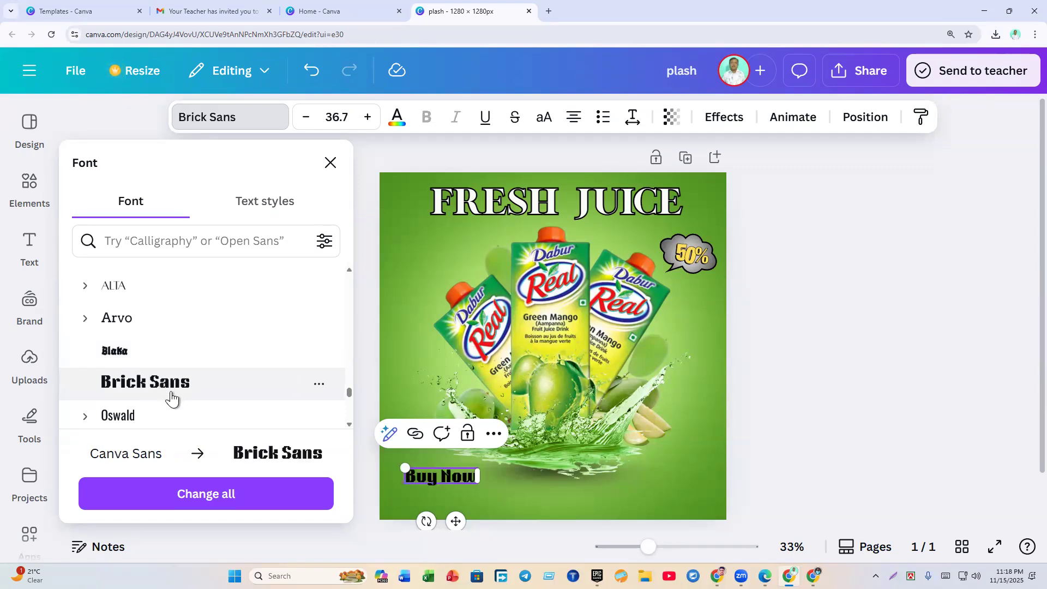
scroll(175, 398, "down", 5)
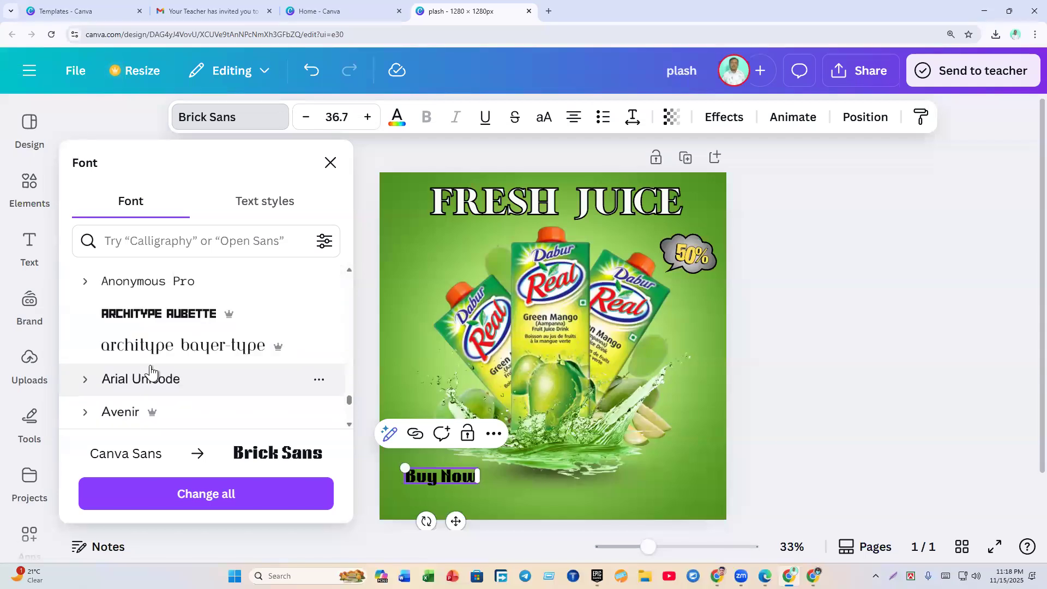
scroll(150, 373, "down", 3)
scroll(152, 373, "down", 10)
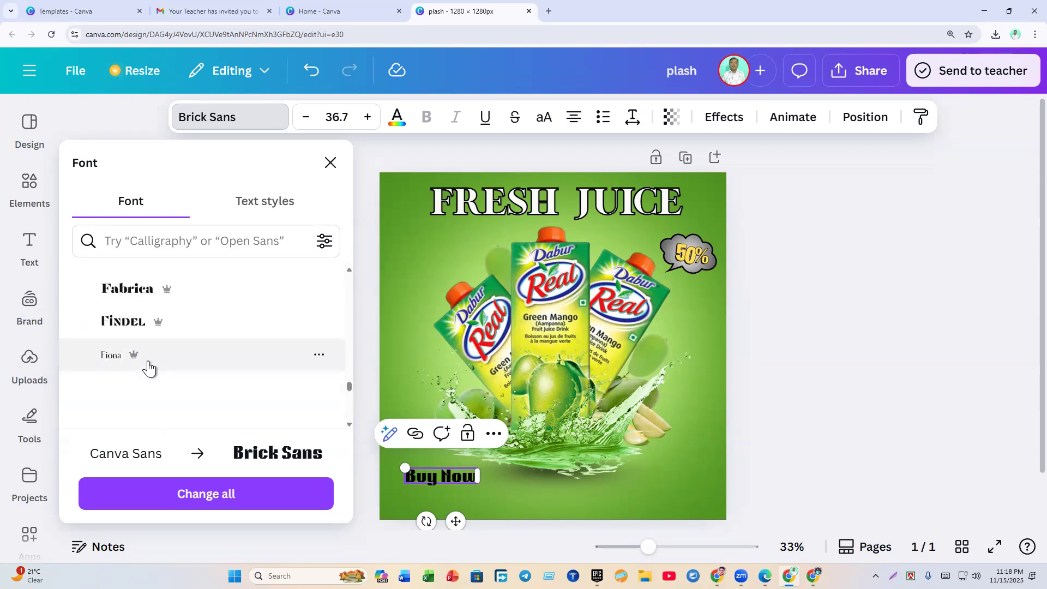
left_click(125, 292)
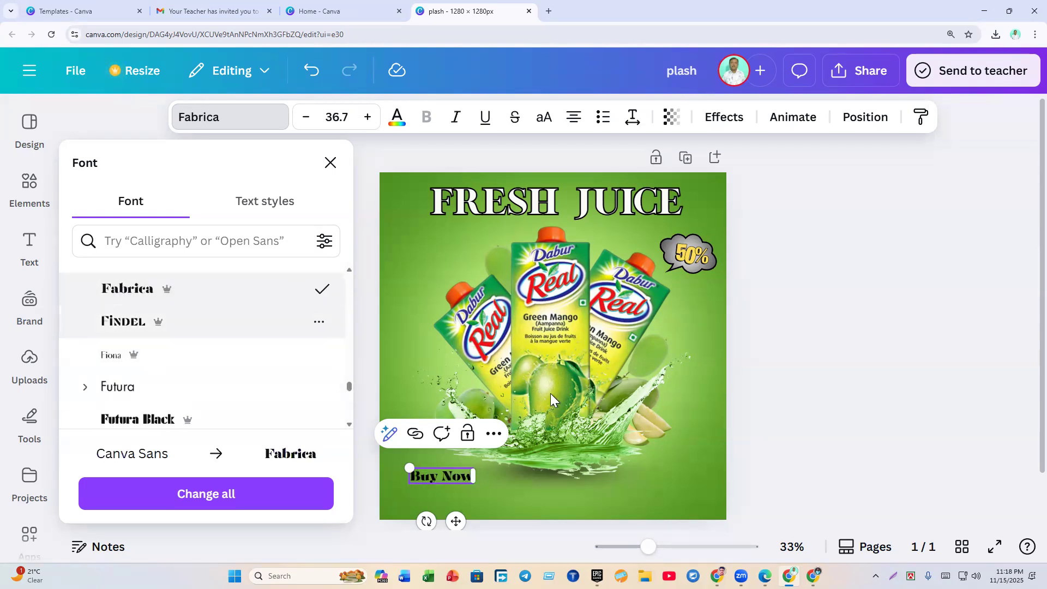
left_click(742, 384)
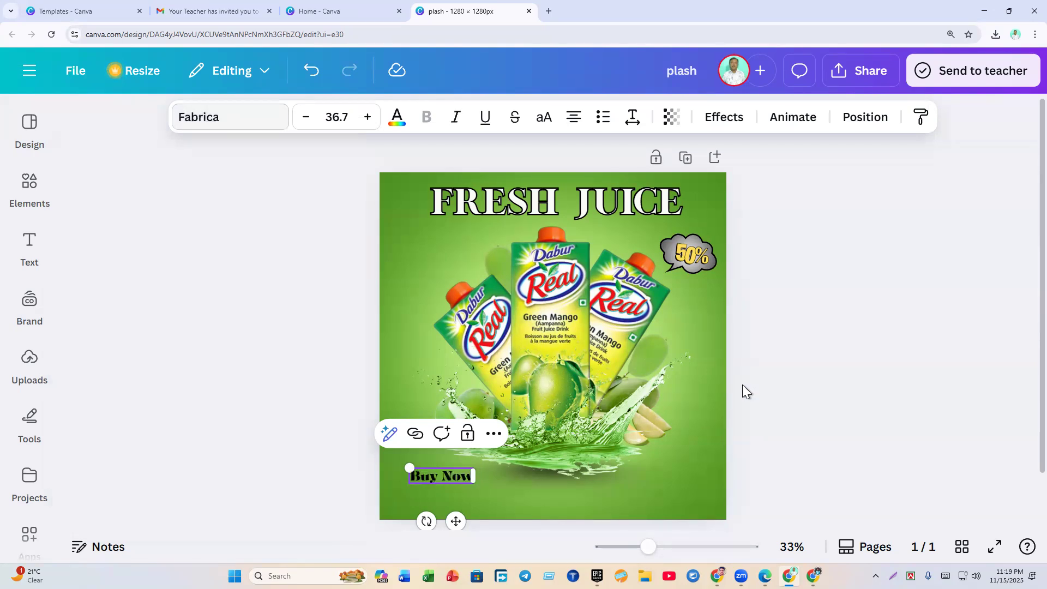
Step: Enlarge 'Buy Now' to font size 41.5, checking it against the orange juice reference design
left_click(430, 476)
left_click_drag(406, 468, 401, 466)
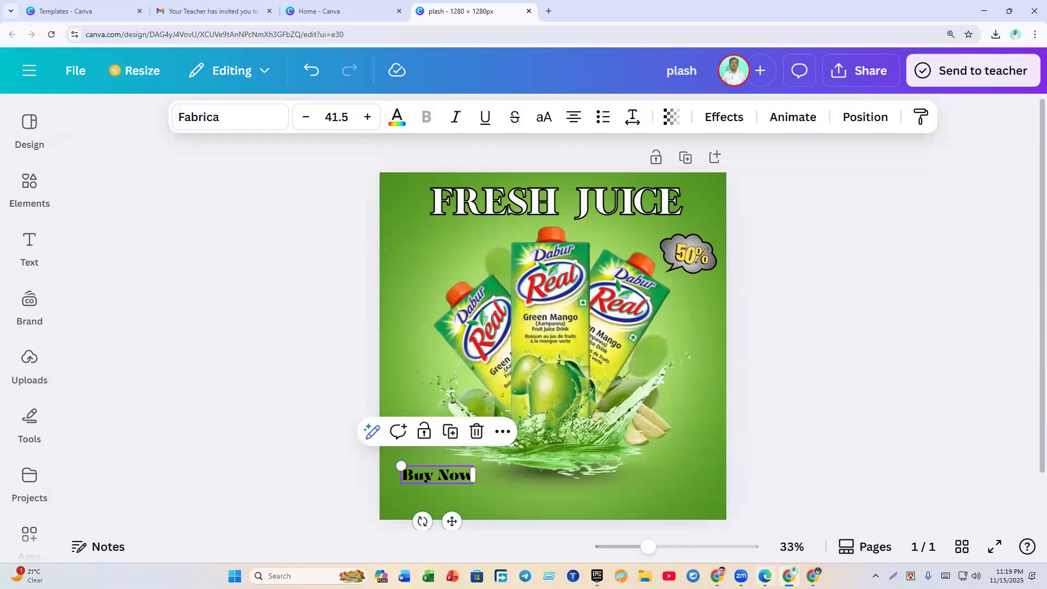
key("alt+Tab")
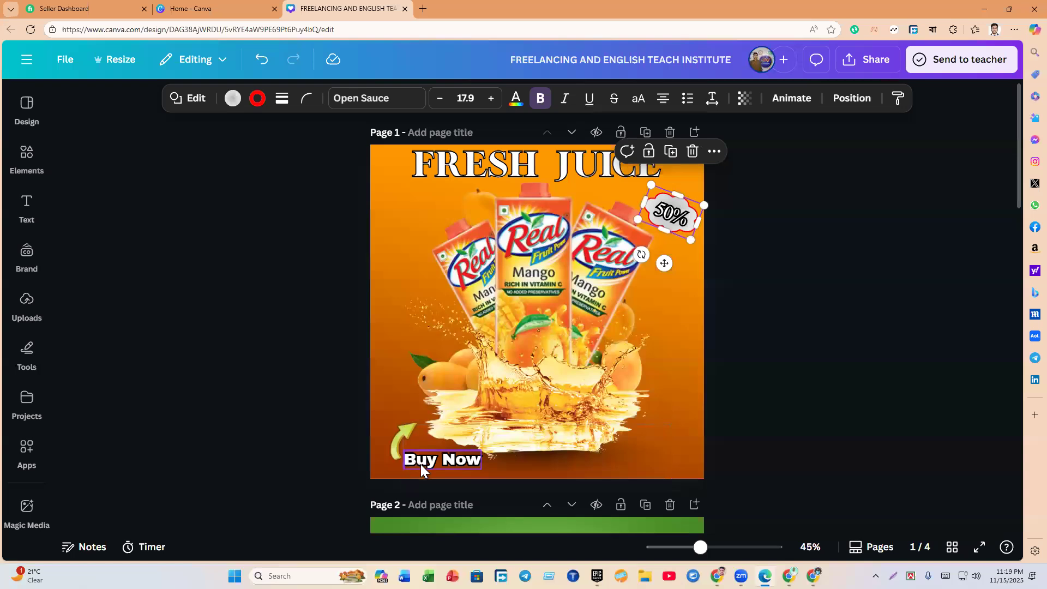
left_click(789, 576)
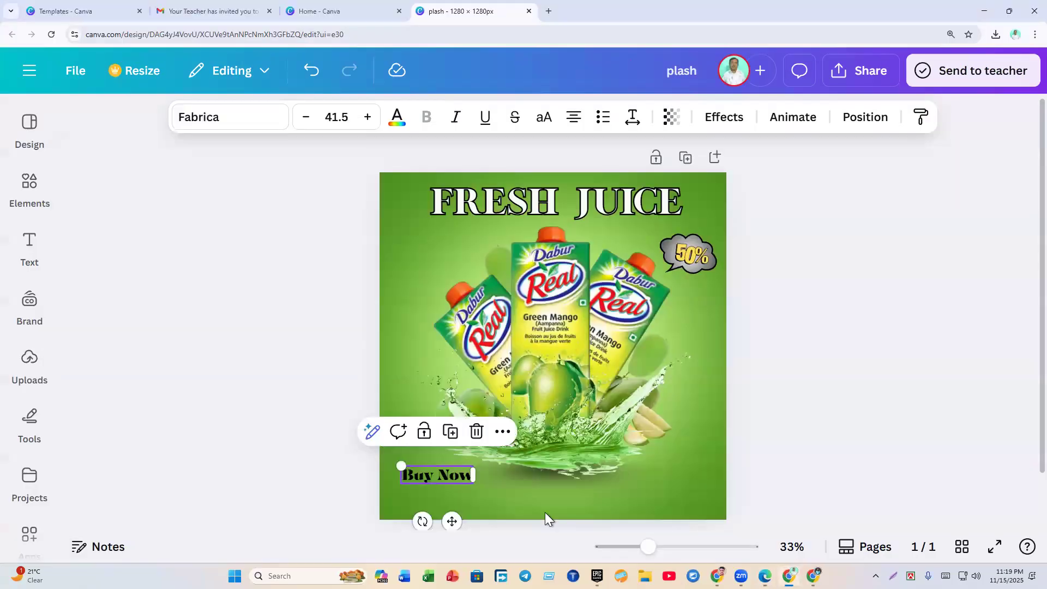
left_click(422, 487)
left_click(418, 476)
left_click(342, 493)
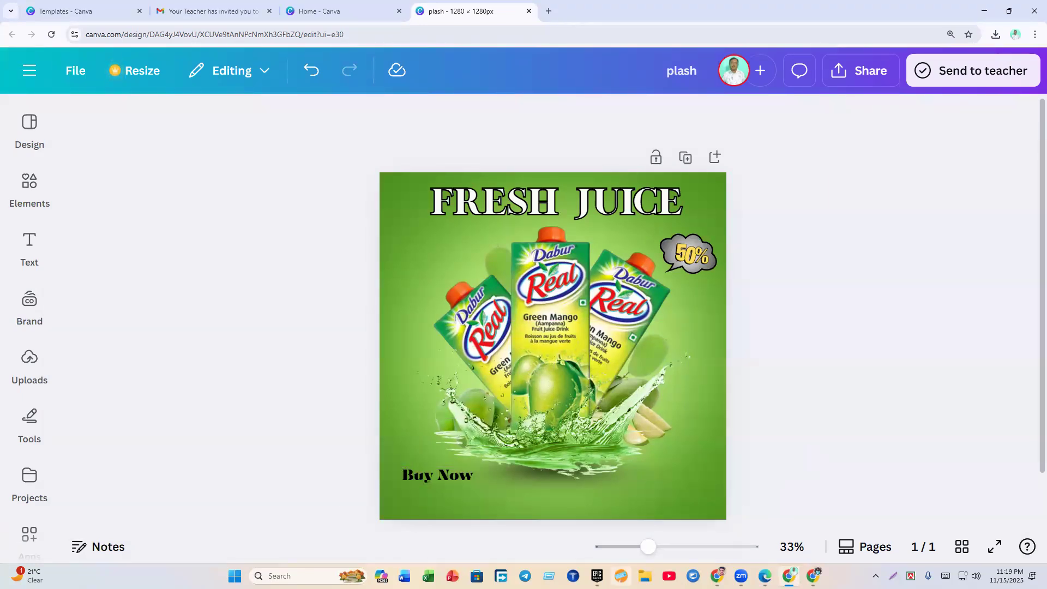
left_click(597, 576)
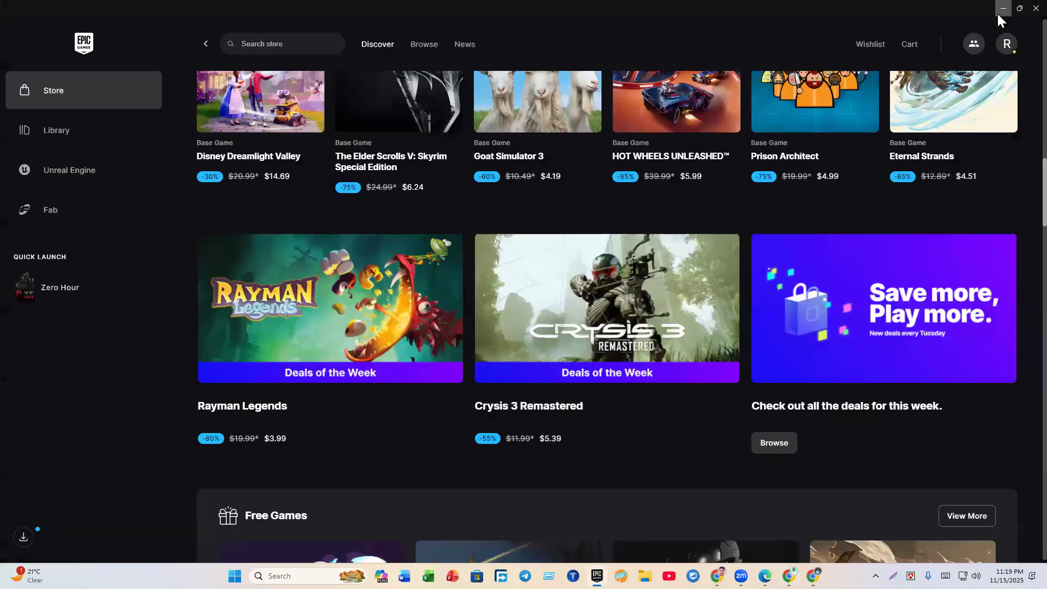
left_click(1003, 8)
left_click(427, 473)
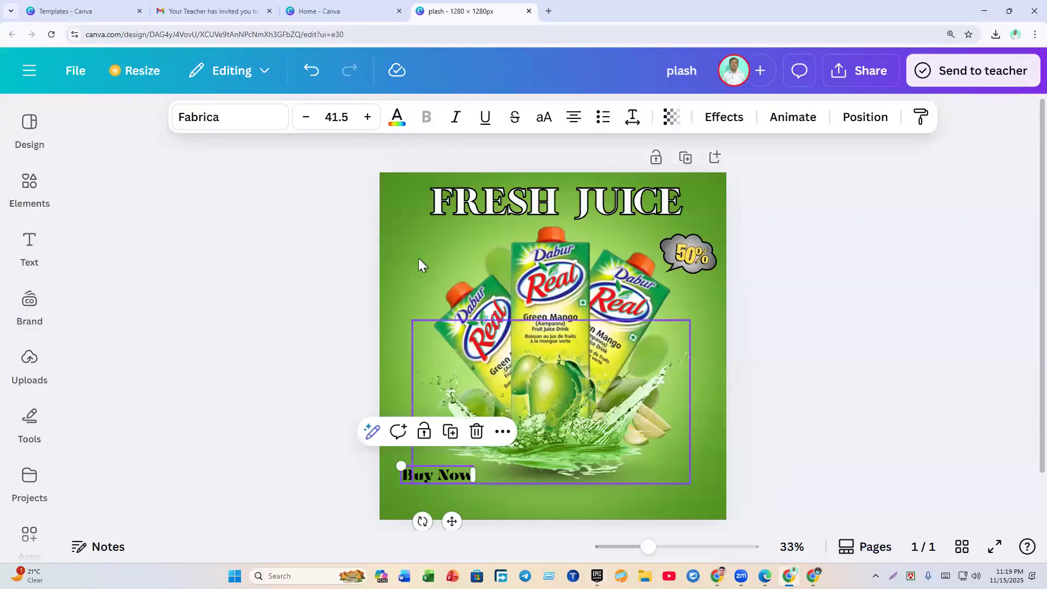
left_click(397, 117)
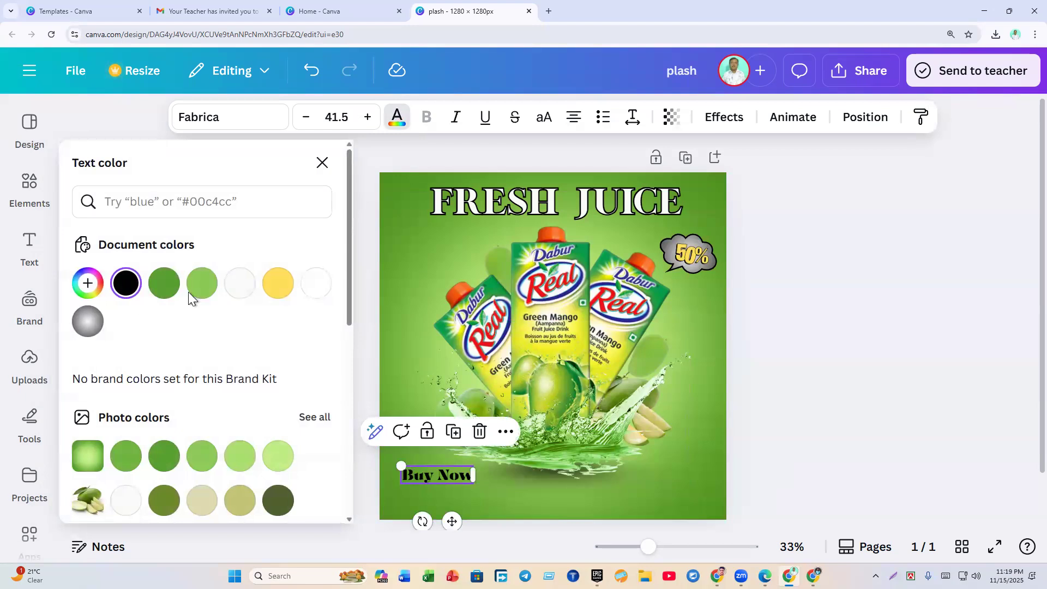
Step: Make the Buy Now text white using the document colour swatch
left_click(240, 282)
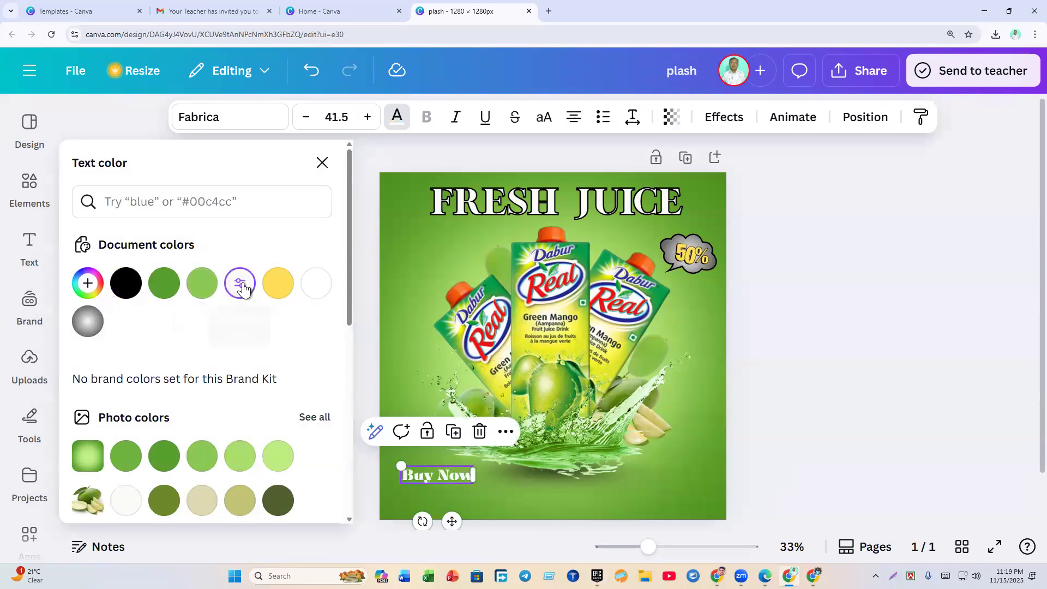
left_click(727, 120)
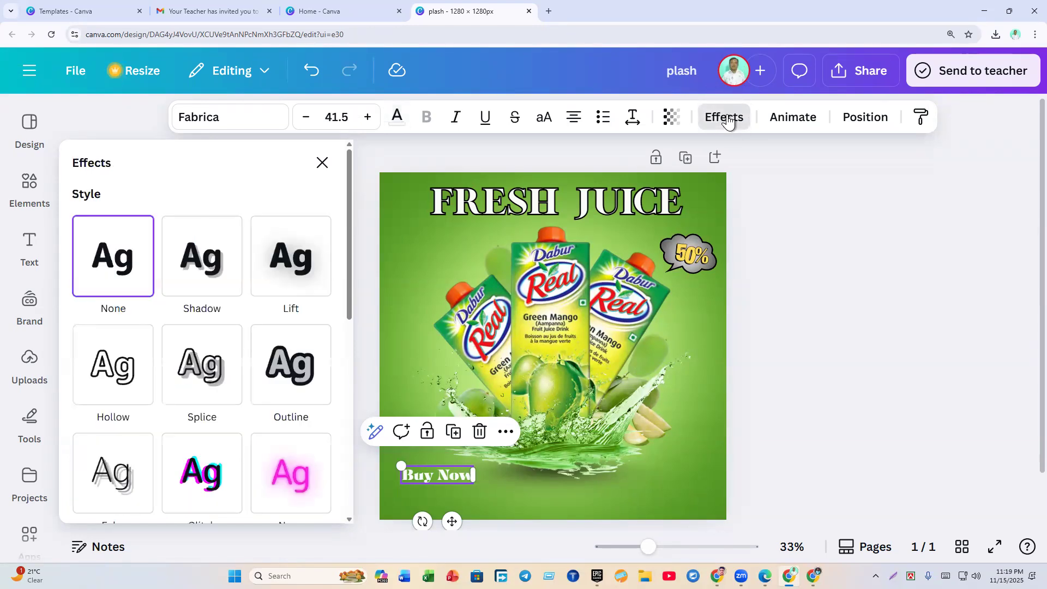
Step: Give Buy Now a black Outline effect with thickness 129
left_click(282, 393)
scroll(266, 440, "down", 5)
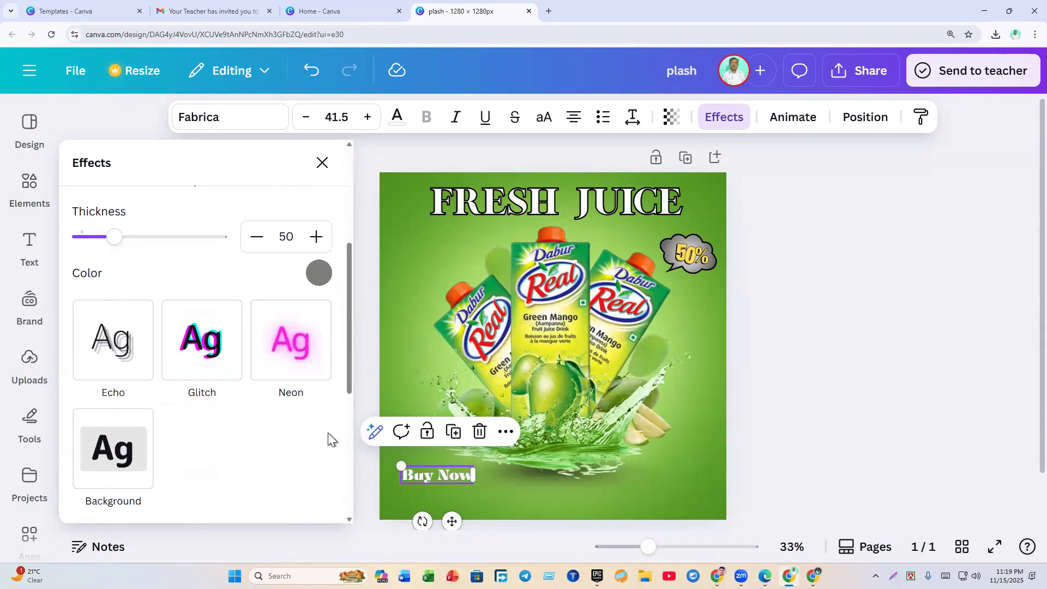
left_click(319, 273)
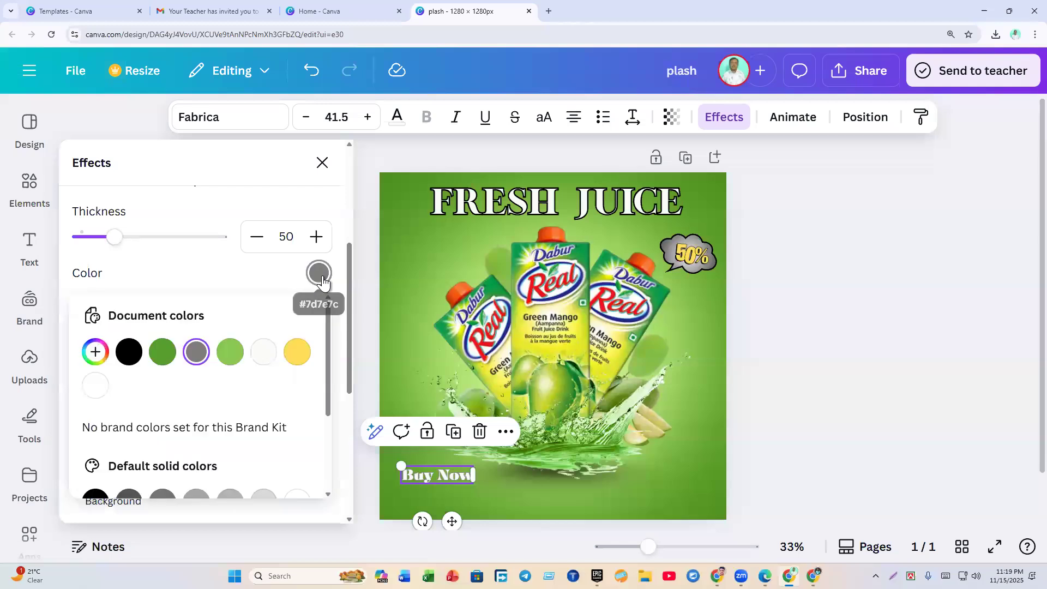
left_click(128, 352)
left_click_drag(114, 240, 168, 262)
left_click(869, 418)
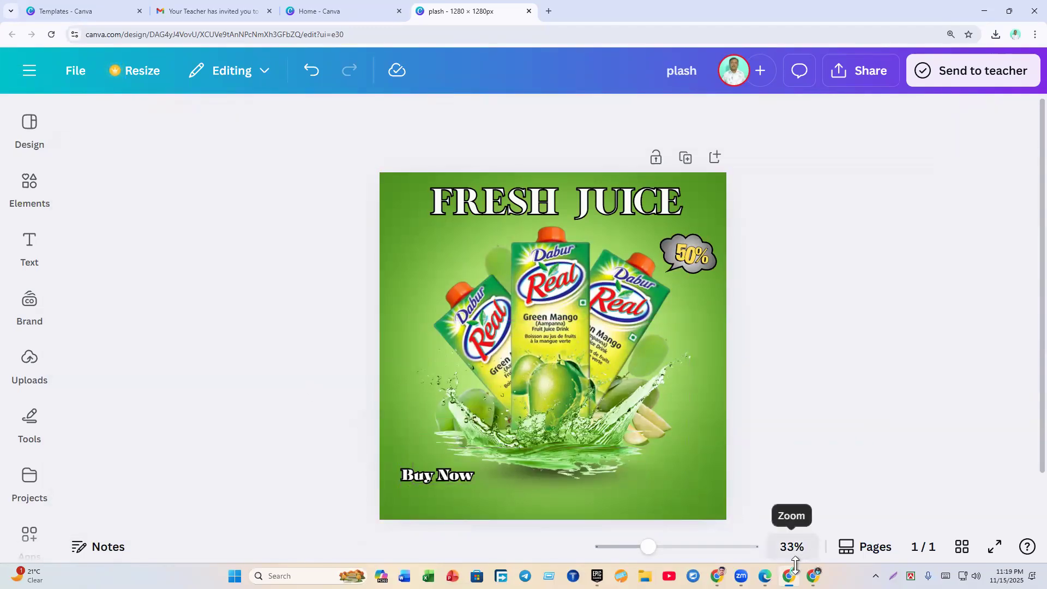
Step: Compare with the reference design, then select the old 50% Elements search text
left_click(764, 576)
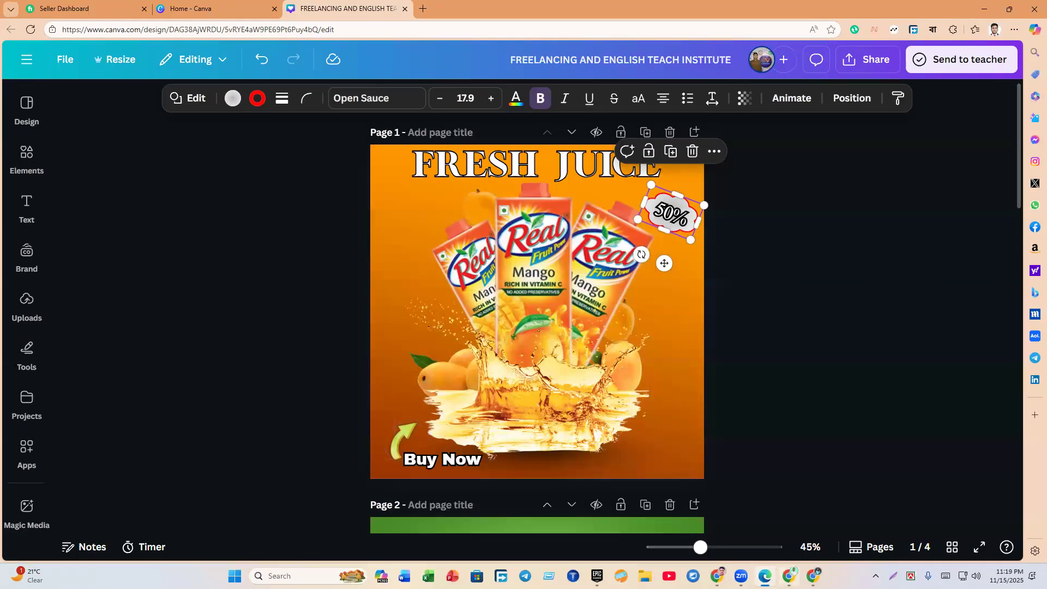
left_click(789, 576)
left_click(48, 201)
left_click_drag(112, 136, 66, 133)
Step: Add a yellow curved arrow from a 'Right arrow' search, shrunk and tilted beside Buy Now
type("Ri")
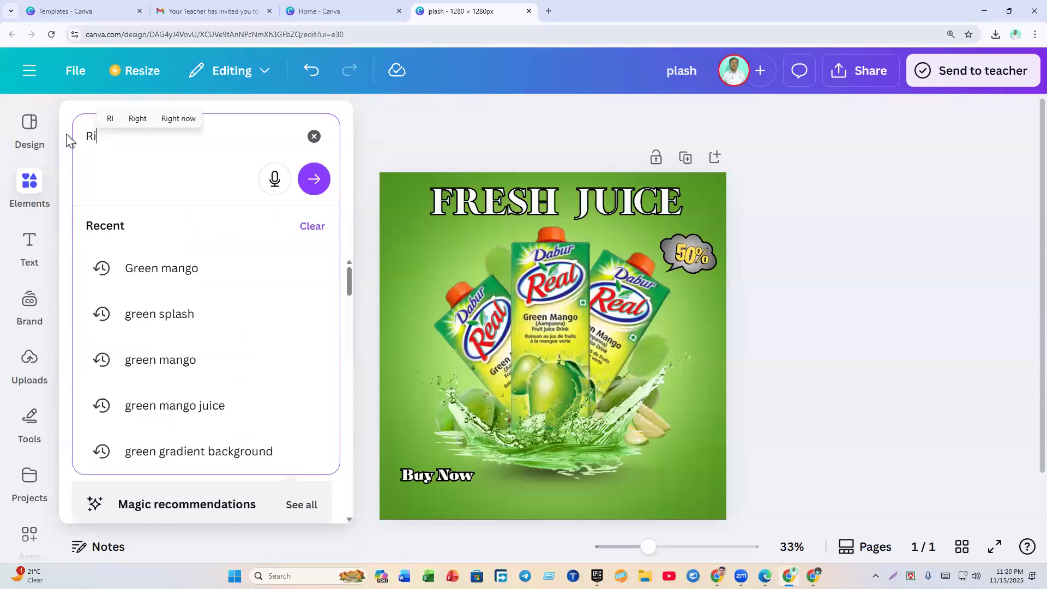
type("ght arrow")
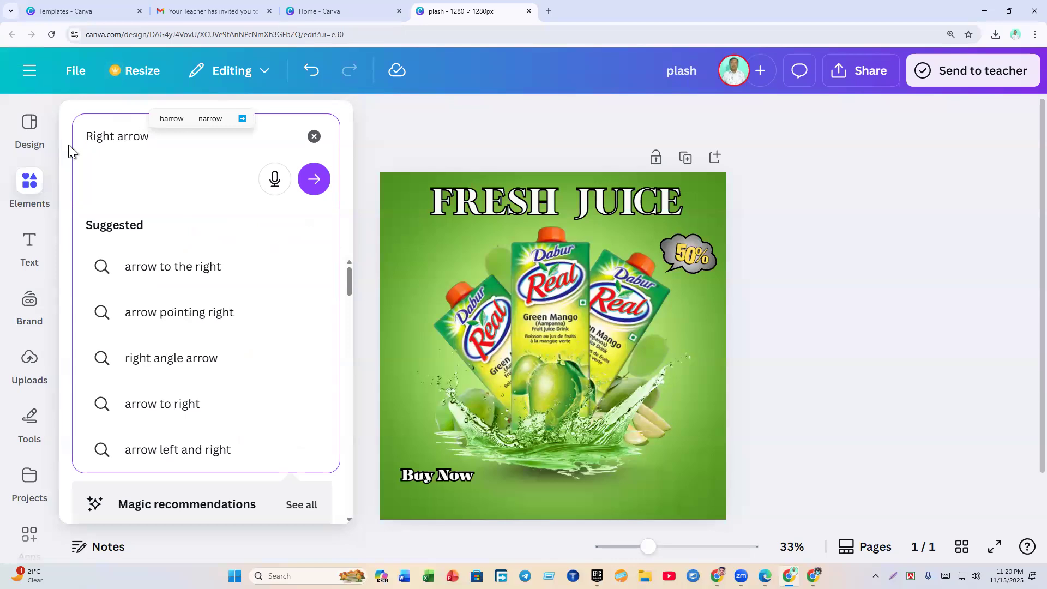
key("Return")
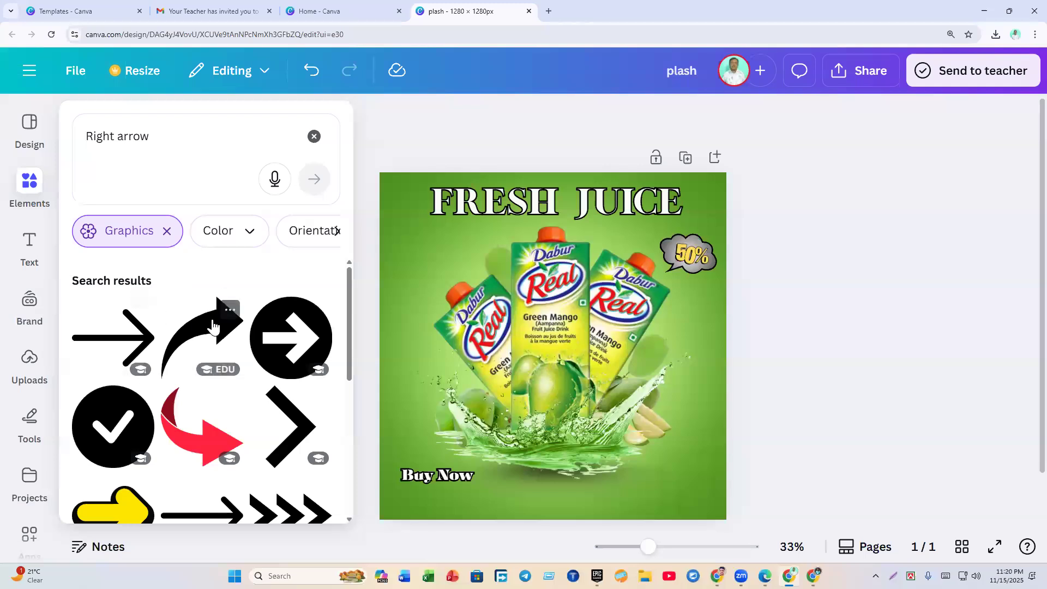
scroll(214, 413, "down", 4)
left_click(144, 444)
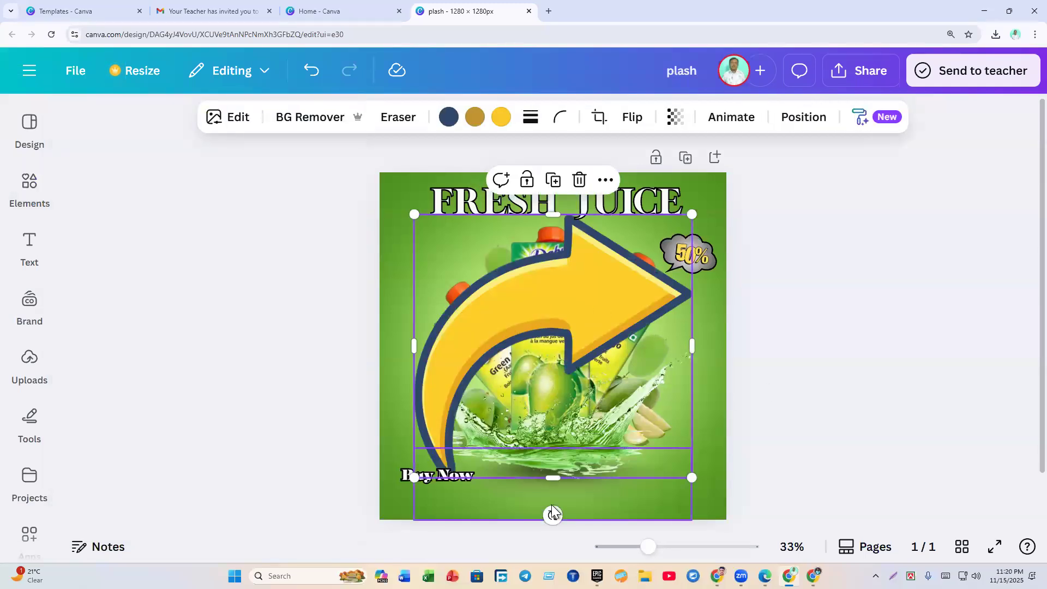
left_click_drag(690, 216, 431, 431)
left_click(299, 472)
left_click_drag(416, 490, 466, 523)
left_click_drag(421, 434, 433, 477)
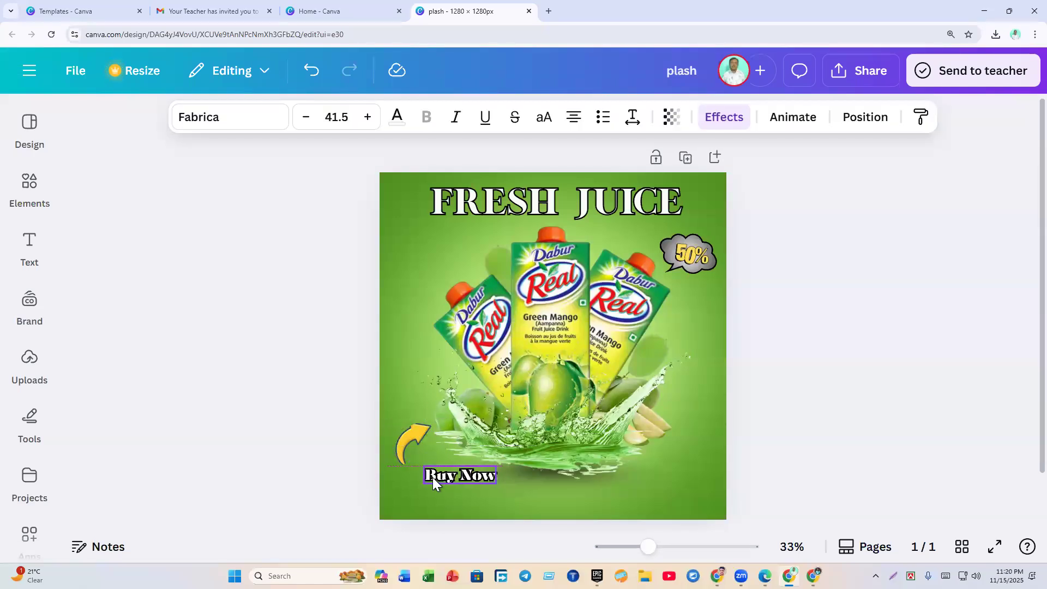
Step: Rotate the yellow arrow to about -33° and resize it, ending at 120 by 104
left_click(371, 477)
left_click(415, 437)
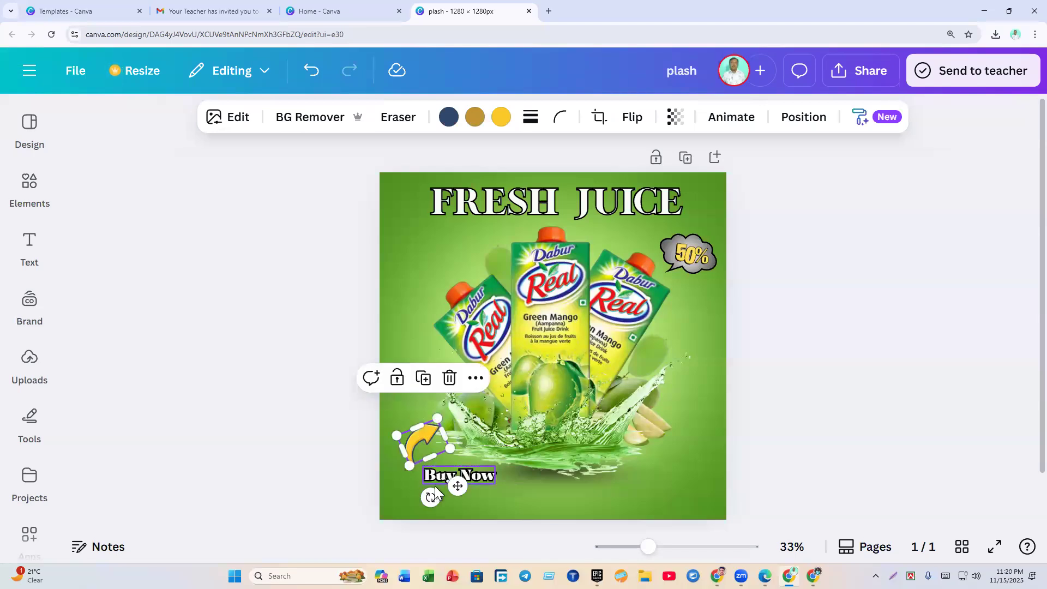
left_click_drag(434, 491, 448, 504)
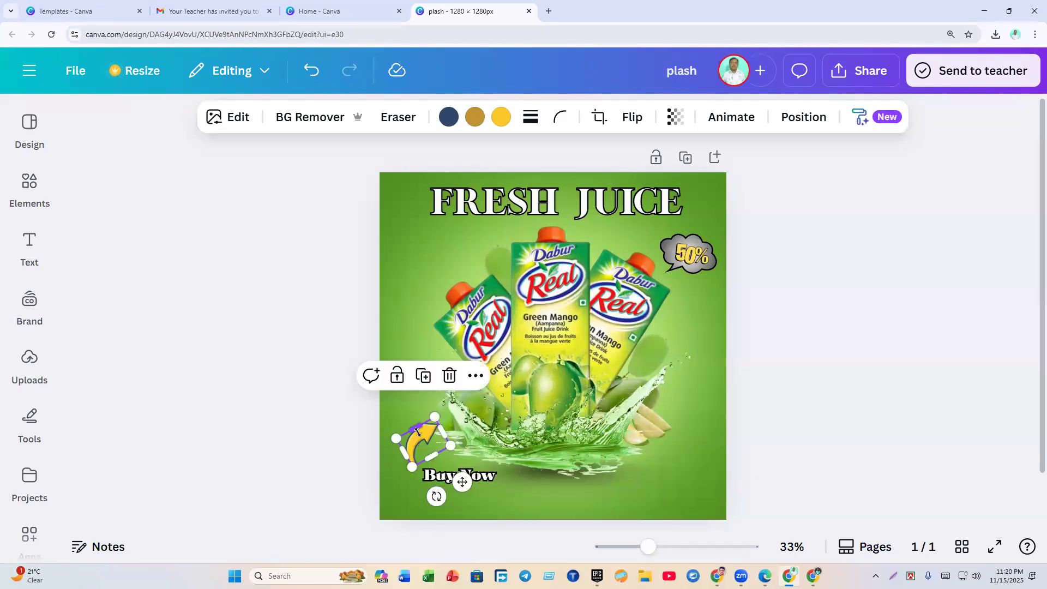
left_click(403, 468)
left_click(420, 438)
left_click_drag(417, 430, 417, 432)
left_click(365, 464)
left_click(424, 435)
left_click(366, 472)
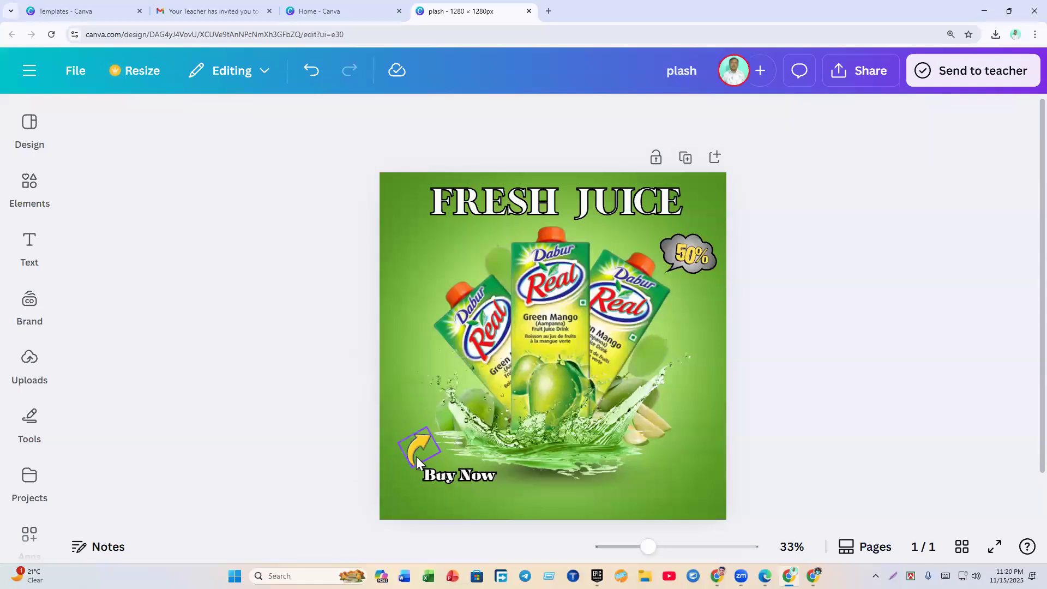
Step: Shift the Buy Now text slightly up and left, then nudge it down a step
left_click_drag(454, 481, 448, 472)
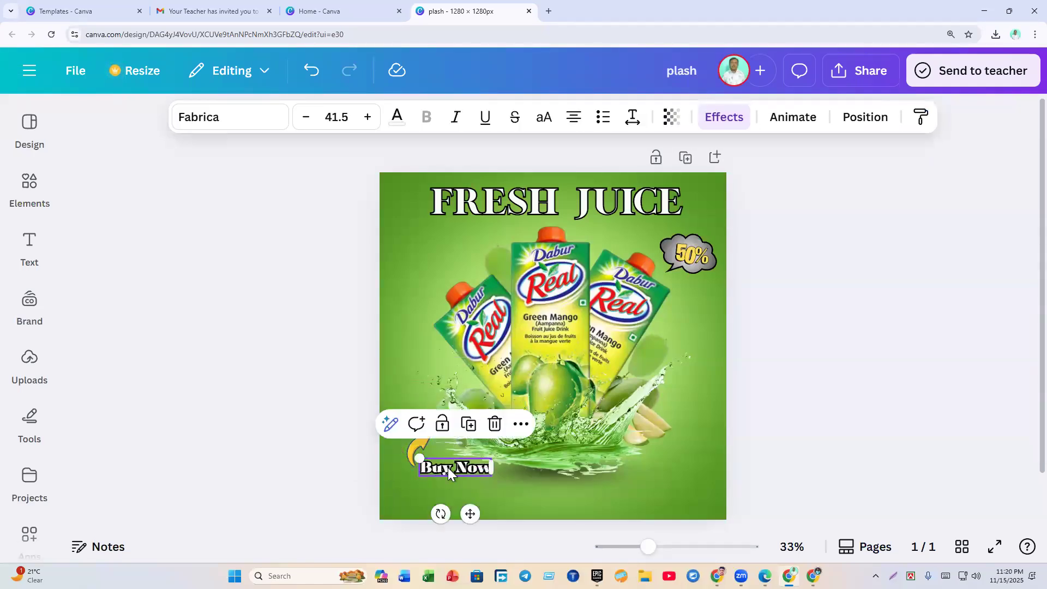
left_click(318, 482)
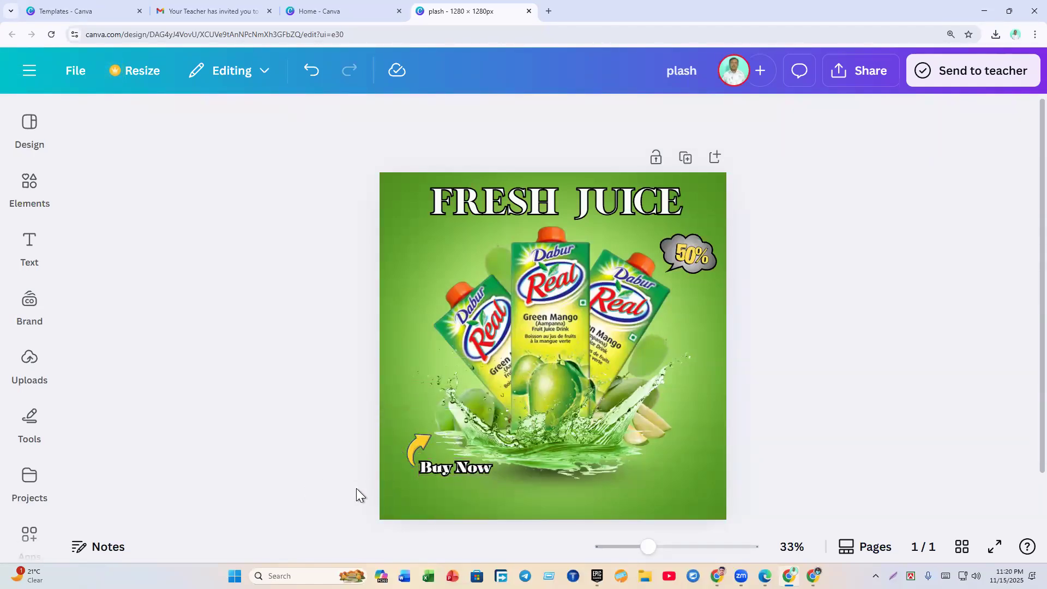
left_click(441, 469)
key("Down")
key("Down")
key("Down")
key("Down")
key("Down")
key("Down")
key("Down")
key("Down")
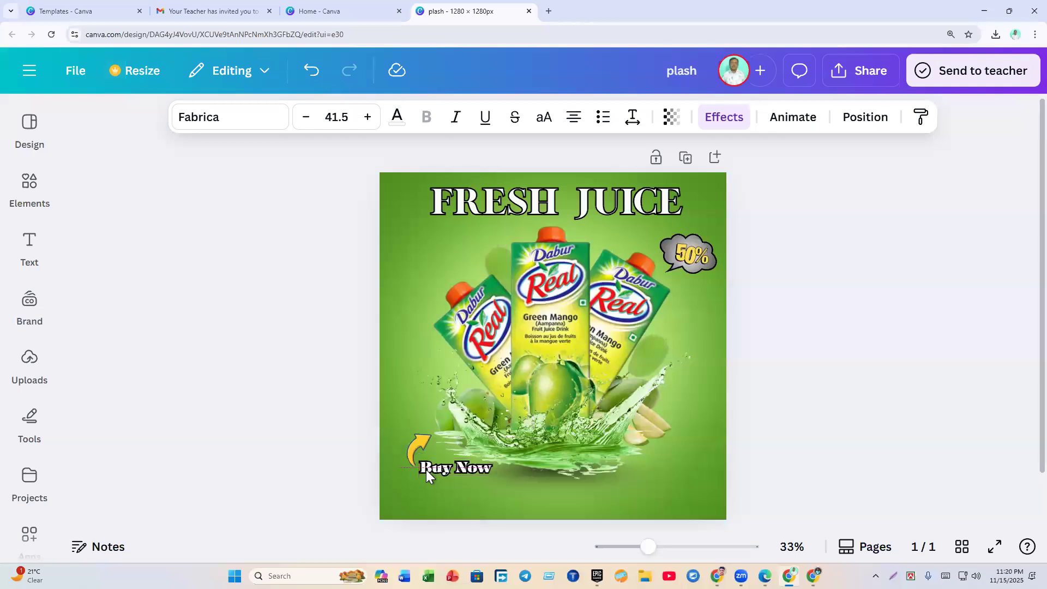
Step: Rotate the yellow arrow about 94 degrees beside Buy Now
left_click(403, 447)
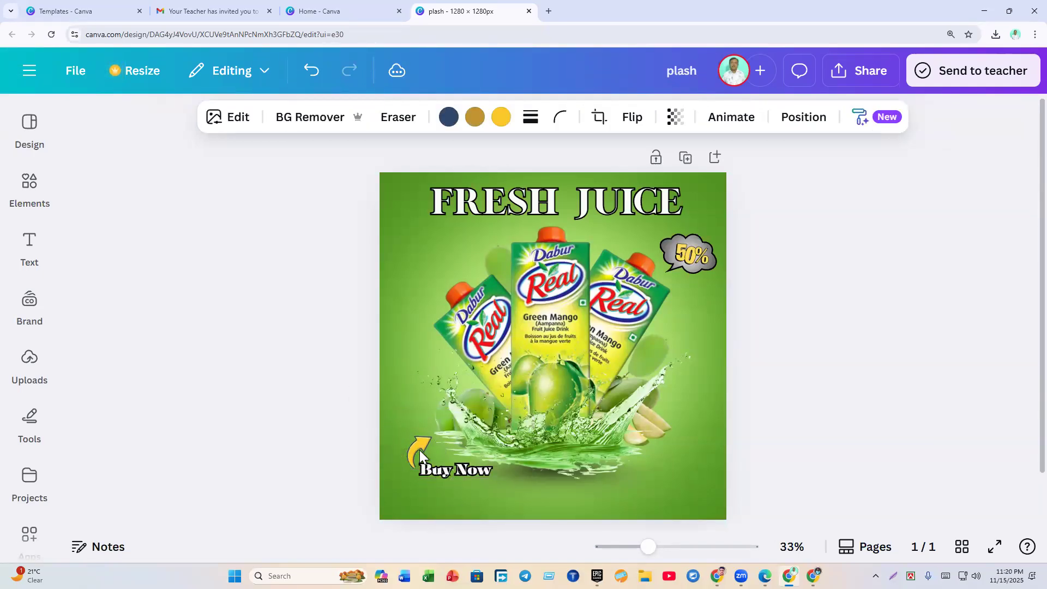
left_click(420, 450)
left_click_drag(431, 500, 348, 482)
left_click(345, 483)
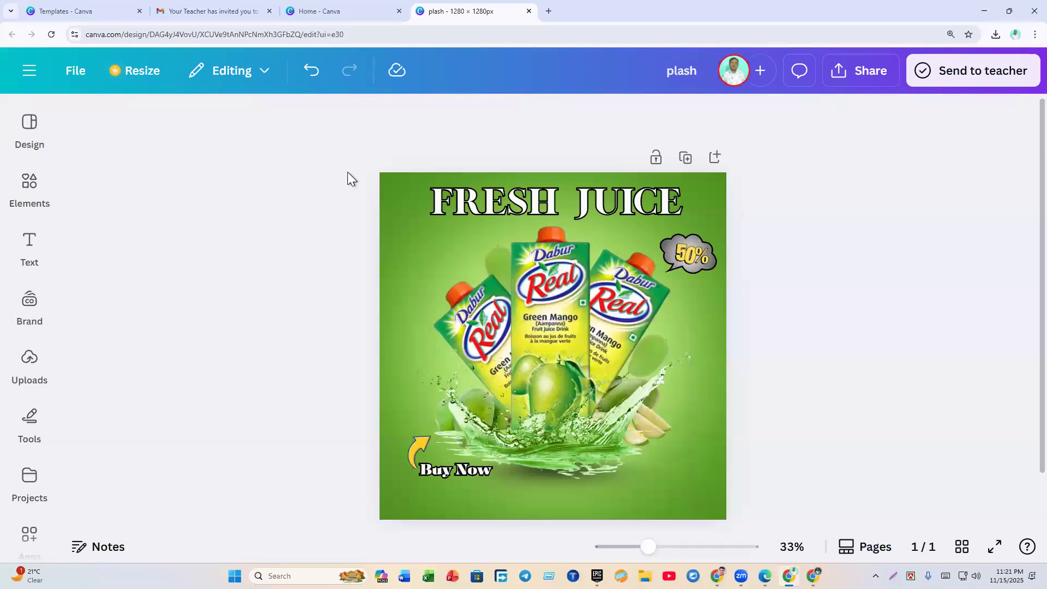
Step: Browse the Uploads, Elements and Templates panels and check the centre juice carton
left_click(28, 369)
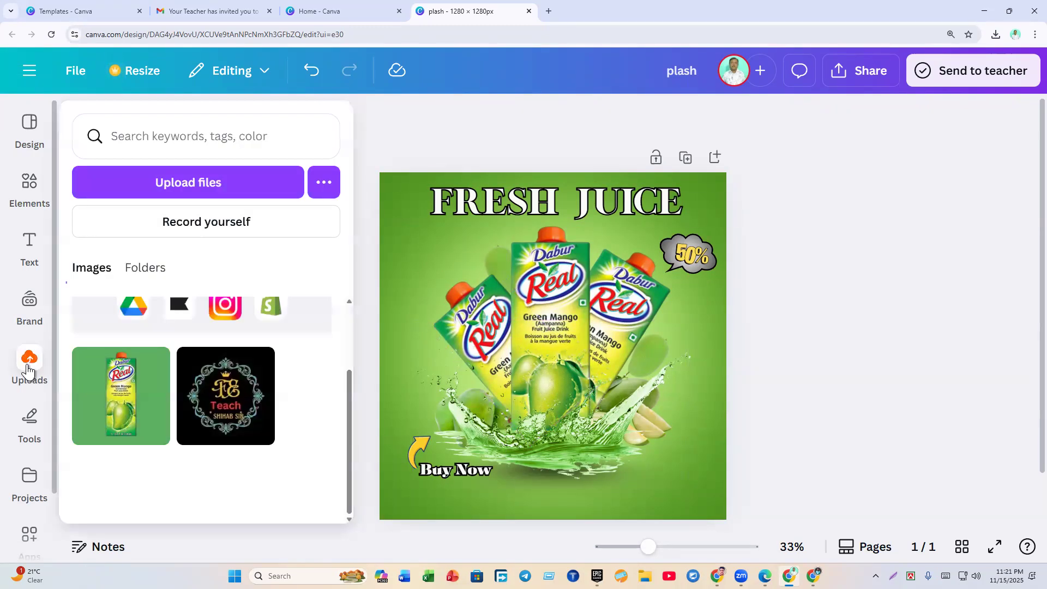
left_click(31, 253)
left_click(29, 207)
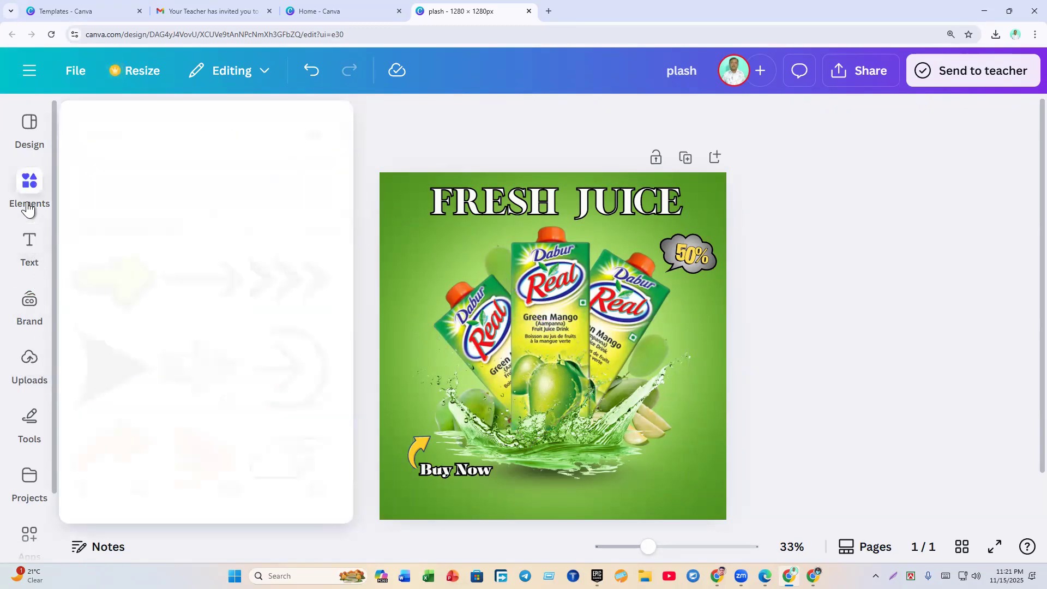
left_click(29, 152)
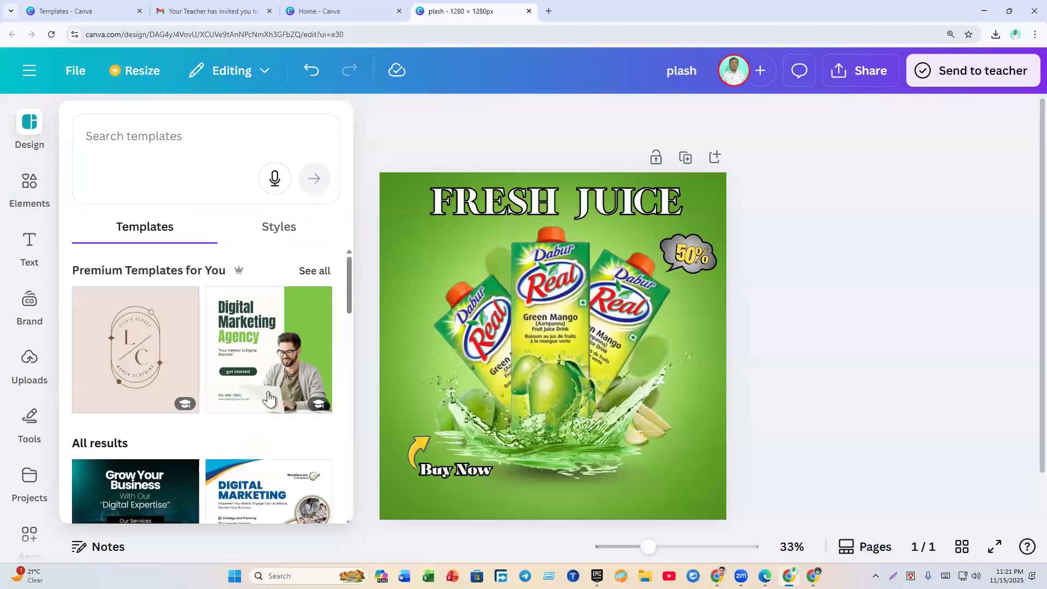
scroll(263, 363, "down", 9)
left_click(510, 315)
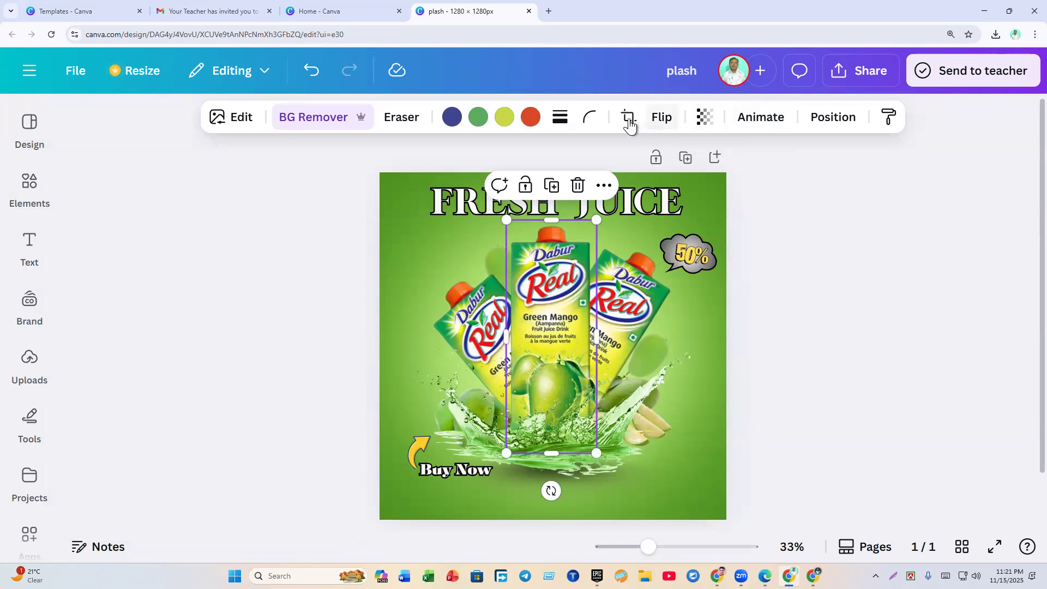
left_click(302, 284)
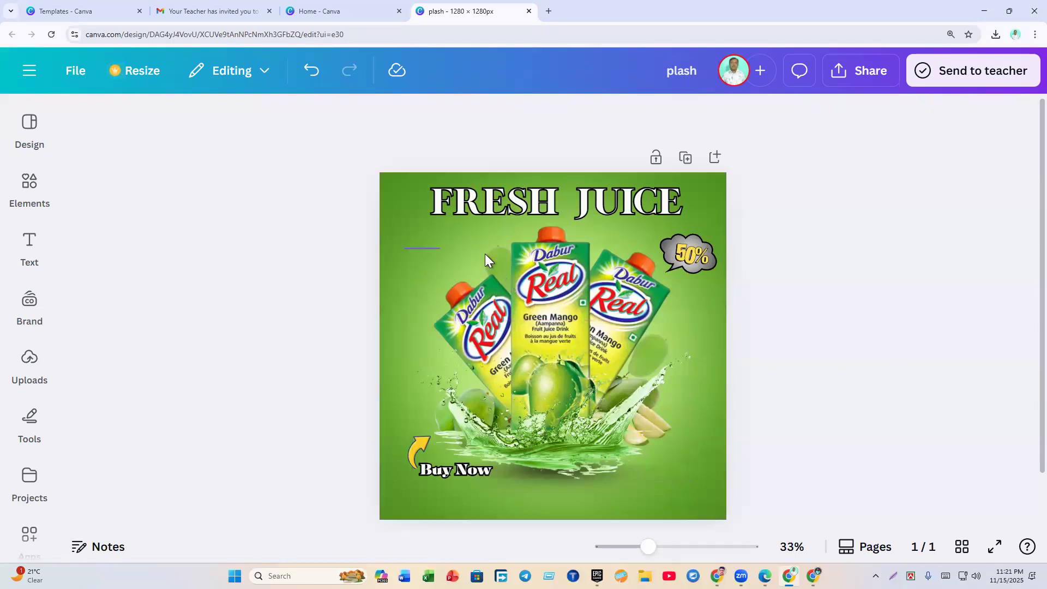
Step: Move the cartons, splash and Buy Now block down to the centre guide
left_click_drag(644, 280, 664, 474)
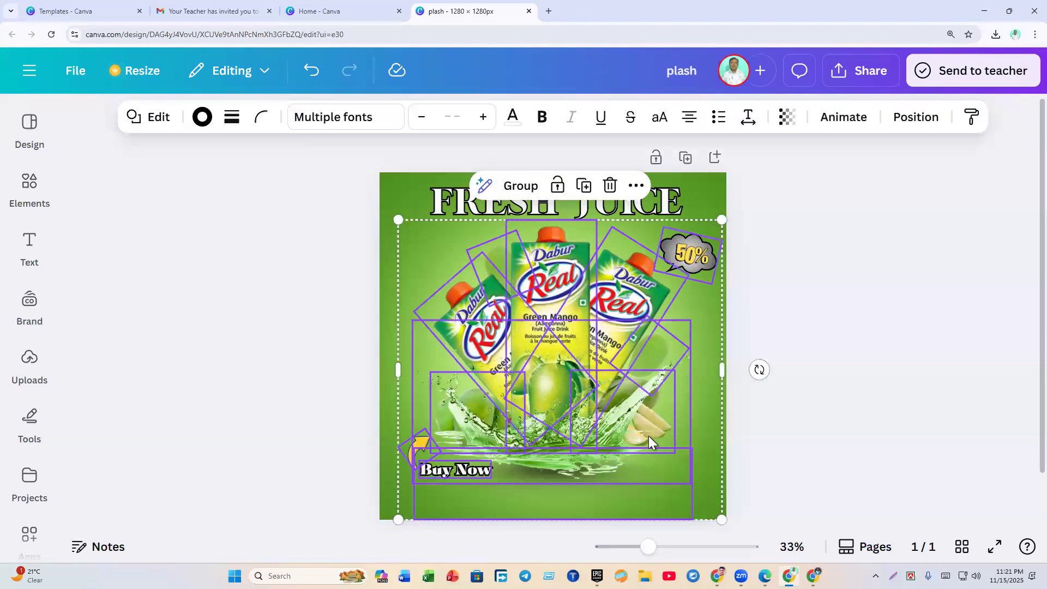
left_click_drag(654, 426, 647, 428)
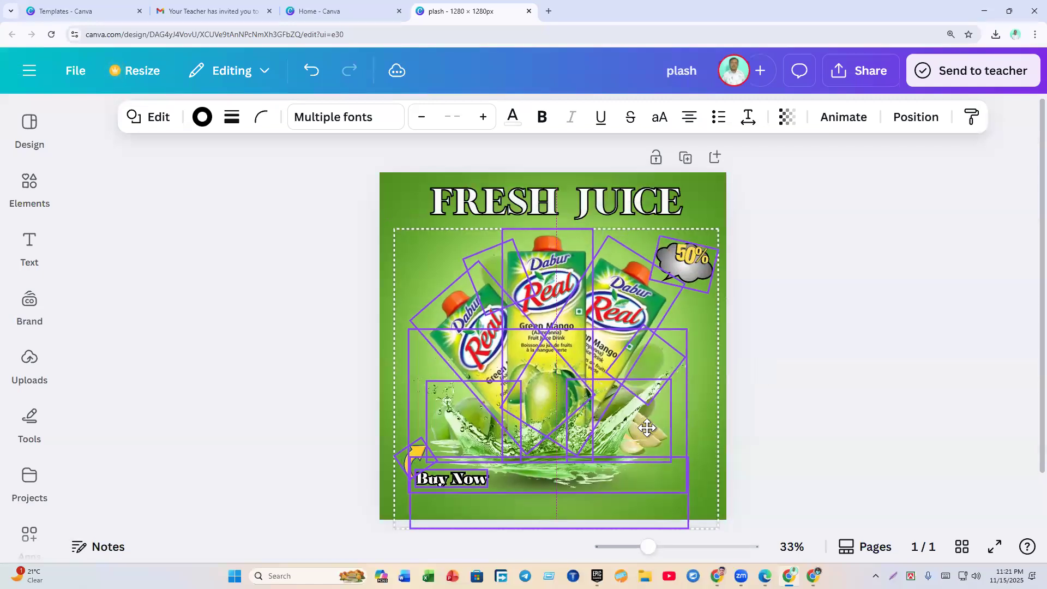
left_click(775, 440)
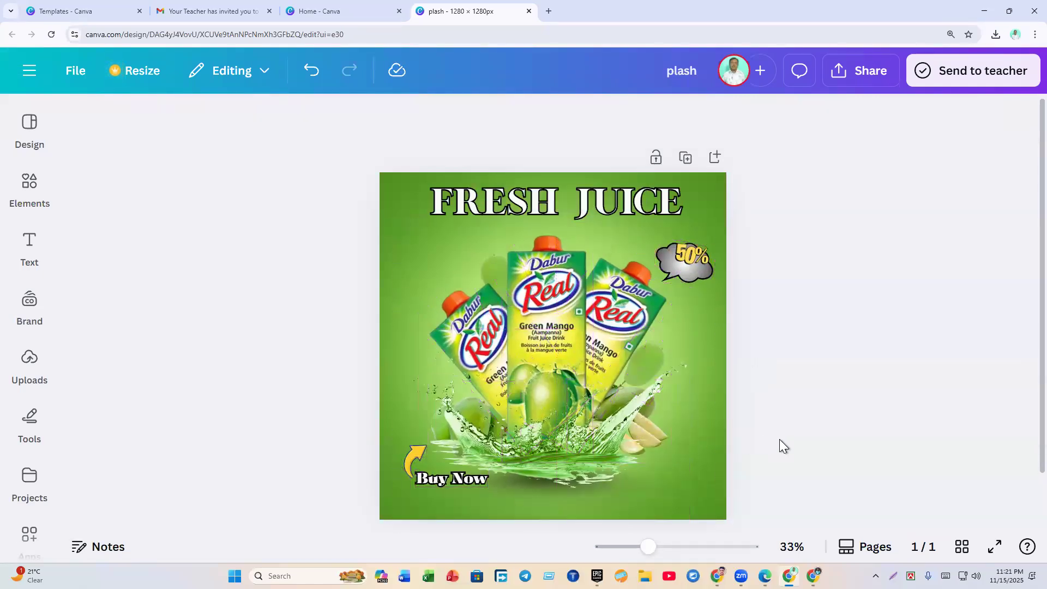
Step: Reposition the 50% badge slightly and tilt it about 22 degrees
left_click_drag(693, 254, 688, 257)
left_click_drag(658, 306, 659, 306)
left_click(809, 303)
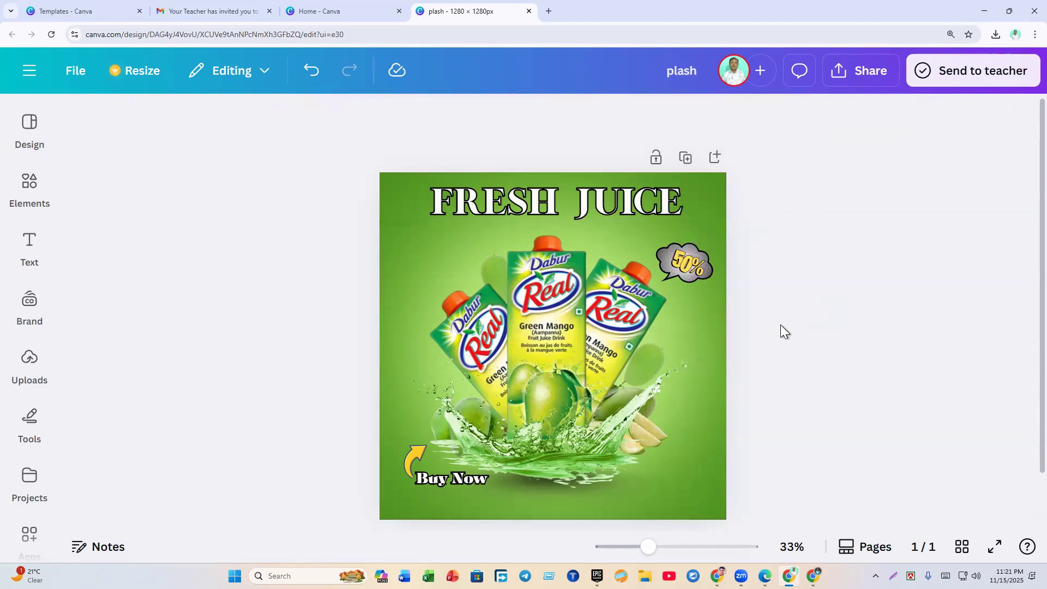
left_click(863, 81)
Step: Download the poster as a PNG scaled to 2,880 × 2,880 px
left_click(758, 415)
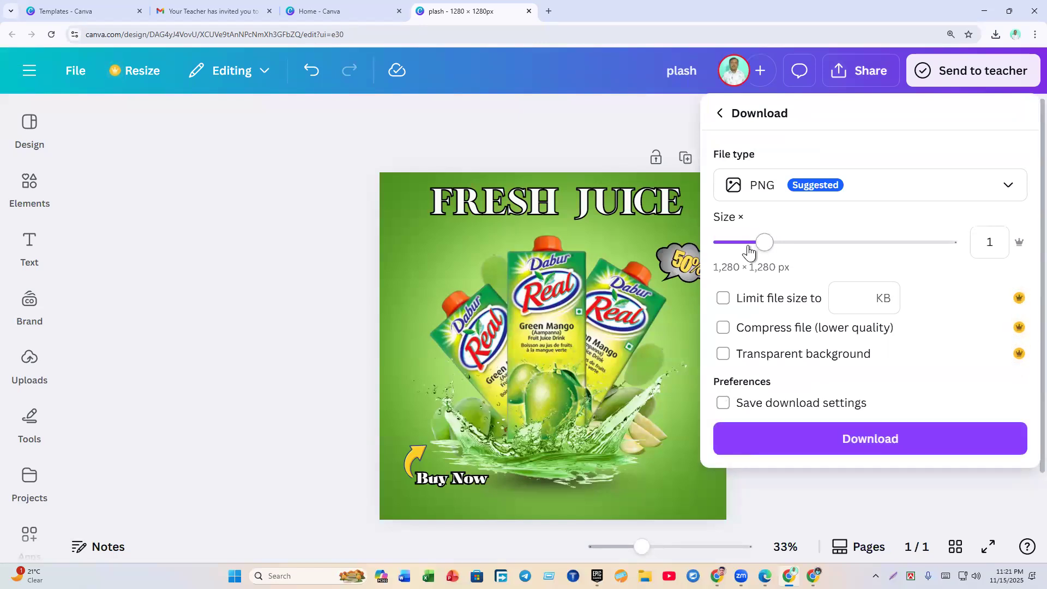
left_click_drag(768, 249, 870, 263)
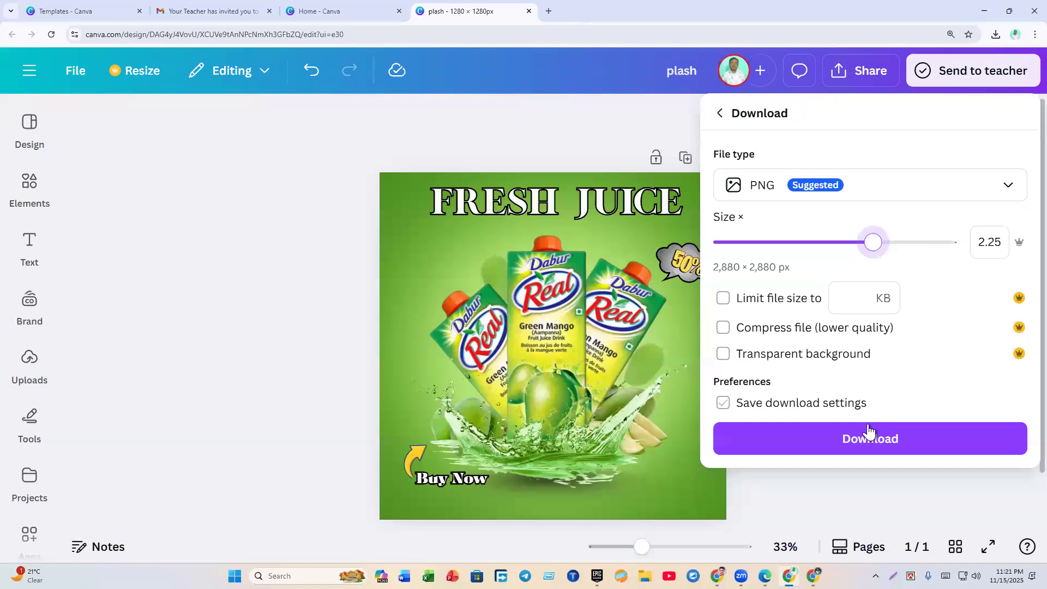
left_click(784, 198)
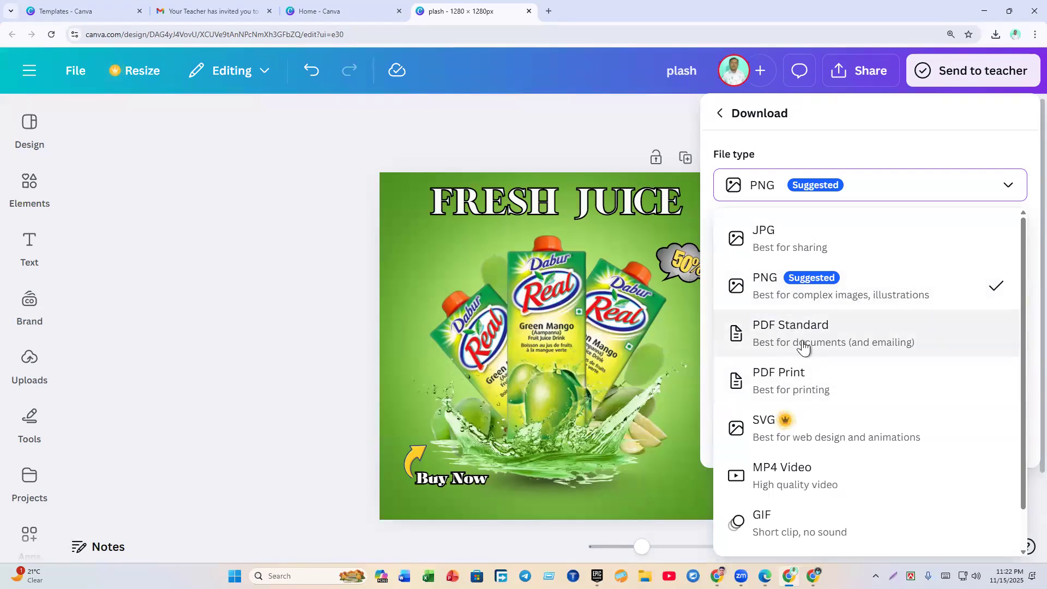
left_click(764, 283)
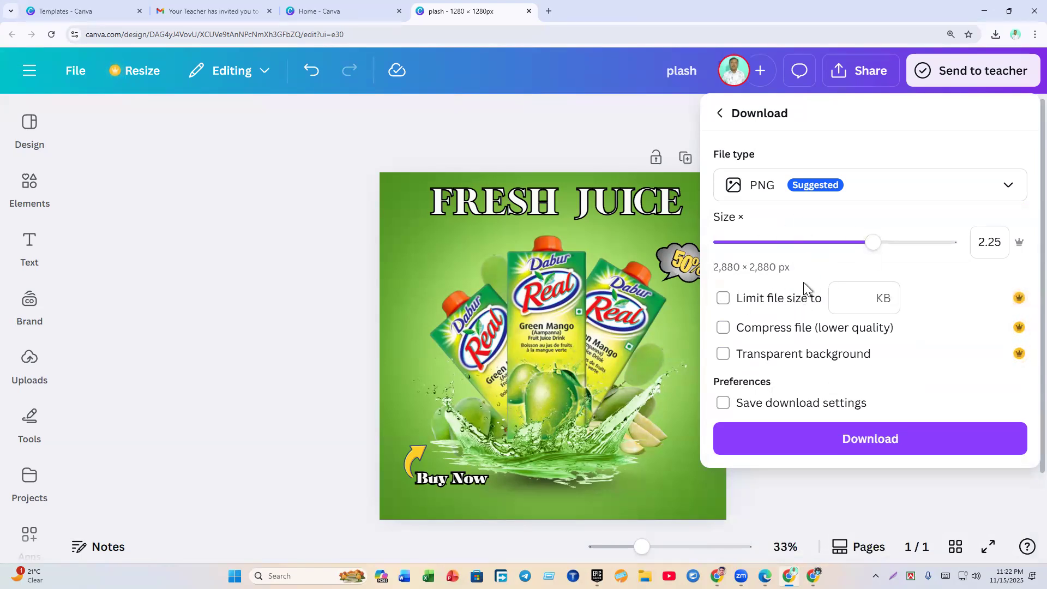
left_click(849, 439)
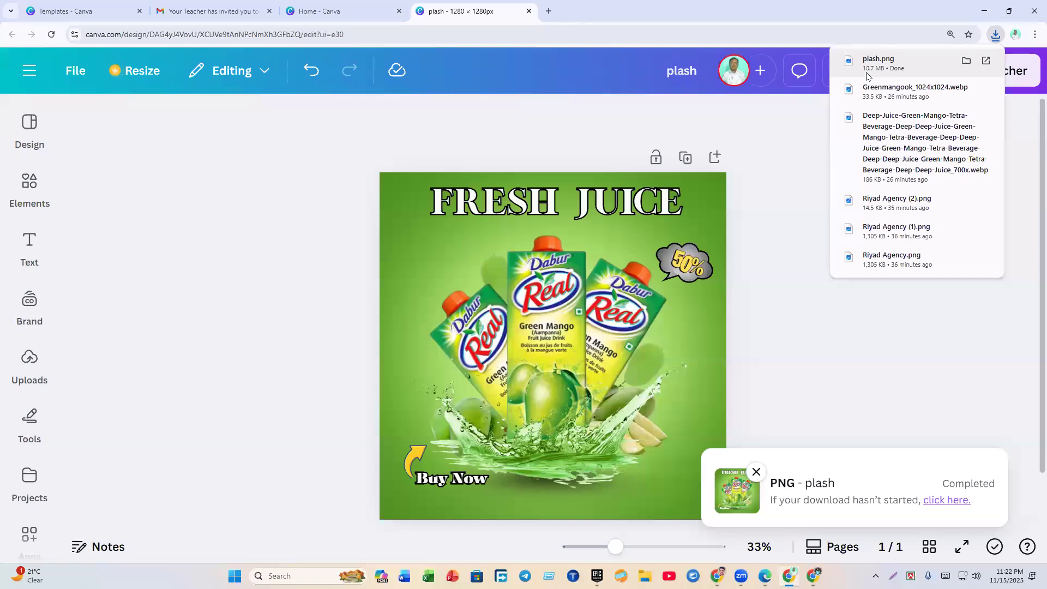
left_click(967, 61)
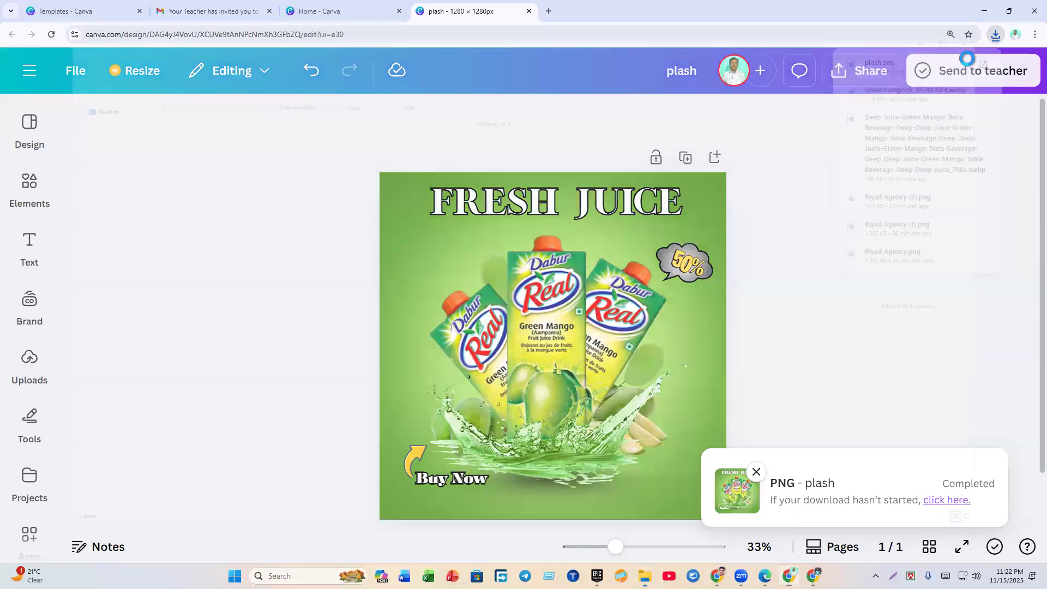
double_click(209, 112)
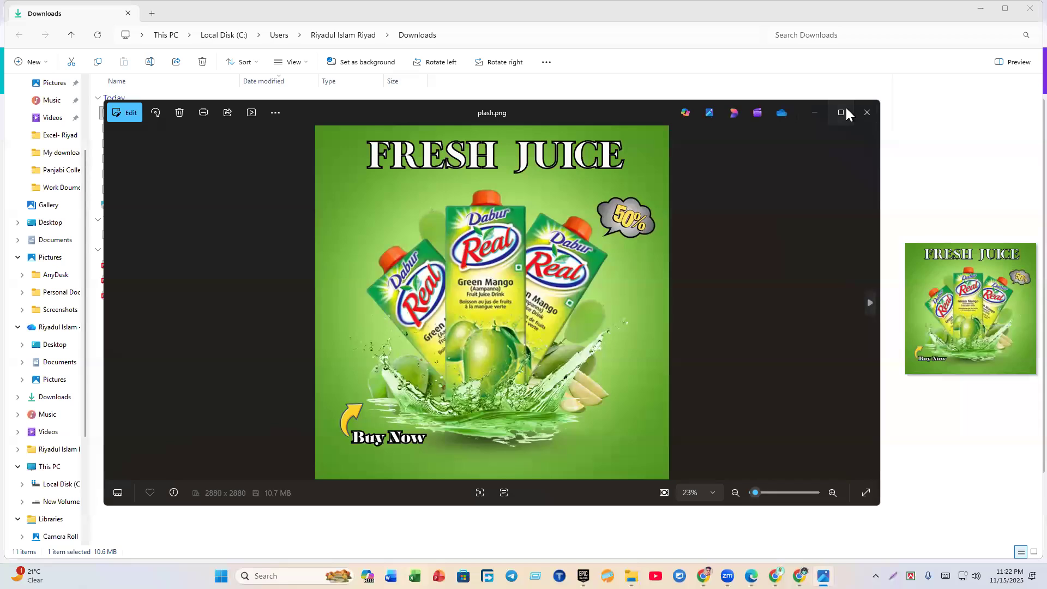
left_click(844, 110)
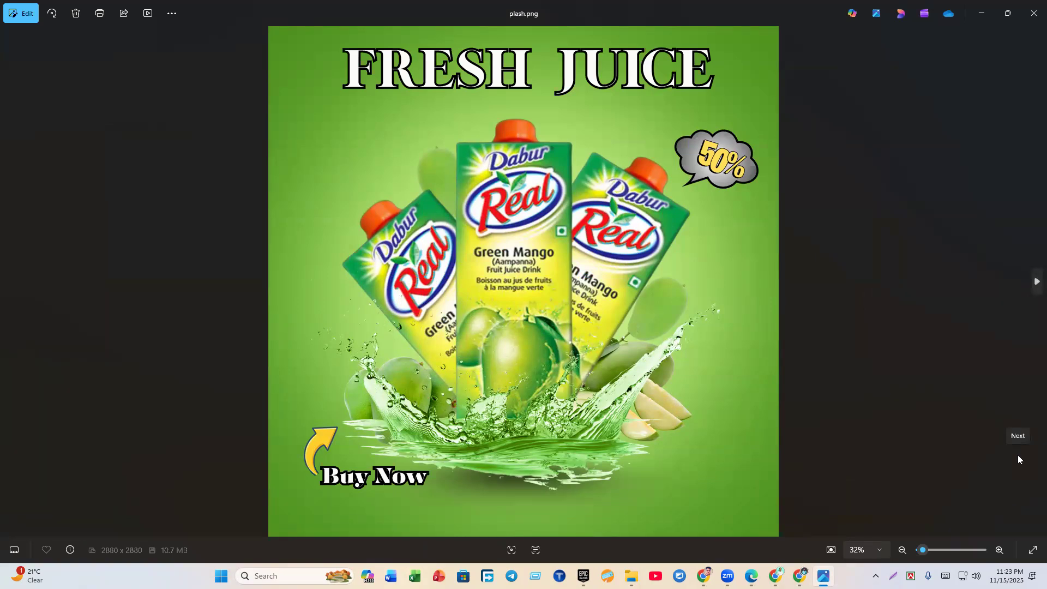
left_click(969, 17)
left_click(970, 12)
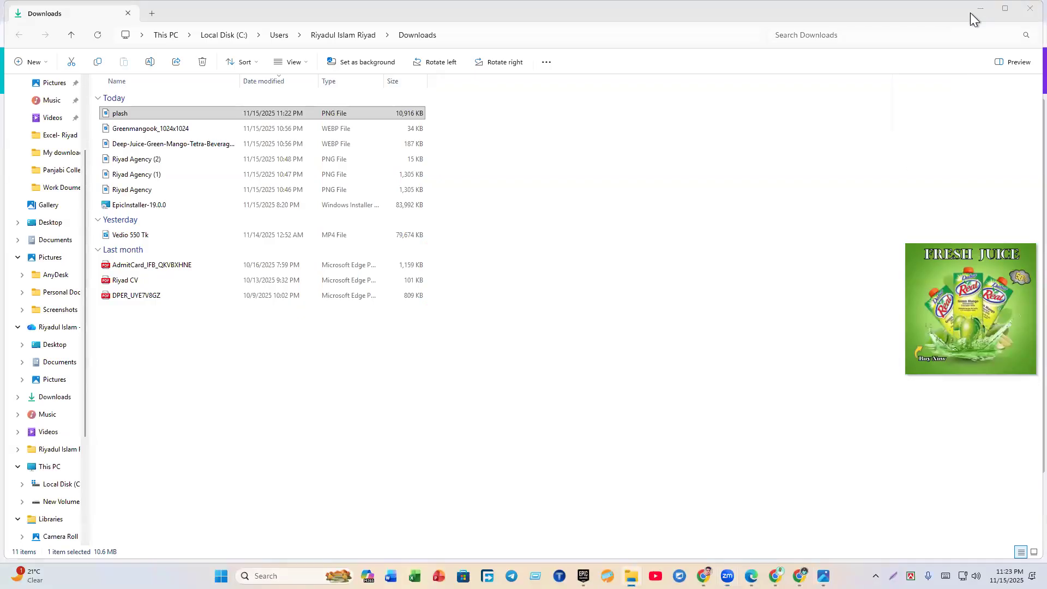